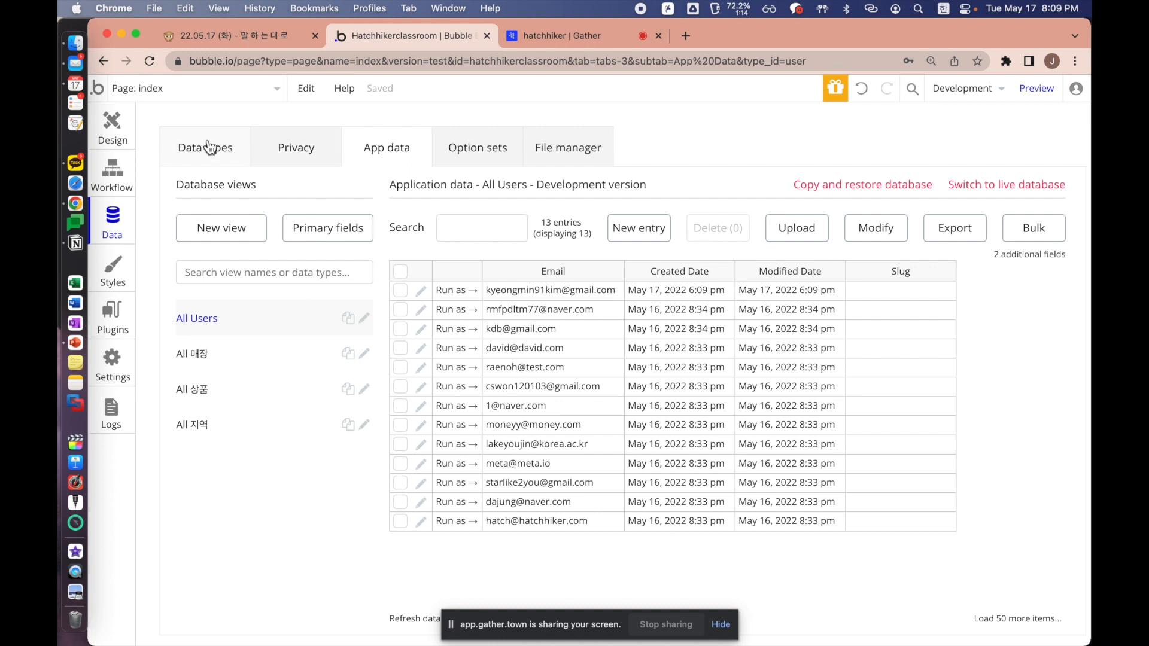
# Review the fields defined for the custom data types 상품, 지역 and 매장
pyautogui.click(210, 148)
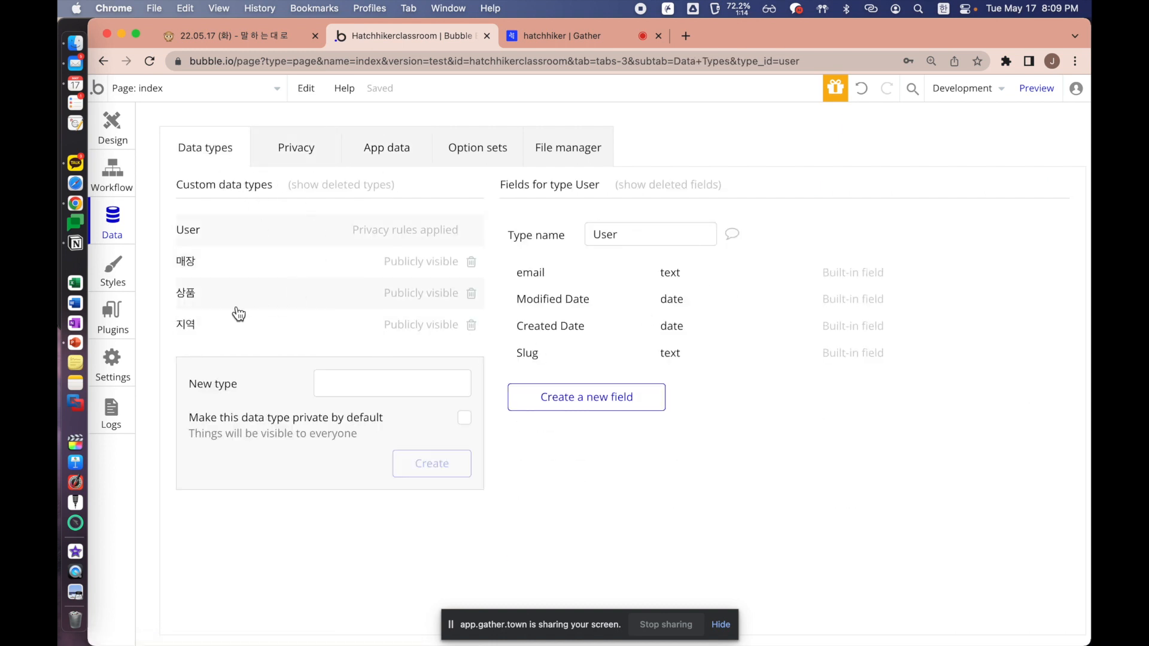
pyautogui.click(332, 387)
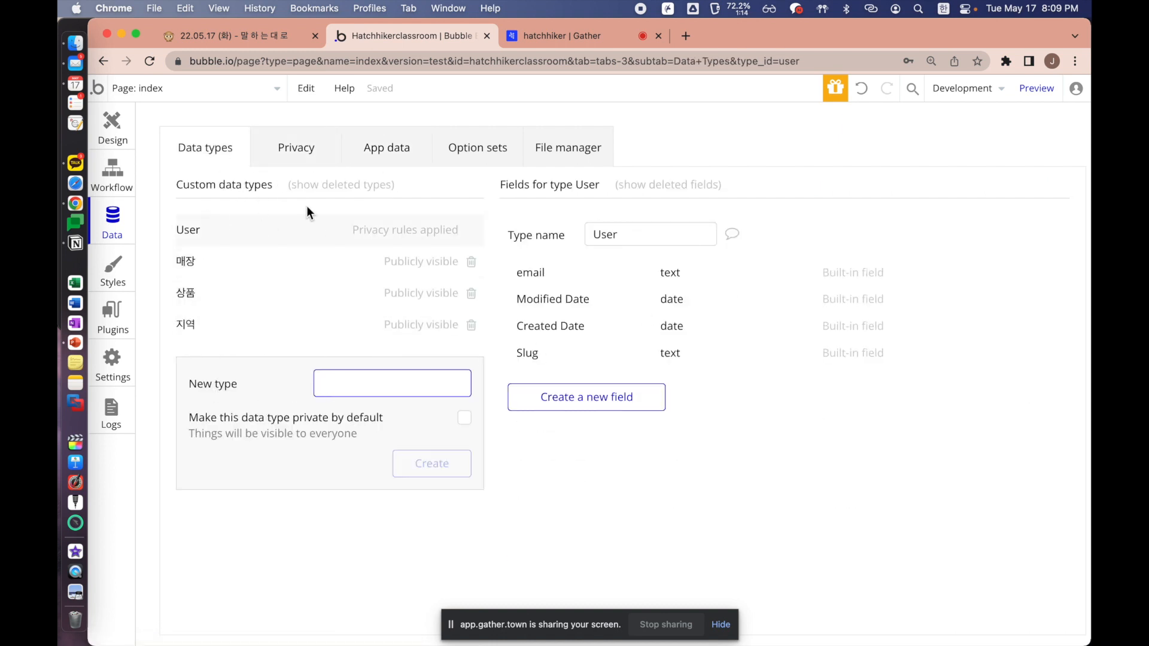
pyautogui.click(240, 270)
pyautogui.click(258, 302)
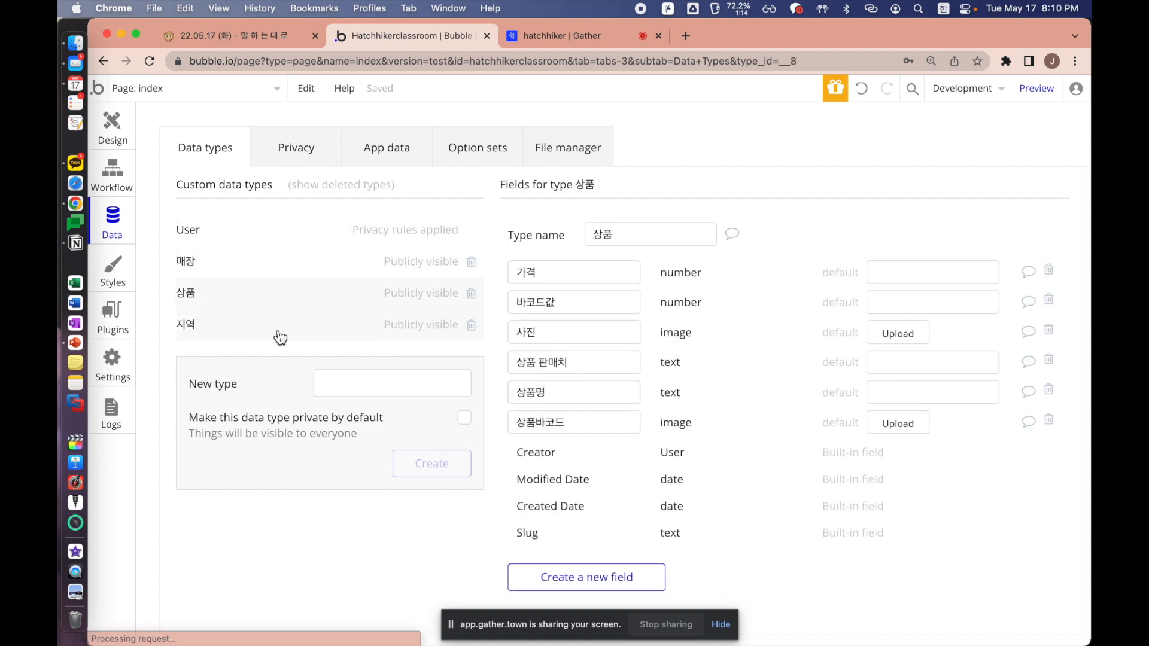
pyautogui.click(277, 329)
pyautogui.click(226, 275)
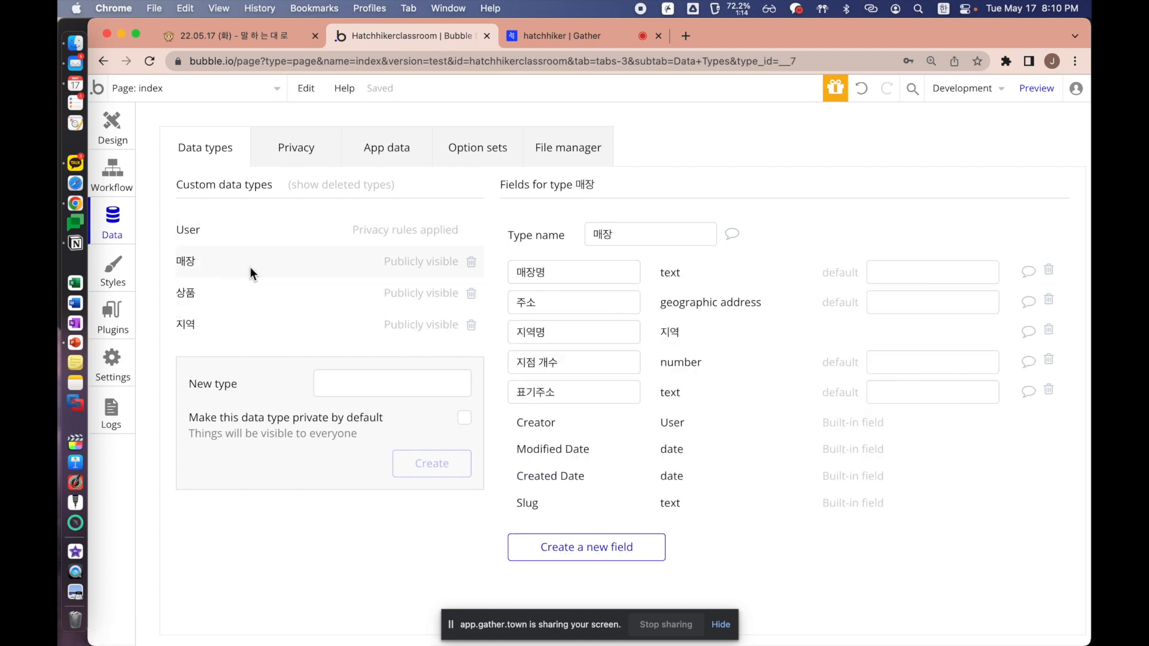
# Look at the 주소 column of the 매장 records in the app data and return to the data types
pyautogui.click(372, 143)
pyautogui.moveTo(540, 309); pyautogui.dragTo(486, 438)
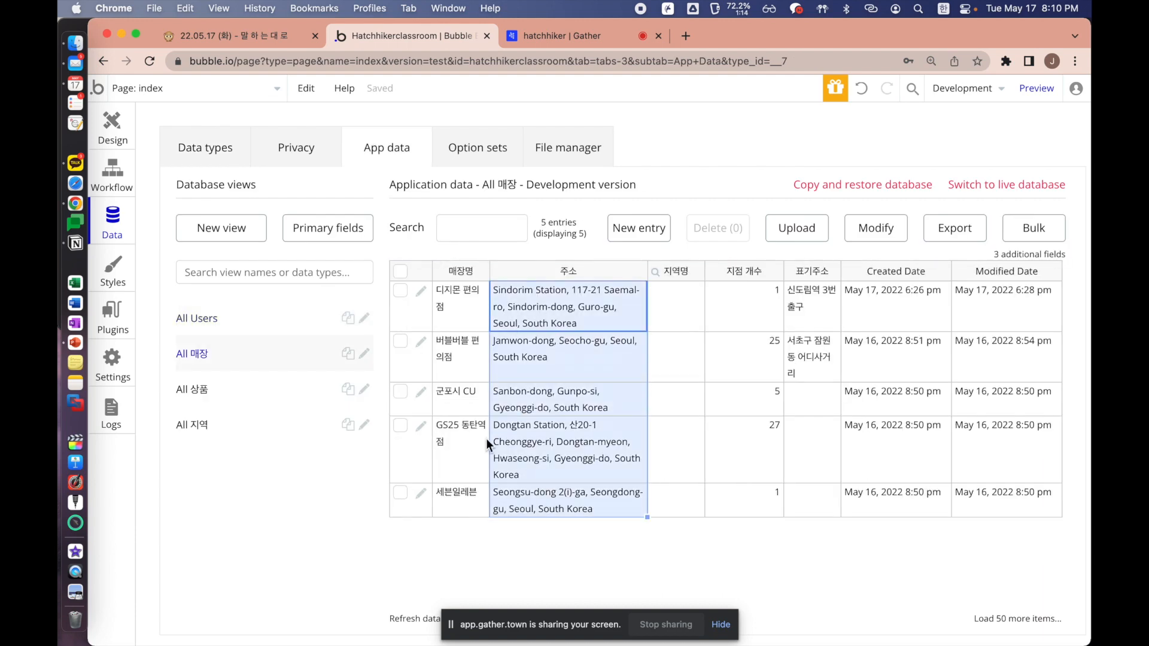
pyautogui.click(206, 164)
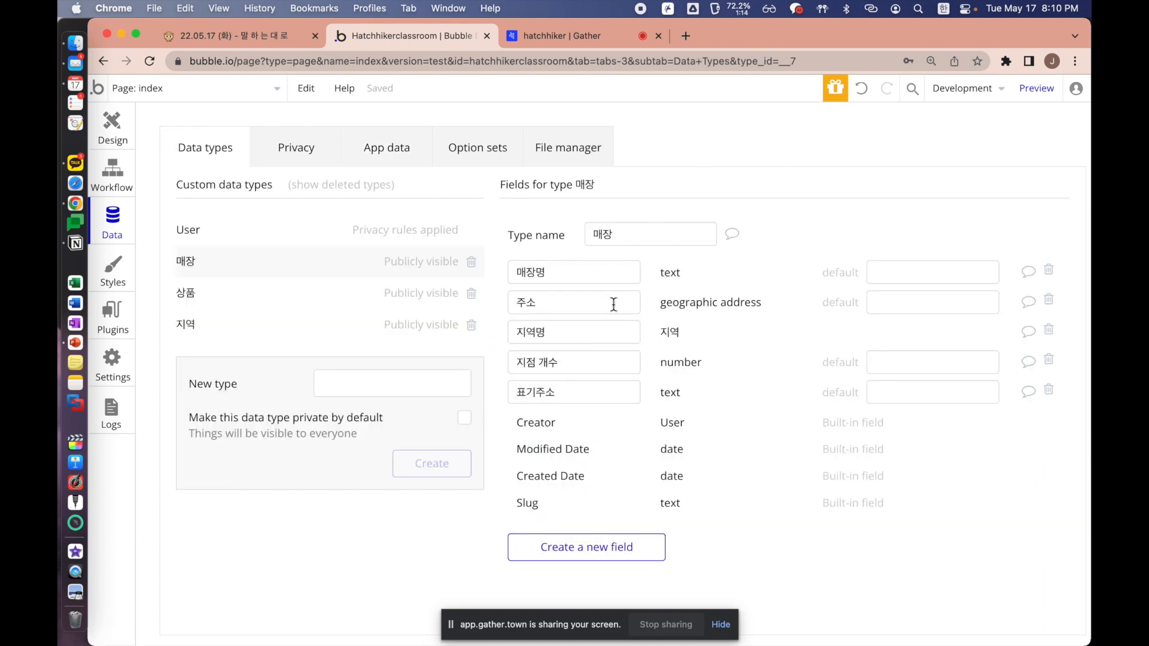
# Look through the field types available for a new field of 매장, then leave without creating one
pyautogui.click(608, 545)
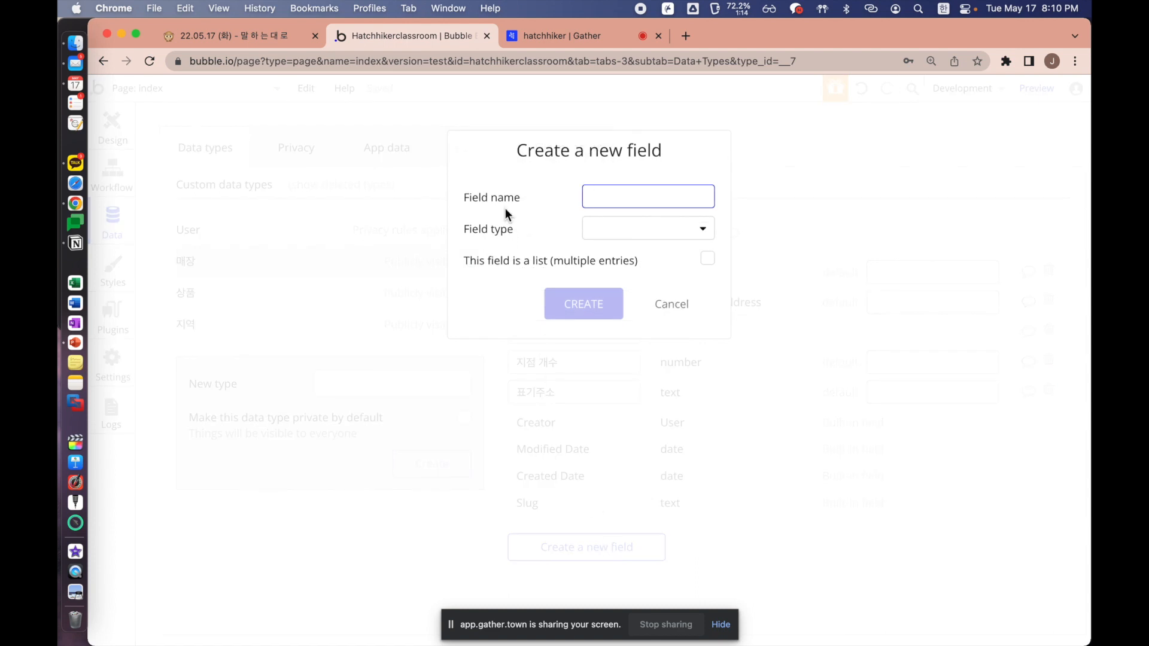
pyautogui.click(619, 237)
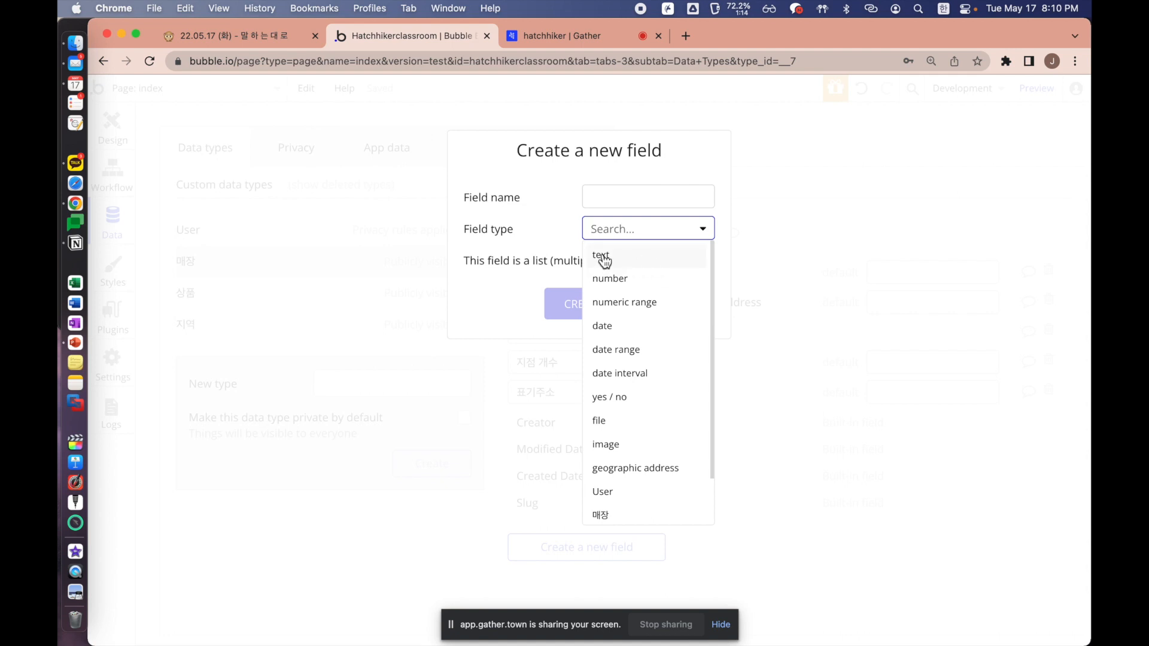
pyautogui.scroll(-2, 661, 386)
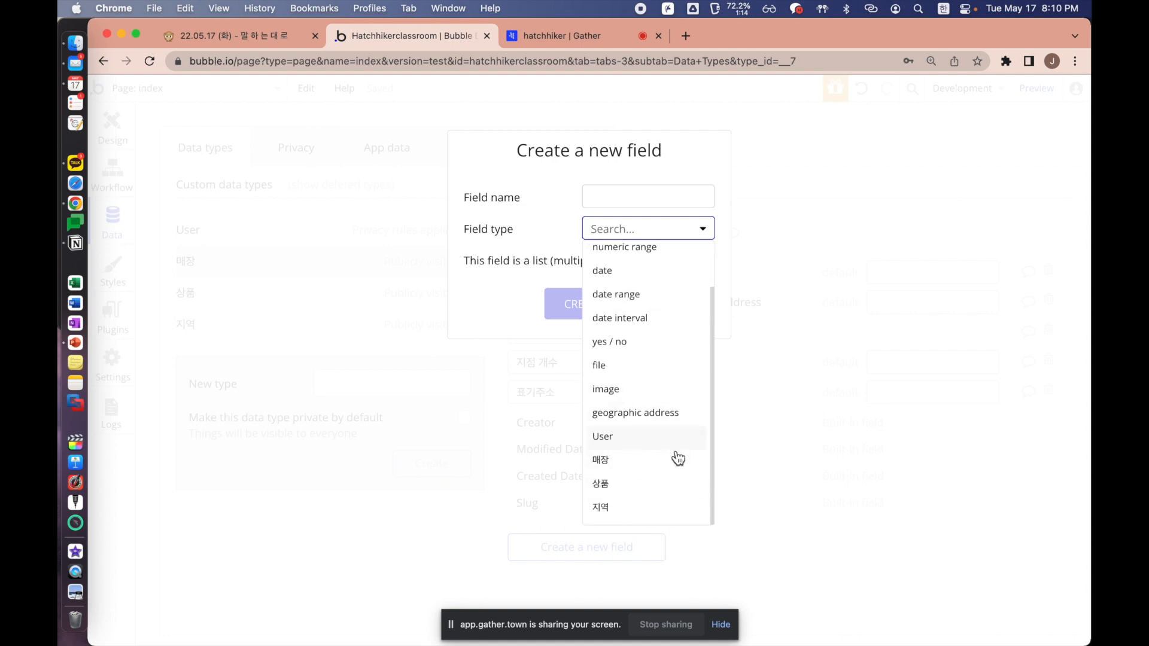
pyautogui.click(691, 472)
pyautogui.click(752, 487)
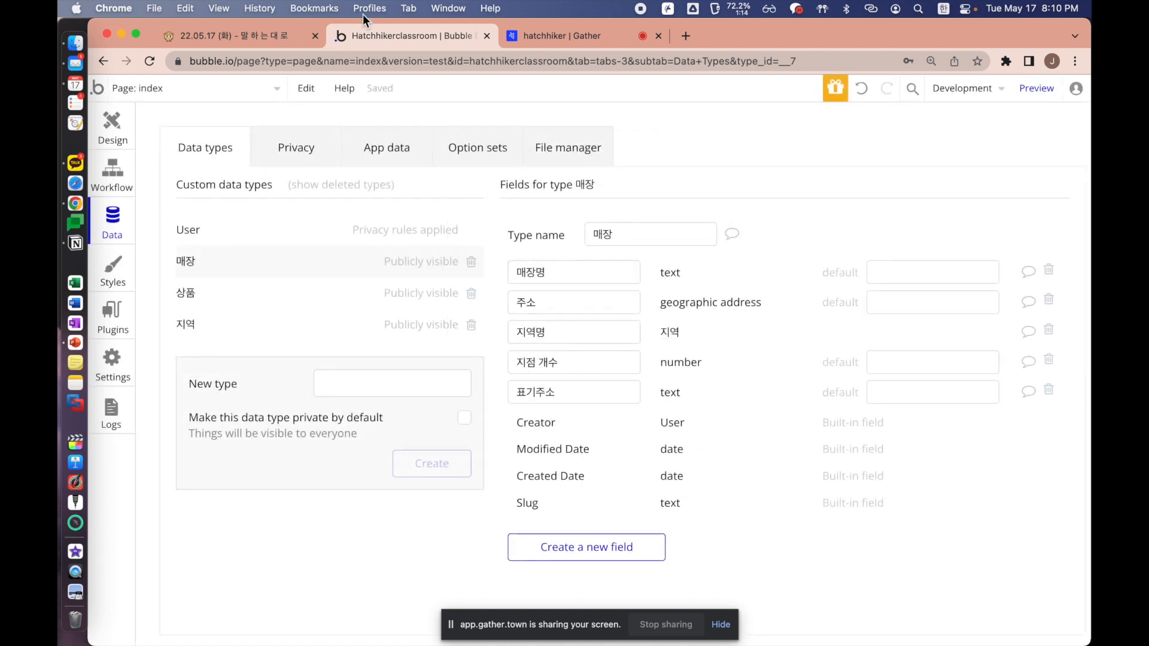
# Switch to the 22.05.17 Notion page and read the lists under 넌 무슨 타입이니?? and 버블 개발자가 말하는 방법
pyautogui.click(258, 35)
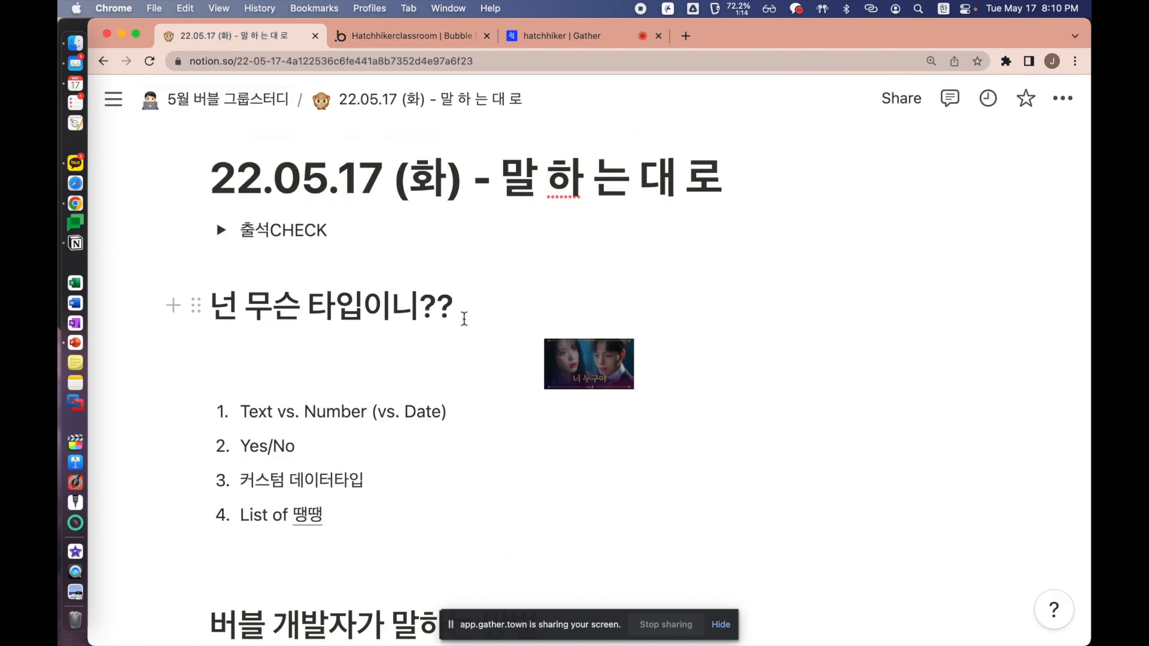
pyautogui.scroll(-2, 464, 318)
pyautogui.scroll(-1, 464, 318)
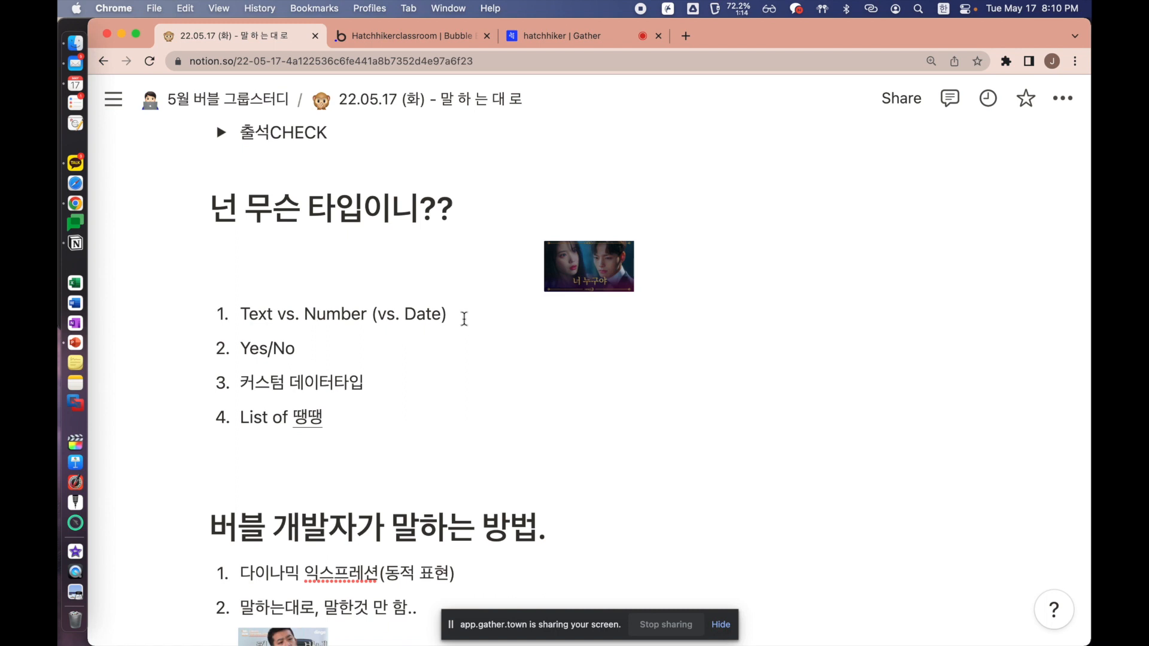
pyautogui.scroll(-5, 464, 318)
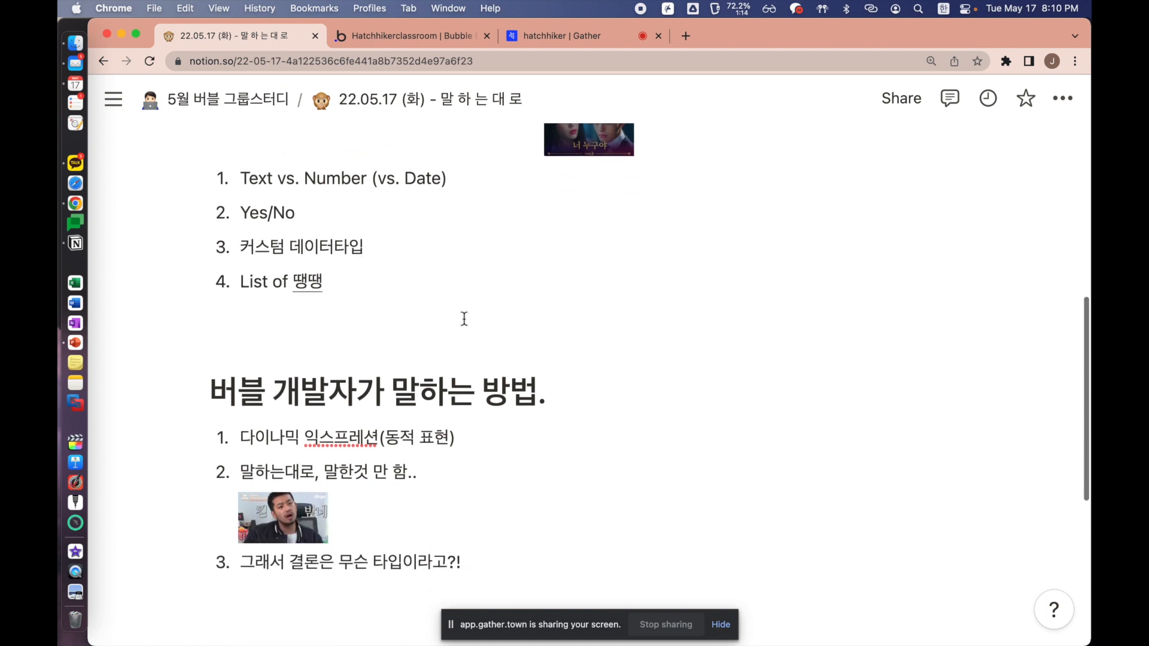
pyautogui.scroll(5, 589, 340)
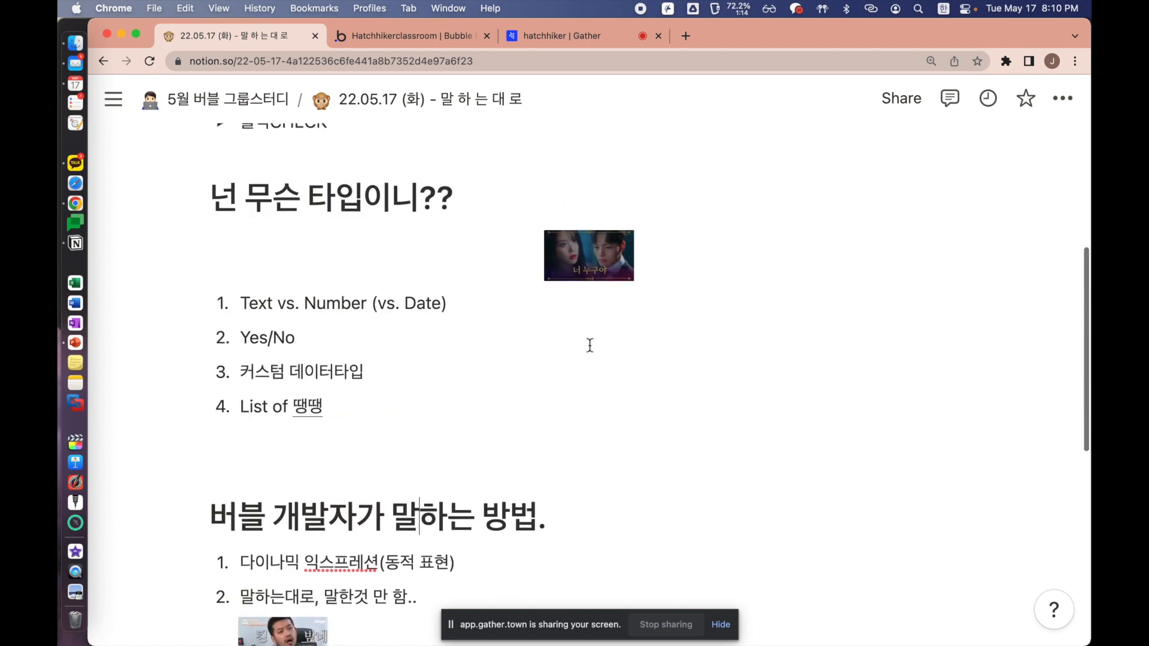
pyautogui.click(371, 410)
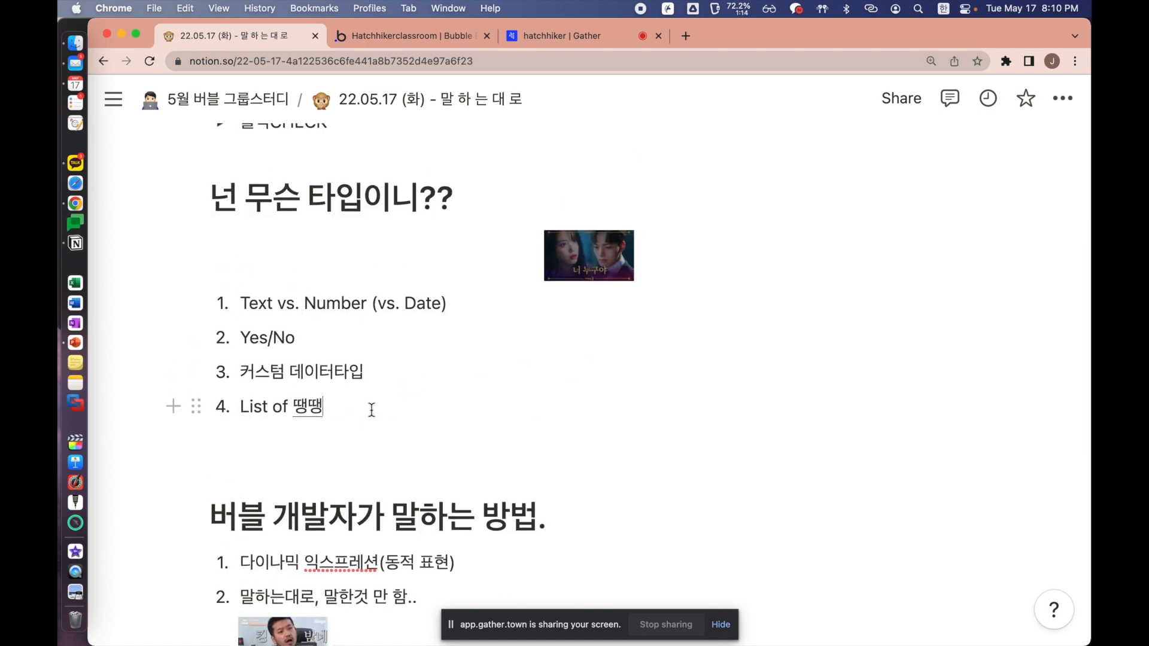
pyautogui.click(467, 287)
pyautogui.scroll(1, 501, 311)
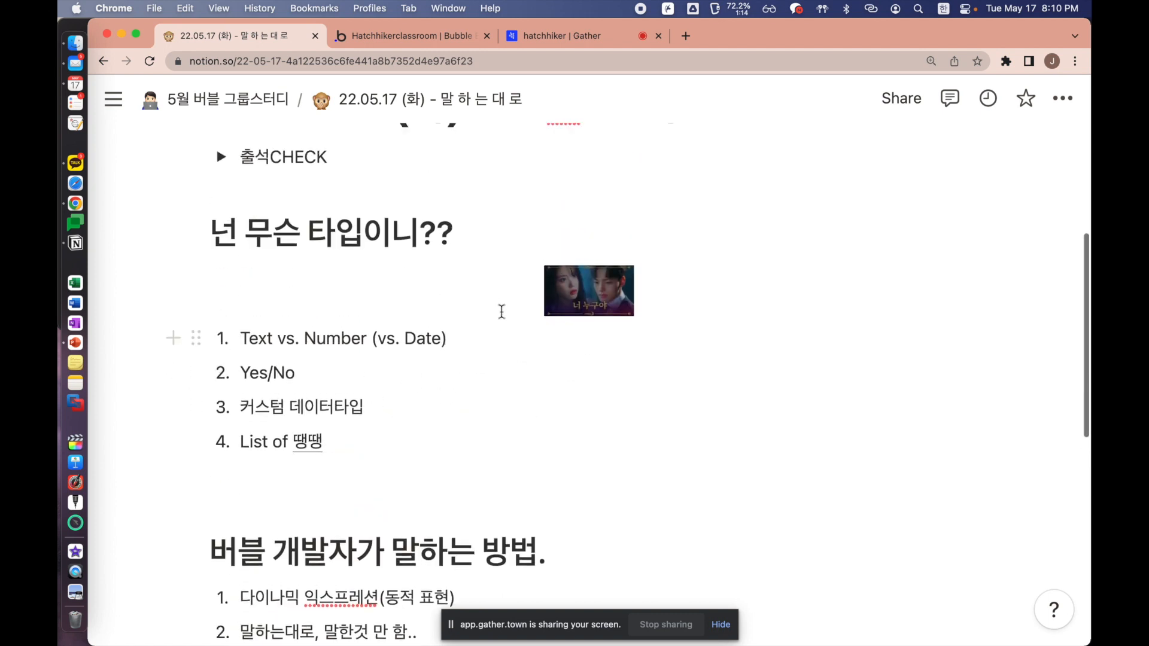
pyautogui.scroll(1, 501, 311)
pyautogui.click(489, 285)
pyautogui.scroll(-2, 489, 285)
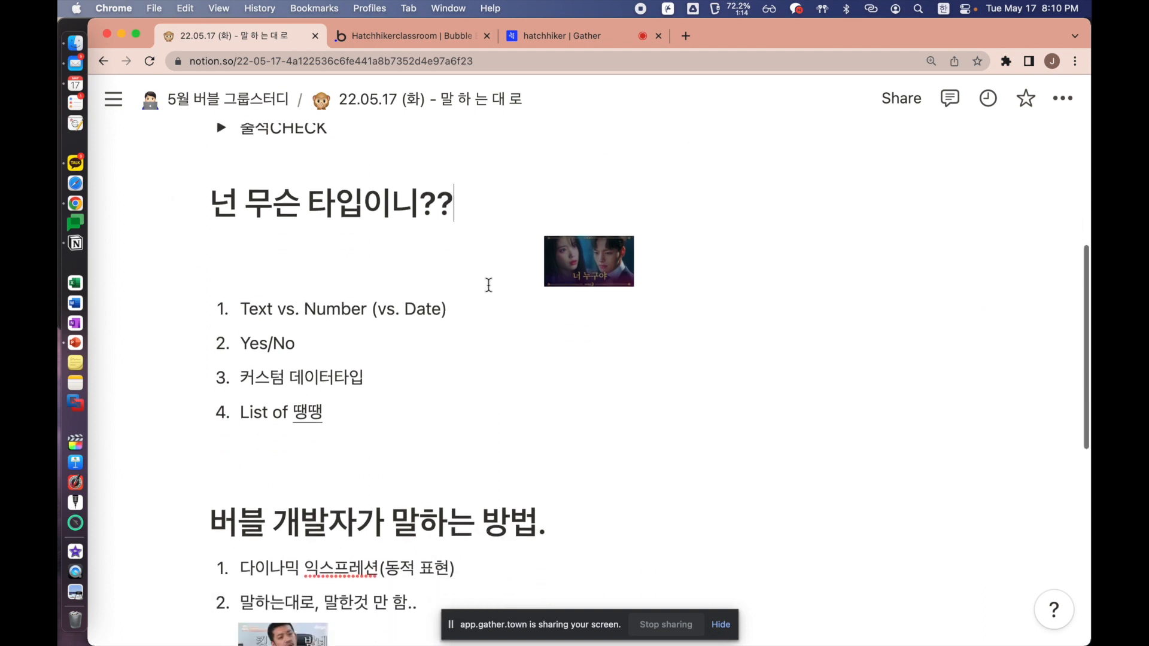
# Enlarge the 너 누구야 image under the 넌 무슨 타입이니?? heading to roughly five times its width
pyautogui.moveTo(630, 257)
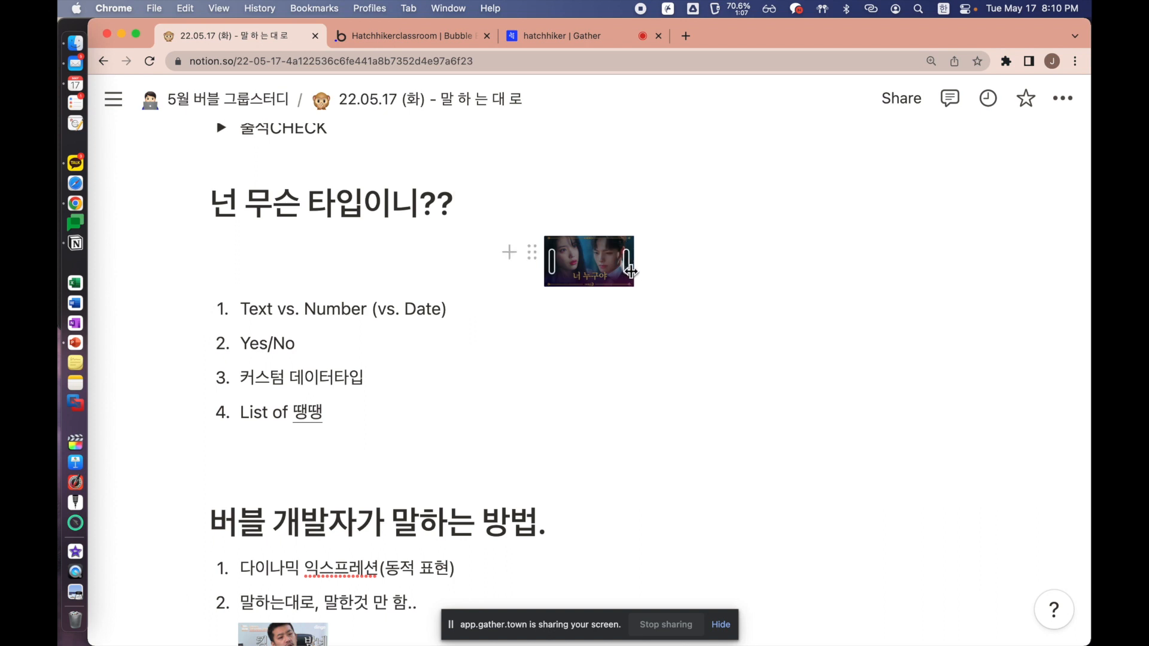
pyautogui.moveTo(631, 271); pyautogui.dragTo(819, 313)
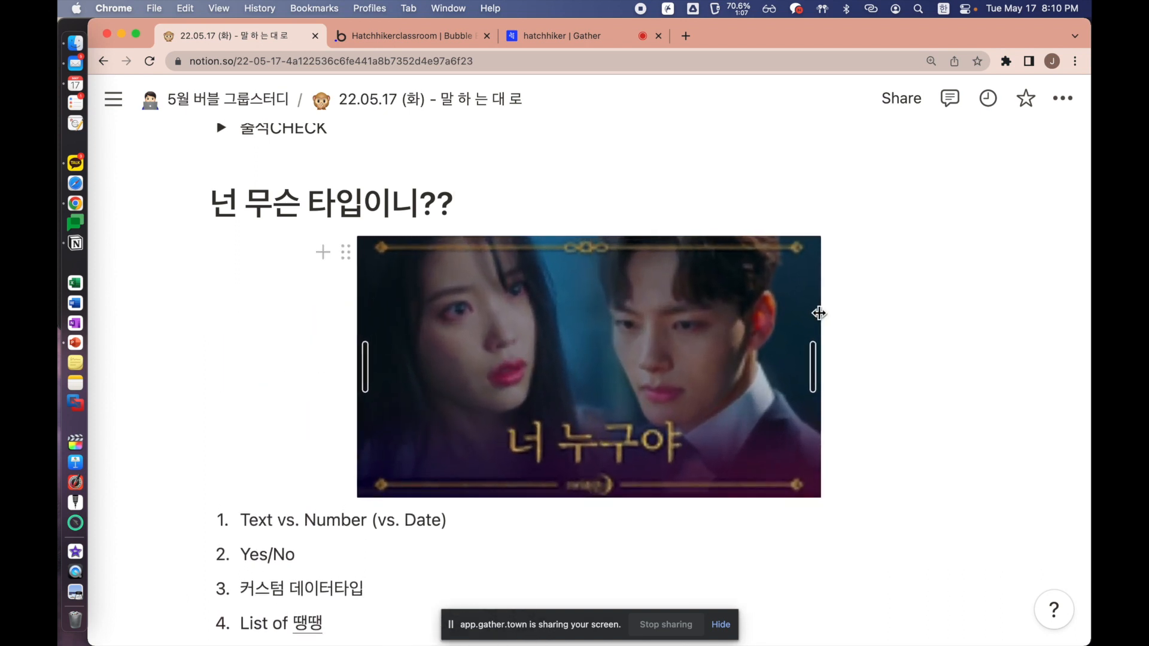
pyautogui.scroll(-2, 888, 390)
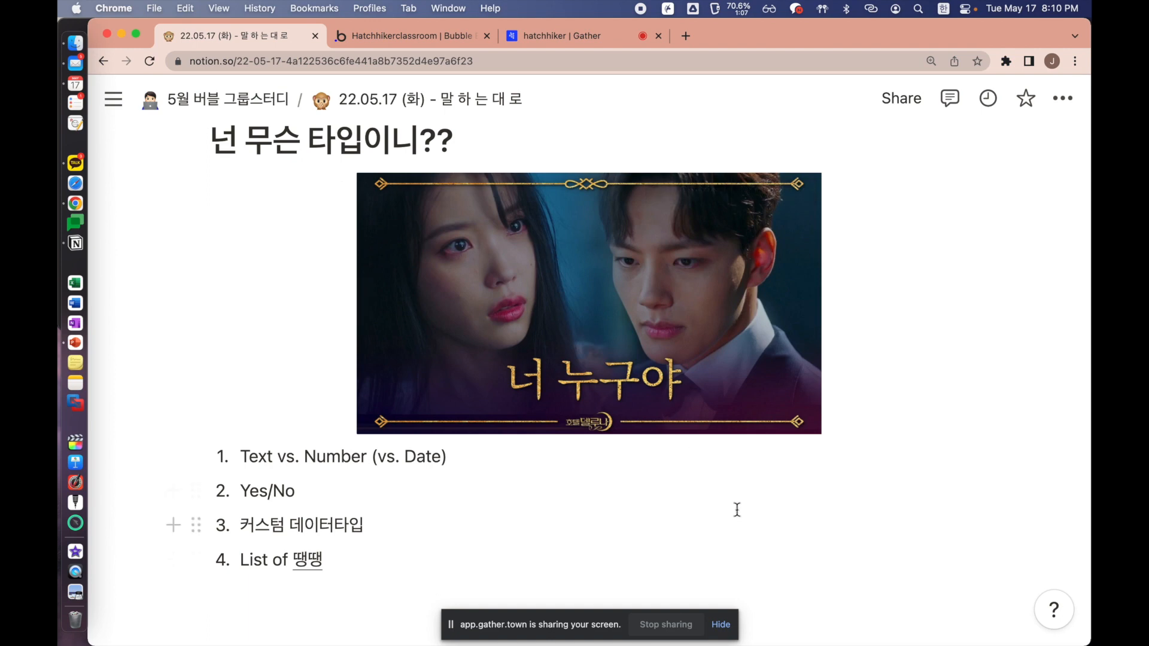
# Add an empty unnumbered line under the list item Text vs. Number (vs. Date)
pyautogui.click(486, 467)
pyautogui.scroll(-2, 486, 466)
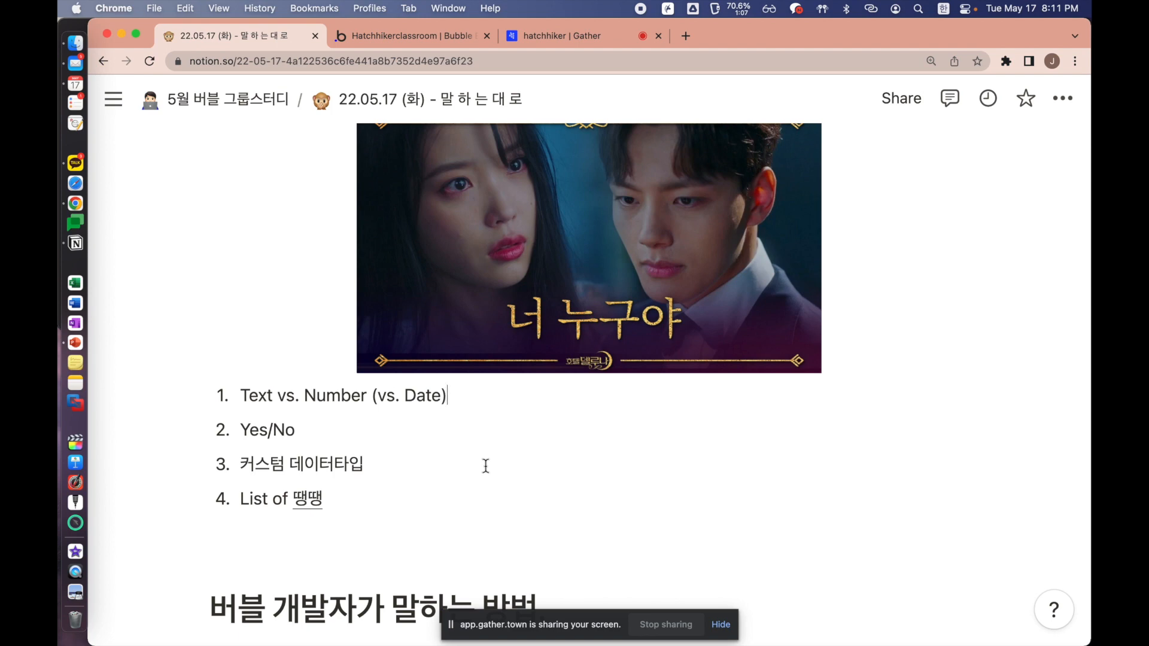
pyautogui.scroll(-2, 485, 465)
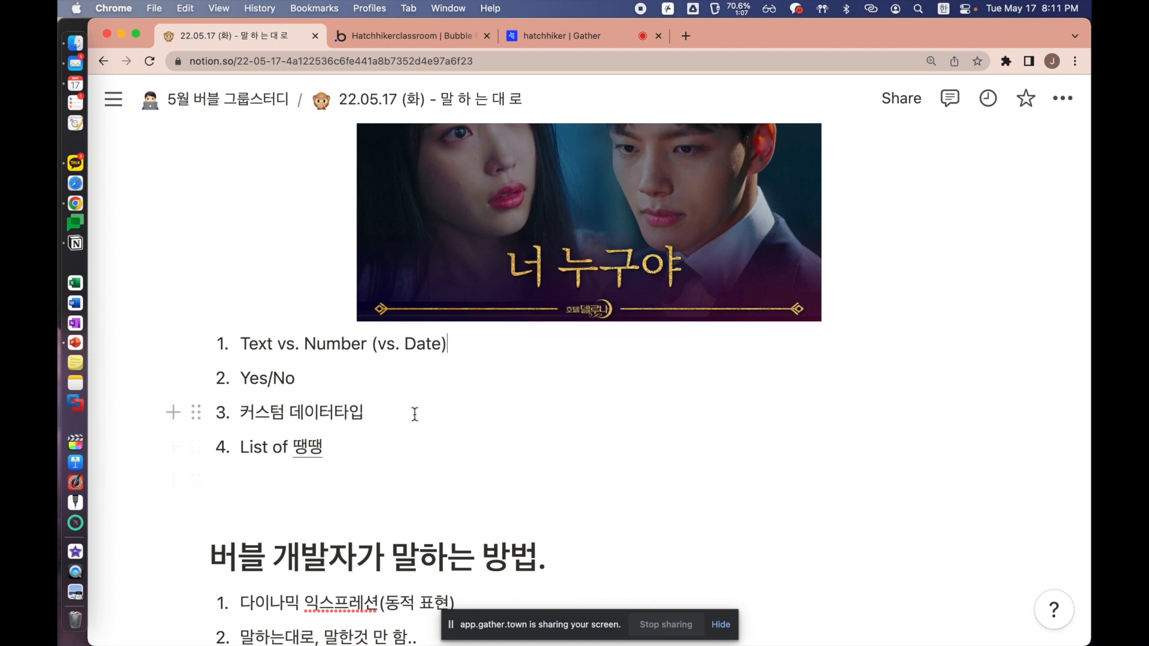
pyautogui.scroll(4, 415, 416)
pyautogui.scroll(-2, 417, 422)
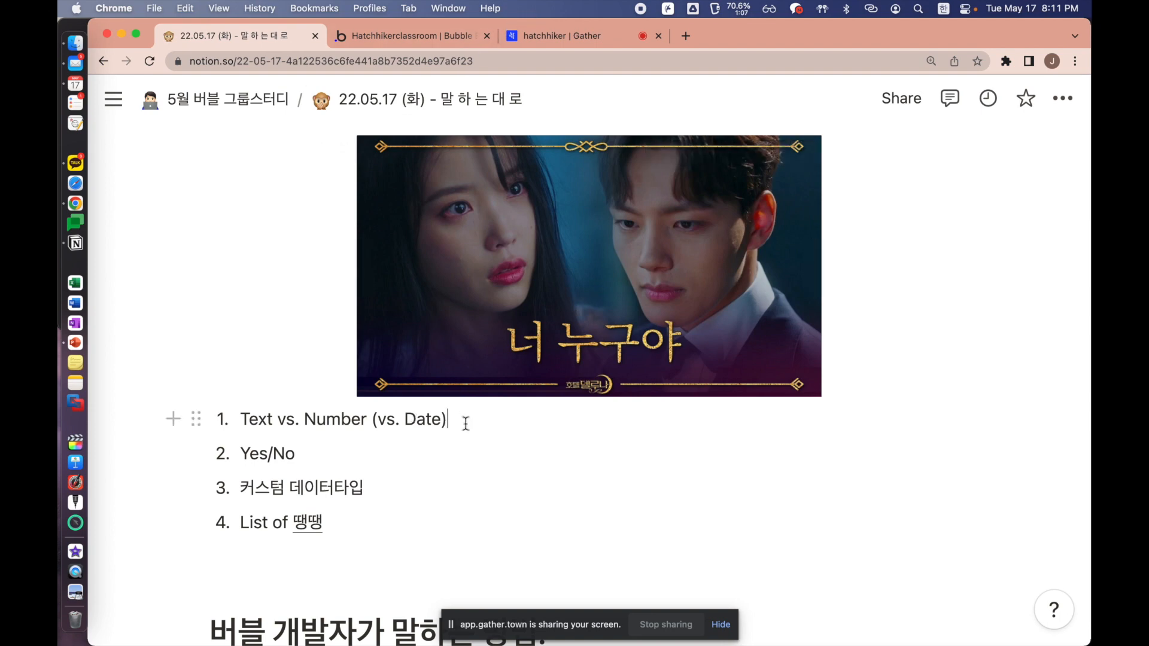
pyautogui.scroll(-3, 465, 423)
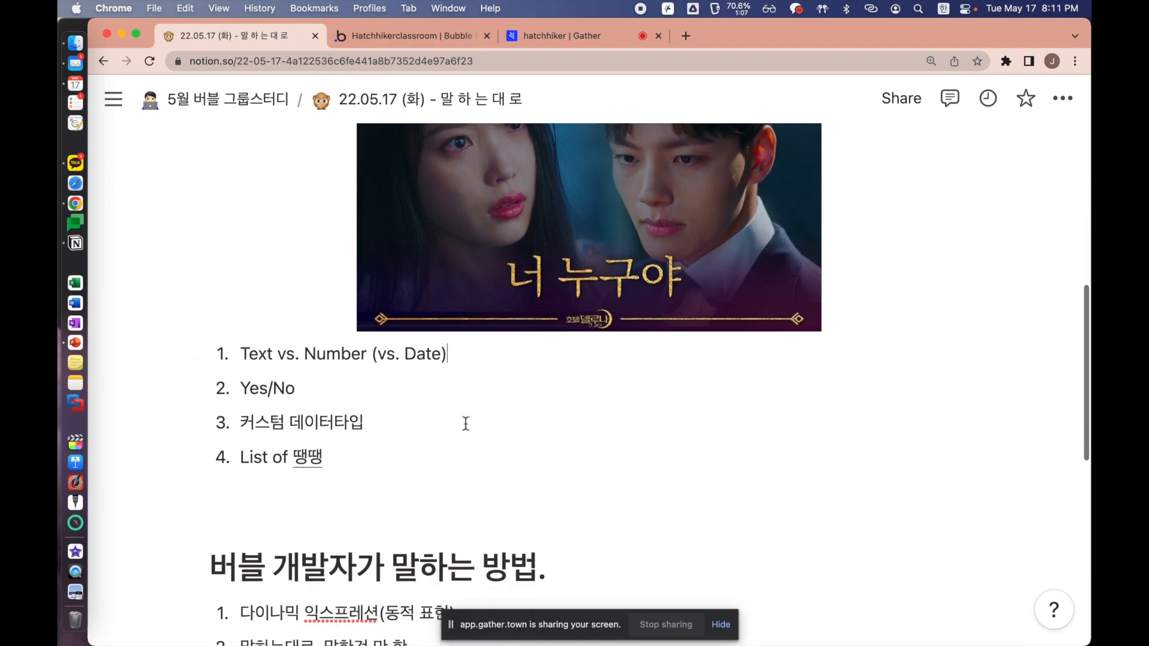
pyautogui.press('Return')
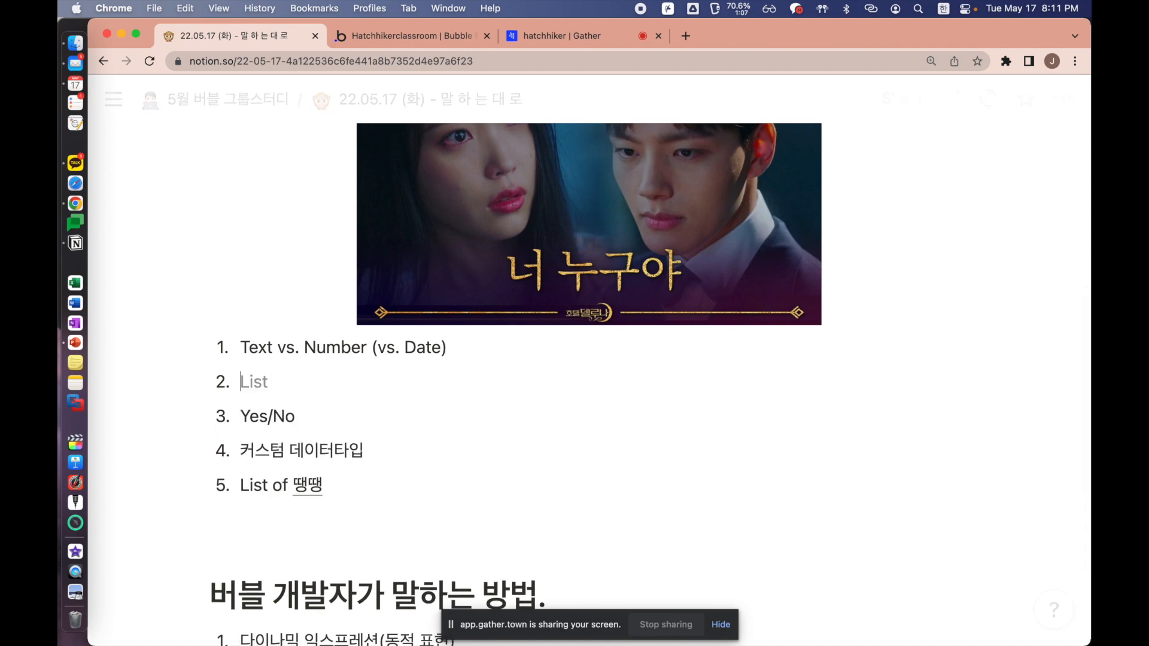
pyautogui.press('BackSpace')
pyautogui.write('ㅇ')
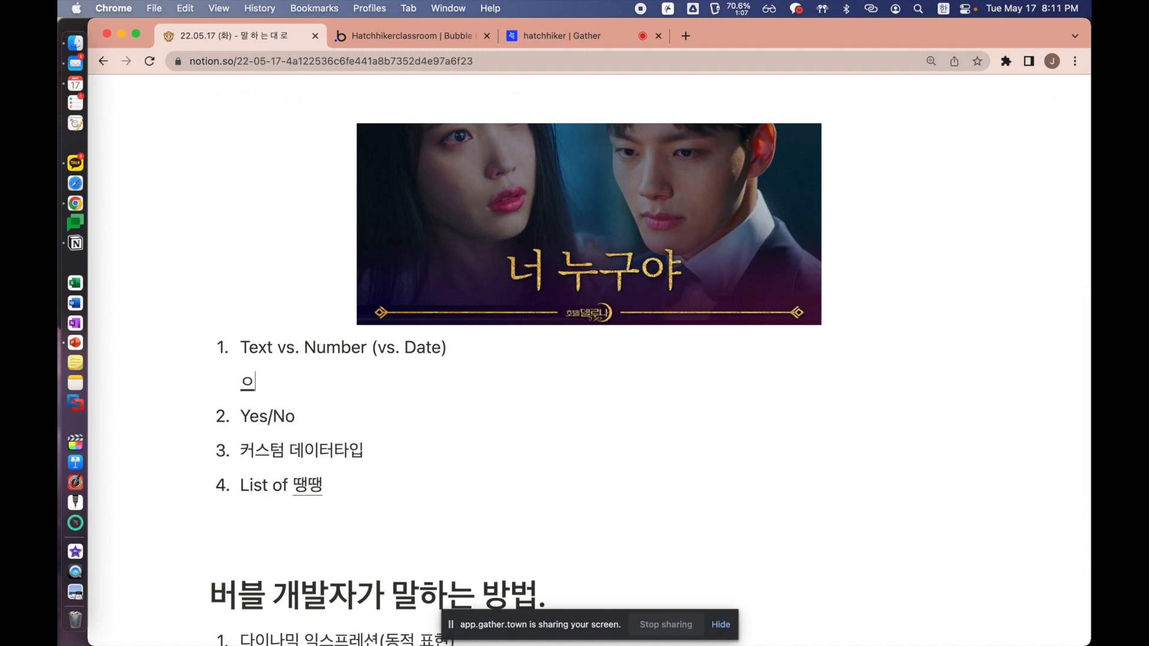
pyautogui.press('BackSpace')
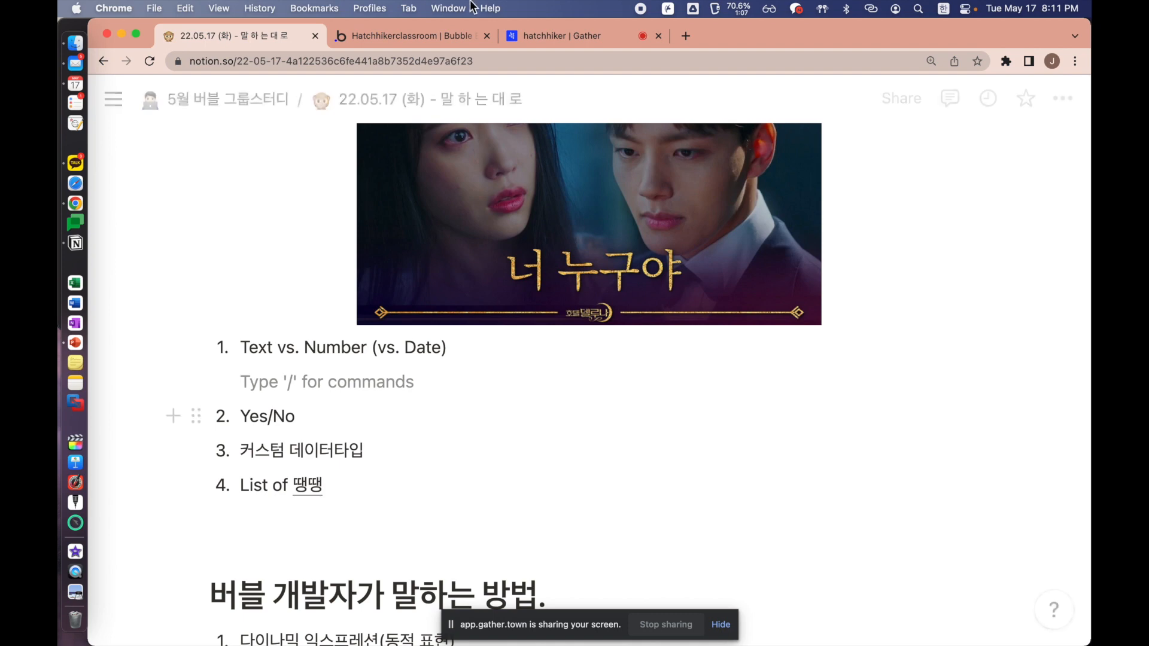
# Switch to Bubble, compare text and number fields such as 매장명, 지점 개수, 상품명 and 가격, and return to the Notion page
pyautogui.click(426, 34)
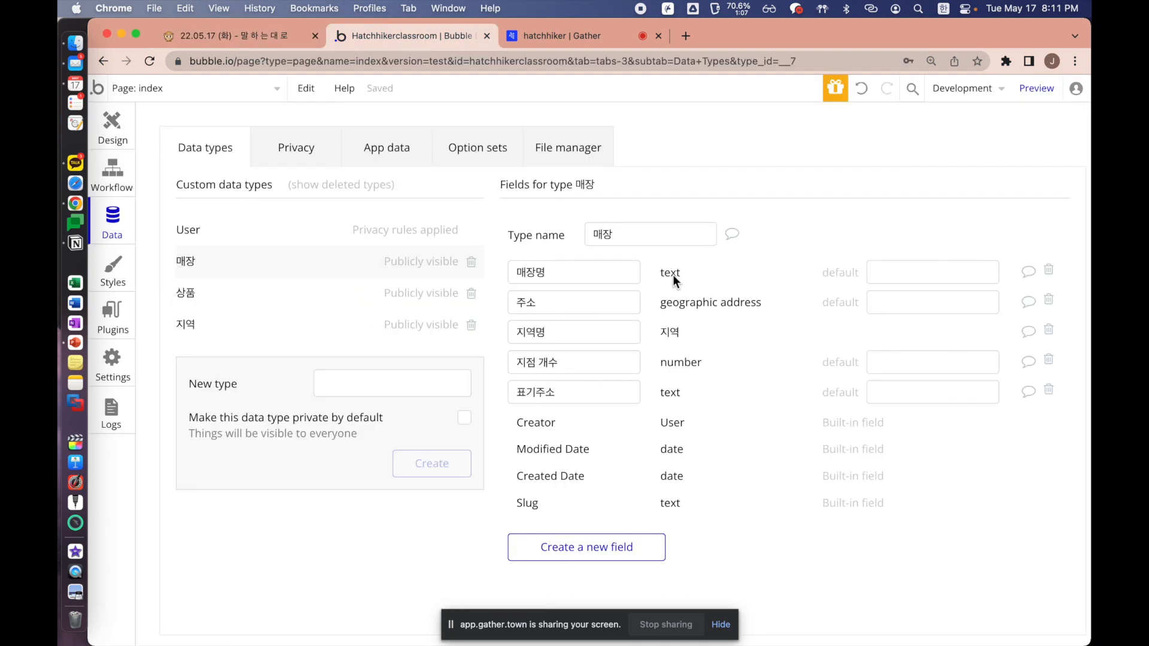
pyautogui.doubleClick(592, 271)
pyautogui.moveTo(595, 361); pyautogui.dragTo(512, 362)
pyautogui.click(227, 287)
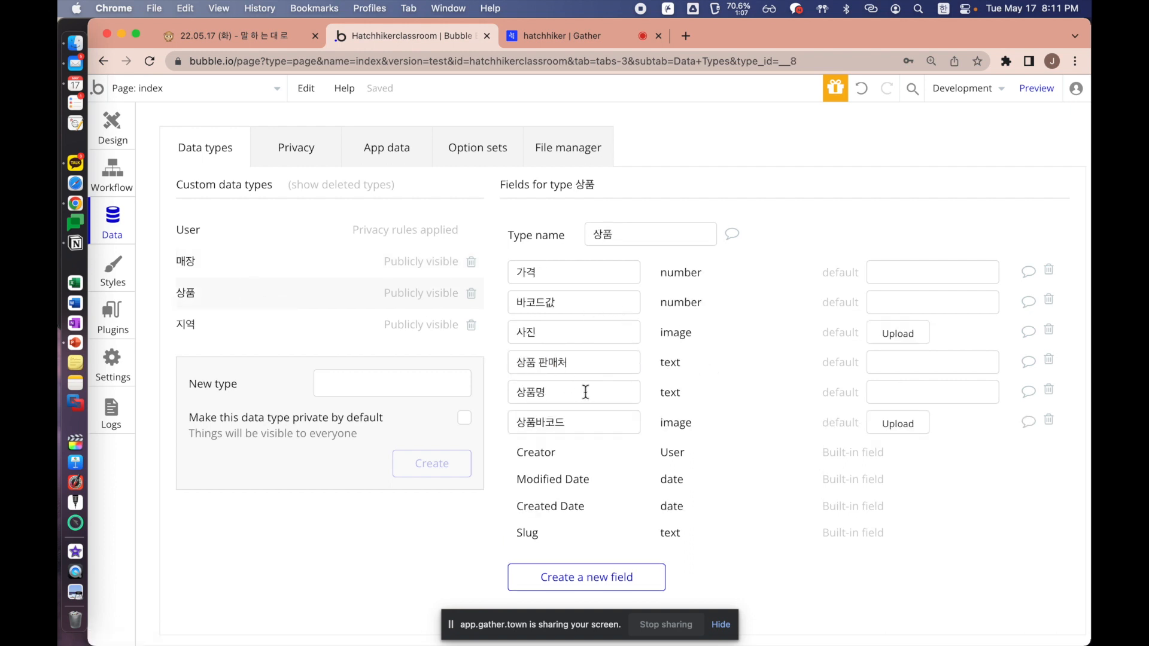
pyautogui.moveTo(585, 393); pyautogui.dragTo(502, 394)
pyautogui.moveTo(555, 274); pyautogui.dragTo(516, 277)
pyautogui.click(683, 271)
pyautogui.click(239, 34)
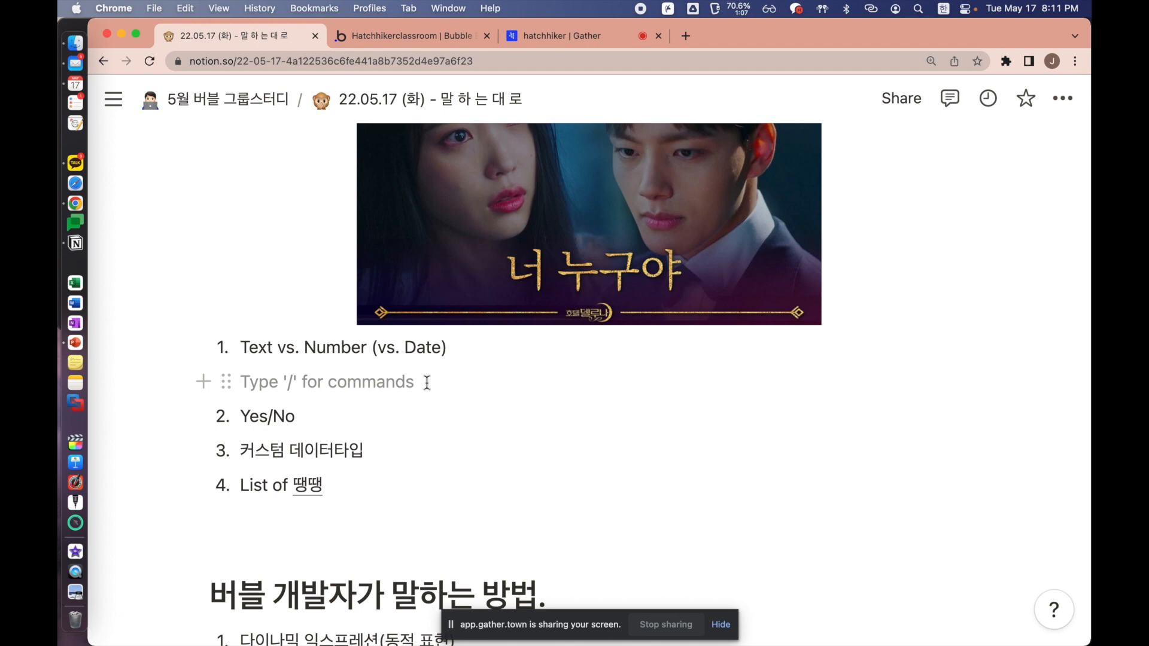
pyautogui.write('ㄹ')
pyautogui.press('BackSpace')
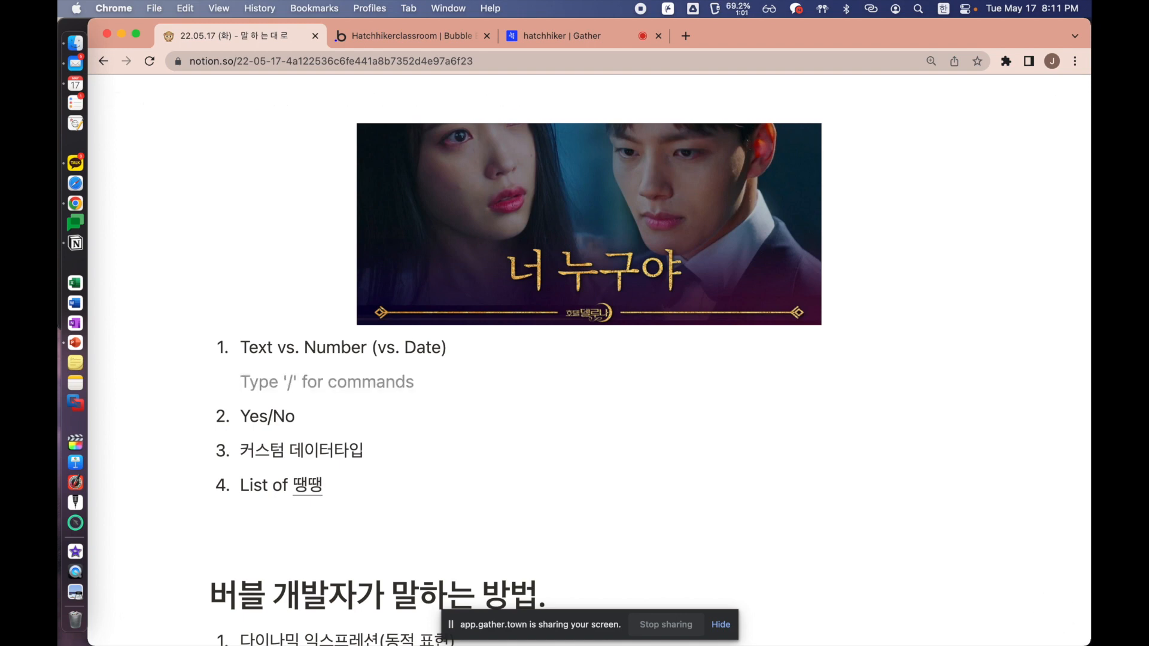
pyautogui.write('가격')
pyautogui.press('BackSpace')
pyautogui.press('BackSpace')
pyautogui.press('BackSpace')
pyautogui.press('BackSpace')
# Write "핸드폰번호 : Text ? Number?" on the empty line under the first list item
pyautogui.write('핸')
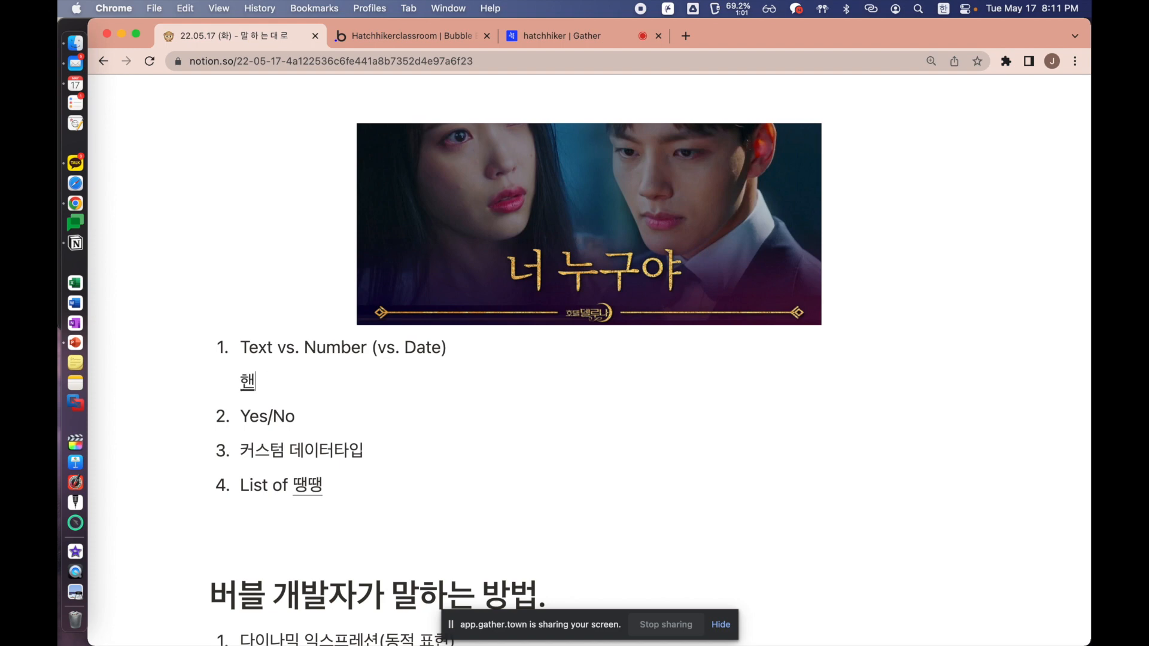
pyautogui.write('드폰ㅂ번호 :')
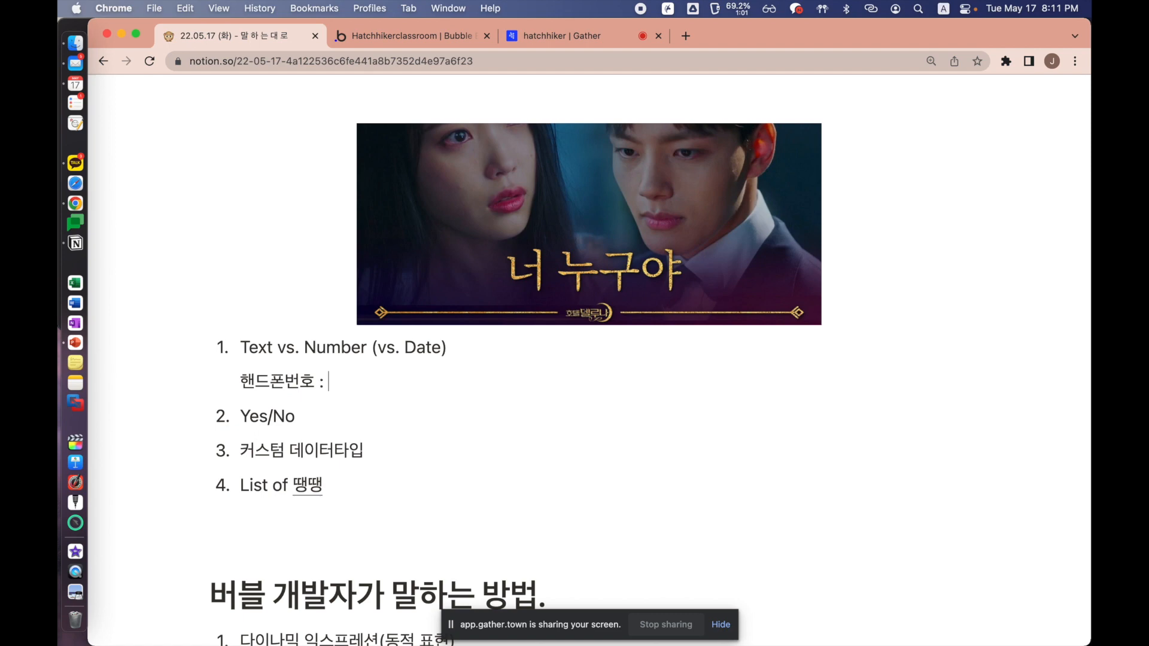
pyautogui.write(' Text ? Number?')
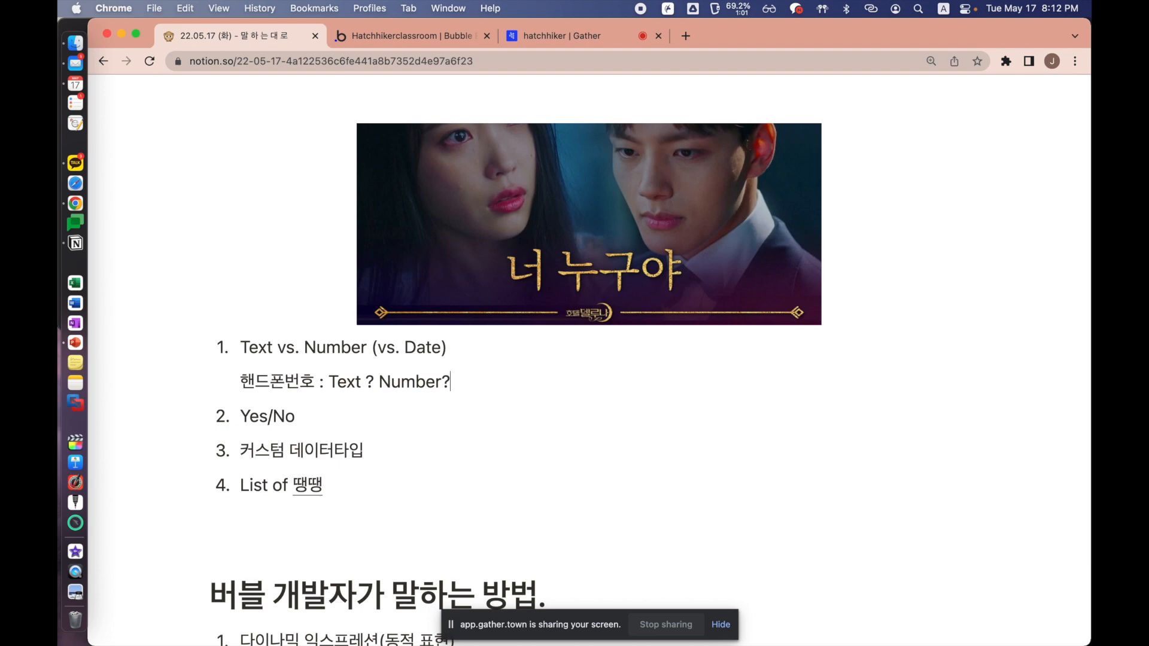
# Switch to the Gather room and change the participants' video layout to Speaker view
pyautogui.click(532, 37)
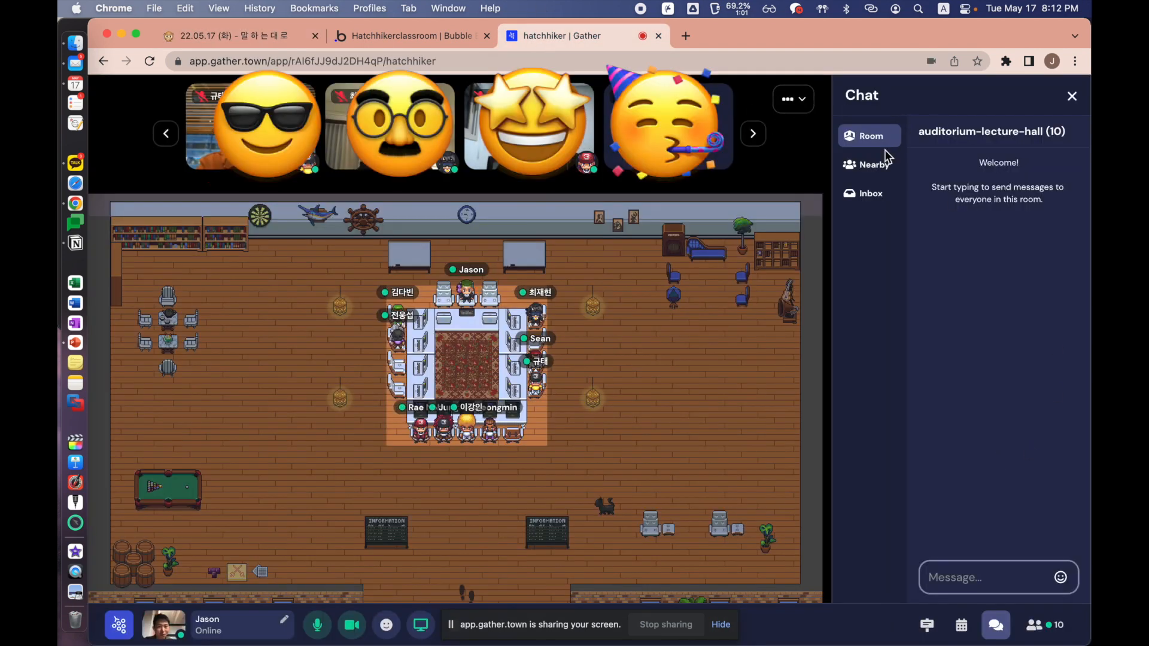
pyautogui.click(878, 166)
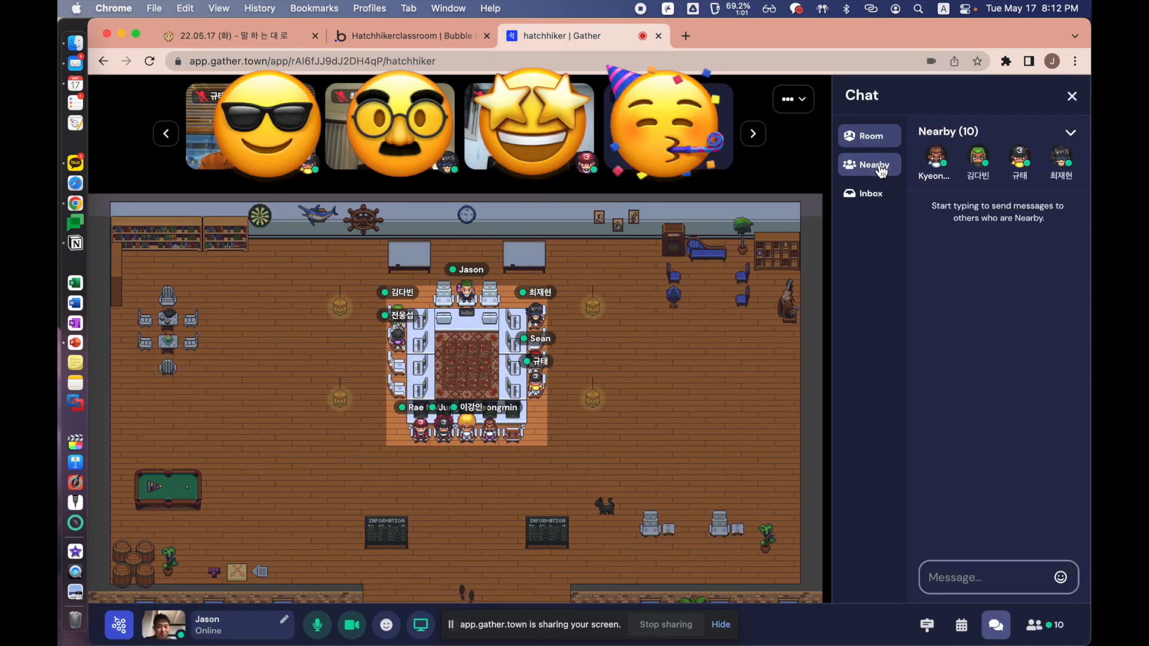
pyautogui.click(860, 207)
pyautogui.click(789, 100)
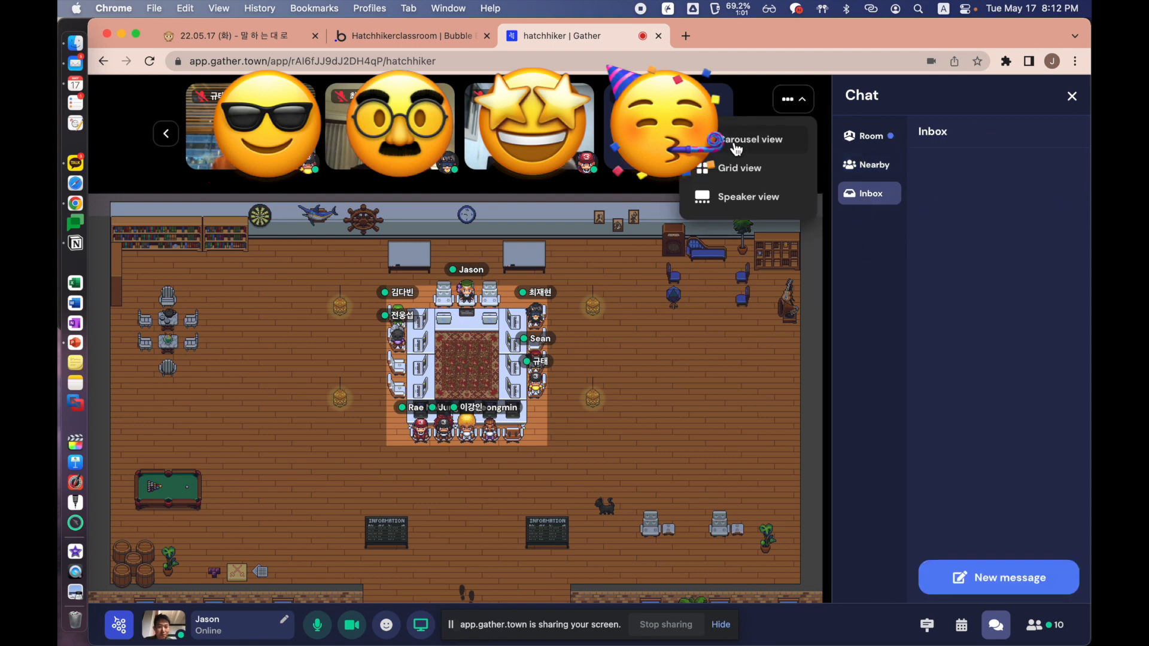
pyautogui.click(765, 214)
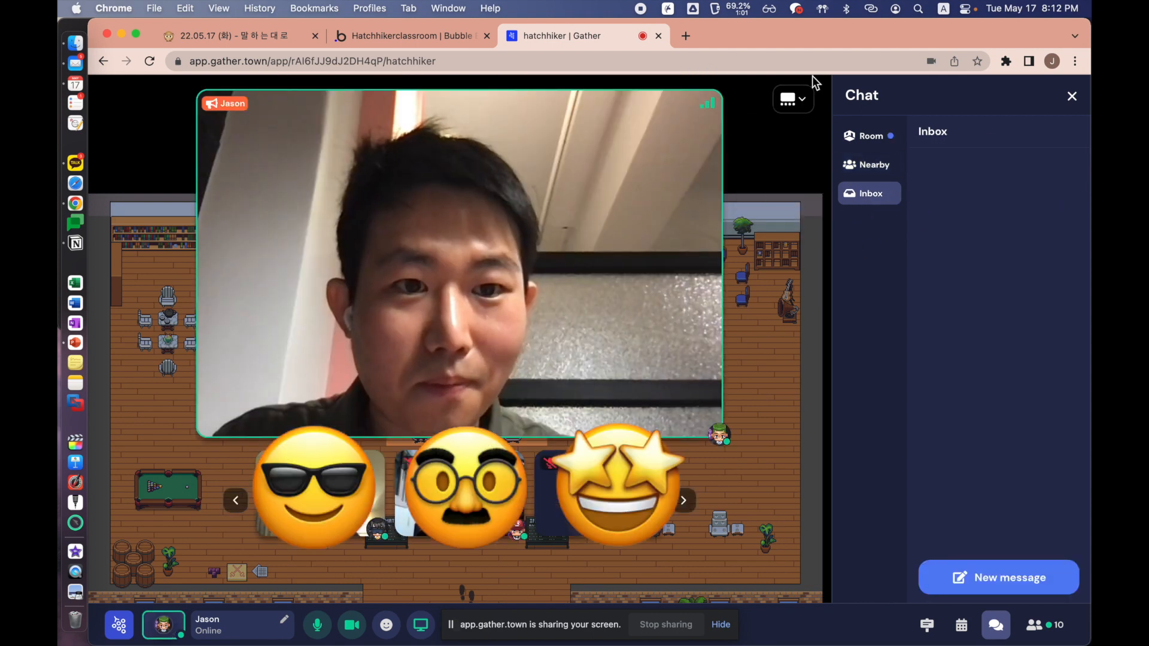
# Read the participants' answers in the Gather room chat and return to the Notion page
pyautogui.click(865, 168)
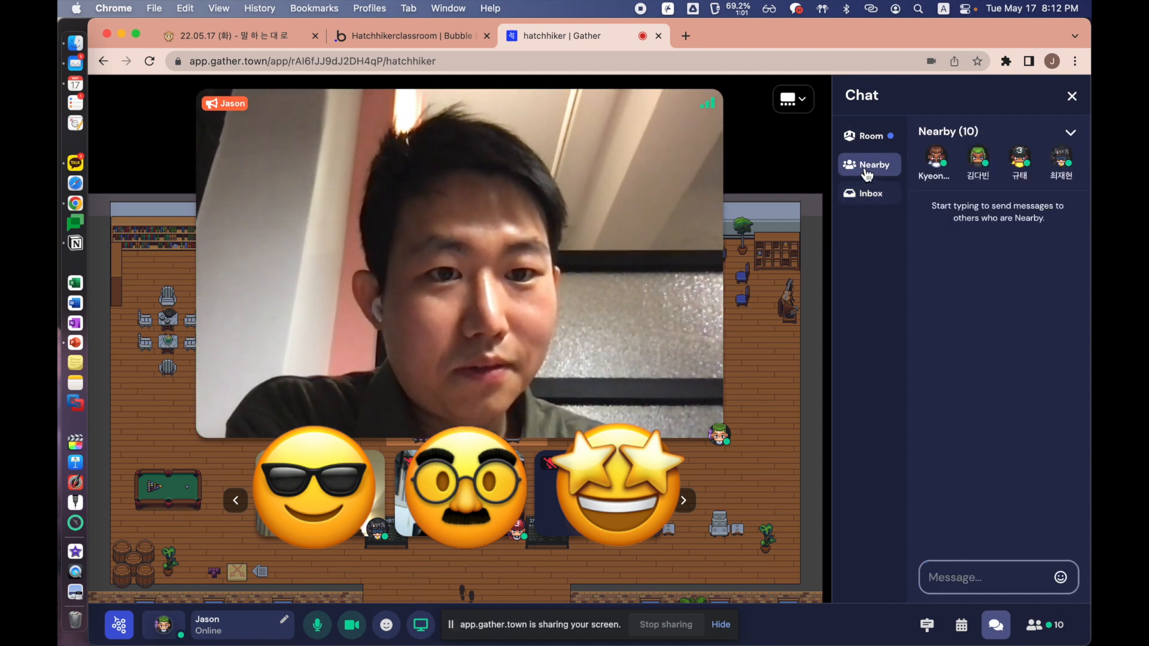
pyautogui.click(866, 135)
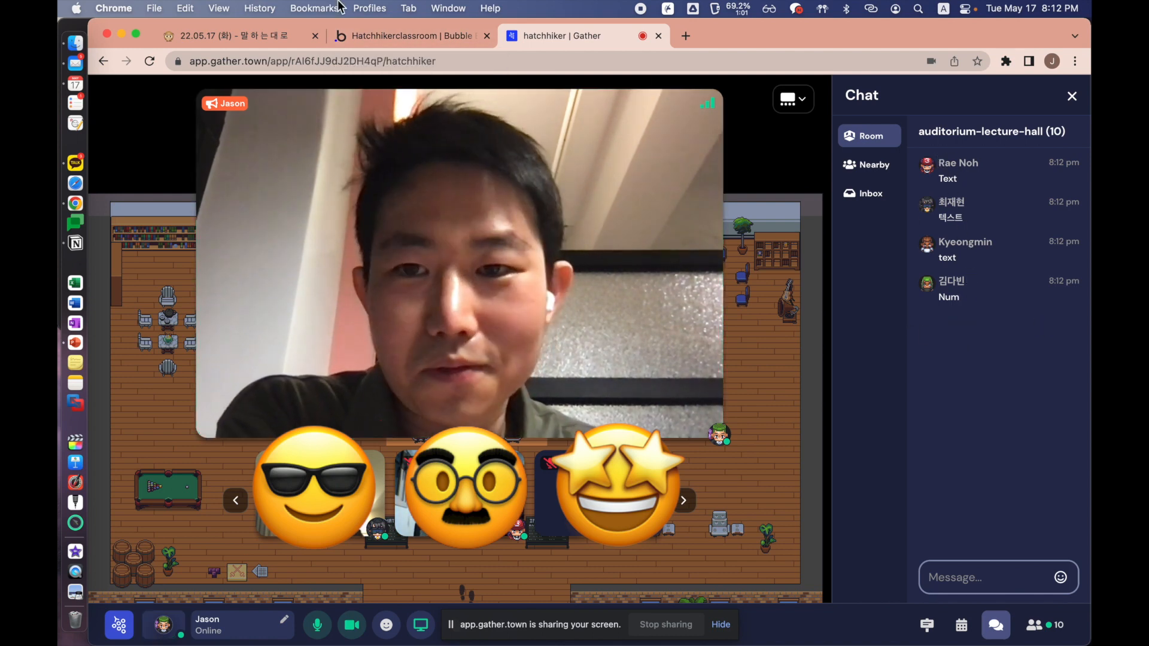
pyautogui.click(398, 38)
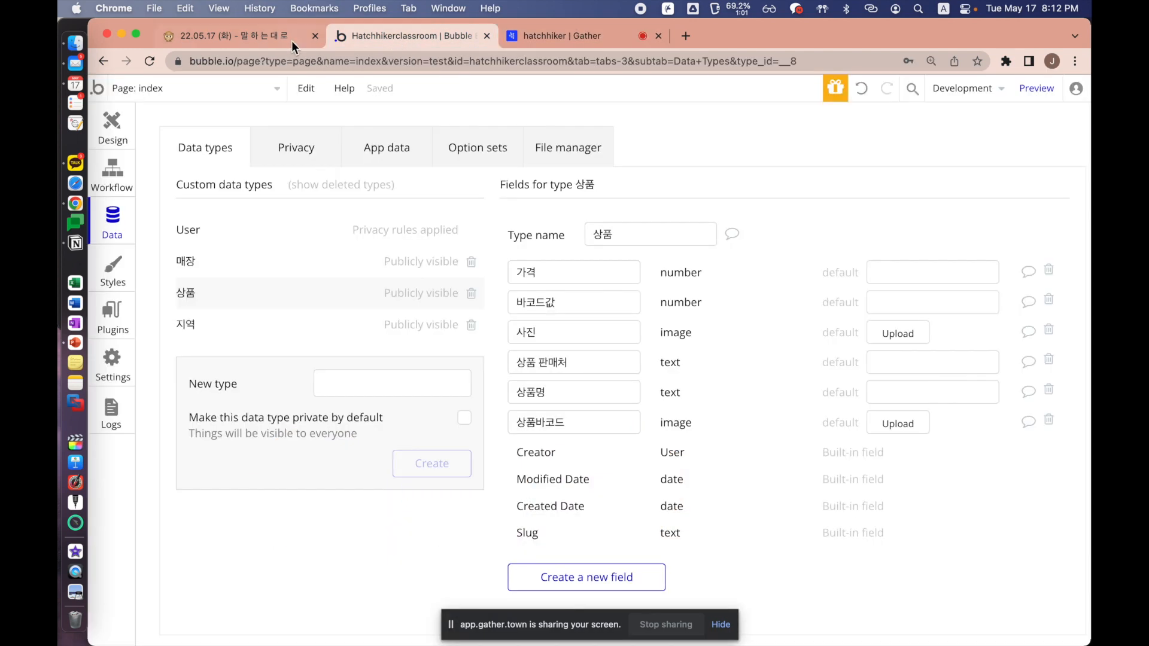
pyautogui.click(256, 38)
# Highlight the words Number and Text in the 핸드폰번호 line to compare the two types
pyautogui.doubleClick(397, 383)
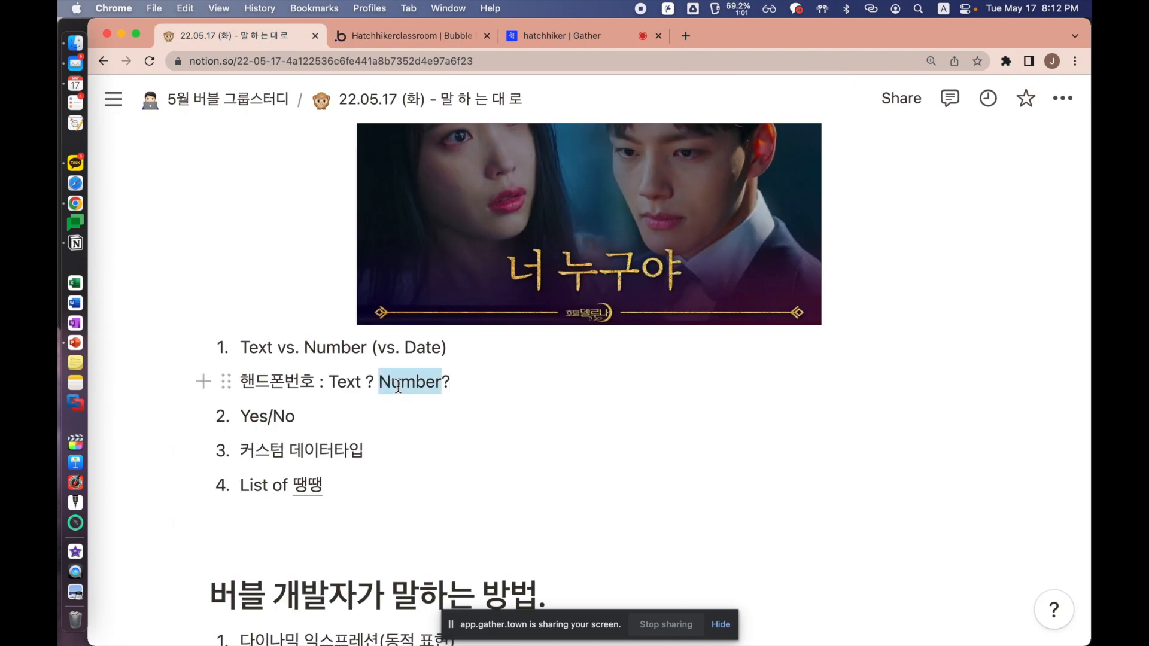
pyautogui.doubleClick(342, 383)
pyautogui.click(474, 378)
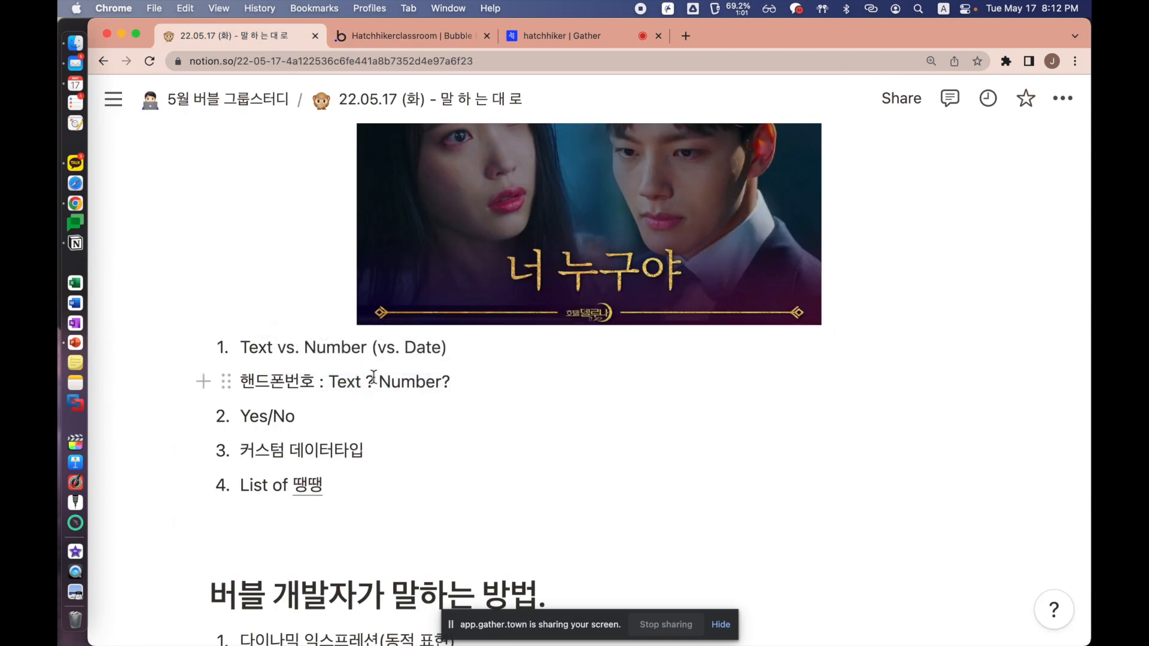
pyautogui.doubleClick(345, 380)
# Add the numbered sub-item "사칙연산이 들어가느냐?" under the 핸드폰번호 line
pyautogui.click(473, 383)
pyautogui.press('Return')
pyautogui.write('d')
pyautogui.press('BackSpace')
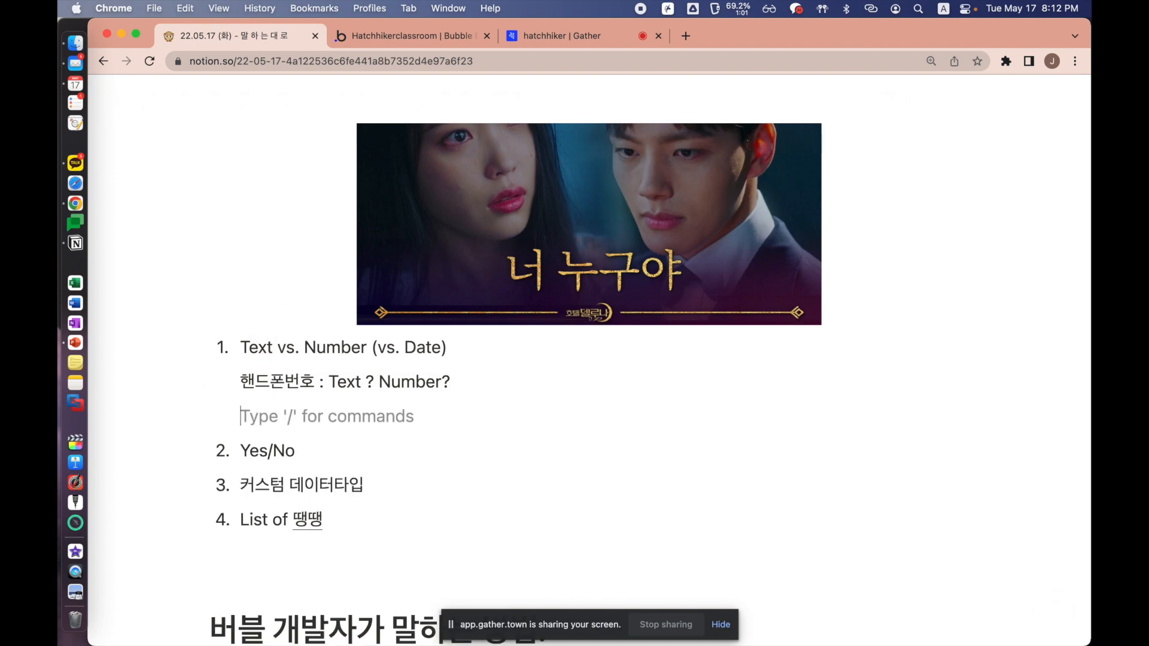
pyautogui.write('1.')
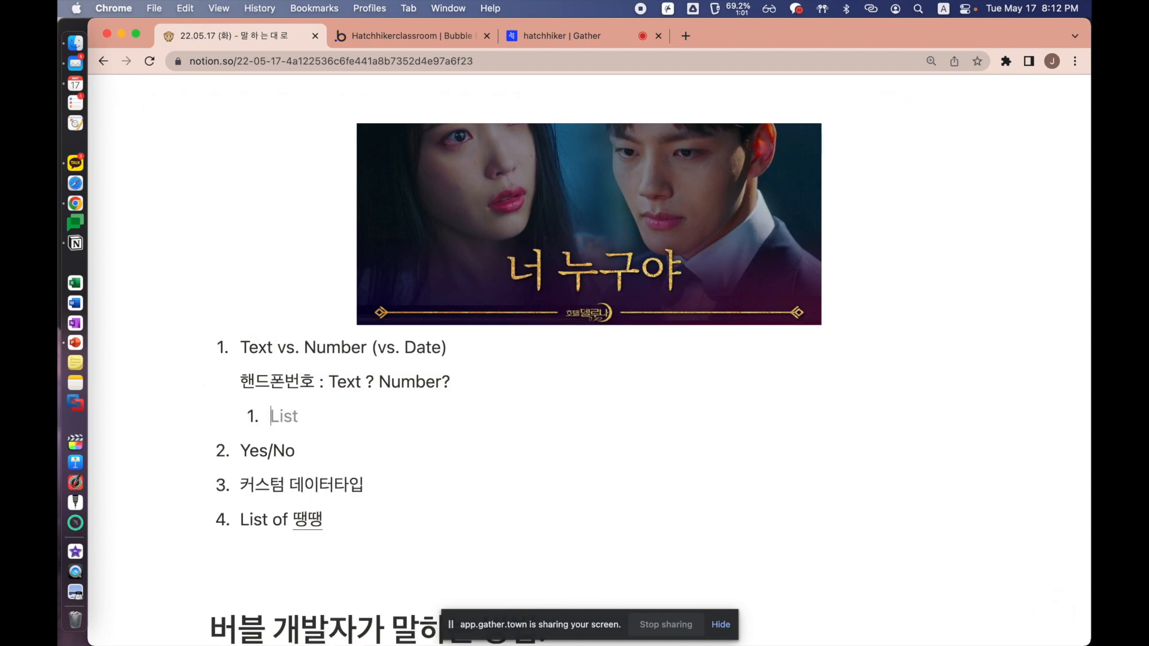
pyautogui.press('capslock')
pyautogui.write('이')
pyautogui.press('BackSpace')
pyautogui.write('사칙연사ㄴ이 들어가느냐?')
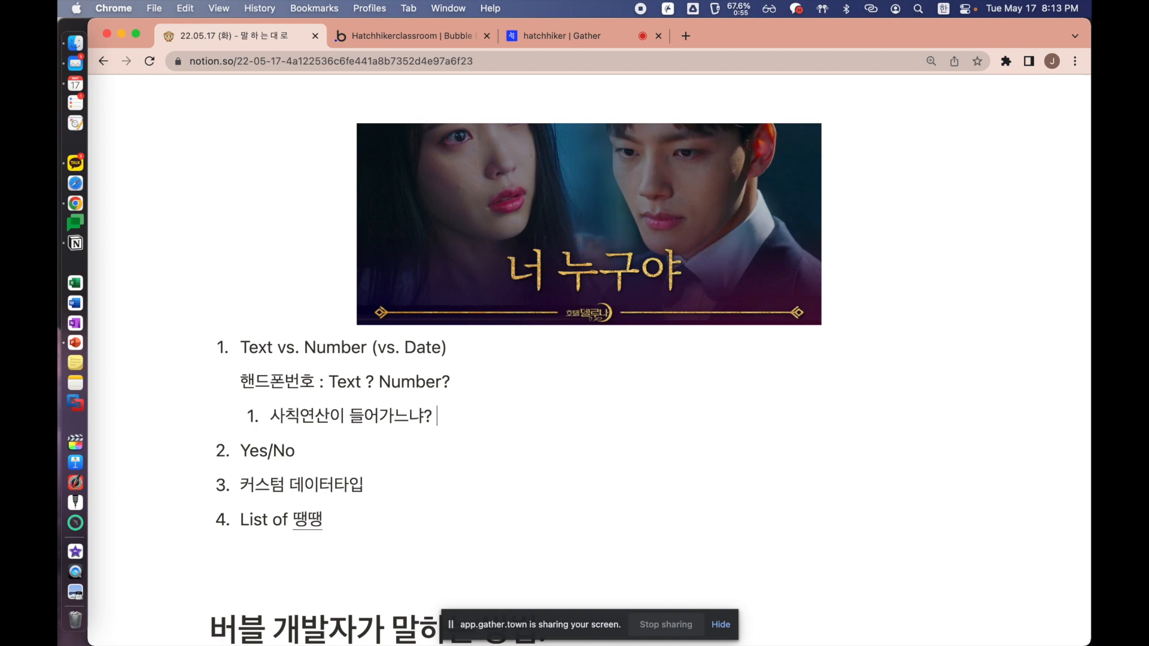
# Add a second numbered sub-item containing a sample mobile phone number without separators
pyautogui.press('Return')
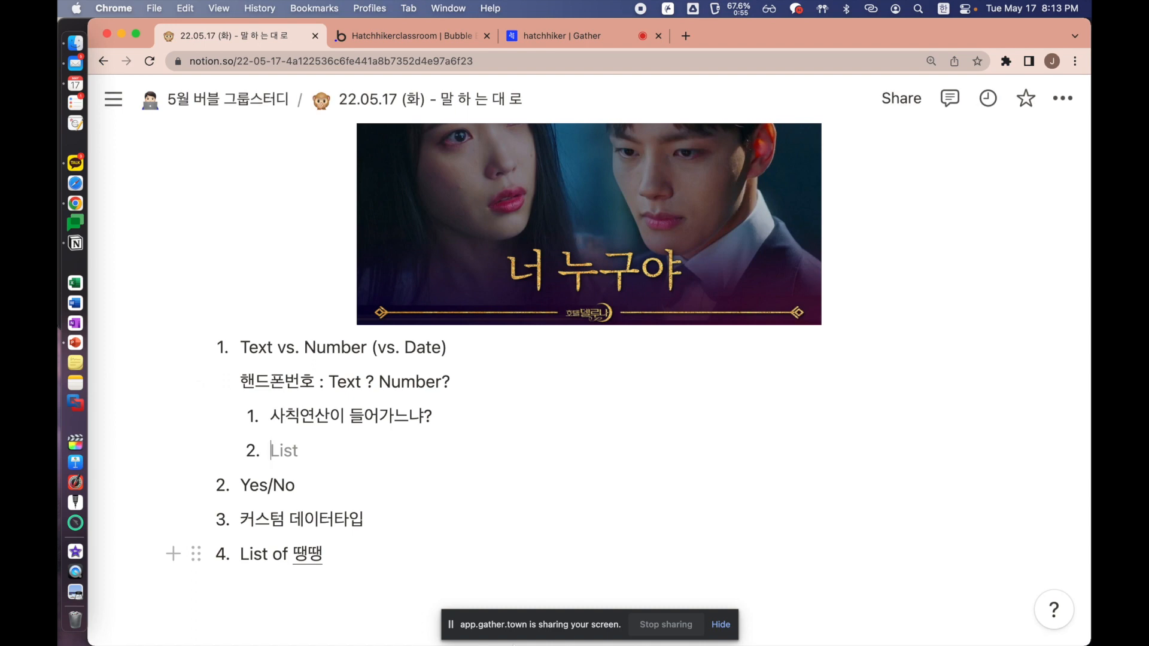
pyautogui.write('01')
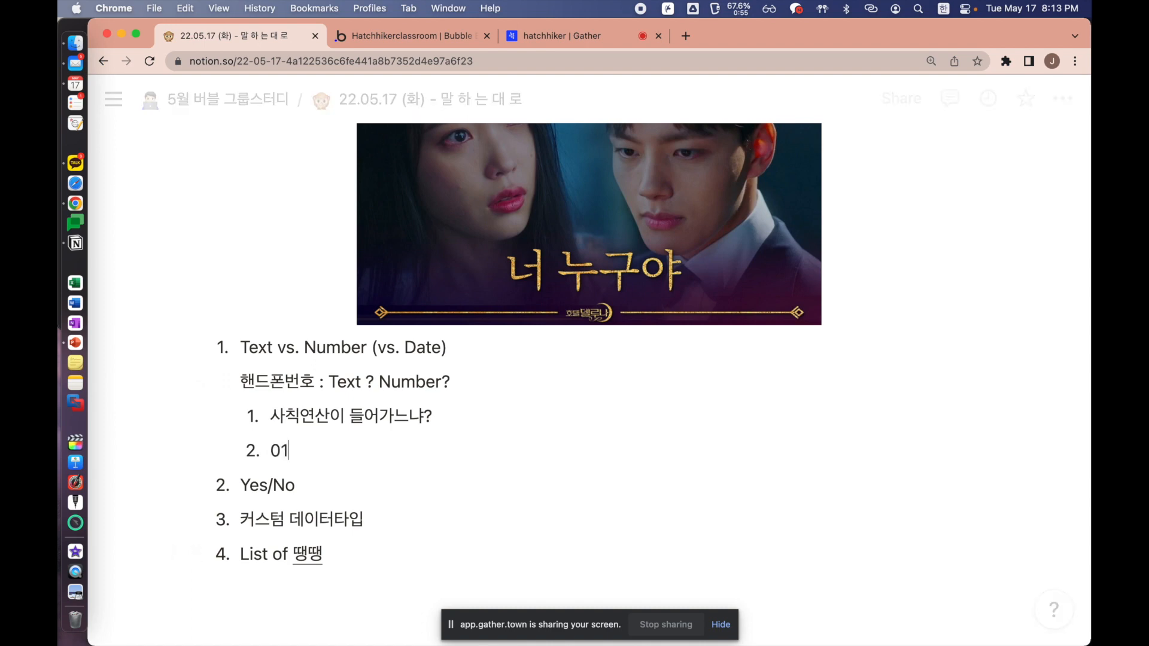
pyautogui.write('01234')
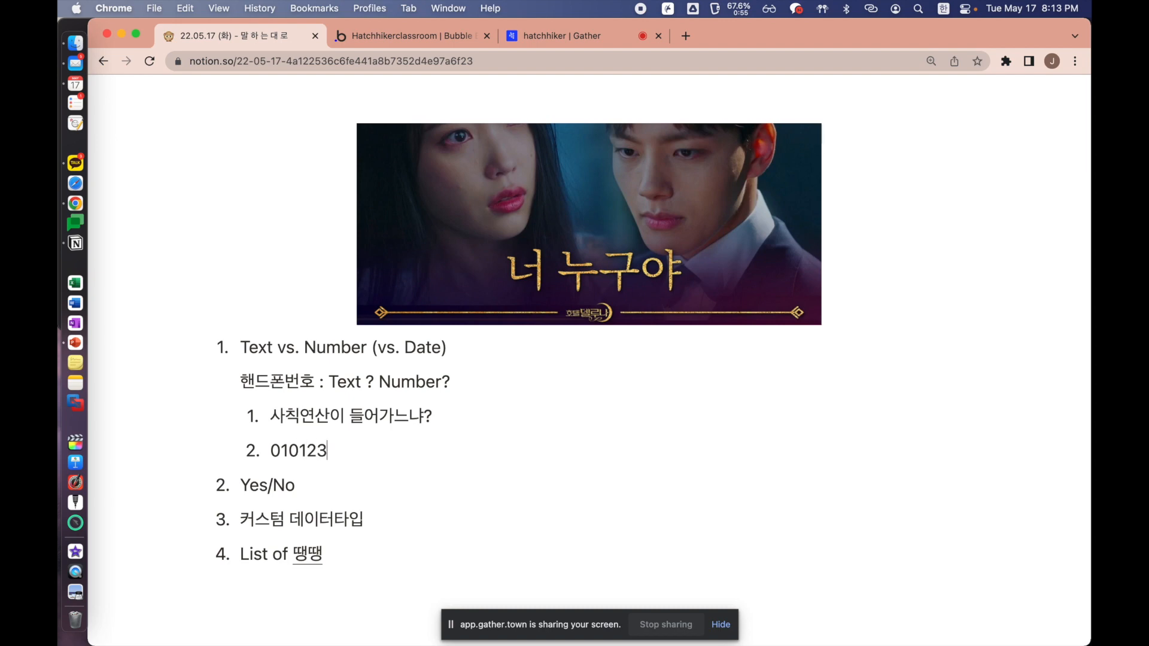
pyautogui.write('89')
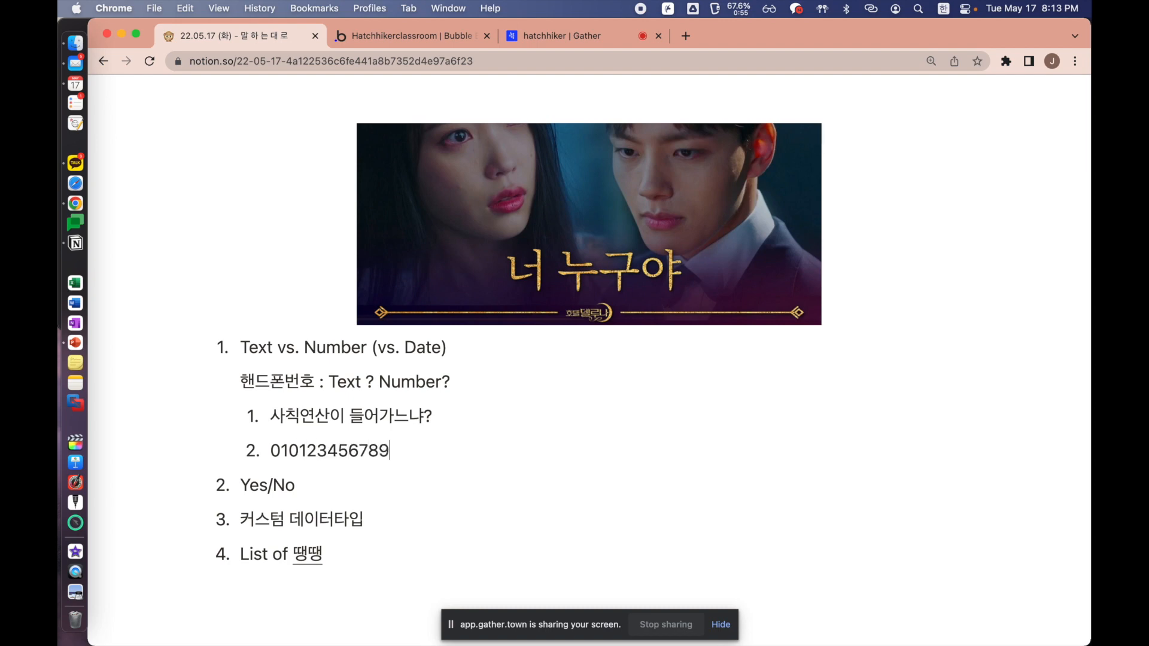
# Highlight the sample number's leading digits, the words Number and 핸드폰번호, and the full sample number
pyautogui.press('Left')
pyautogui.hotkey('shift', 'Right')
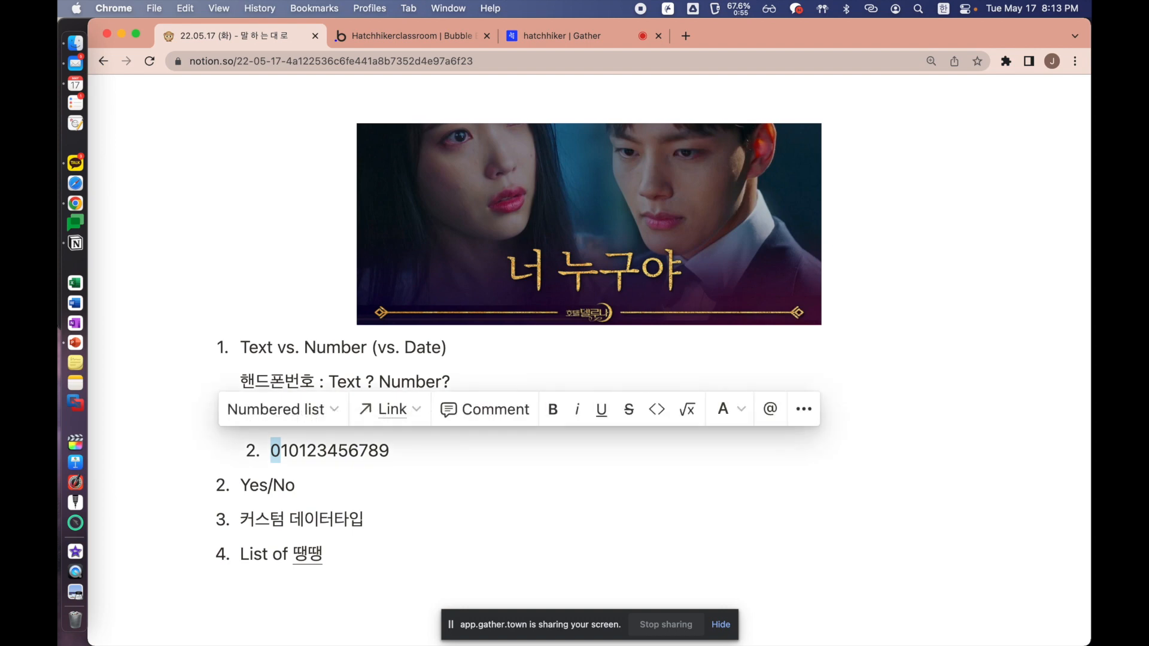
pyautogui.click(279, 453)
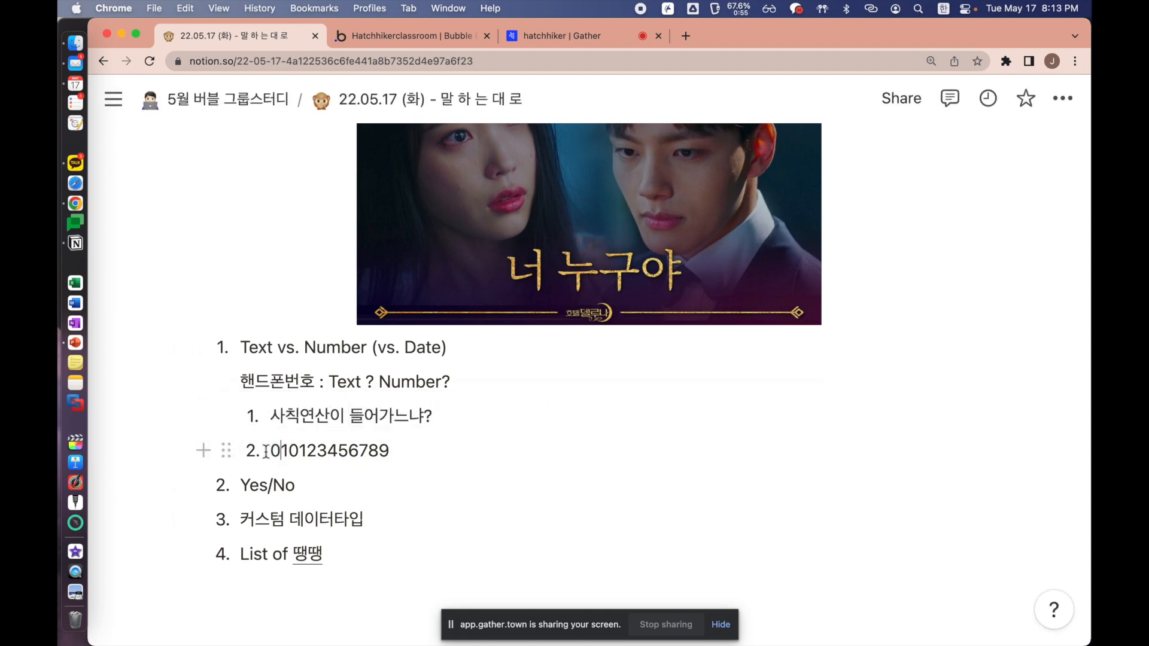
pyautogui.doubleClick(389, 383)
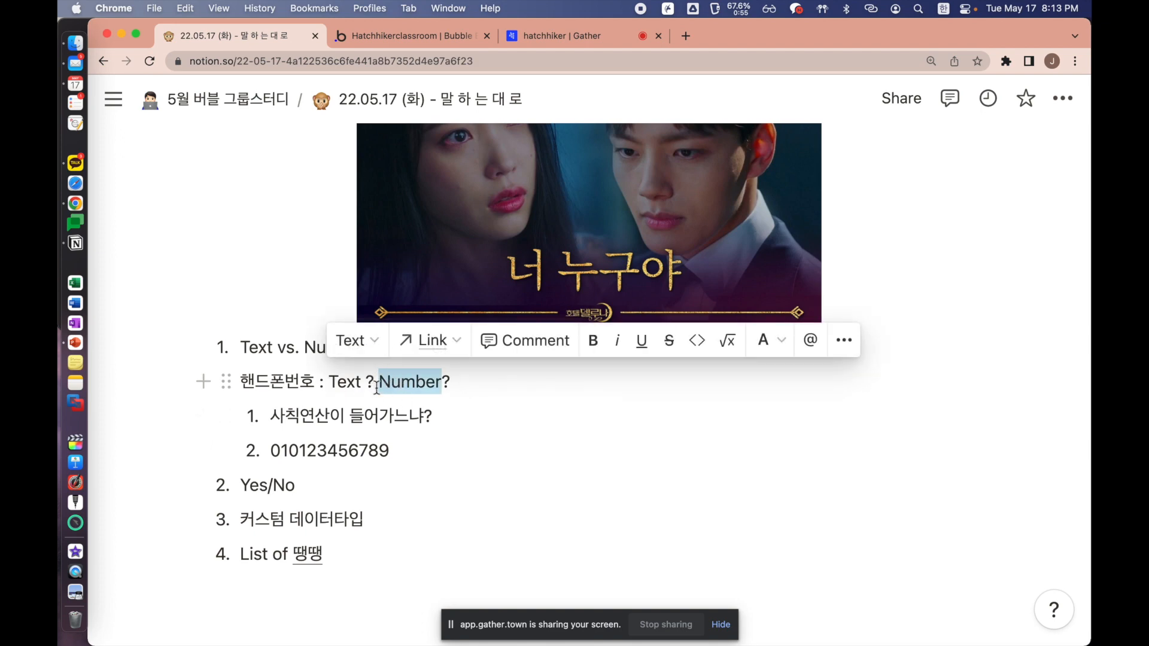
pyautogui.doubleClick(271, 383)
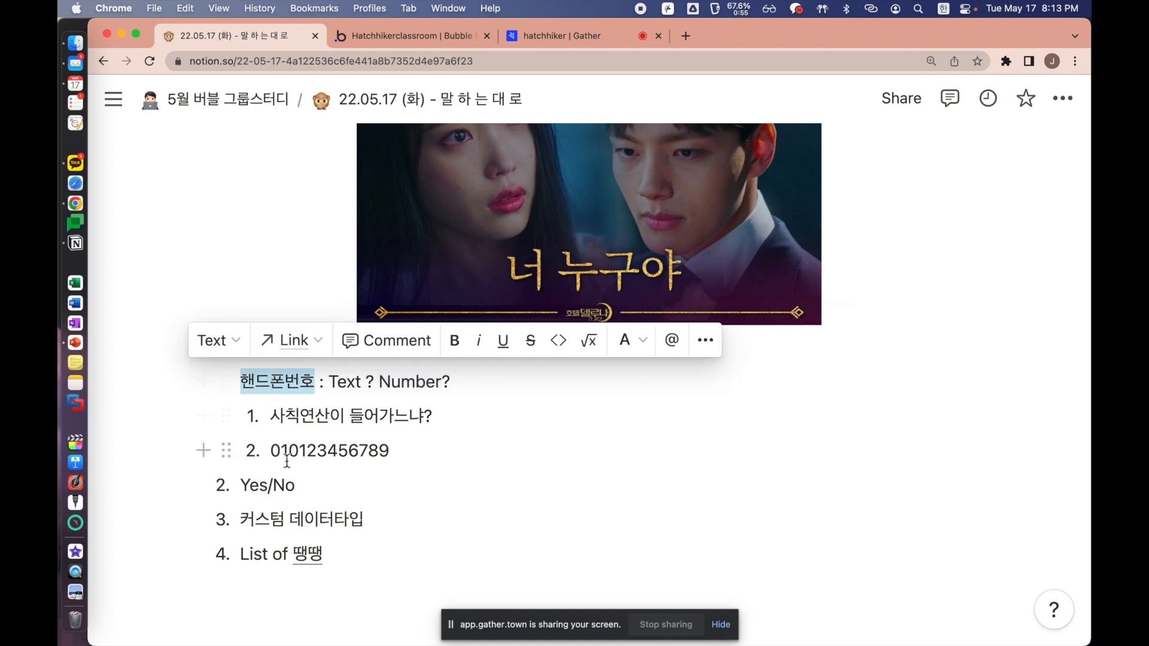
pyautogui.moveTo(271, 450); pyautogui.dragTo(414, 443)
pyautogui.click(414, 444)
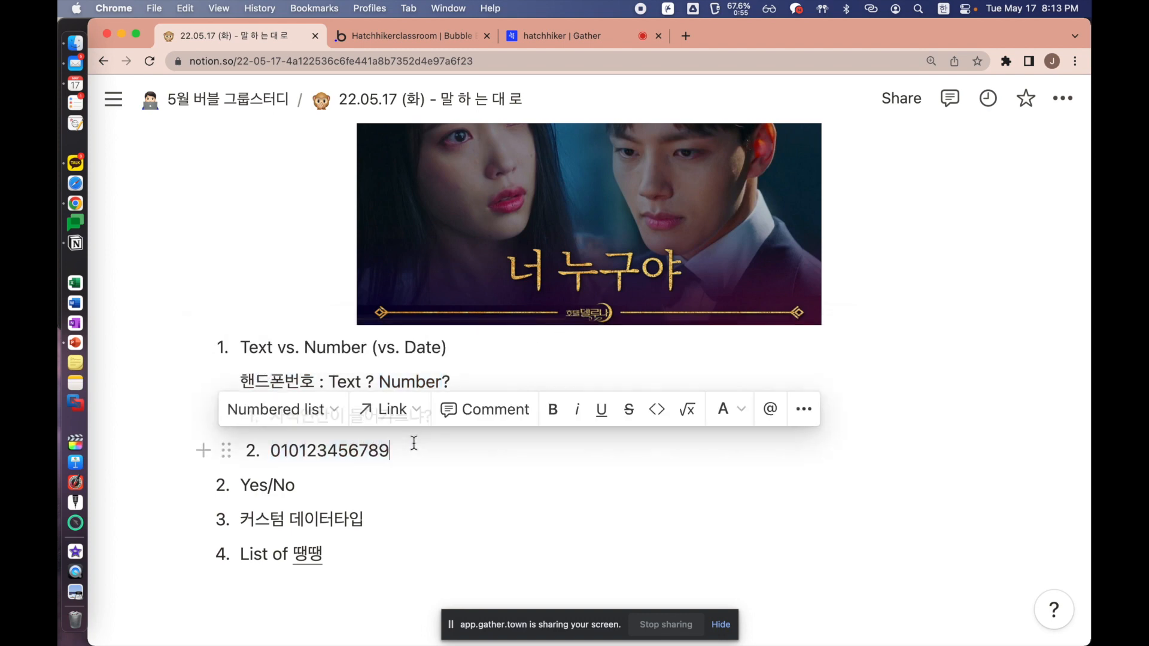
pyautogui.moveTo(279, 450); pyautogui.dragTo(300, 451)
pyautogui.click(355, 451)
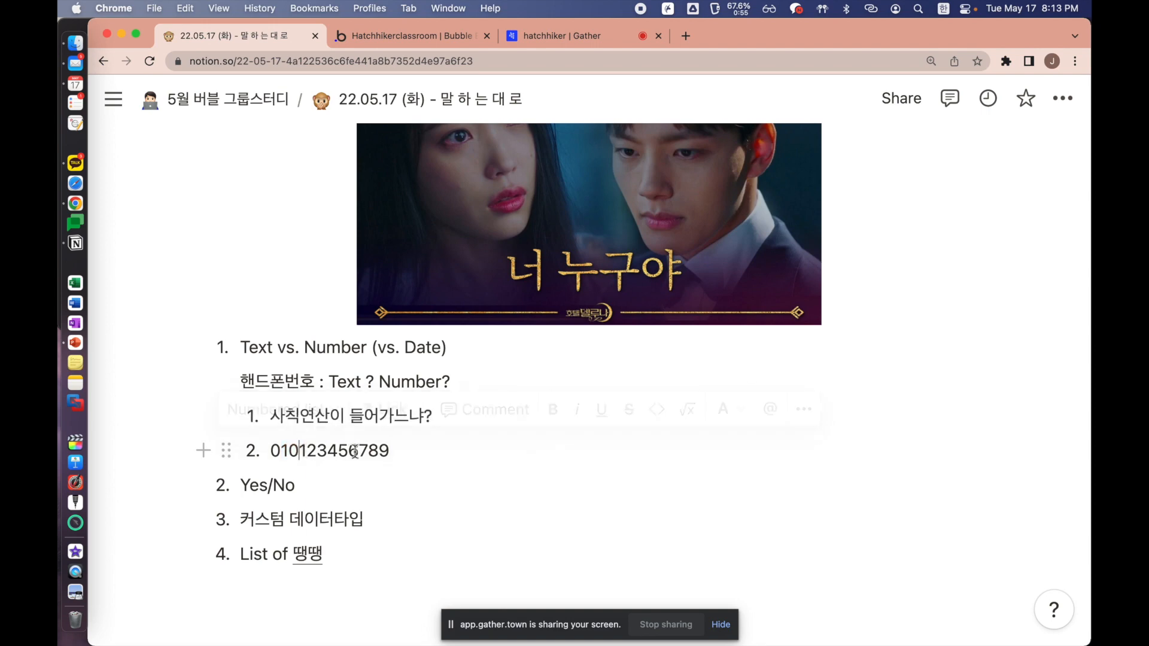
# Insert a comma after every three digits of the sample phone number and highlight 핸드폰번호 for comparison
pyautogui.click(365, 454)
pyautogui.write(',')
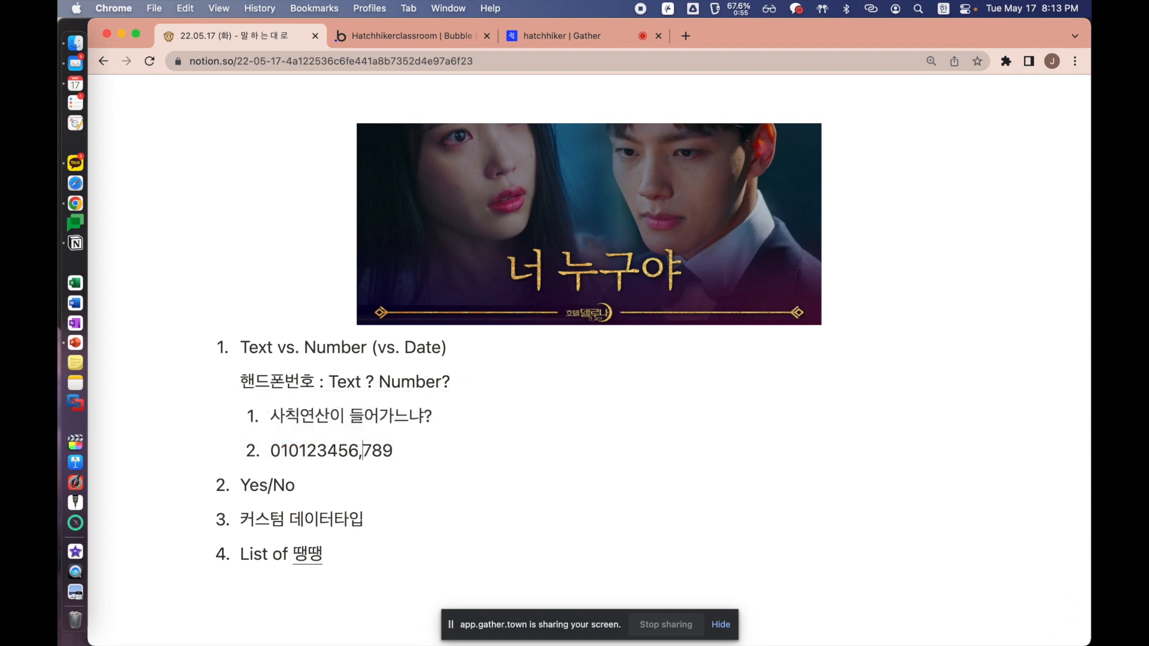
pyautogui.press('Left')
pyautogui.press('Left')
pyautogui.press('Left')
pyautogui.press('Left')
pyautogui.write(',')
pyautogui.press('Left')
pyautogui.press('Left')
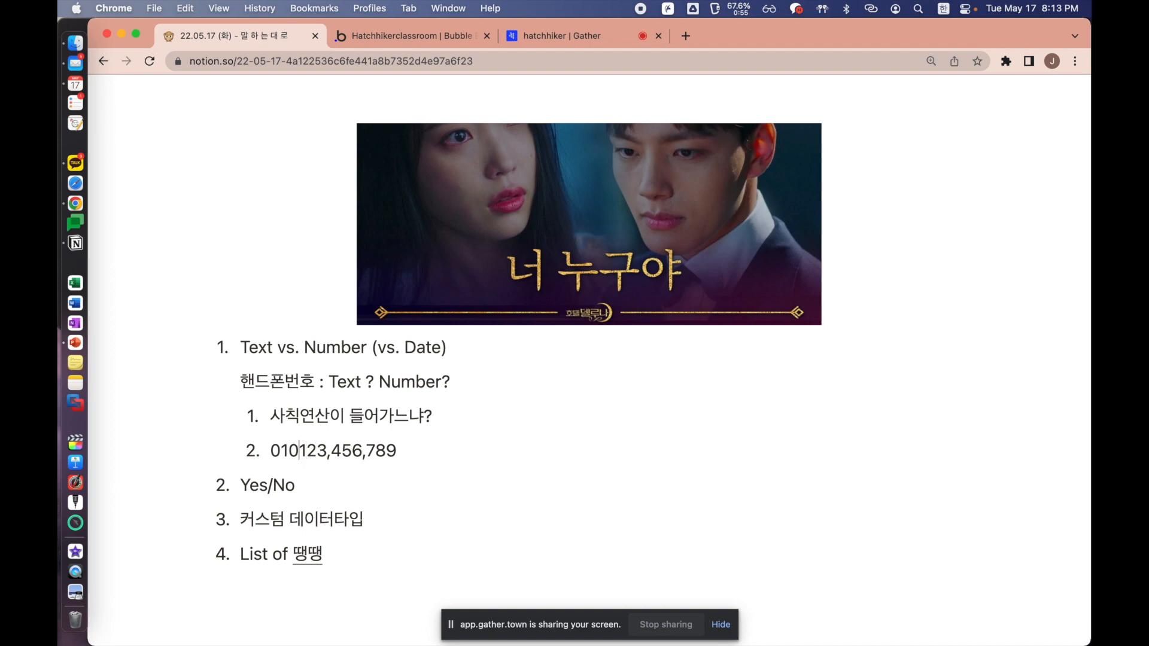
pyautogui.write(',')
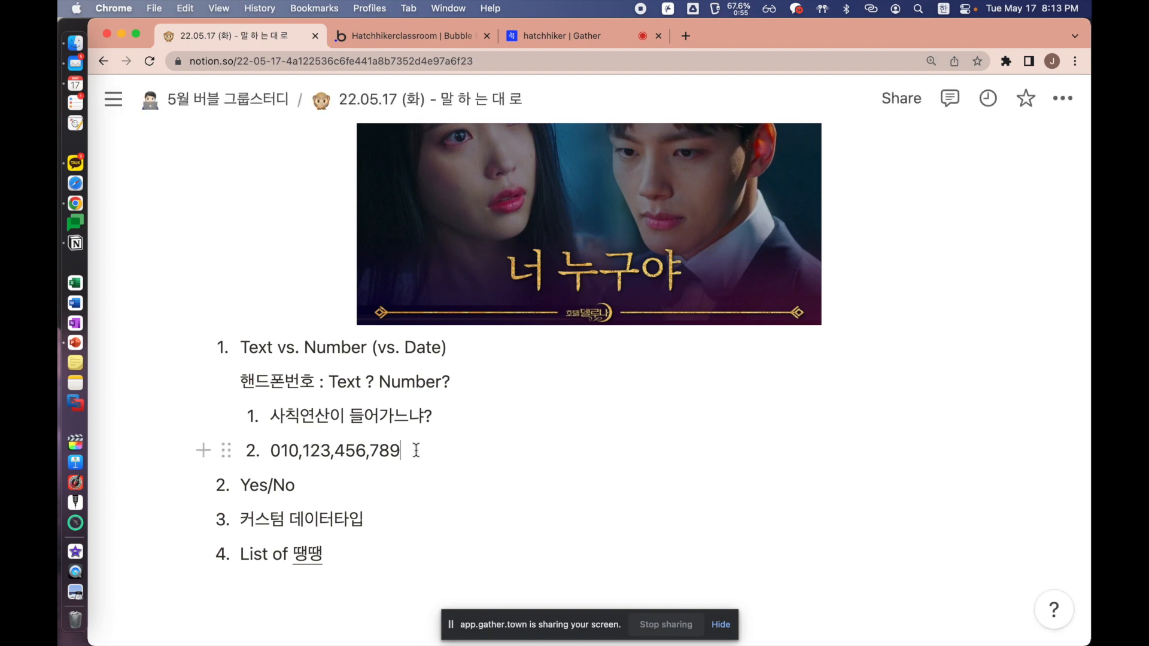
pyautogui.doubleClick(290, 377)
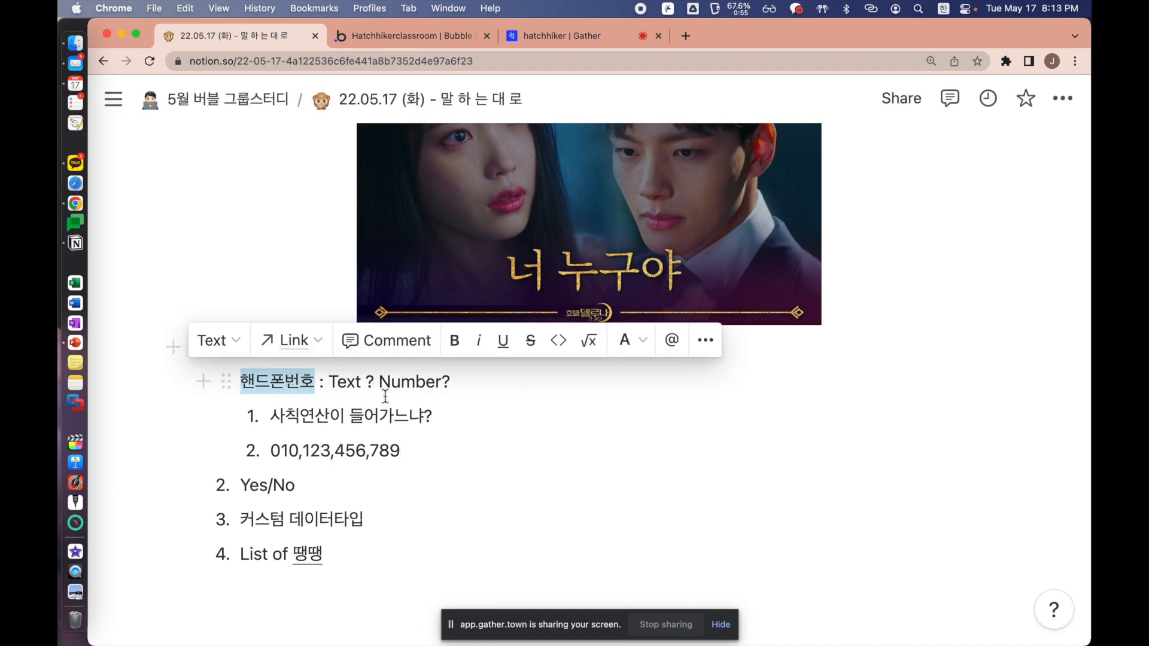
# Add an empty unnumbered line beneath the sample phone number
pyautogui.click(418, 451)
pyautogui.press('Return')
pyautogui.press('BackSpace')
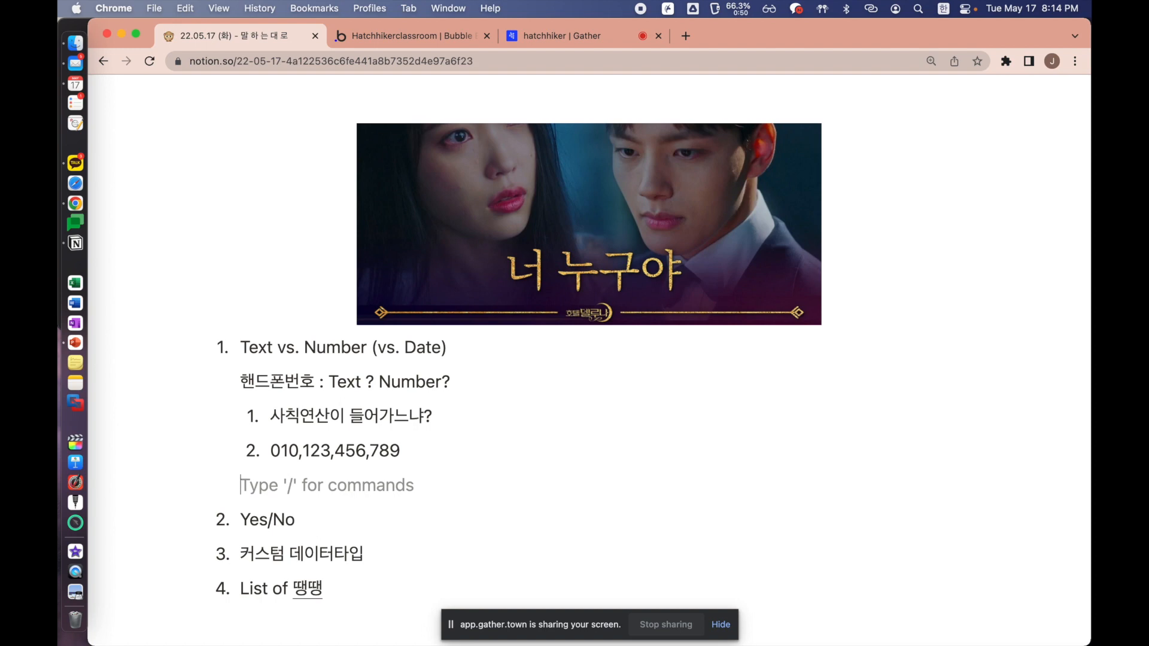
# Point out Date in the first list item, then switch to Bubble and examine the 상품 entries' Created Date values
pyautogui.doubleClick(432, 348)
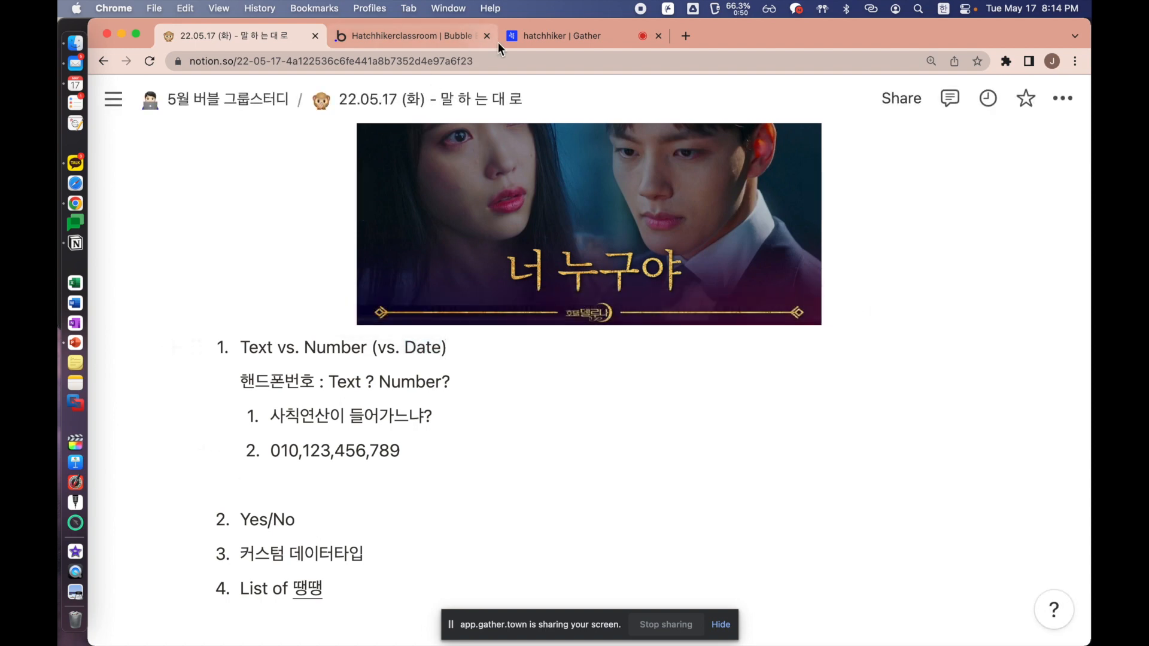
pyautogui.click(429, 37)
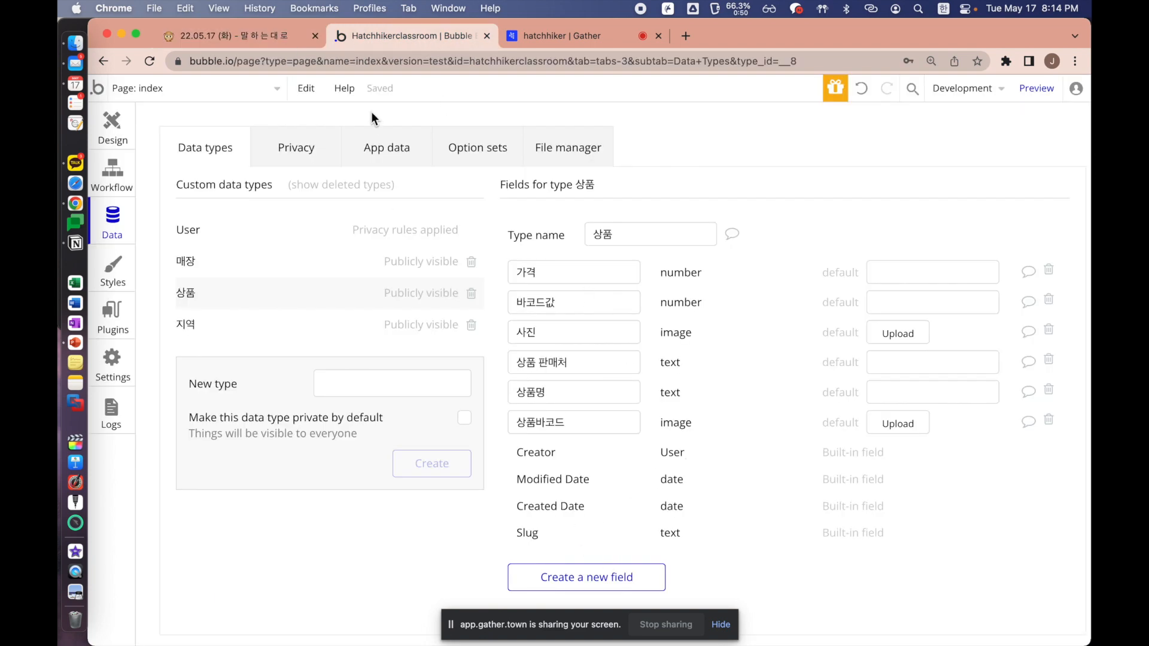
pyautogui.click(385, 144)
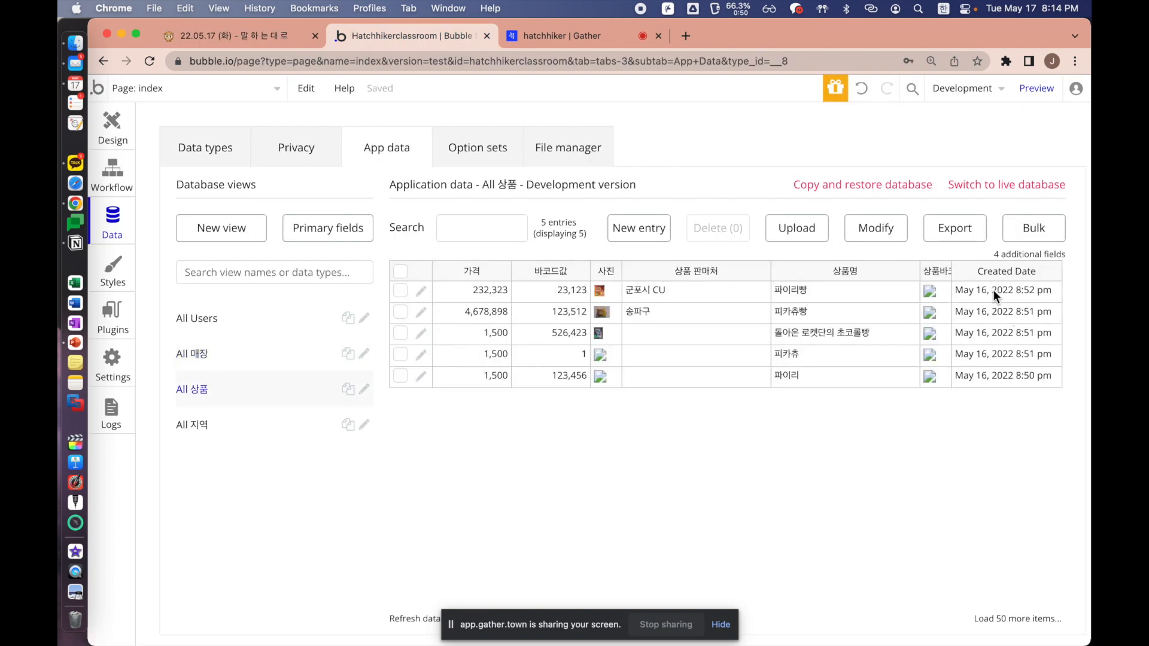
pyautogui.moveTo(993, 290); pyautogui.dragTo(995, 374)
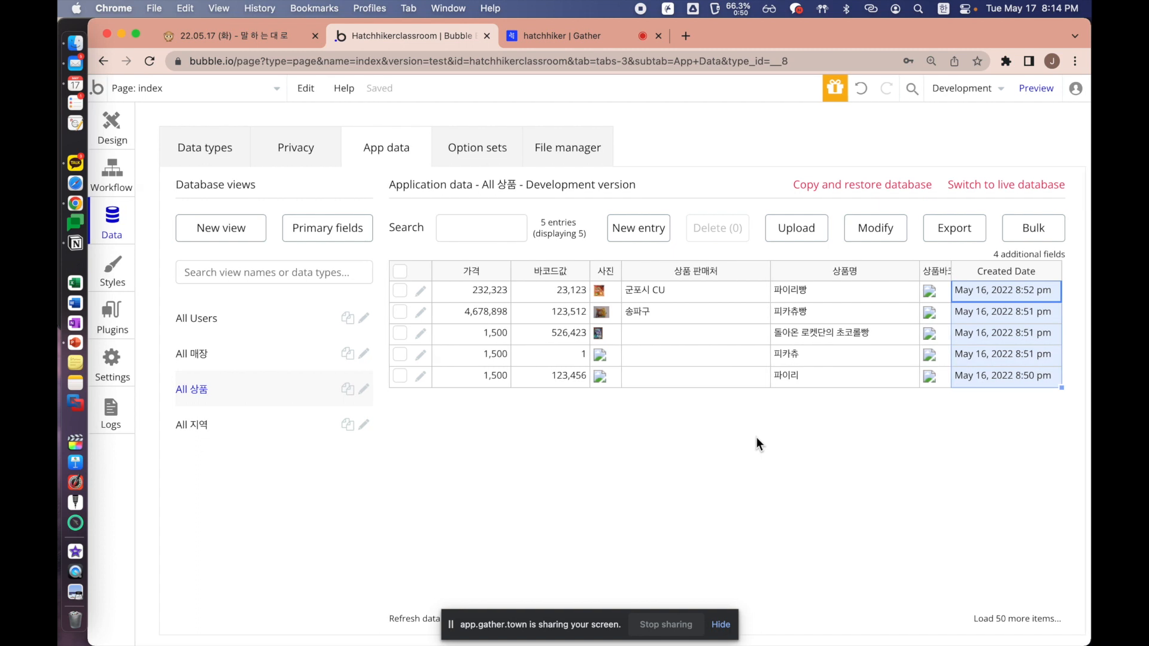
# Examine the Created Date and Modified Date columns of the 매장 entries and open that type's field definitions
pyautogui.click(233, 361)
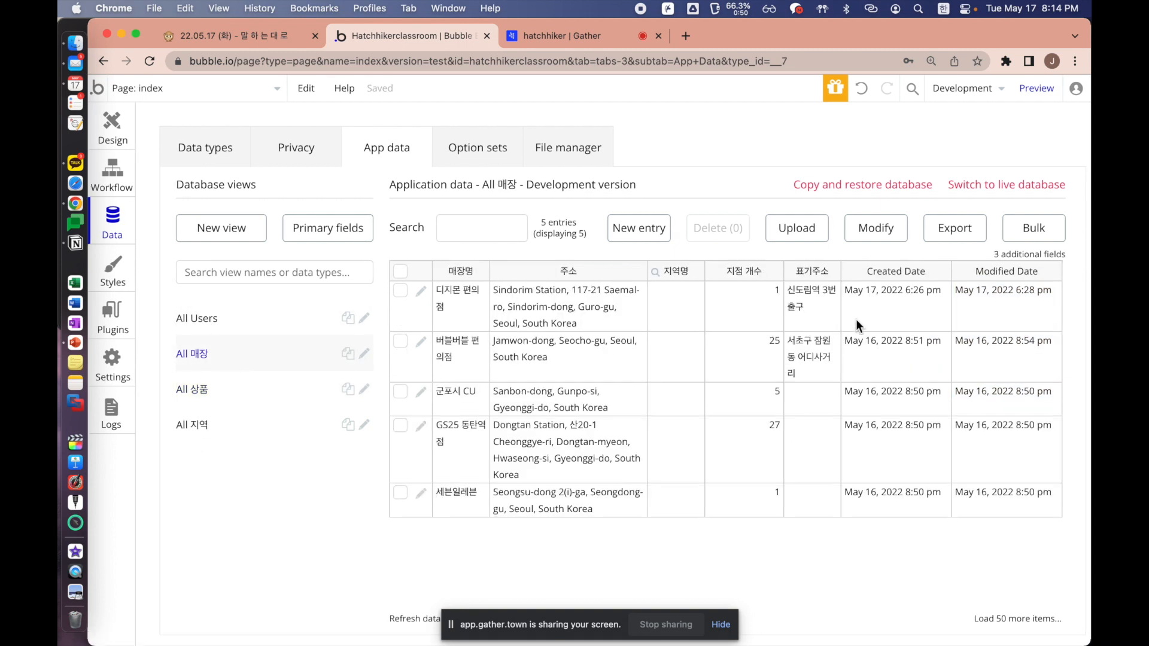
pyautogui.moveTo(909, 302); pyautogui.dragTo(910, 503)
pyautogui.click(1003, 301)
pyautogui.moveTo(1003, 300); pyautogui.dragTo(1003, 526)
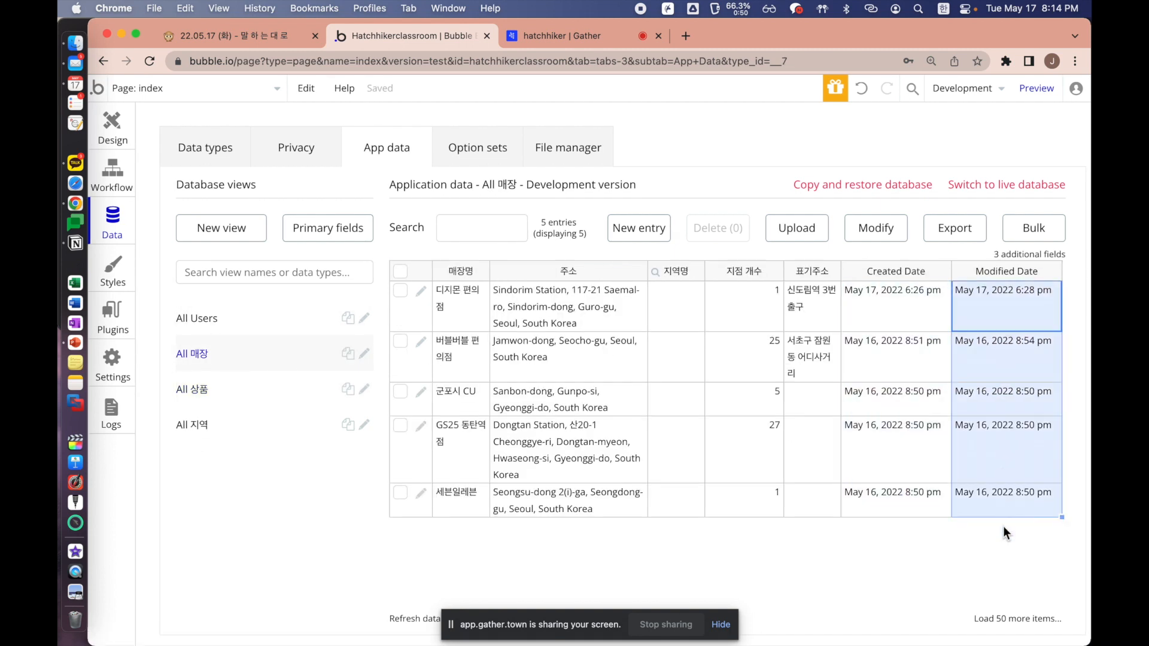
pyautogui.moveTo(895, 313); pyautogui.dragTo(892, 504)
pyautogui.press('Down')
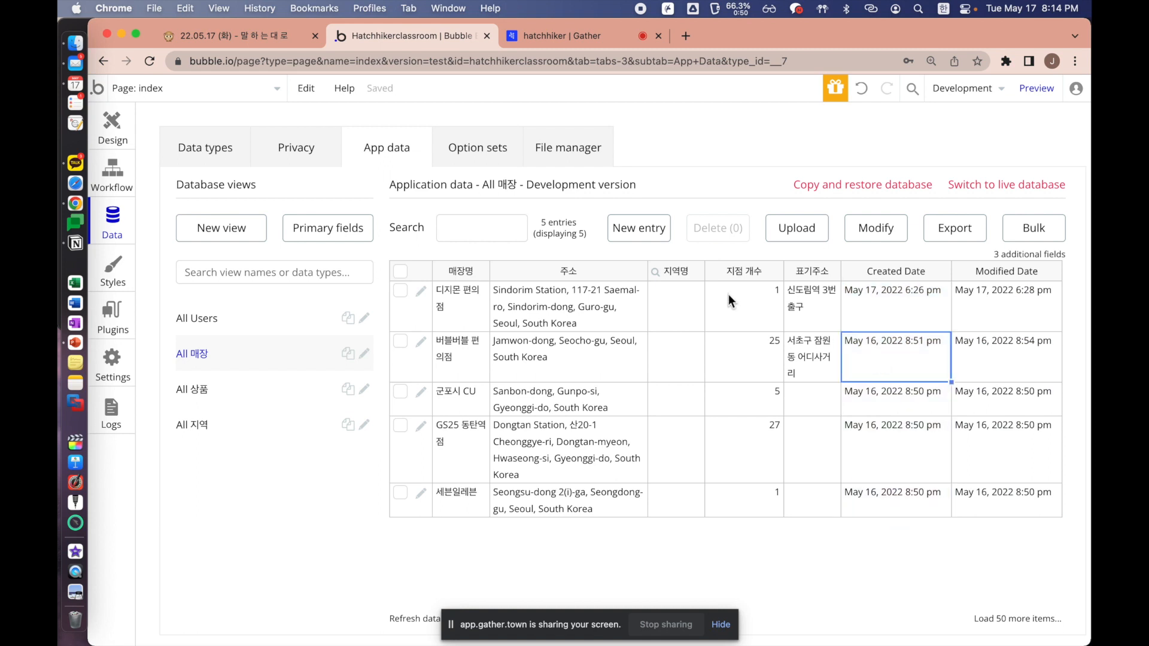
pyautogui.click(206, 146)
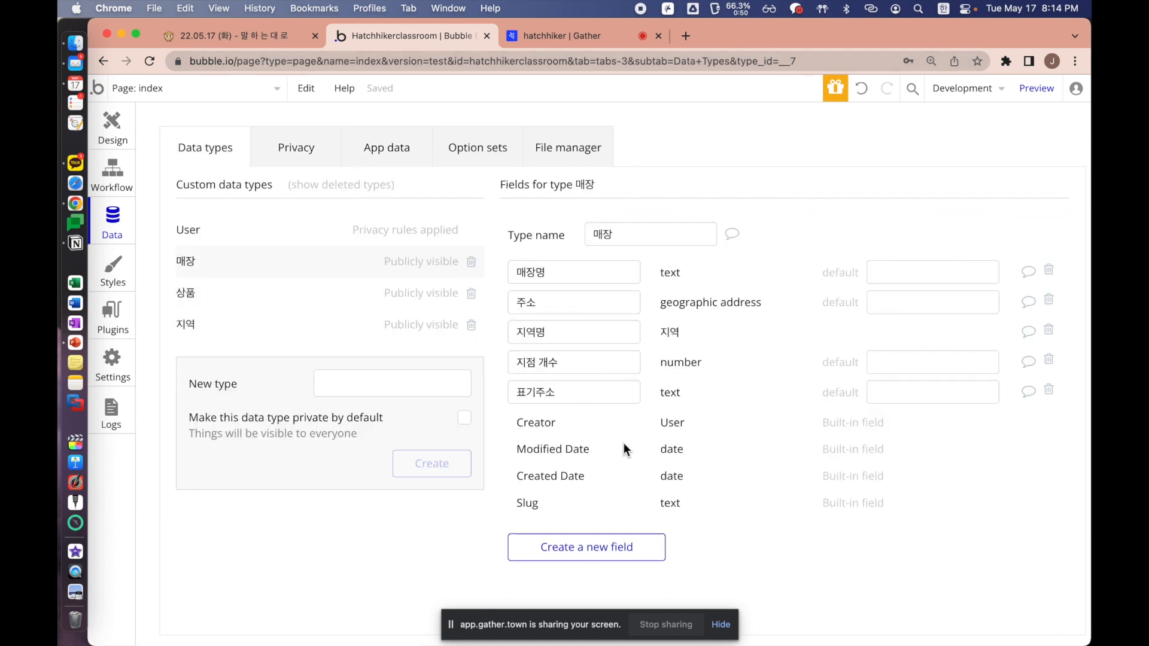
# Add a new field named 출시일 with the date type to the 상품 data type
pyautogui.click(271, 292)
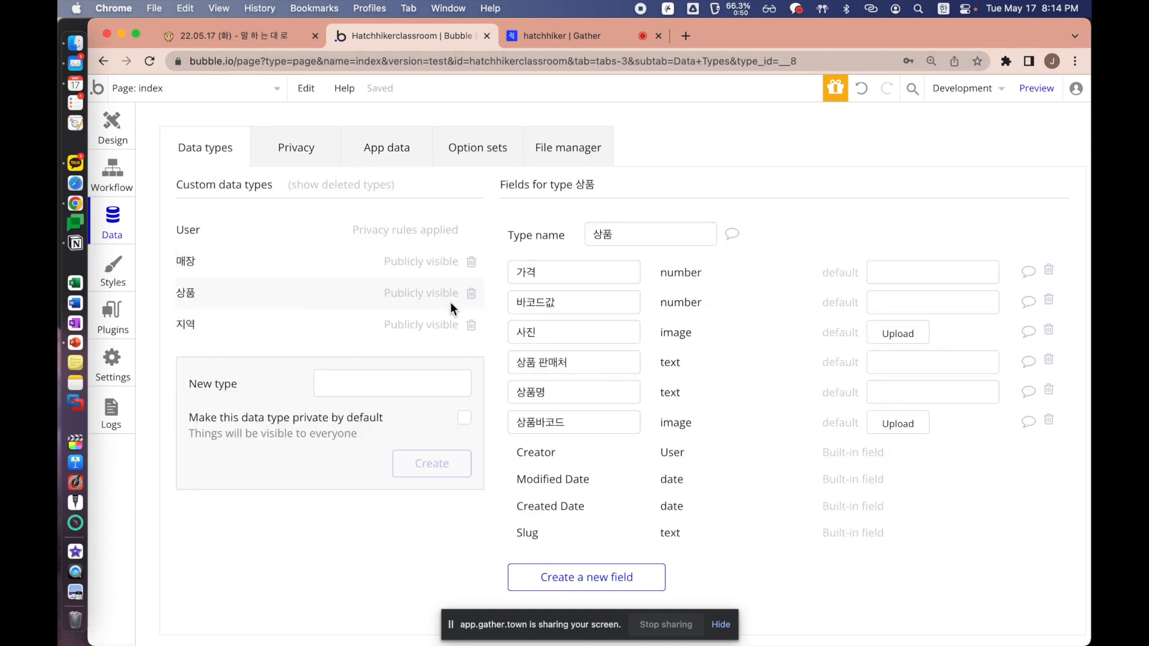
pyautogui.click(565, 579)
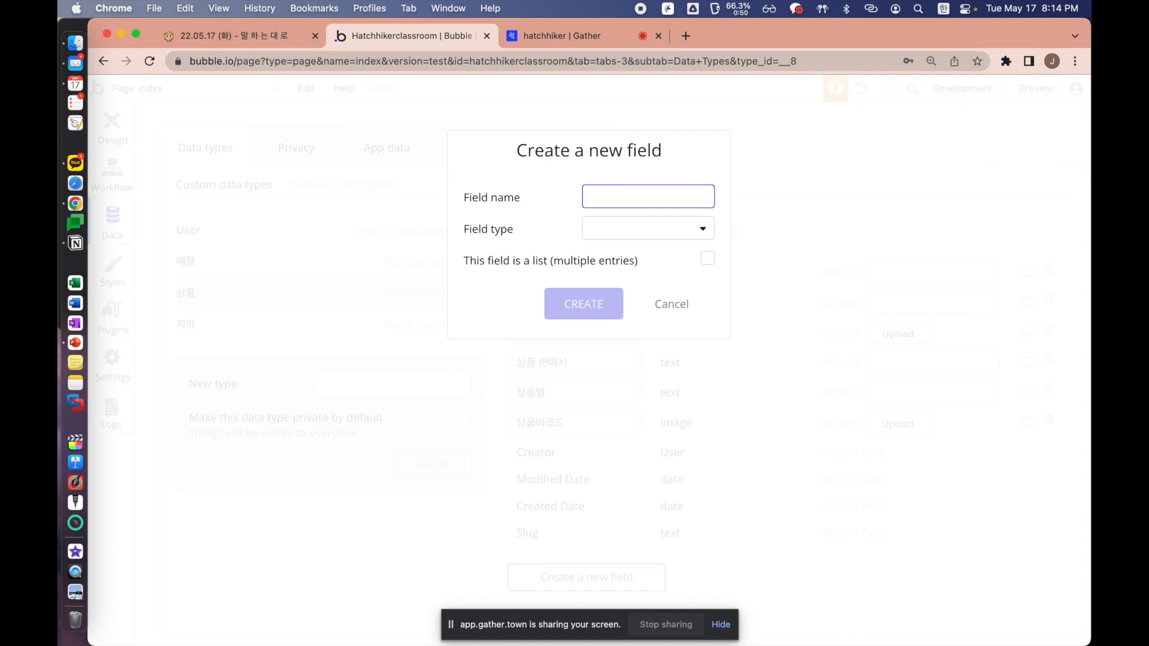
pyautogui.write('출시일')
pyautogui.click(654, 231)
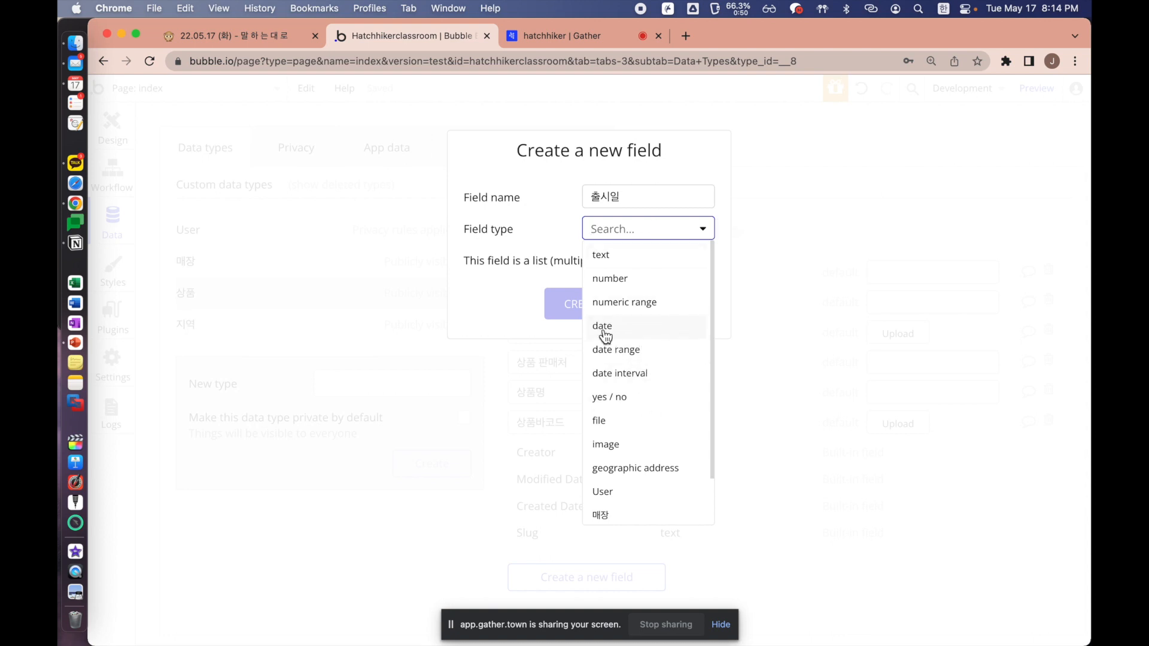
pyautogui.click(635, 334)
pyautogui.click(573, 304)
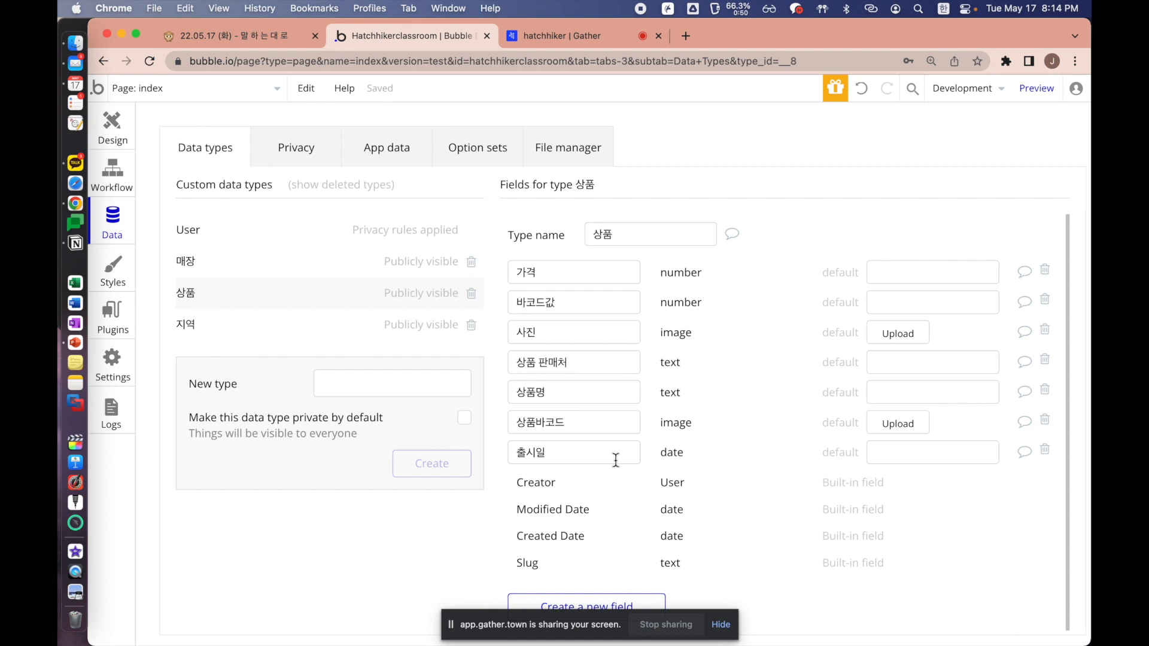
# Create another 상품 field named 출시일(텍스트) with the text type
pyautogui.click(573, 605)
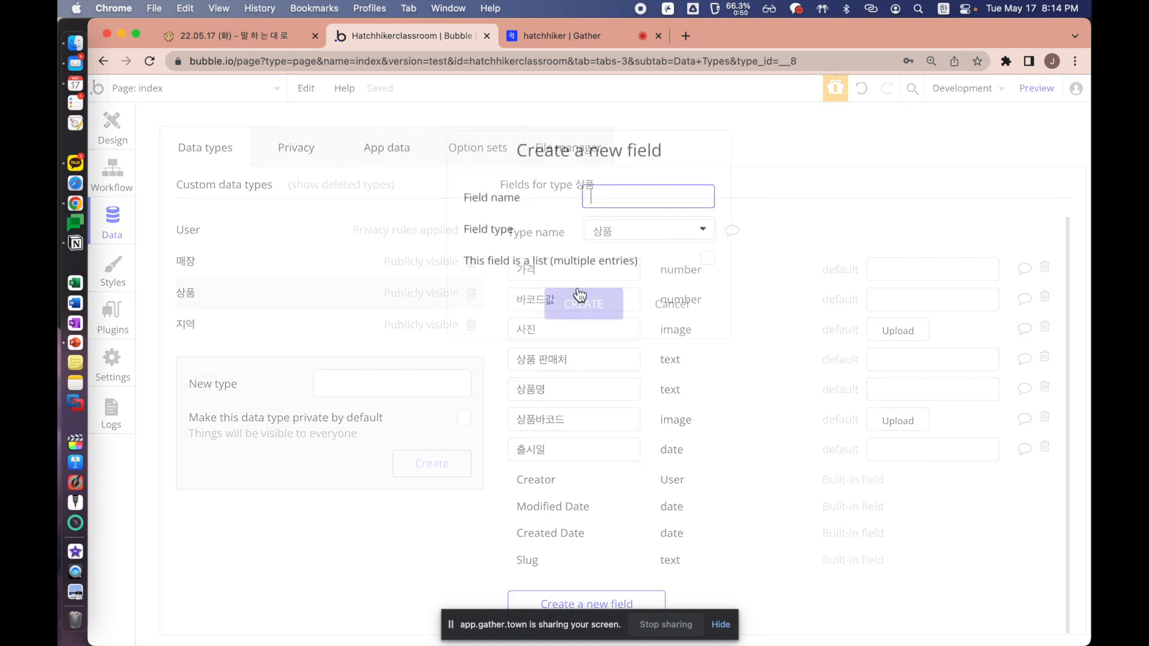
pyautogui.write('출시일(텝')
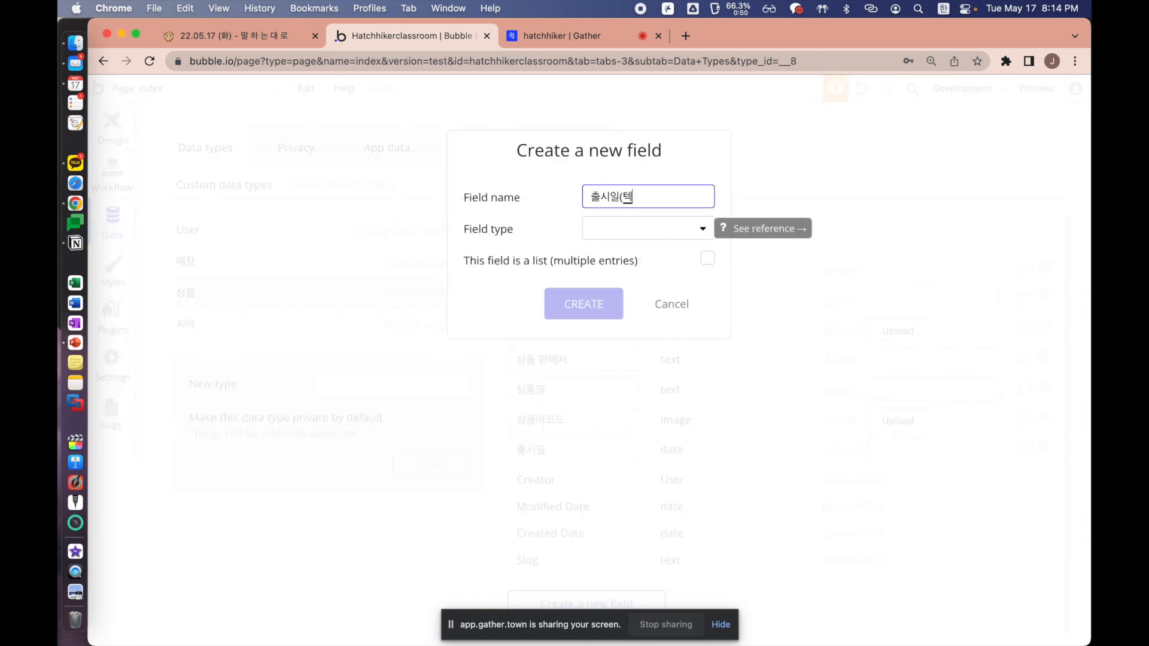
pyautogui.write('스트')
pyautogui.click(665, 228)
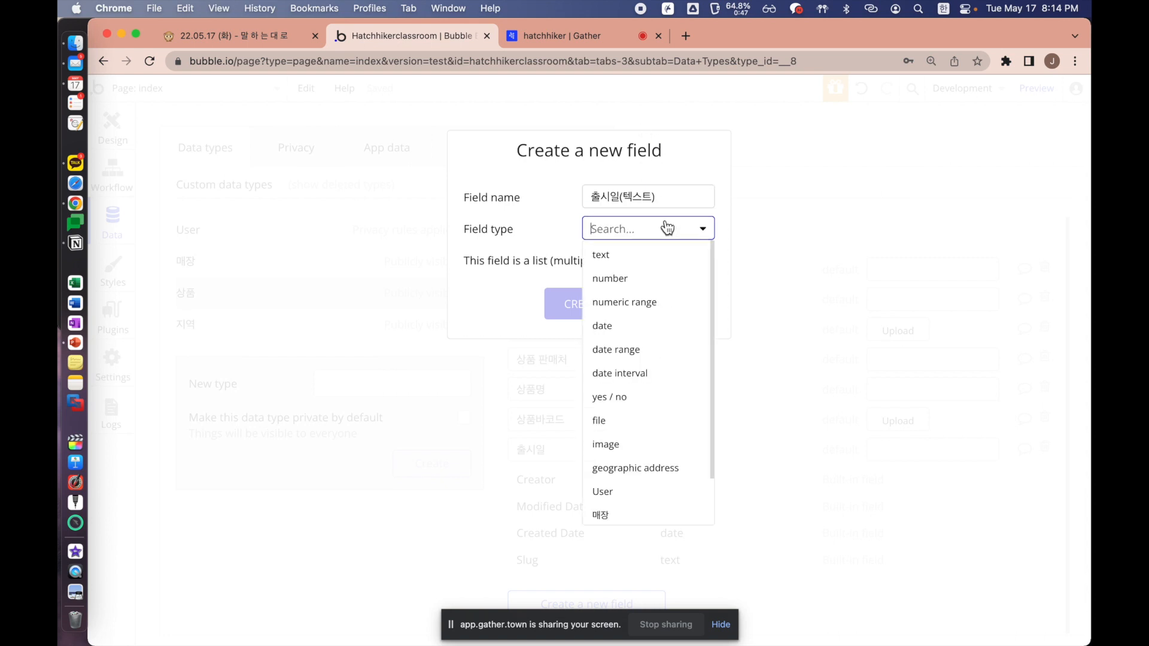
pyautogui.click(656, 254)
pyautogui.click(601, 306)
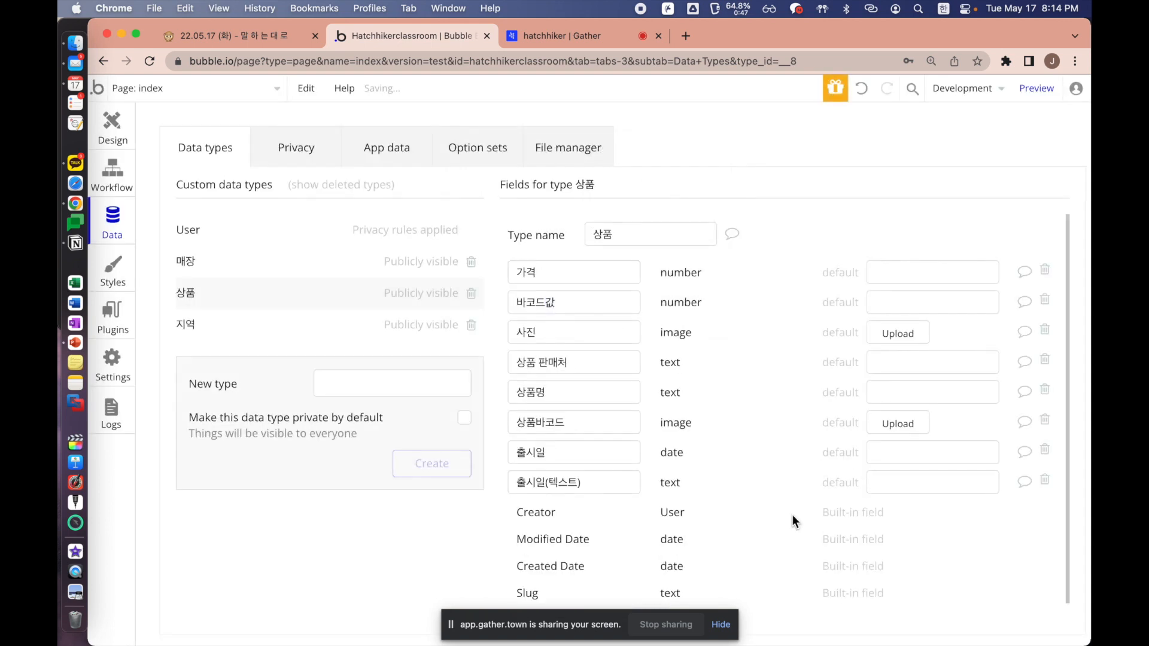
# Set the default value of the 출시일(텍스트) field to 5월 5일
pyautogui.click(889, 482)
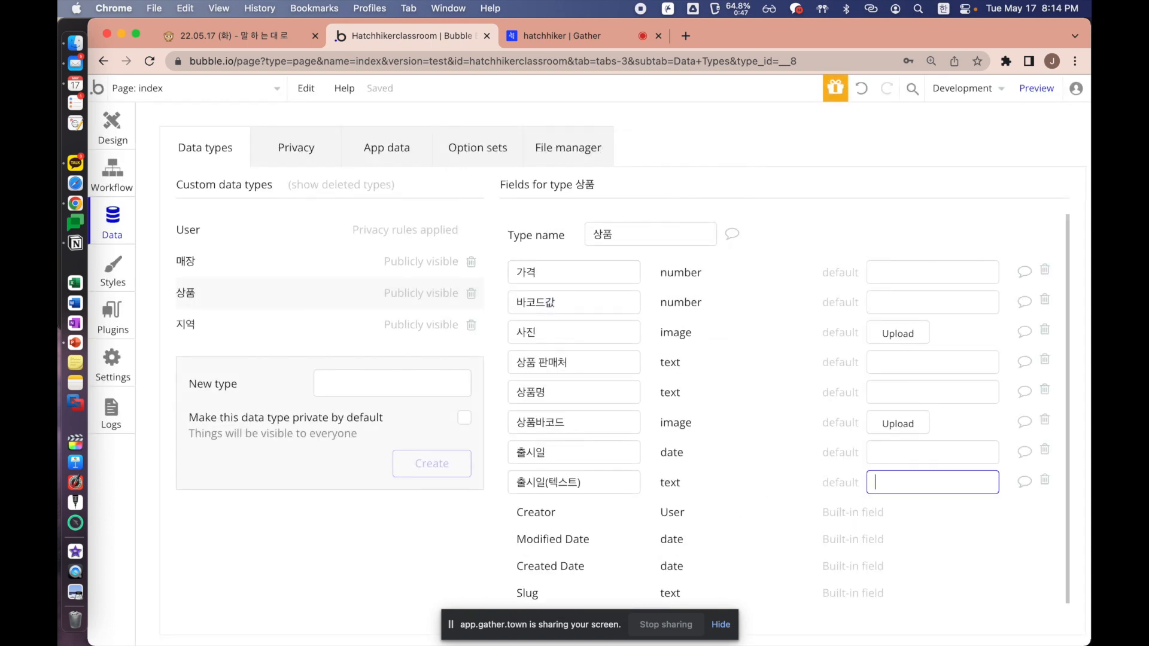
pyautogui.write('5월 5일')
pyautogui.click(818, 482)
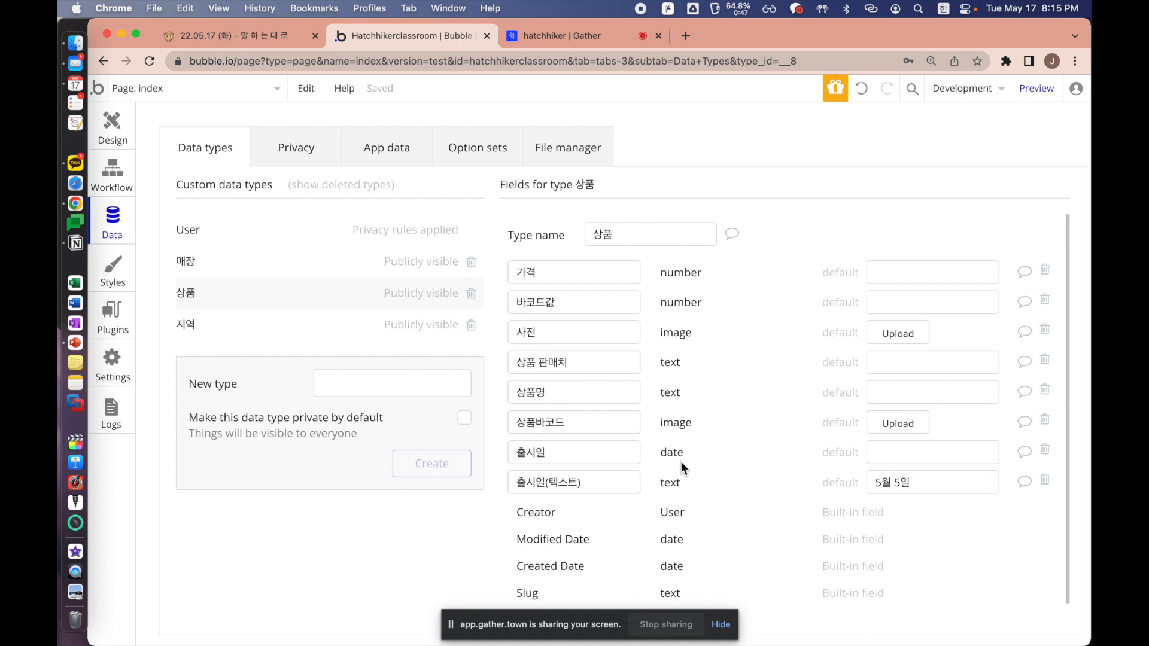
# Open the index page design and inspect the Current date/time +(days): 30 expression of the text element beside the hourglass icon
pyautogui.click(122, 123)
pyautogui.click(631, 382)
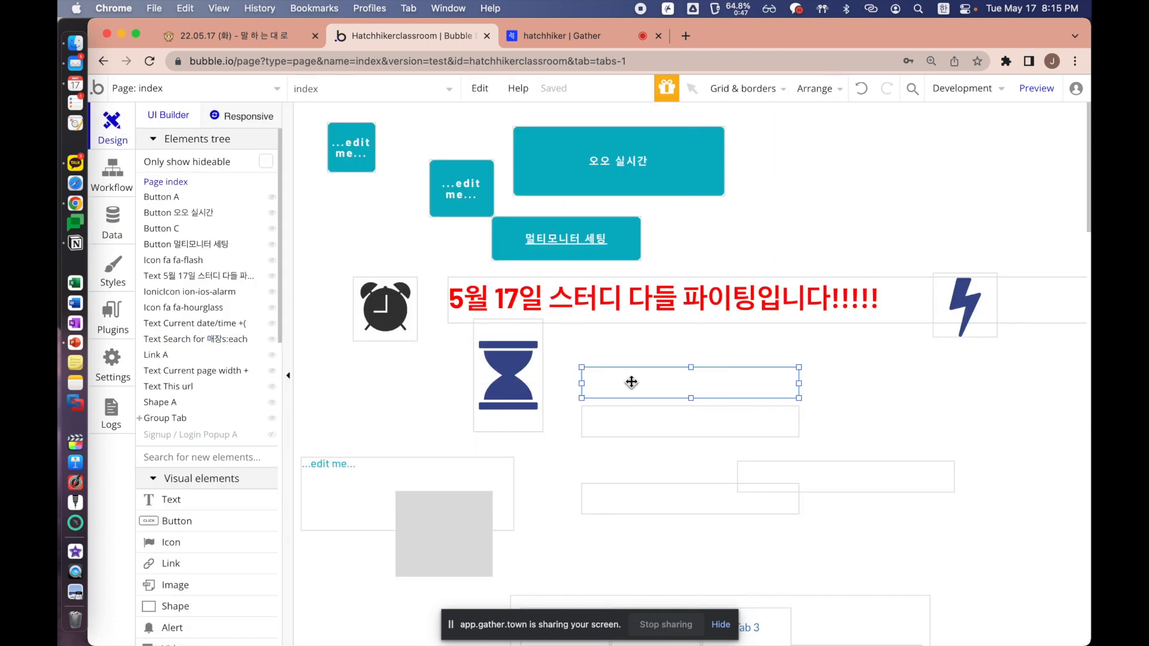
pyautogui.doubleClick(631, 382)
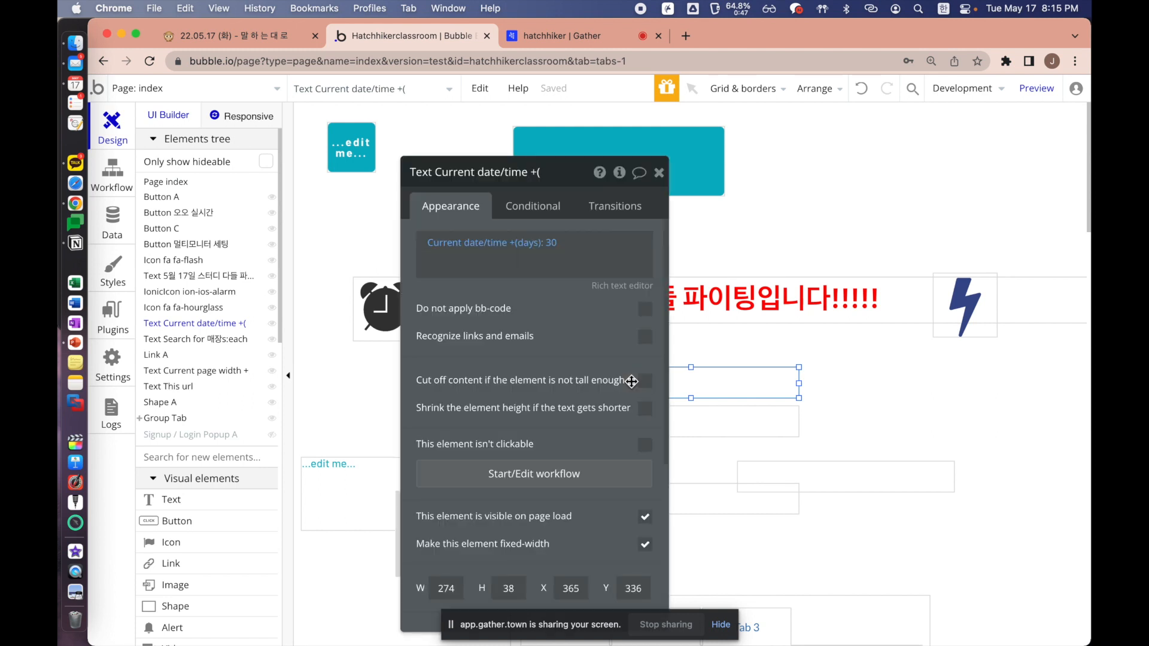
pyautogui.click(453, 246)
pyautogui.click(418, 290)
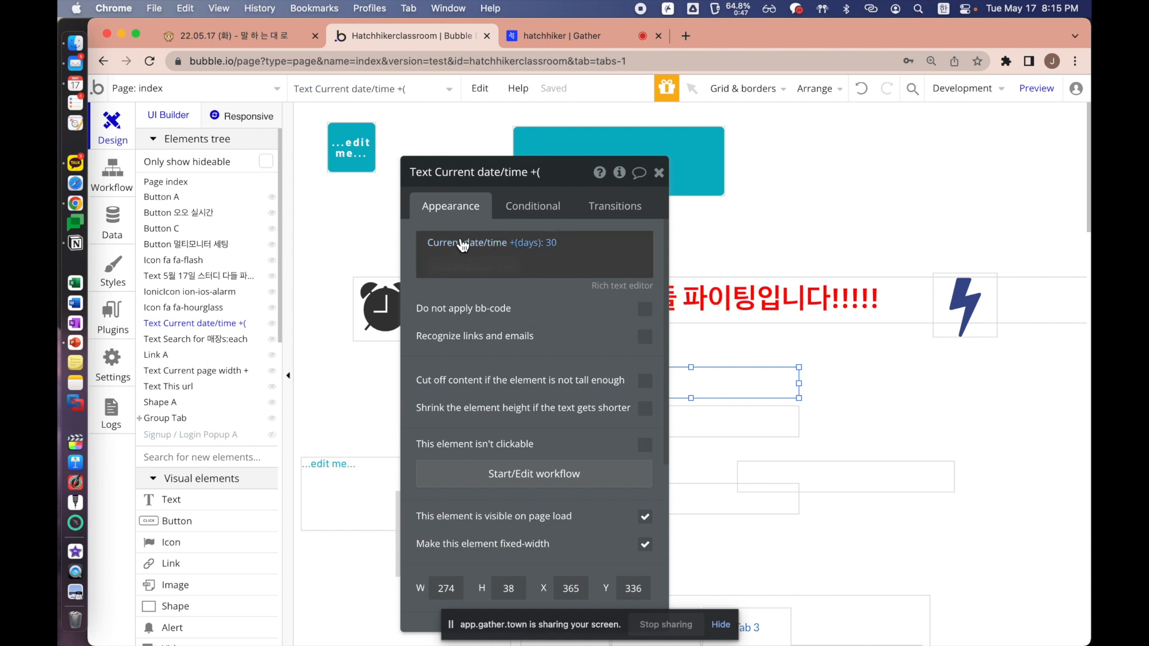
# Switch to the Notion notes and point out Text, Number and Date in turn in the first list item
pyautogui.click(271, 39)
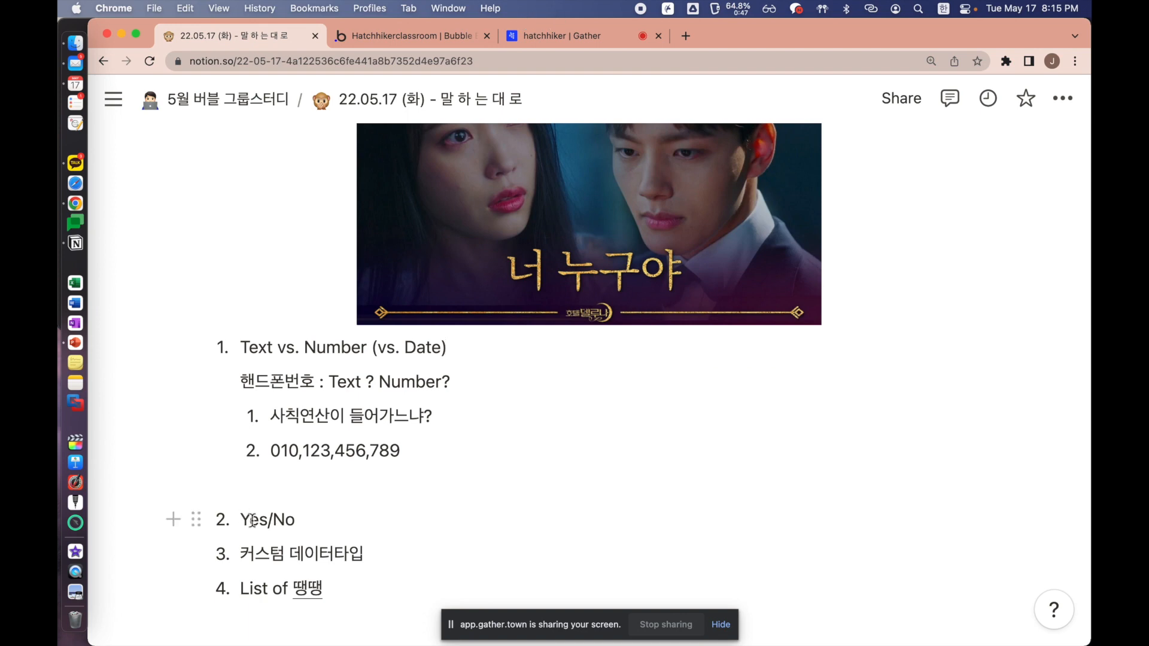
pyautogui.click(433, 459)
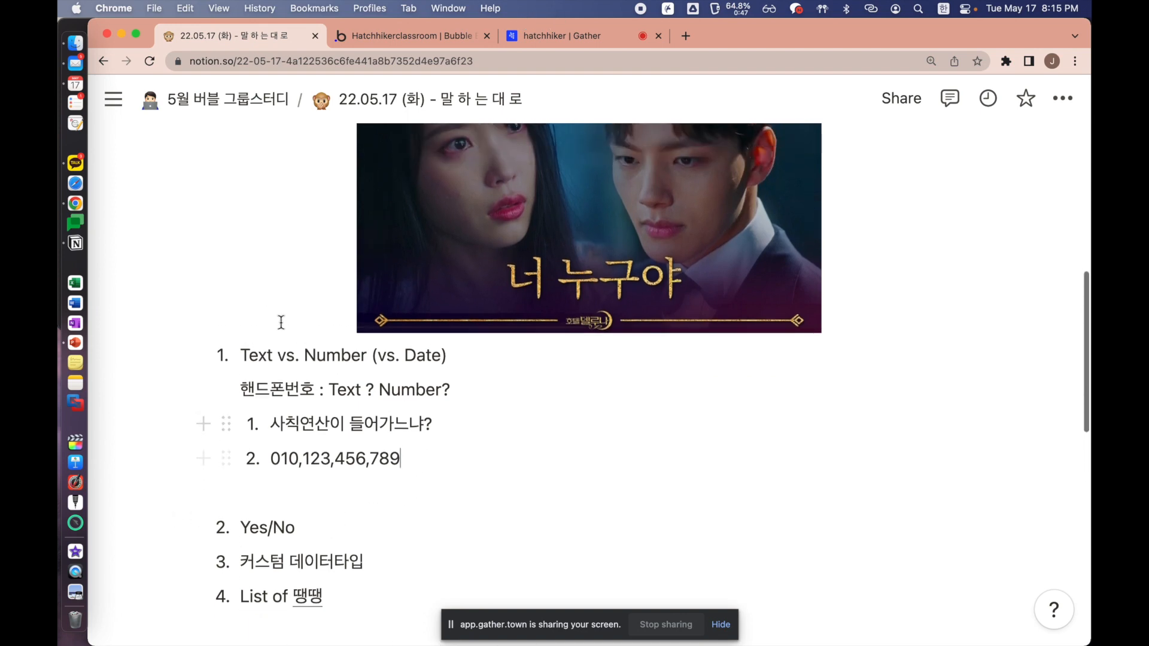
pyautogui.doubleClick(254, 356)
pyautogui.doubleClick(336, 356)
pyautogui.doubleClick(438, 357)
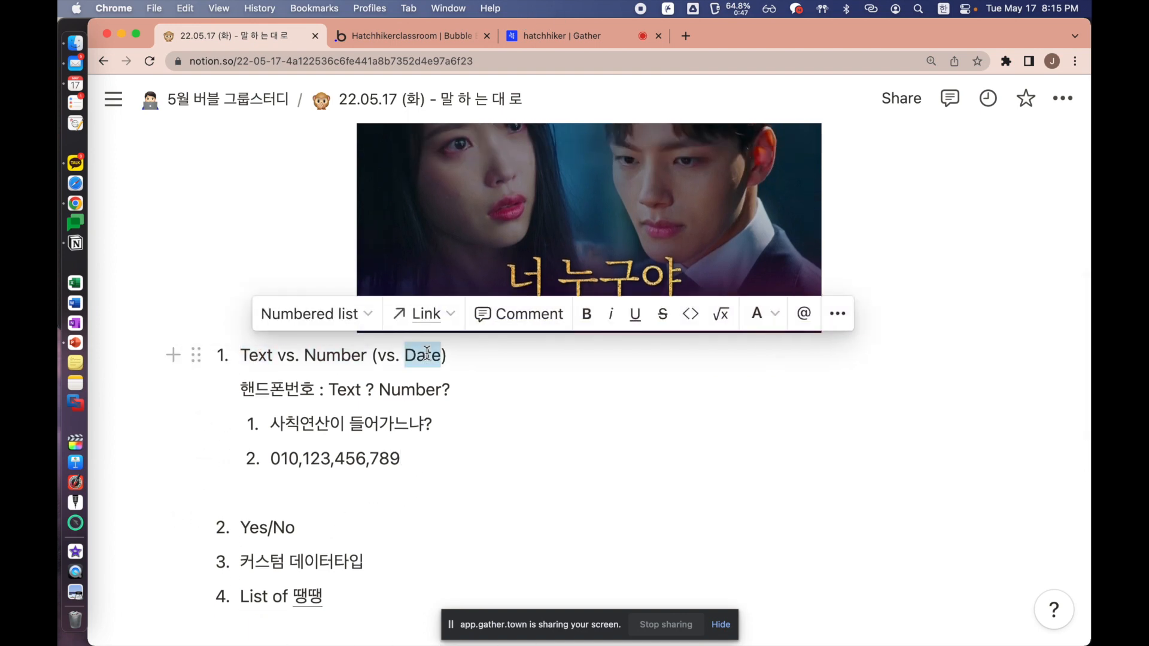
pyautogui.click(461, 388)
pyautogui.scroll(-2, 461, 387)
pyautogui.click(461, 387)
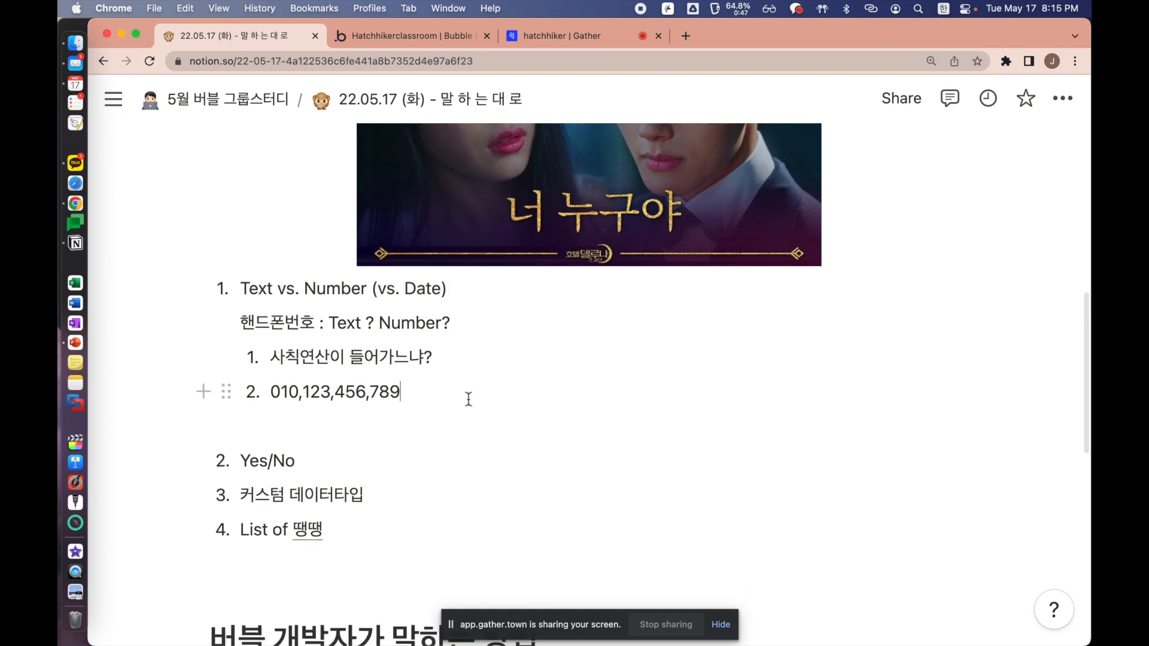
pyautogui.click(465, 424)
pyautogui.click(447, 390)
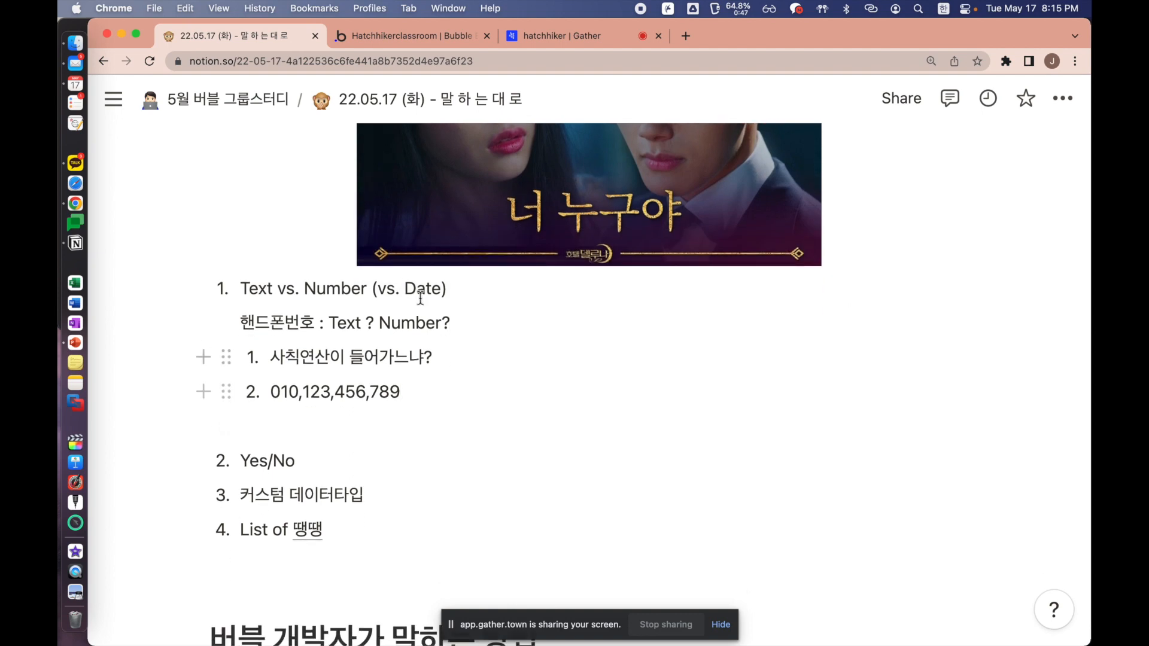
# Contrast Number with Date by alternately highlighting them in the first list item, ending with Text highlighted
pyautogui.doubleClick(326, 290)
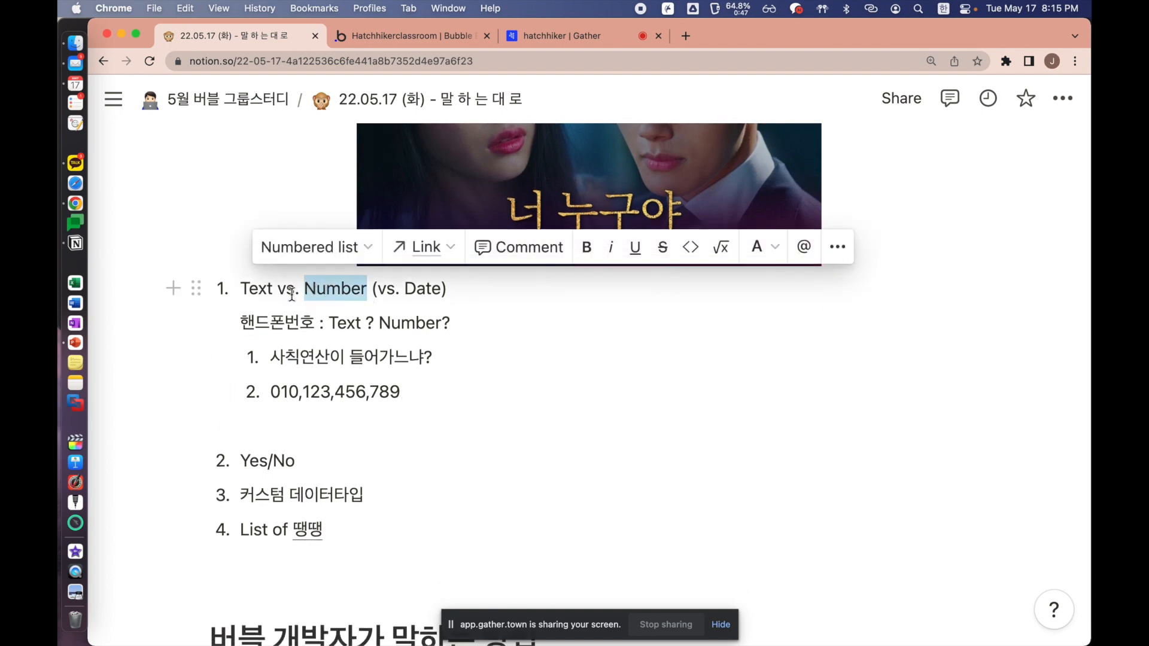
pyautogui.doubleClick(426, 290)
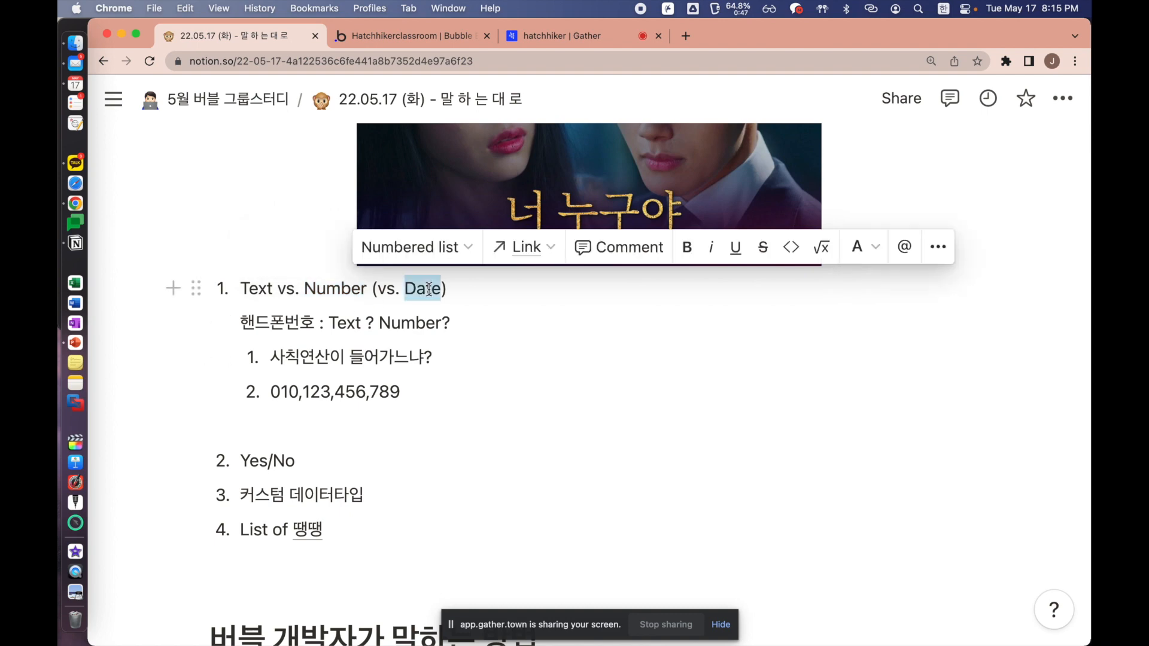
pyautogui.doubleClick(328, 289)
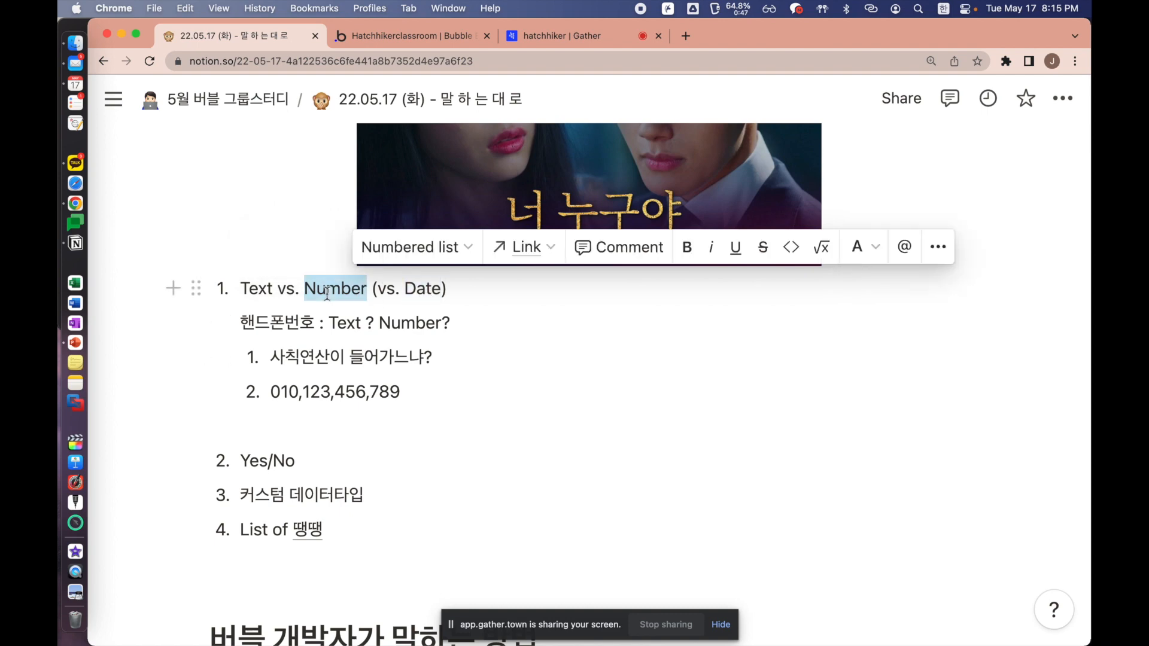
pyautogui.doubleClick(424, 291)
pyautogui.doubleClick(248, 290)
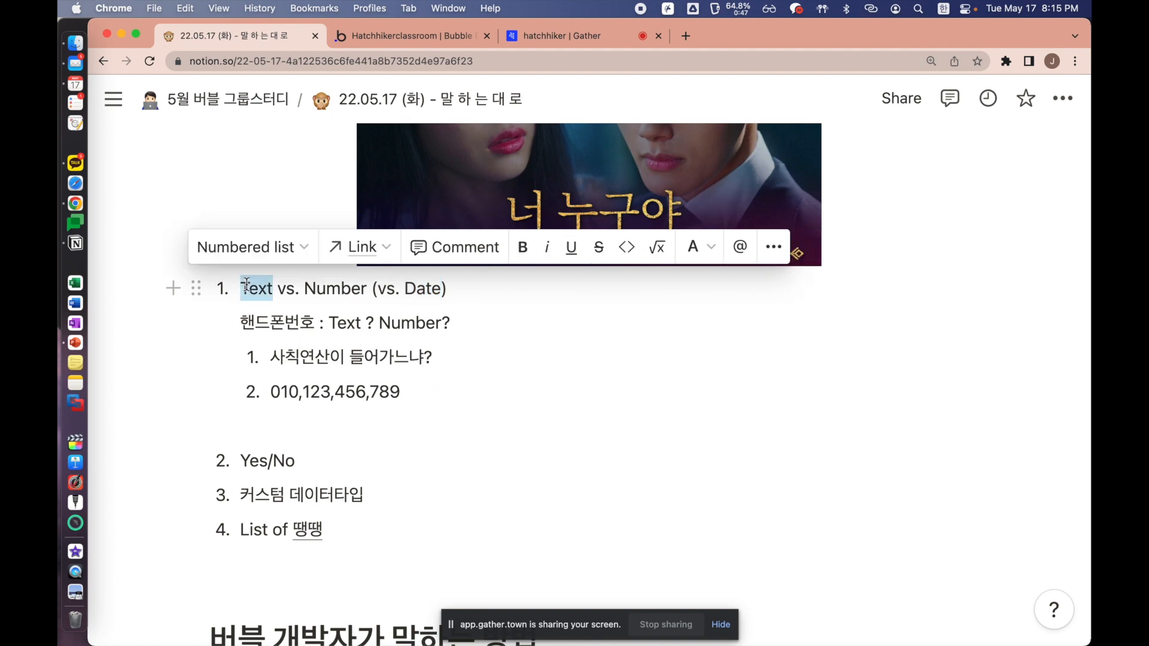
# Remove the empty line between the sample phone number and the Yes/No list item
pyautogui.scroll(-2, 427, 384)
pyautogui.click(432, 333)
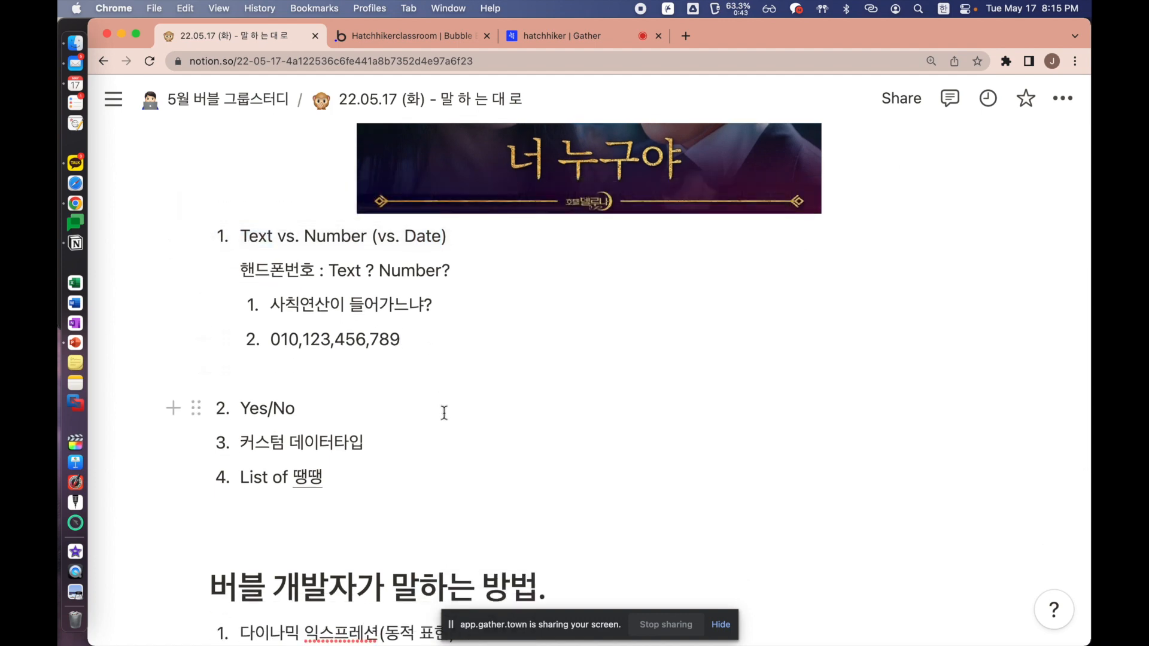
pyautogui.scroll(-2, 444, 412)
pyautogui.click(345, 345)
pyautogui.press('BackSpace')
pyautogui.press('BackSpace')
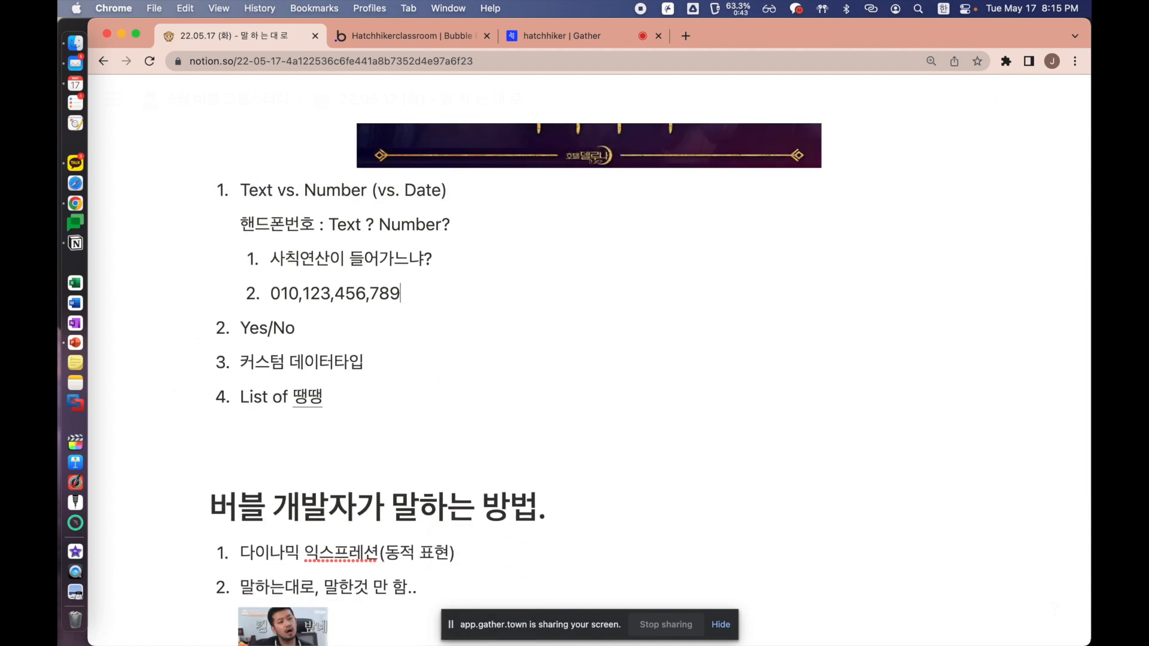
# Switch to Bubble and review the field types offered for a new 매장 field, without creating the field
pyautogui.click(407, 35)
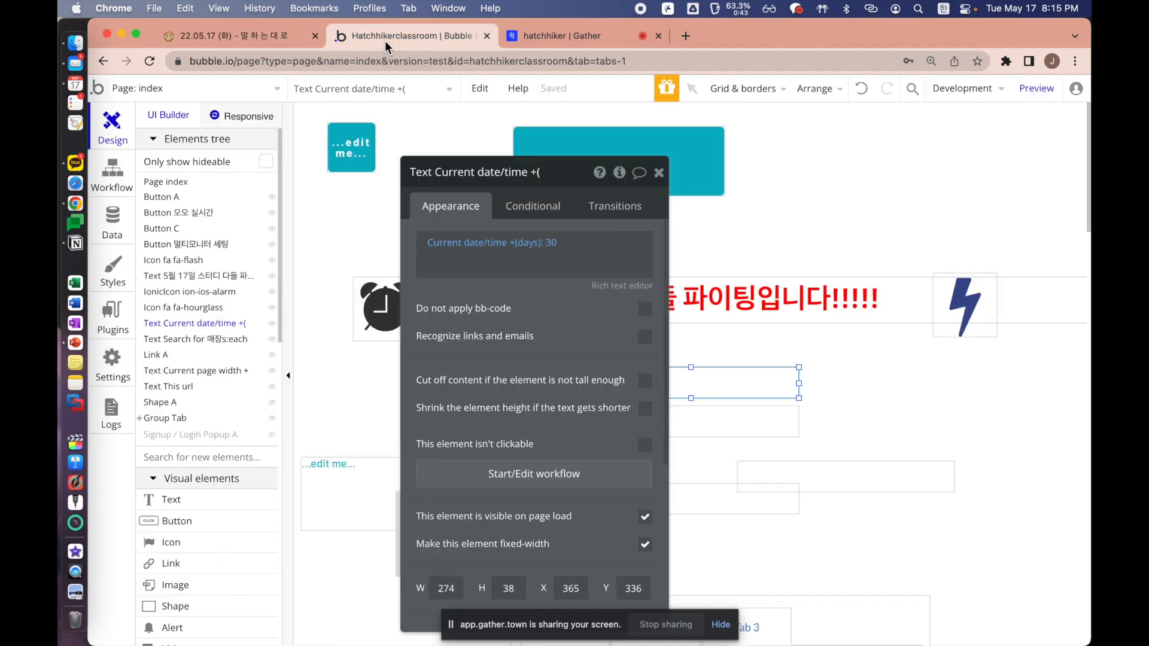
pyautogui.click(133, 196)
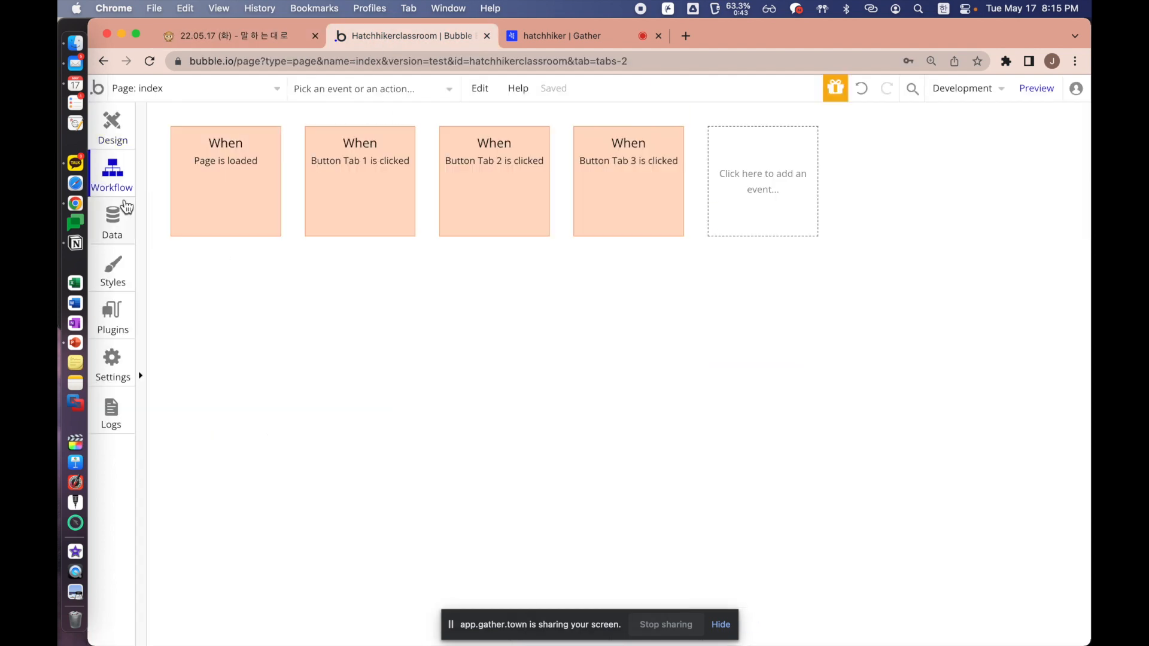
pyautogui.click(123, 213)
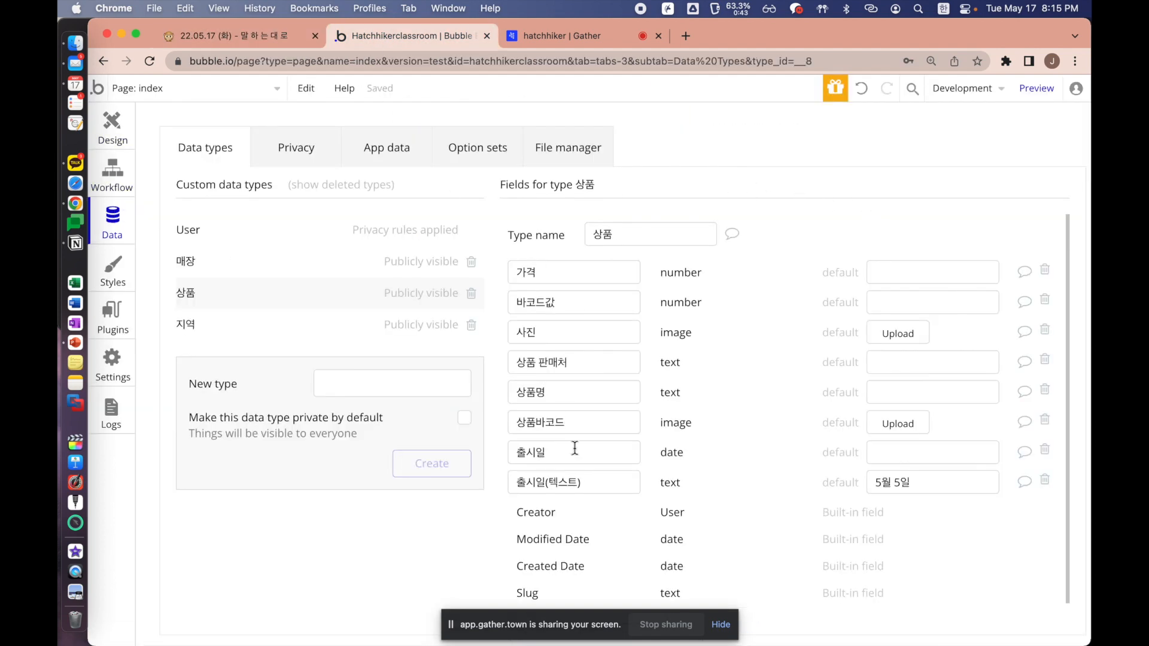
pyautogui.click(199, 267)
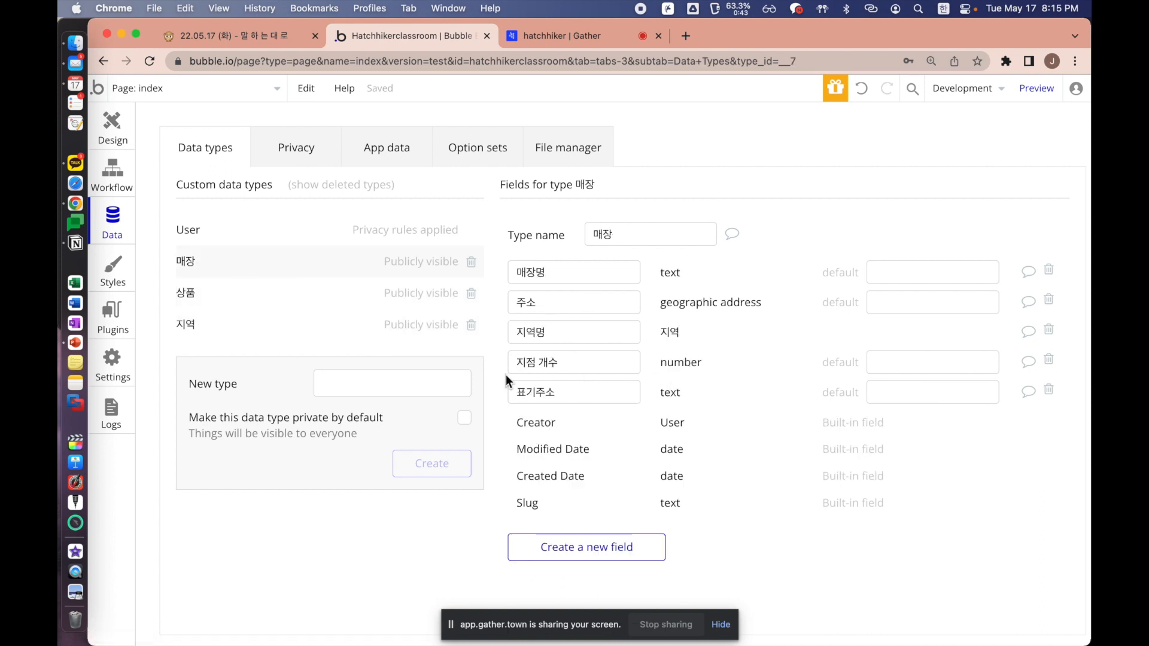
pyautogui.click(584, 546)
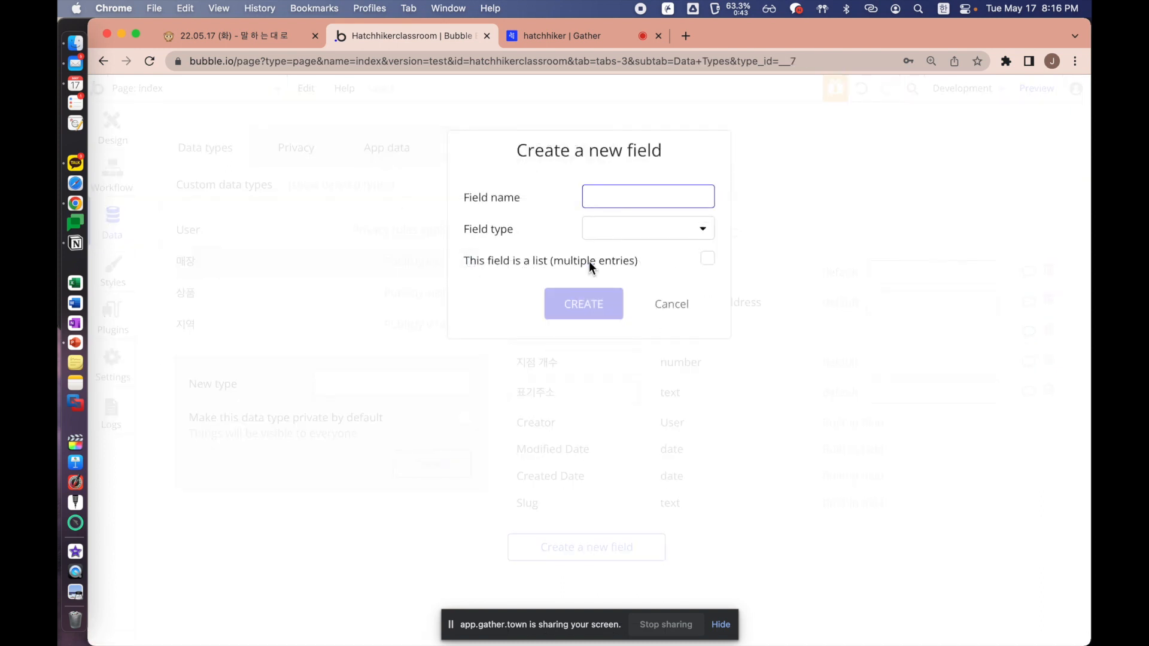
pyautogui.click(648, 227)
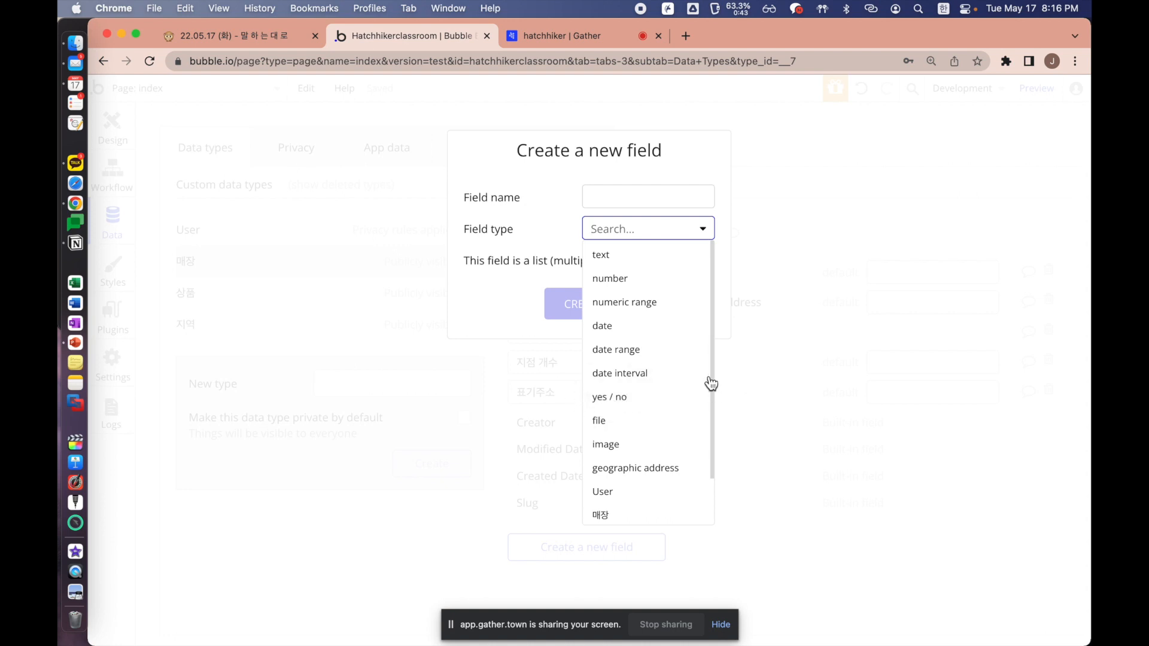
pyautogui.click(535, 227)
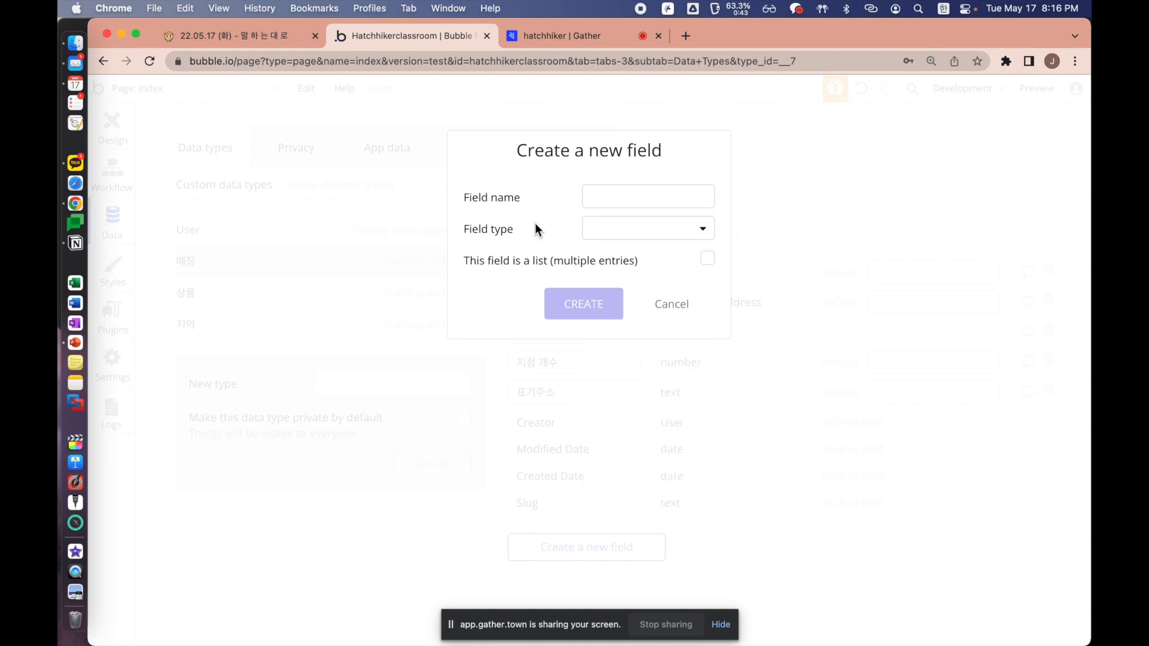
pyautogui.click(680, 308)
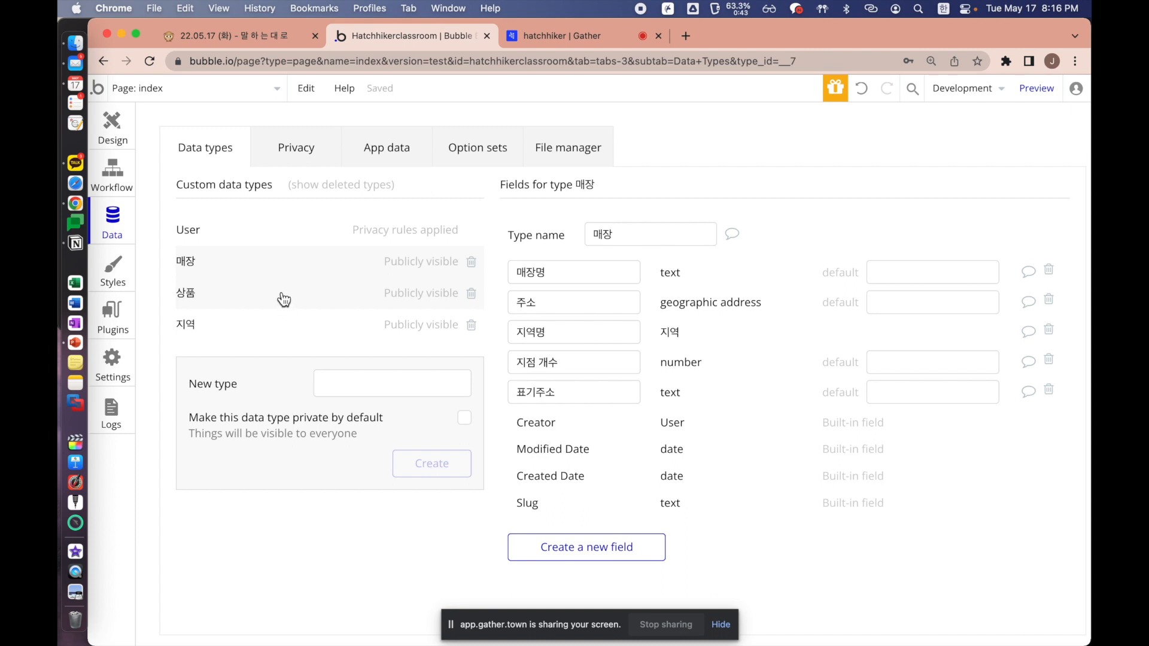
# Look through the field definitions of the User and 상품 data types
pyautogui.click(247, 236)
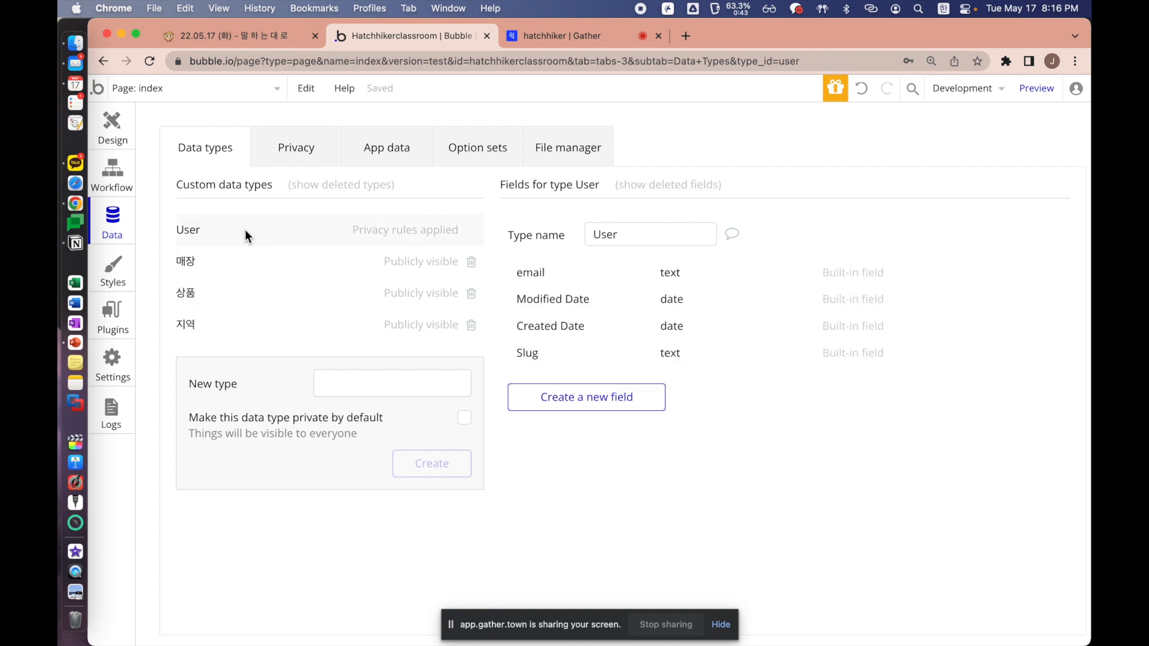
pyautogui.click(267, 291)
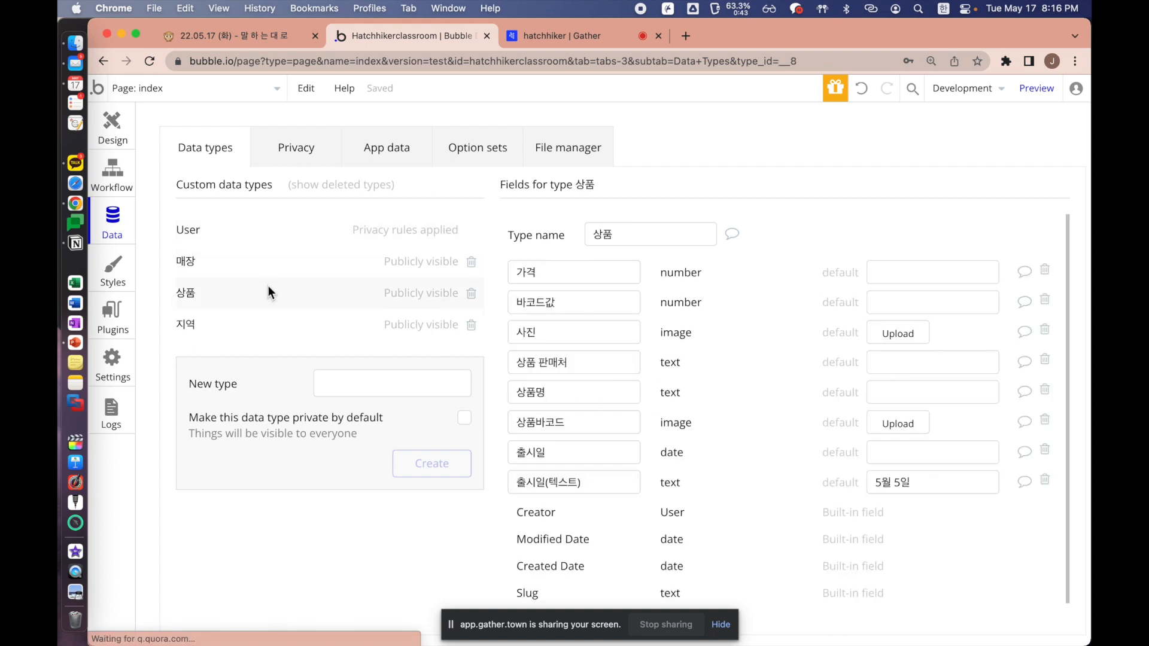
pyautogui.click(244, 272)
pyautogui.click(244, 290)
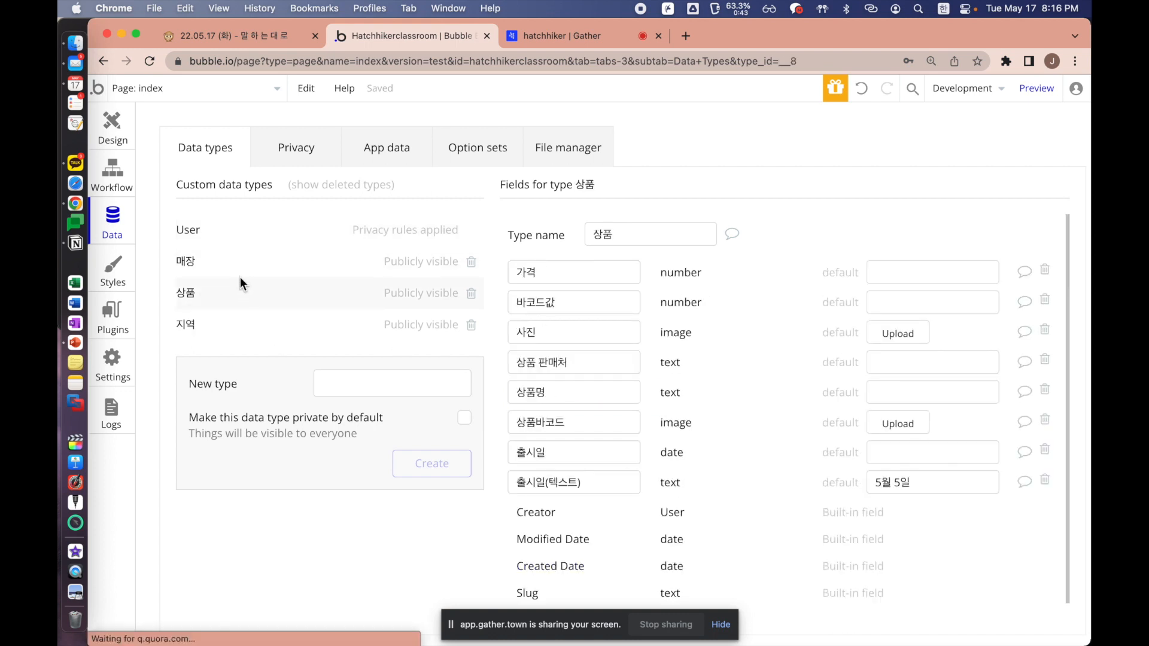
# Start a new field on the 상품 data type and name it isHidden
pyautogui.click(229, 268)
pyautogui.click(272, 299)
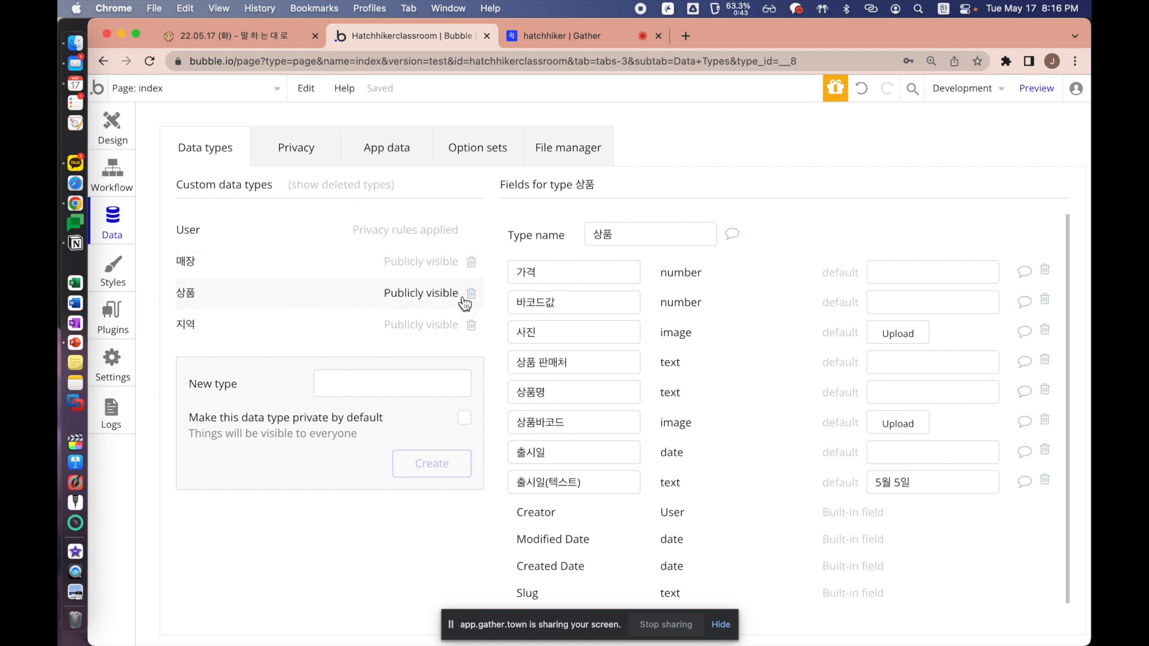
pyautogui.scroll(-1, 704, 425)
pyautogui.click(598, 600)
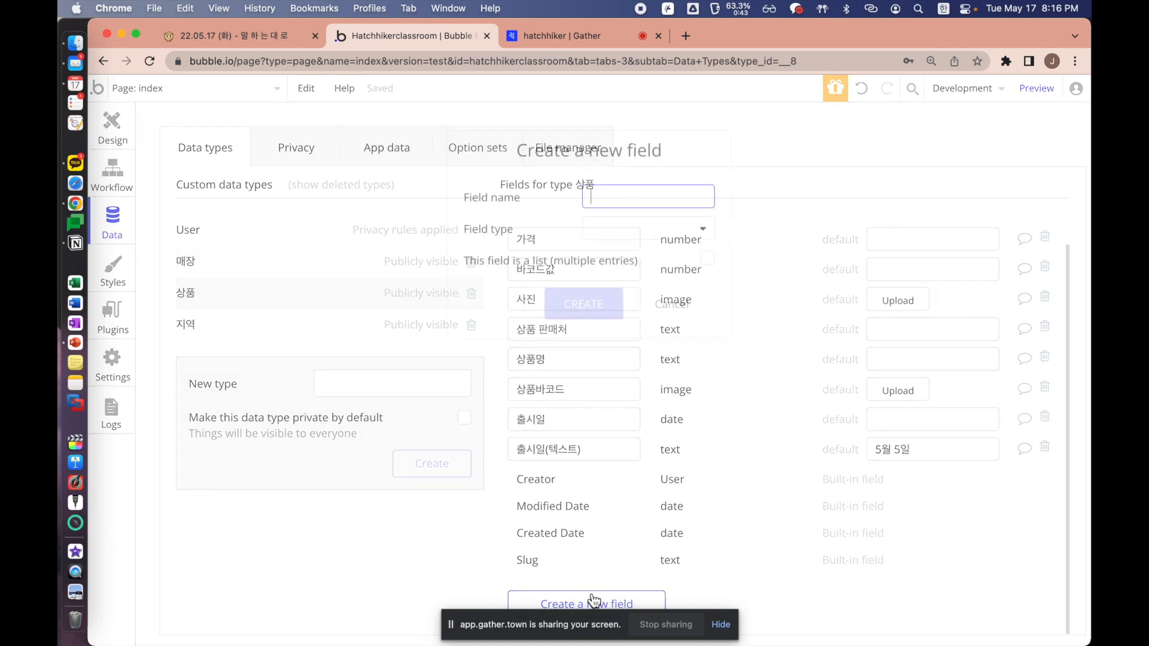
pyautogui.write('ㅇ')
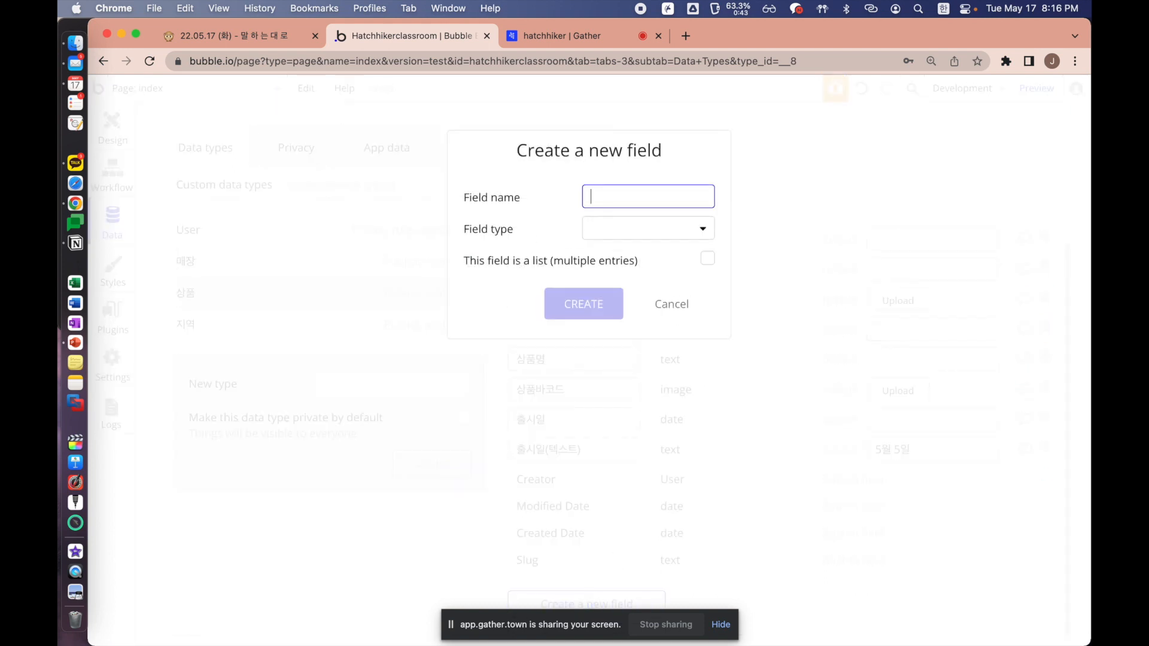
pyautogui.write('ㅁ겨짐')
pyautogui.hotkey('ctrl', 'space')
pyautogui.press('BackSpace')
pyautogui.press('BackSpace')
pyautogui.press('BackSpace')
pyautogui.write('isHidden')
# Set the new isHidden field's type to yes / no and create it
pyautogui.click(648, 228)
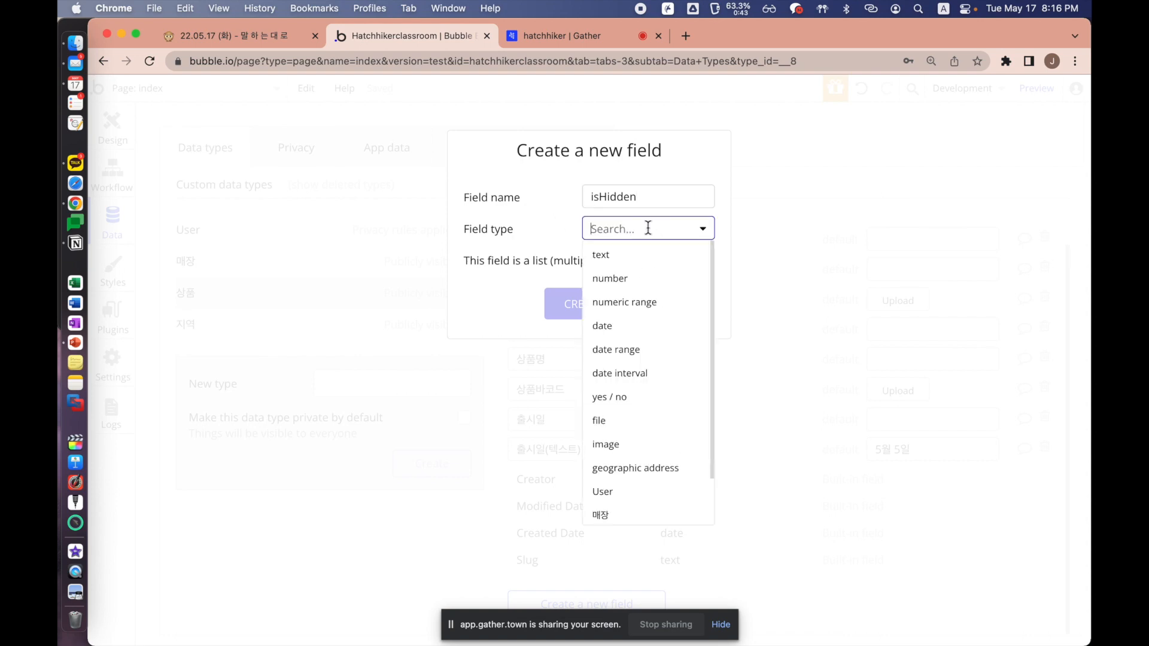
pyautogui.click(642, 399)
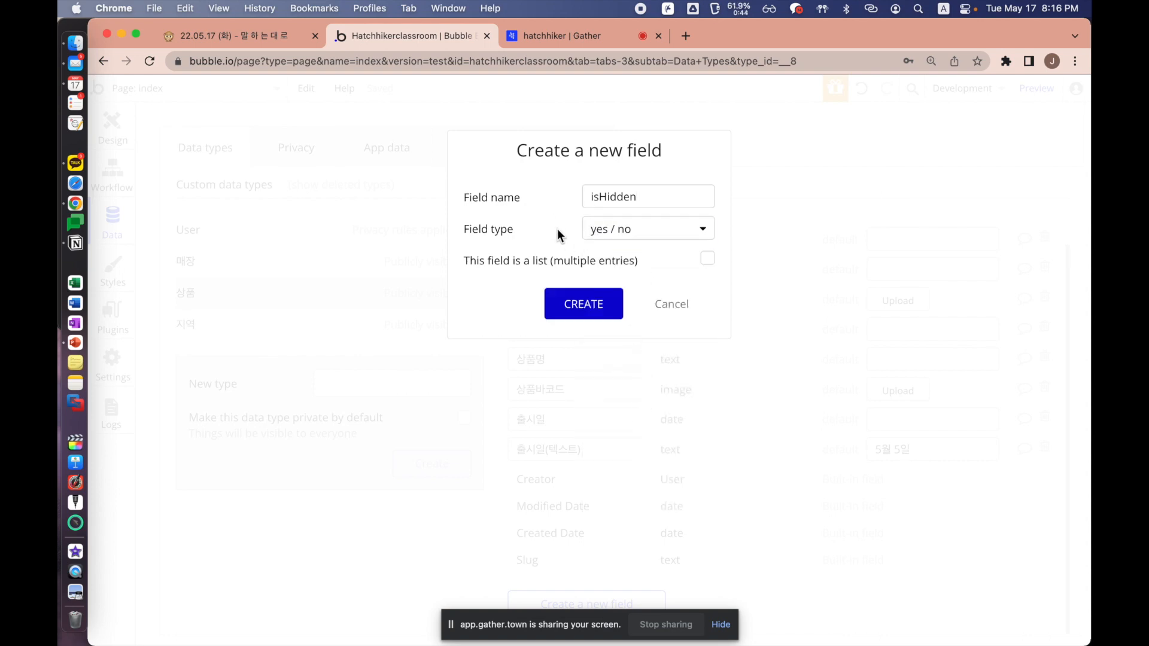
pyautogui.click(597, 305)
# Open the app data for 상품 and add the isHidden and 가격 fields to the displayed columns of its view
pyautogui.click(344, 154)
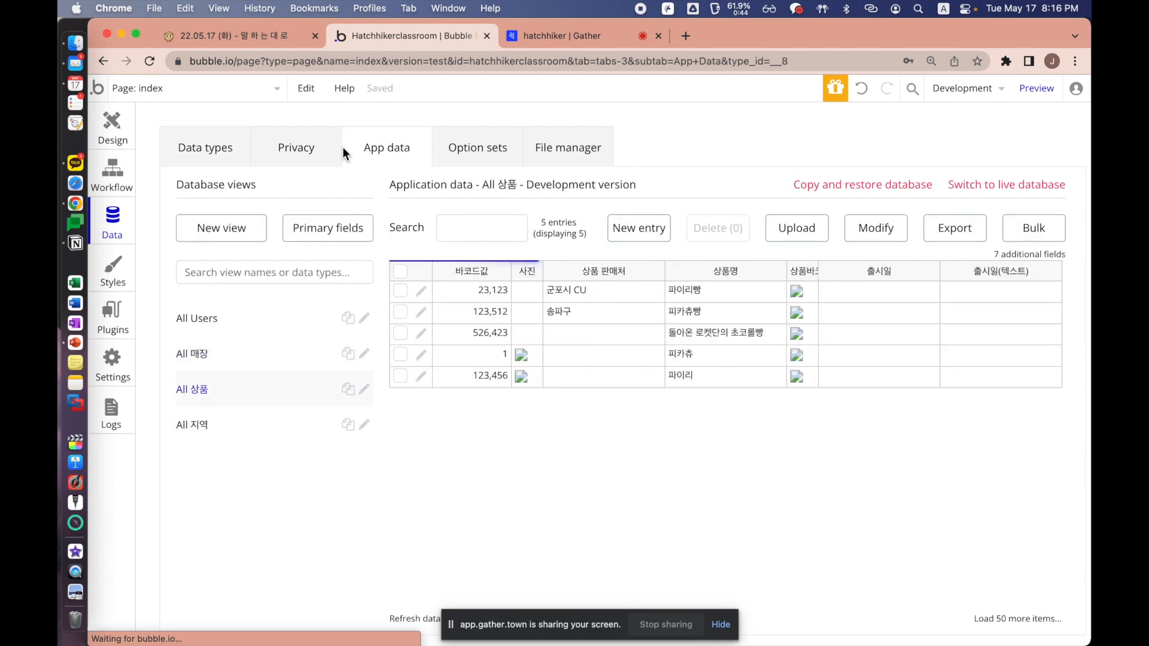
pyautogui.click(889, 290)
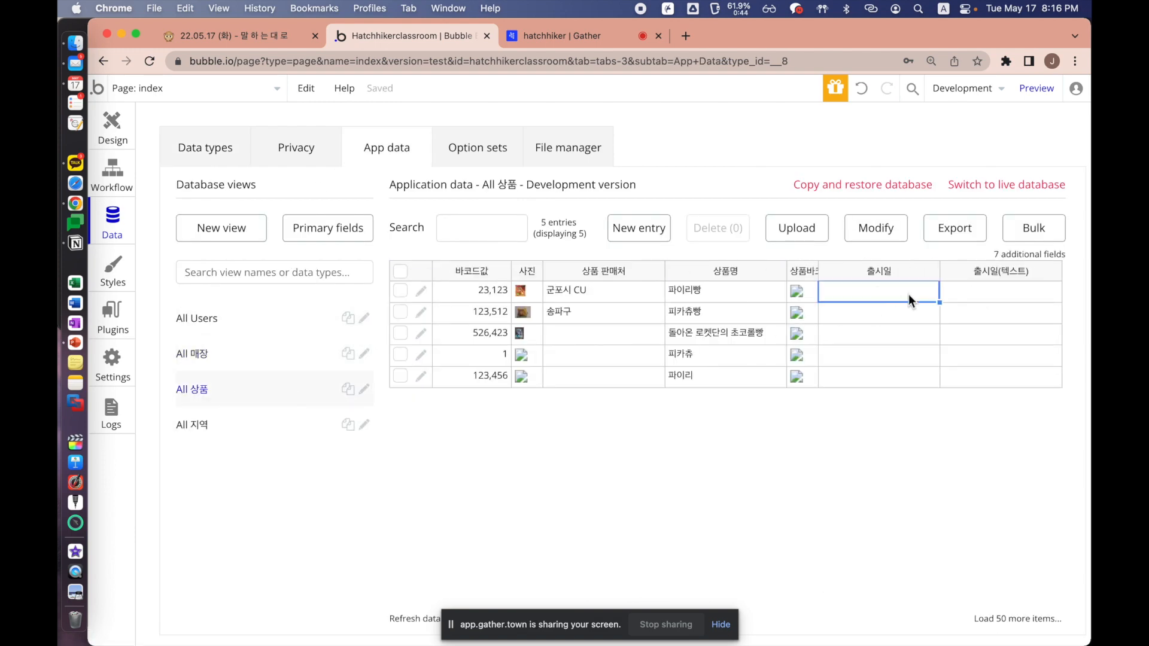
pyautogui.click(1041, 254)
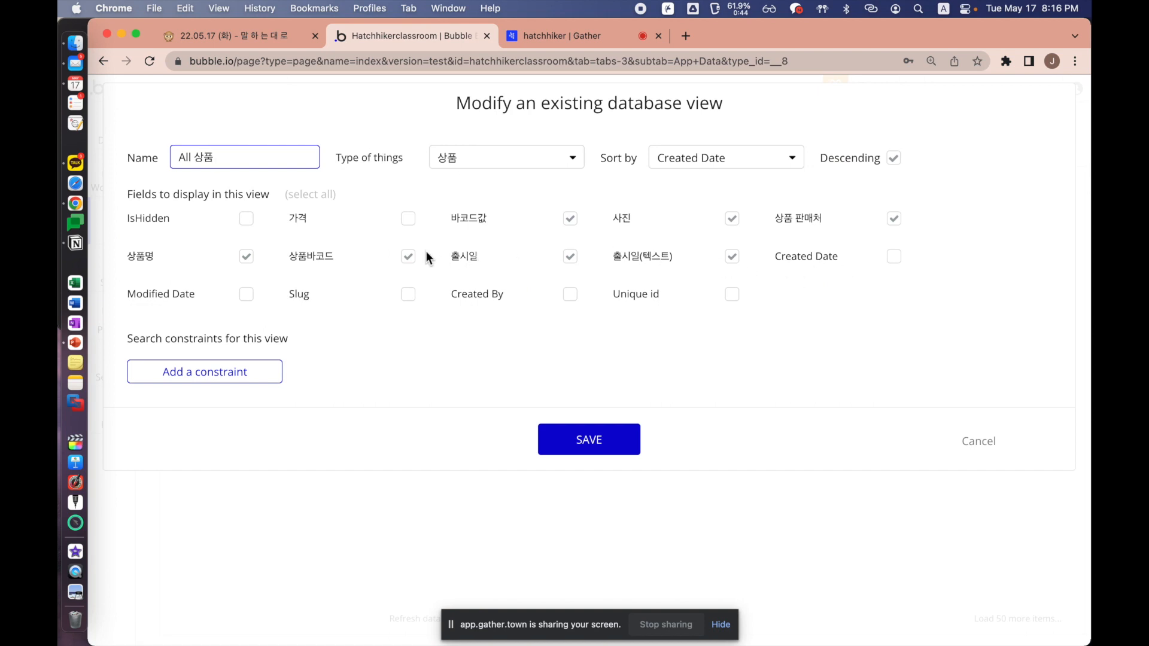
pyautogui.click(247, 219)
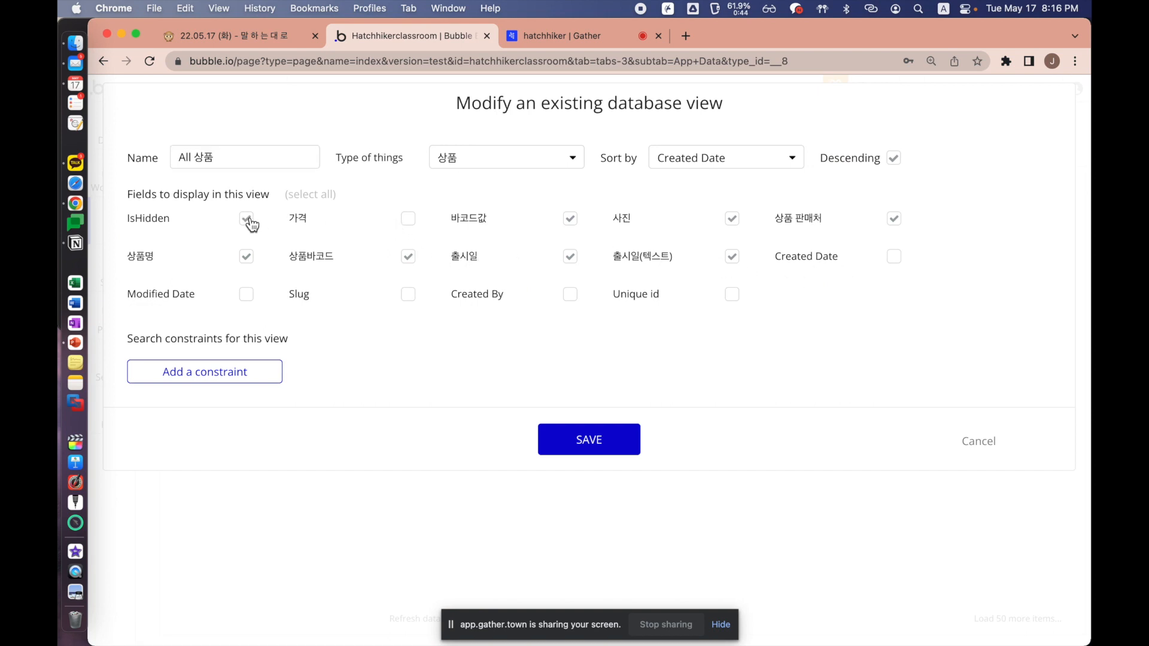
pyautogui.click(408, 219)
pyautogui.click(590, 441)
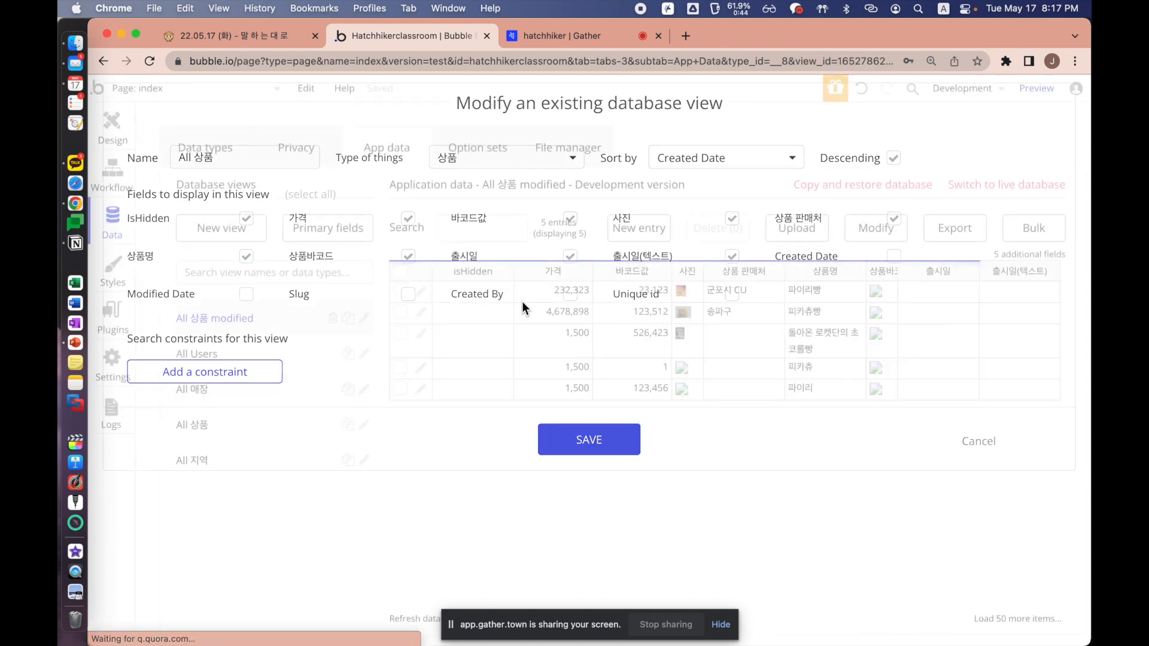
# Point out the isHidden cells in the modified 상품 view and check its displayed-field settings without saving changes
pyautogui.moveTo(539, 293); pyautogui.dragTo(823, 317)
pyautogui.moveTo(492, 294); pyautogui.dragTo(496, 366)
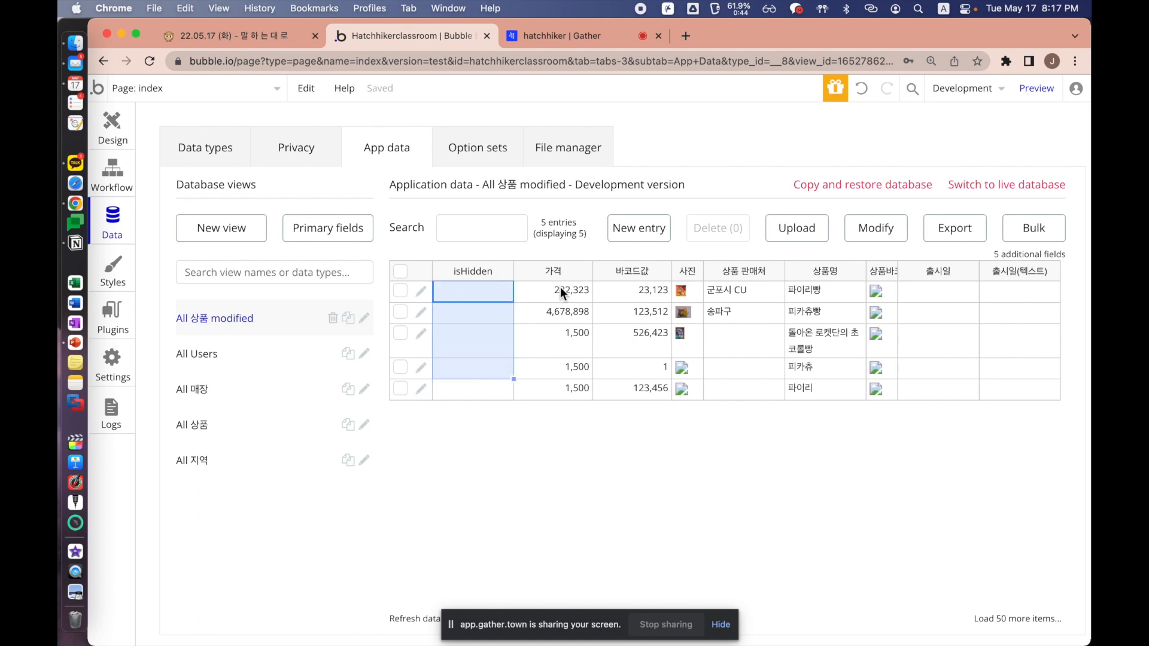
pyautogui.click(1021, 366)
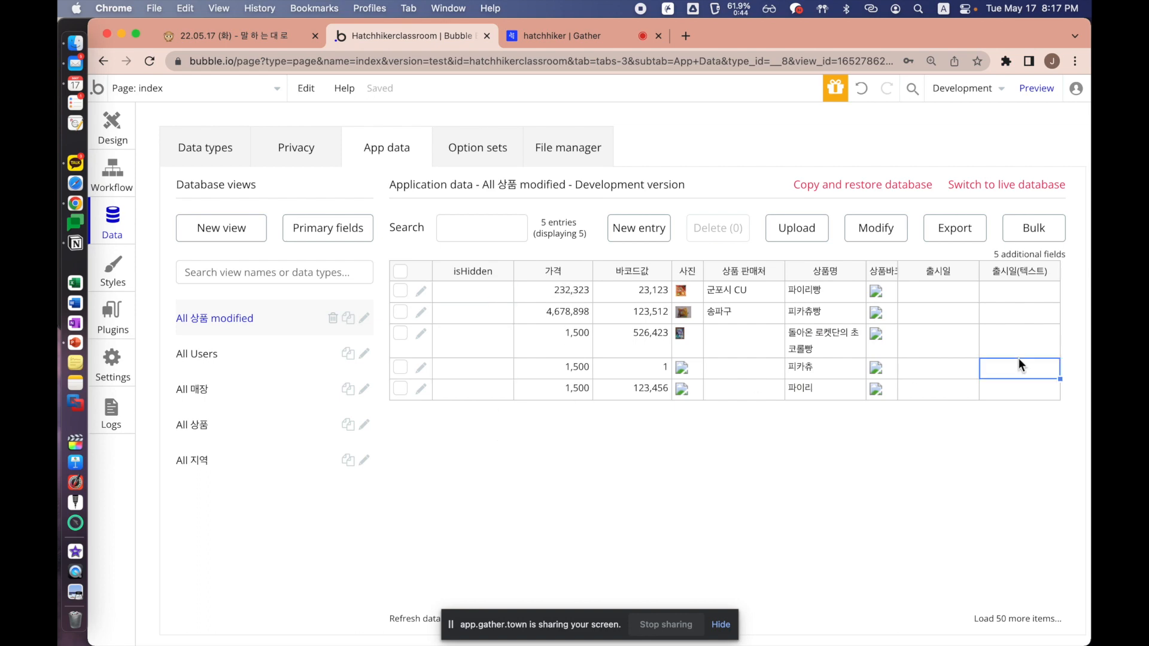
pyautogui.click(1017, 255)
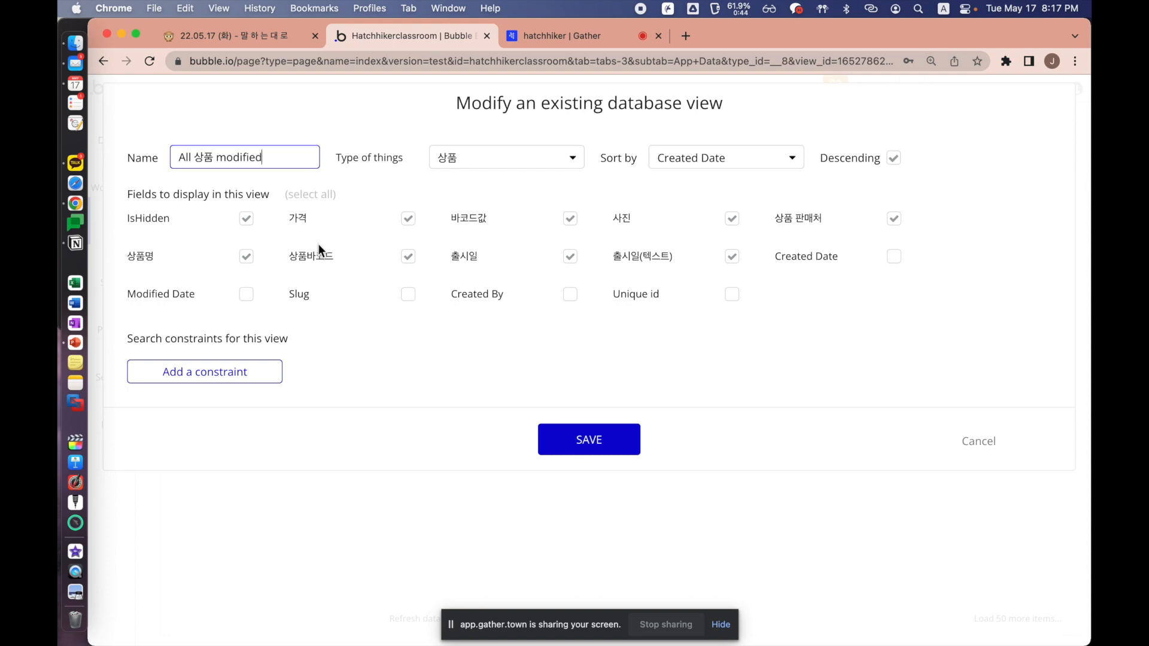
pyautogui.click(983, 450)
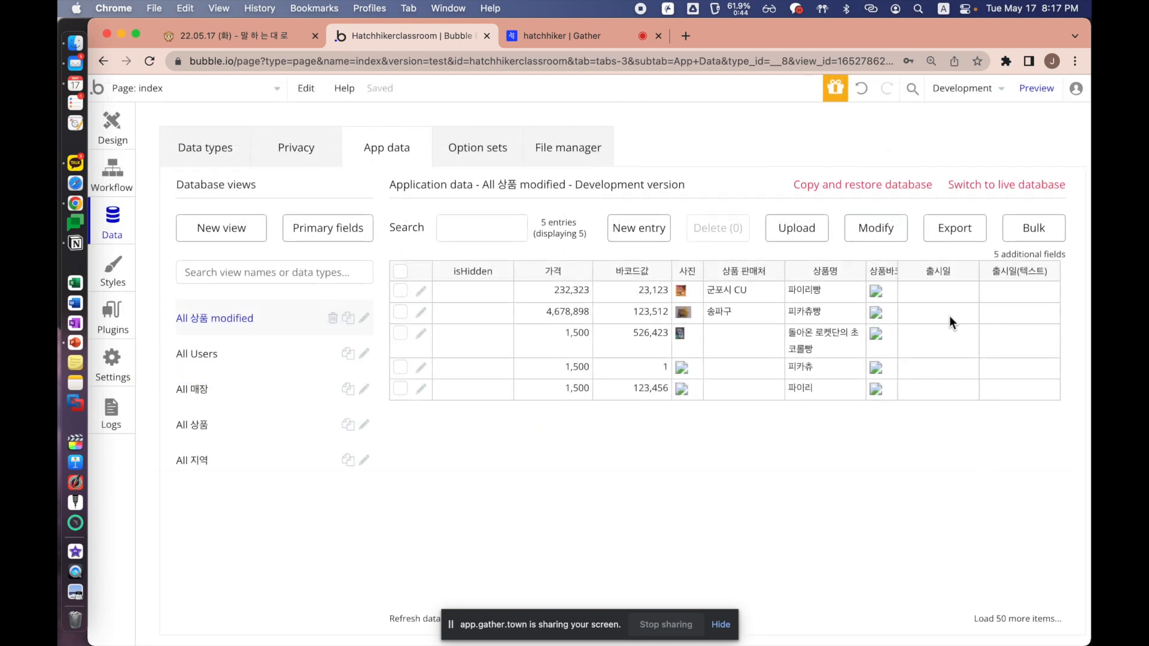
pyautogui.click(940, 289)
pyautogui.moveTo(464, 285); pyautogui.dragTo(483, 396)
pyautogui.click(485, 360)
pyautogui.moveTo(811, 313); pyautogui.dragTo(487, 313)
# Set isHidden to yes for the 피카츄빵 entry and save it
pyautogui.click(421, 312)
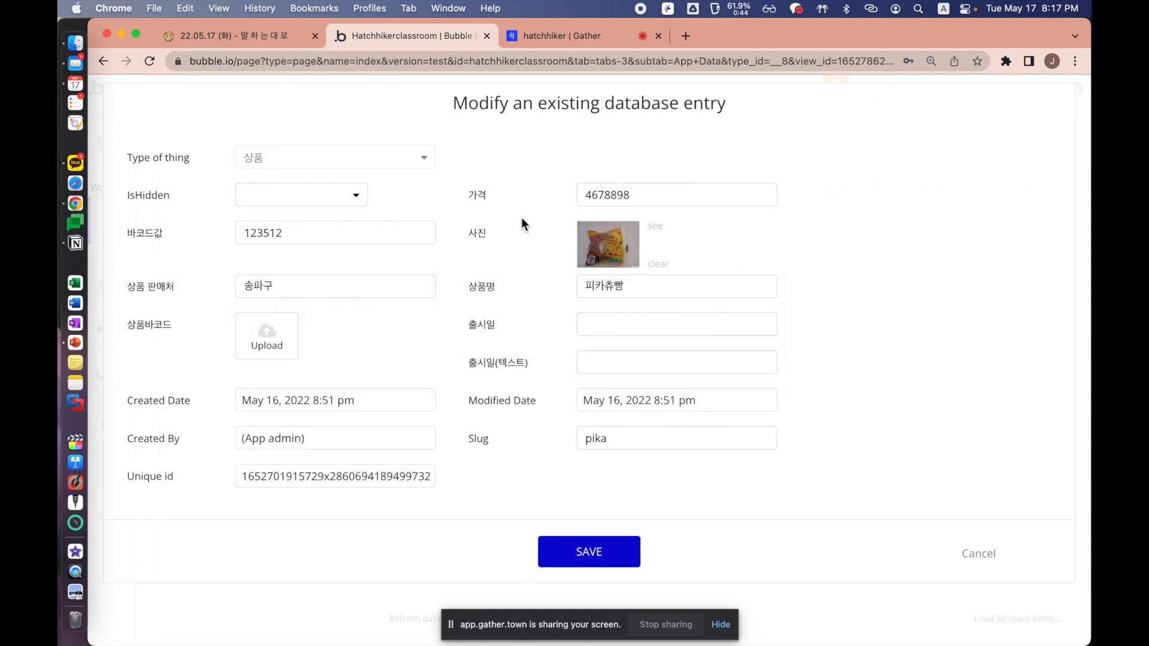
pyautogui.click(326, 193)
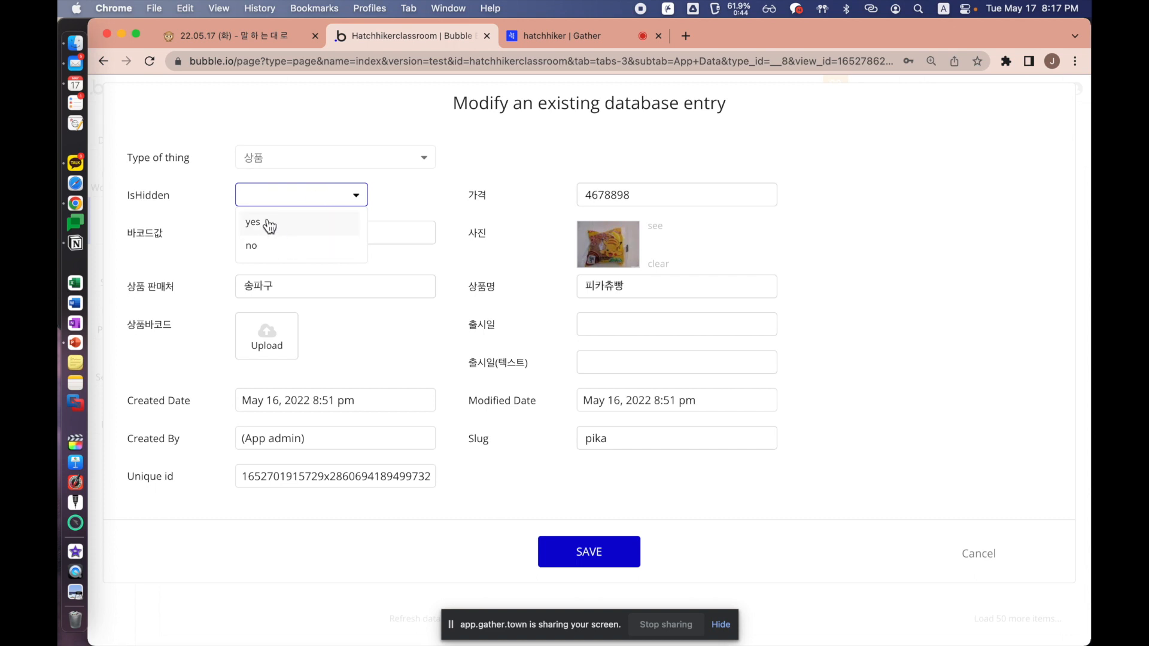
pyautogui.click(268, 222)
pyautogui.click(600, 556)
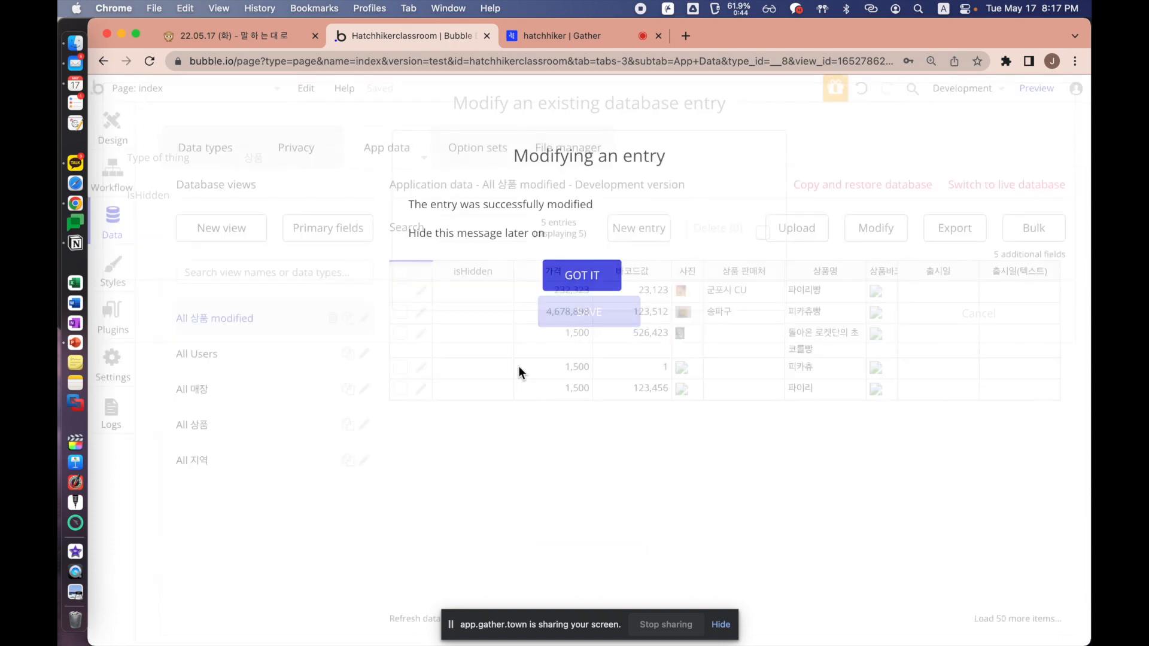
pyautogui.click(592, 286)
# Compare the 피카츄빵 row's isHidden value with the other product rows by highlighting the isHidden column and the rows around it
pyautogui.click(483, 313)
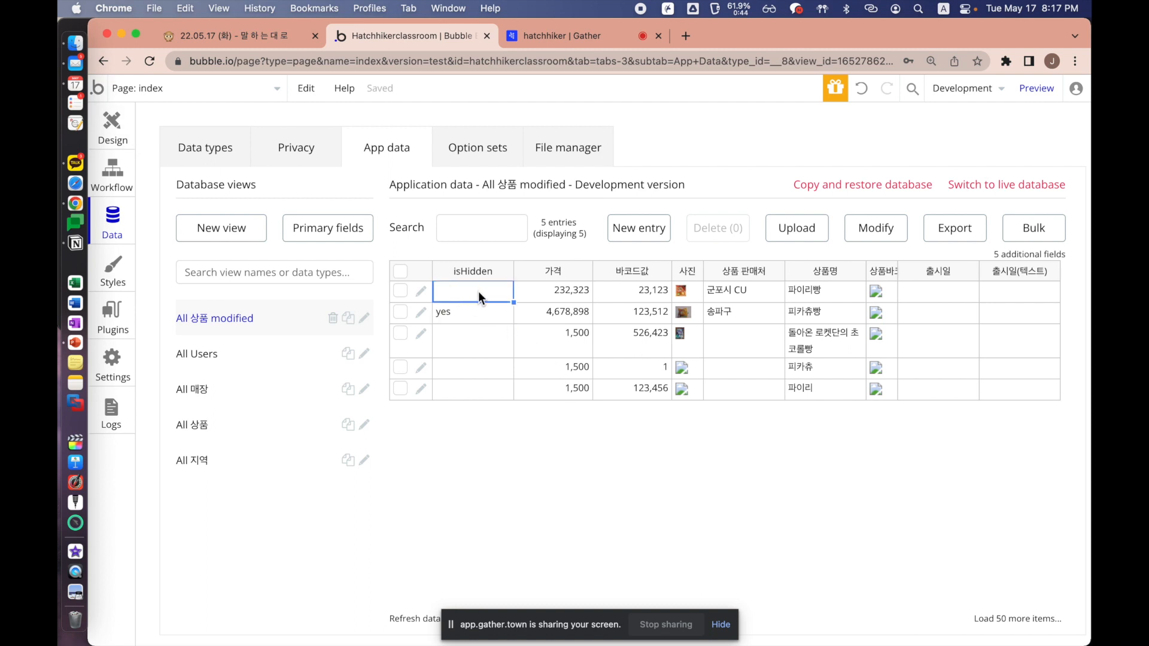
pyautogui.moveTo(478, 293); pyautogui.dragTo(838, 392)
pyautogui.click(525, 294)
pyautogui.moveTo(478, 293); pyautogui.dragTo(486, 398)
pyautogui.click(533, 347)
pyautogui.moveTo(465, 289); pyautogui.dragTo(576, 288)
pyautogui.moveTo(496, 307); pyautogui.dragTo(652, 313)
pyautogui.moveTo(473, 288); pyautogui.dragTo(1018, 293)
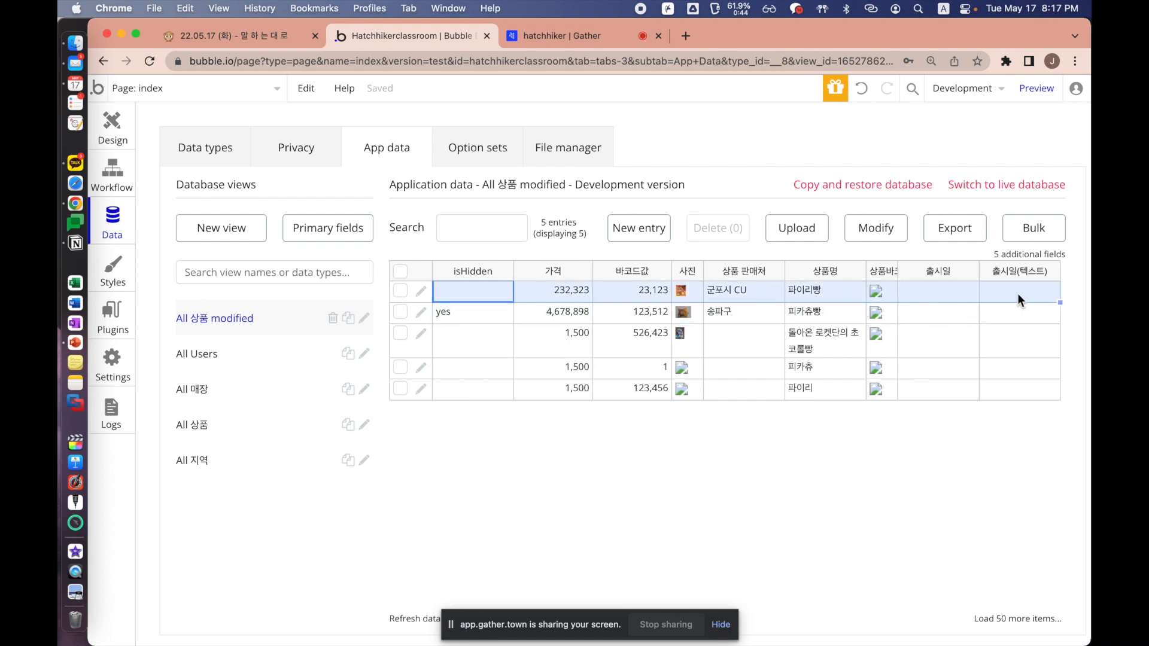
pyautogui.moveTo(451, 350); pyautogui.dragTo(1053, 403)
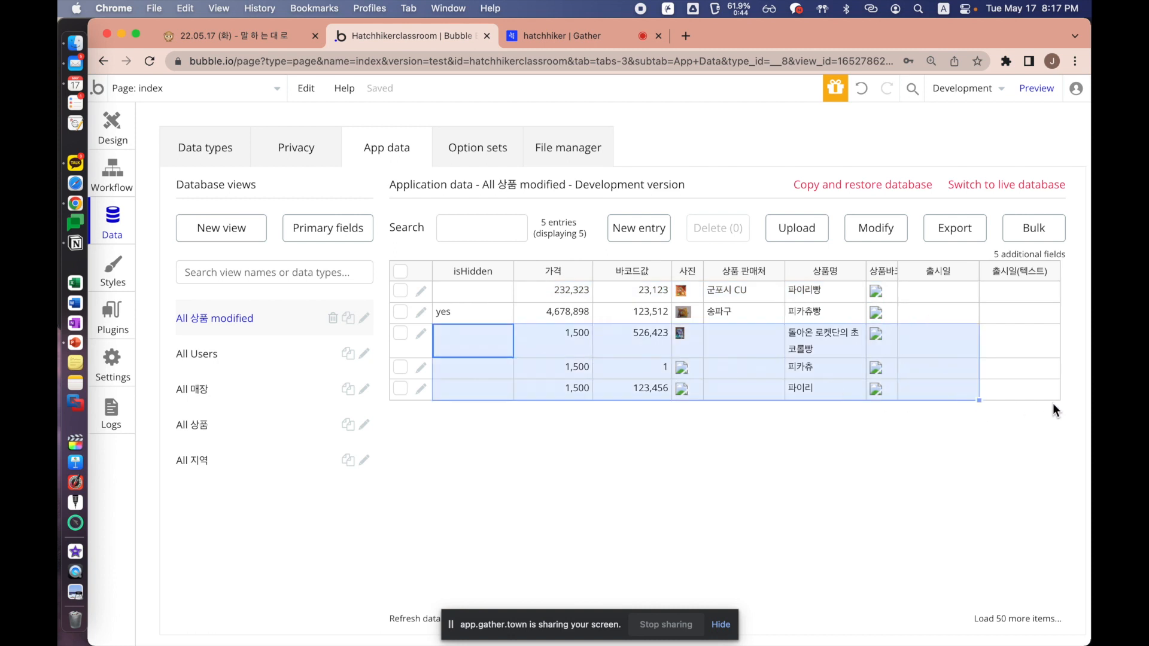
pyautogui.click(1017, 390)
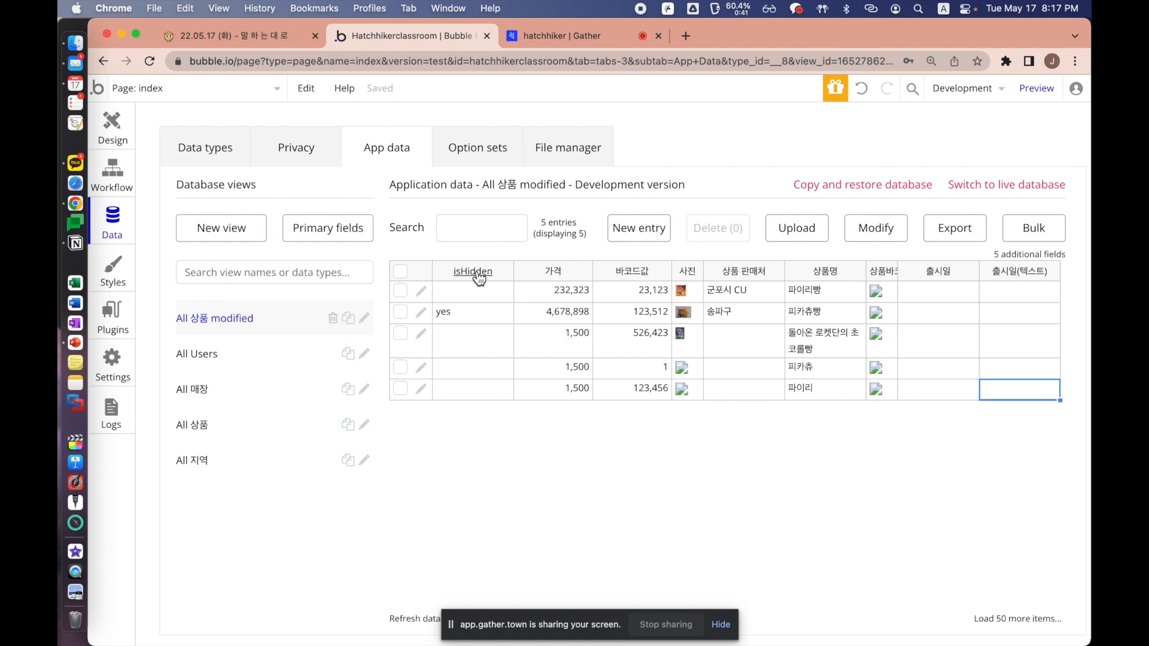
pyautogui.click(470, 342)
pyautogui.click(559, 339)
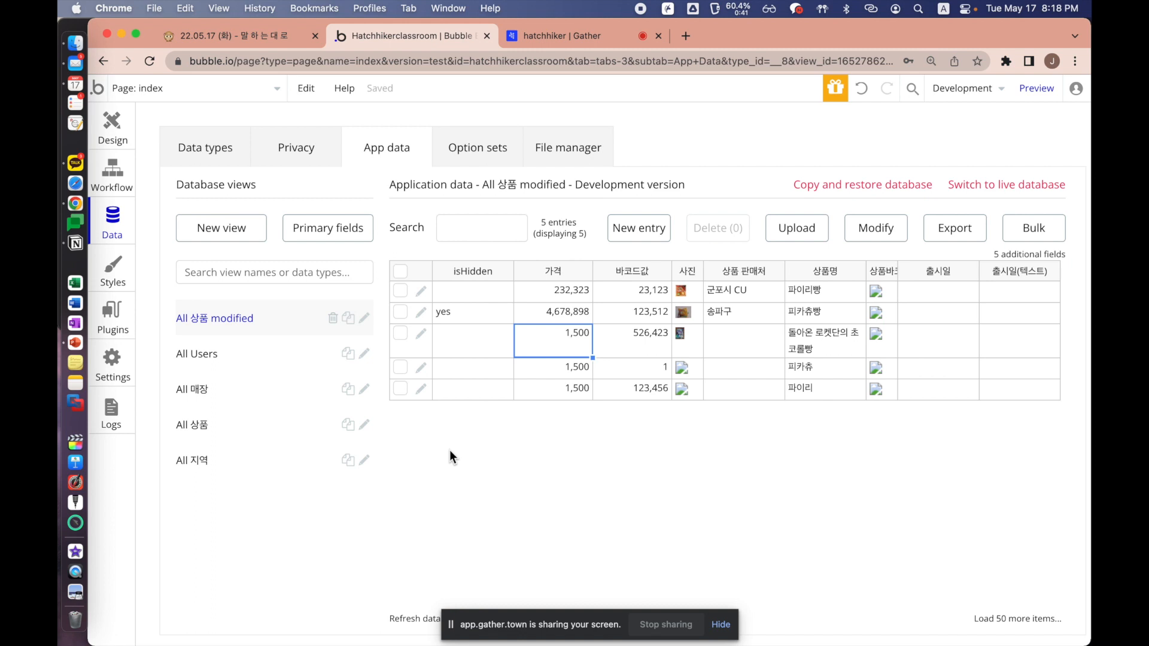
# Check the Gather room chat and return to the Notion notes at the 커스텀 데이터타입 list item
pyautogui.click(540, 36)
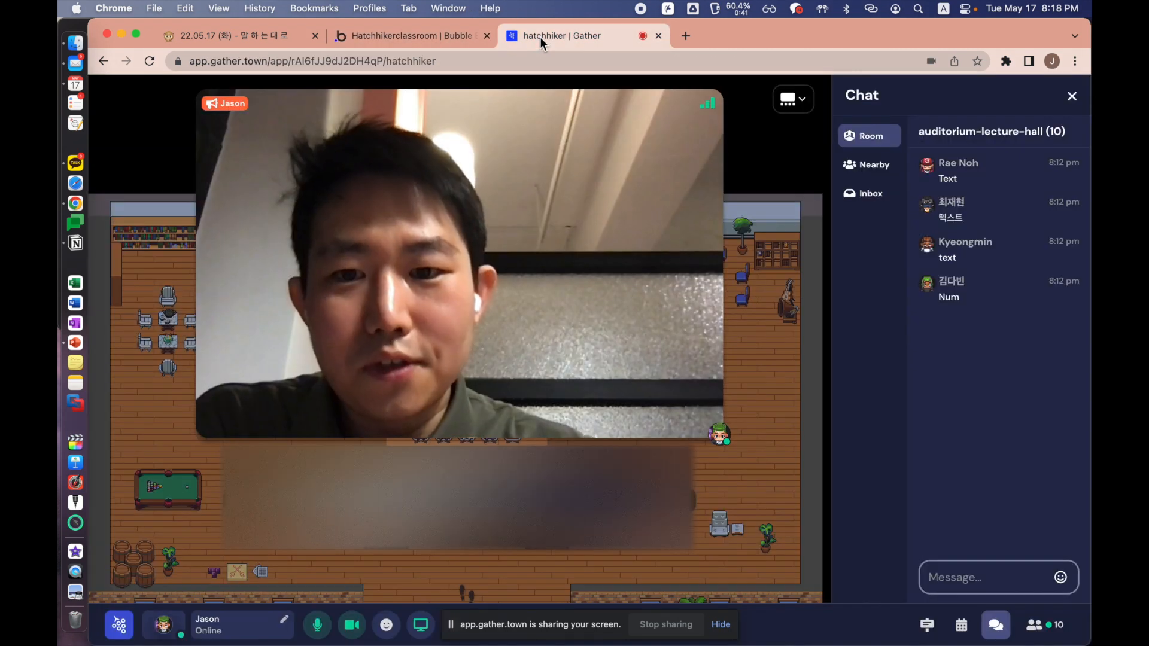
pyautogui.click(242, 35)
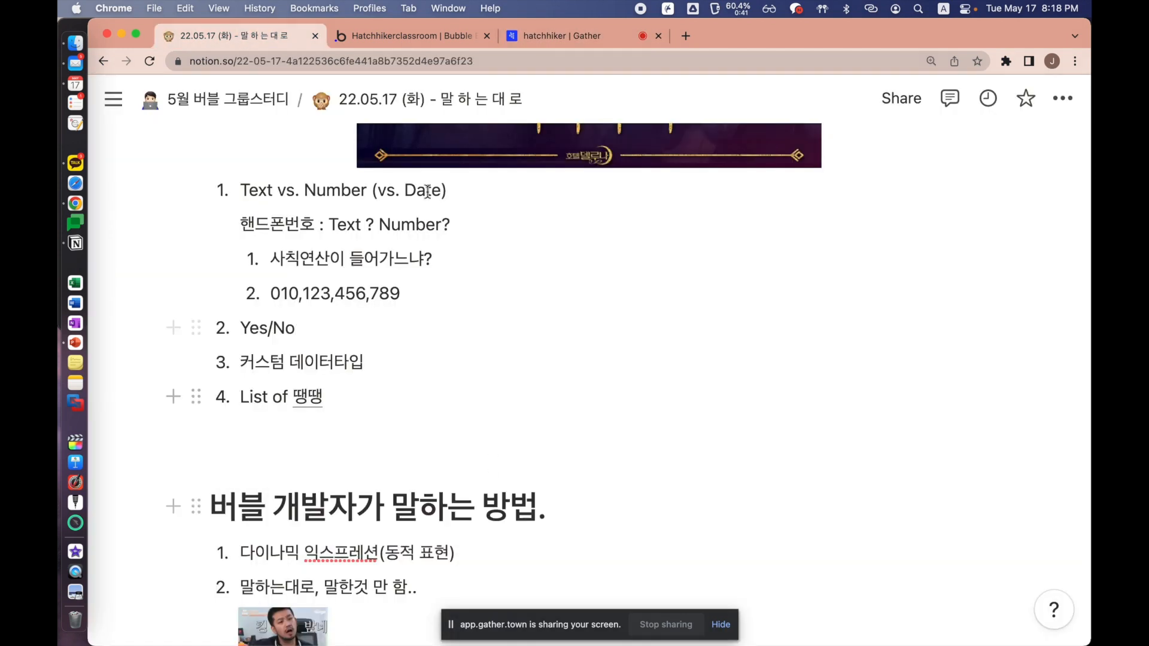
pyautogui.scroll(-1, 476, 385)
pyautogui.click(389, 326)
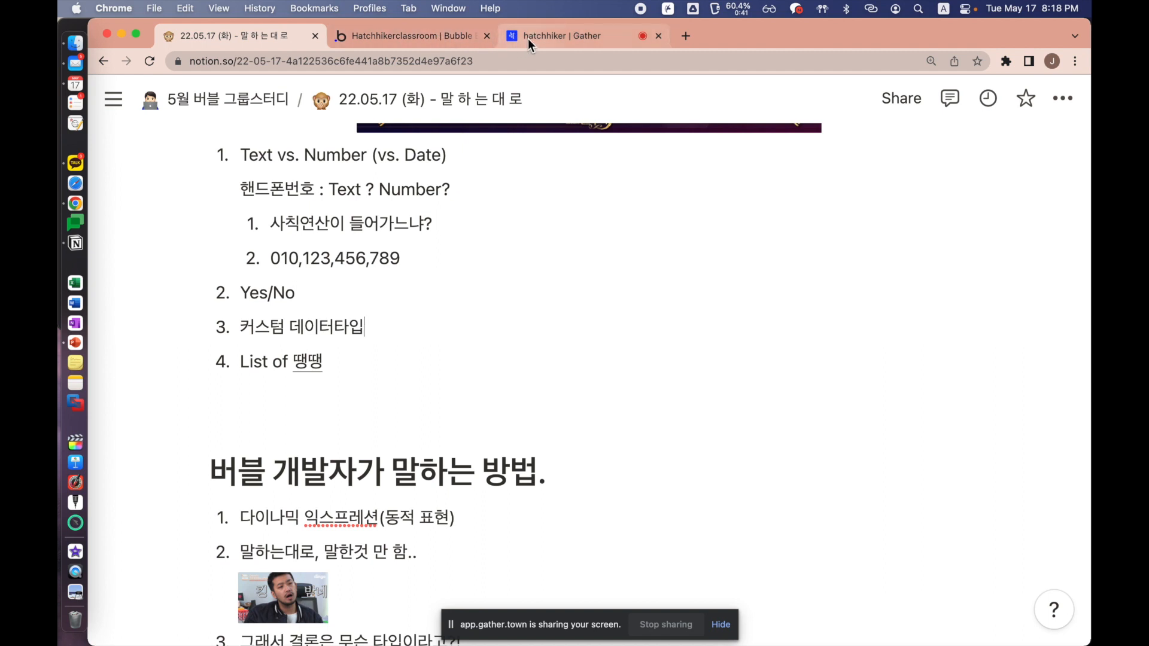
# Switch to Bubble and look through the field definitions of the custom data types 매장, 상품 and 지역
pyautogui.click(431, 41)
pyautogui.click(470, 468)
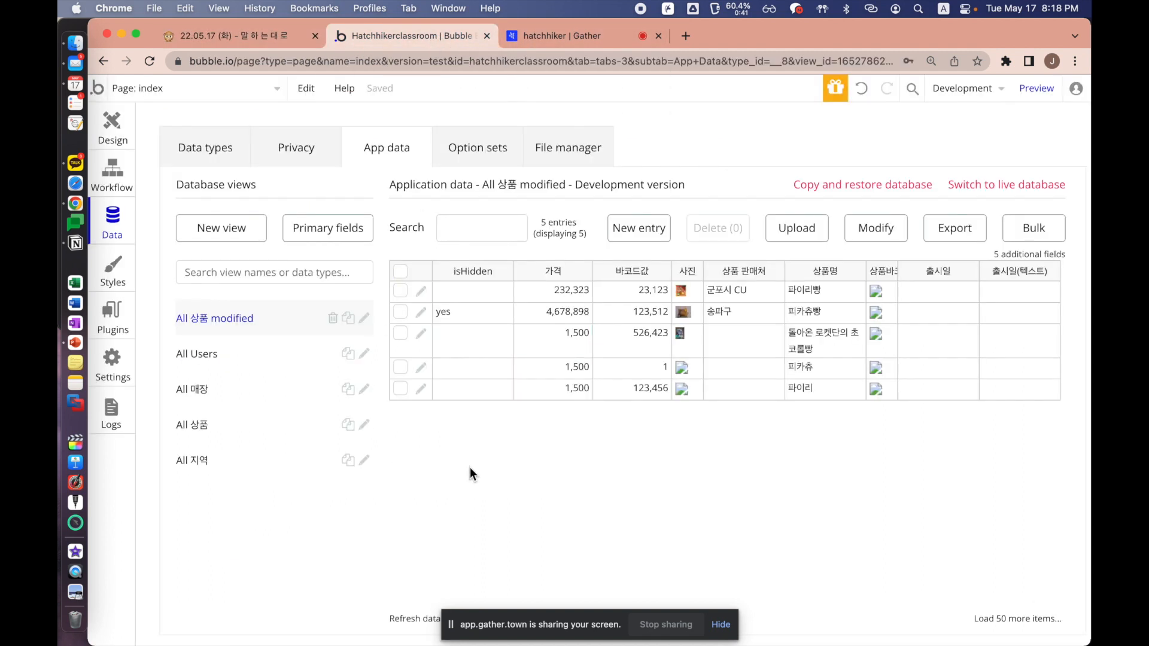
pyautogui.click(219, 143)
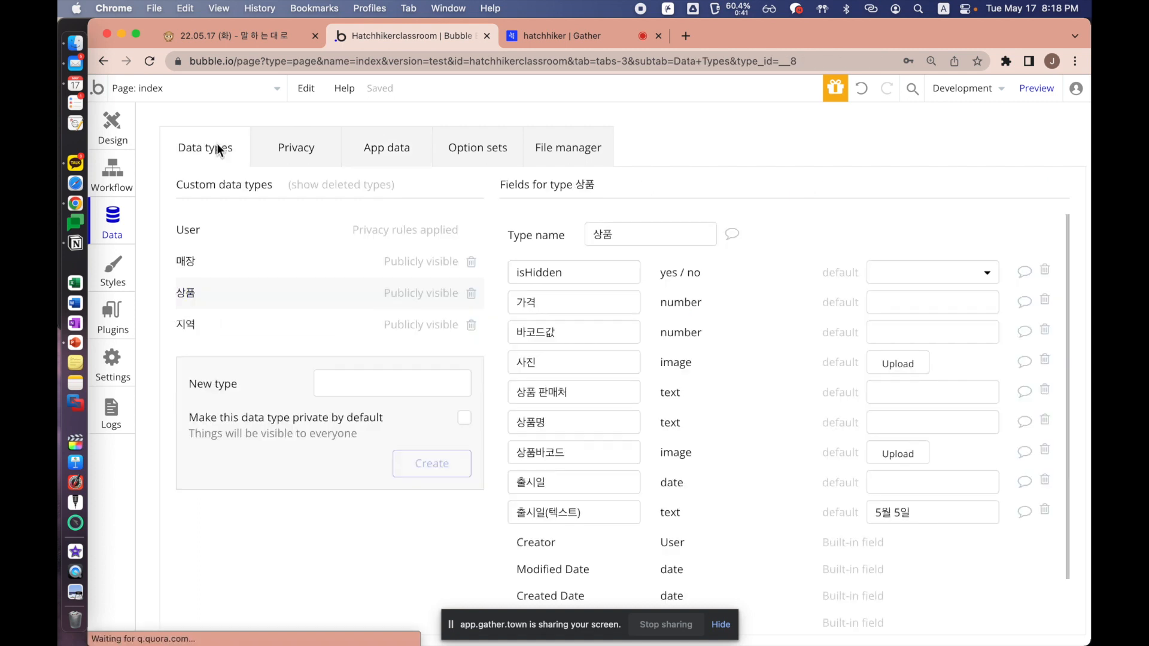
pyautogui.click(226, 324)
pyautogui.click(203, 266)
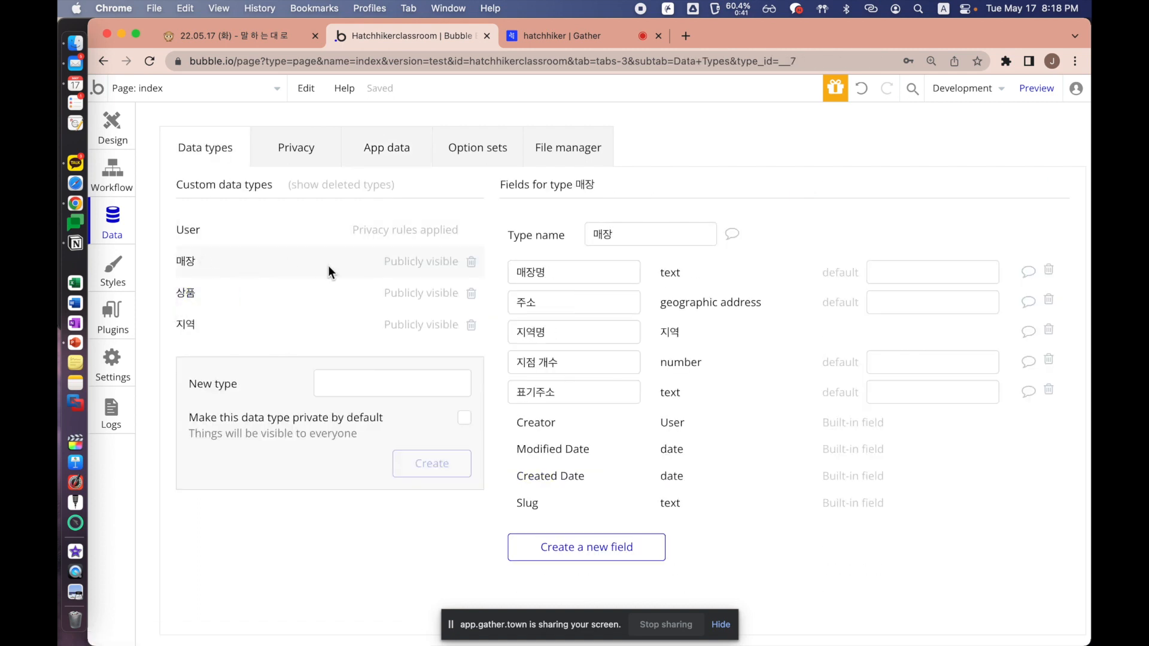
pyautogui.click(217, 303)
pyautogui.click(250, 328)
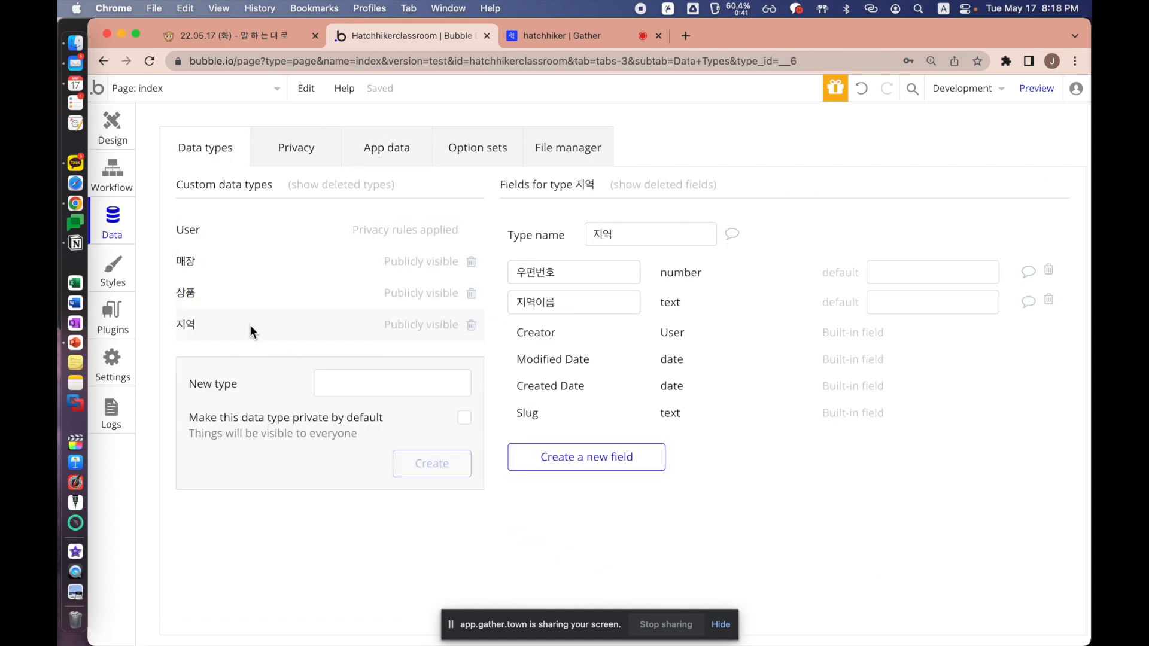
pyautogui.click(225, 275)
pyautogui.click(261, 311)
pyautogui.click(243, 294)
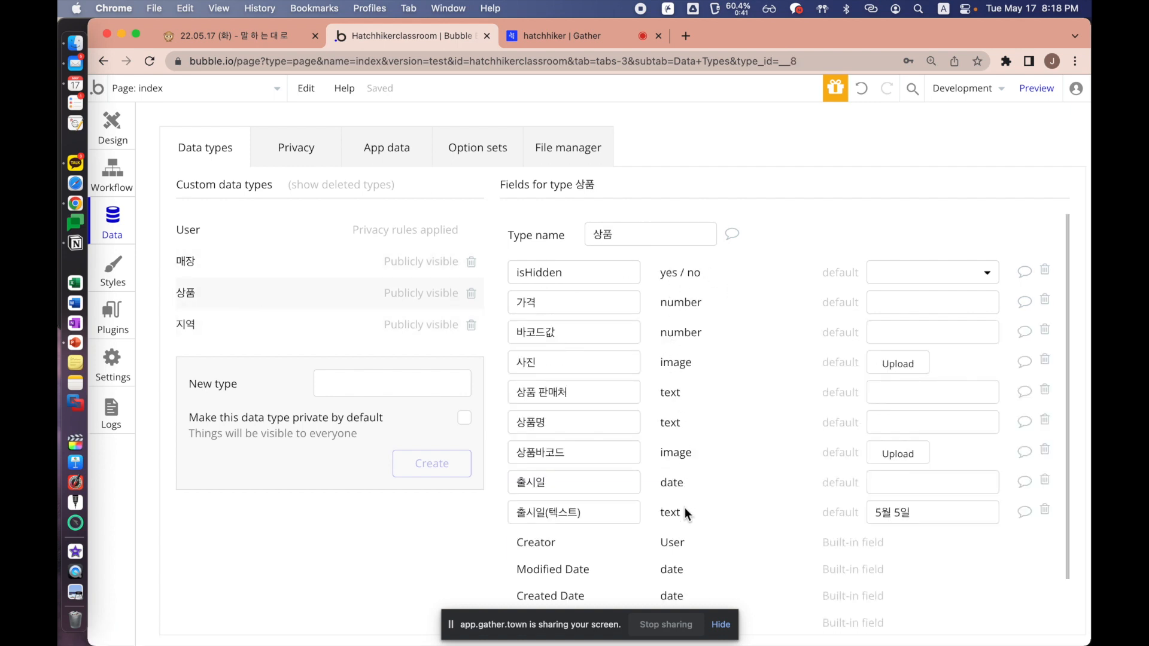
pyautogui.scroll(-1, 685, 507)
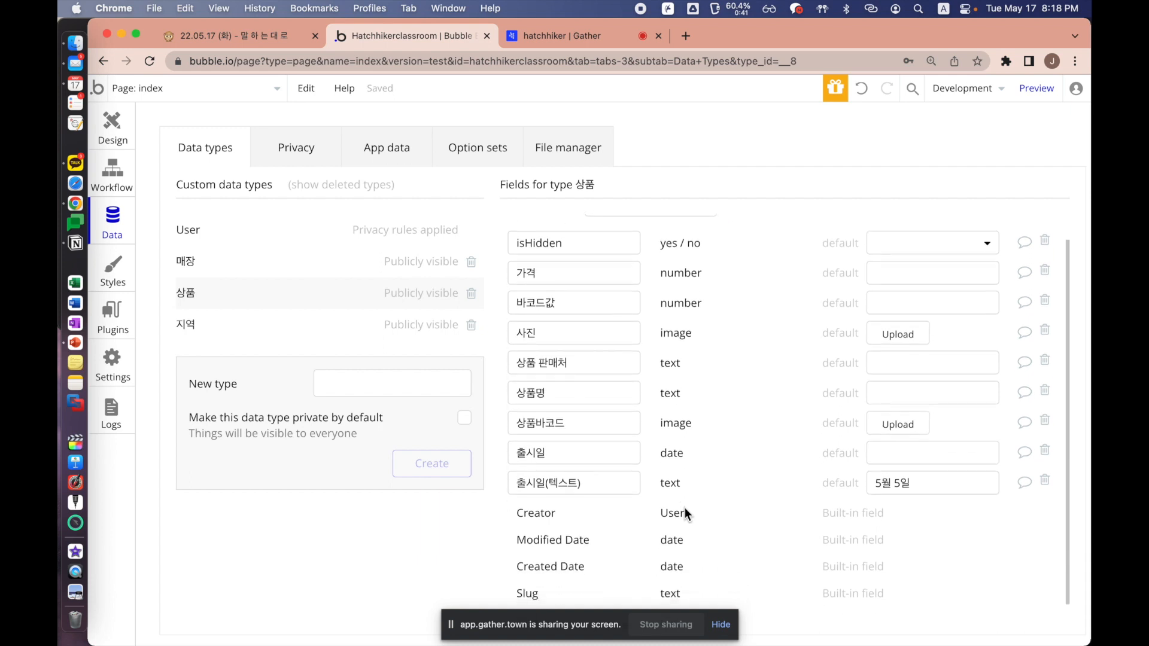
pyautogui.scroll(1, 685, 508)
# Compare the 지역 data type with the 지역명 field of 매장 that uses it, and return to the Notion notes
pyautogui.click(275, 264)
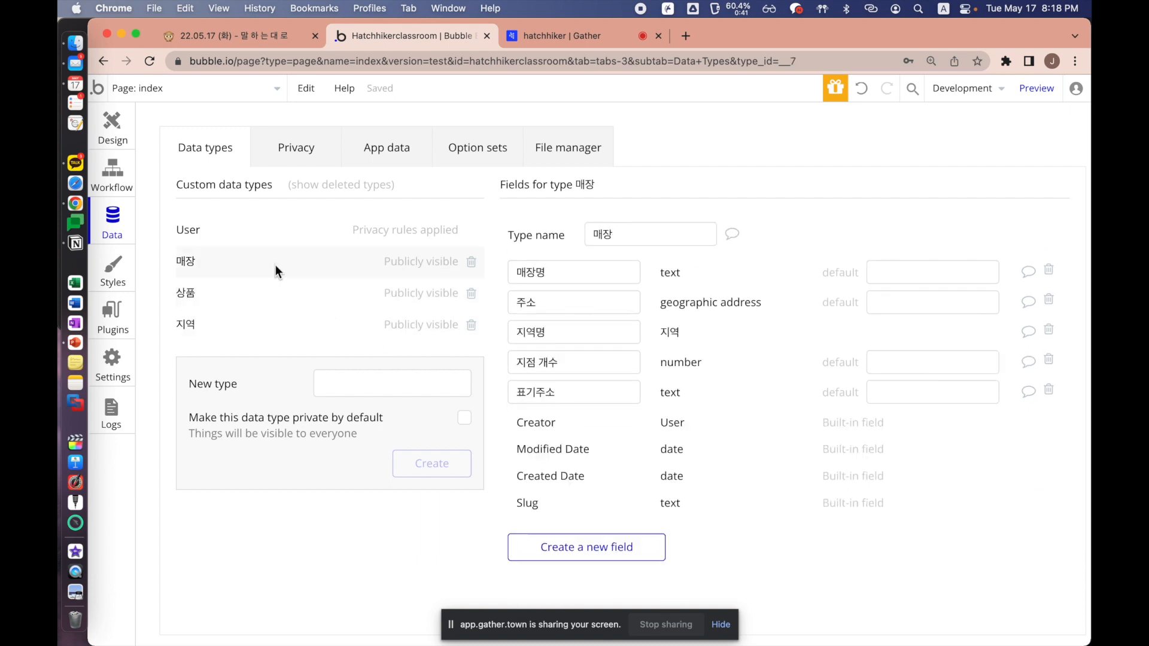
pyautogui.click(303, 323)
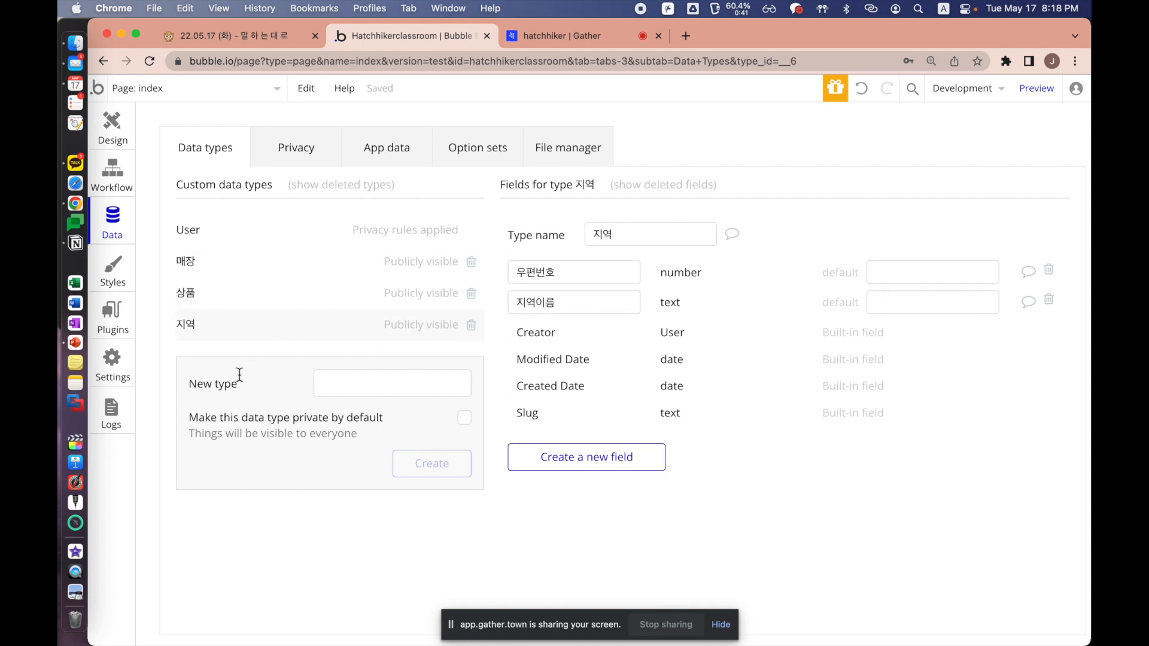
pyautogui.click(205, 264)
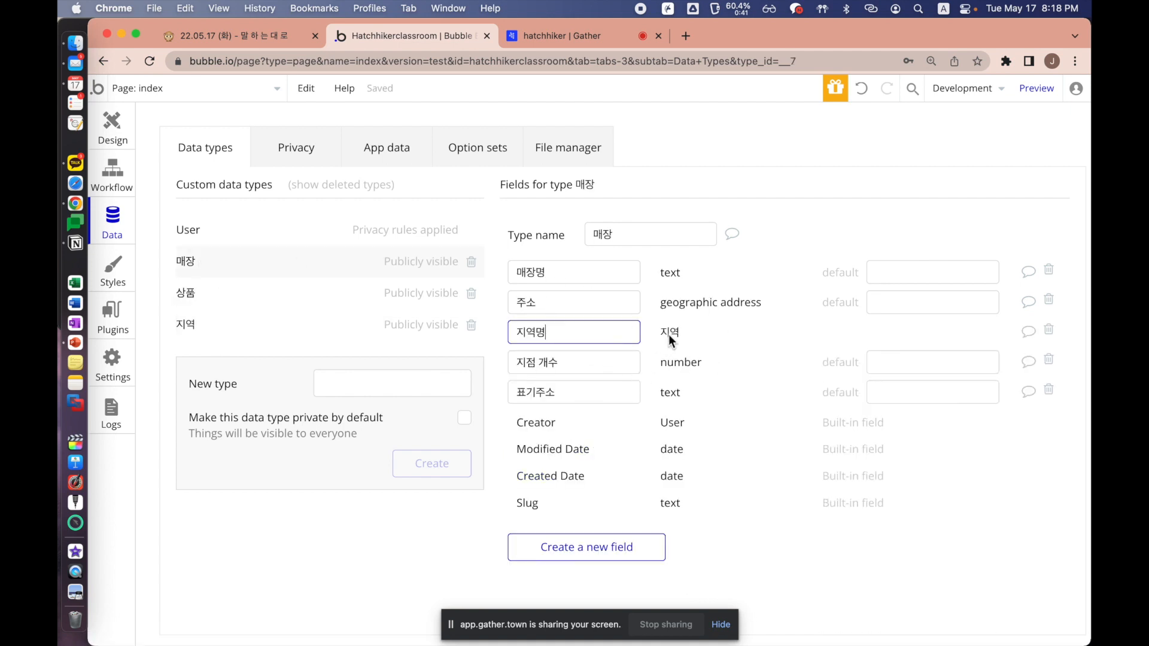
pyautogui.moveTo(616, 333); pyautogui.dragTo(505, 332)
pyautogui.click(654, 322)
pyautogui.click(267, 37)
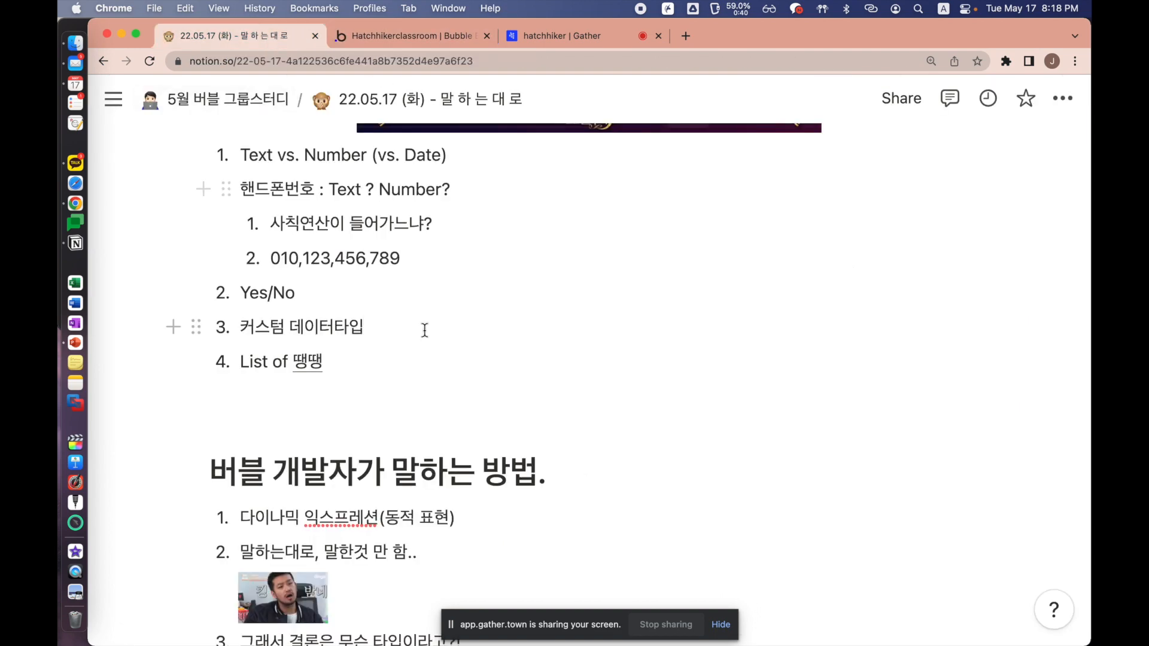
# Open the 22.05.16 (월) - D A T A notes from 5월 버블 그룹스터디 and review the DBDB DEEP pictures down to the data field form
pyautogui.scroll(10, 424, 331)
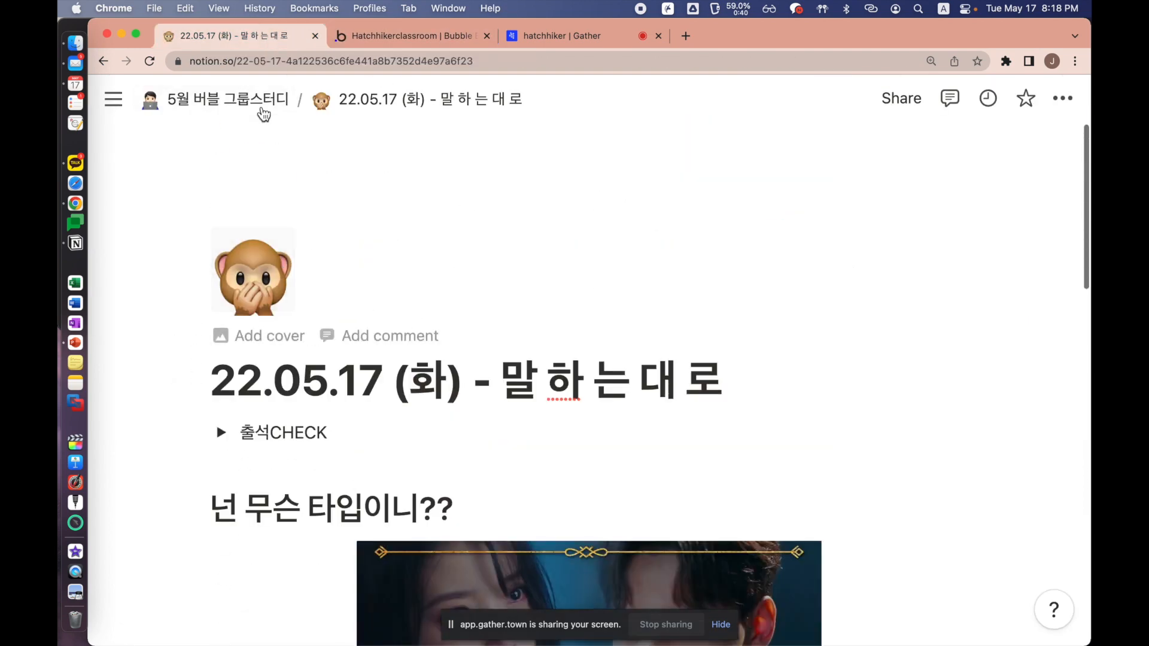
pyautogui.click(249, 106)
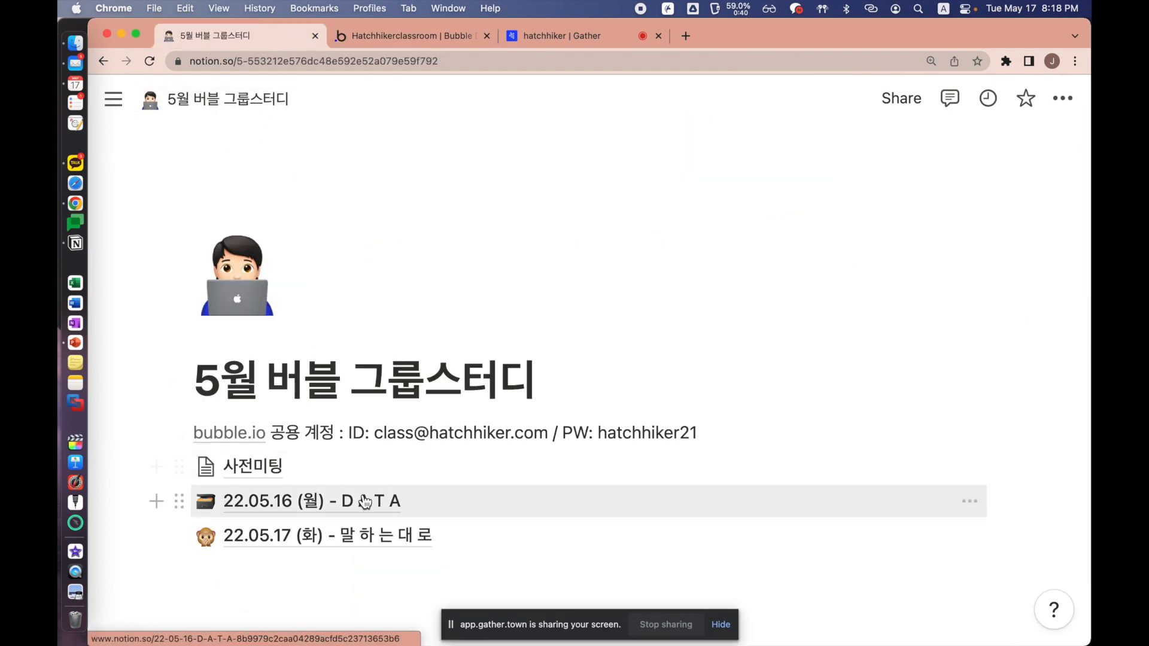
pyautogui.click(359, 454)
pyautogui.scroll(-15, 505, 407)
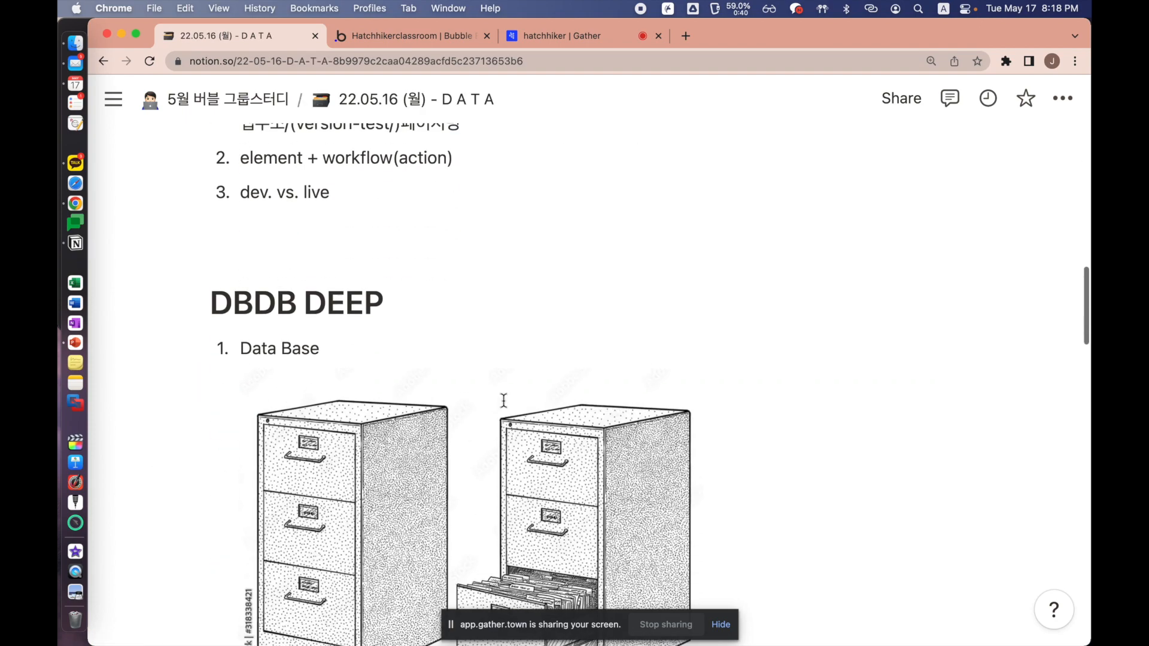
pyautogui.scroll(-3, 506, 407)
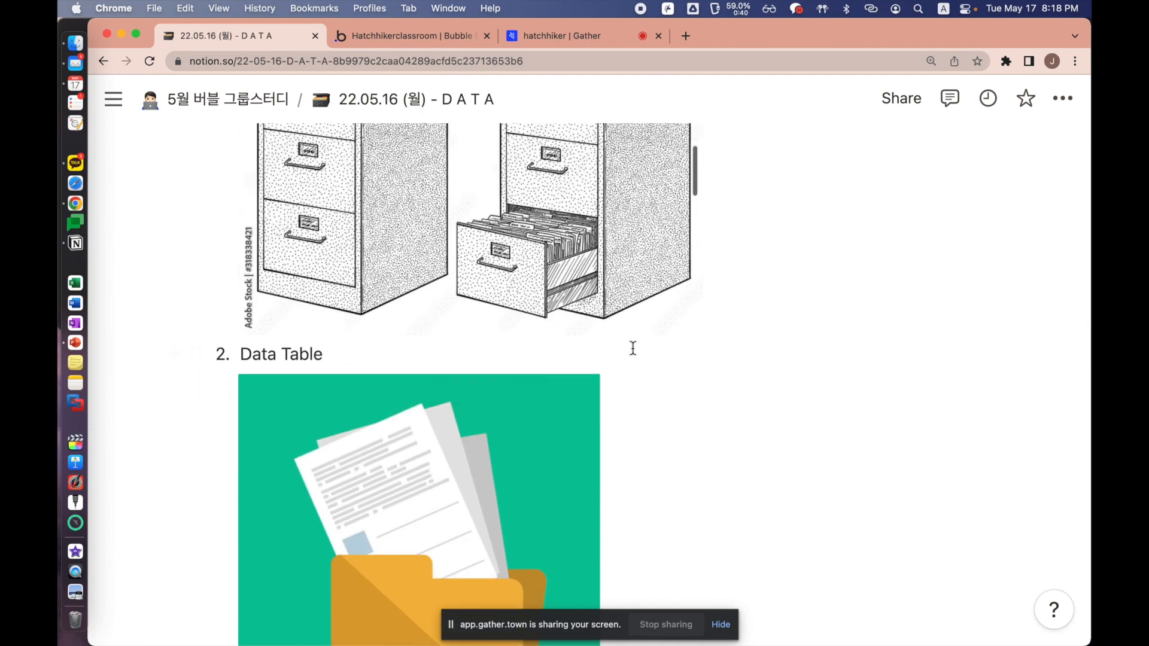
pyautogui.scroll(-7, 623, 429)
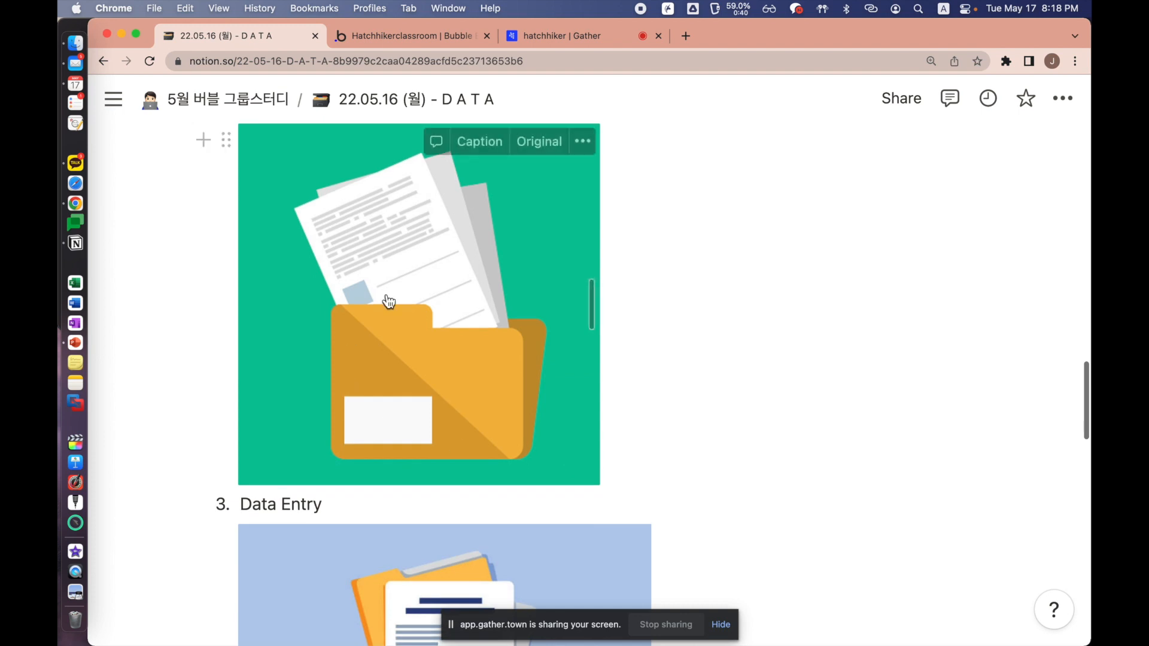
pyautogui.scroll(-15, 673, 459)
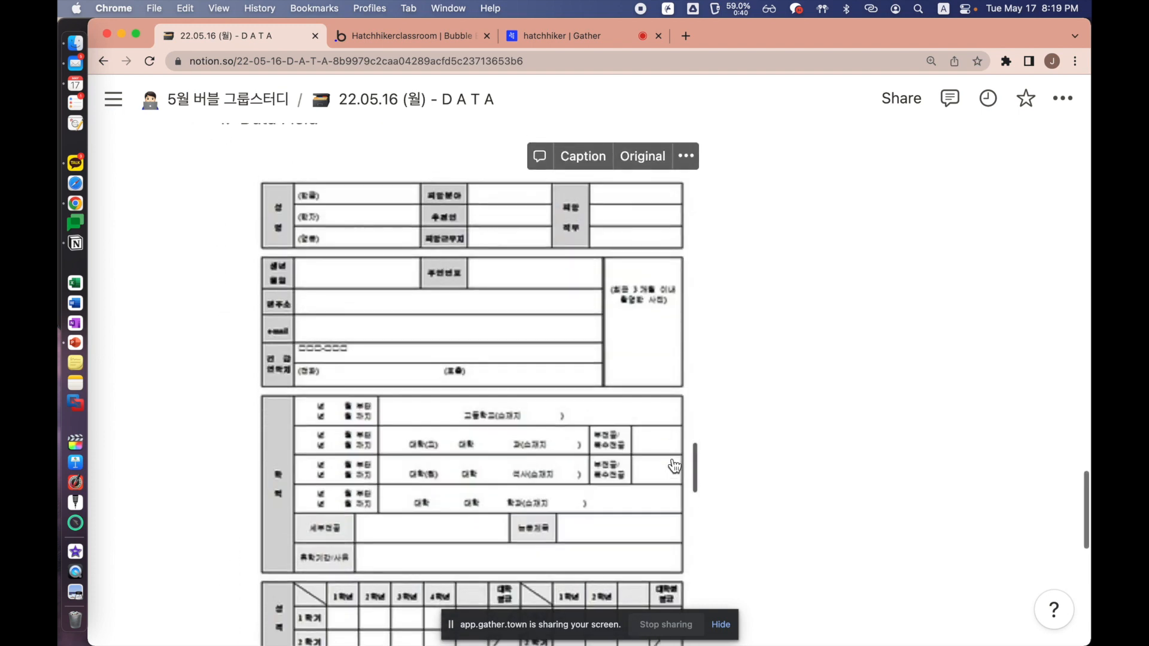
# Compare the blank data field form with the Data Table and Data Entry illustrations in the DATA notes
pyautogui.scroll(-3, 673, 465)
pyautogui.scroll(3, 673, 465)
pyautogui.scroll(-3, 674, 465)
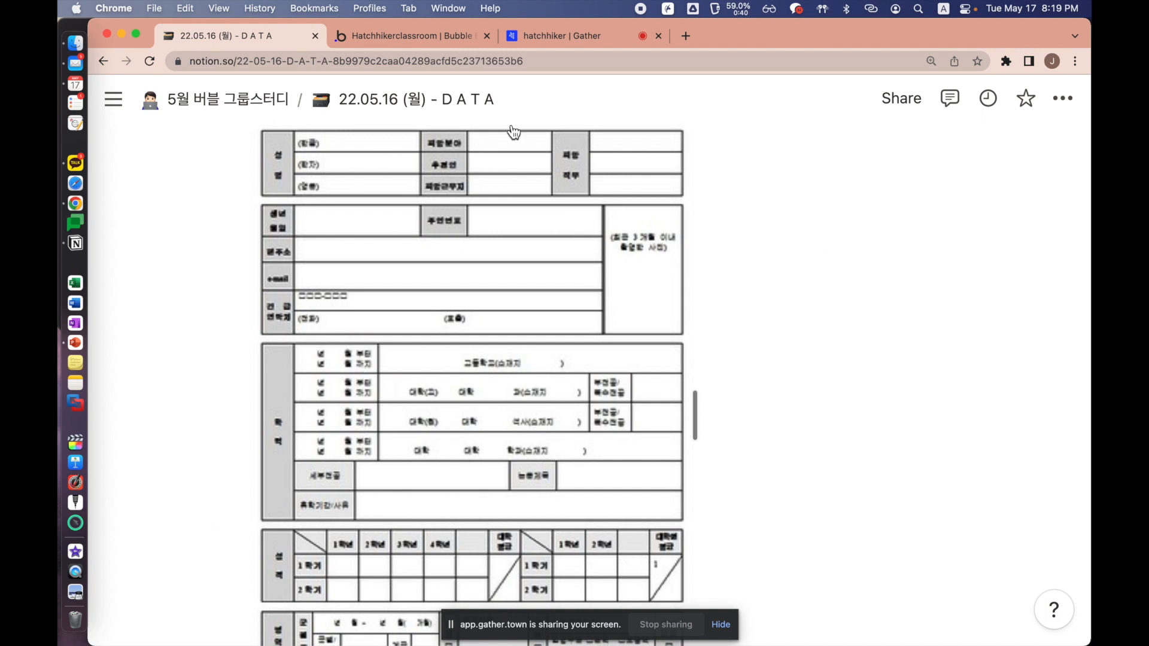
pyautogui.scroll(5, 411, 406)
pyautogui.scroll(4, 474, 263)
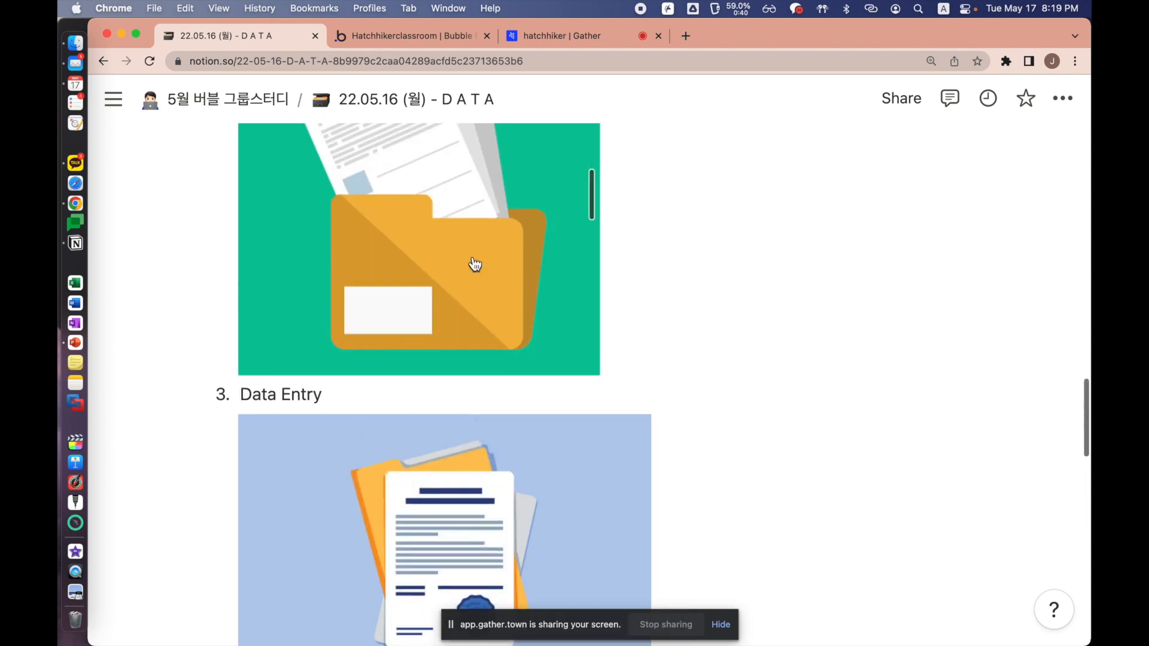
pyautogui.scroll(-10, 692, 385)
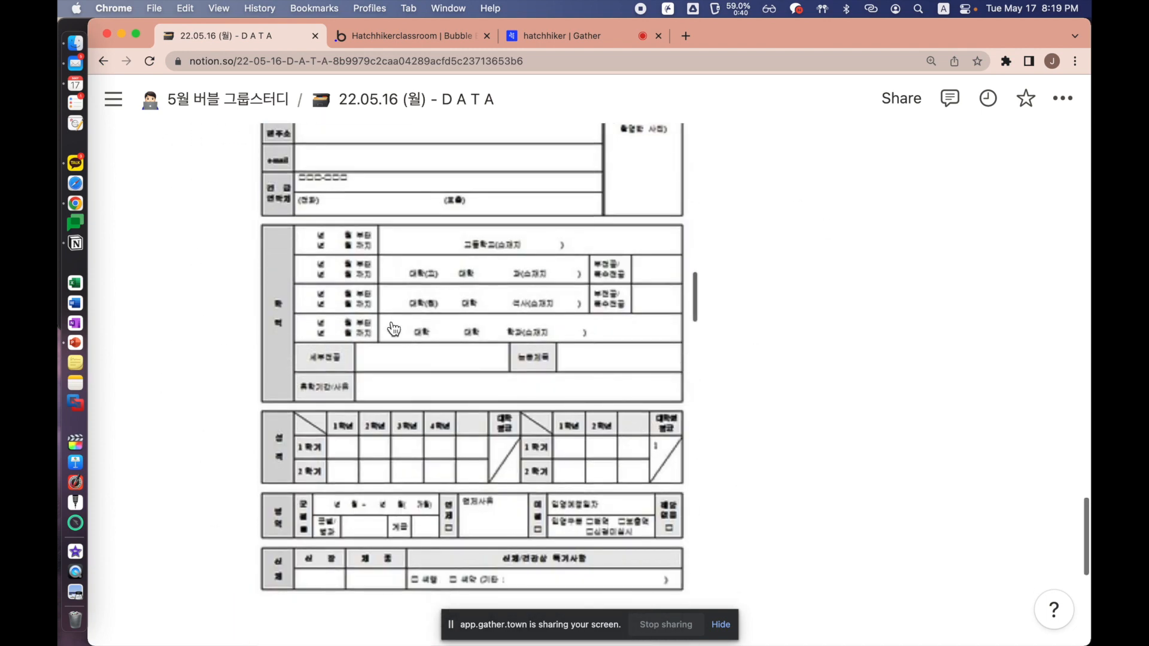
pyautogui.scroll(3, 327, 238)
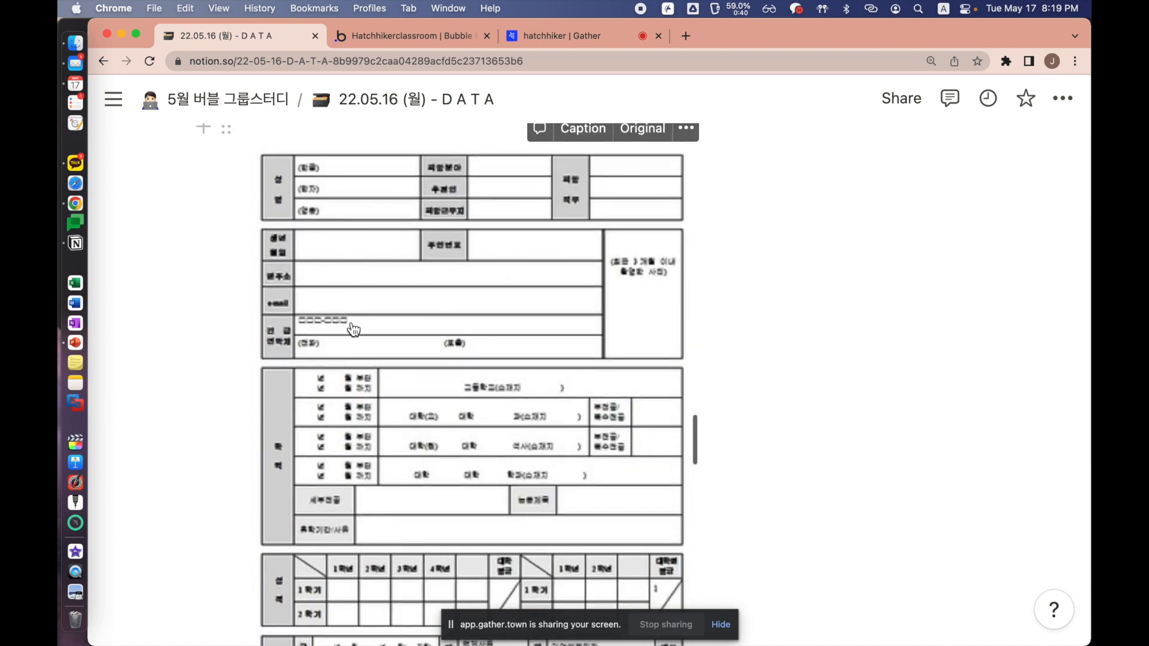
pyautogui.scroll(-2, 359, 341)
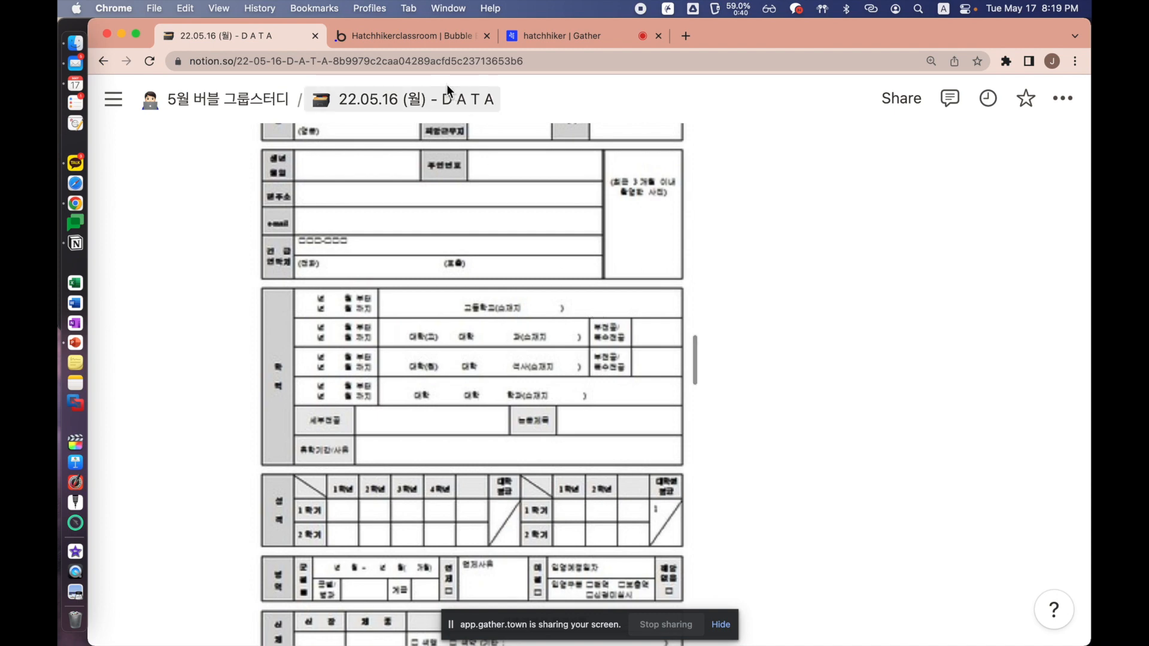
# Switch to Bubble and create a text field named 판매중인상품 on the 매장 data type
pyautogui.click(401, 36)
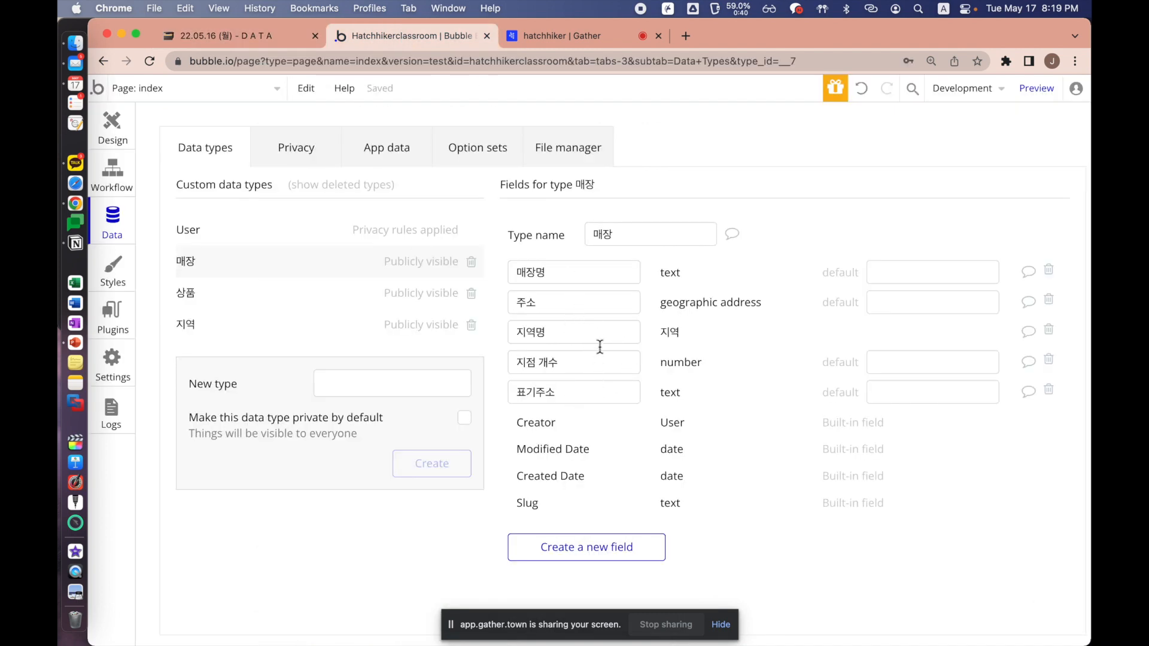
pyautogui.click(598, 548)
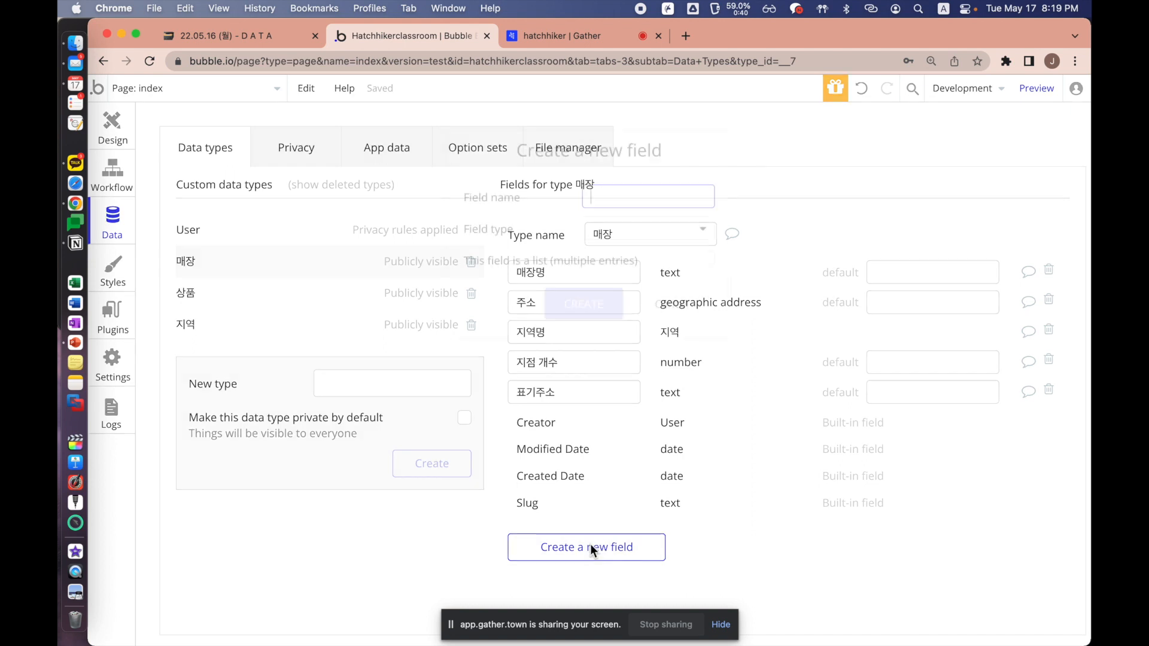
pyautogui.press('capslock')
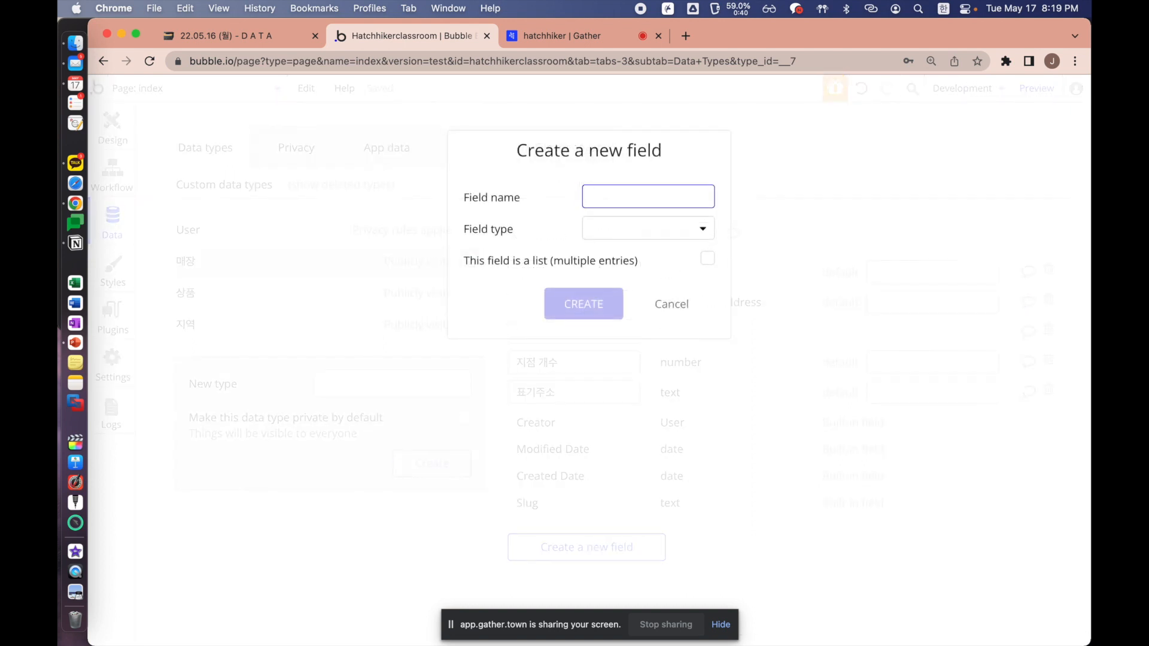
pyautogui.write('ㅍㅏㄴ매중인상품')
pyautogui.click(629, 228)
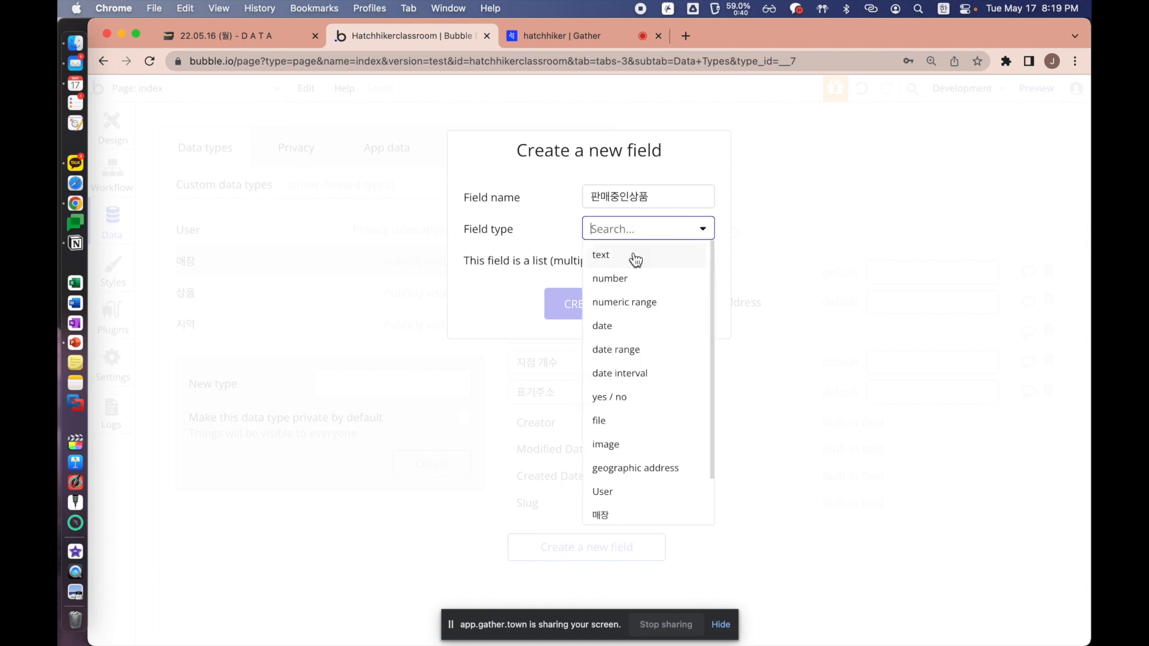
pyautogui.click(634, 256)
pyautogui.click(606, 315)
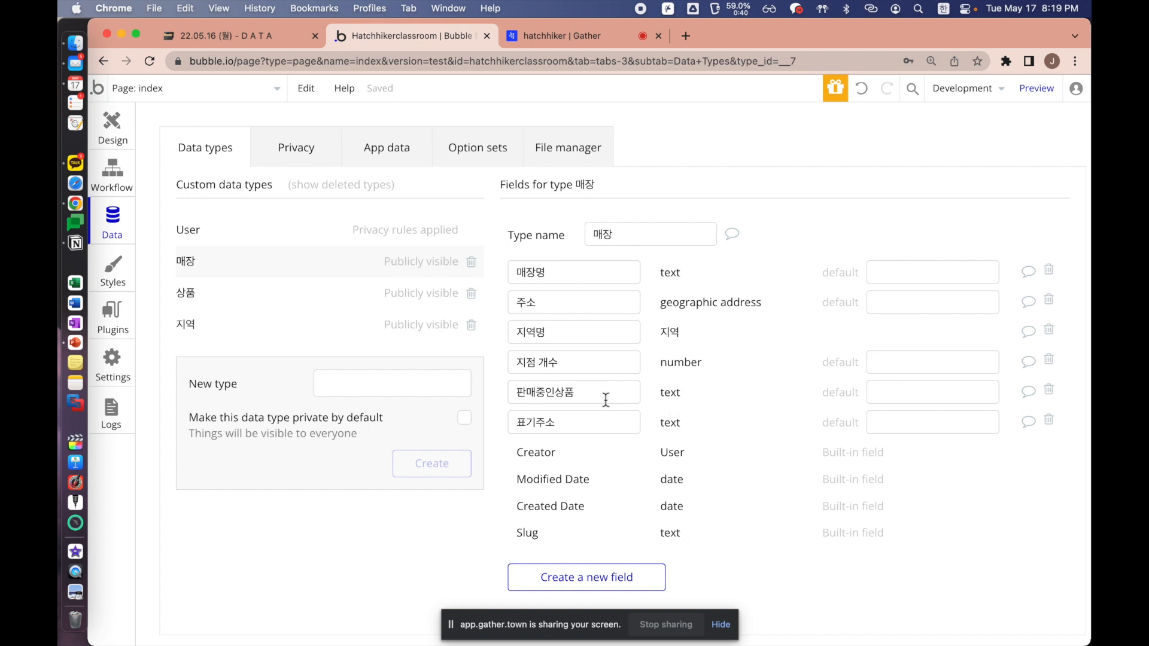
# Set 판매중인상품 of the 디지몬 편의점 entry in the 매장 app data to 피카츄빵,고오스빵 and save it
pyautogui.click(391, 144)
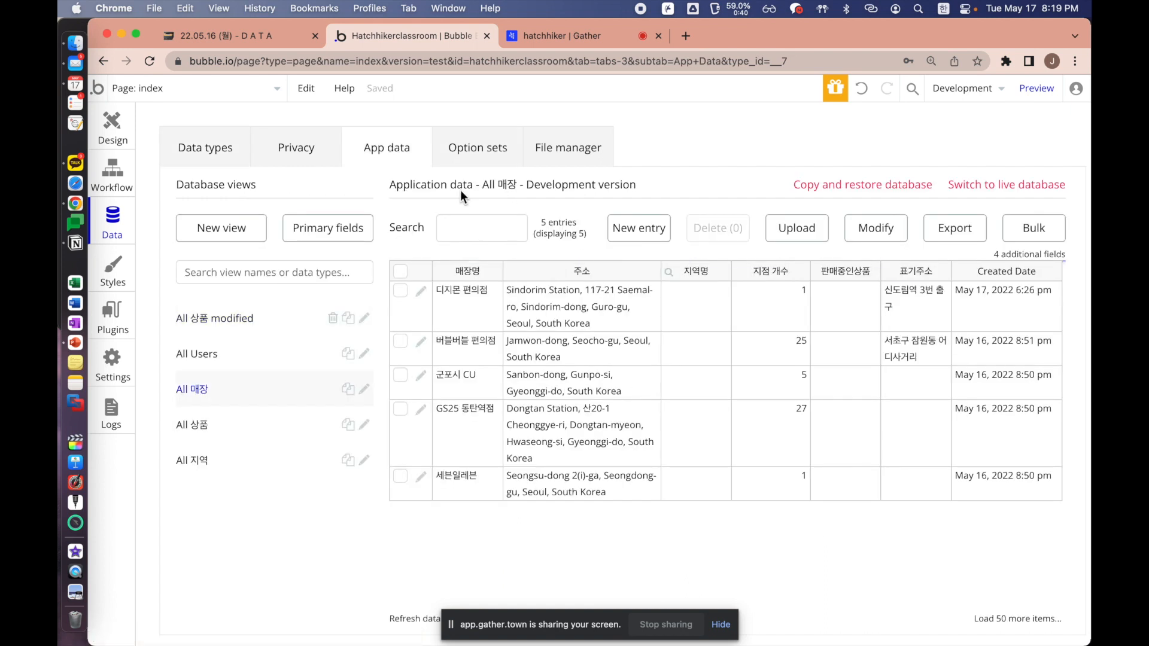
pyautogui.click(813, 316)
pyautogui.click(421, 291)
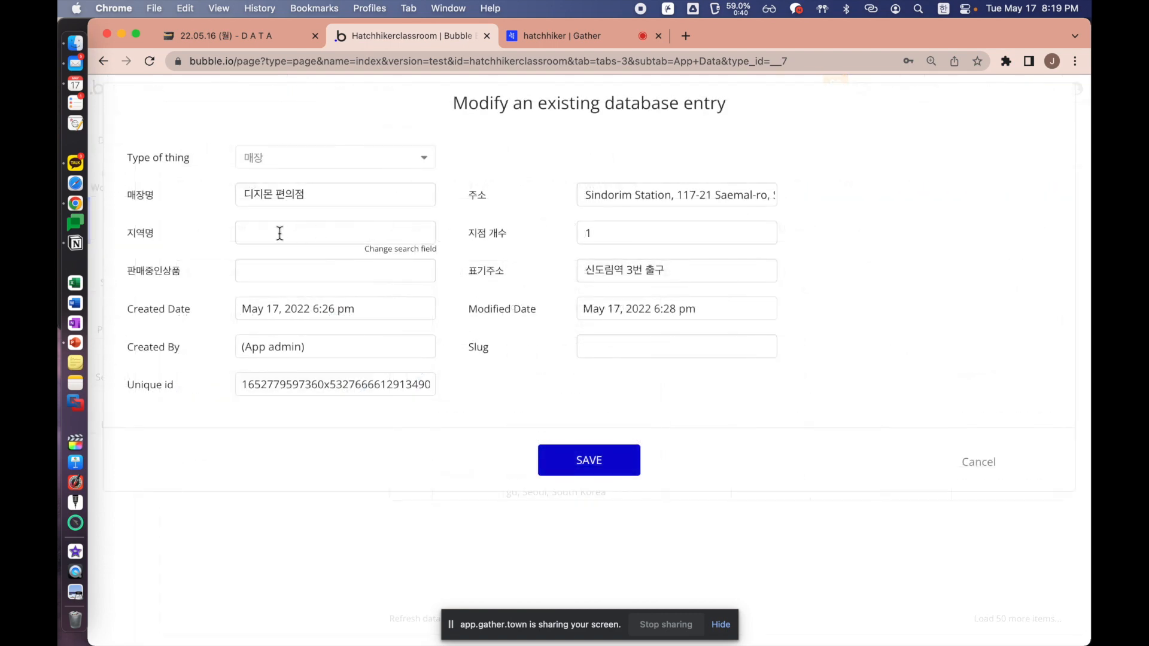
pyautogui.click(326, 273)
pyautogui.write('피카츄')
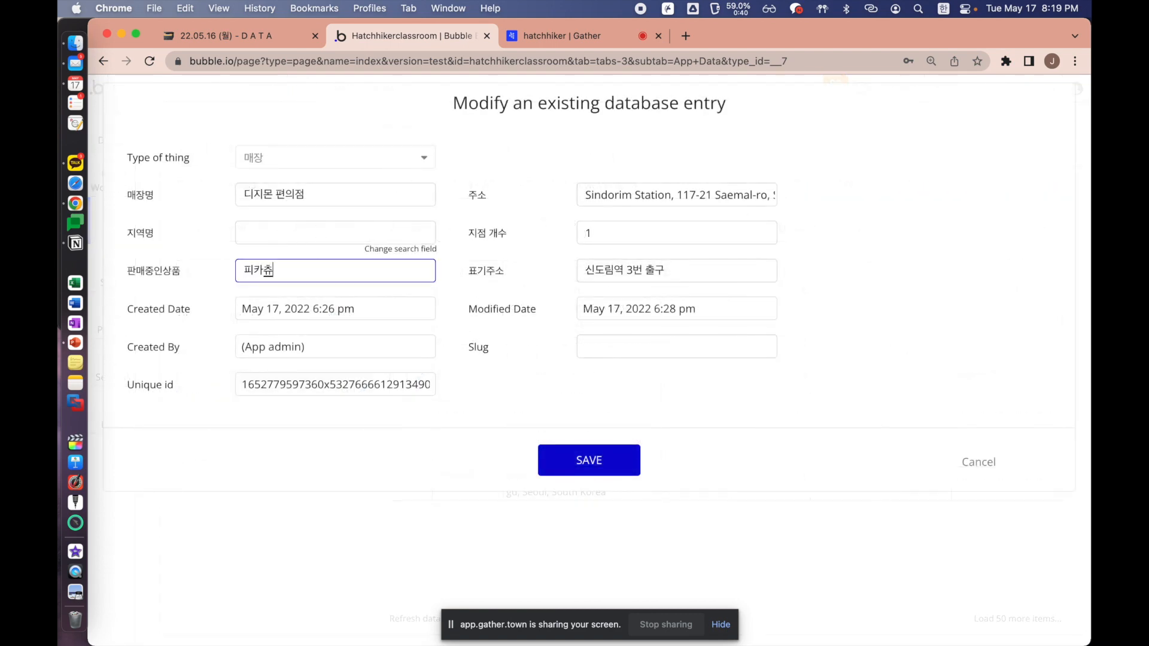
pyautogui.write('삐,고오스빵')
pyautogui.click(594, 458)
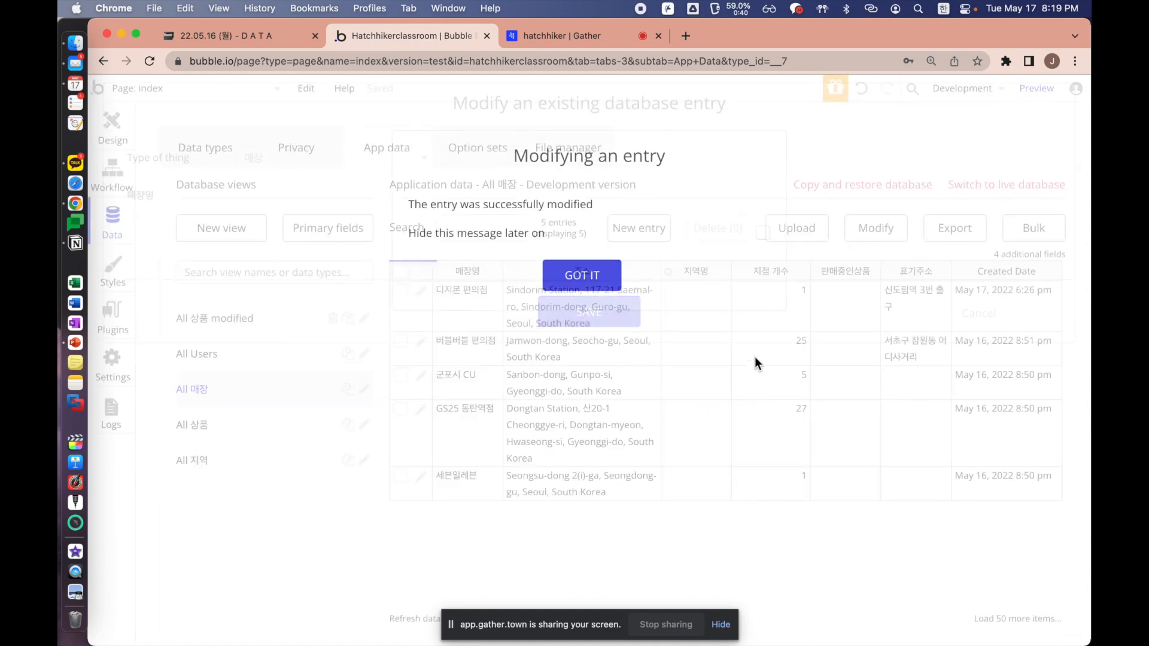
pyautogui.click(583, 275)
pyautogui.click(864, 317)
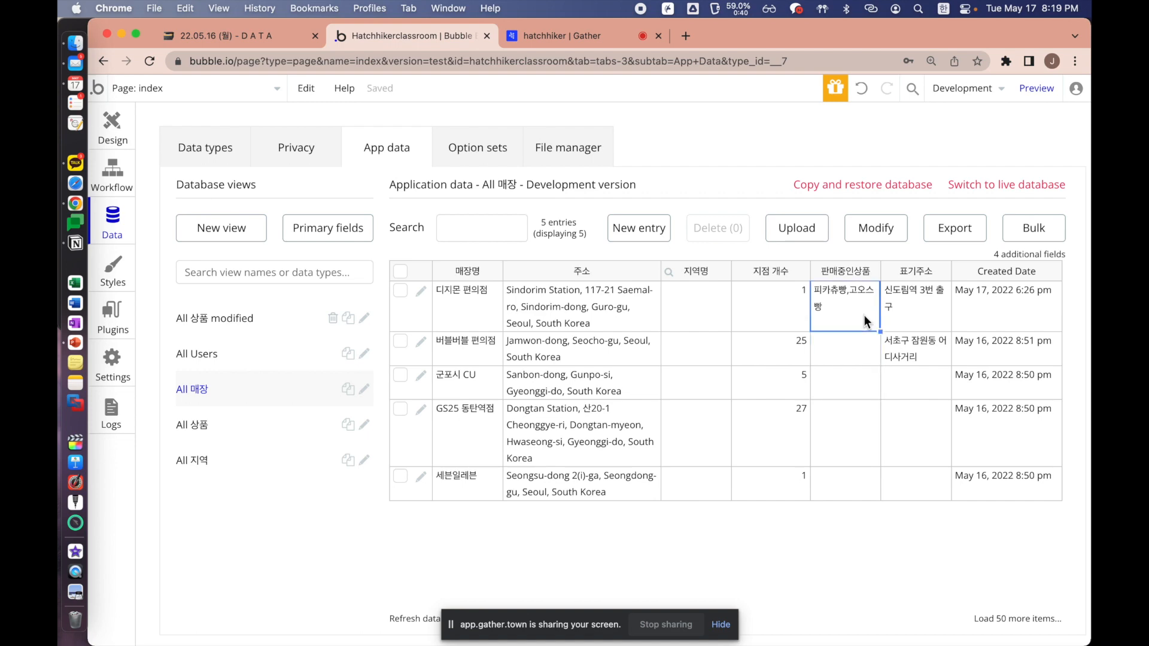
# Set 판매중인상품 of the 버블버블 편의점 entry to 파이리빵, 피카츄빵 and save it
pyautogui.click(858, 343)
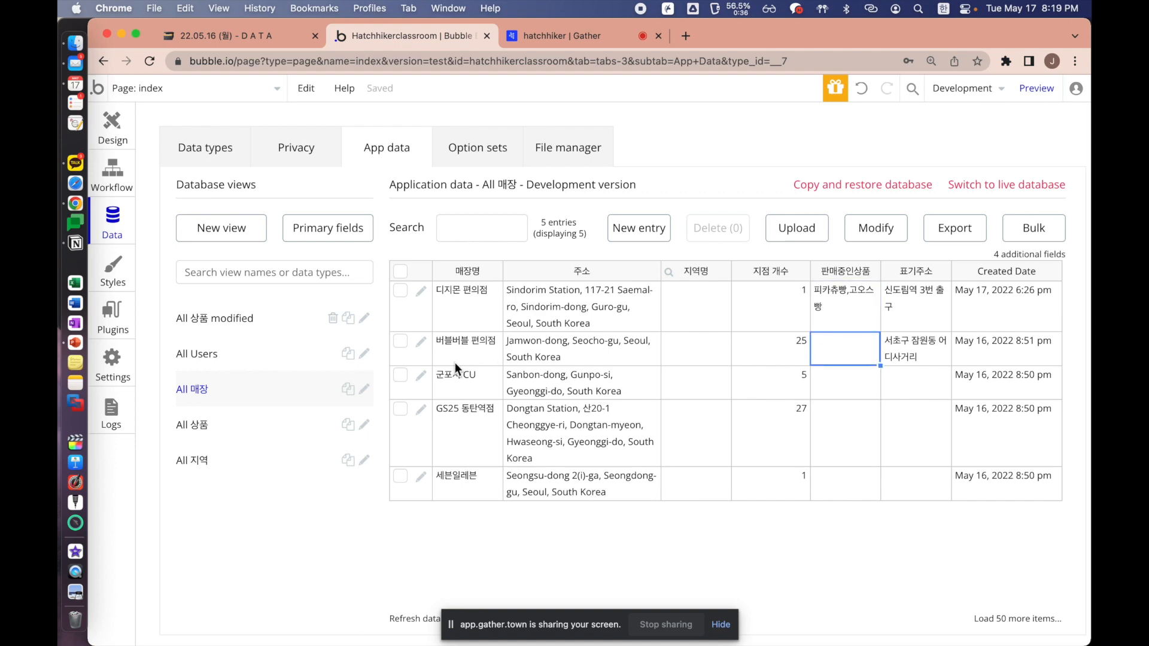
pyautogui.click(421, 341)
pyautogui.click(321, 270)
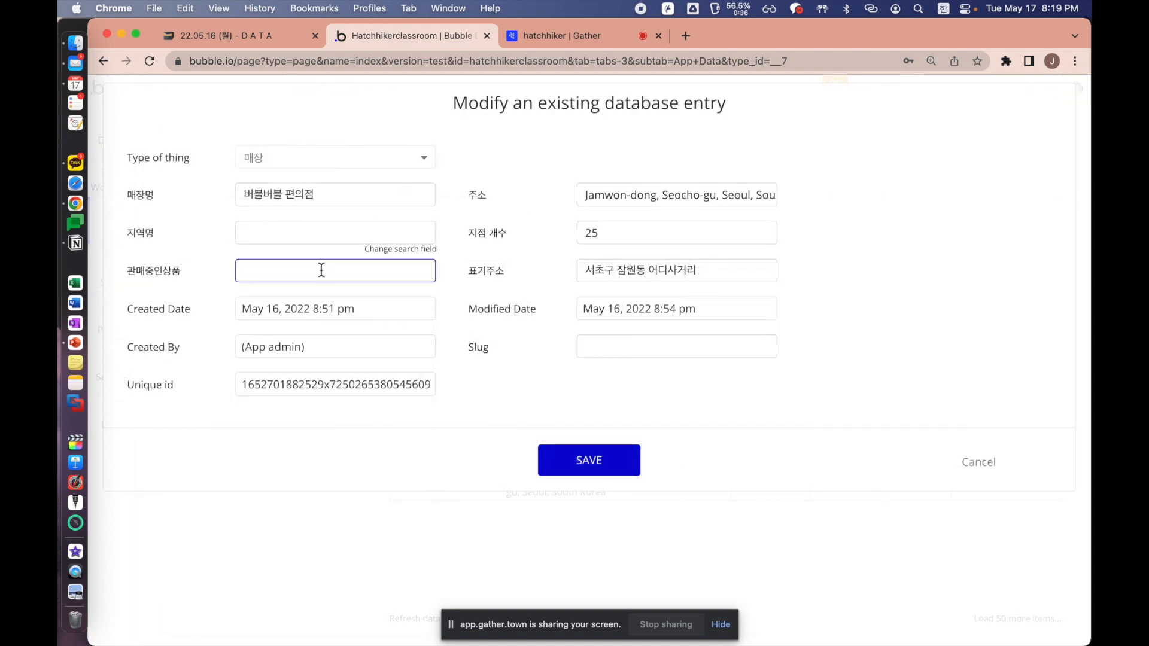
pyautogui.write('파이리ㅃㅏㅇ, 피카츄')
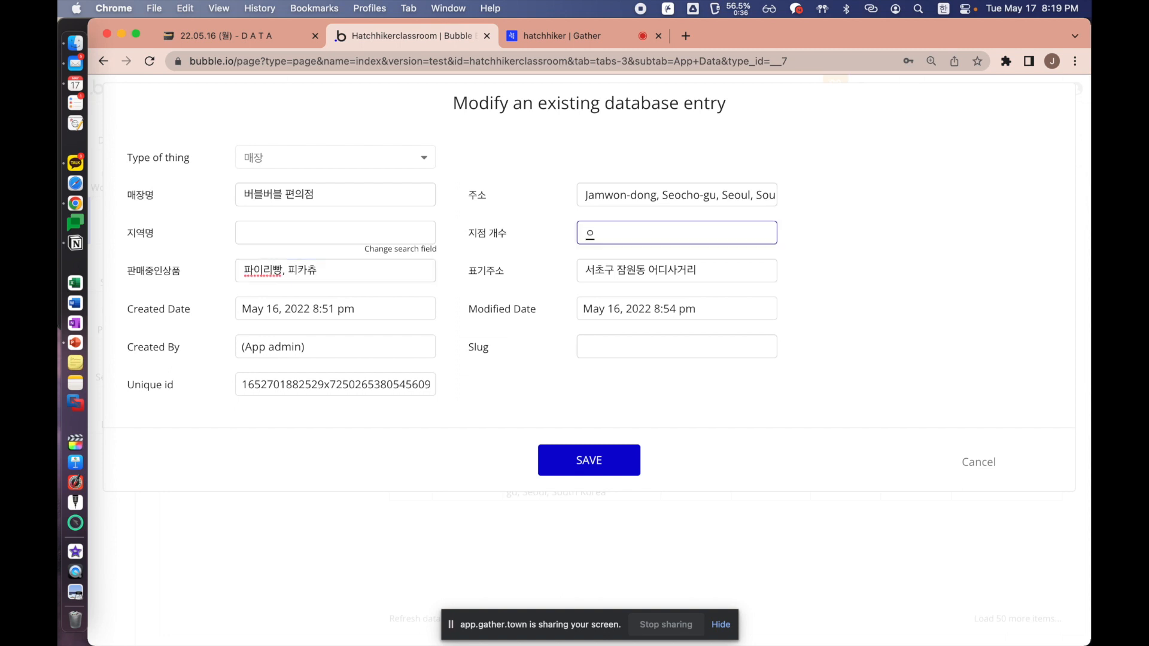
pyautogui.click(320, 270)
pyautogui.write('빵')
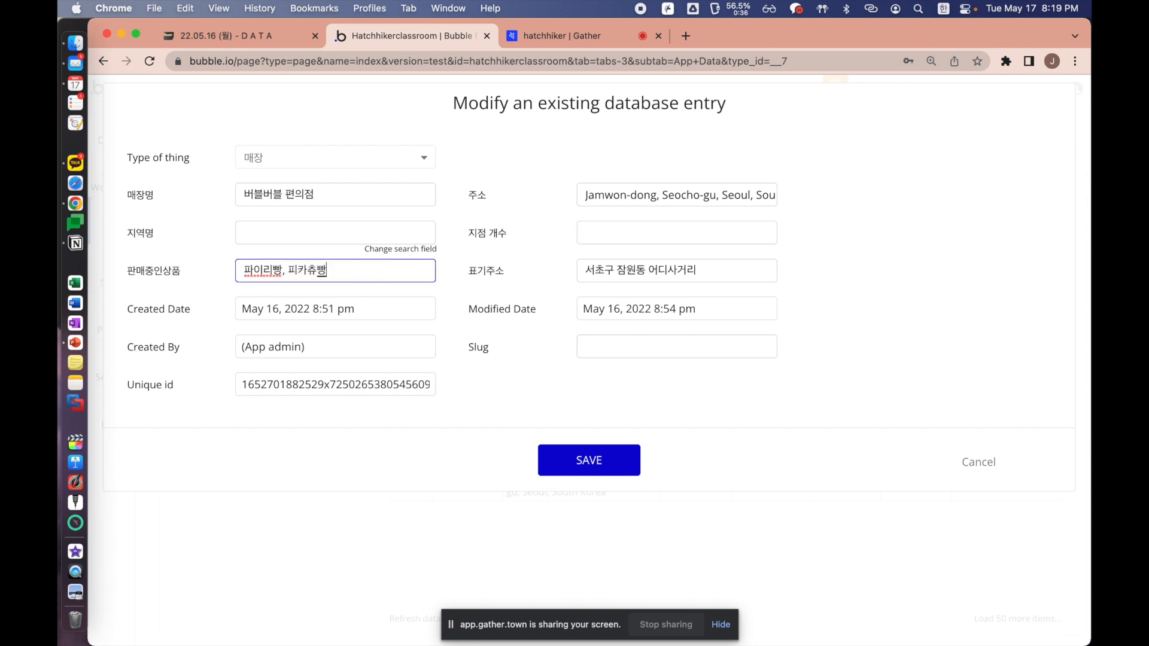
pyautogui.click(567, 460)
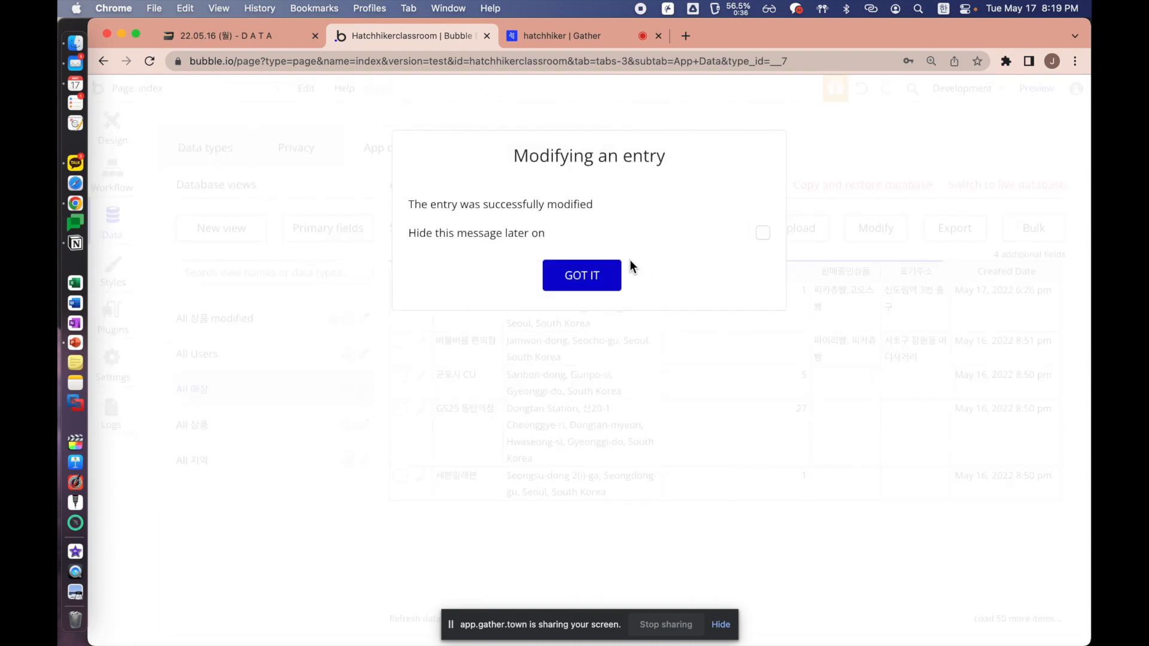
pyautogui.click(611, 269)
pyautogui.click(831, 362)
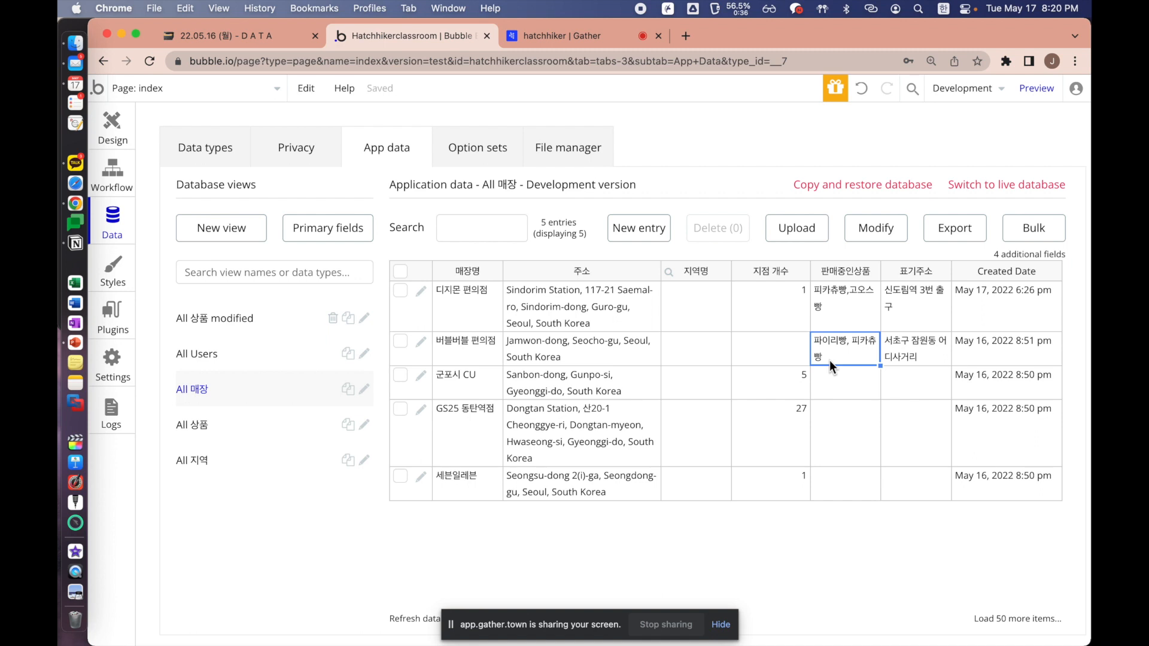
# Compare the 상품 data type with 매장, looking at the app data entries and the field definitions of both
pyautogui.click(229, 424)
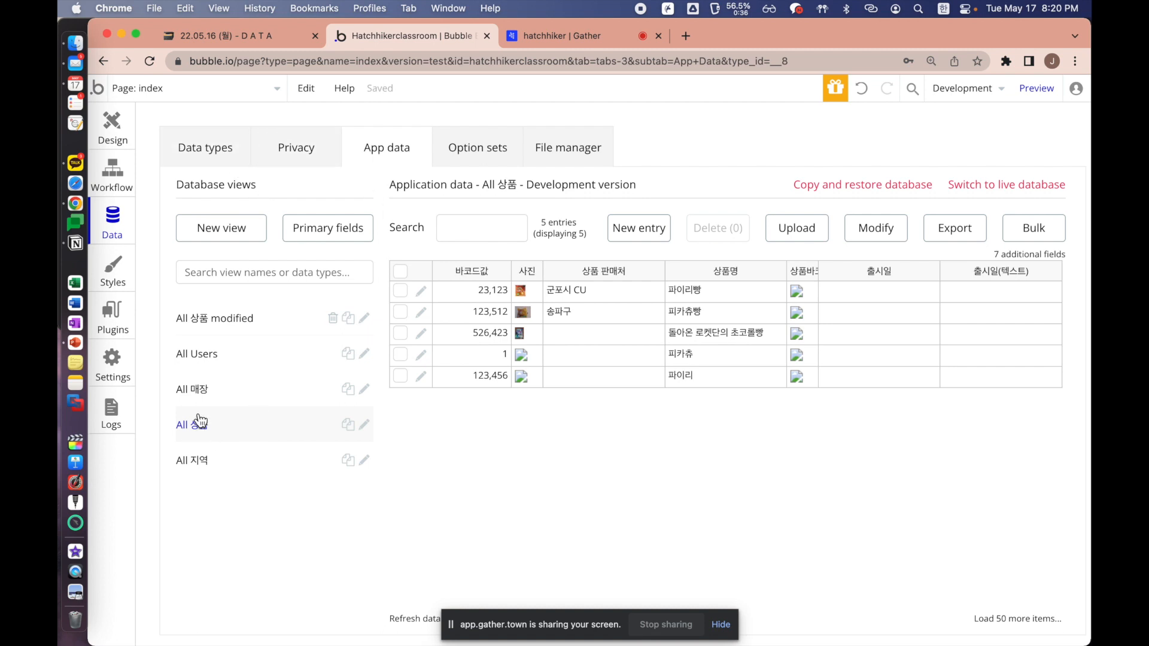
pyautogui.click(222, 400)
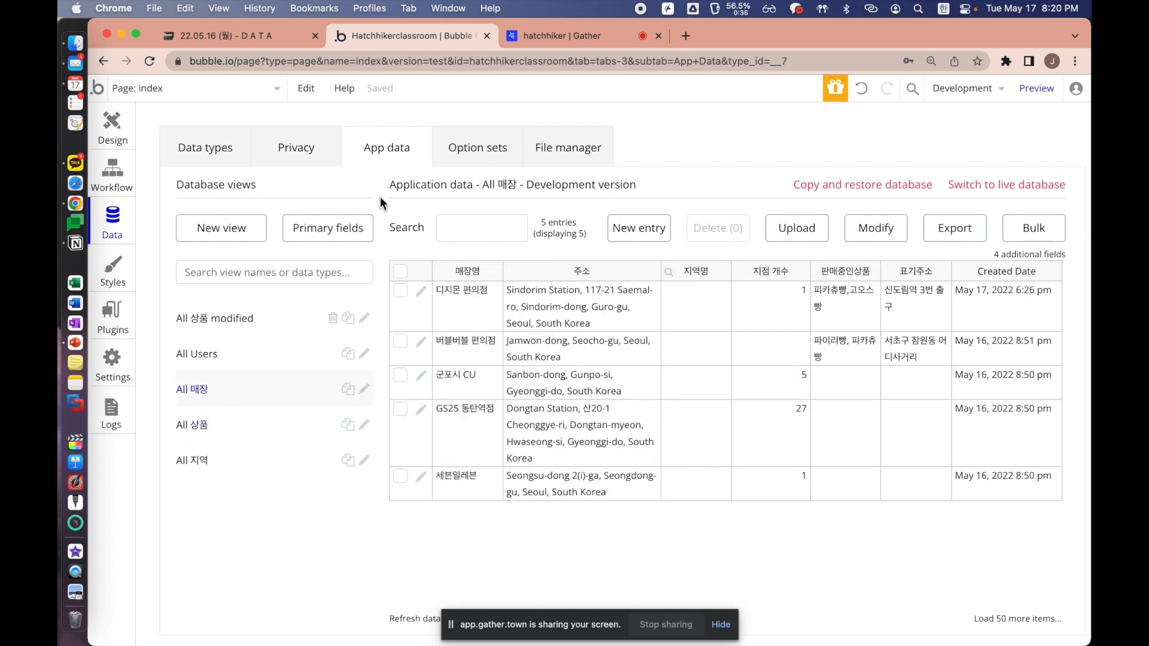
pyautogui.click(220, 154)
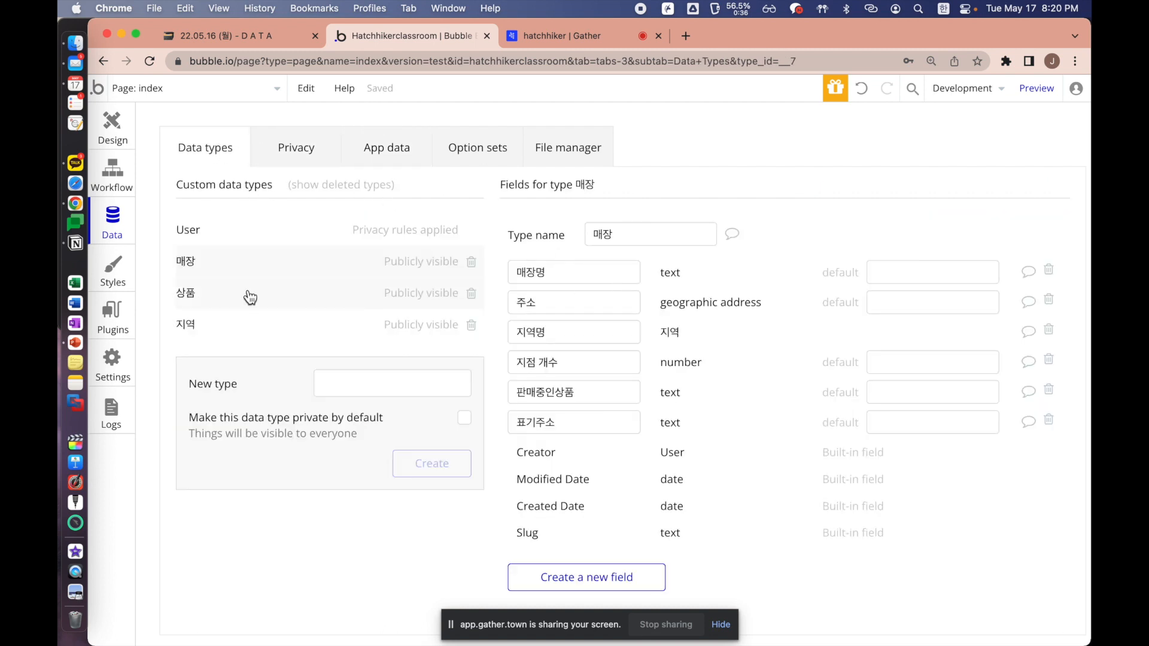
pyautogui.click(206, 295)
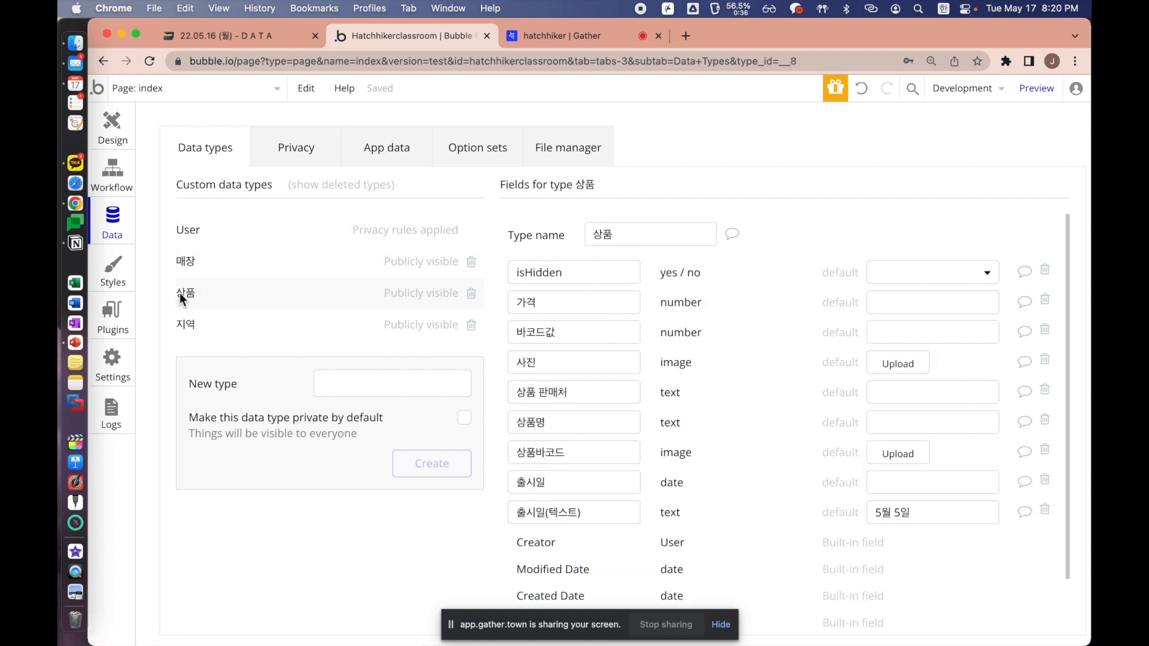
pyautogui.click(195, 271)
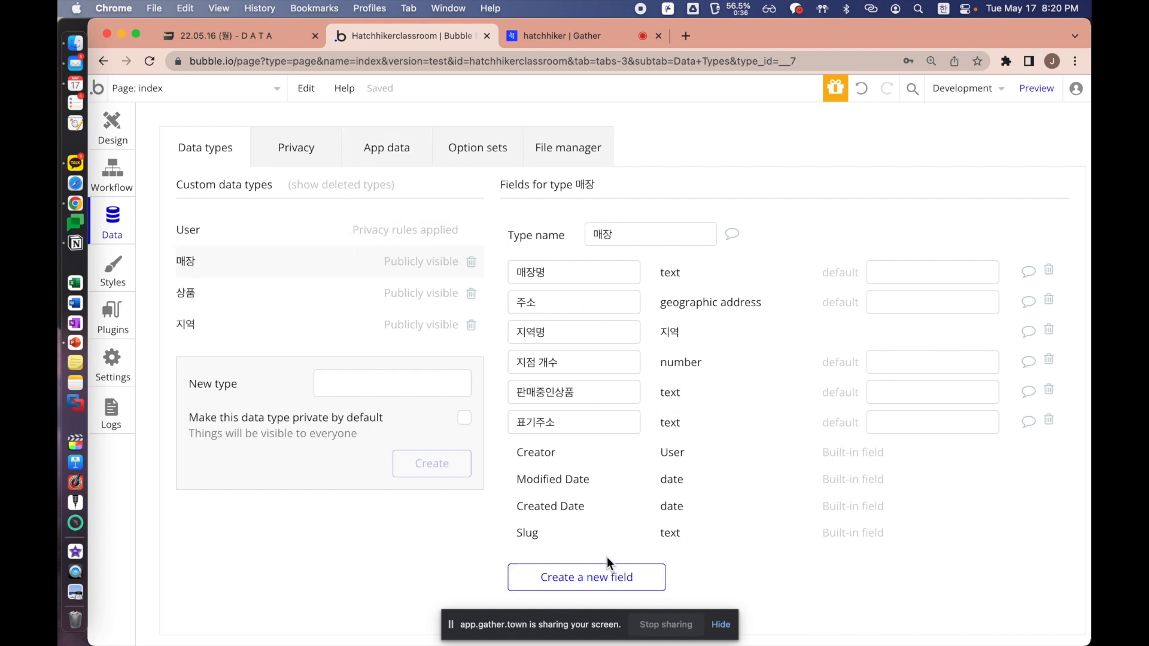
pyautogui.click(605, 575)
pyautogui.write('ㄷ')
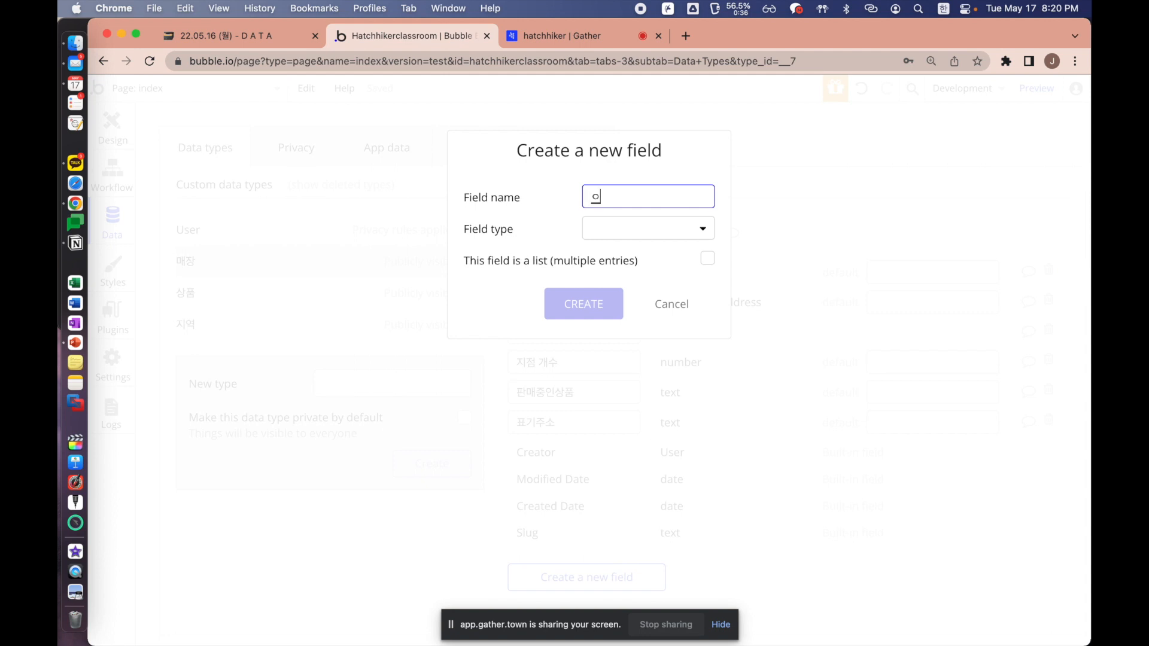
pyautogui.press('BackSpace')
pyautogui.press('Escape')
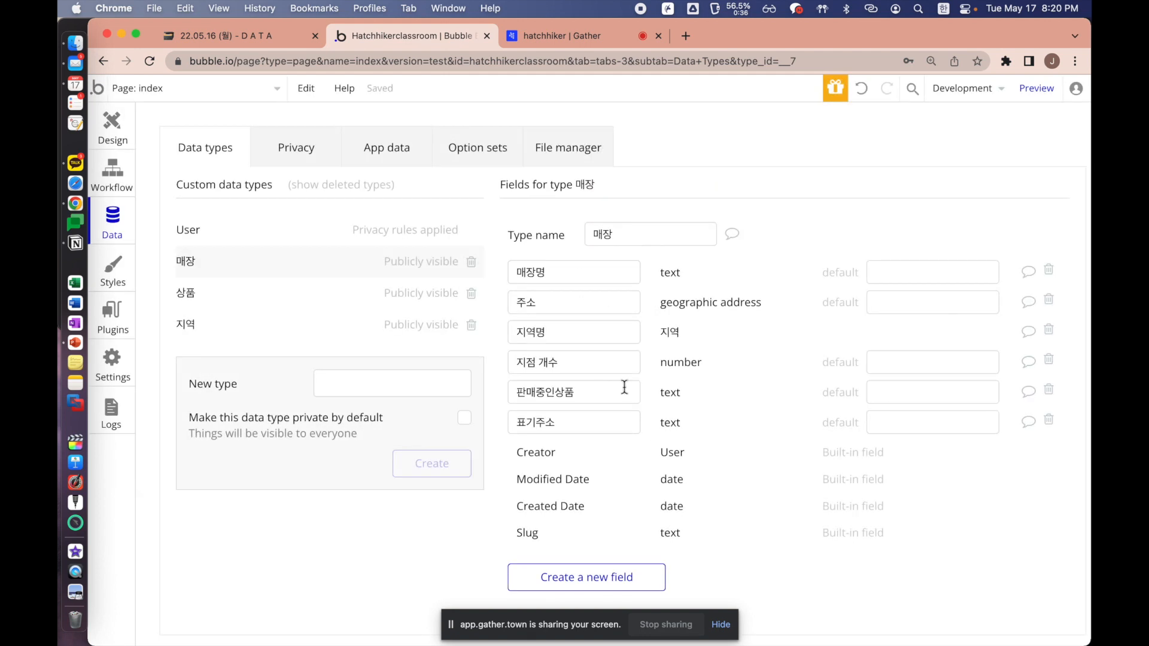
# Create a field named 판매상품 of type 상품 on the 매장 data type
pyautogui.click(592, 579)
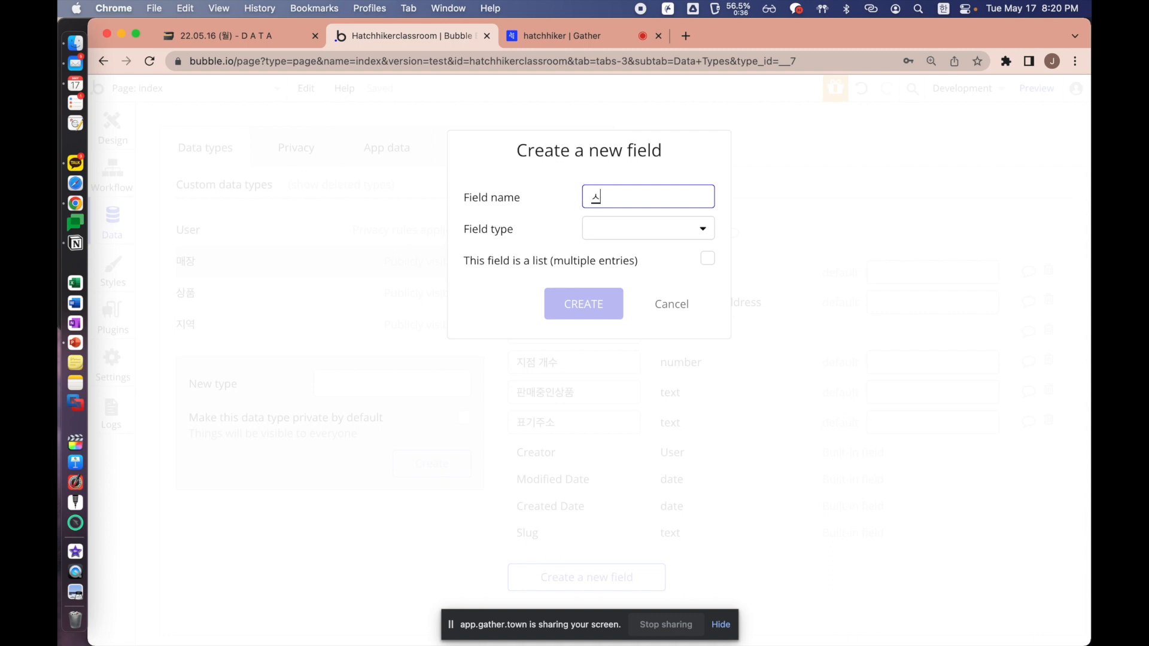
pyautogui.write('ㅏㅇㅍㅜㅁ')
pyautogui.click(590, 197)
pyautogui.write('판매')
pyautogui.press('Right')
pyautogui.press('Right')
pyautogui.click(623, 239)
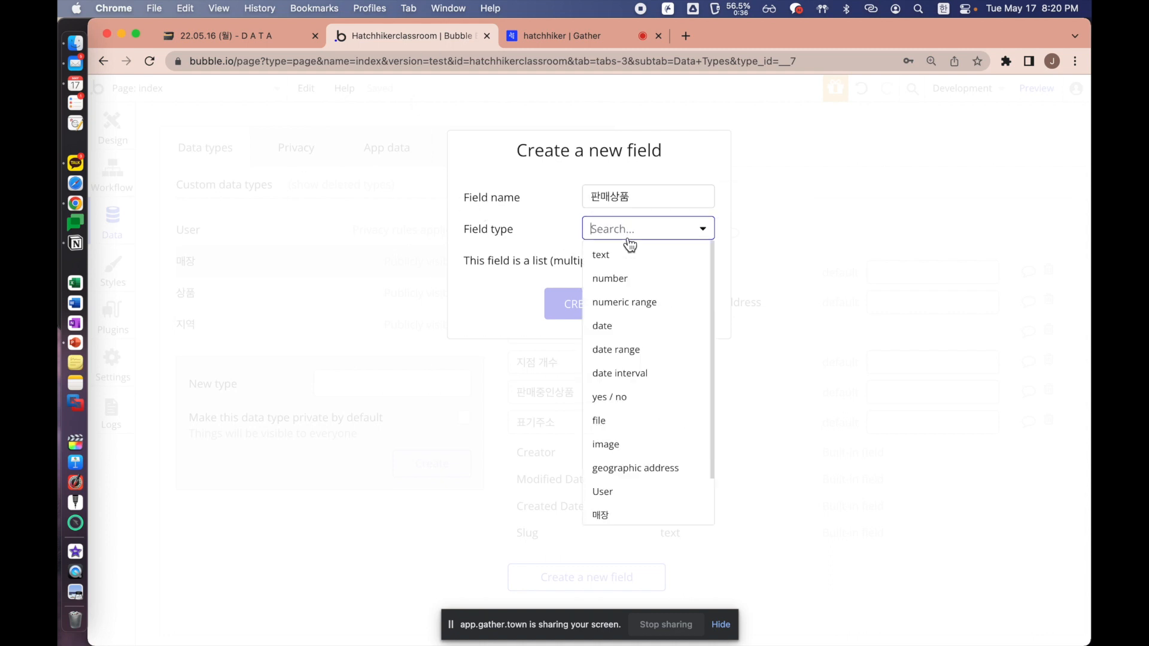
pyautogui.scroll(-1, 666, 510)
pyautogui.scroll(-1, 666, 511)
pyautogui.click(612, 490)
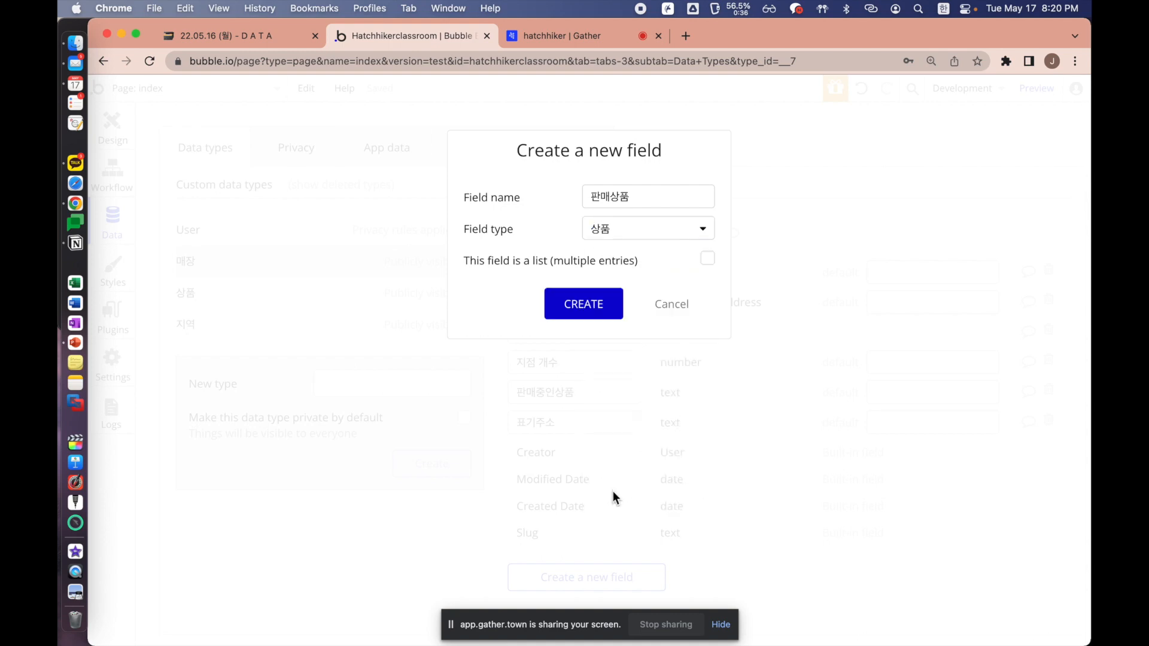
pyautogui.click(572, 304)
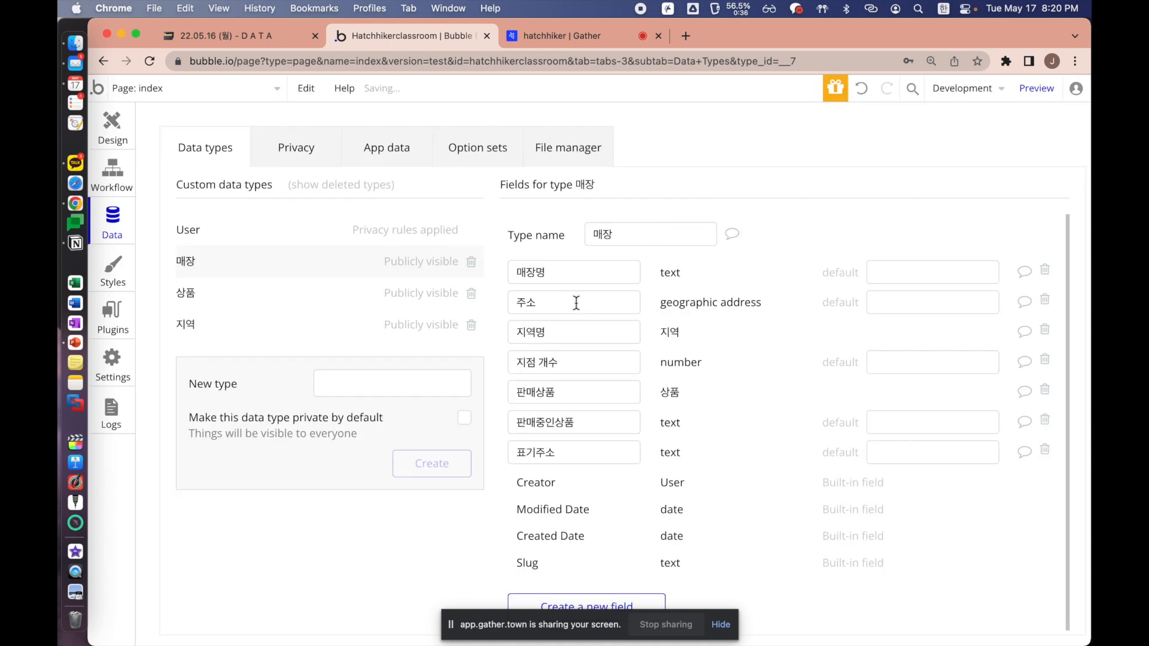
pyautogui.click(546, 390)
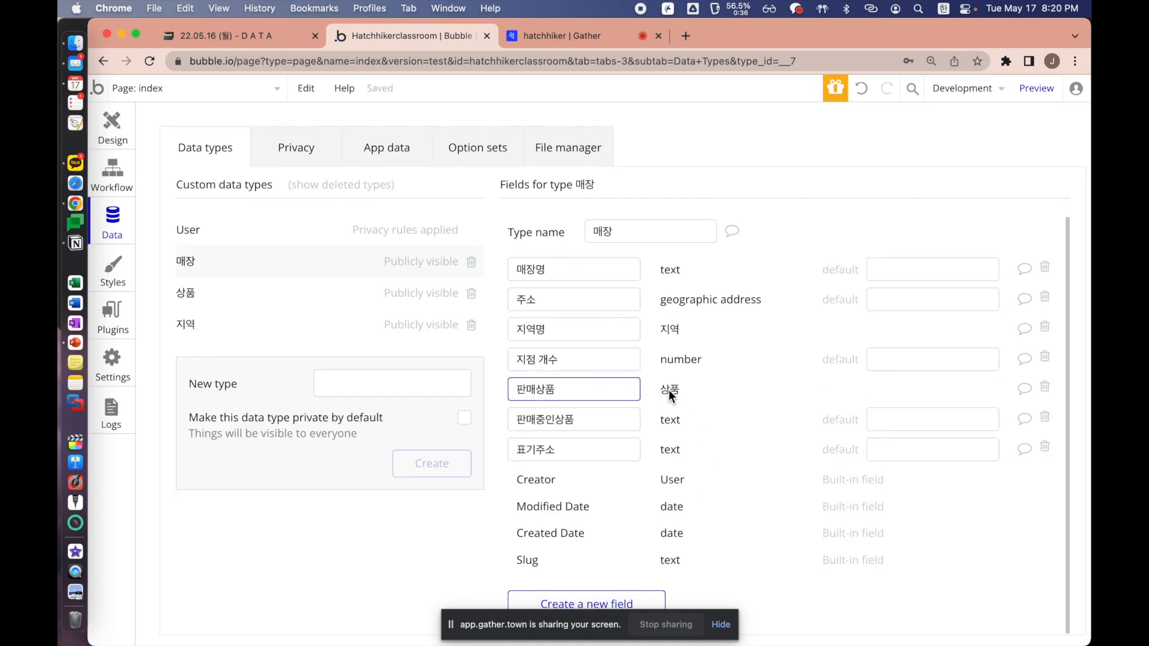
# Try to set 판매상품 of the 디지몬 편의점 entry in the 매장 app data to 피카츄빵, and cancel the edit
pyautogui.click(380, 148)
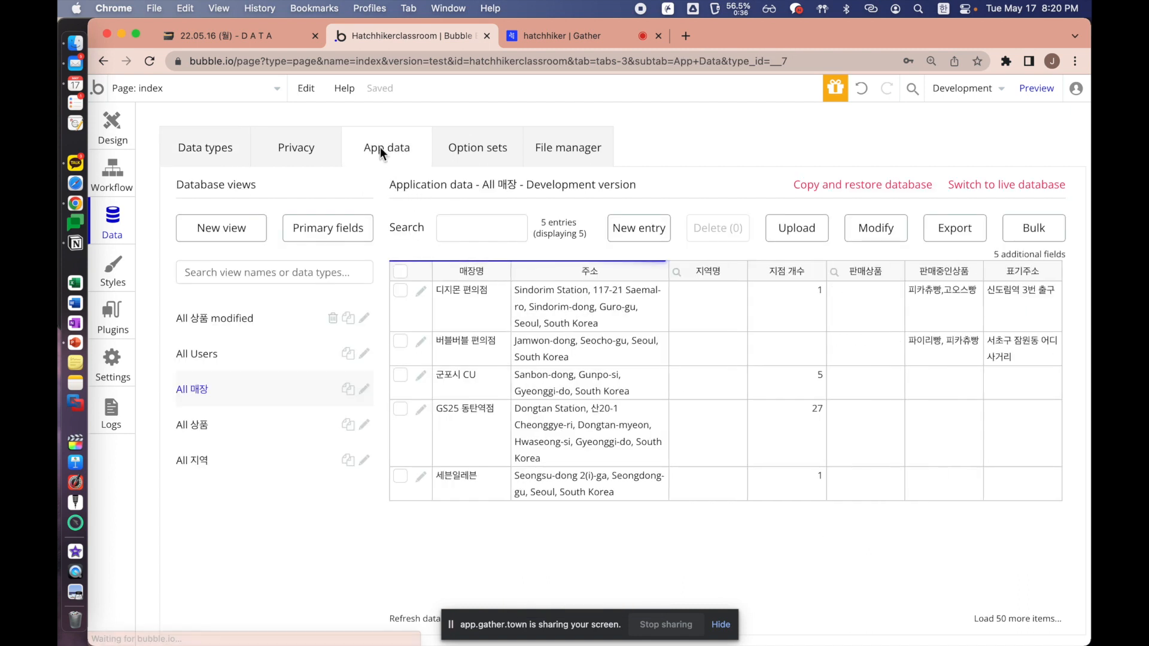
pyautogui.click(718, 314)
pyautogui.click(891, 315)
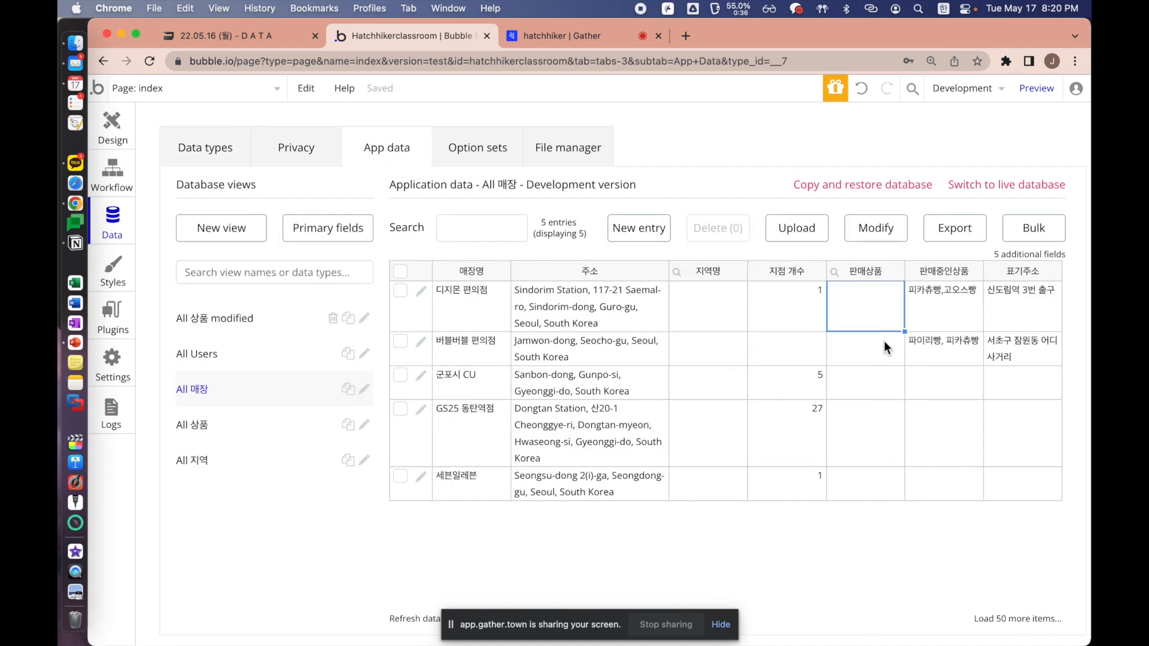
pyautogui.click(418, 294)
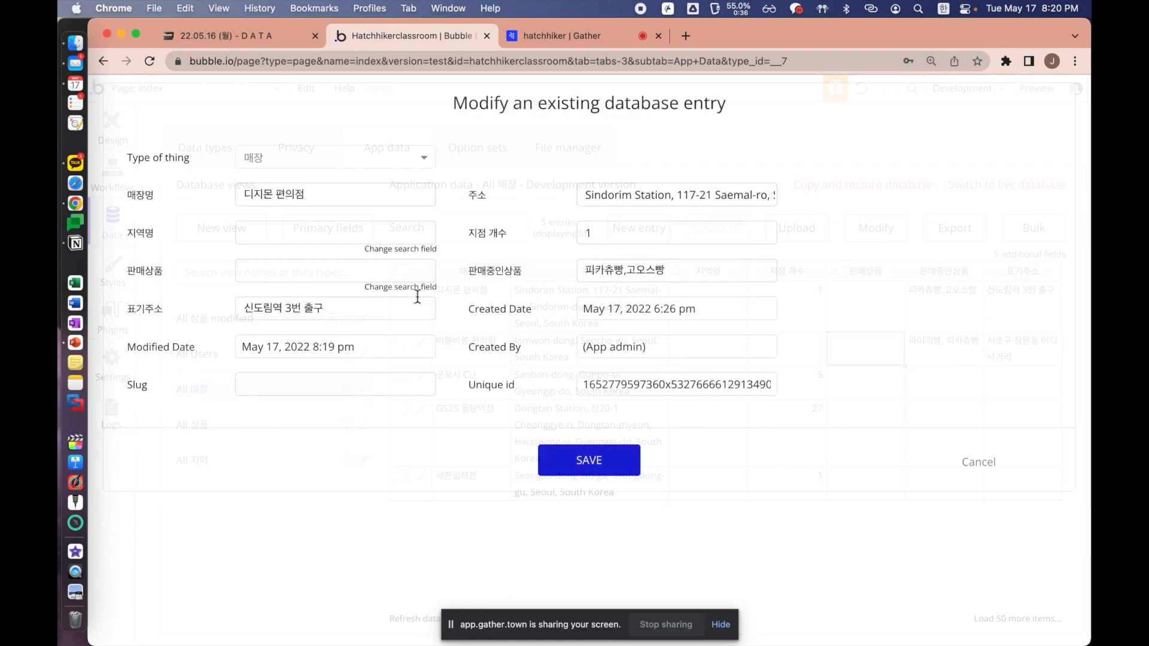
pyautogui.click(335, 267)
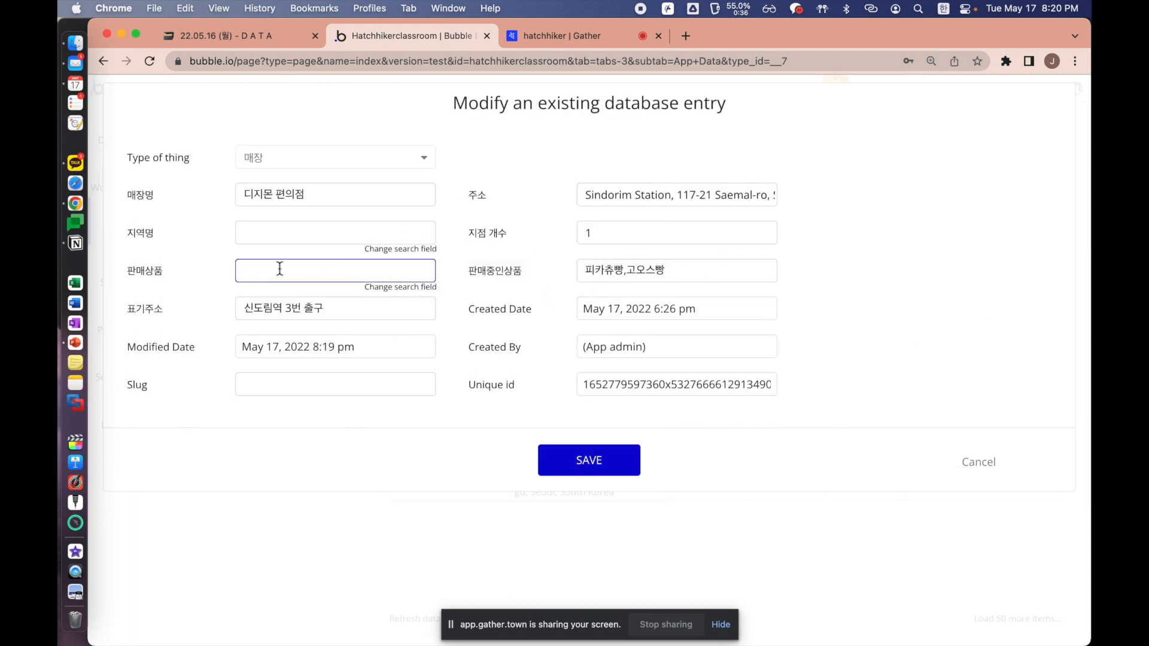
pyautogui.write('피카츄빠')
pyautogui.click(483, 312)
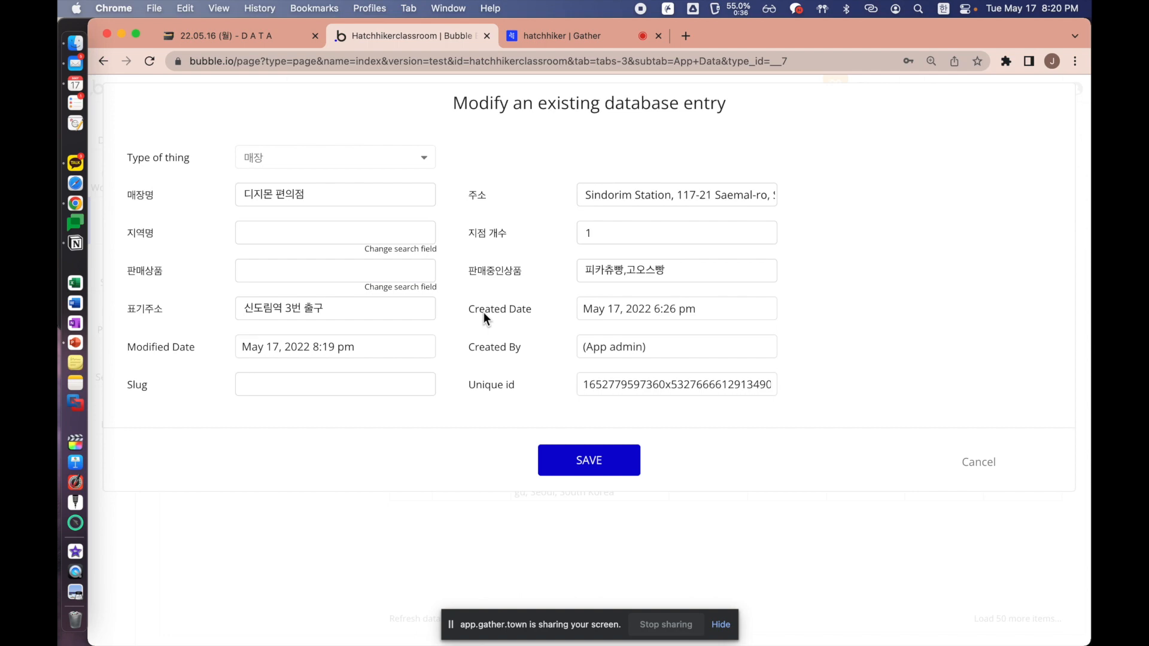
pyautogui.click(980, 464)
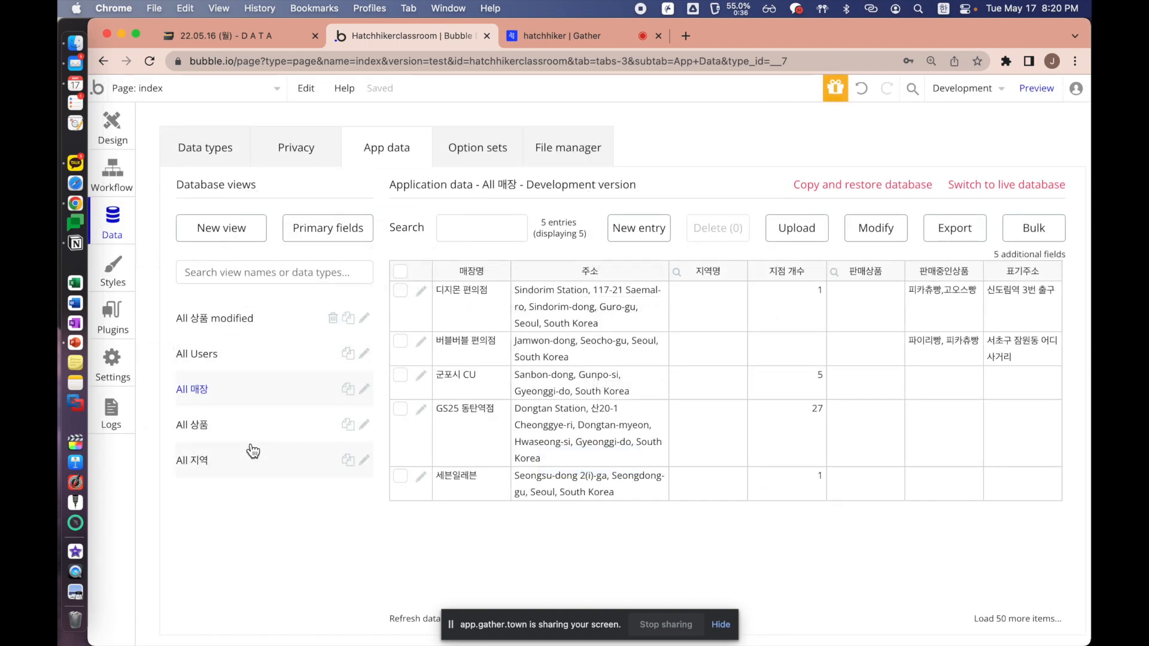
# Examine the full 파이리빵 and 피카츄빵 rows in the 상품 app data and return to the 매장 entries
pyautogui.click(226, 438)
pyautogui.click(467, 289)
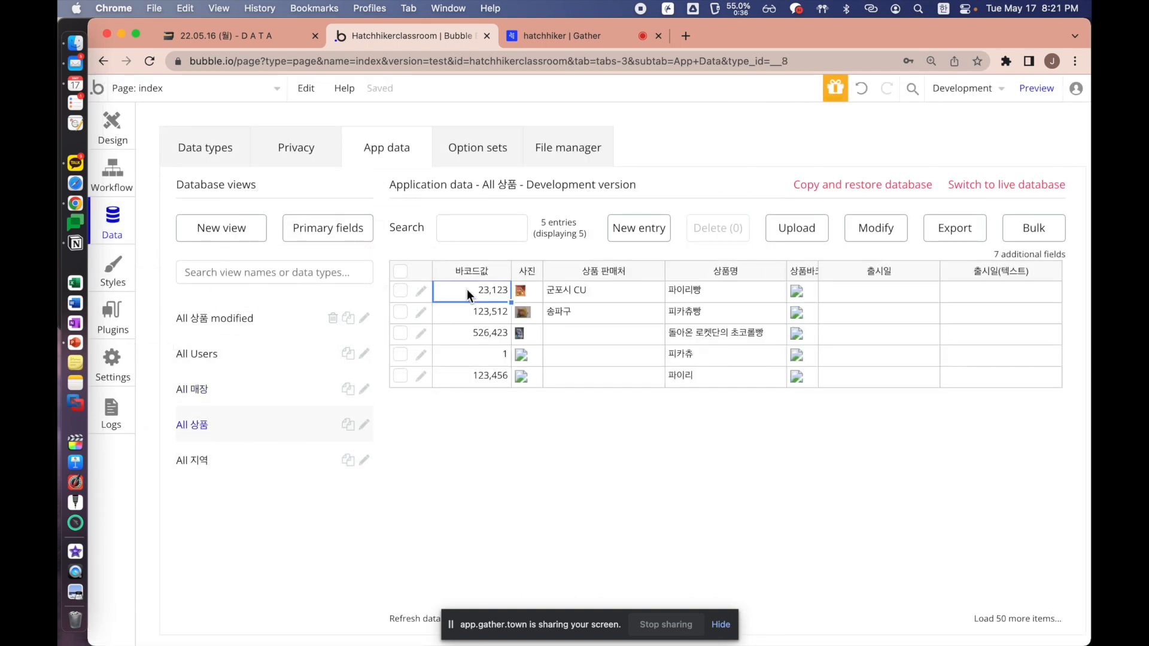
pyautogui.moveTo(467, 289)
pyautogui.mouseDown()
pyautogui.moveTo(1040, 290)
pyautogui.moveTo(635, 310)
pyautogui.moveTo(463, 289)
pyautogui.mouseUp()
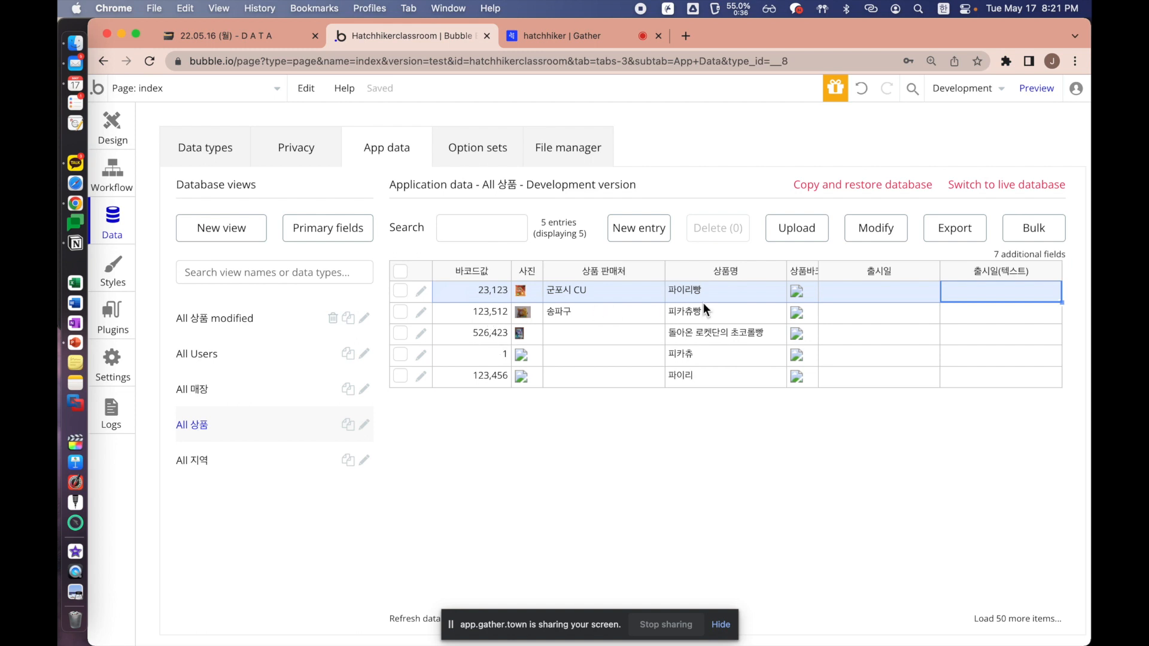
pyautogui.moveTo(468, 313); pyautogui.dragTo(1056, 321)
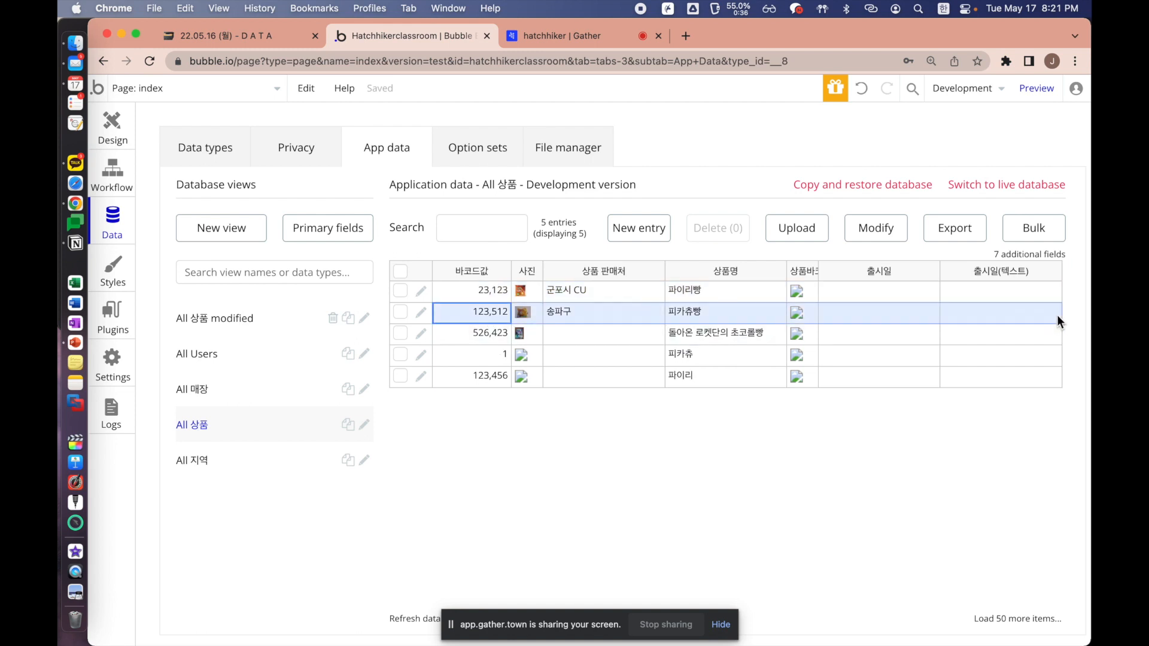
pyautogui.click(254, 395)
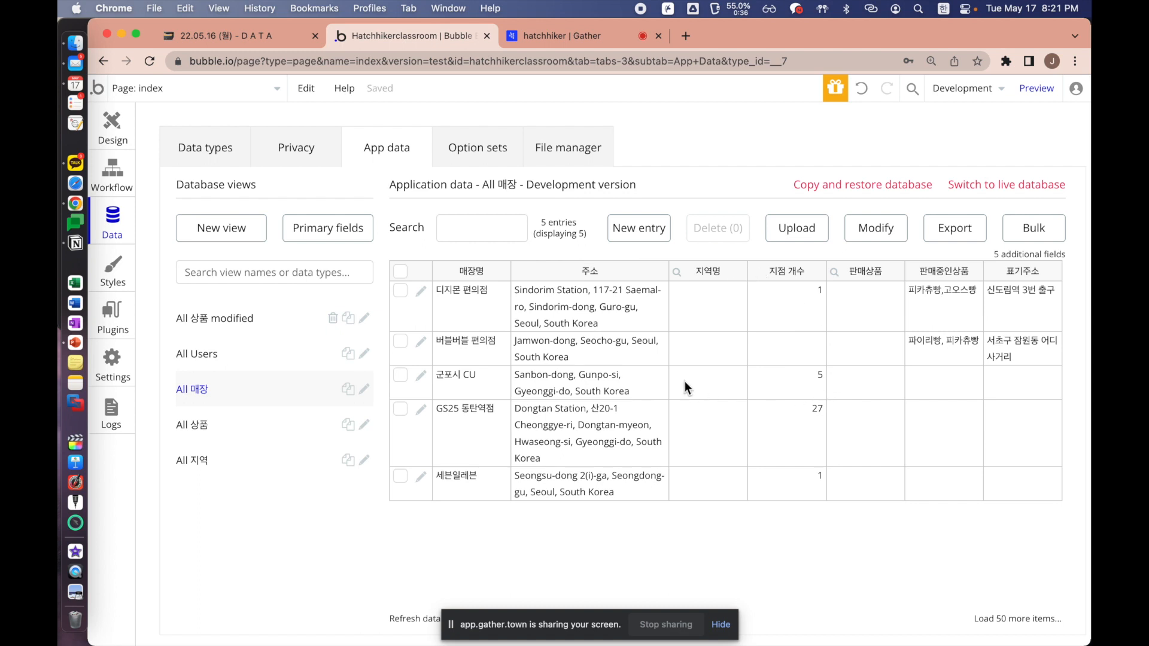
# Compare the 피카츄빵 row of the 상품 app data with the 판매상품 column of 매장, and check that field's type
pyautogui.click(198, 147)
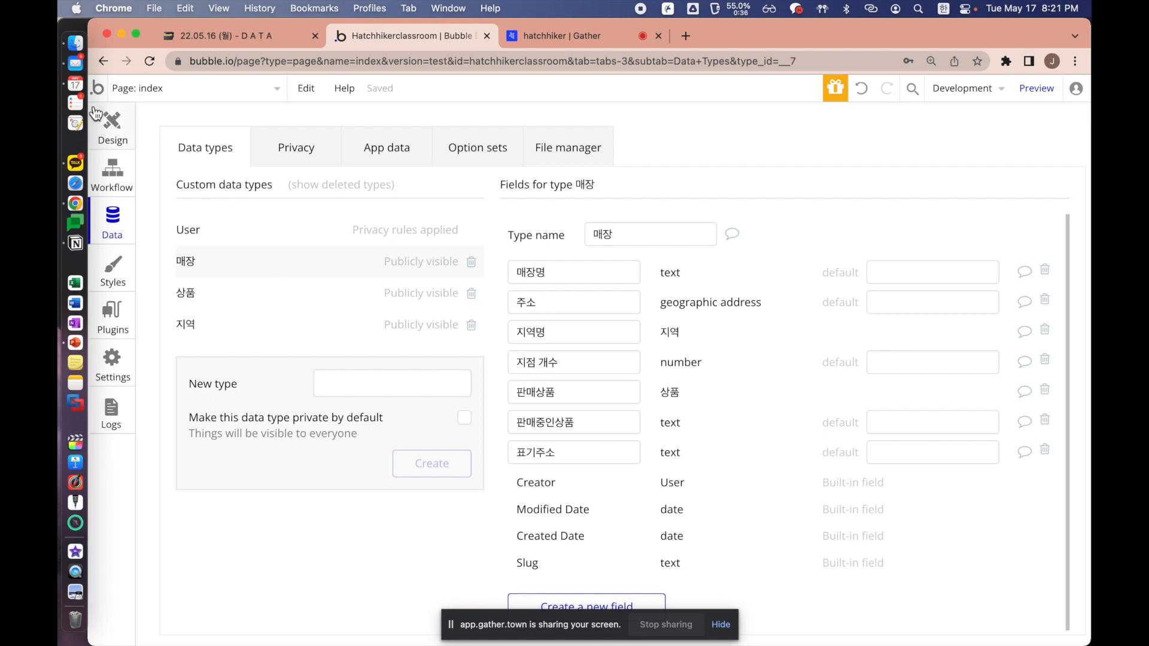
pyautogui.click(114, 127)
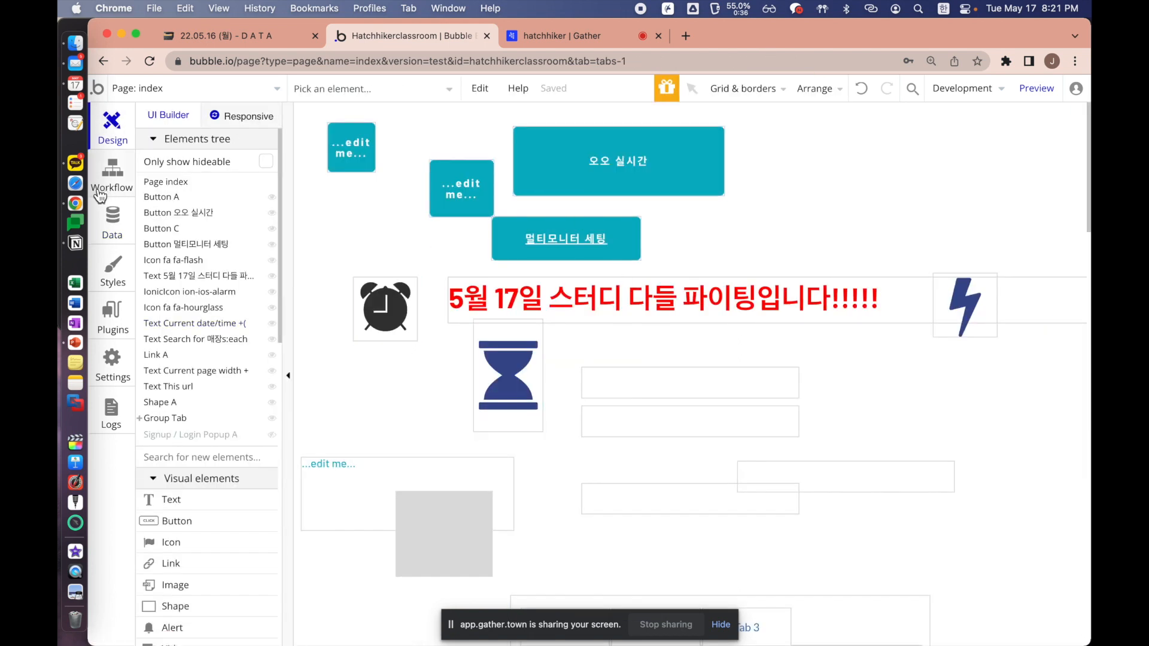
pyautogui.click(112, 222)
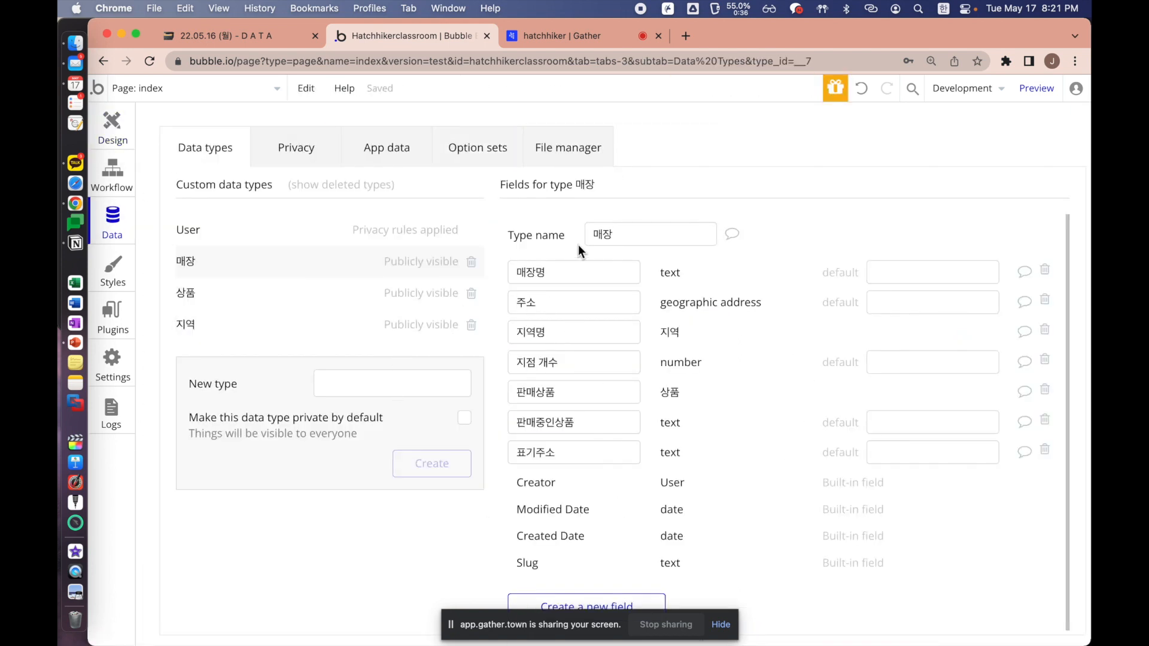
pyautogui.click(394, 153)
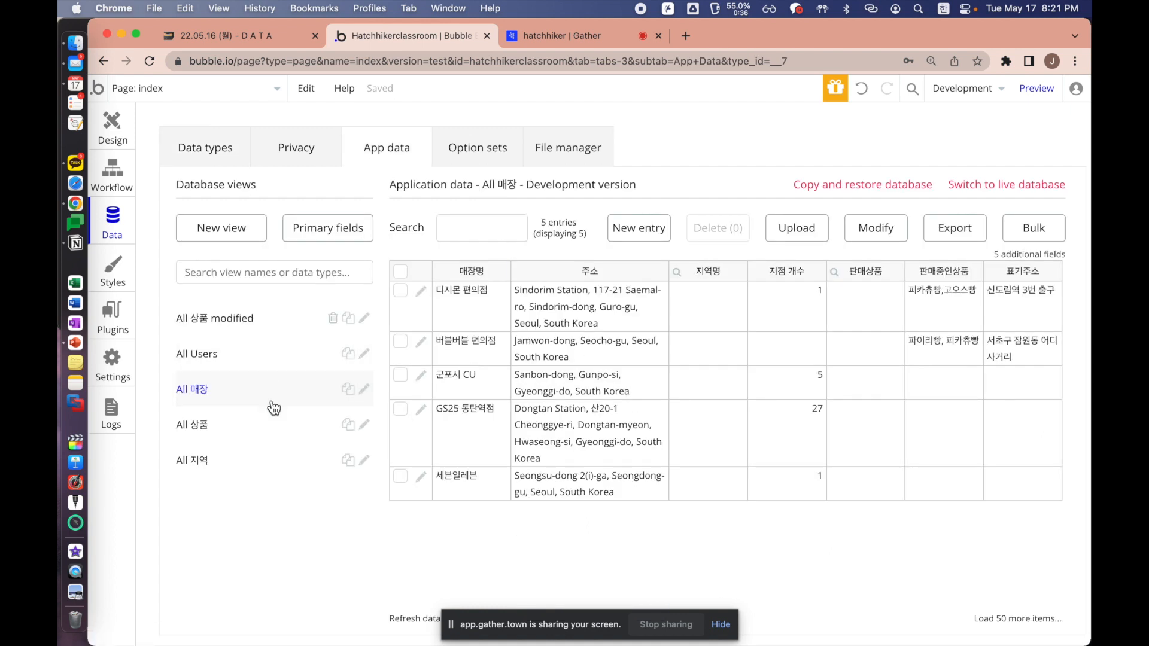
pyautogui.click(239, 425)
pyautogui.click(233, 392)
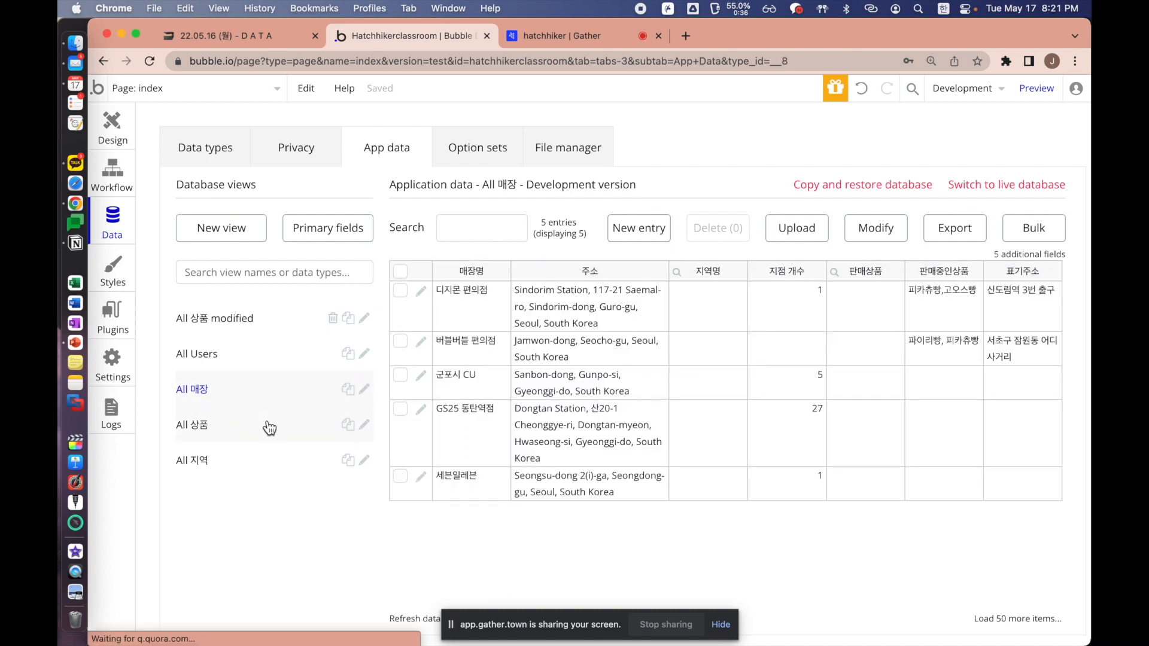
pyautogui.click(270, 427)
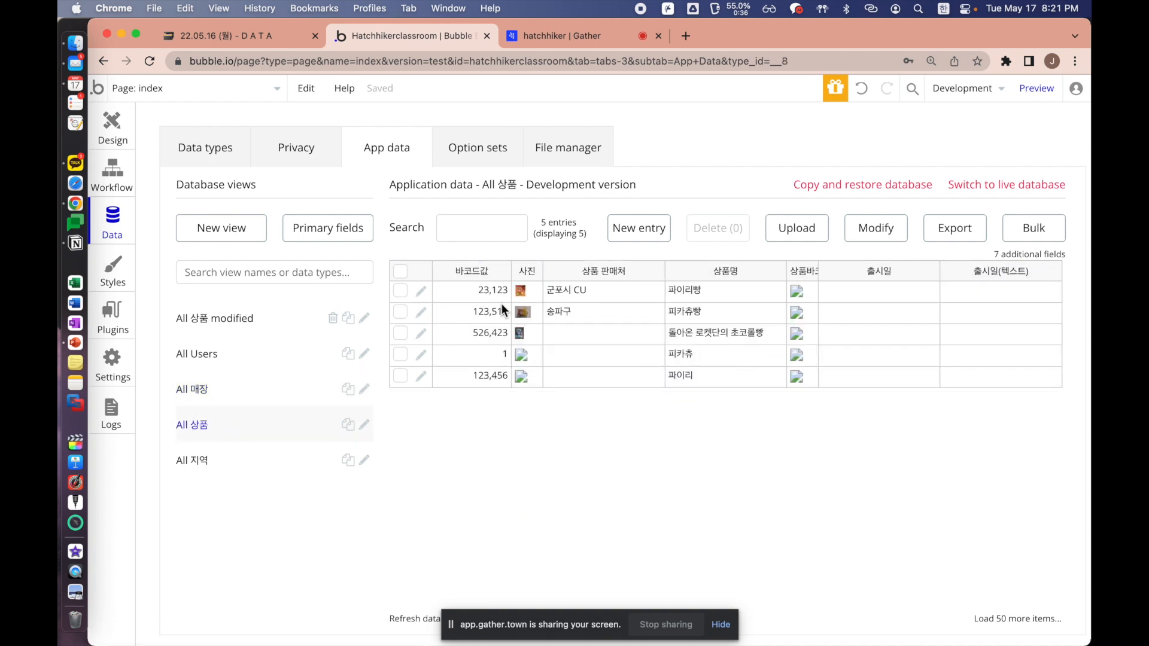
pyautogui.moveTo(481, 312); pyautogui.dragTo(993, 323)
pyautogui.click(227, 398)
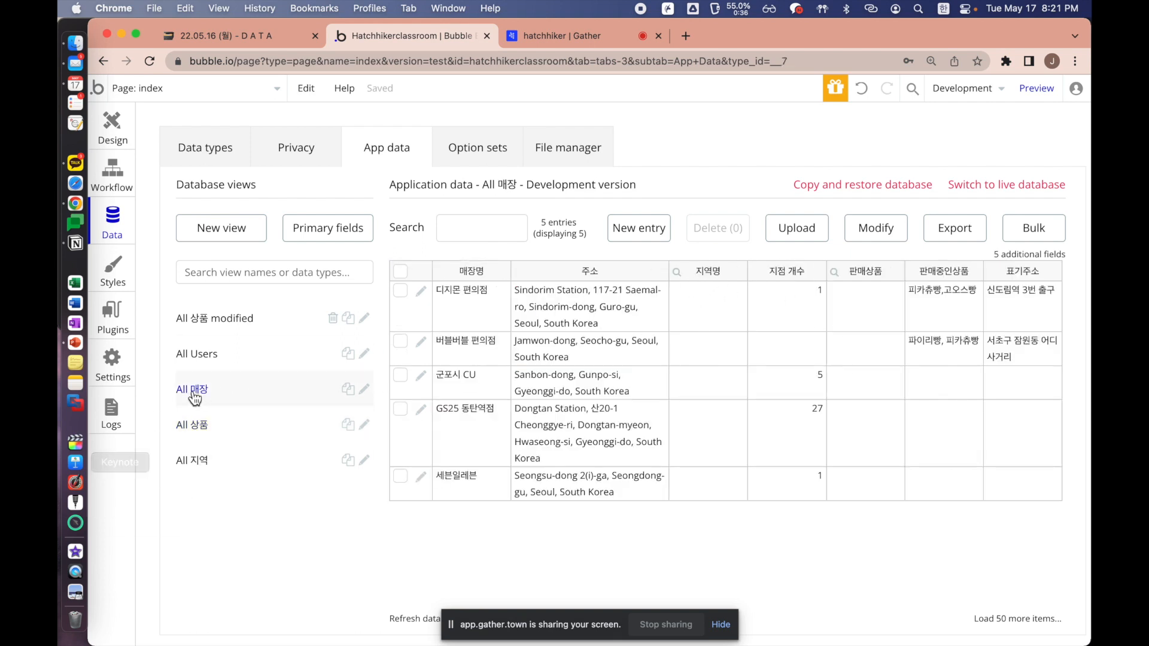
pyautogui.click(727, 308)
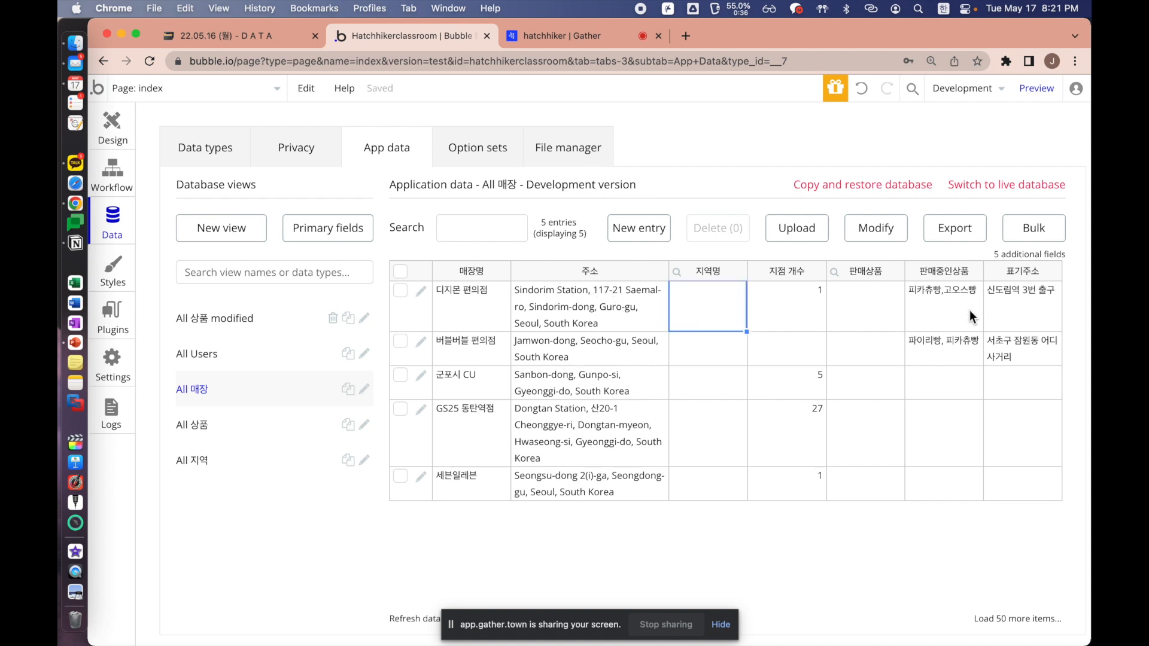
pyautogui.click(841, 301)
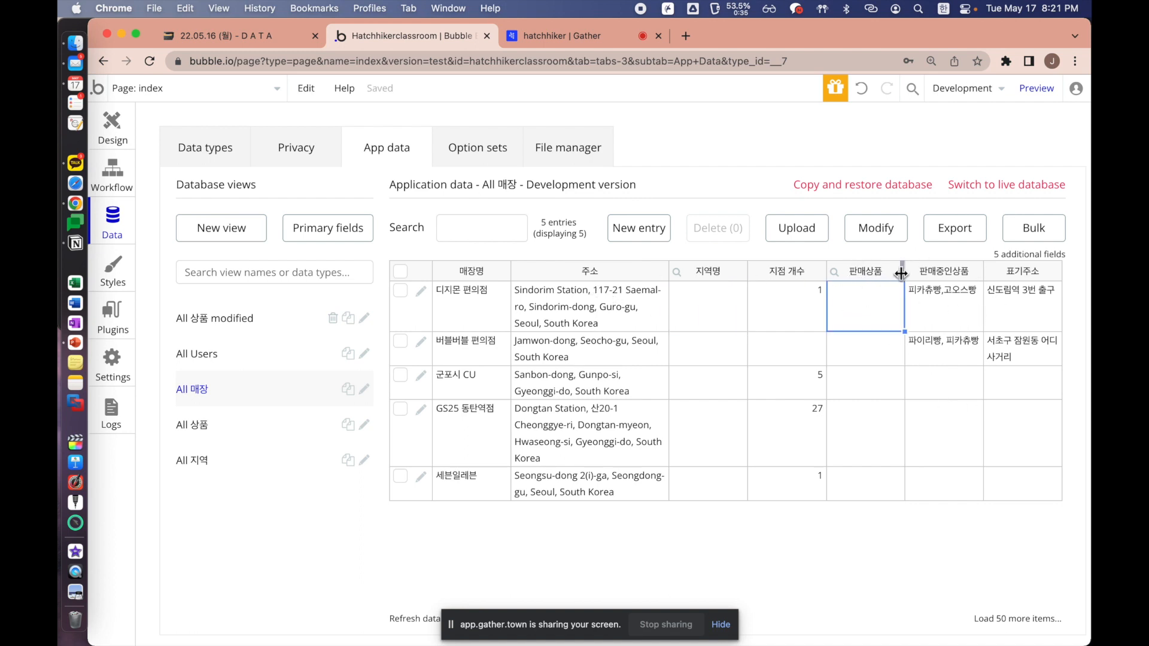
pyautogui.click(230, 150)
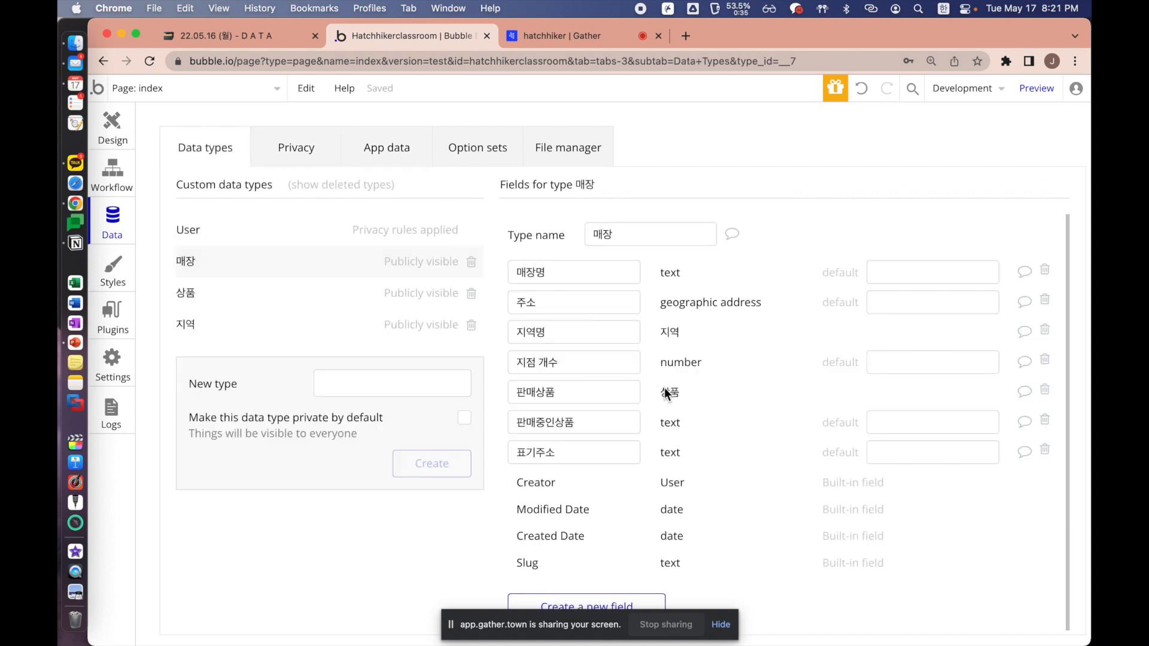
# Switch to the Notion notes, open the 22.05.17 (화) - 말 하 는 대 로 page and highlight the 커스텀 데이터타입 item
pyautogui.click(255, 37)
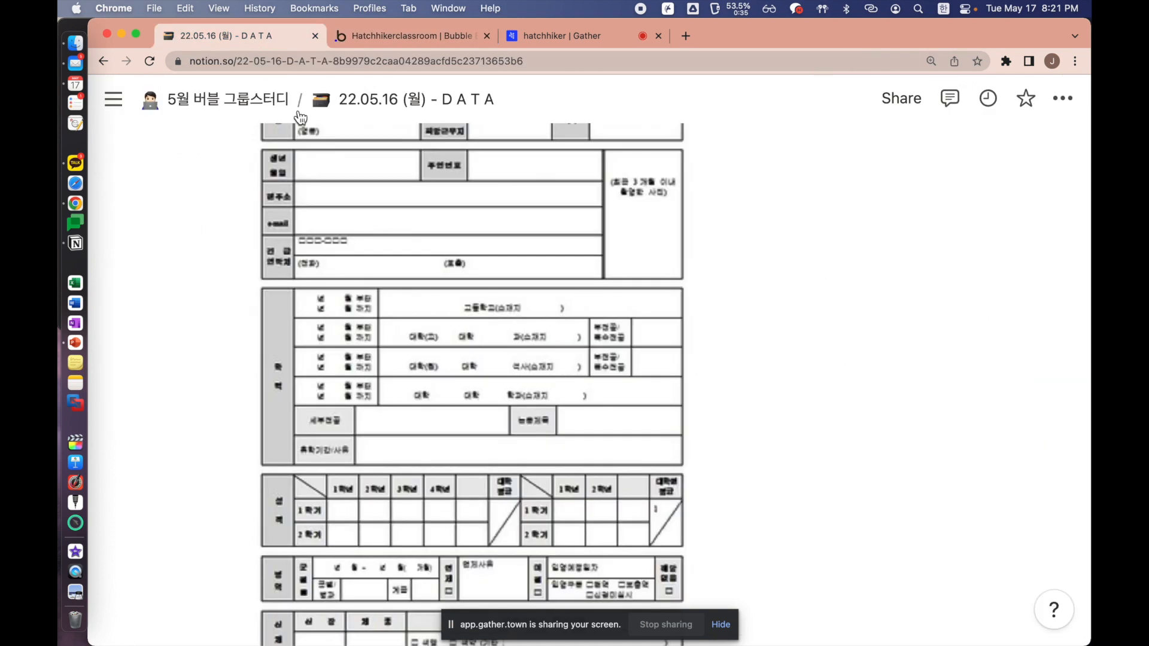
pyautogui.click(150, 97)
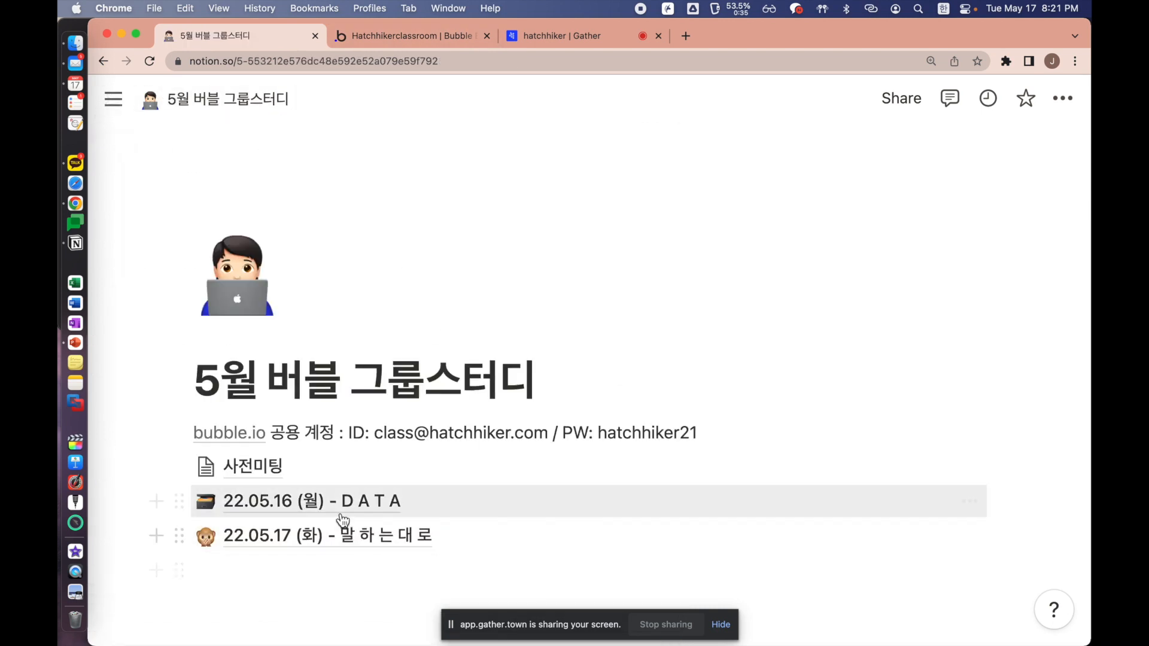
pyautogui.click(353, 536)
pyautogui.scroll(-6, 388, 429)
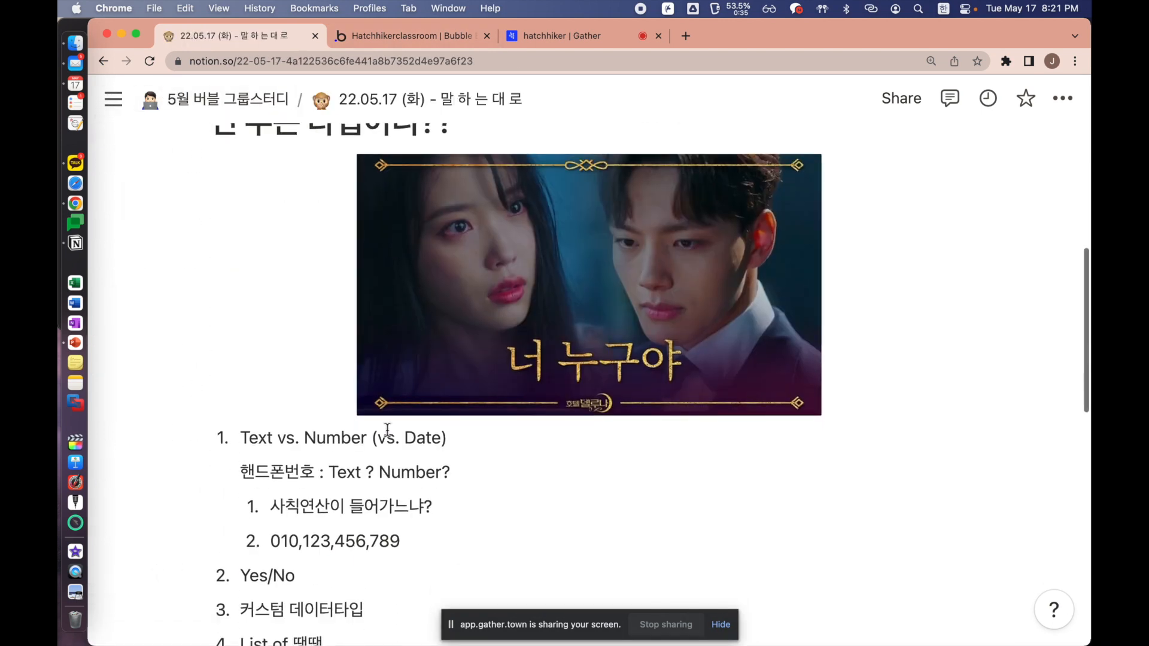
pyautogui.scroll(-5, 388, 430)
pyautogui.moveTo(374, 358); pyautogui.dragTo(243, 350)
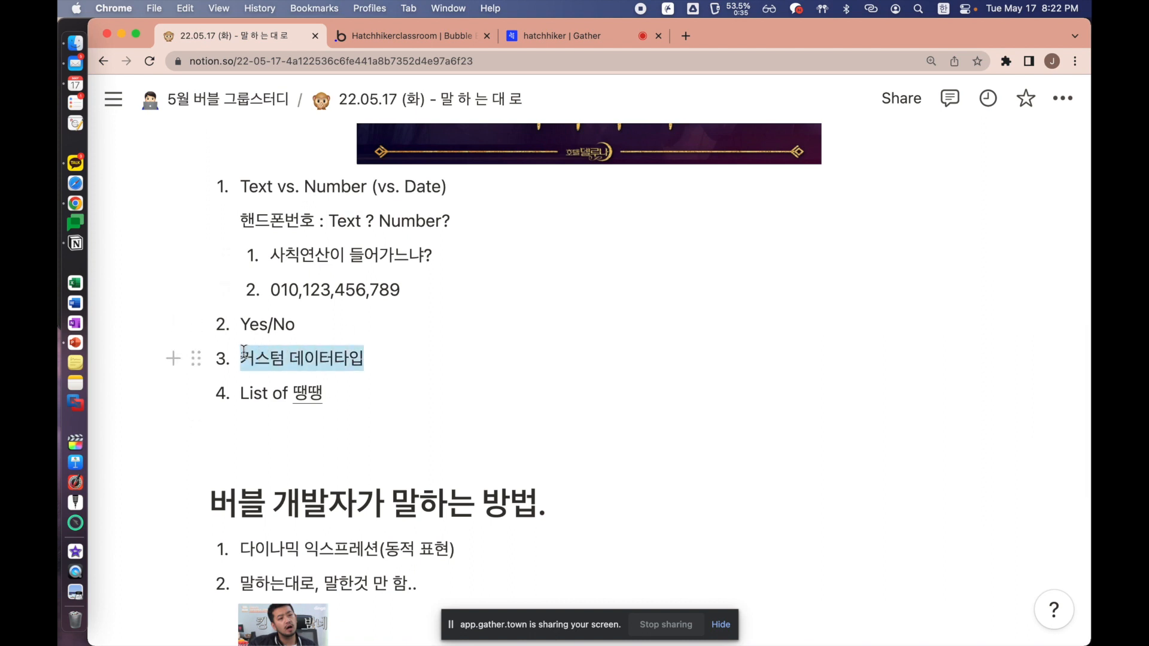
pyautogui.click(367, 359)
pyautogui.press('Return')
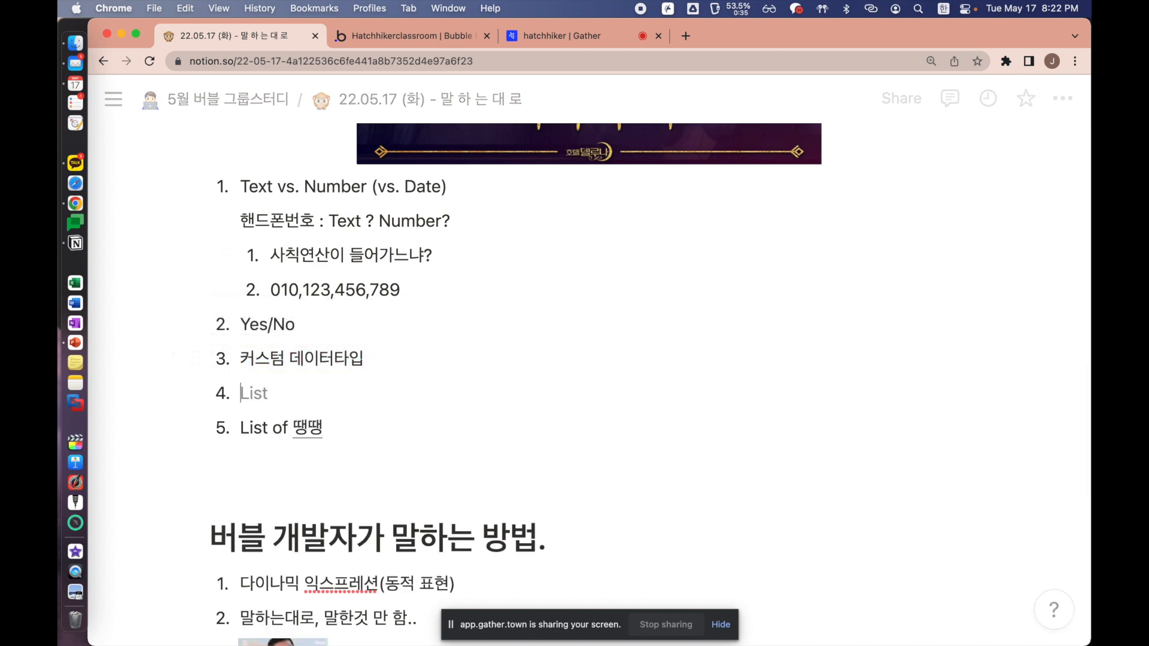
pyautogui.press('BackSpace')
pyautogui.press('BackSpace')
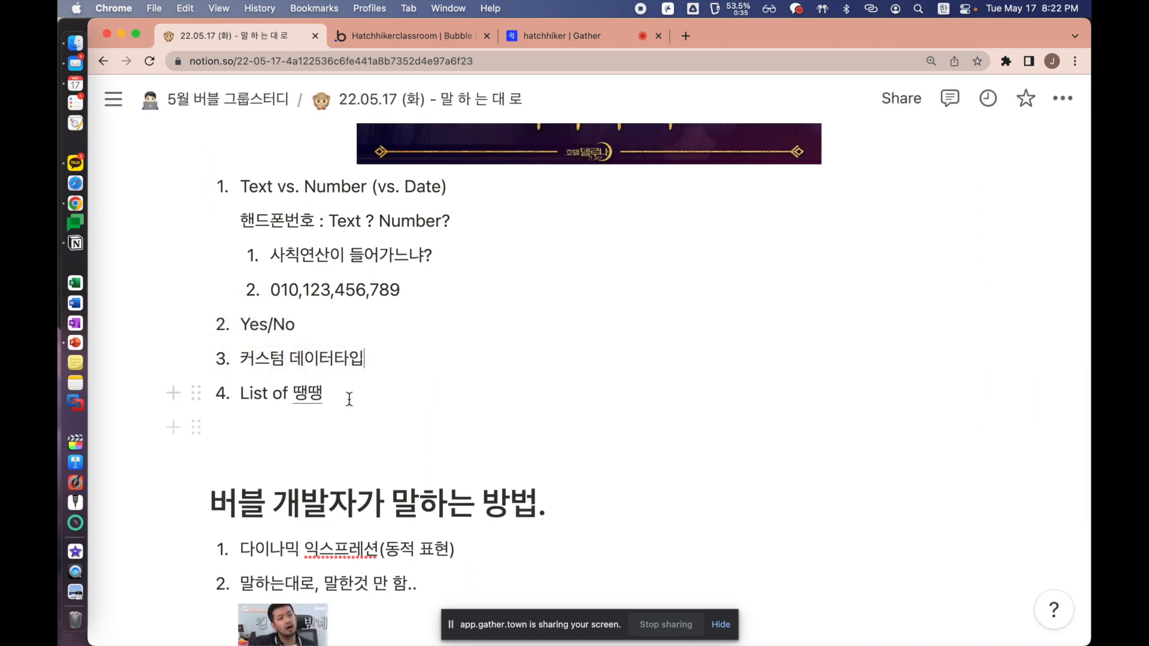
# Add lines below the List of 땡땡 item and write the example list [김ㅇㅇ,박ㅇㅇ,이ㅇㅇ,] on the first one
pyautogui.click(349, 399)
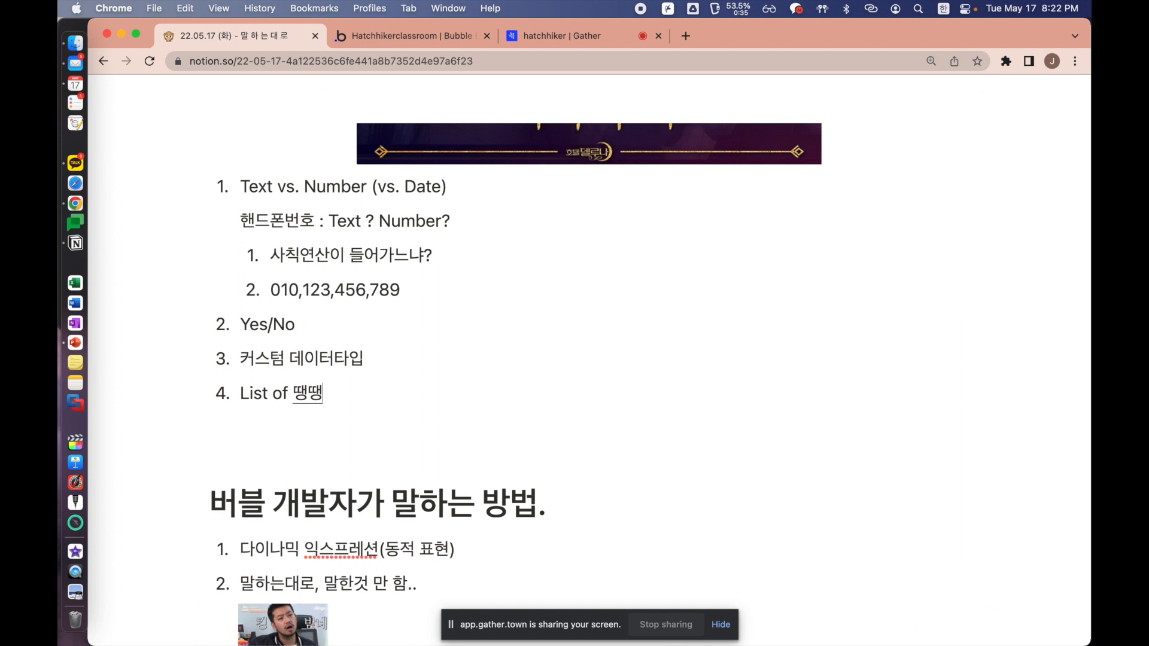
pyautogui.press('Return')
pyautogui.press('Return')
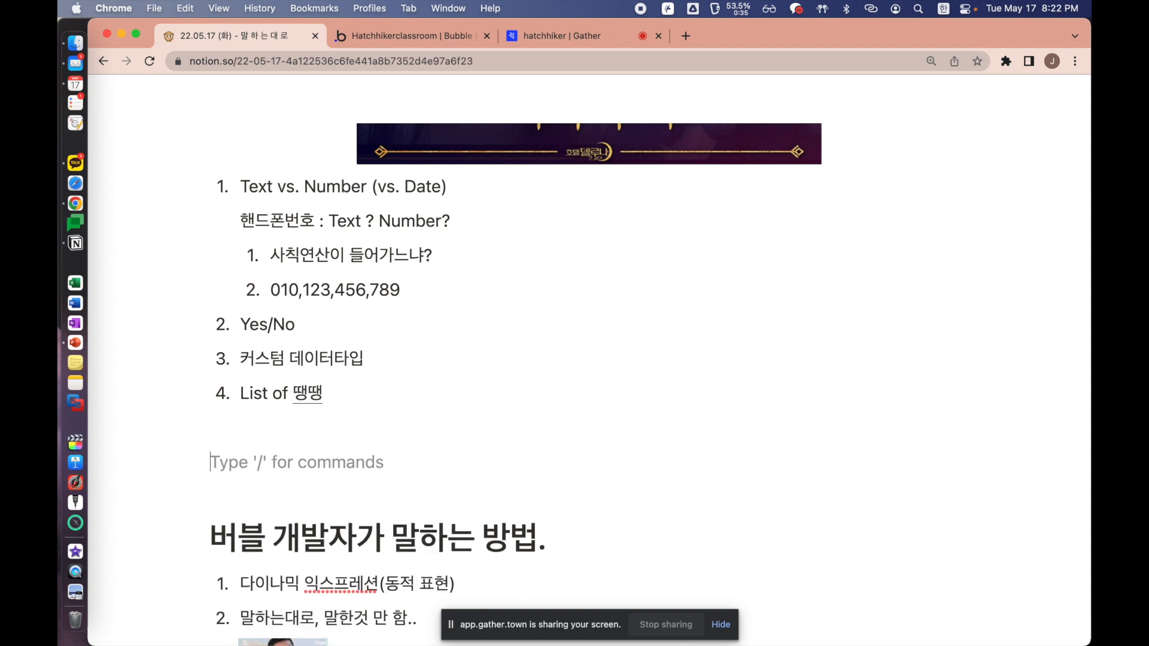
pyautogui.press('Up')
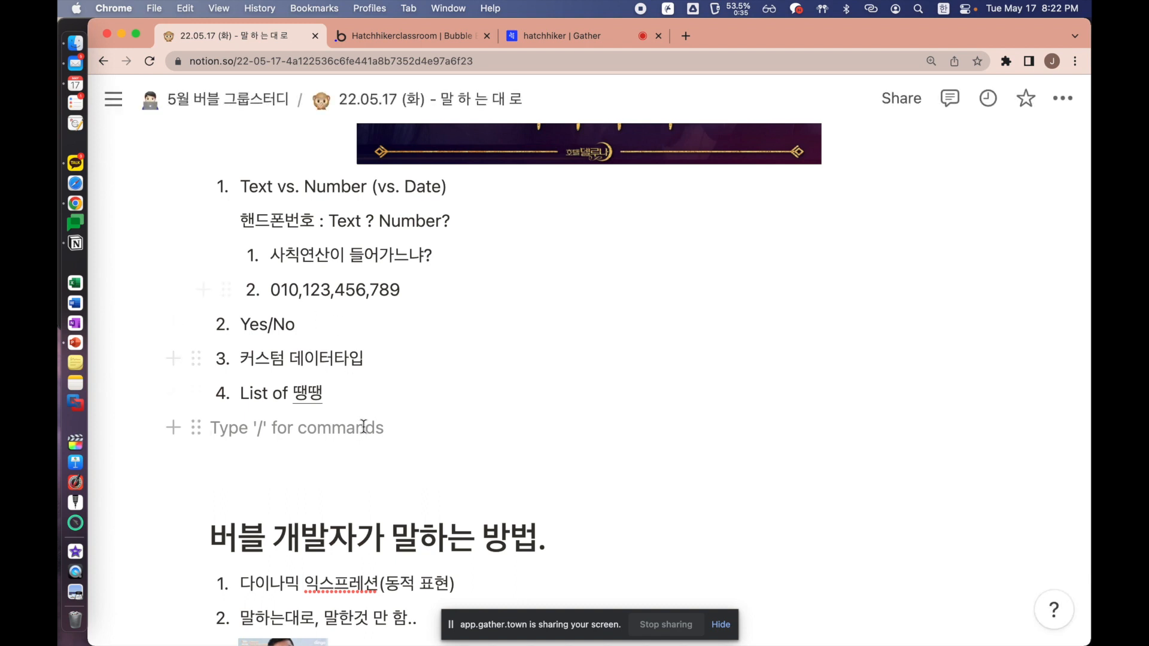
pyautogui.write('[]')
pyautogui.press('Left')
pyautogui.write('ㅇ')
pyautogui.press('BackSpace')
pyautogui.press('capslock')
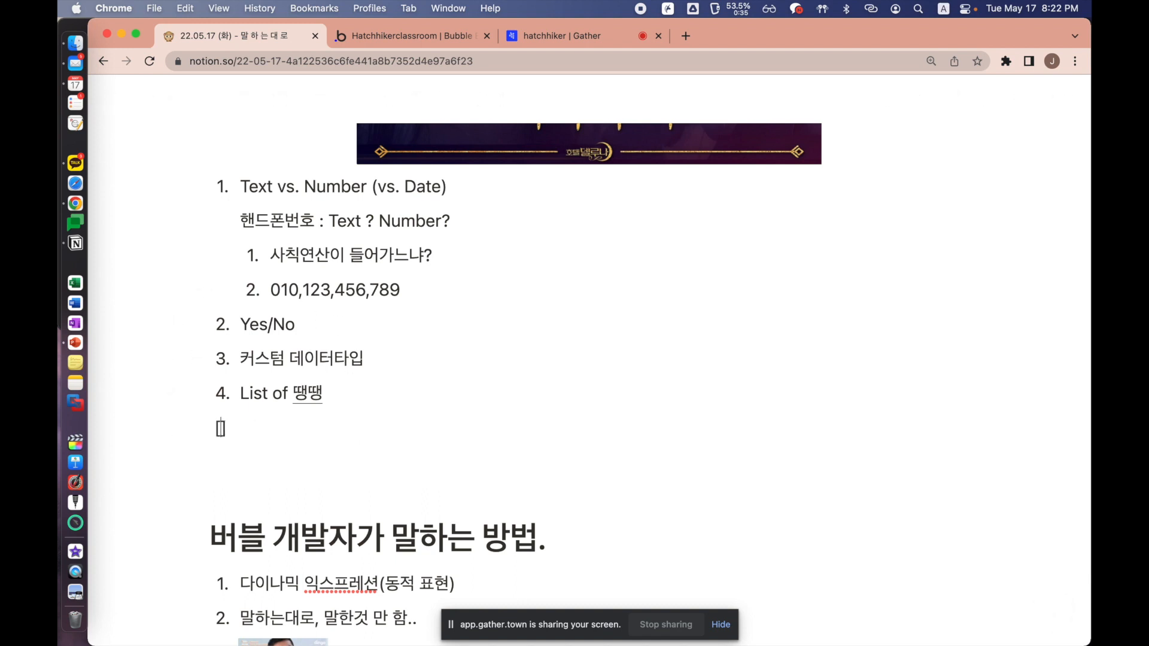
pyautogui.write('d')
pyautogui.press('BackSpace')
pyautogui.write('김ㅇㅇ,ㅂ')
pyautogui.write('ㅏㄱㅇㅇ,잉ㅇ,')
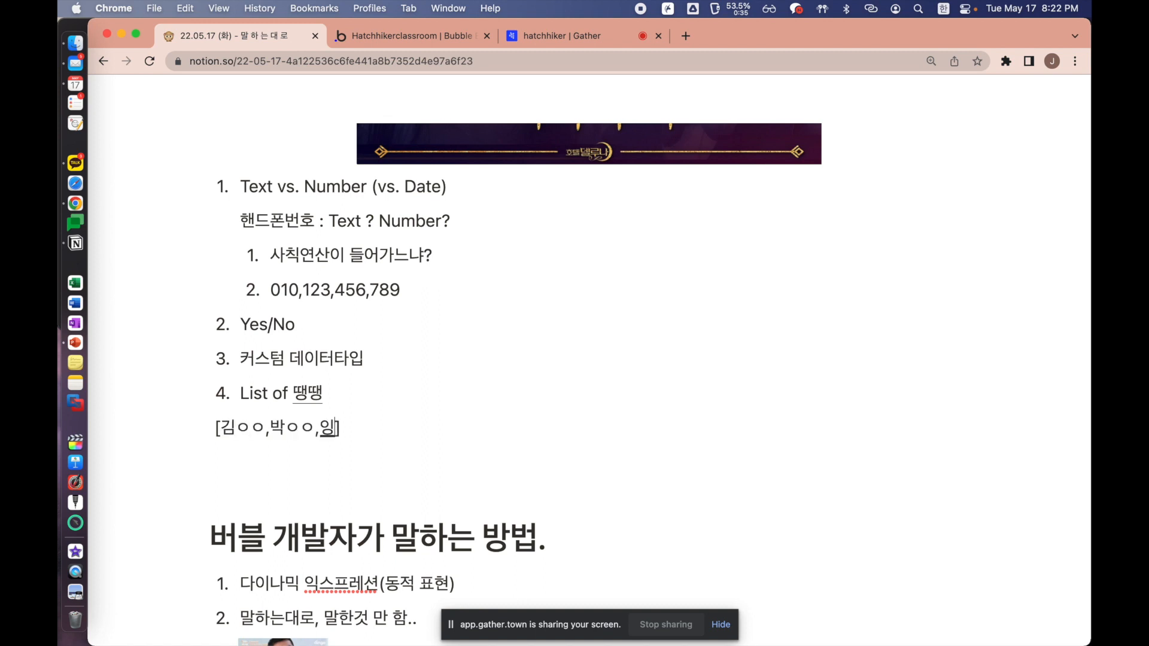
pyautogui.press('Left')
pyautogui.press('Left')
pyautogui.press('BackSpace')
pyautogui.write('이ㅇ')
# Highlight the whole bracketed example list, and highlight the ㅇㅇ of its last entry
pyautogui.moveTo(216, 427)
pyautogui.mouseDown()
pyautogui.moveTo(390, 426)
pyautogui.moveTo(207, 427)
pyautogui.mouseUp()
pyautogui.click(389, 426)
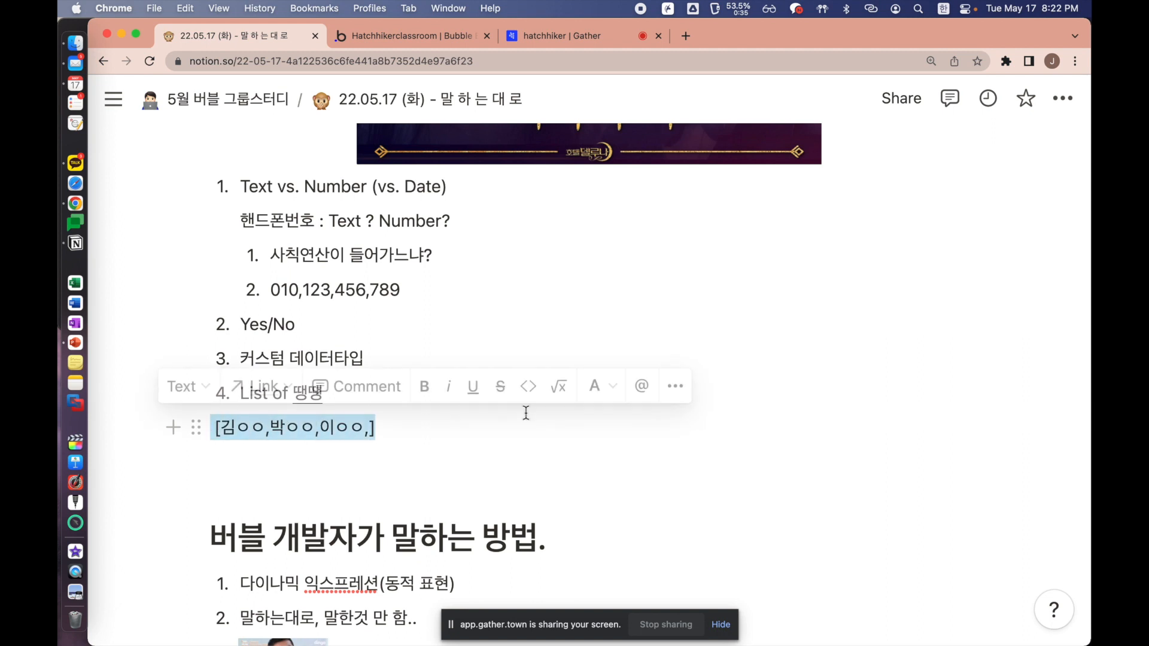
pyautogui.click(574, 498)
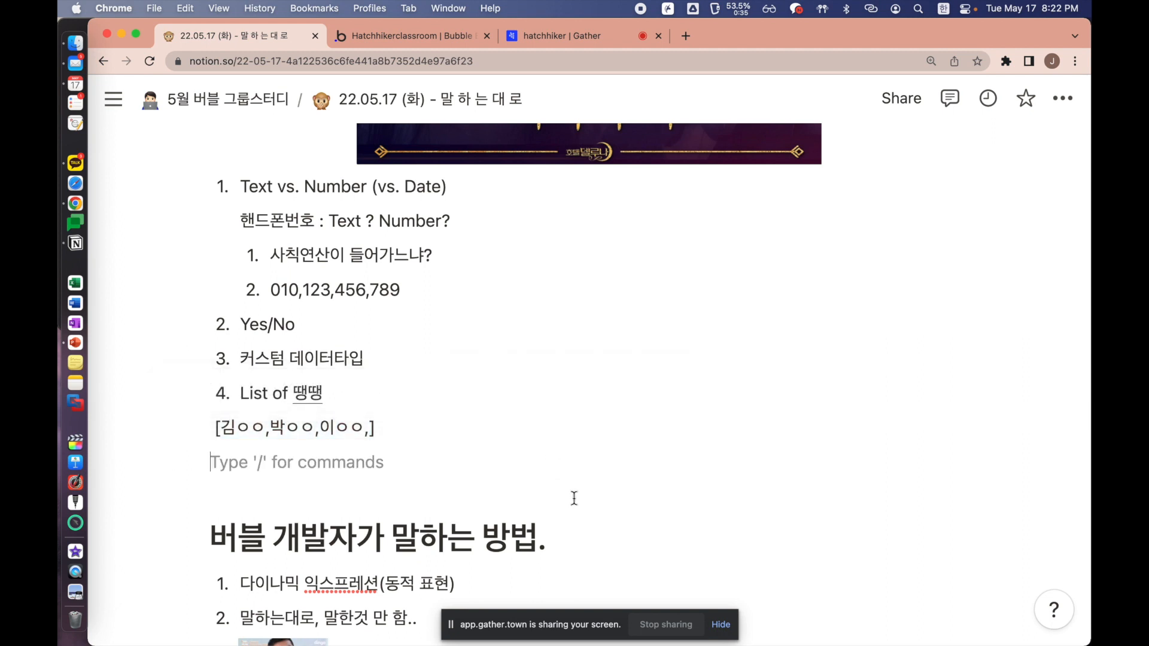
pyautogui.moveTo(402, 425); pyautogui.dragTo(364, 429)
pyautogui.click(336, 428)
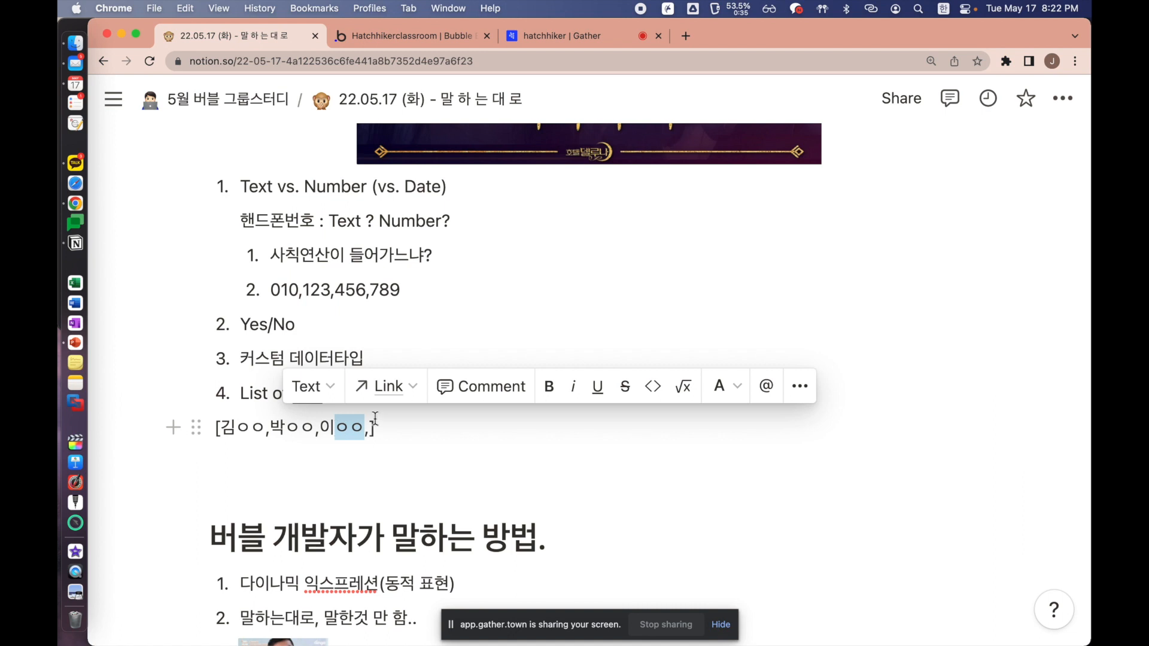
# Switch to Hatchhikerclassroom, show the 매장 app data and compare the 판매중인상품 and 판매상품 columns for the first two stores
pyautogui.click(388, 35)
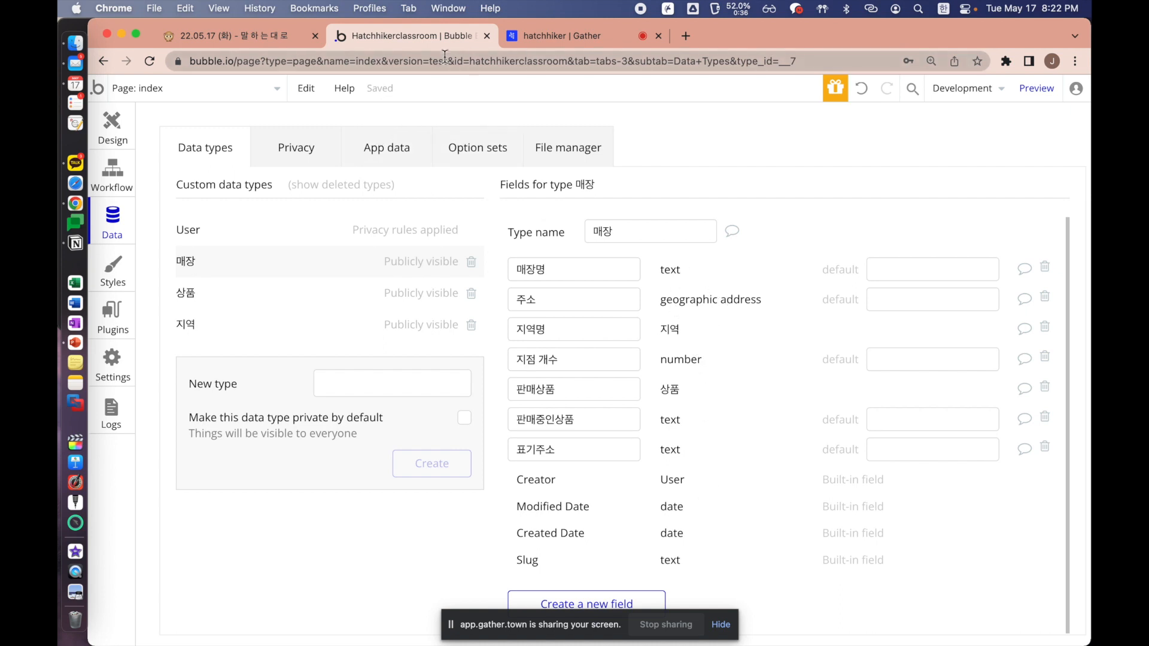
pyautogui.click(400, 156)
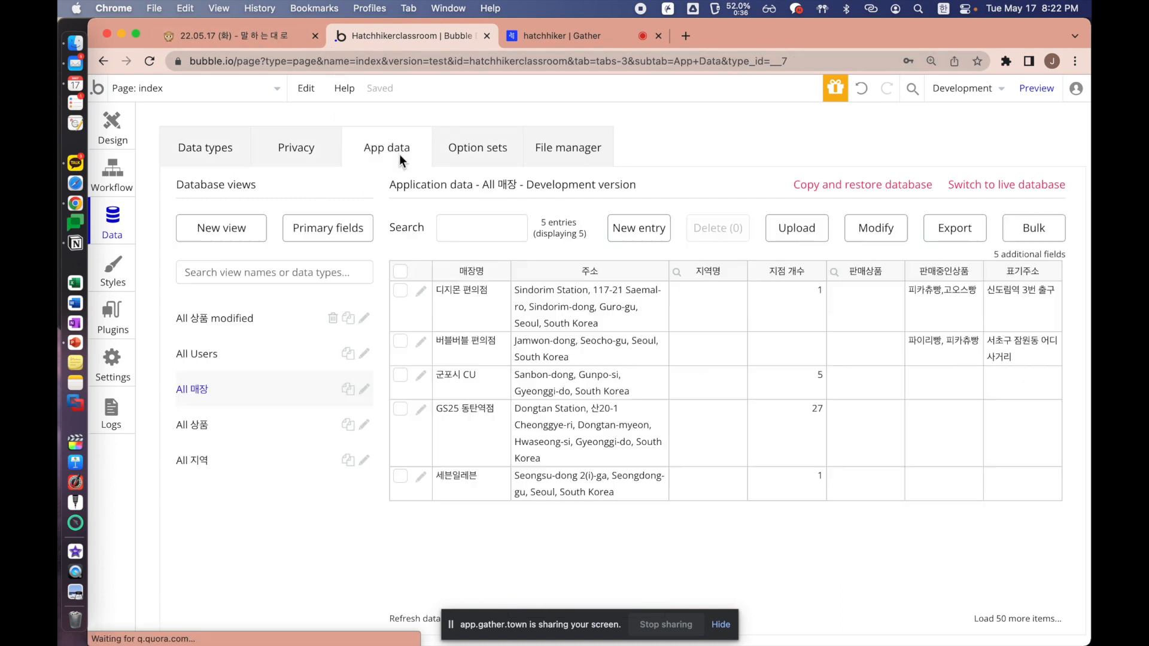
pyautogui.click(931, 346)
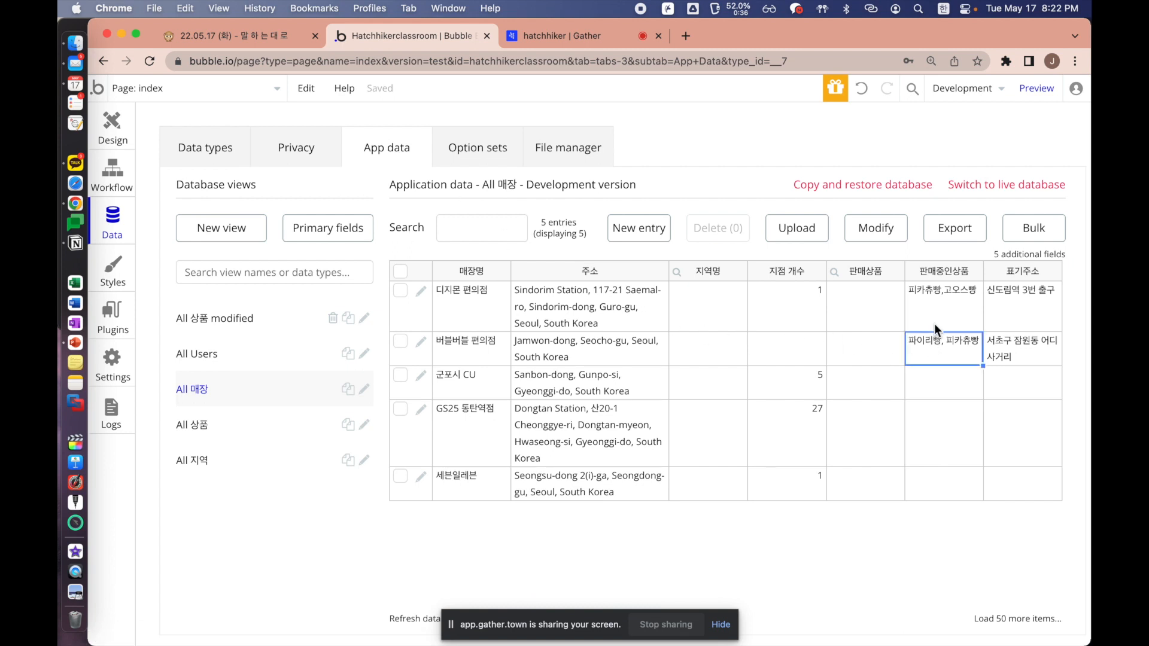
pyautogui.click(935, 320)
pyautogui.click(954, 359)
pyautogui.click(872, 336)
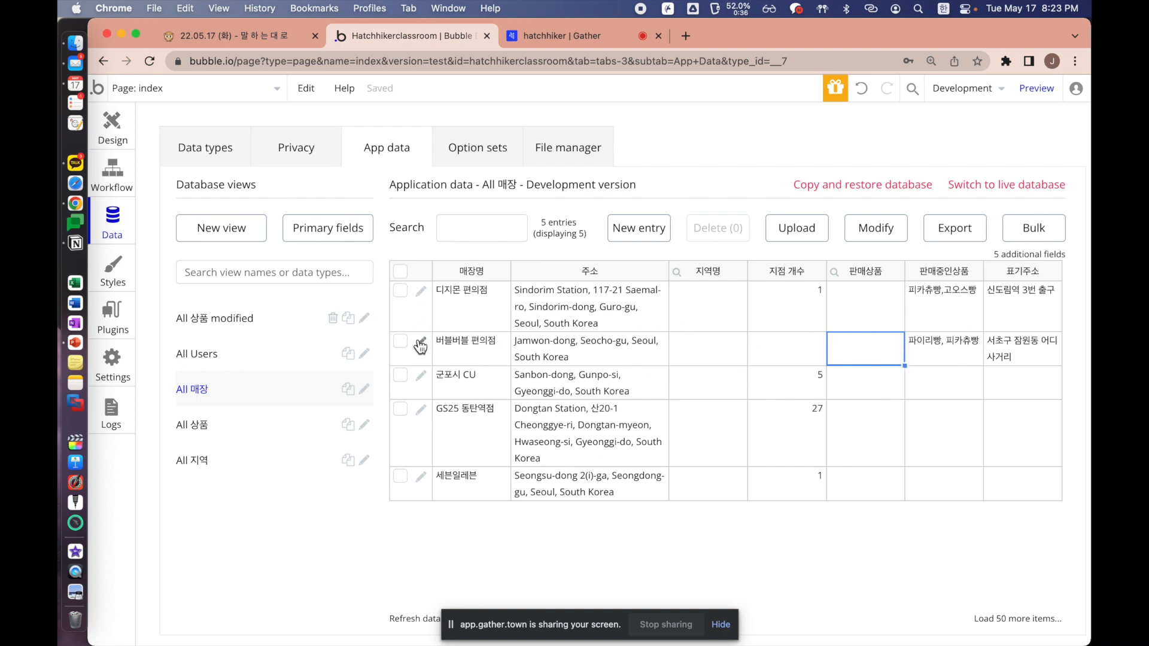
# Set the primary display field of the 상품 type to 상품명 and save it
pyautogui.click(834, 273)
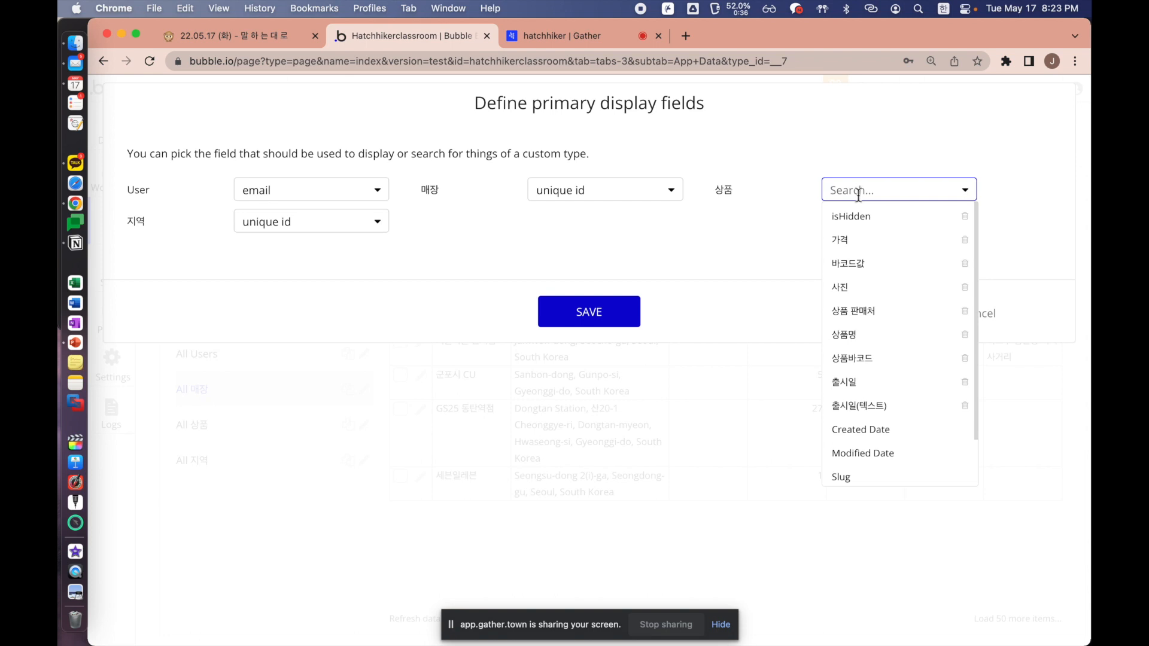
pyautogui.click(876, 336)
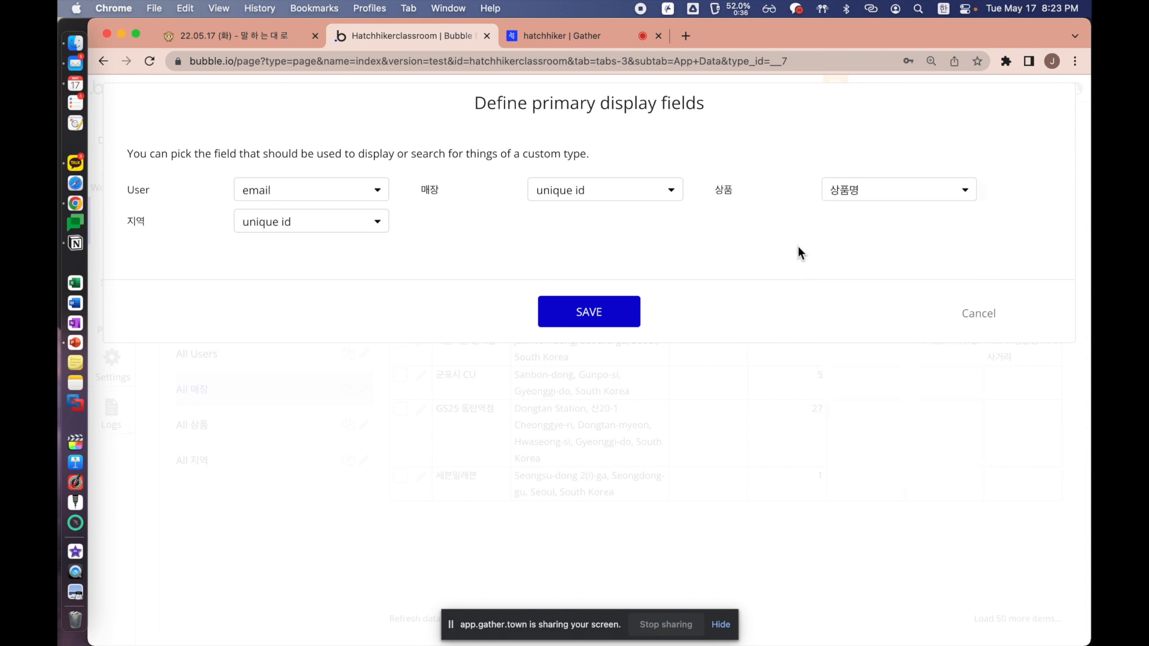
pyautogui.click(600, 316)
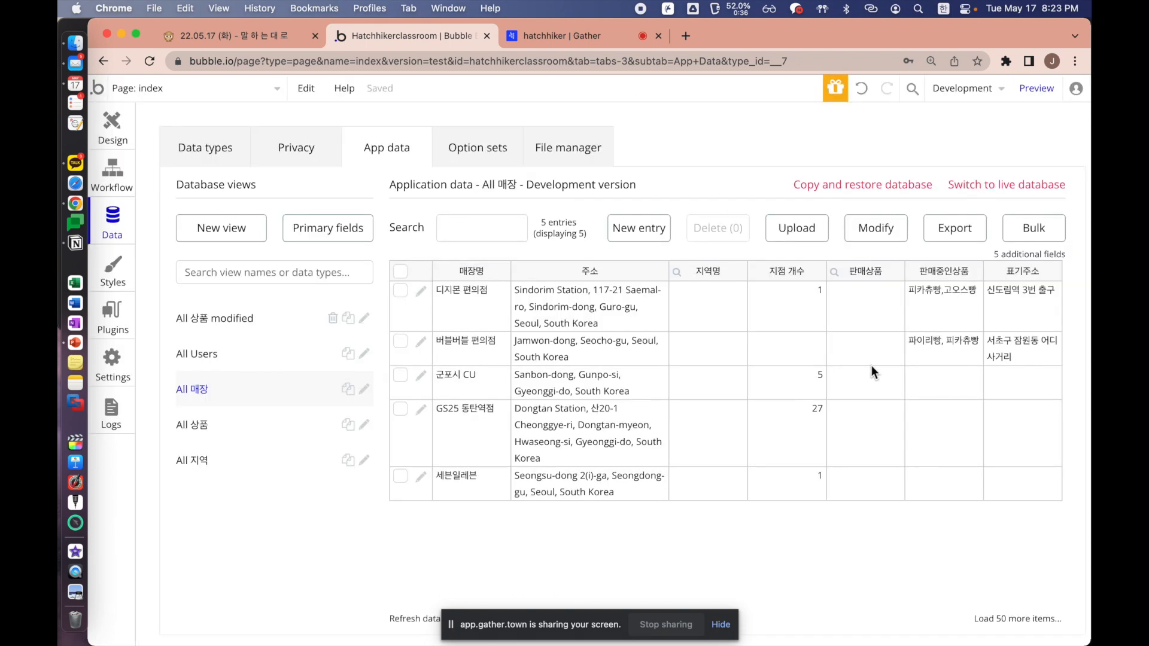
# Open the 버블버블 편의점 entry for modification and set its 판매상품 to the product 피카츄
pyautogui.click(418, 342)
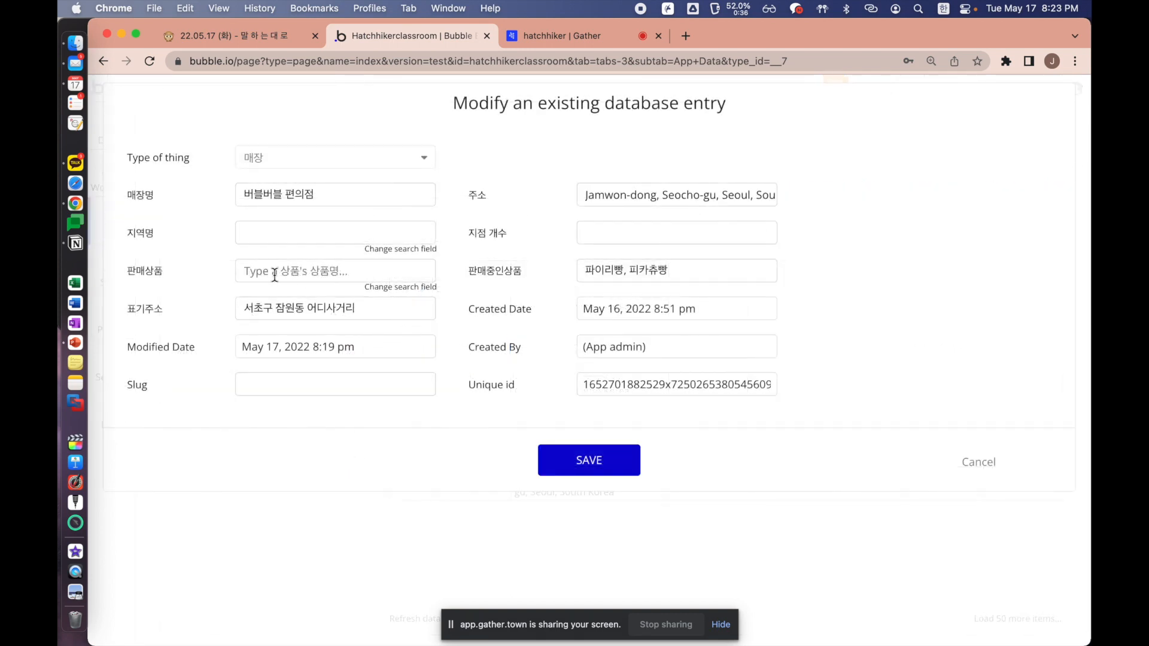
pyautogui.click(287, 273)
pyautogui.write('피카츄빵')
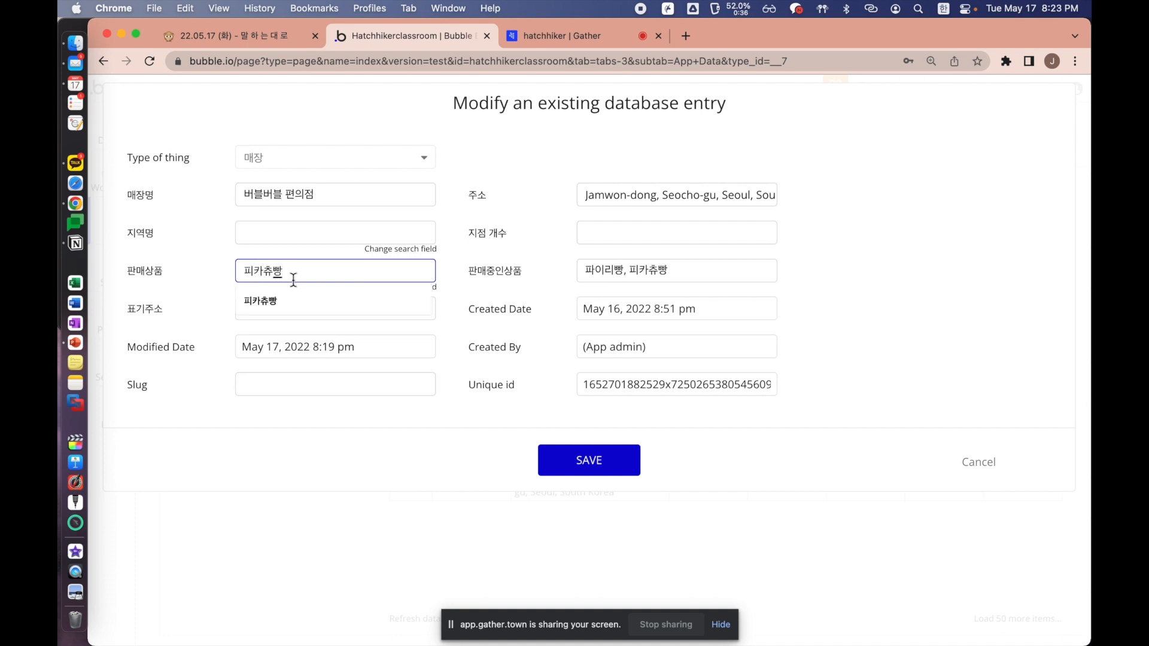
pyautogui.click(300, 296)
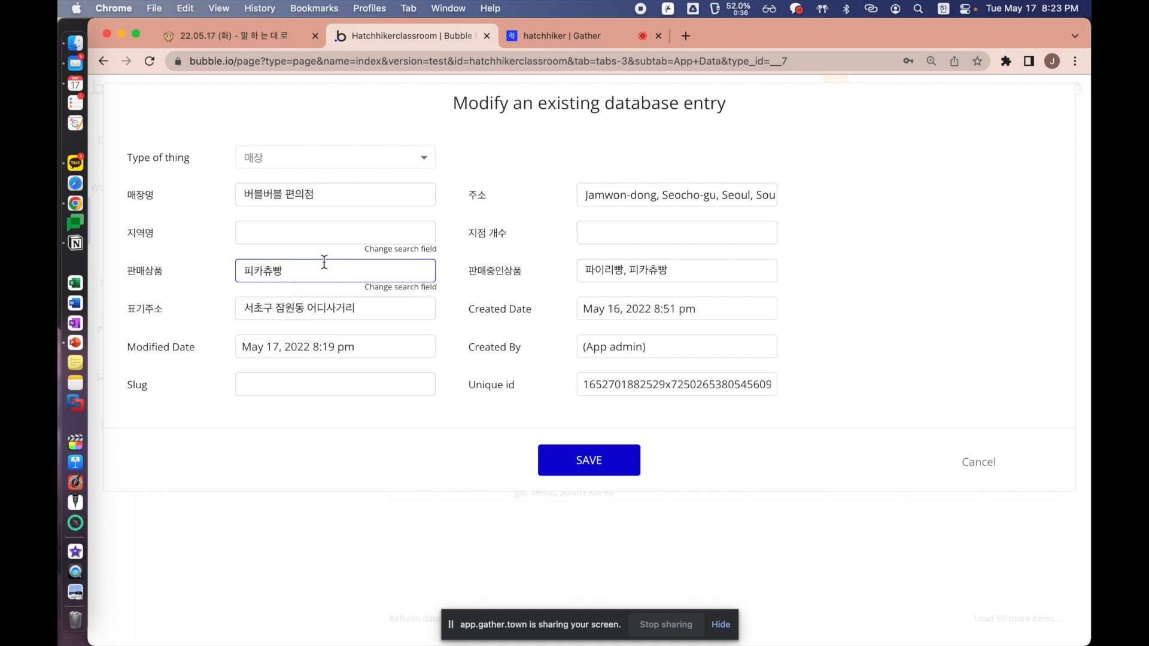
pyautogui.click(302, 266)
pyautogui.press('BackSpace')
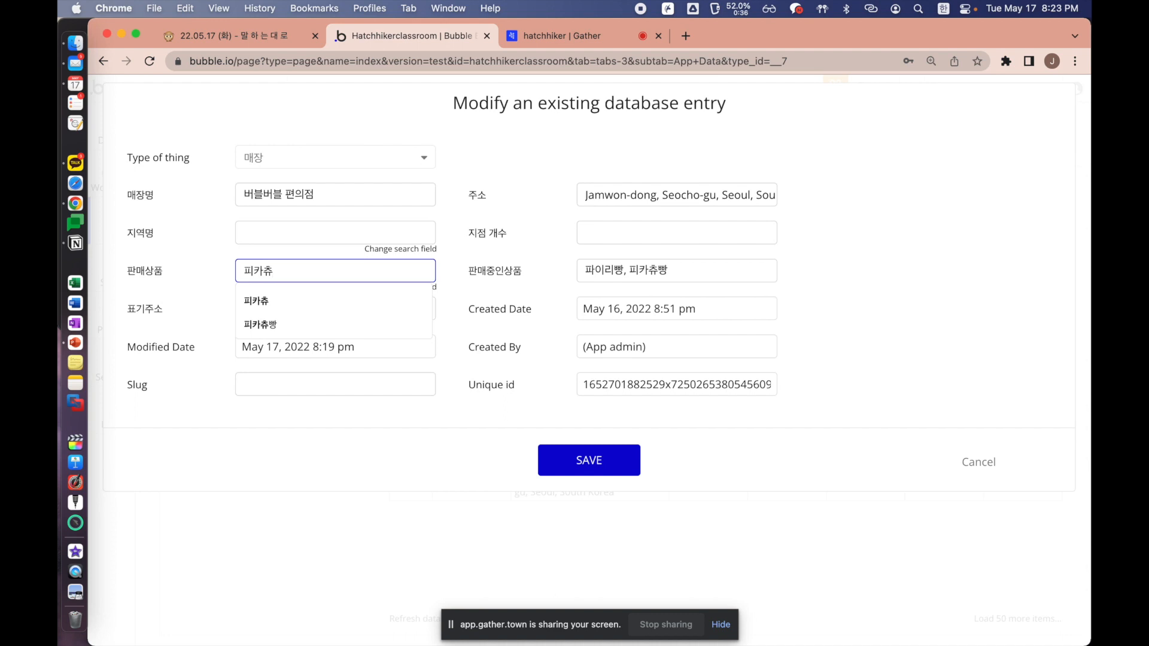
pyautogui.click(286, 301)
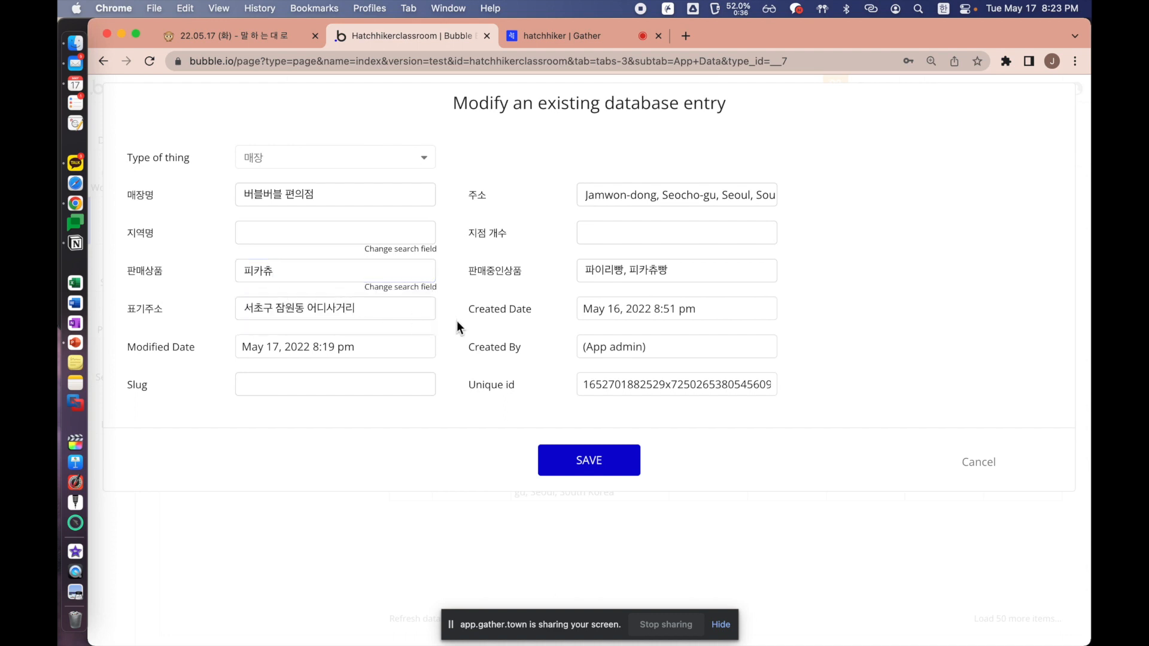
# Point out the single 피카츄 value in the entry's 판매상품 field by repeatedly highlighting it
pyautogui.moveTo(295, 271); pyautogui.dragTo(195, 278)
pyautogui.click(528, 307)
pyautogui.moveTo(279, 272); pyautogui.dragTo(216, 273)
pyautogui.click(216, 274)
pyautogui.moveTo(302, 270); pyautogui.dragTo(184, 268)
pyautogui.click(184, 268)
pyautogui.moveTo(281, 270); pyautogui.dragTo(226, 272)
pyautogui.click(226, 271)
pyautogui.moveTo(321, 268); pyautogui.dragTo(214, 271)
pyautogui.click(229, 270)
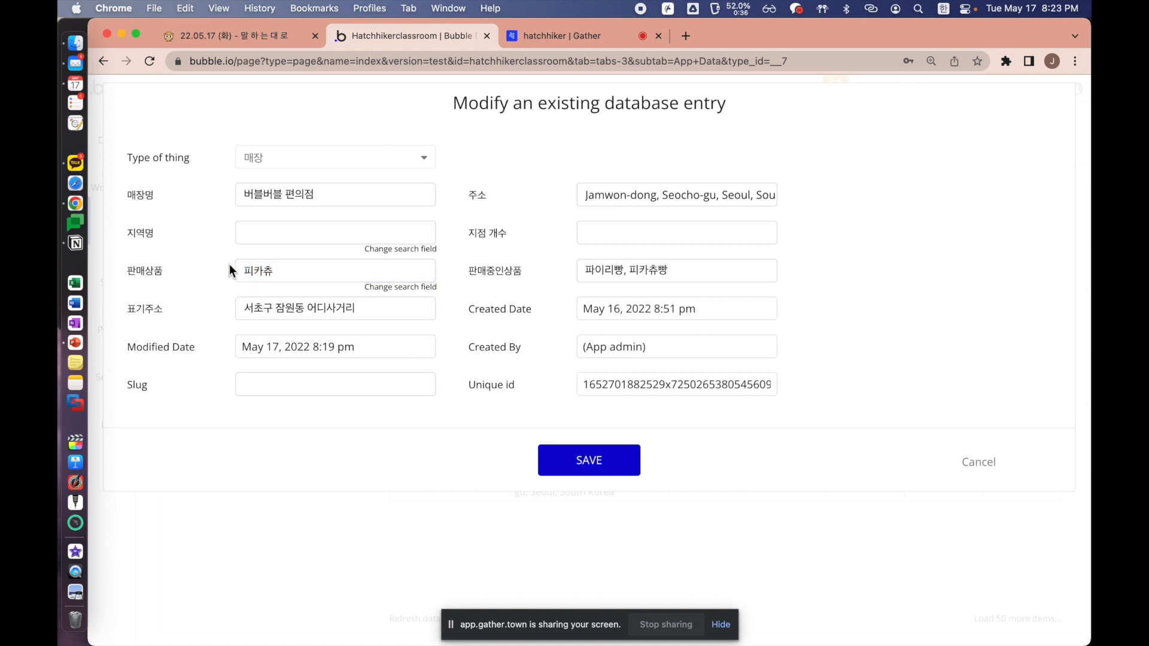
# Save the modified 버블버블 편의점 entry and compare its 판매상품 and 판매중인상품 cells
pyautogui.click(594, 460)
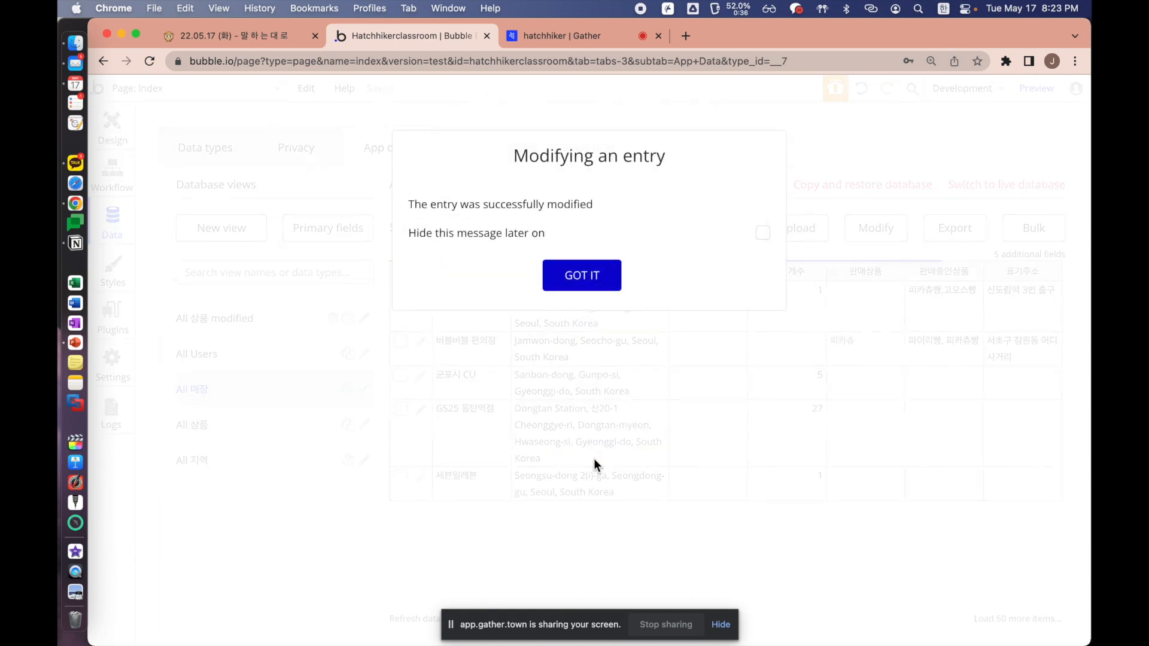
pyautogui.click(570, 275)
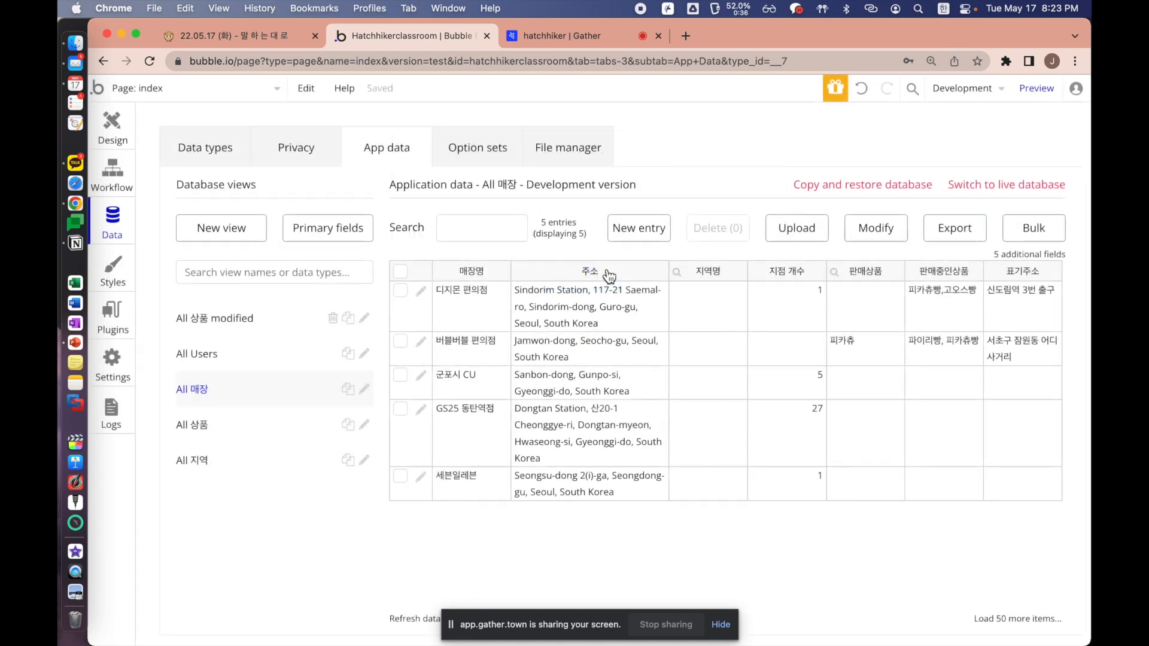
pyautogui.click(940, 351)
pyautogui.click(863, 349)
pyautogui.click(952, 351)
pyautogui.click(858, 350)
# Return to the 매장 data type and delete its 판매중인상품 and 판매상품 fields
pyautogui.click(281, 149)
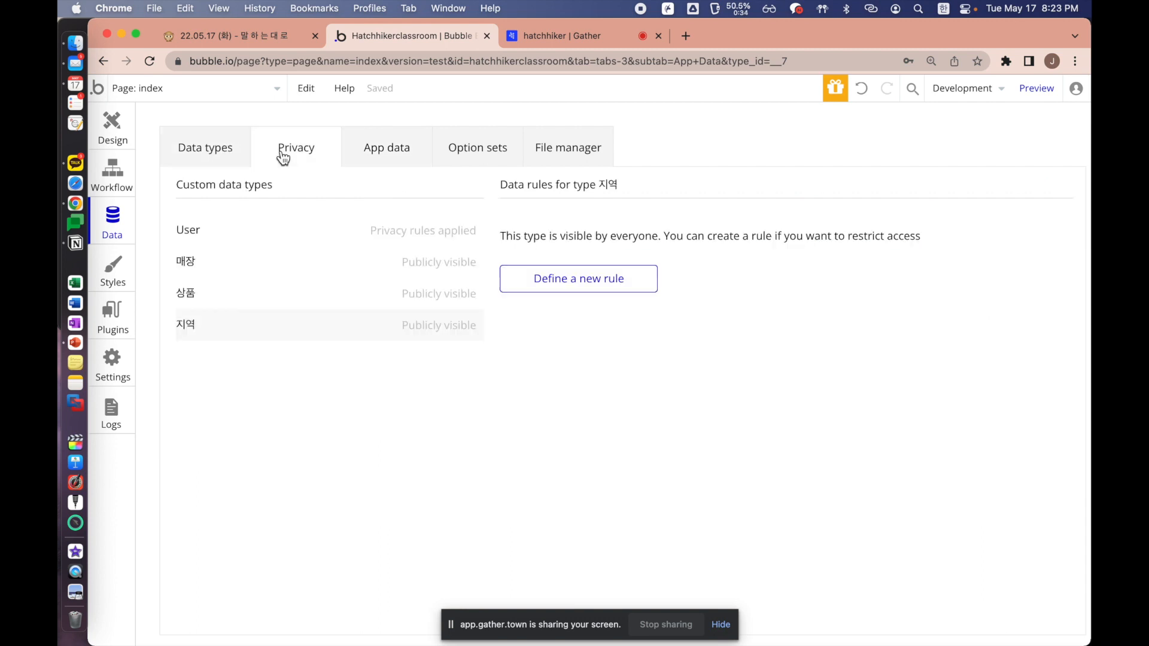
pyautogui.click(207, 147)
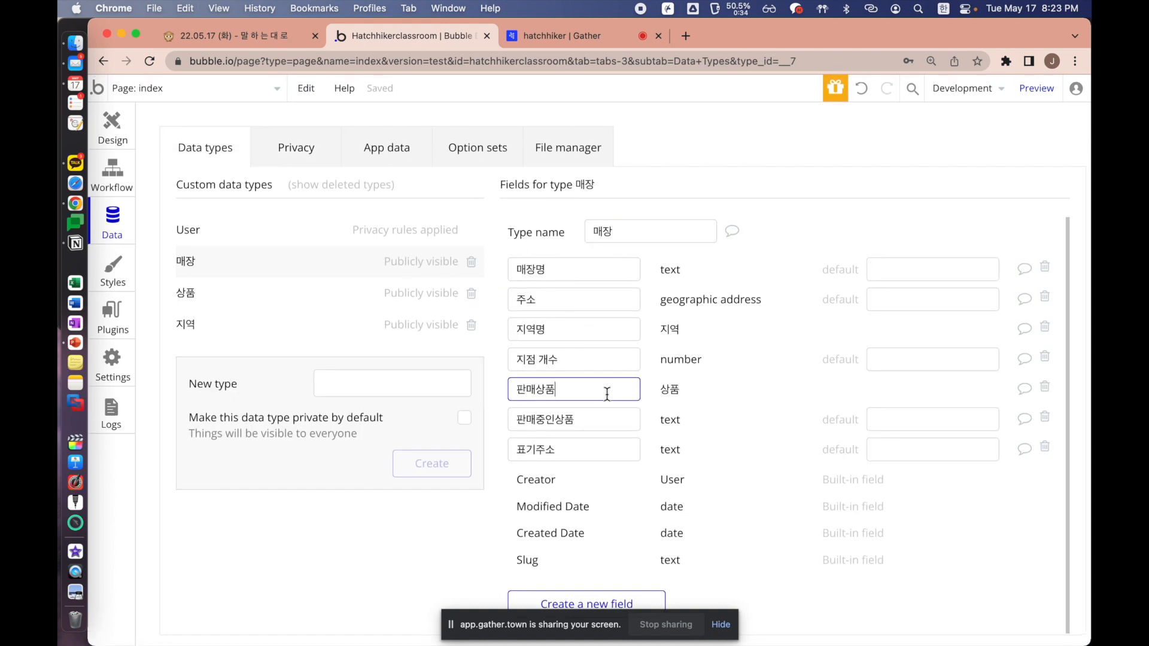
pyautogui.click(618, 425)
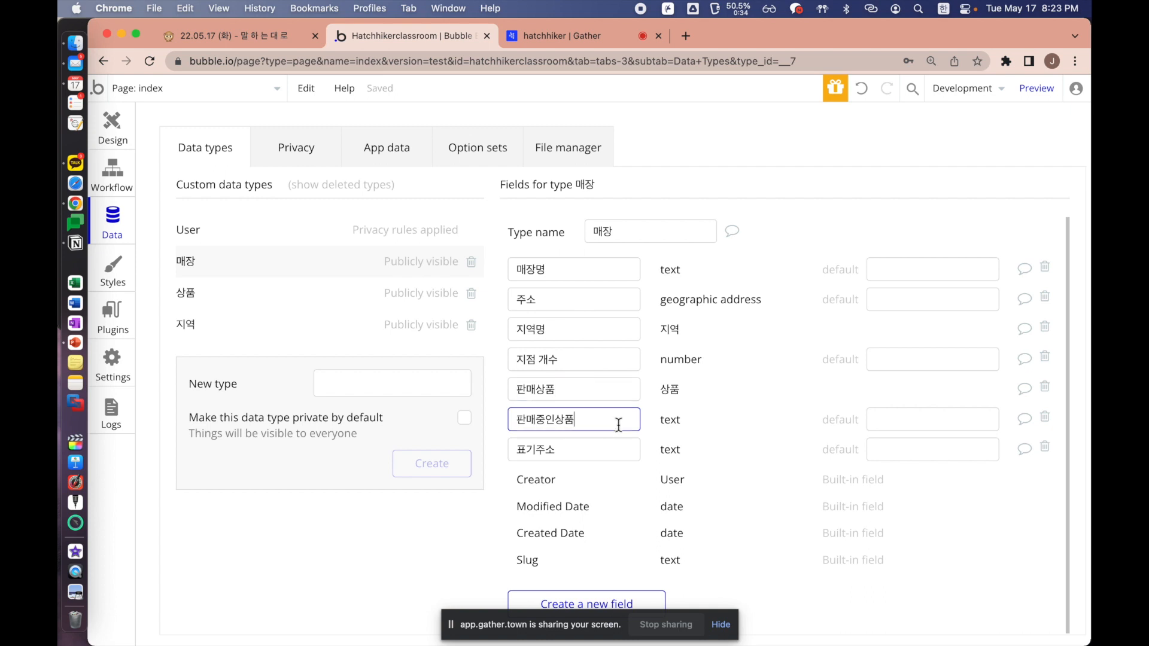
pyautogui.click(1045, 419)
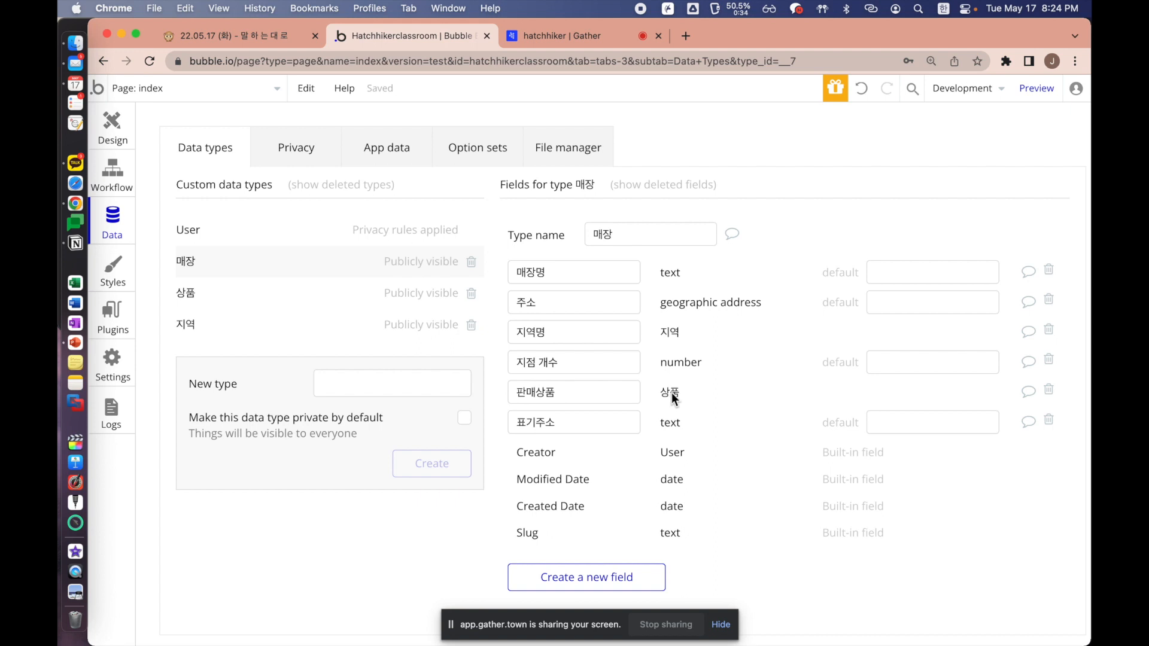
pyautogui.click(1048, 392)
# Create a 판매상품들 field on 매장 with type 상품, marked as a list with multiple entries
pyautogui.click(549, 549)
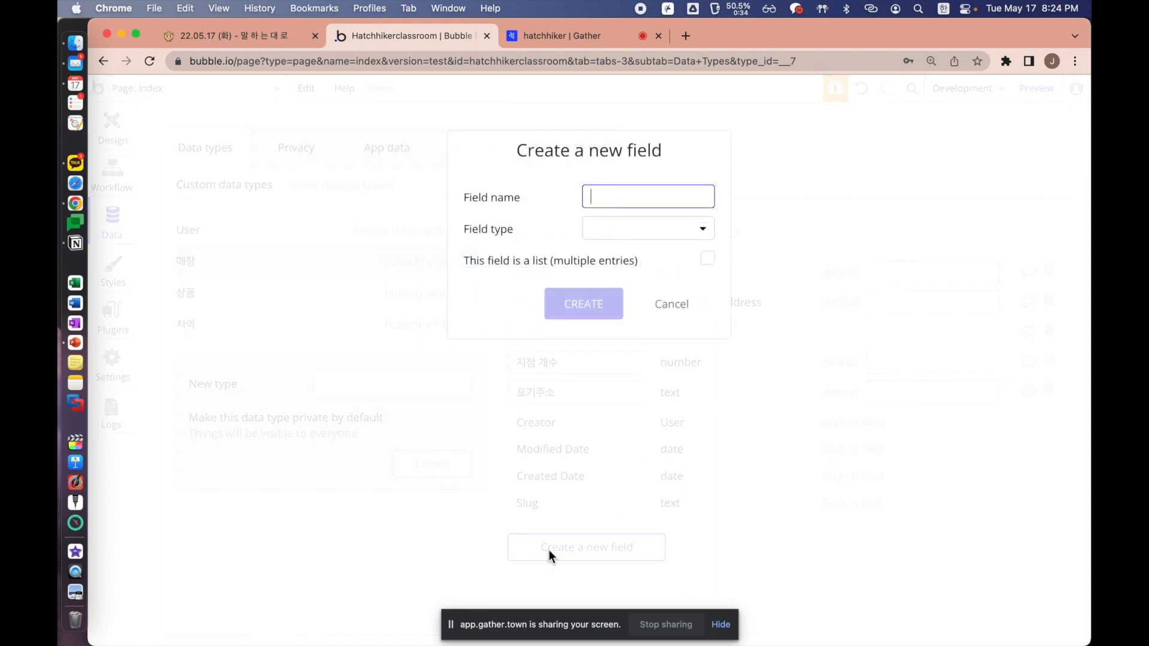
pyautogui.write('판매상품들')
pyautogui.click(664, 231)
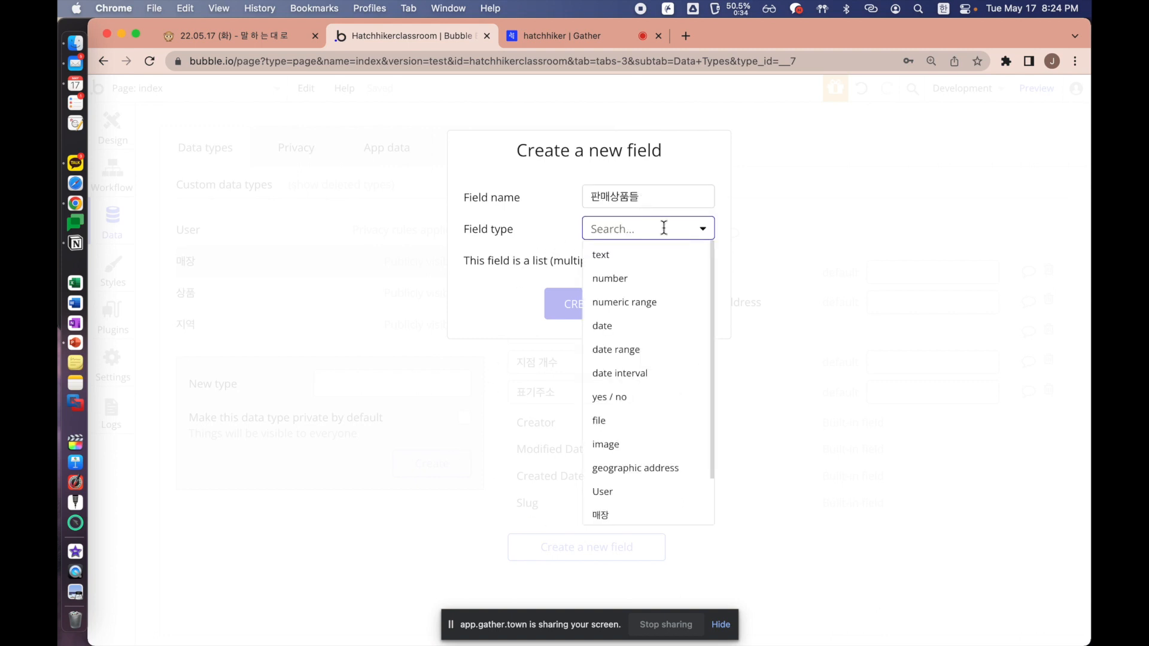
pyautogui.scroll(-2, 674, 479)
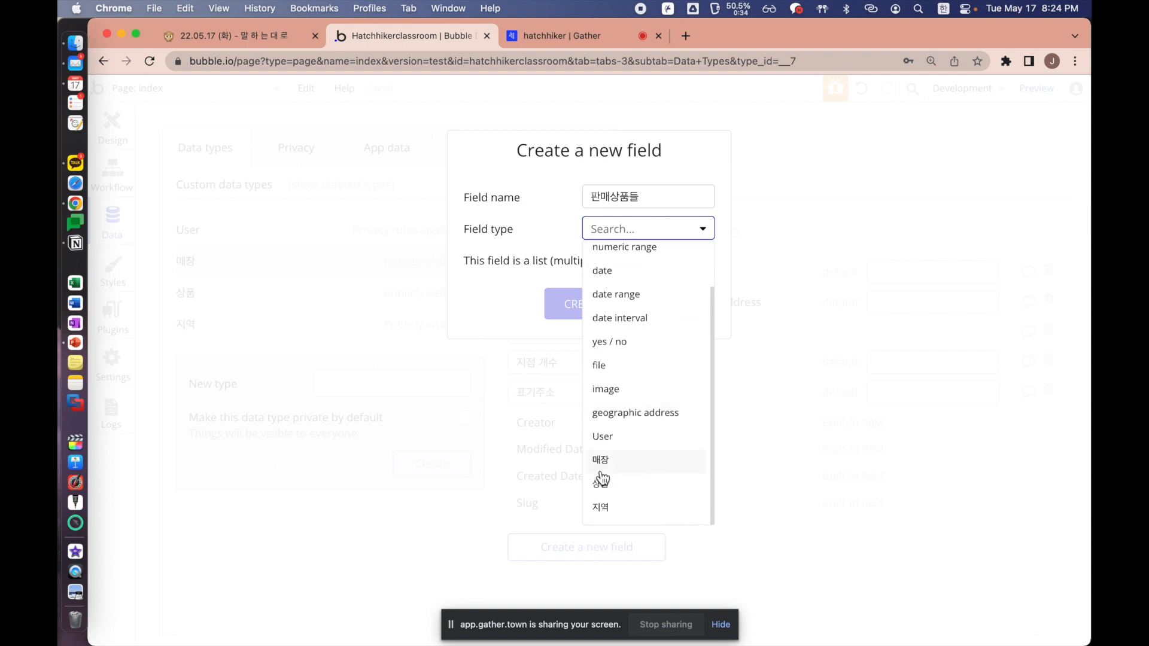
pyautogui.click(628, 488)
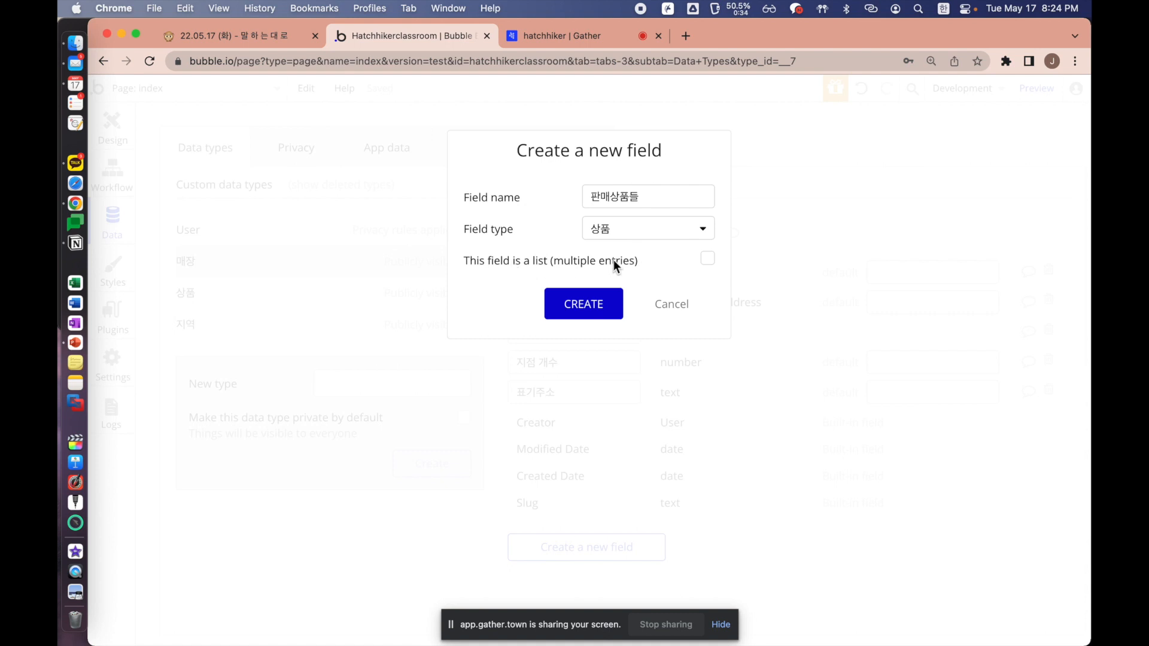
pyautogui.click(707, 260)
pyautogui.click(587, 304)
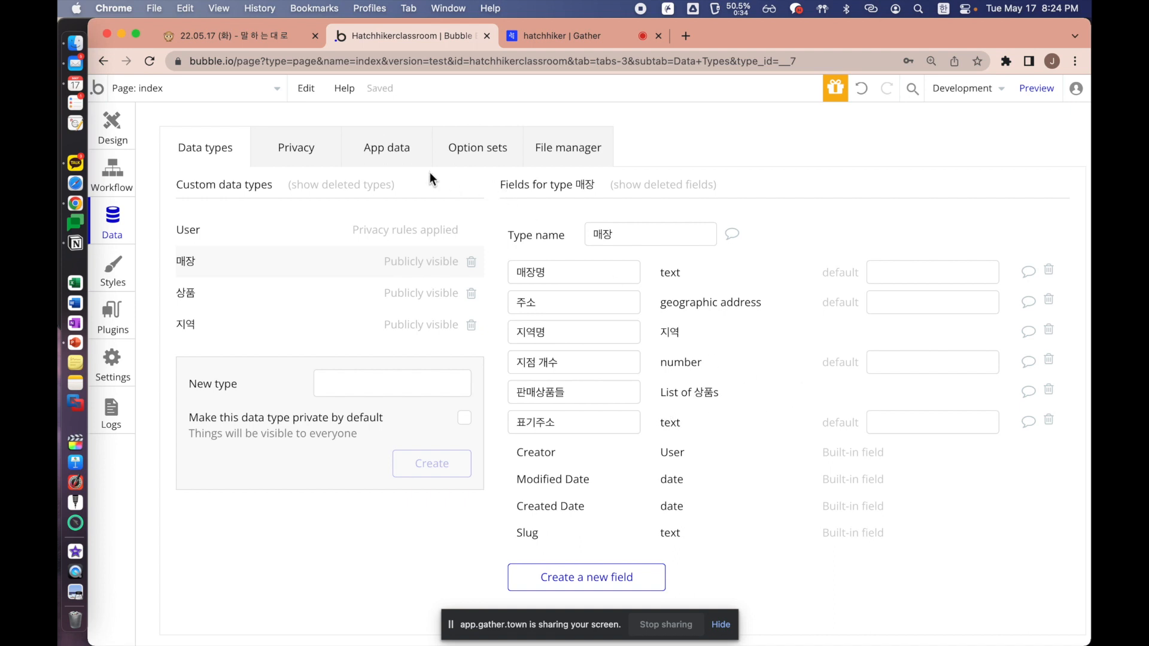
# Review the 매장 type name and its 판매상품들 list field
pyautogui.click(569, 395)
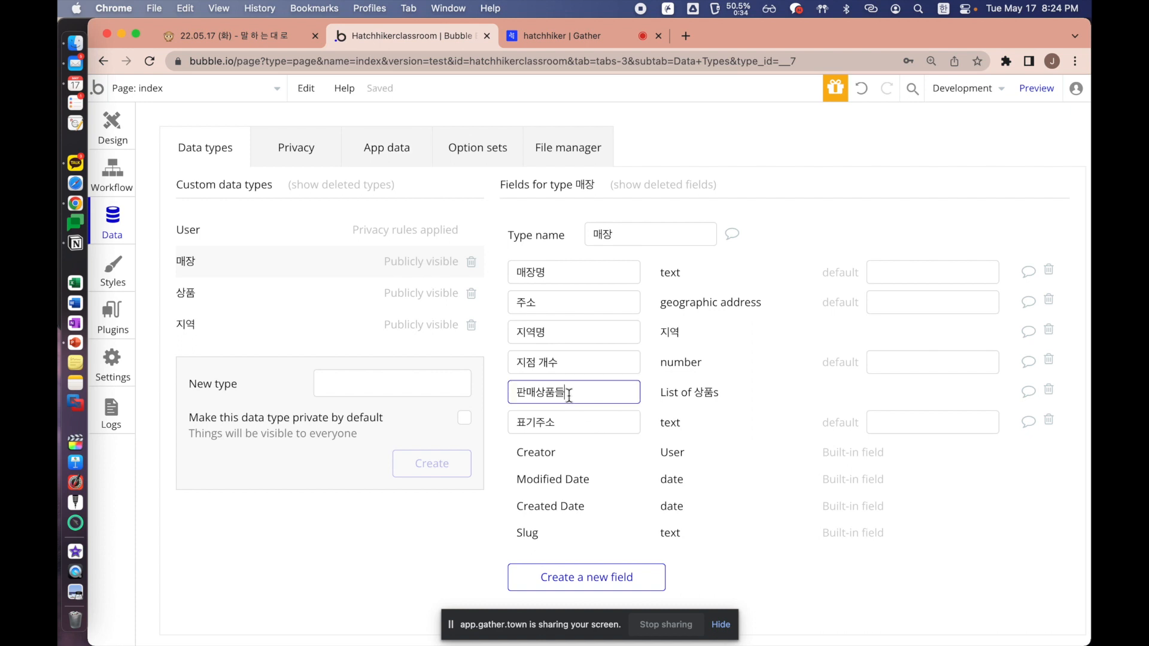
pyautogui.click(631, 241)
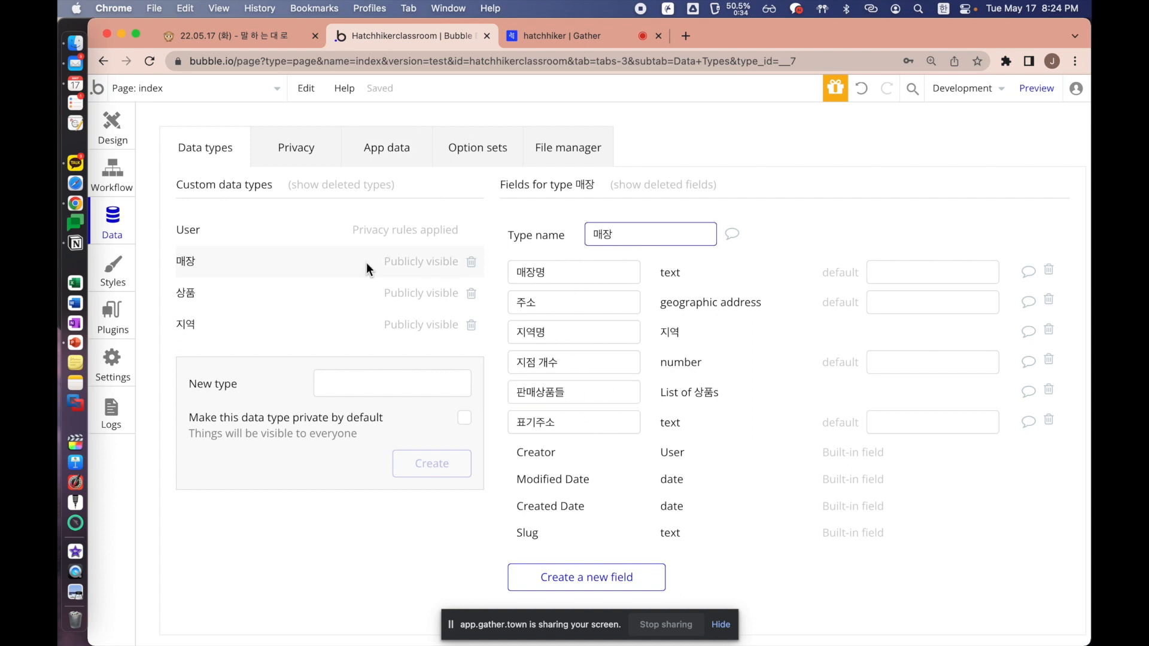
pyautogui.click(303, 258)
pyautogui.click(633, 233)
pyautogui.click(605, 386)
pyautogui.moveTo(605, 386); pyautogui.dragTo(495, 391)
pyautogui.click(585, 391)
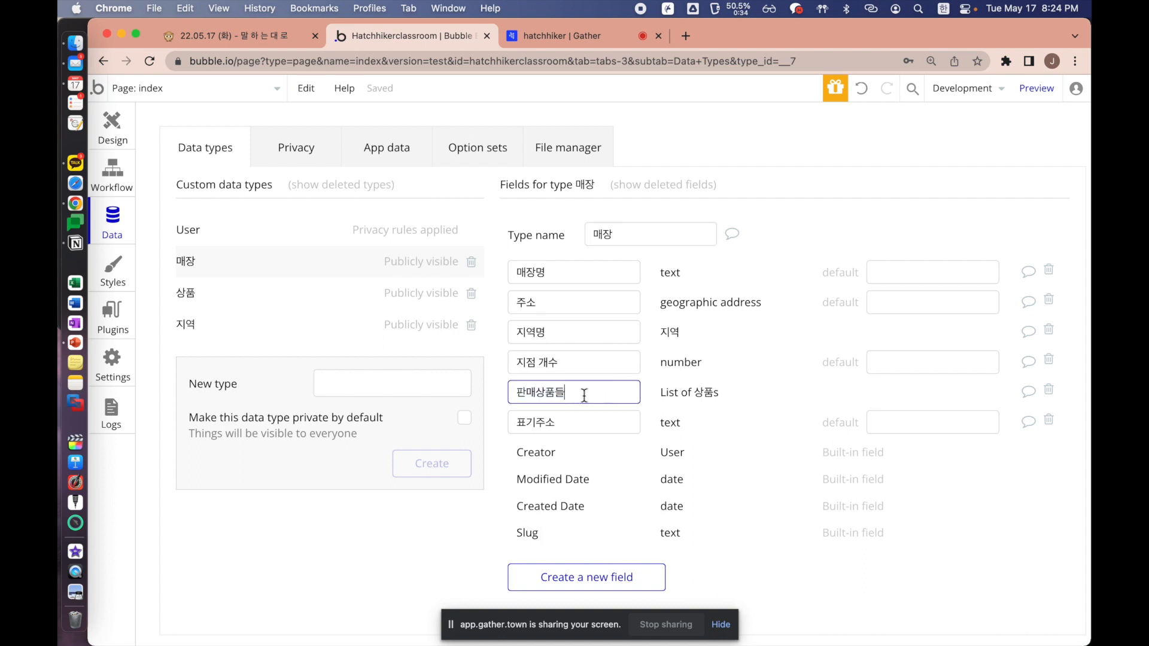
# Check the 판매상품들 field's name and list type on 매장, and view the 매장 entries in the app data
pyautogui.moveTo(585, 392); pyautogui.dragTo(498, 390)
pyautogui.click(567, 386)
pyautogui.click(672, 396)
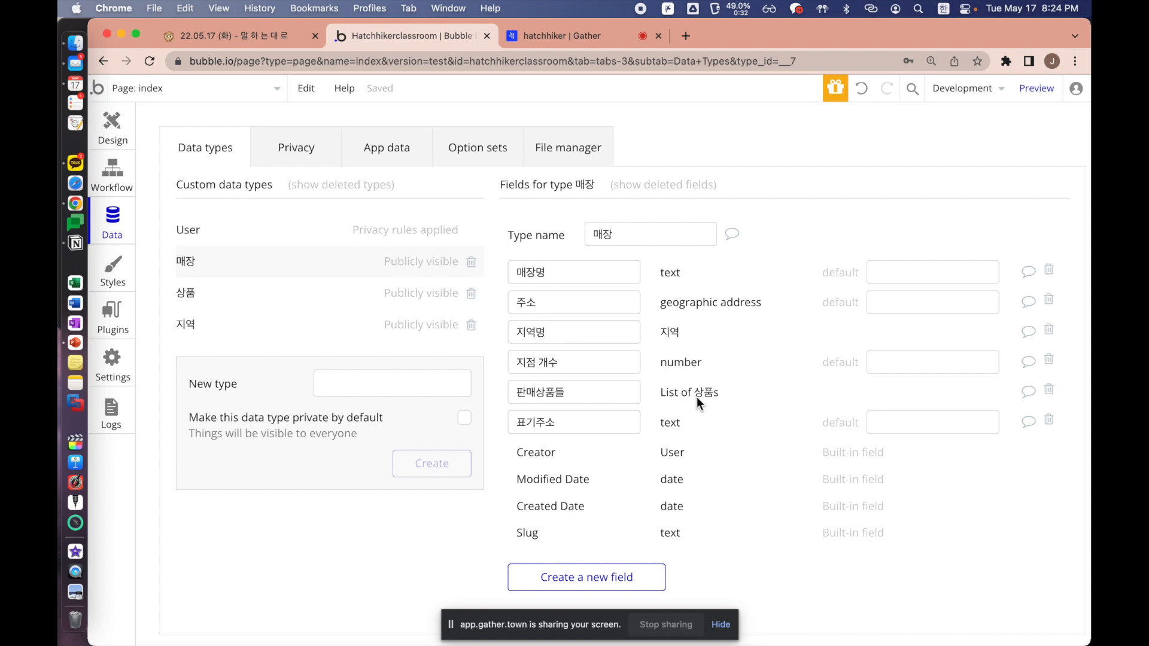
pyautogui.click(384, 135)
pyautogui.click(583, 308)
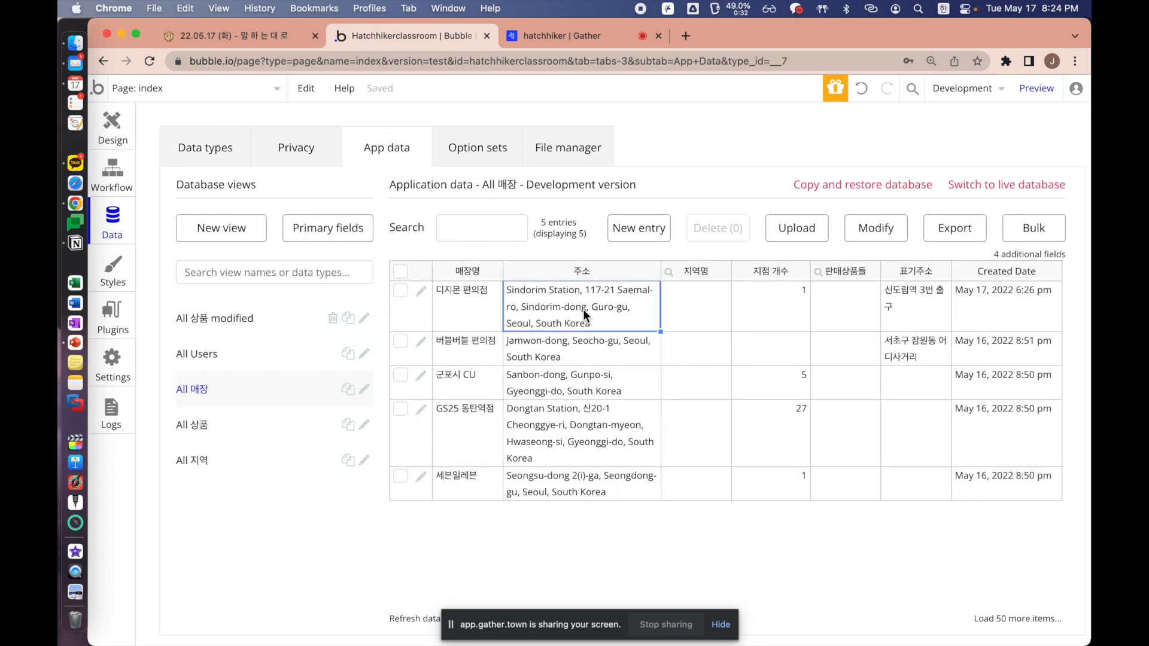
# Open the 디지몬 편의점 entry for modification and add 피카츄 to its 판매상품들 list
pyautogui.click(420, 291)
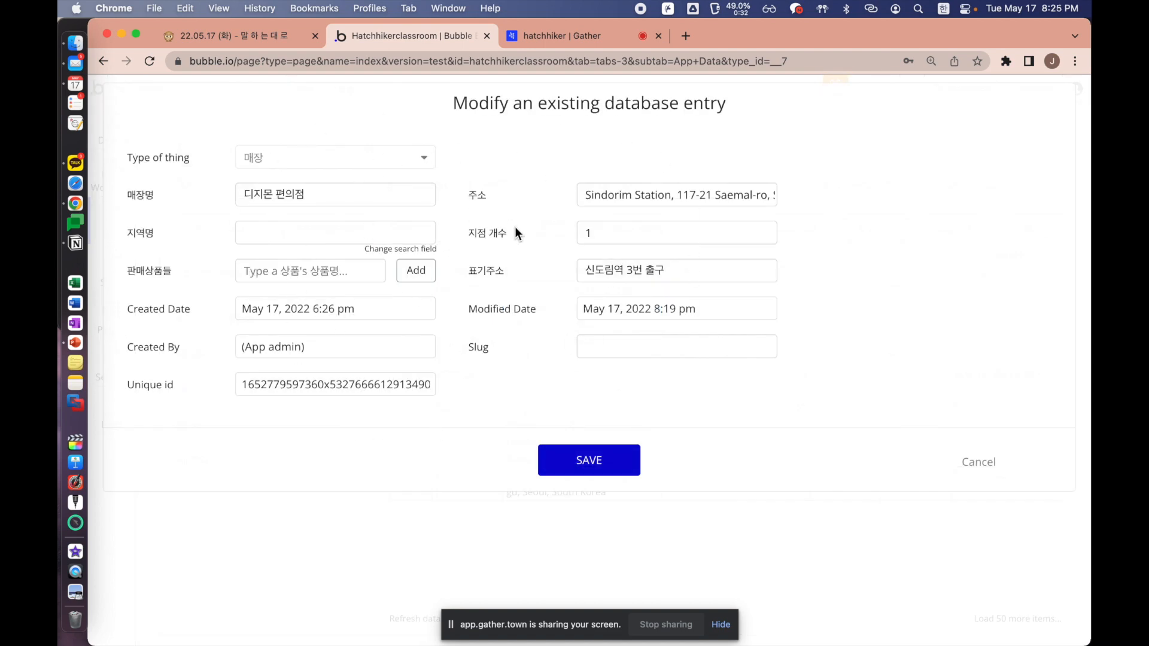
pyautogui.click(266, 234)
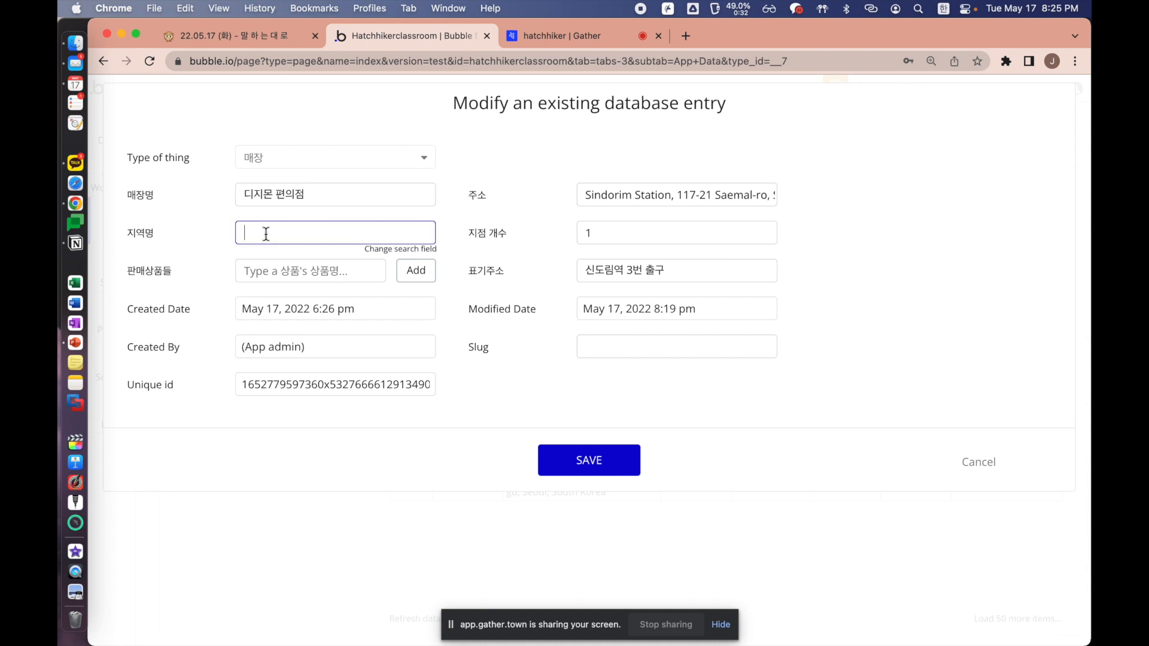
pyautogui.click(285, 273)
pyautogui.write('피카츄')
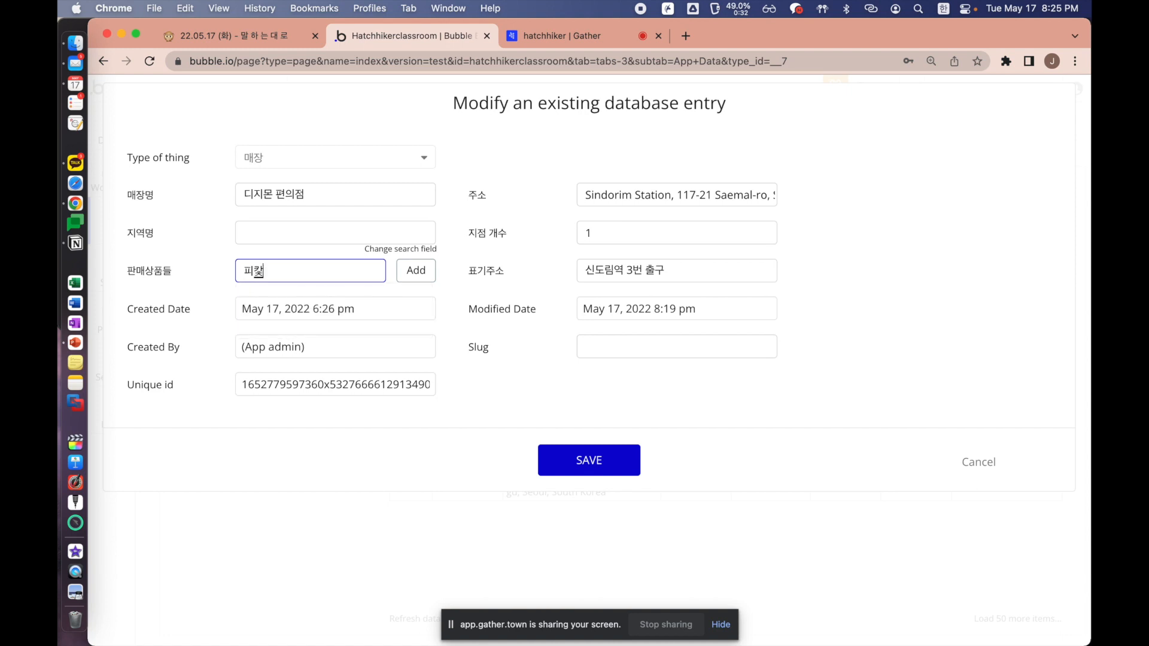
pyautogui.click(346, 300)
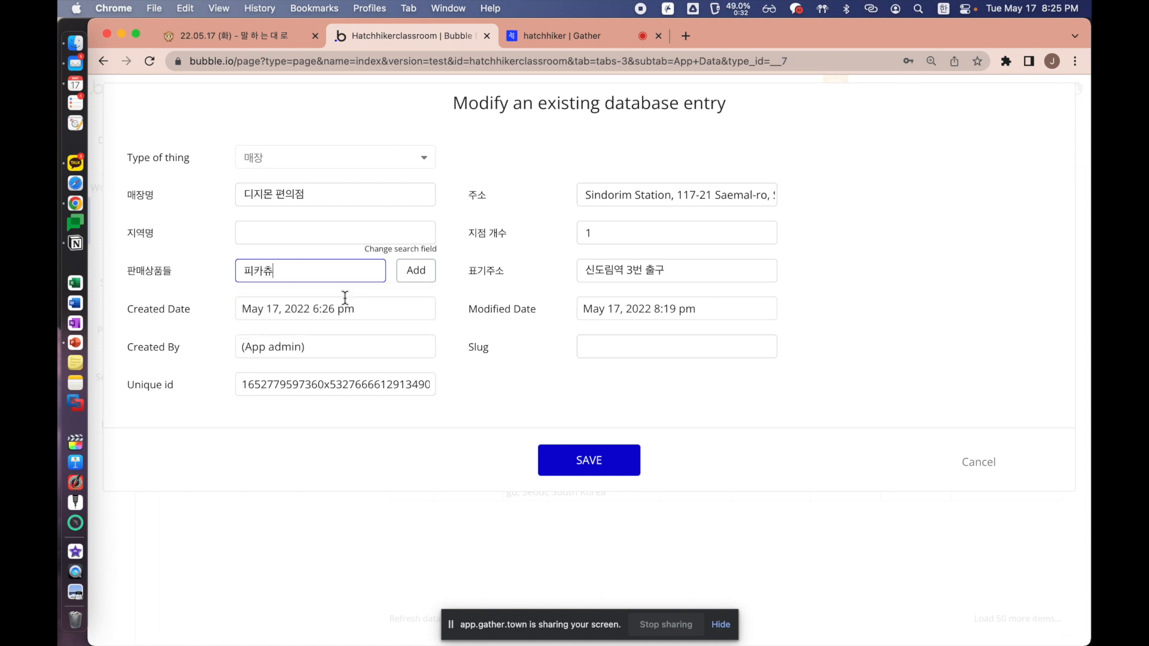
pyautogui.click(416, 274)
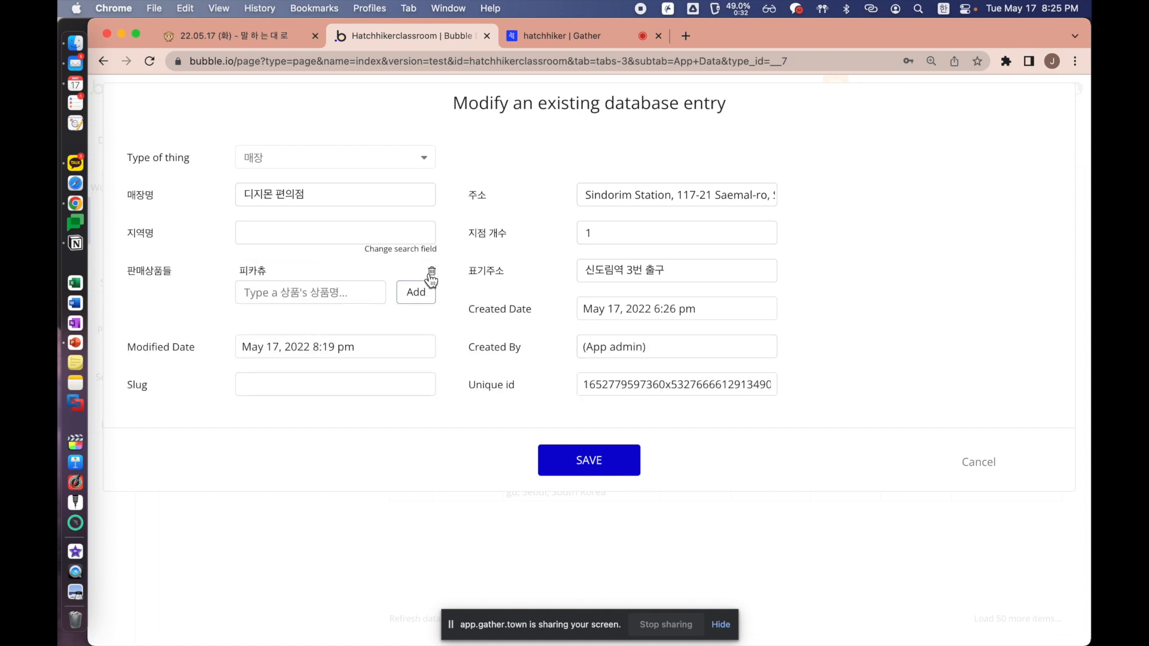
# Add 파이리빵 to the 판매상품들 list and save the modified 디지몬 편의점 entry
pyautogui.click(284, 291)
pyautogui.write('ㅍㅏ일리빵')
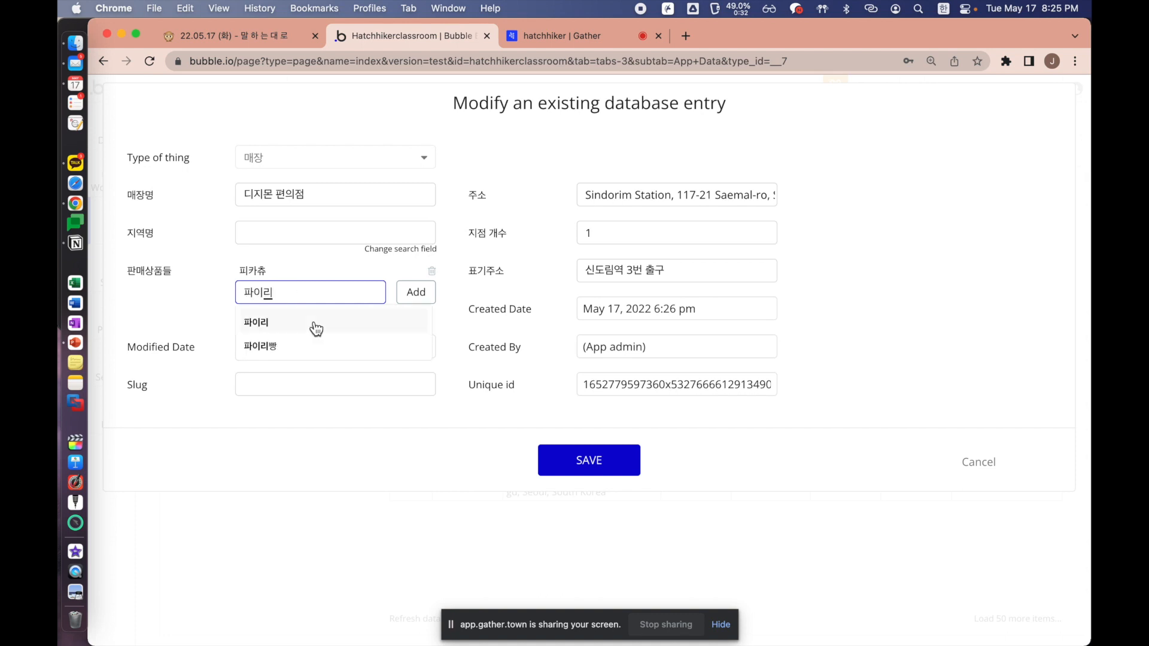
pyautogui.click(426, 292)
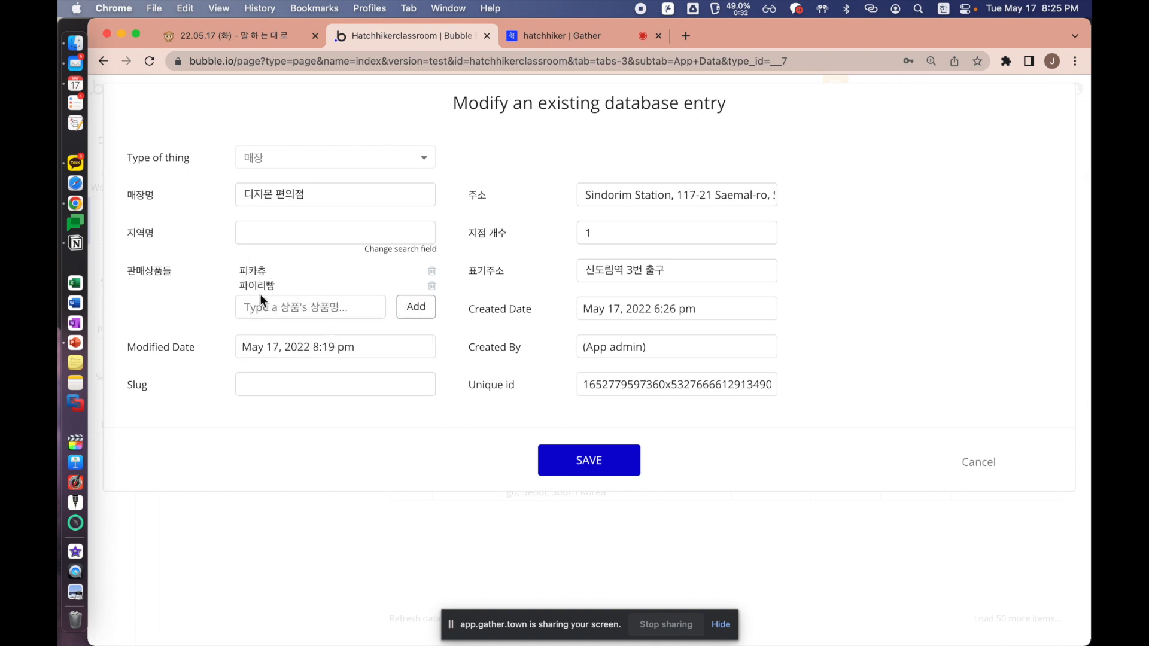
pyautogui.click(565, 462)
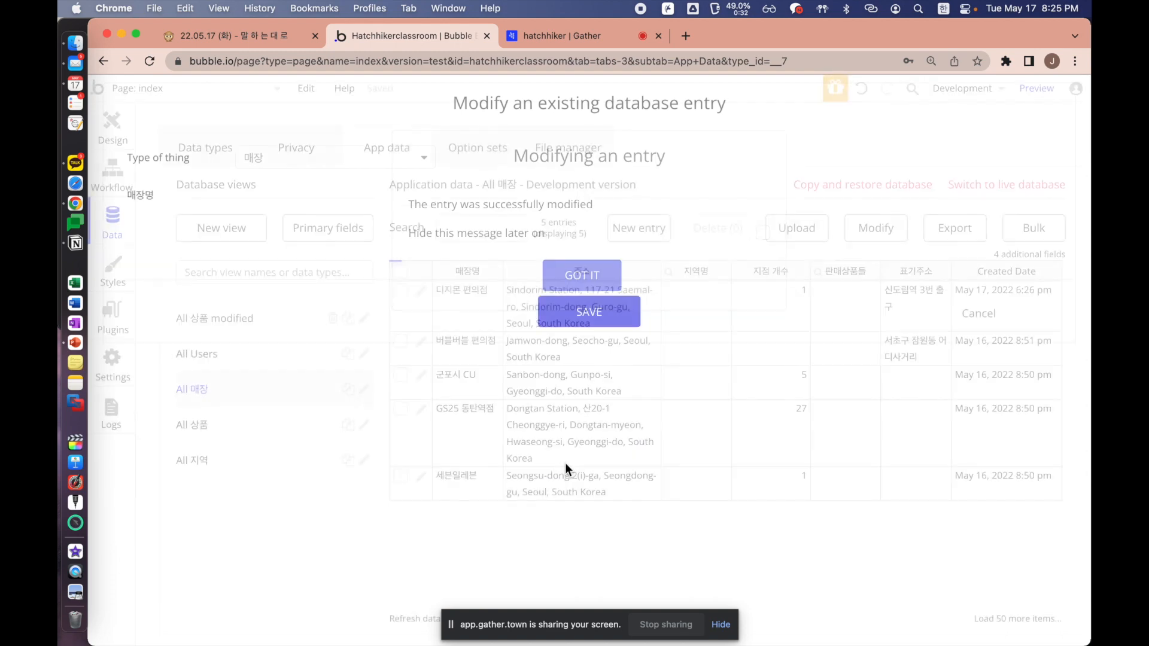
pyautogui.click(577, 274)
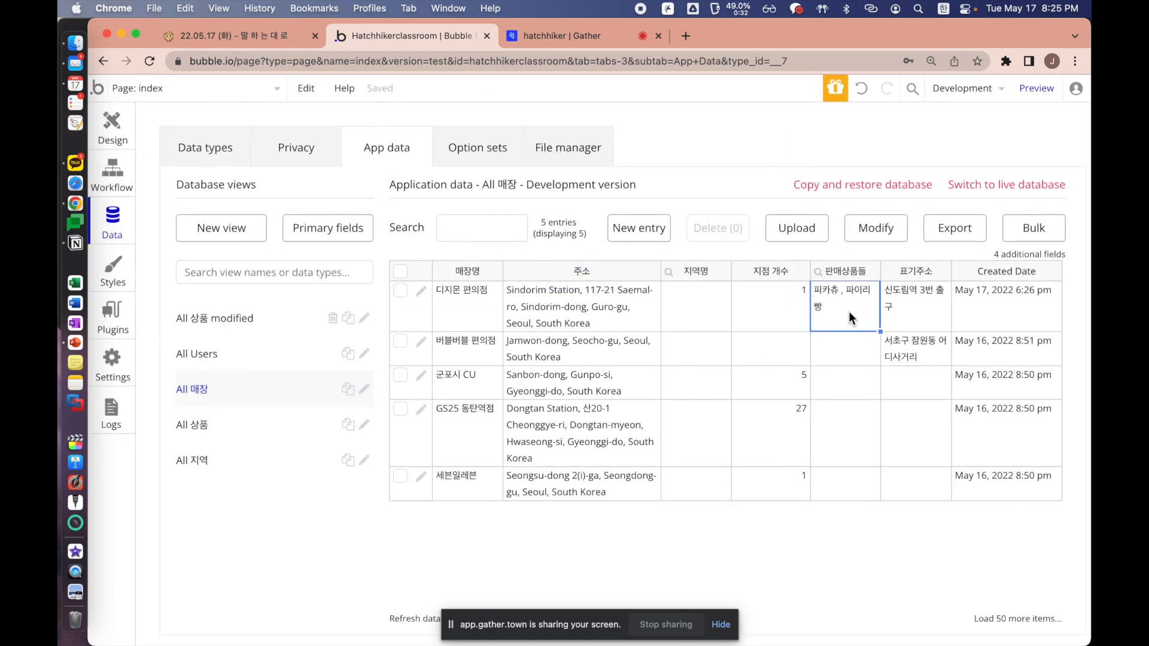
# Compare the 디지몬 편의점 entry's 판매상품들 cell with the 피카츄 and 파이리 rows in the 상품 data
pyautogui.click(469, 304)
pyautogui.click(845, 309)
pyautogui.click(199, 439)
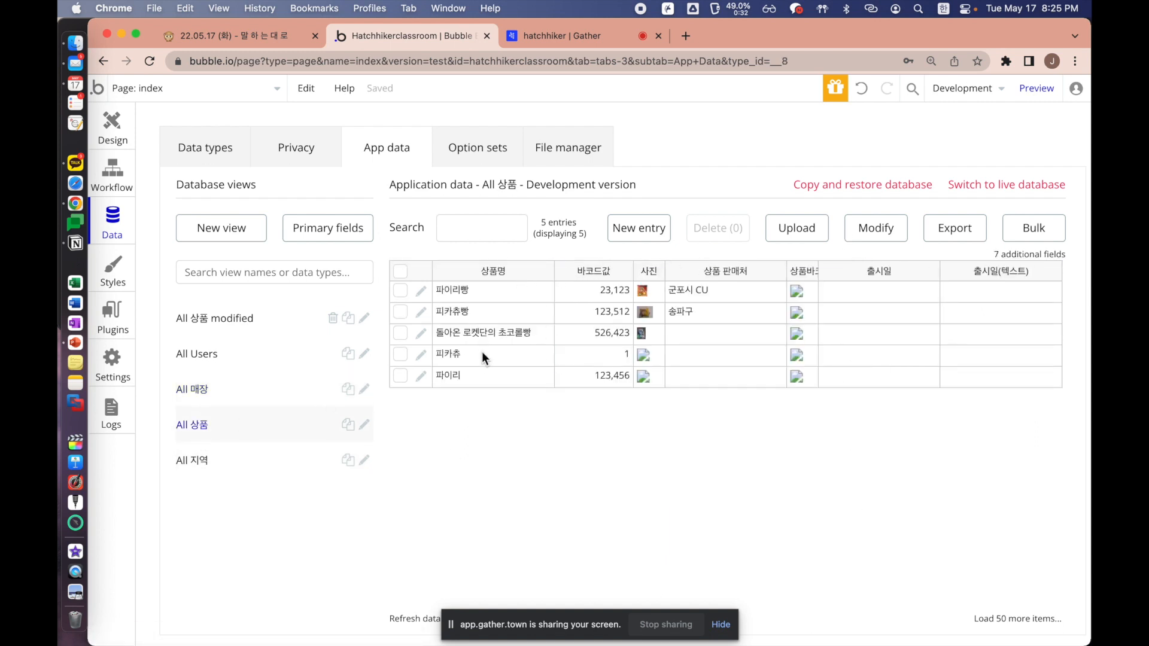
pyautogui.moveTo(483, 357); pyautogui.dragTo(1003, 370)
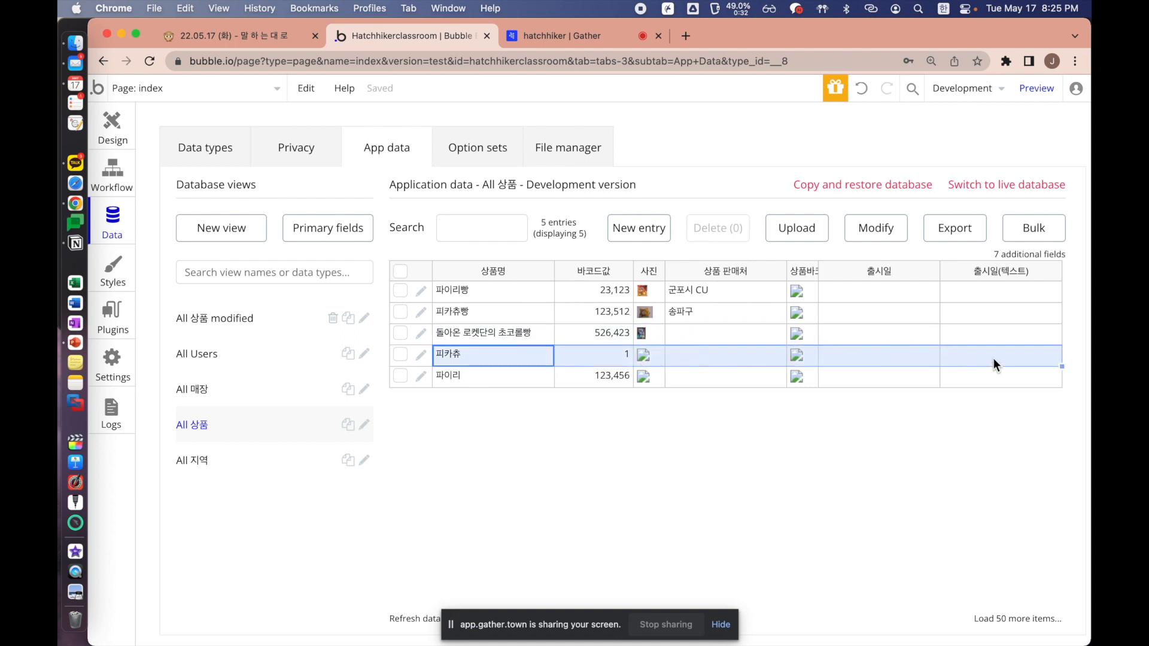
pyautogui.moveTo(480, 376); pyautogui.dragTo(869, 386)
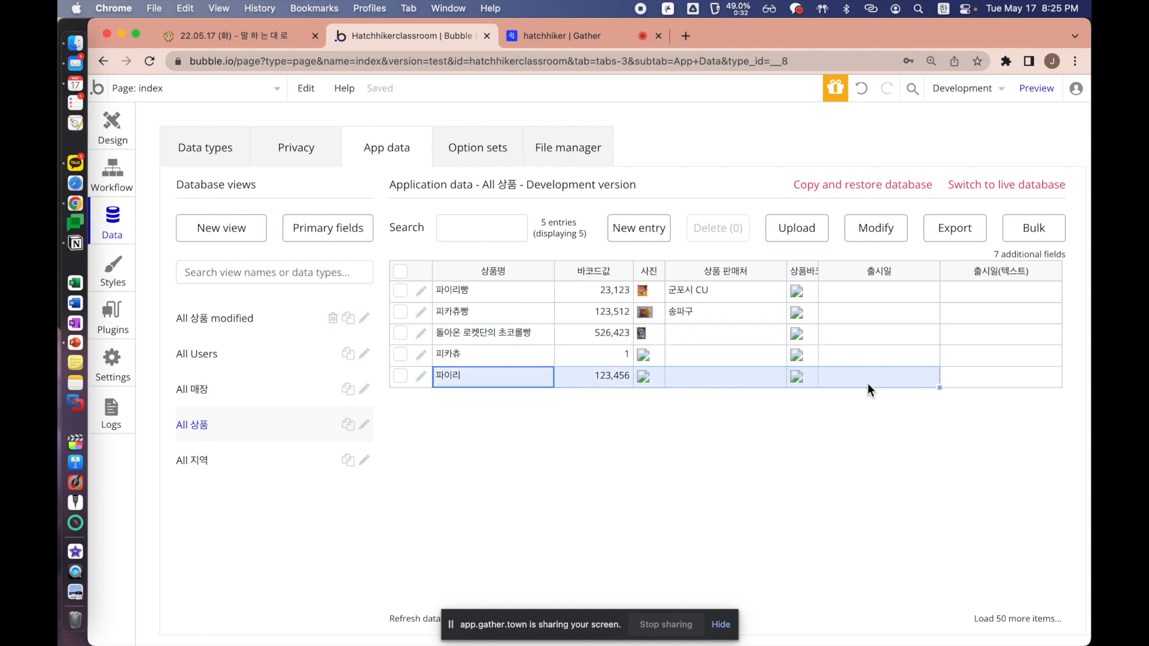
pyautogui.click(1027, 380)
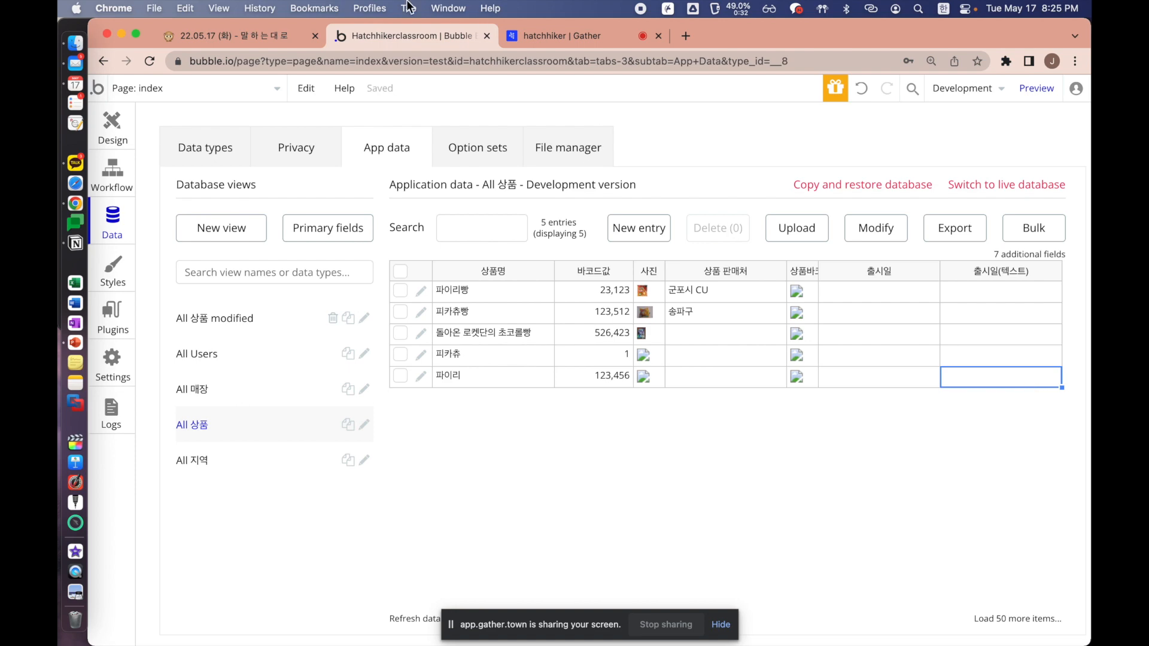
pyautogui.click(462, 118)
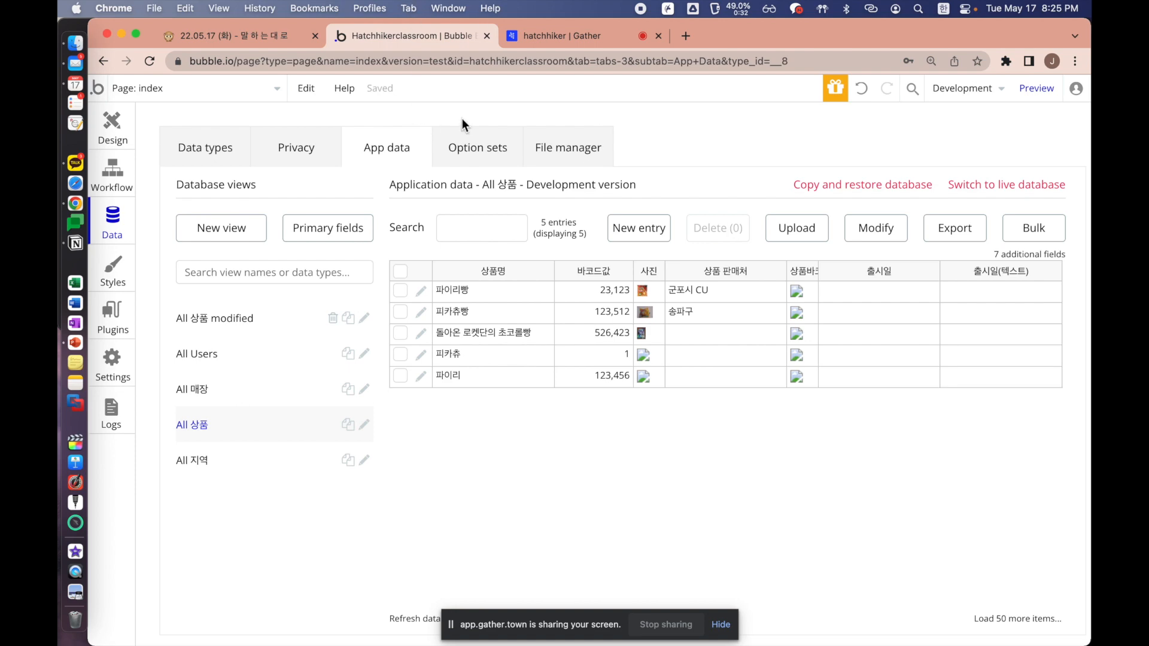
# Open the index page for design and move its property editor aside to uncover the canvas
pyautogui.click(221, 149)
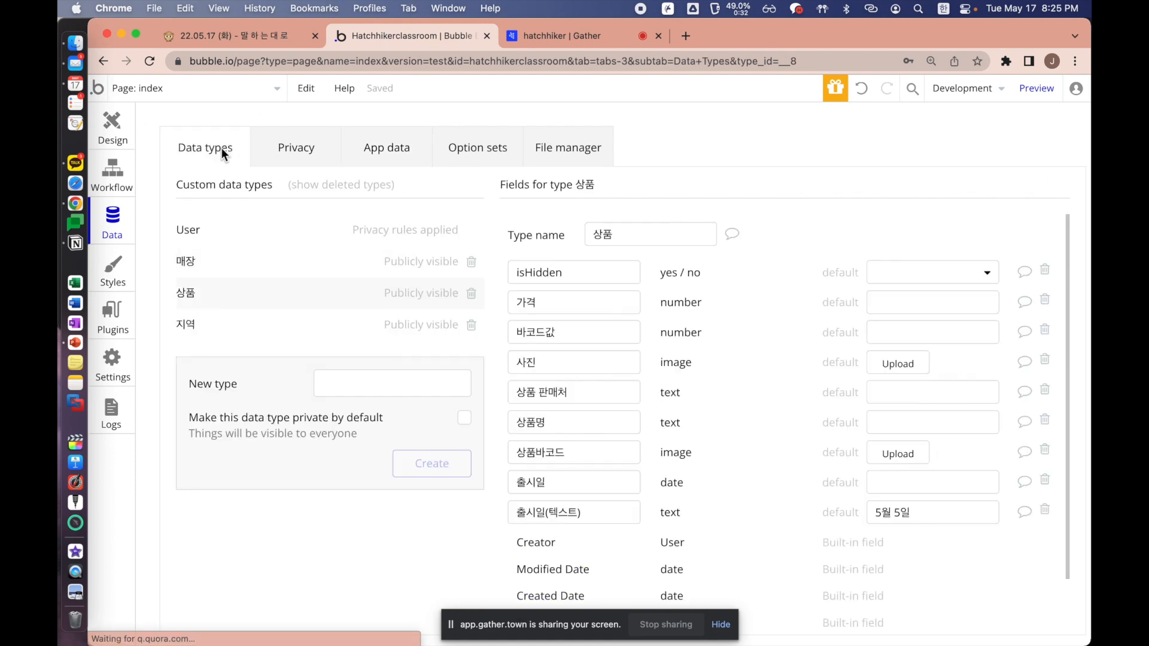
pyautogui.click(126, 129)
pyautogui.doubleClick(371, 216)
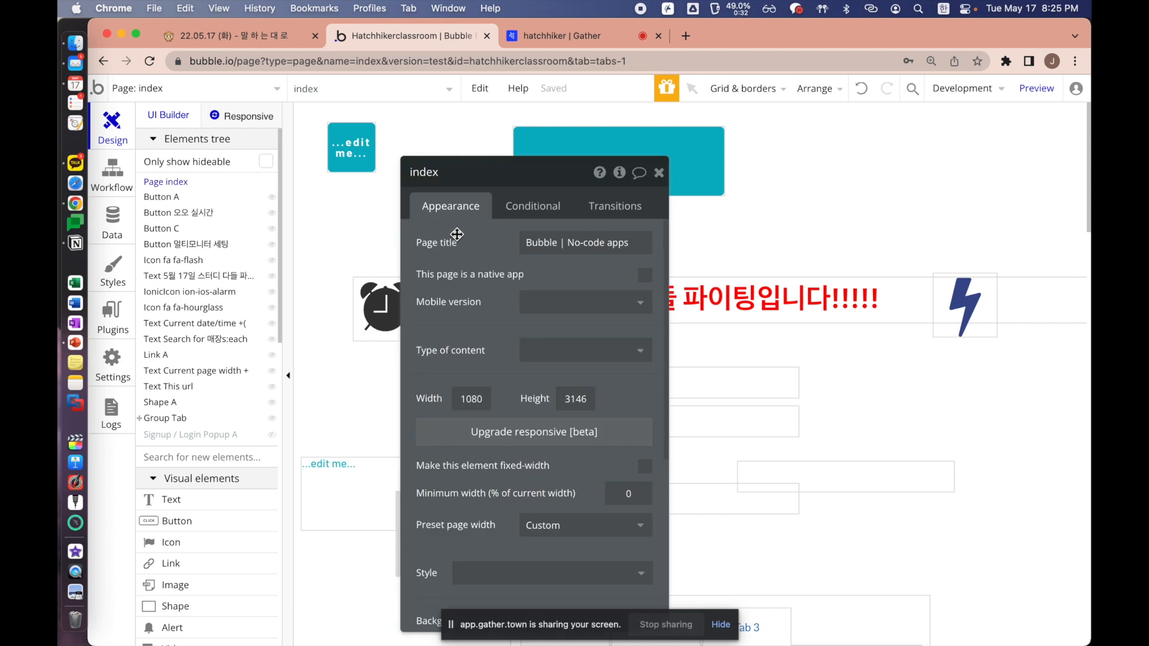
pyautogui.moveTo(458, 235); pyautogui.dragTo(311, 216)
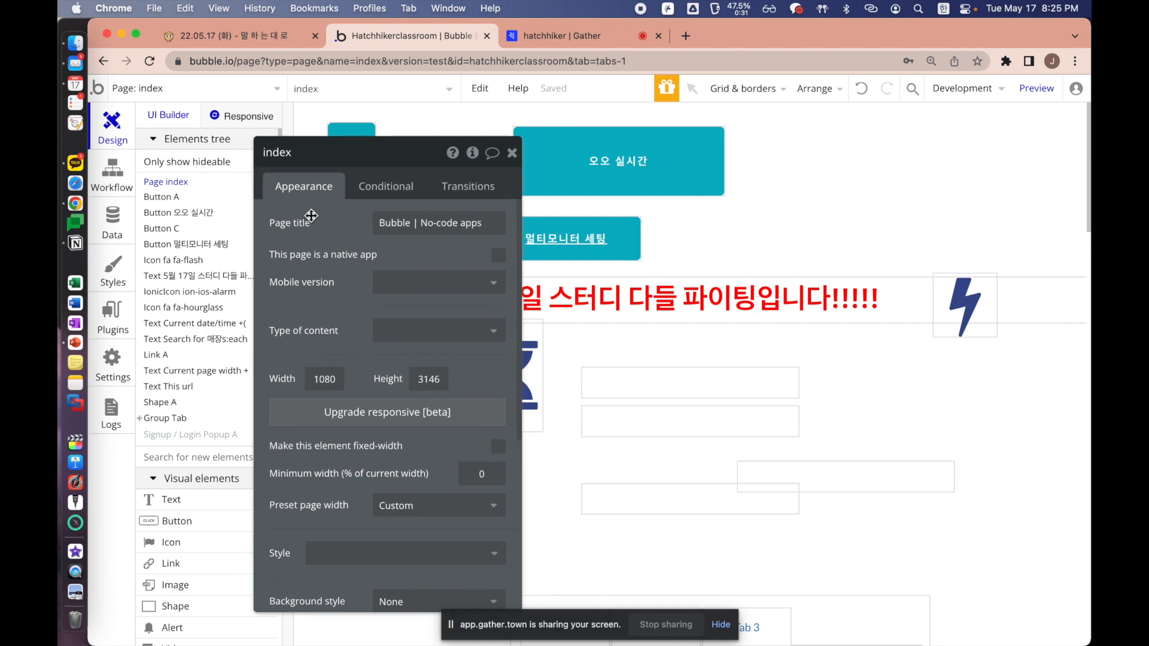
# Switch to the Notion study notes and delete the bracketed example line beneath the List of 땡땡 item
pyautogui.click(256, 37)
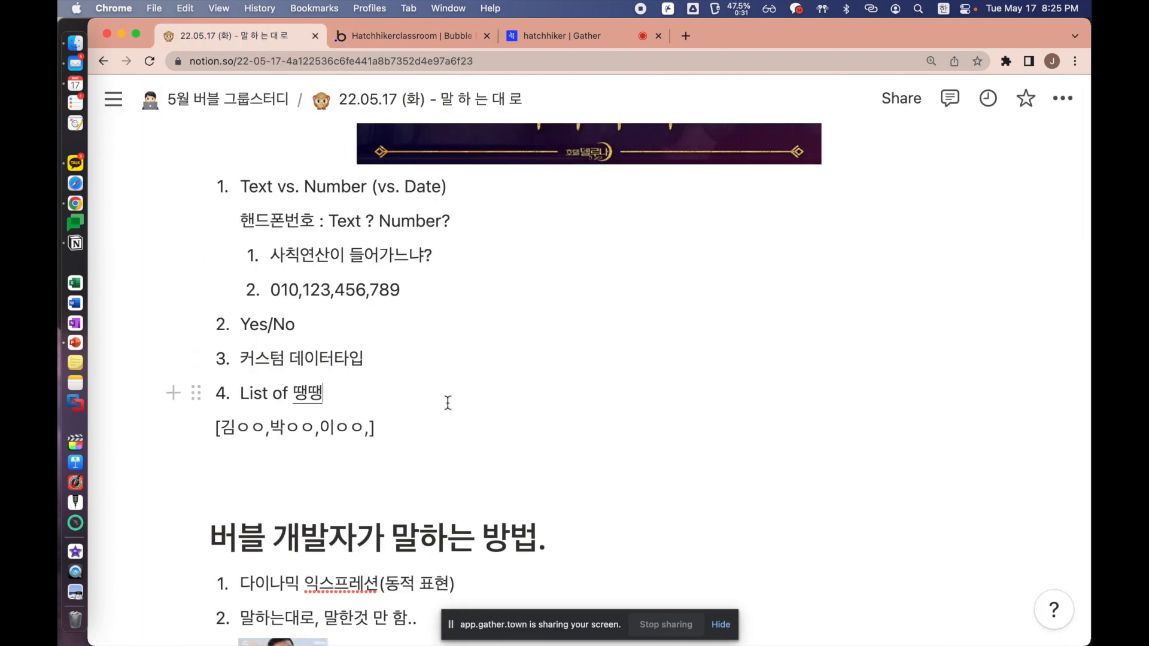
pyautogui.moveTo(462, 421); pyautogui.dragTo(440, 408)
pyautogui.press('BackSpace')
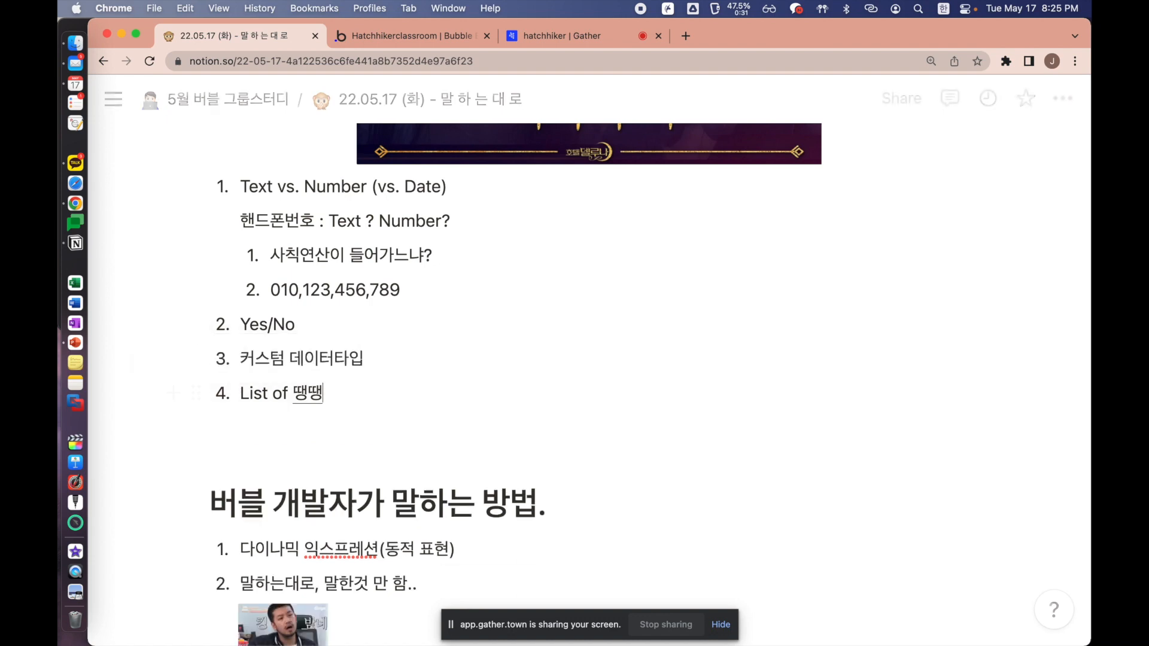
# Review the data type list in the notes and the section headed 버블 개발자가 말하는 방법
pyautogui.scroll(3, 559, 441)
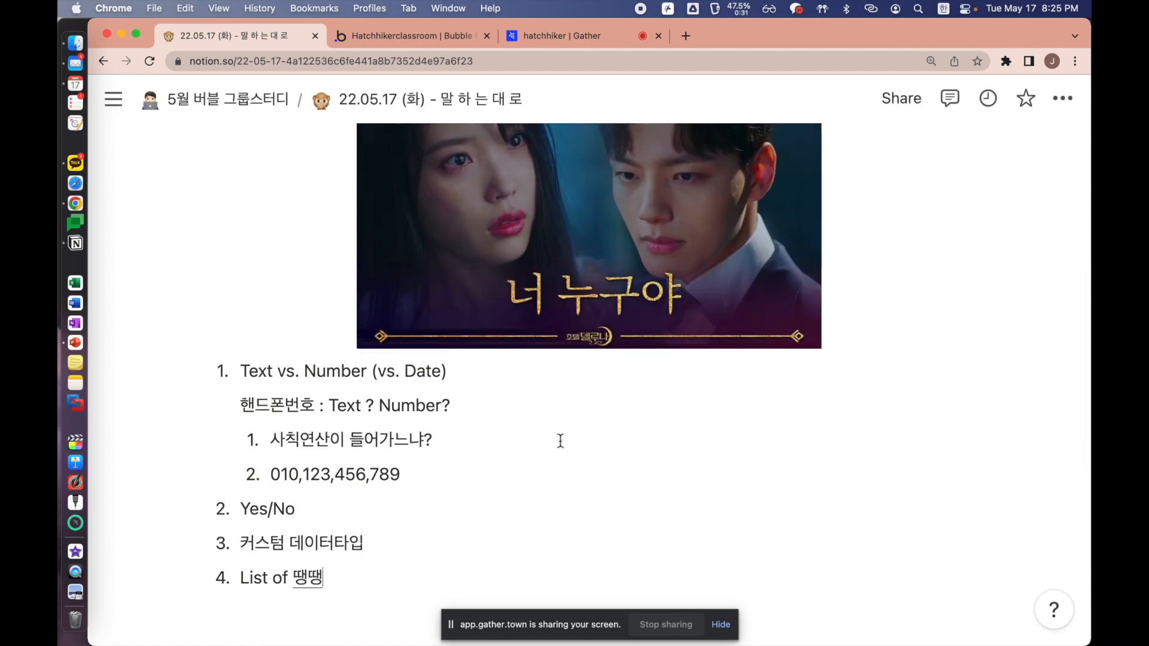
pyautogui.scroll(-5, 560, 441)
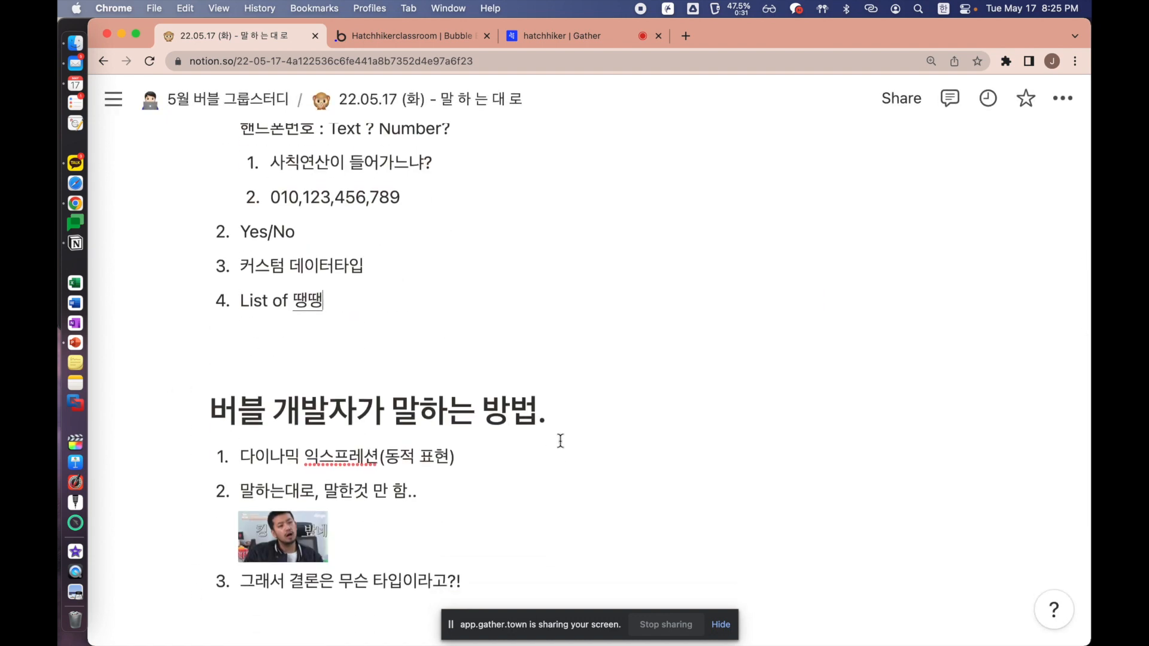
pyautogui.scroll(-1, 560, 441)
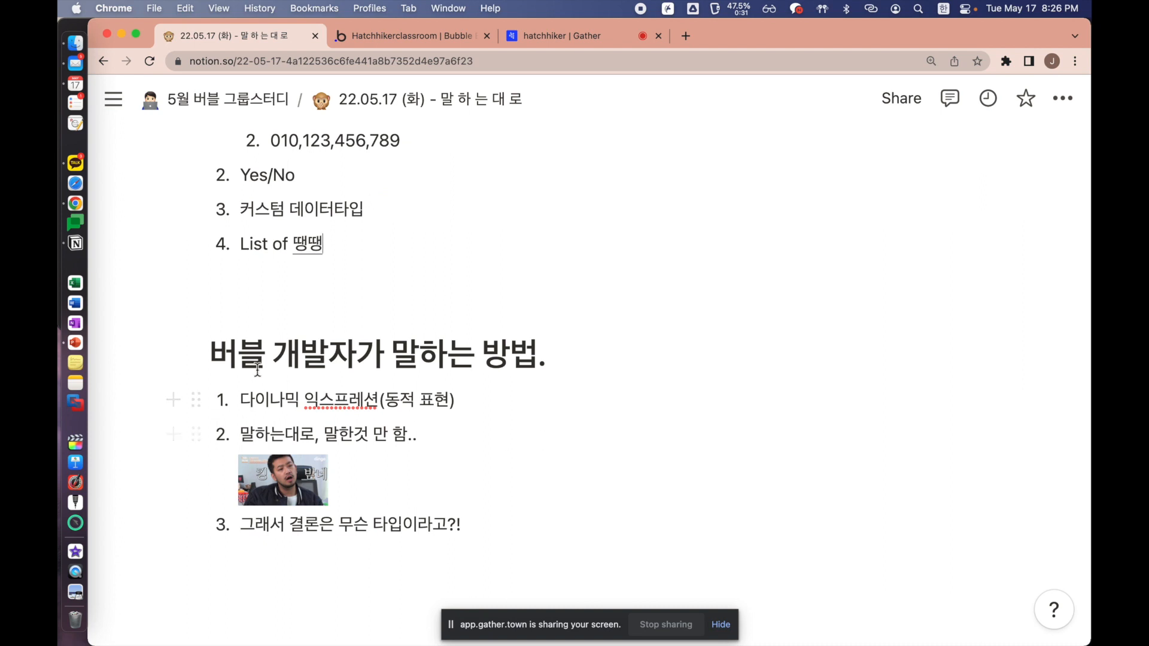
pyautogui.moveTo(211, 355); pyautogui.dragTo(595, 358)
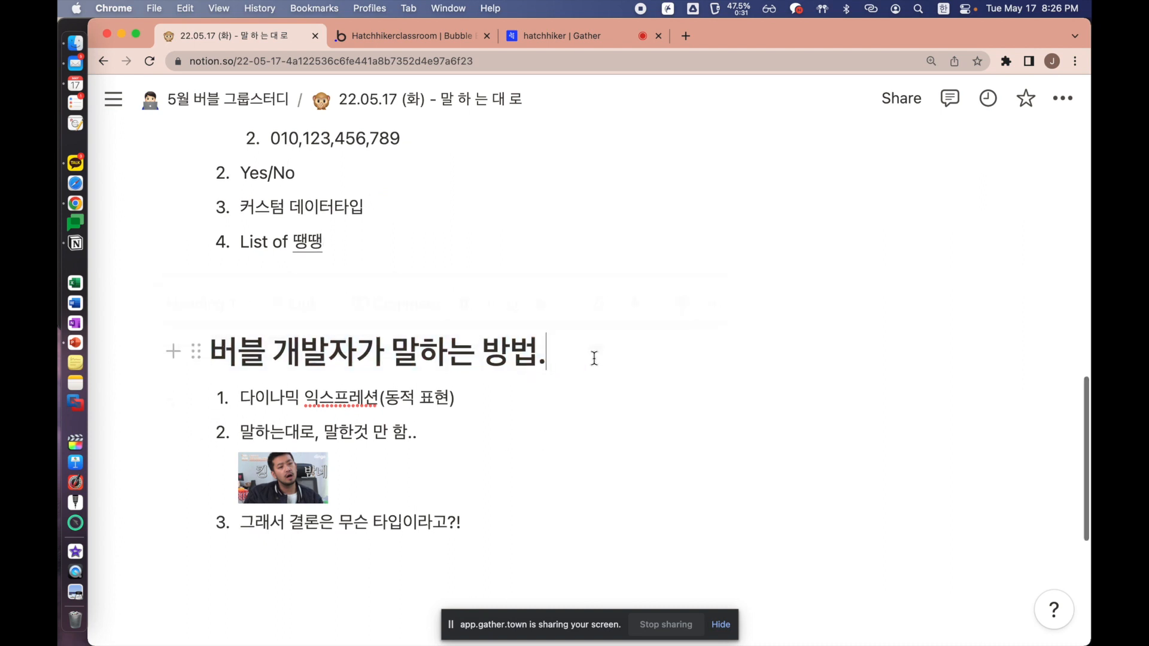
pyautogui.click(594, 357)
pyautogui.scroll(-1, 594, 358)
pyautogui.moveTo(559, 316); pyautogui.dragTo(211, 323)
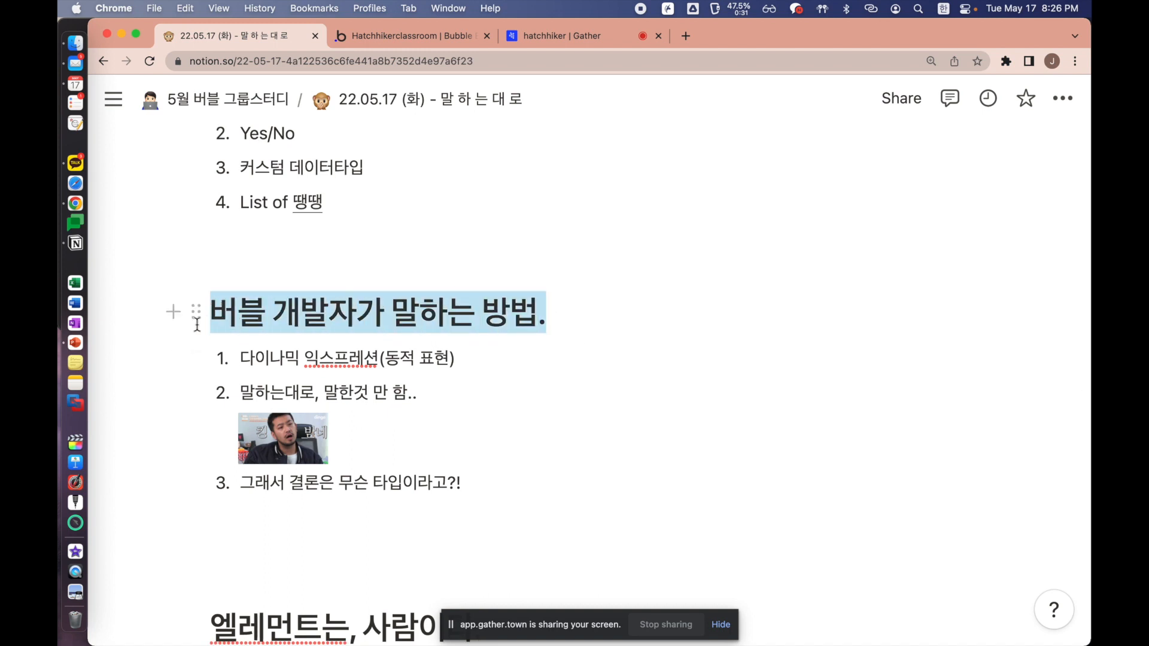
pyautogui.click(266, 314)
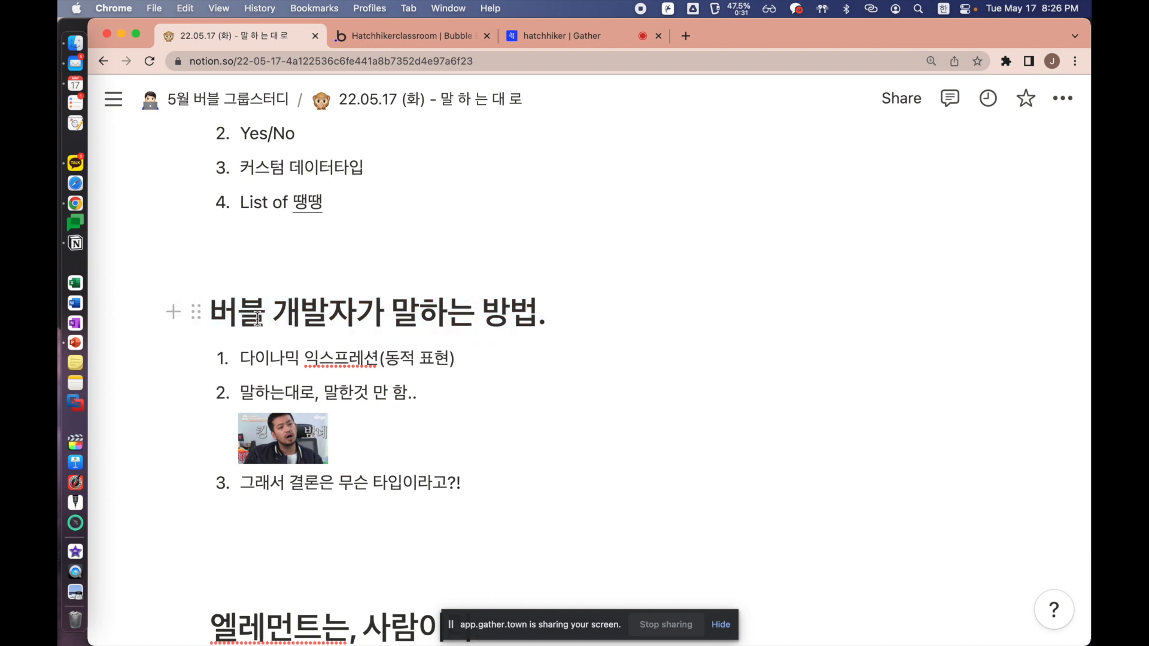
# Switch back to Bubble and examine the Current date/time and Search for 매장s text expressions, including the search's settings
pyautogui.click(376, 37)
pyautogui.moveTo(450, 248); pyautogui.dragTo(269, 225)
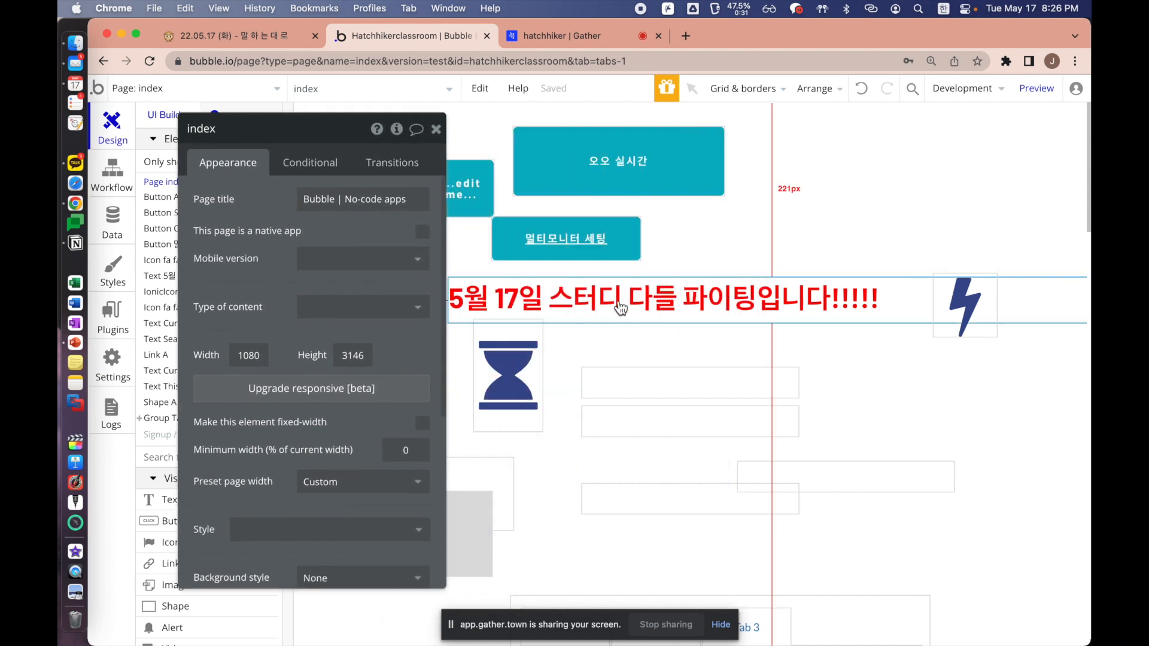
pyautogui.click(637, 379)
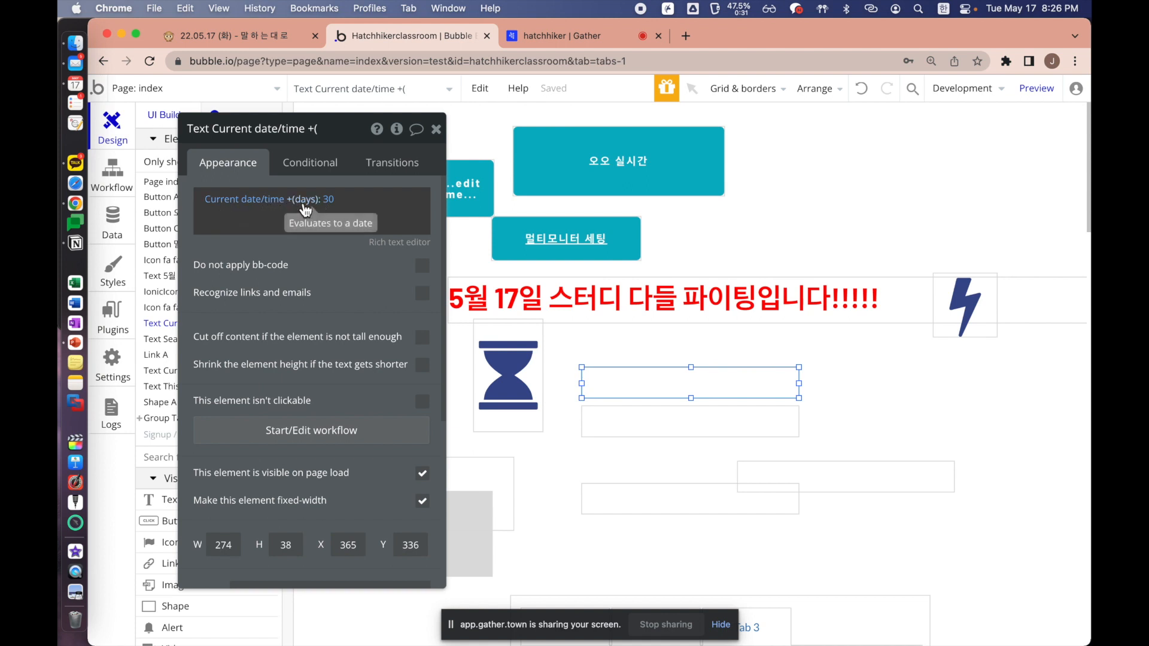
pyautogui.click(622, 417)
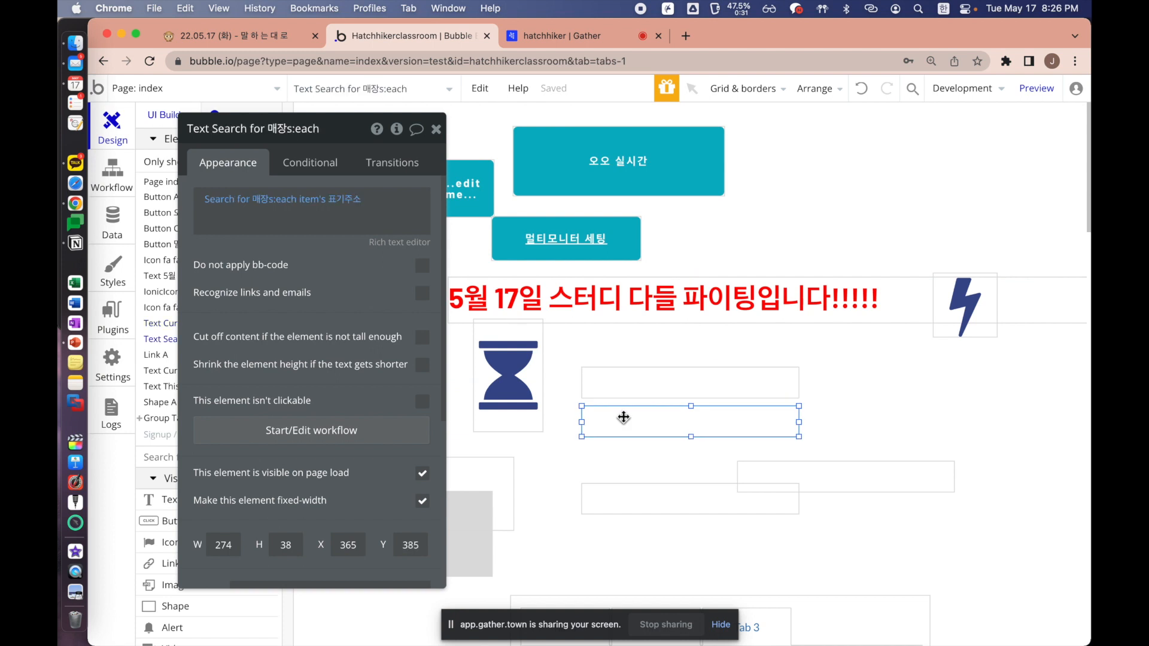
pyautogui.click(260, 205)
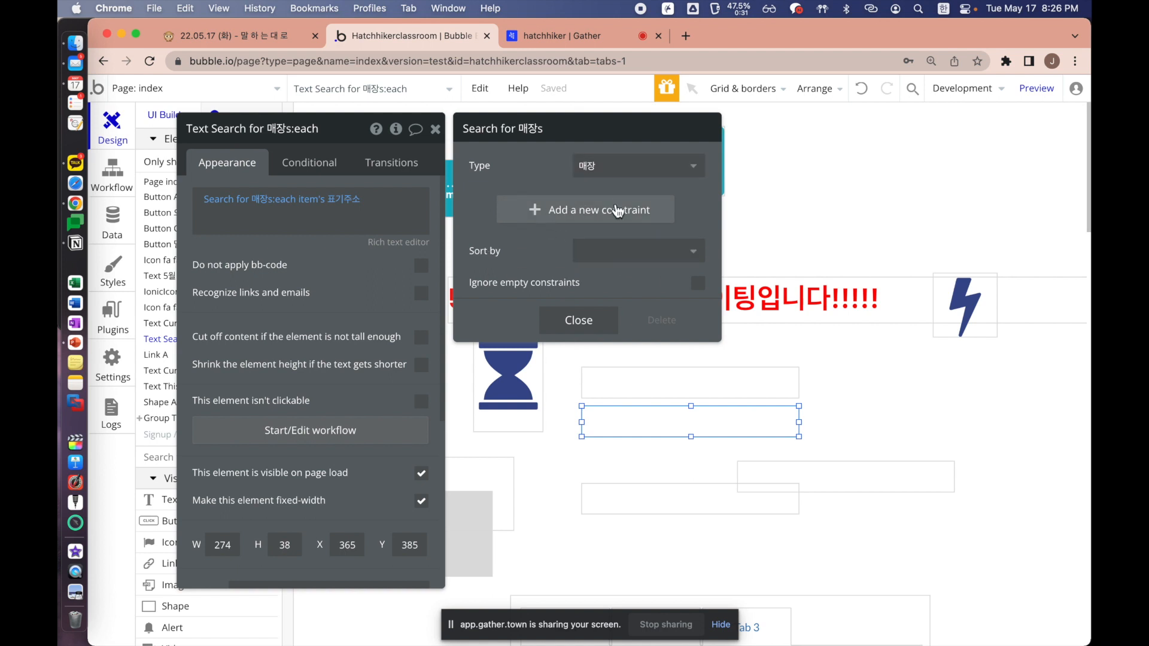
pyautogui.click(262, 246)
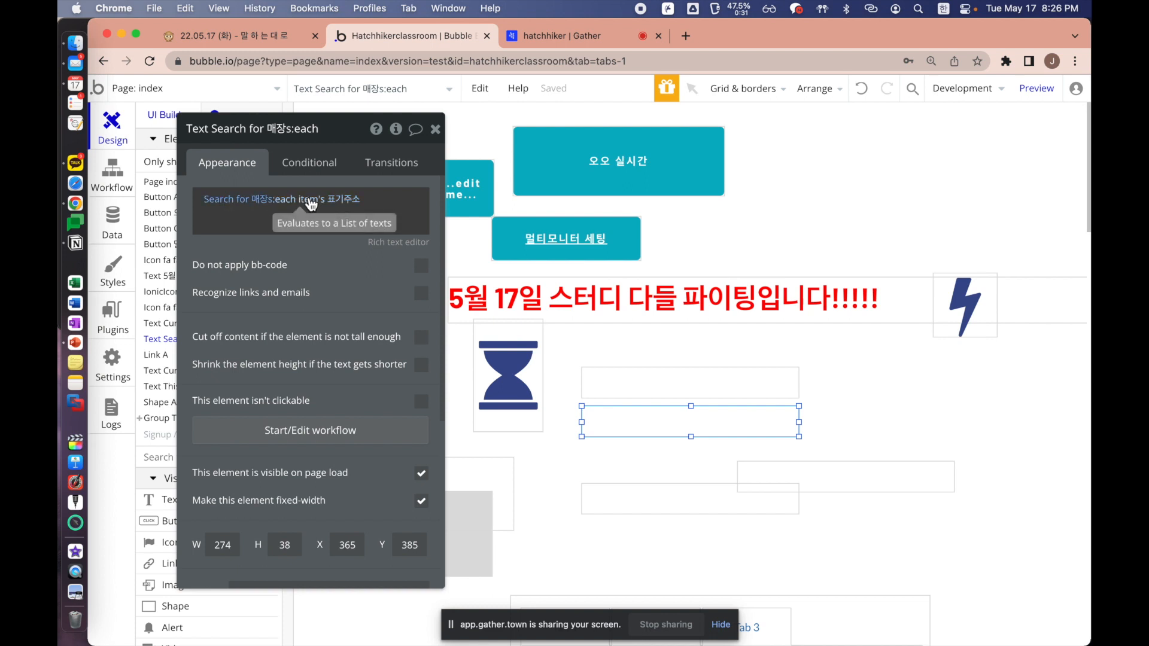
# Widen the Search for 매장s text box with a height of 59, and enlarge the Current date/time text box to 333 by 58
pyautogui.moveTo(691, 437); pyautogui.dragTo(690, 454)
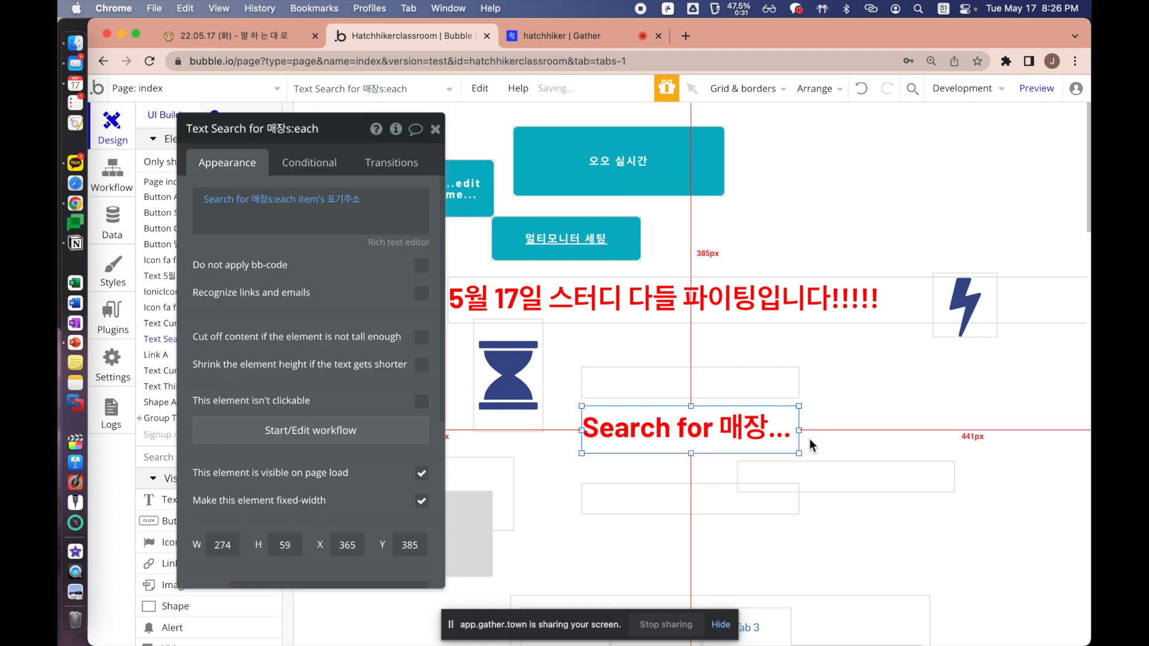
pyautogui.moveTo(799, 429); pyautogui.dragTo(939, 433)
pyautogui.click(866, 514)
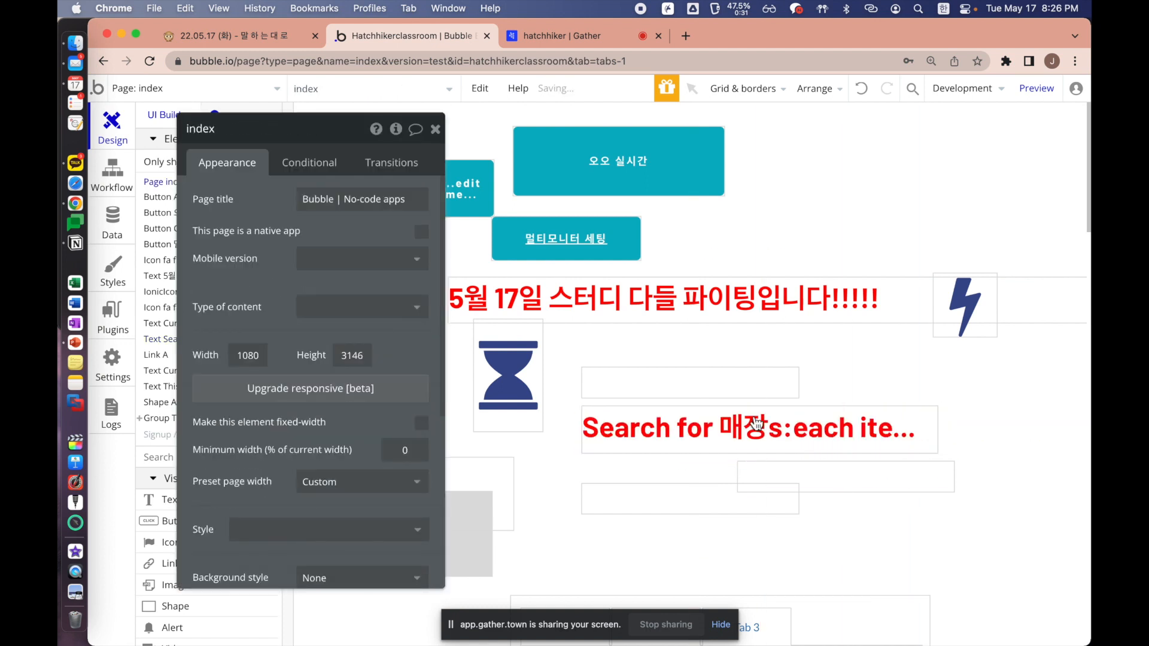
pyautogui.click(658, 390)
pyautogui.moveTo(801, 365); pyautogui.dragTo(831, 356)
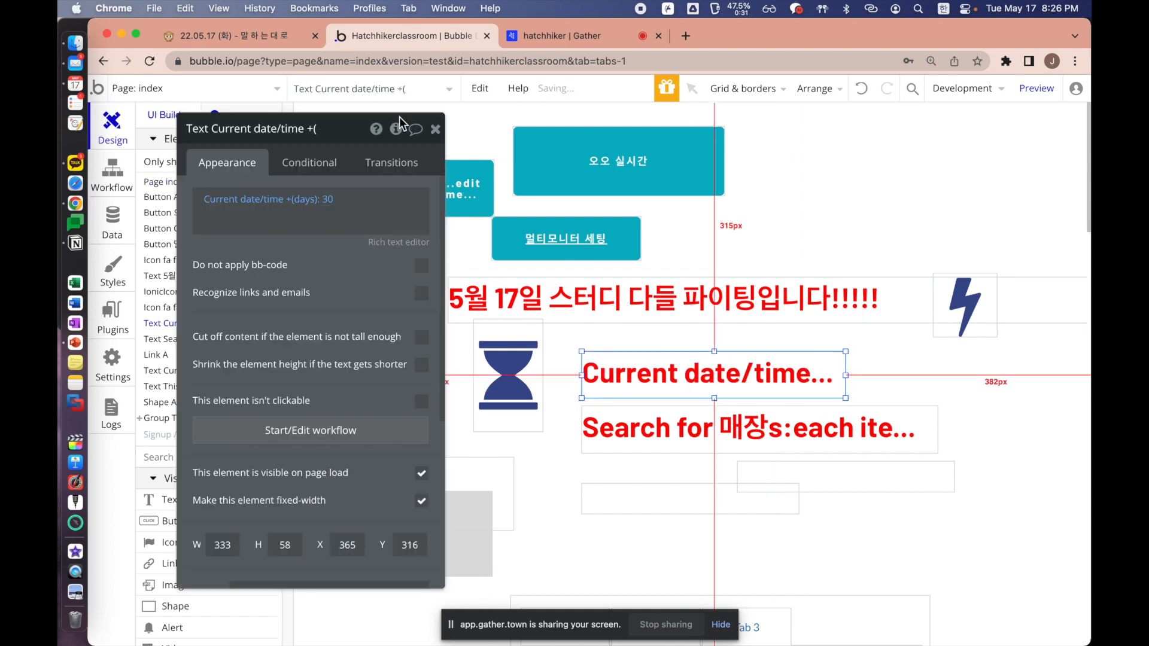
# Switch to the Notion notes to review the 다이나믹 익스프레션(동적 표현) item, and return to the Bubble editor
pyautogui.click(247, 35)
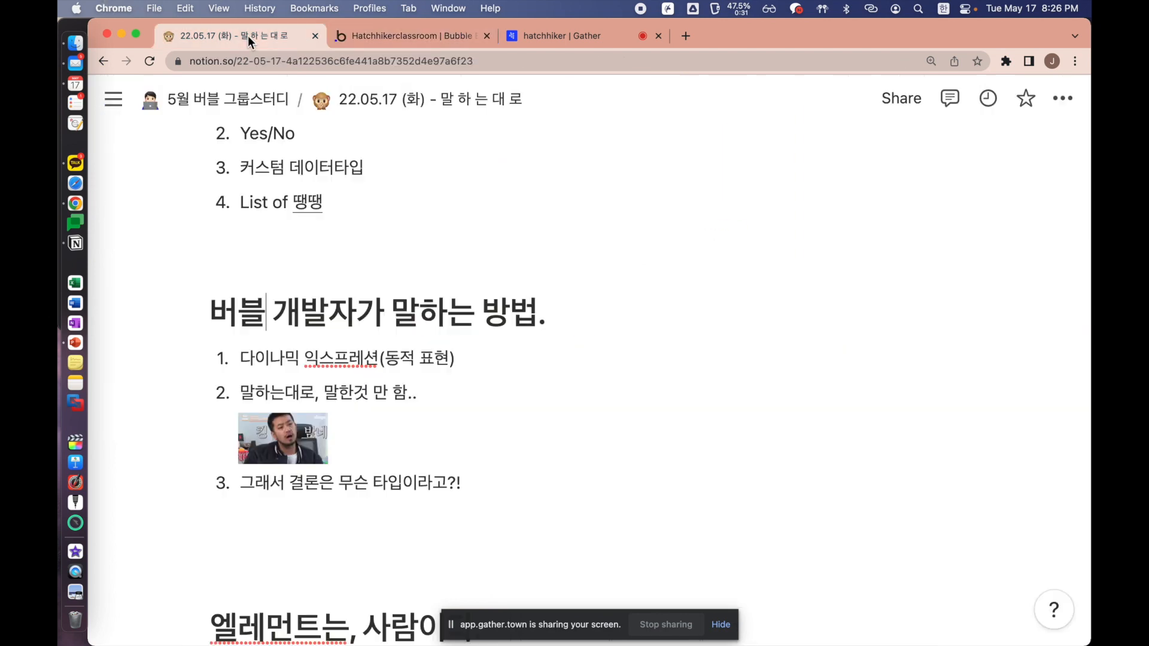
pyautogui.click(319, 361)
pyautogui.click(382, 42)
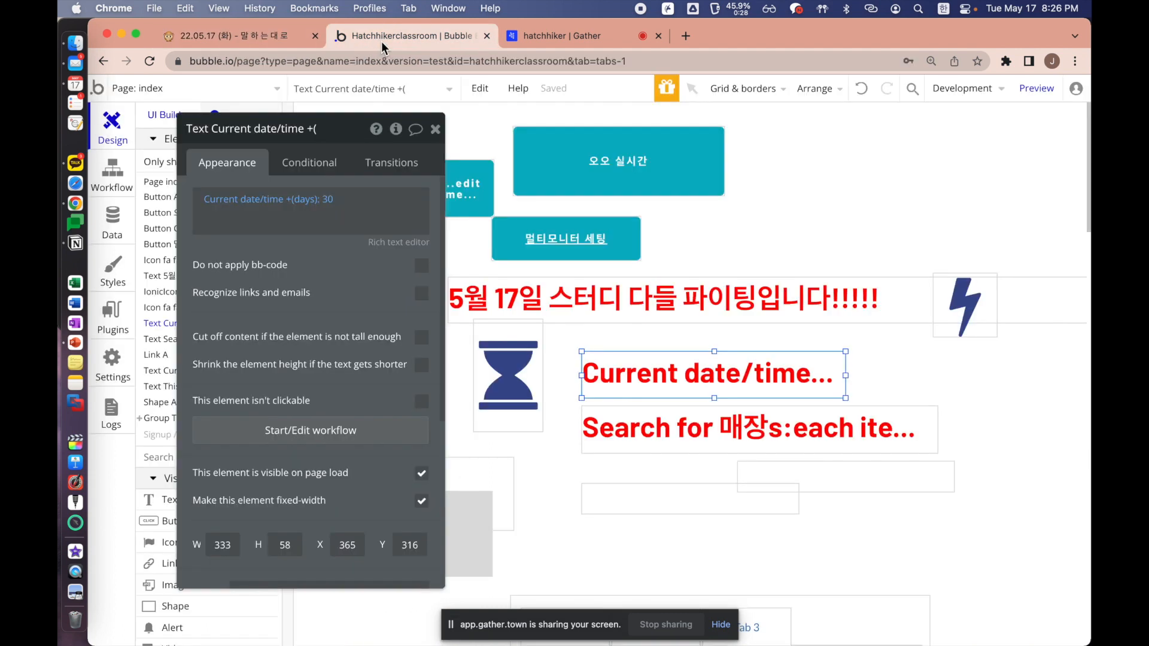
# Look over the app's list of pages and the Current date/time text's expression on the index page
pyautogui.click(217, 83)
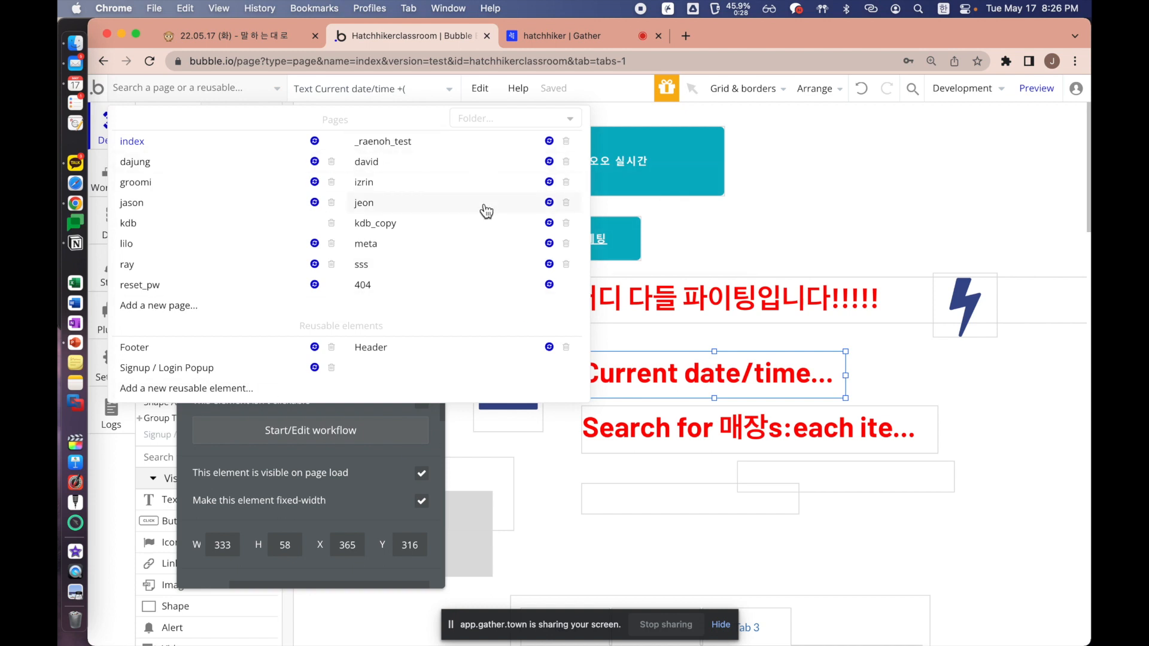
pyautogui.moveTo(486, 211)
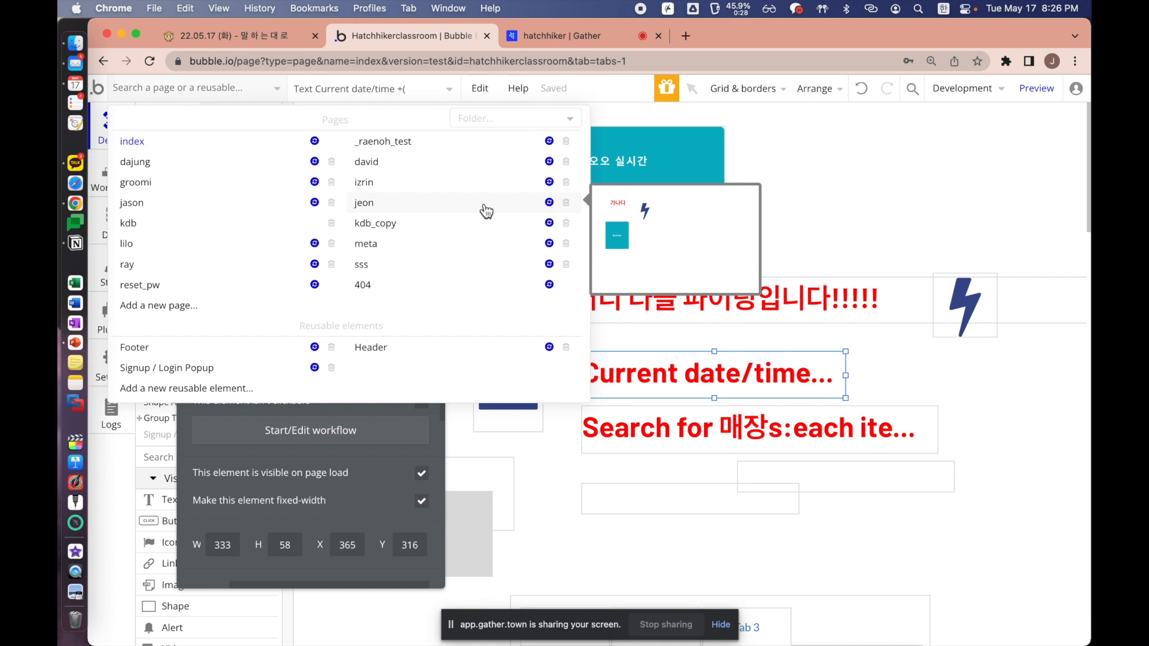
pyautogui.press('XF86AudioRaiseVolume')
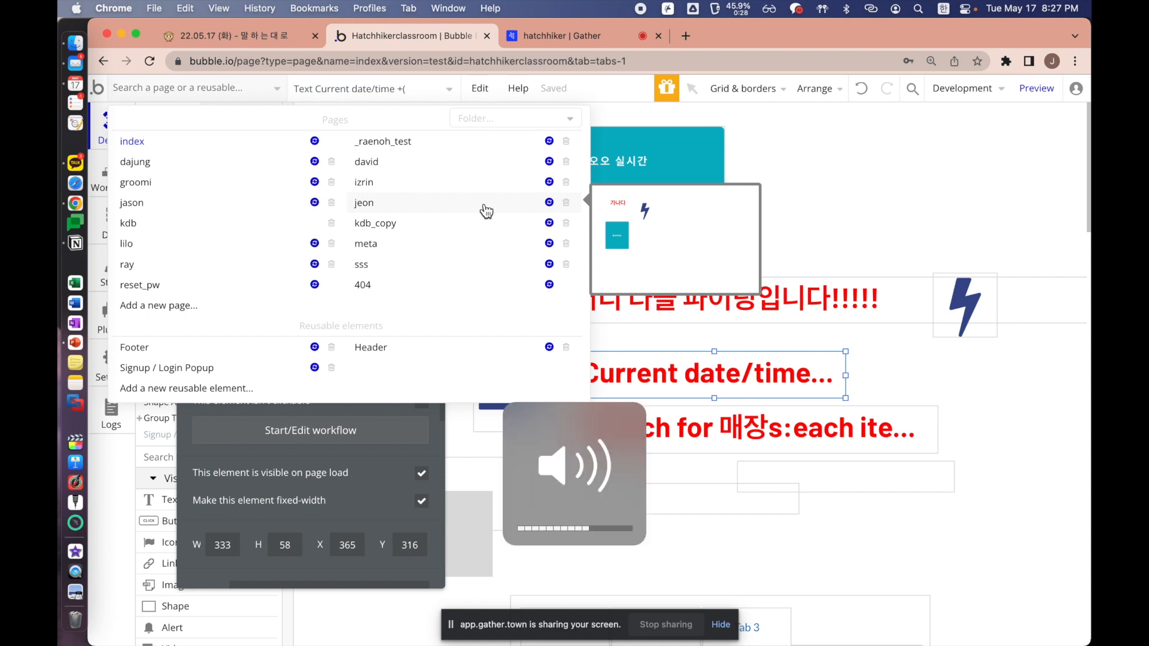
pyautogui.click(860, 216)
pyautogui.moveTo(270, 231); pyautogui.dragTo(415, 278)
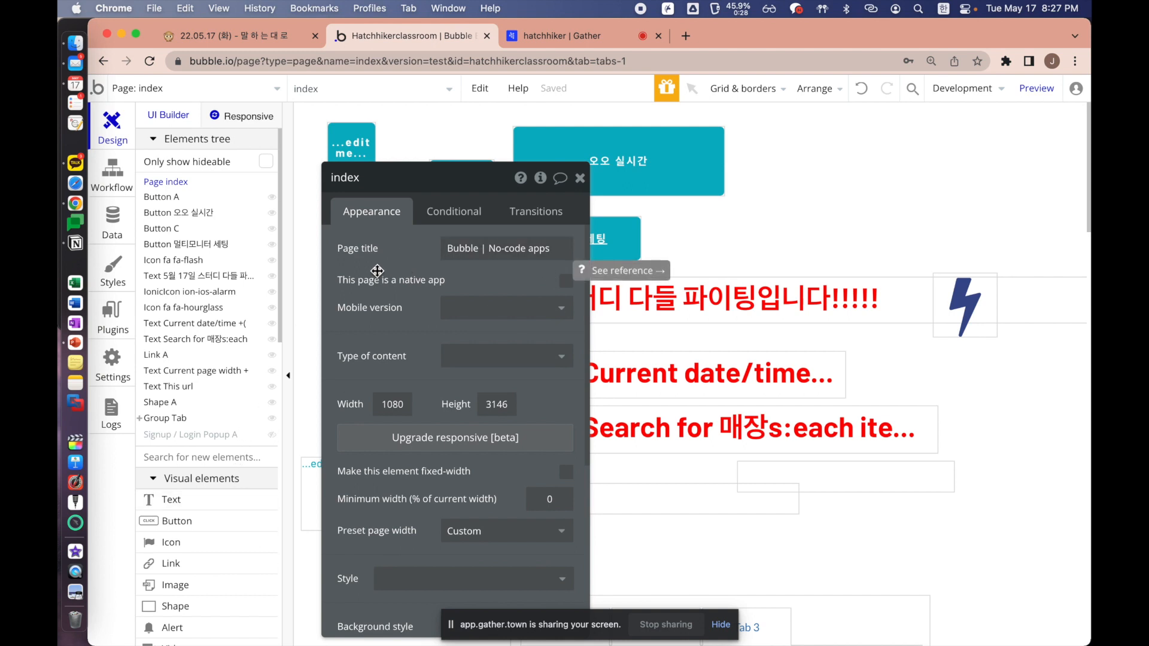
pyautogui.moveTo(377, 271); pyautogui.dragTo(259, 240)
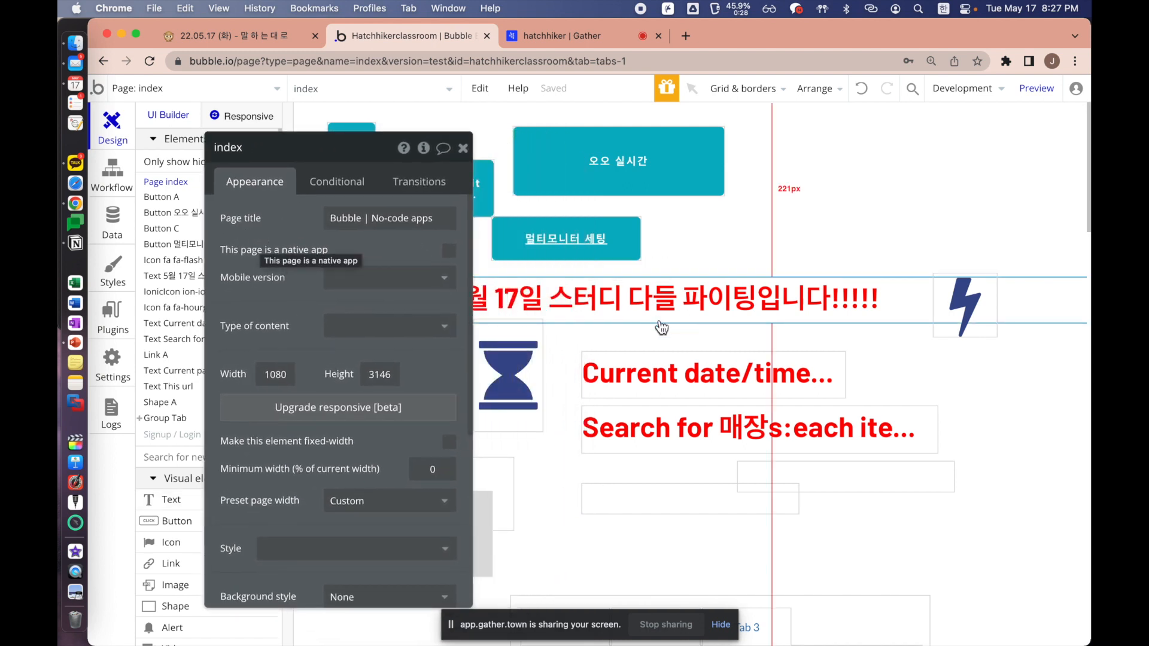
pyautogui.click(707, 374)
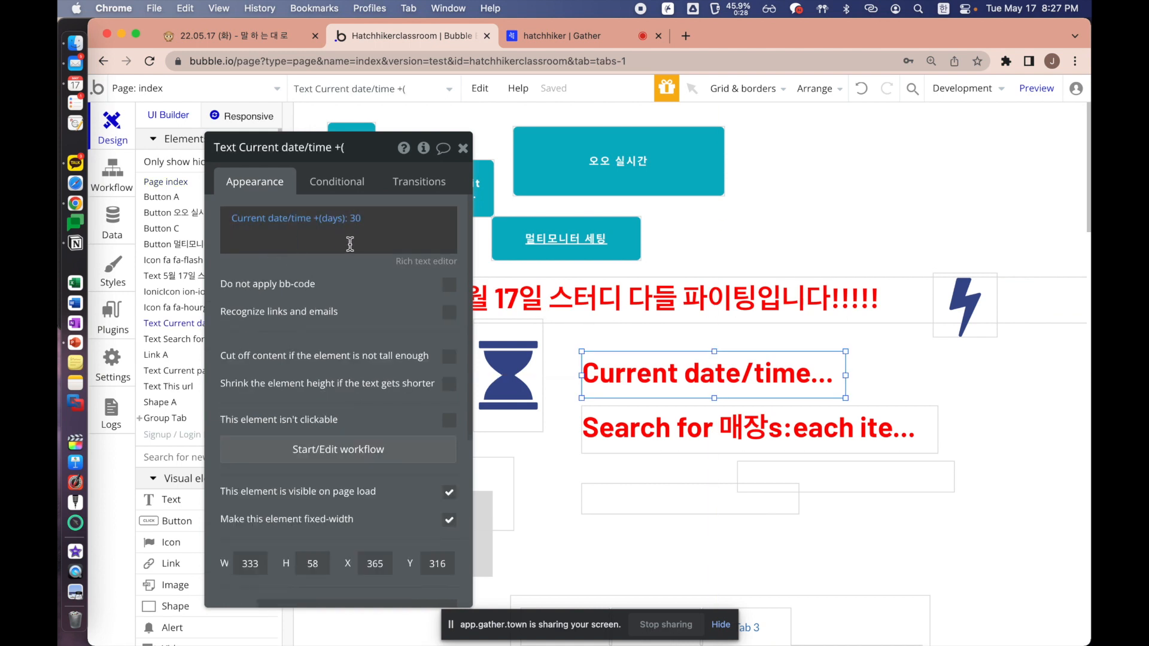
pyautogui.press('Escape')
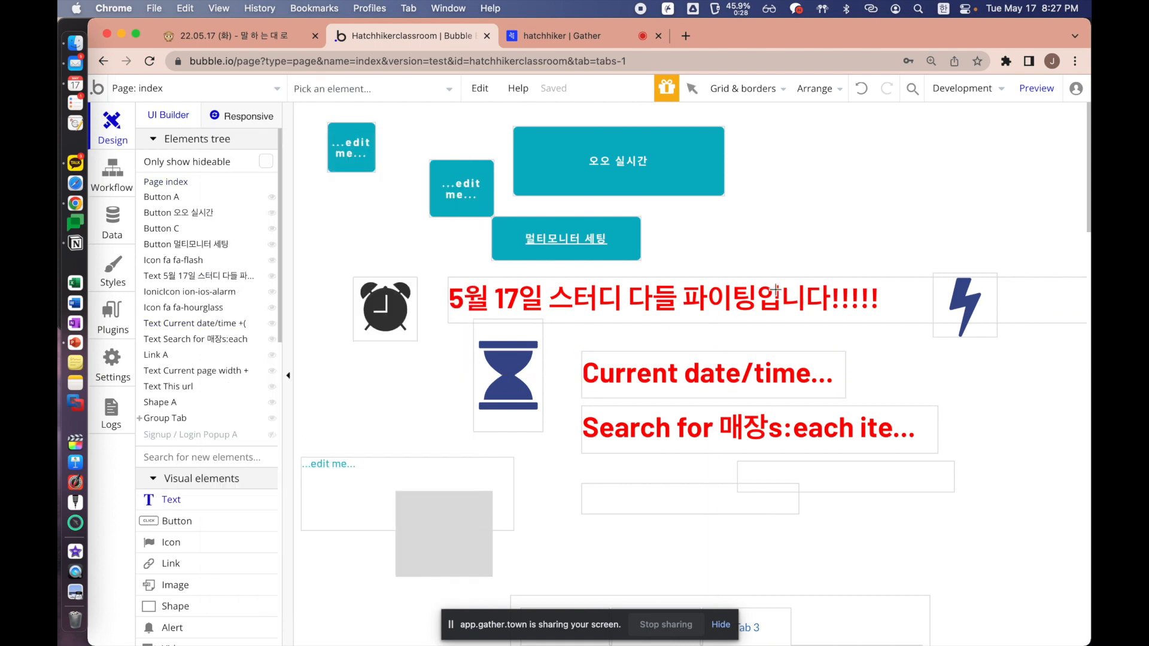
# Draw a text element about 318 by 125 px beside the 오오 실시간 button and replace its placeholder with an empty dynamic expression
pyautogui.moveTo(749, 152); pyautogui.dragTo(1003, 252)
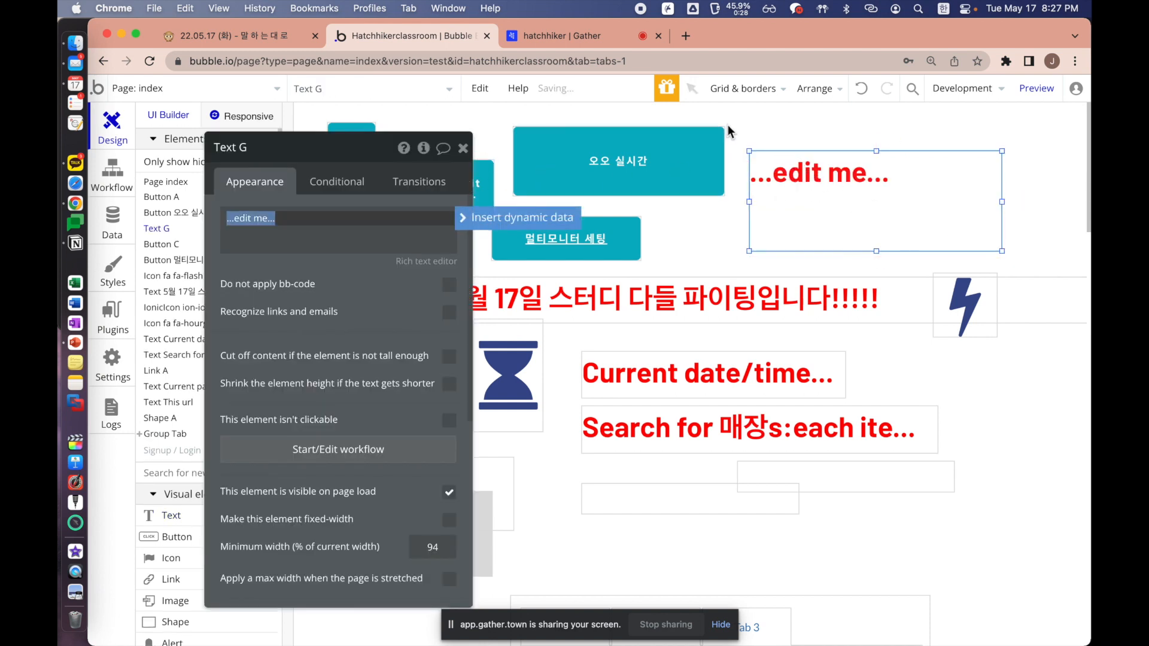
pyautogui.moveTo(356, 285); pyautogui.dragTo(624, 257)
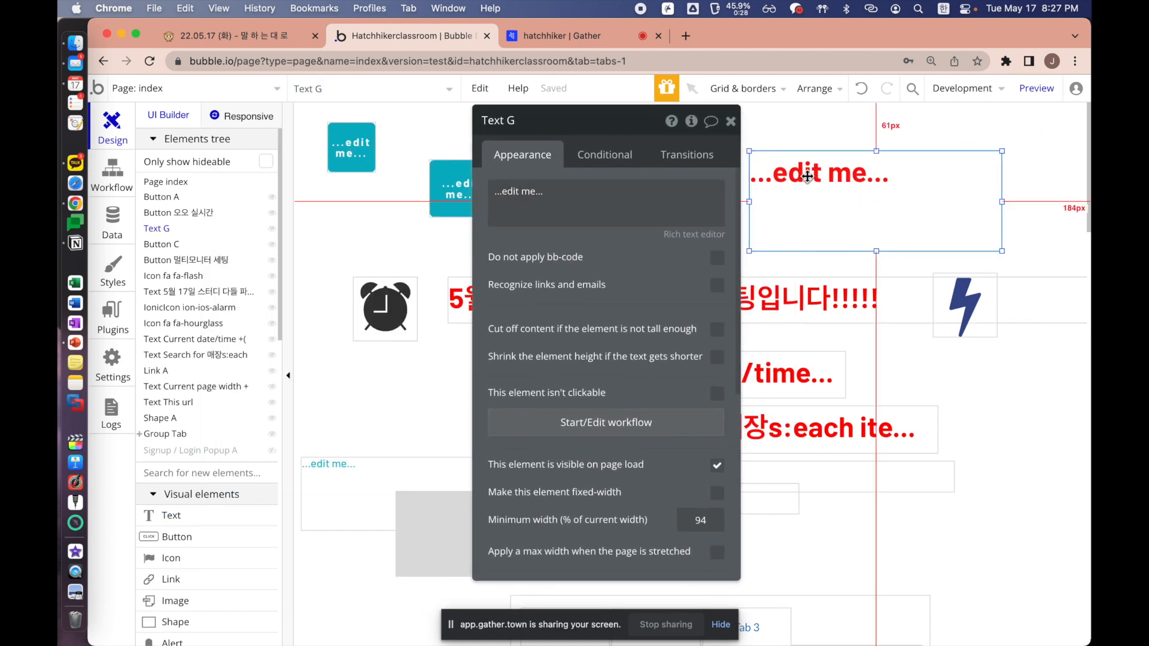
pyautogui.tripleClick(544, 191)
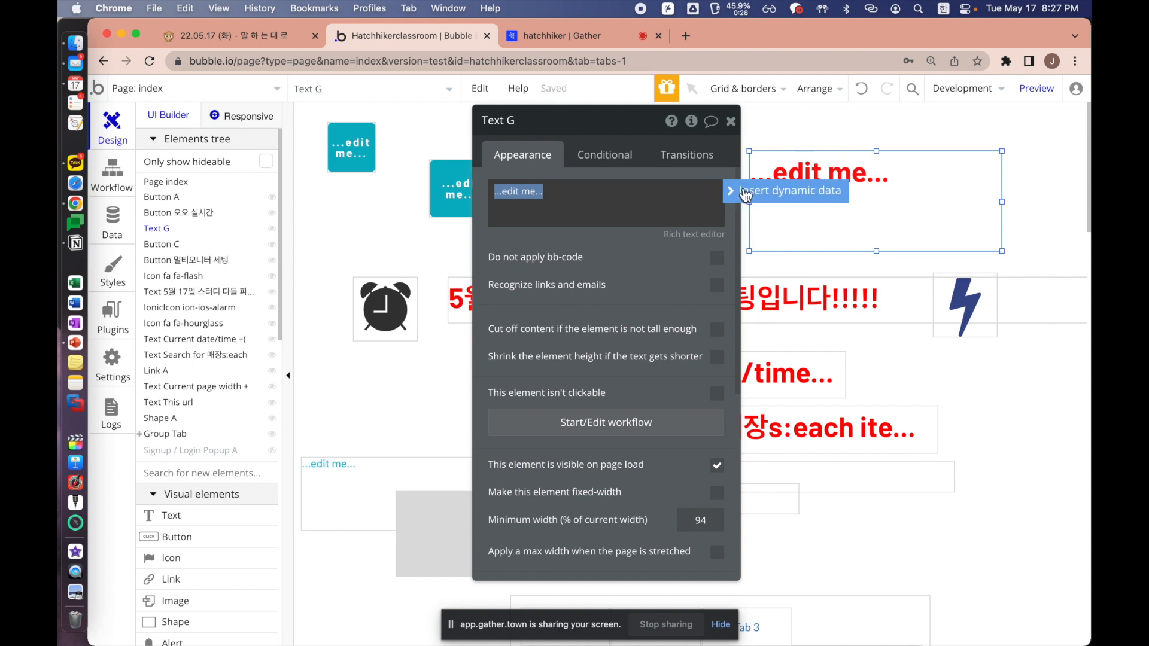
pyautogui.click(821, 191)
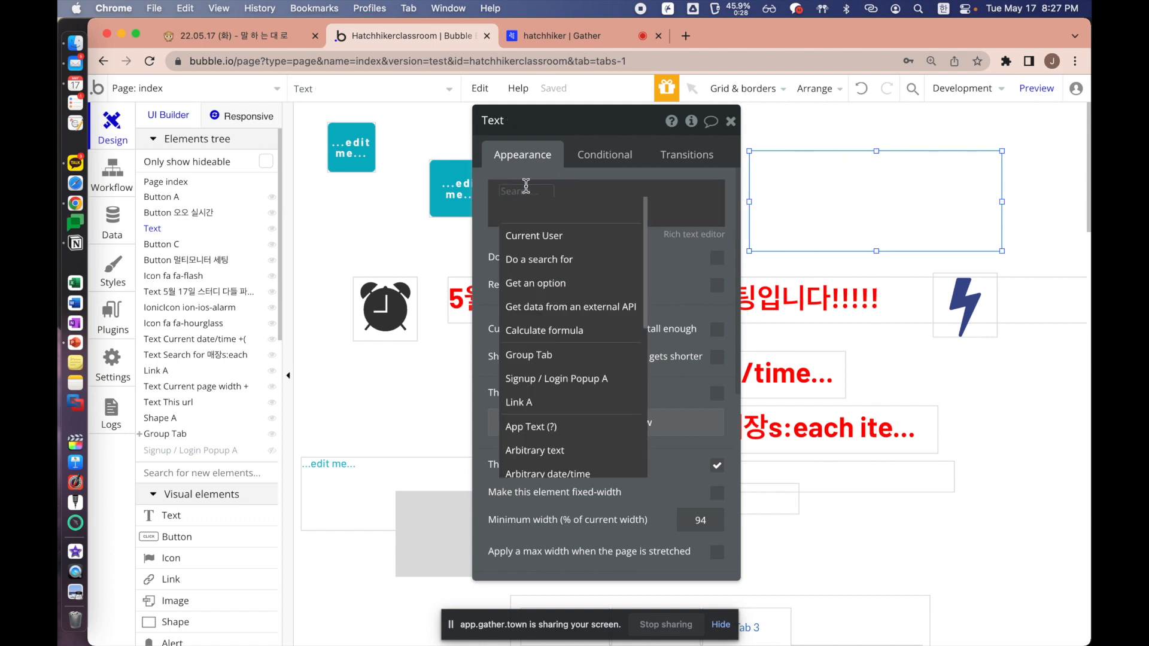
# Enter sample plain text on a new line beneath the empty dynamic expression and delete it again
pyautogui.click(584, 189)
pyautogui.press('Return')
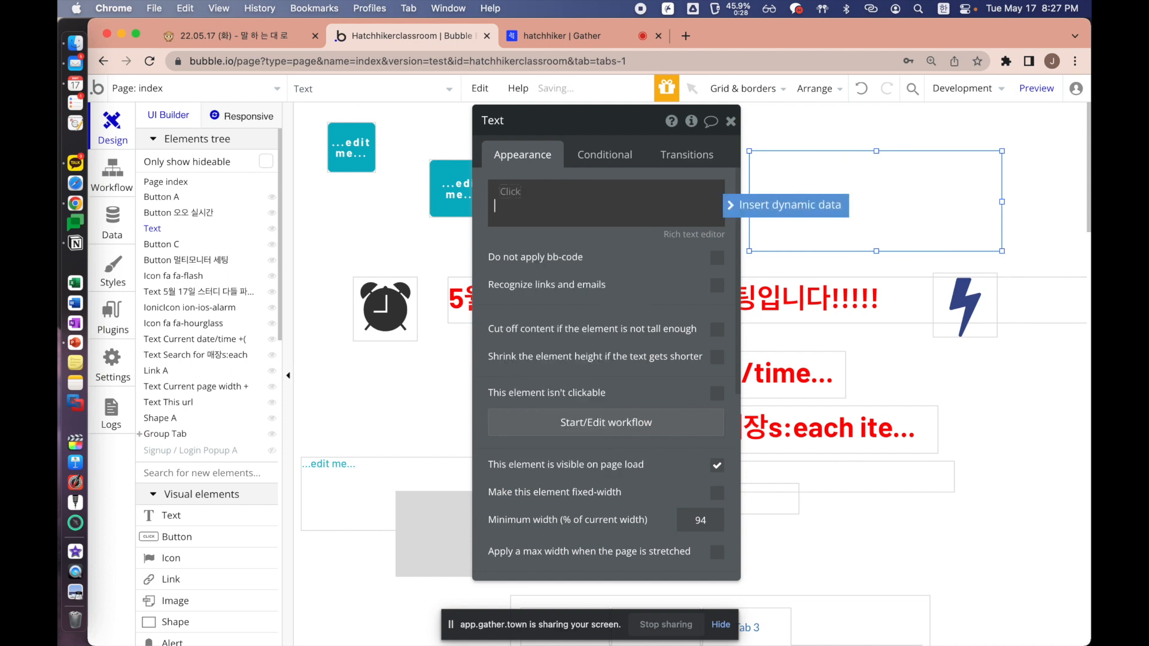
pyautogui.click(485, 188)
pyautogui.click(562, 193)
pyautogui.press('super+BackSpace')
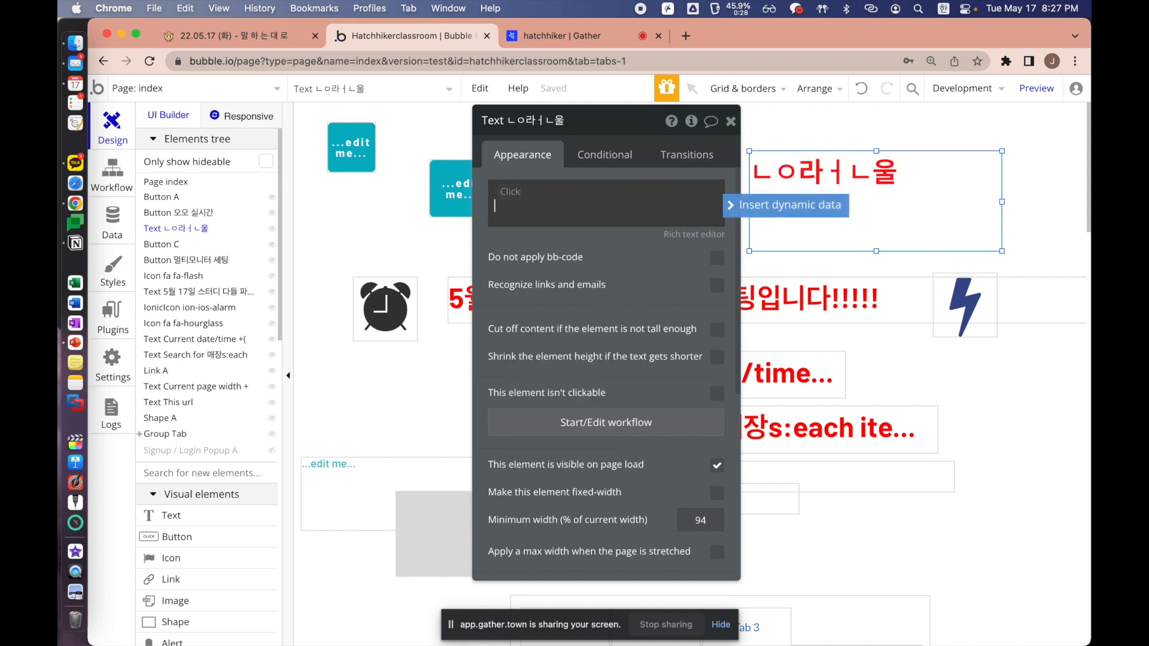
# Examine the data sources offered for the new text element's dynamic expression
pyautogui.click(513, 192)
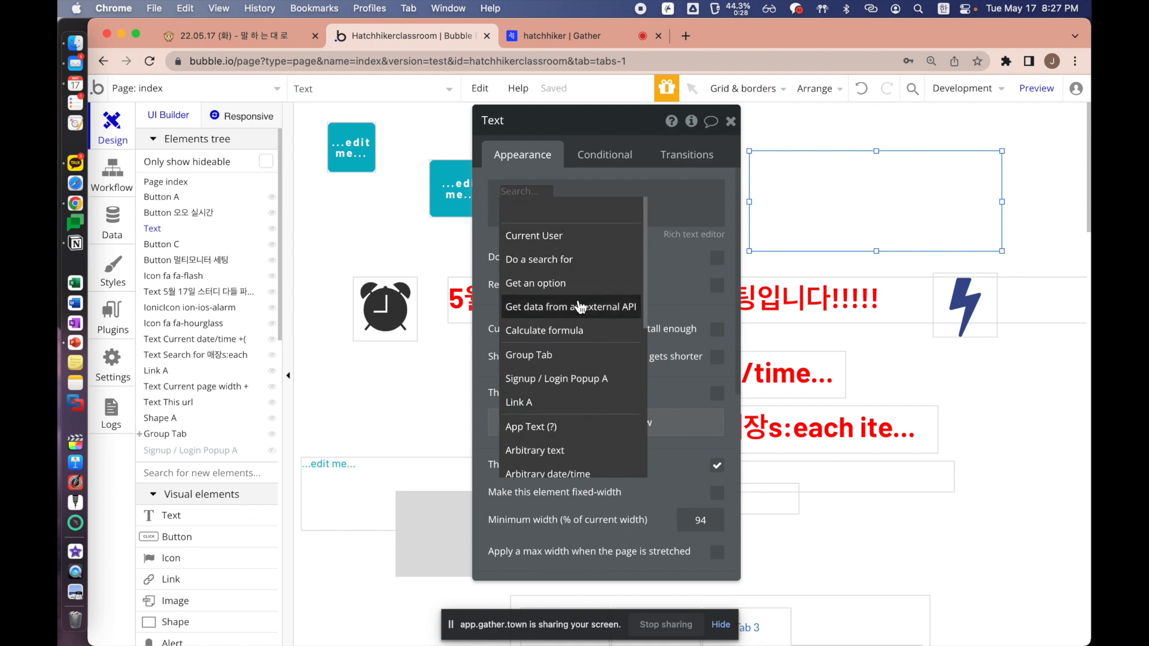
pyautogui.moveTo(579, 306)
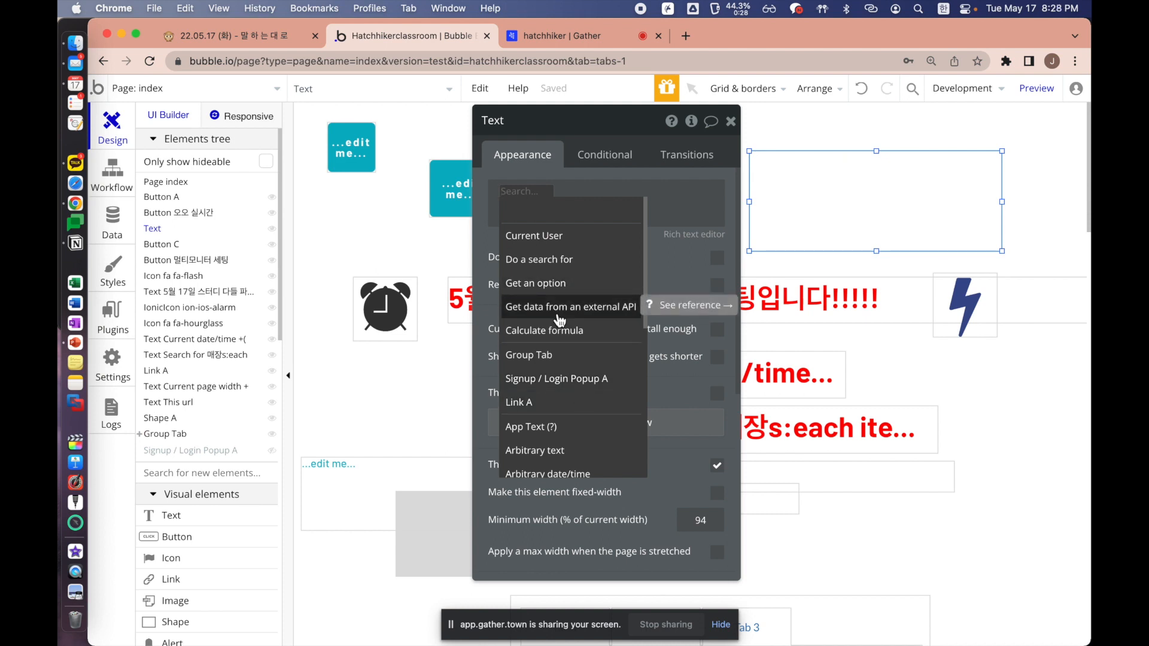
pyautogui.click(517, 194)
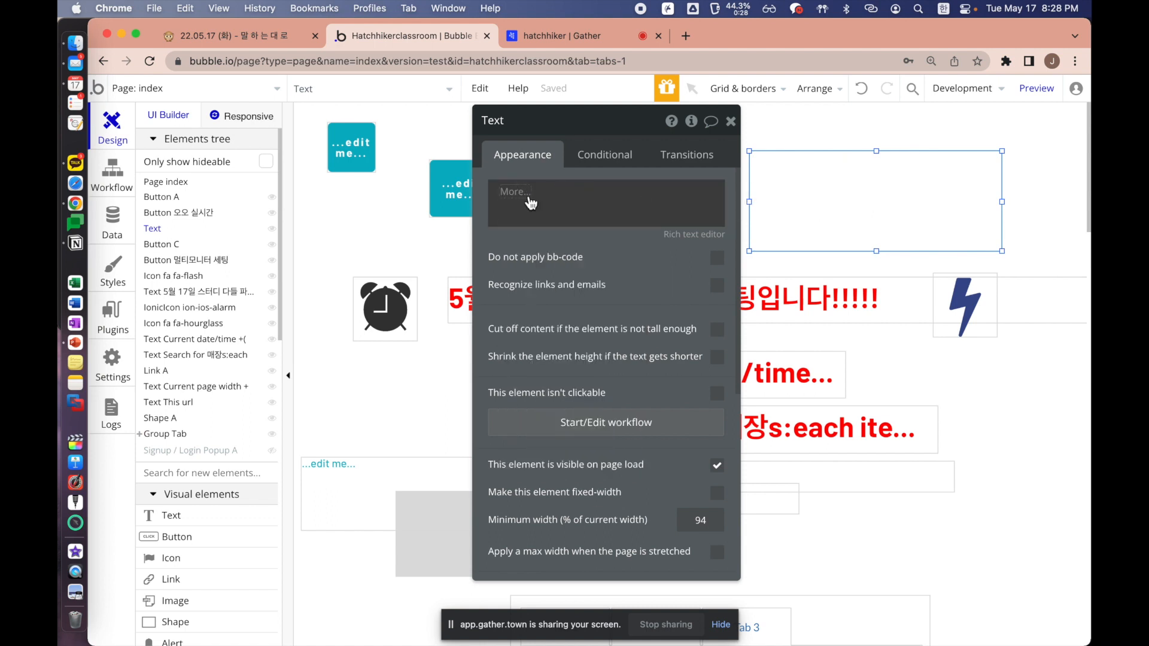
pyautogui.click(521, 192)
pyautogui.click(678, 187)
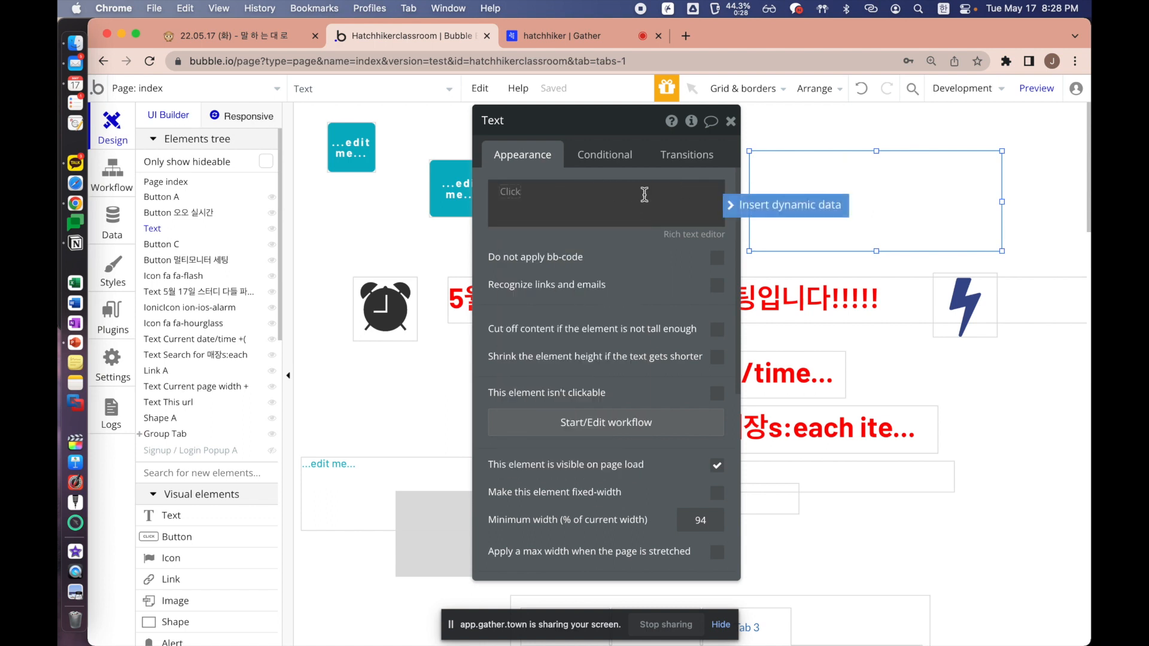
# Set the new text element's dynamic expression to This url
pyautogui.click(504, 195)
pyautogui.scroll(-4, 606, 392)
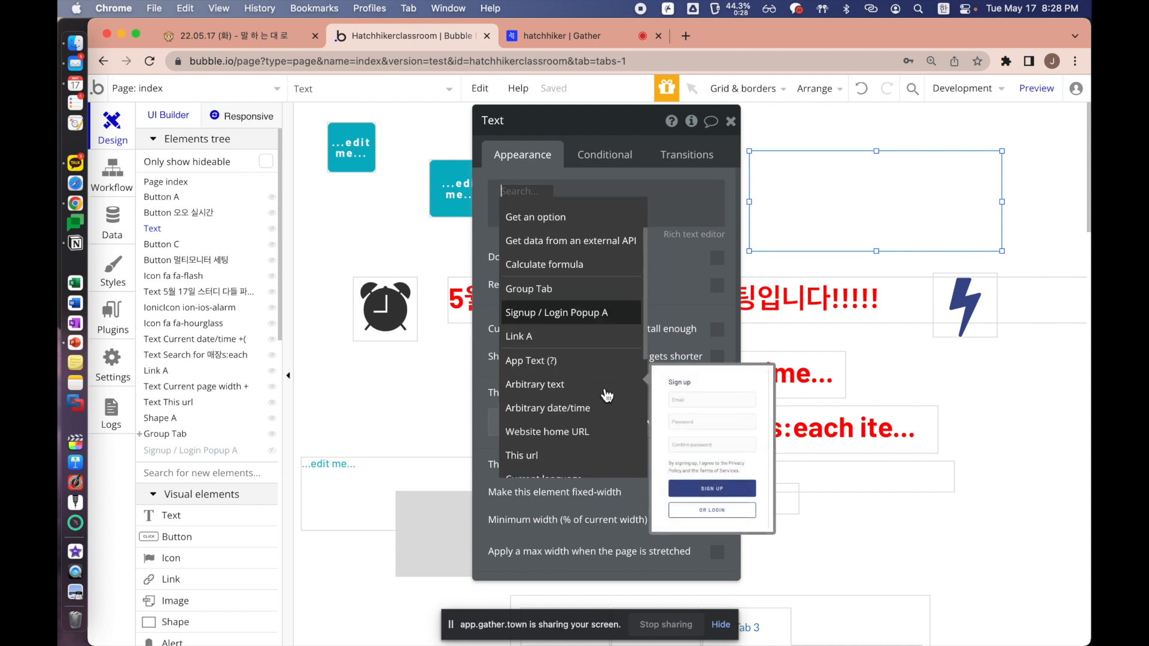
pyautogui.scroll(-3, 590, 383)
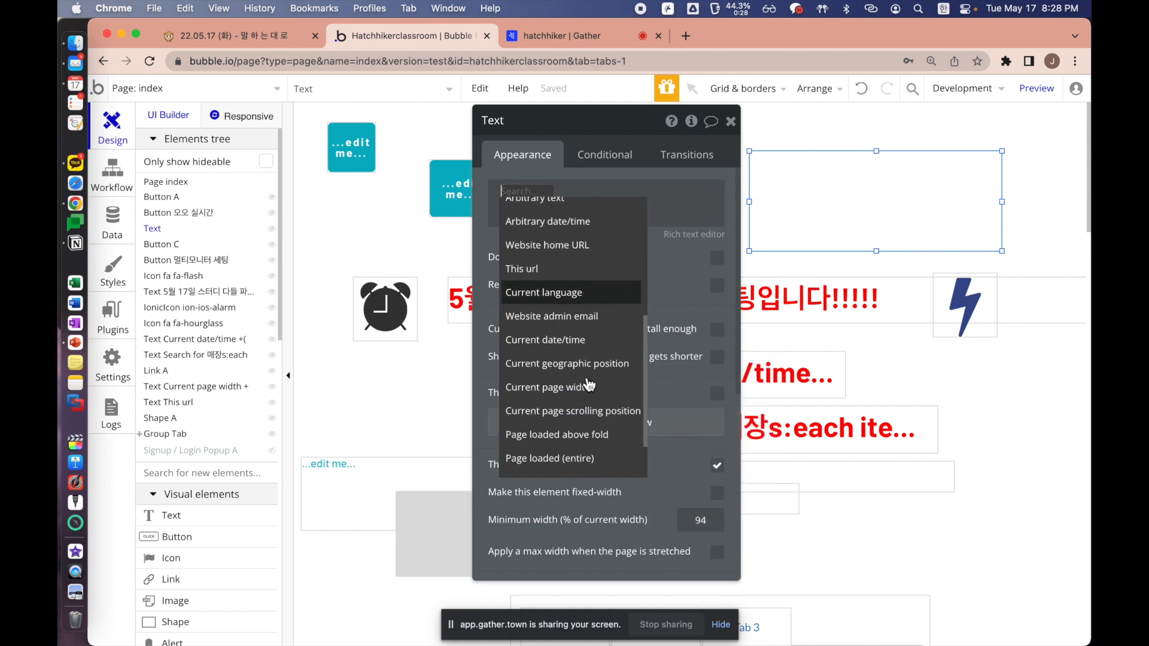
pyautogui.click(536, 268)
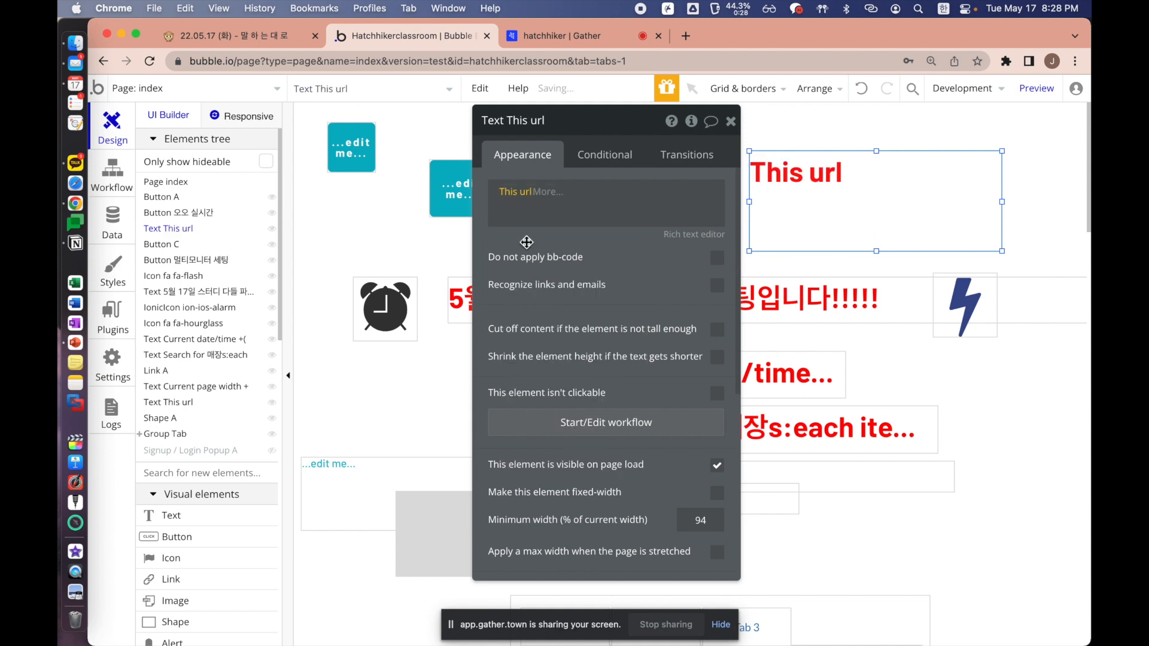
pyautogui.click(527, 241)
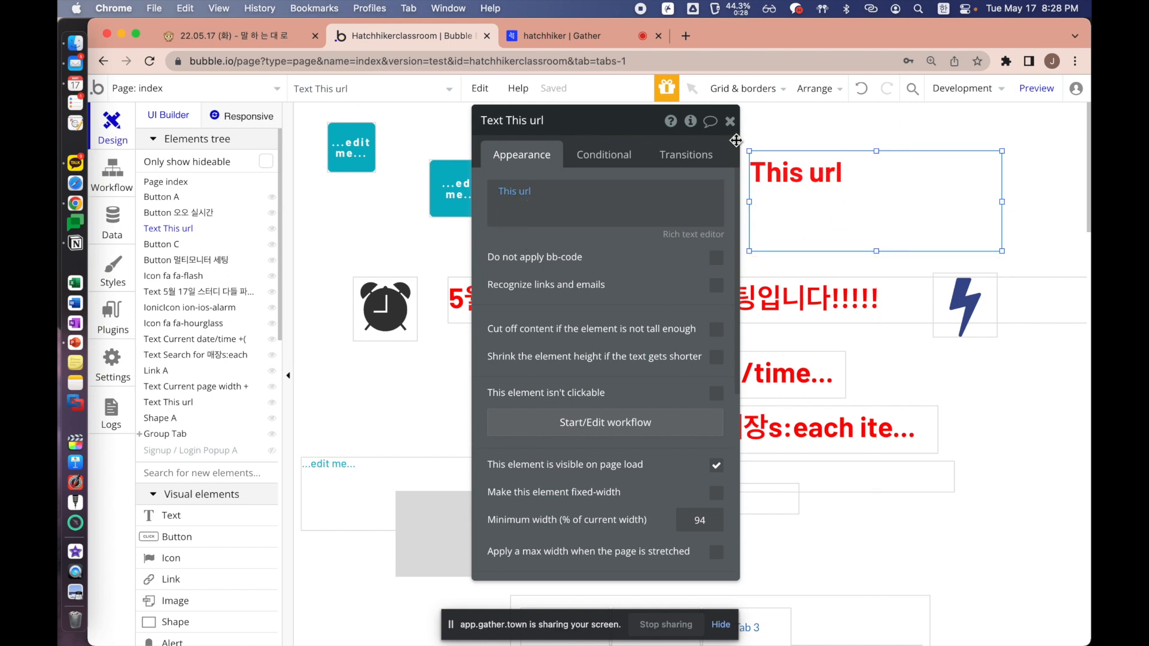
# Clear the property editor away from the This url text element and move the element slightly up and left on the page
pyautogui.moveTo(682, 178); pyautogui.dragTo(593, 177)
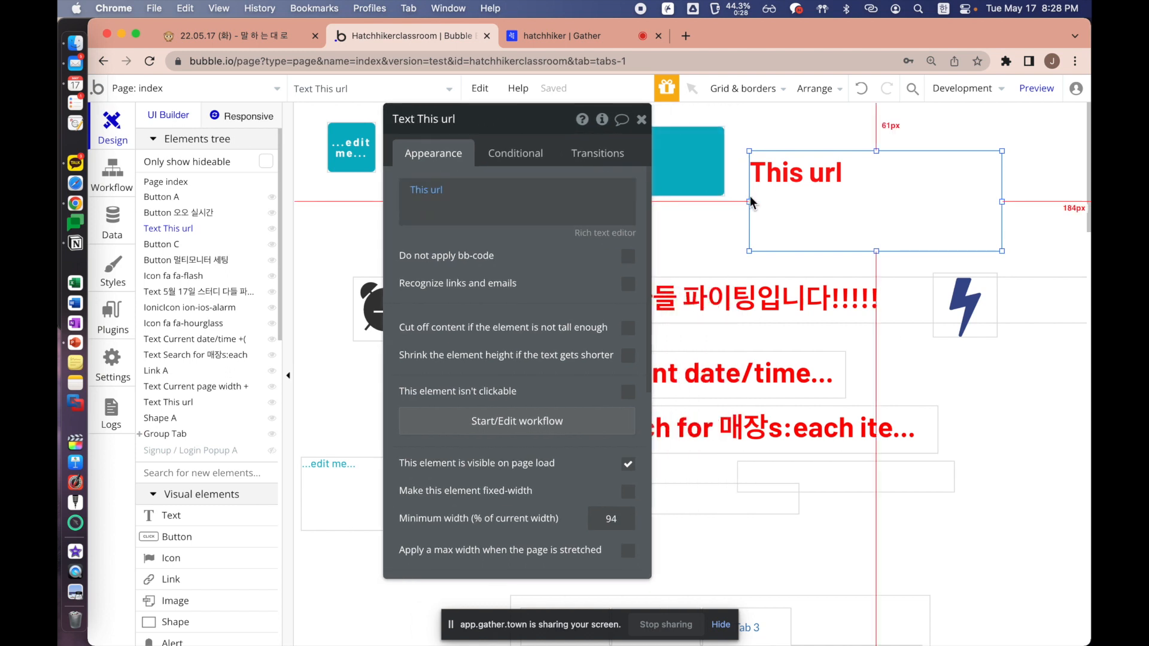
pyautogui.moveTo(794, 197); pyautogui.dragTo(783, 183)
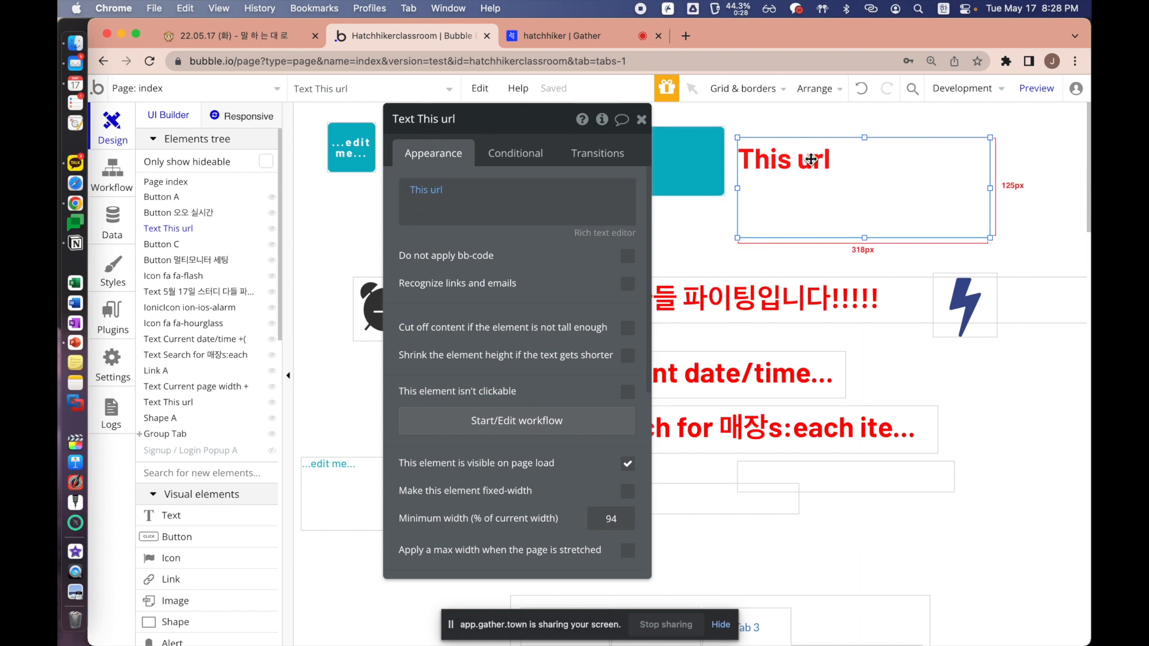
pyautogui.click(793, 121)
pyautogui.click(805, 149)
# Preview the index page and compare the full URL shown by the This url text with the browser's address
pyautogui.click(1031, 88)
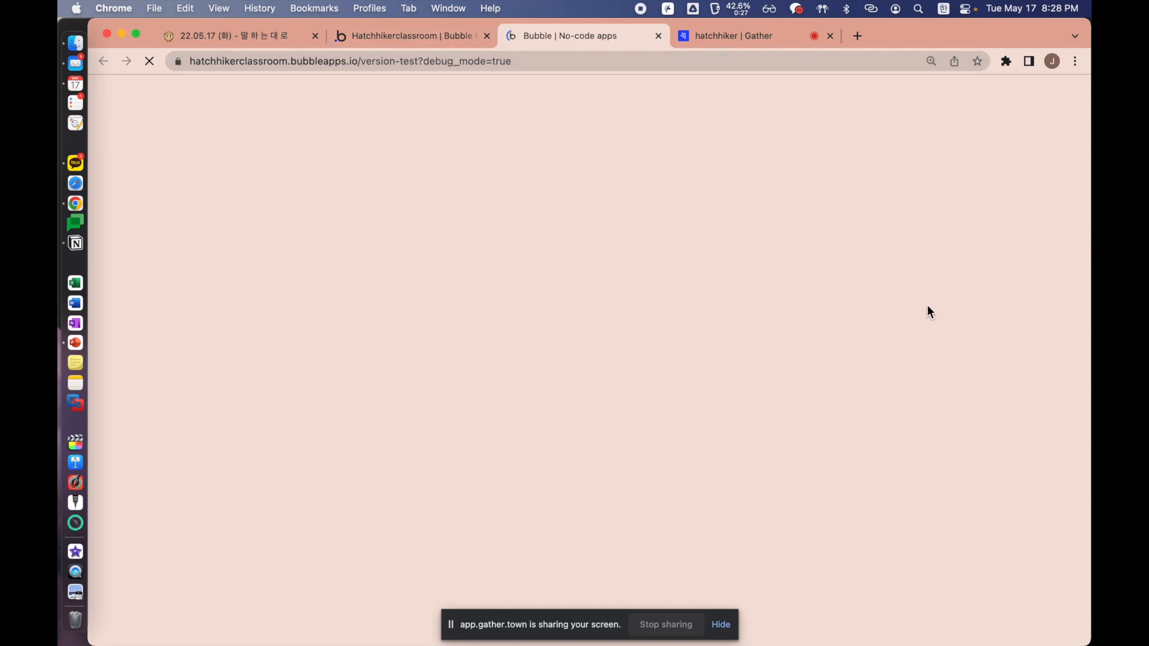
pyautogui.scroll(-10, 776, 333)
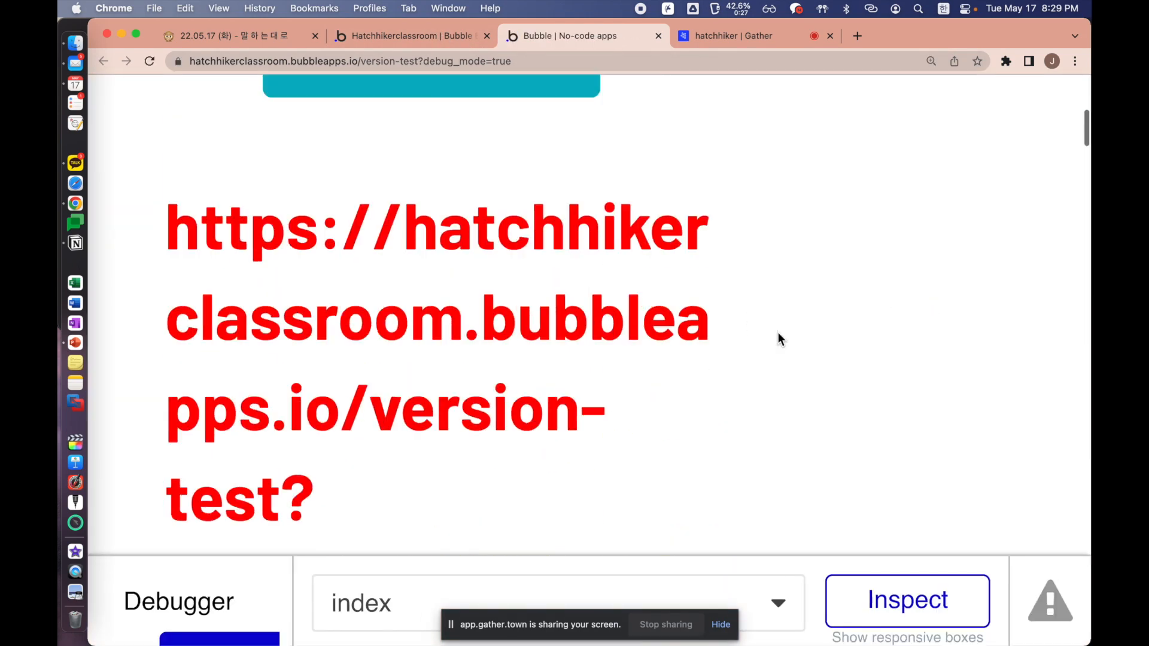
pyautogui.scroll(-2, 742, 296)
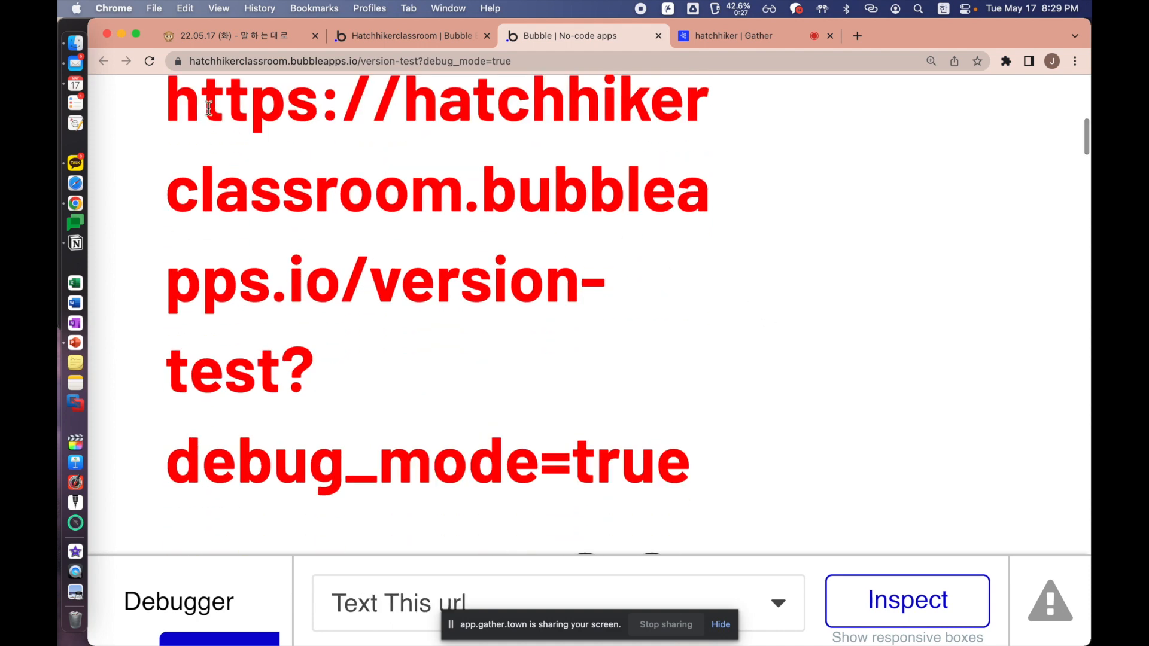
pyautogui.moveTo(167, 107); pyautogui.dragTo(707, 465)
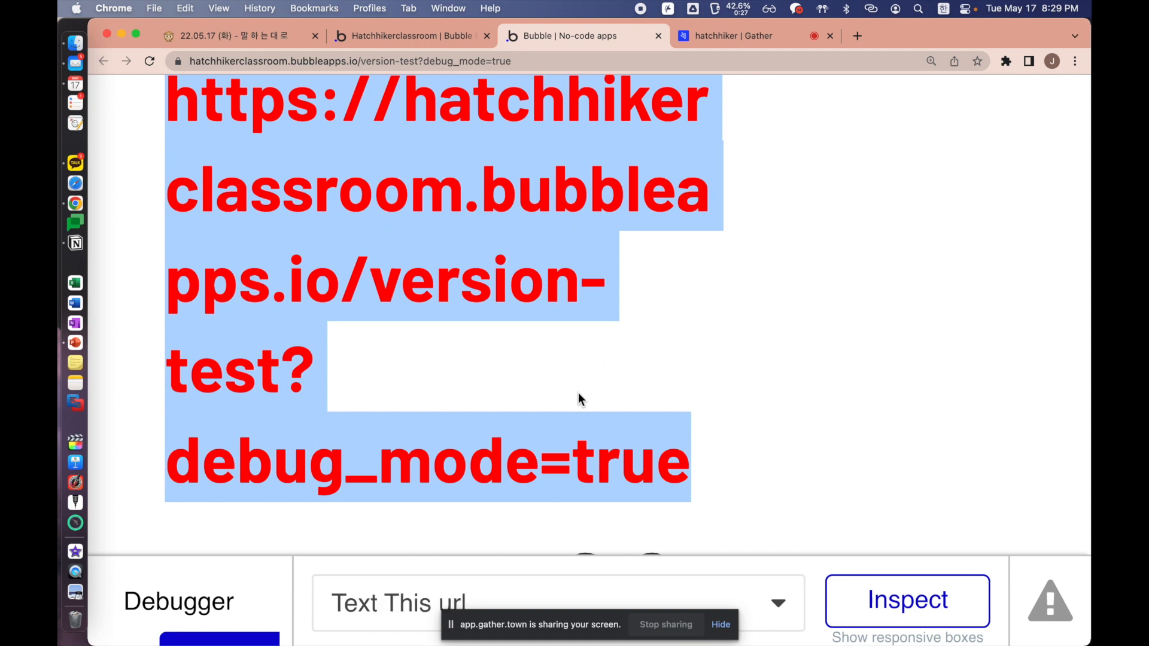
pyautogui.scroll(1, 577, 386)
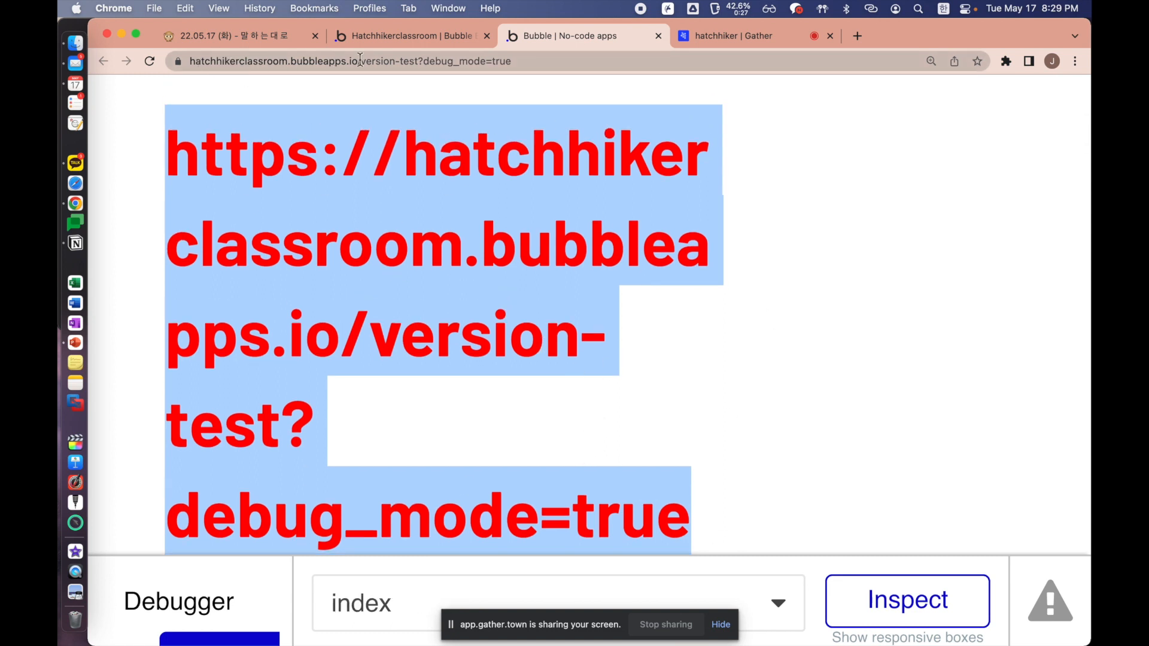
pyautogui.click(292, 205)
pyautogui.moveTo(202, 163); pyautogui.dragTo(717, 497)
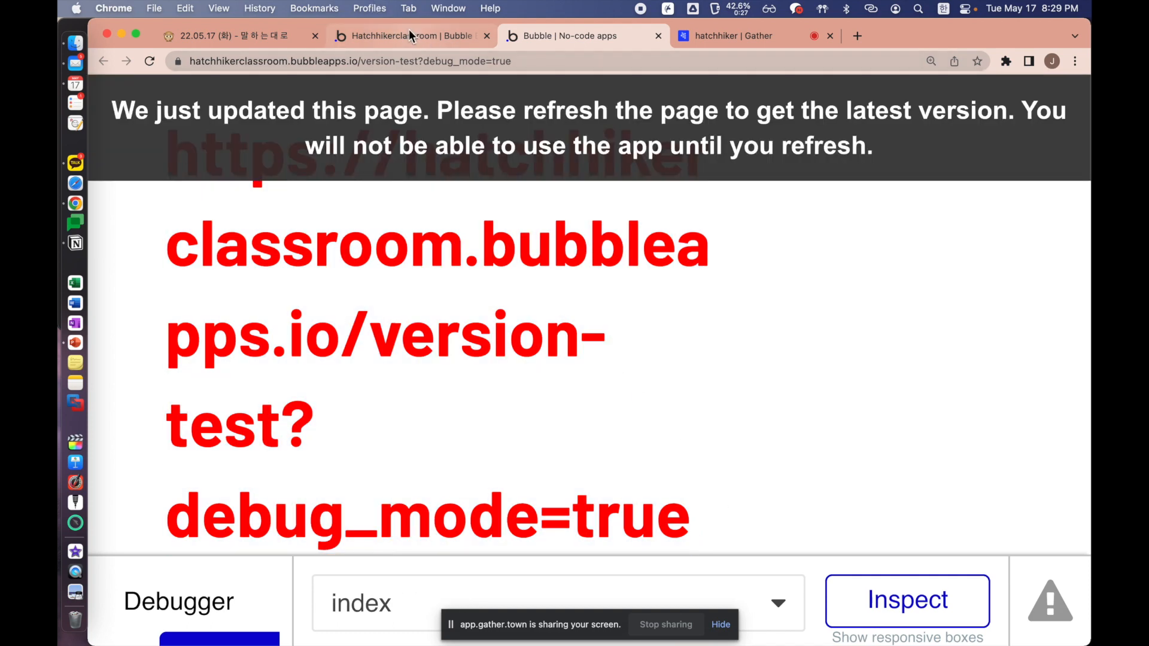
# Return to the Bubble editor and look through other pages of the app, ending on the kdb page
pyautogui.click(411, 34)
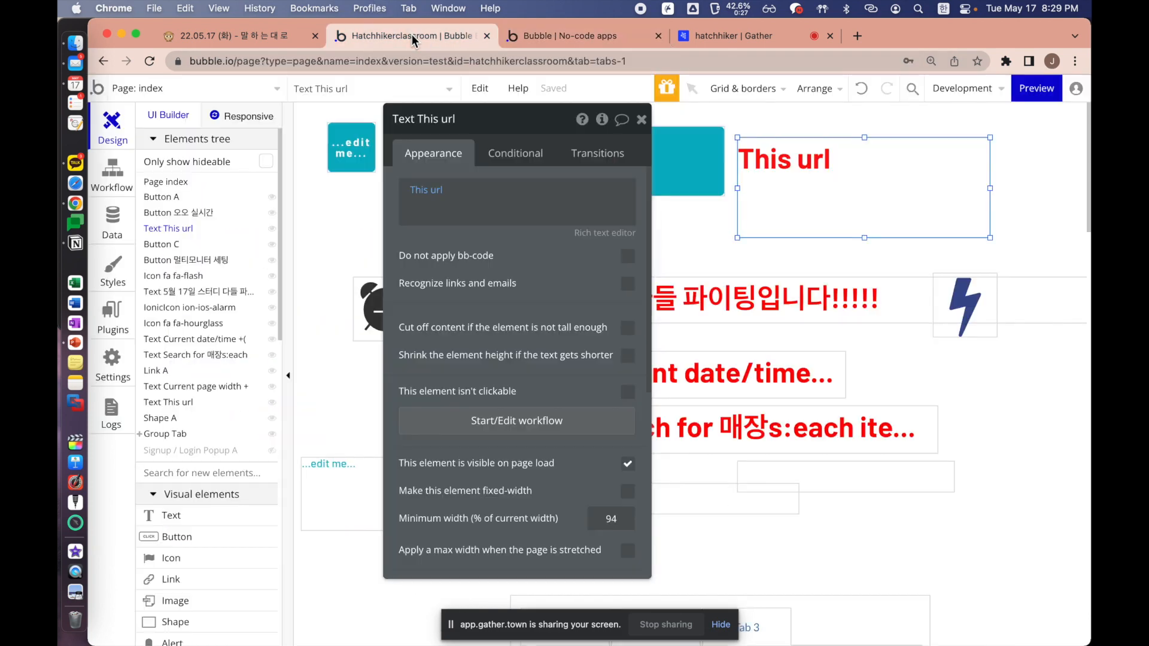
pyautogui.click(315, 223)
pyautogui.click(207, 85)
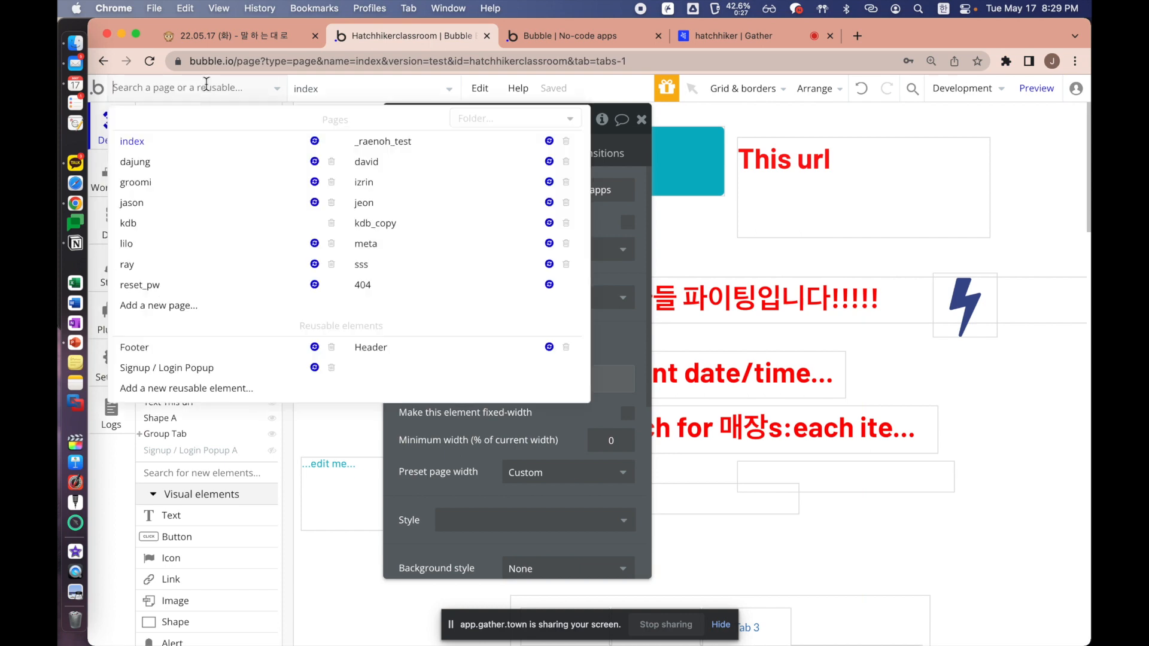
pyautogui.click(395, 168)
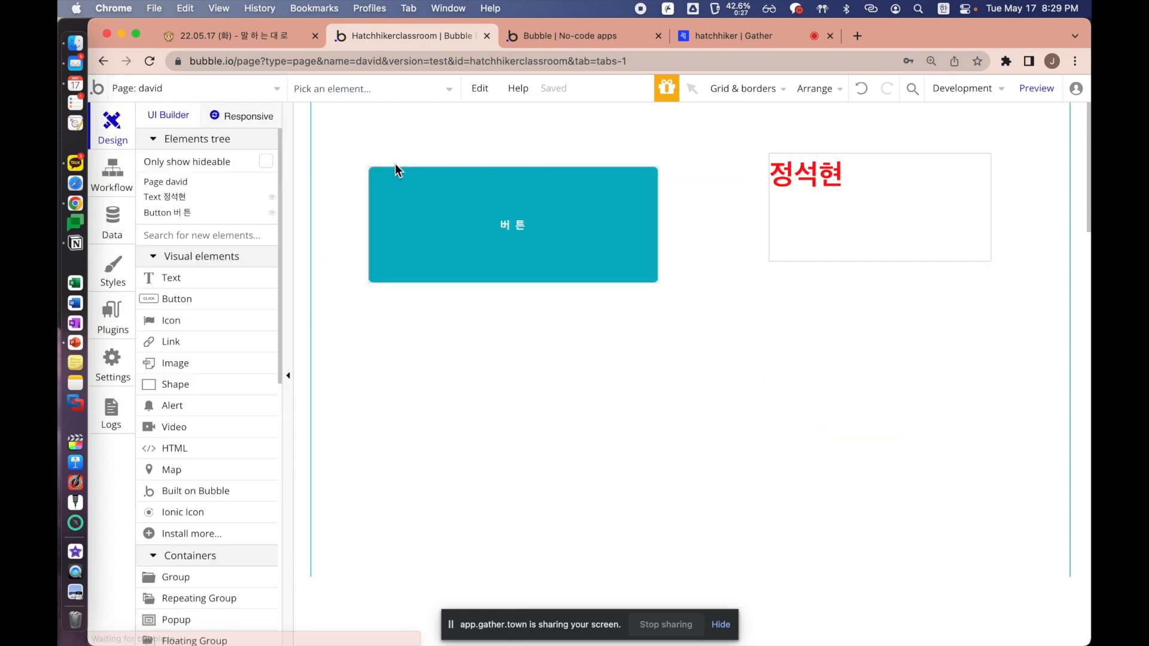
pyautogui.click(181, 100)
pyautogui.click(189, 228)
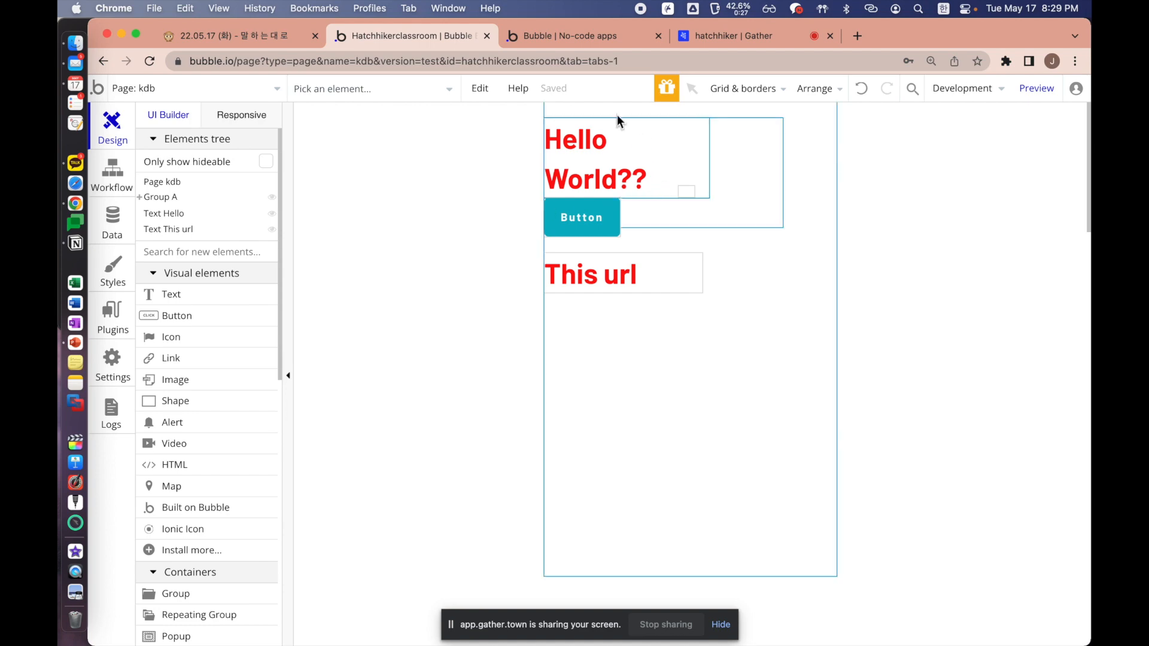
# Preview the kdb page and examine the full URL displayed by its This url text beneath the button
pyautogui.click(619, 284)
pyautogui.click(1035, 88)
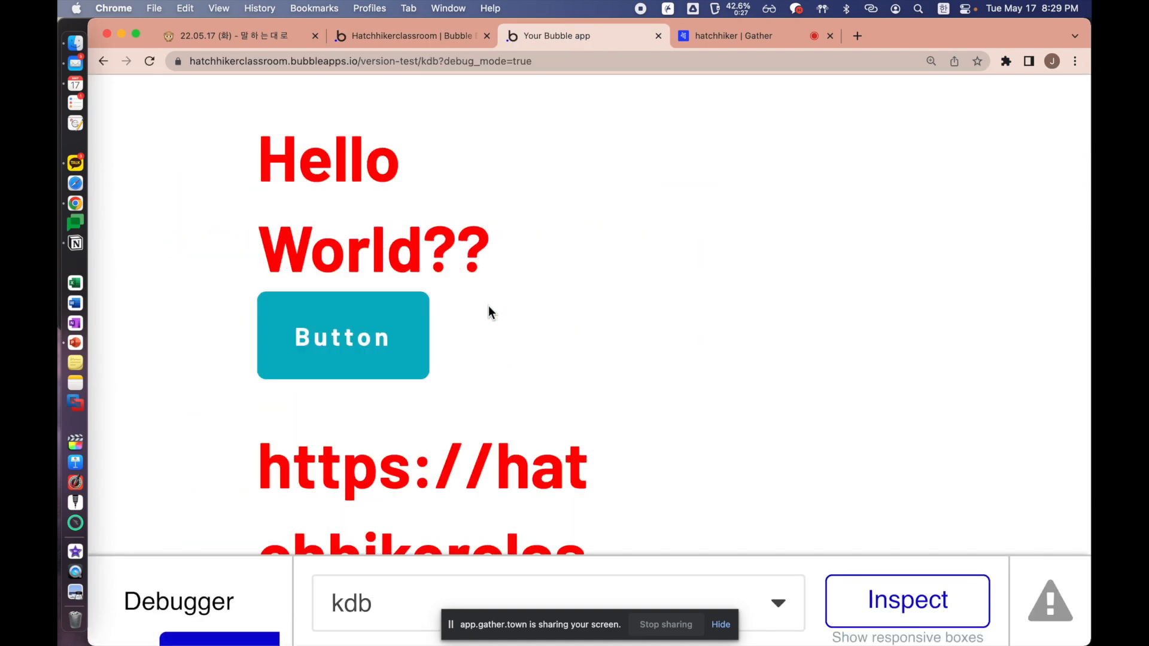
pyautogui.scroll(-10, 546, 335)
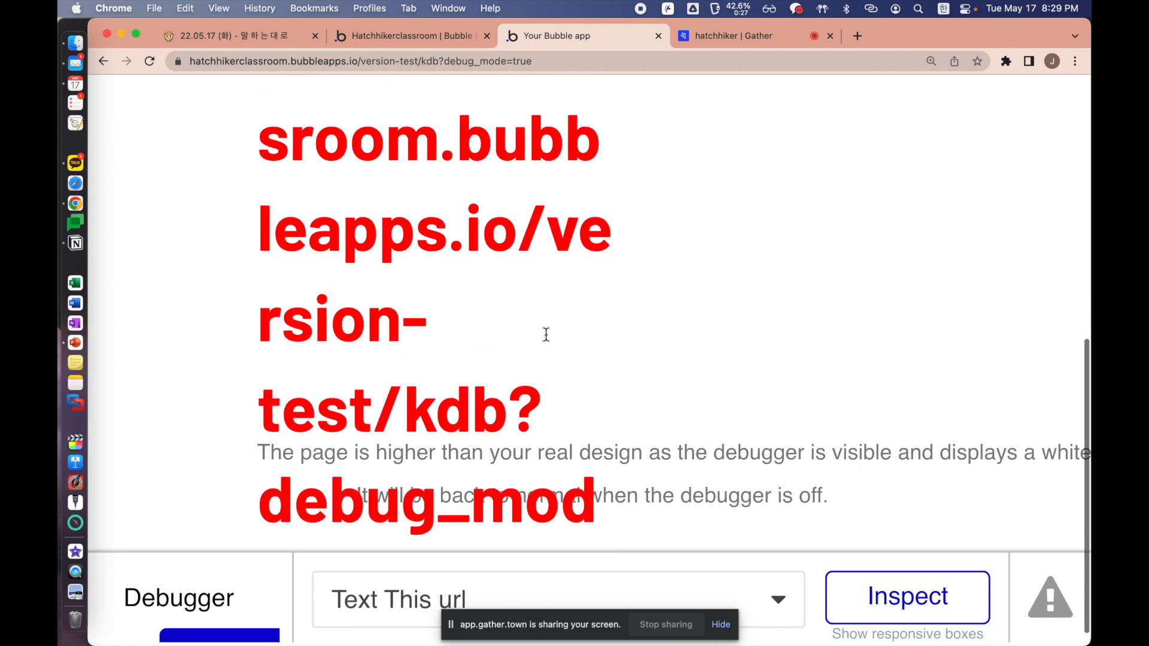
pyautogui.scroll(10, 546, 336)
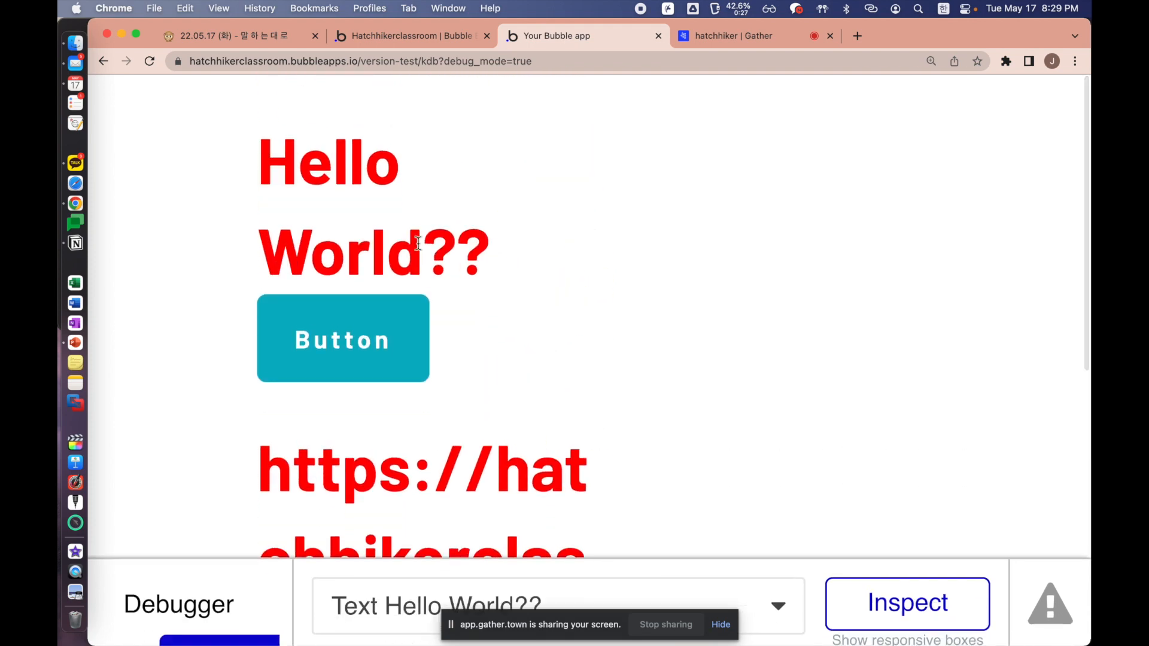
pyautogui.scroll(-2, 493, 292)
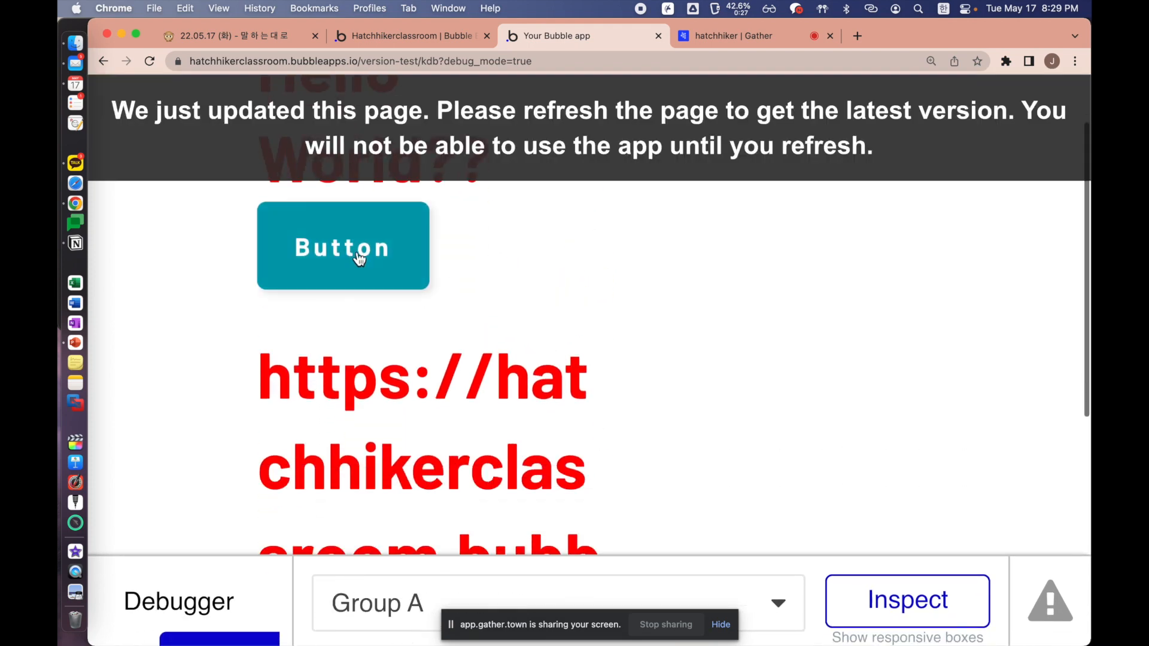
# Bring up the index page in the preview and look over its buttons, URL text, icons and study message
pyautogui.press('super+r')
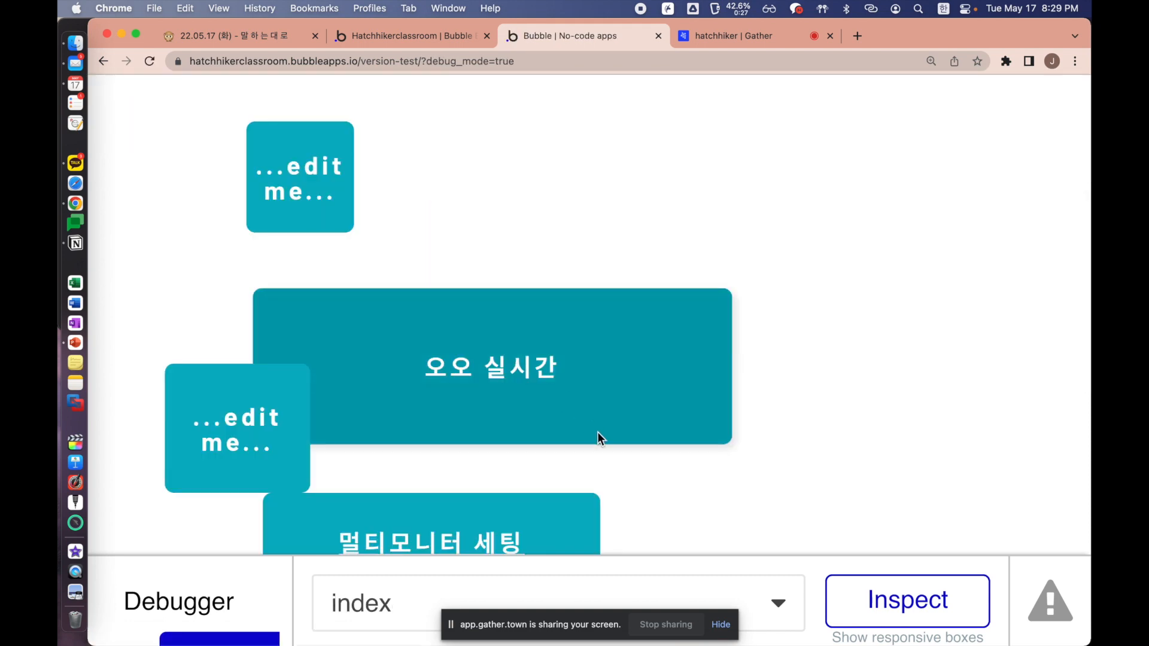
pyautogui.scroll(-4, 597, 432)
pyautogui.scroll(-11, 597, 432)
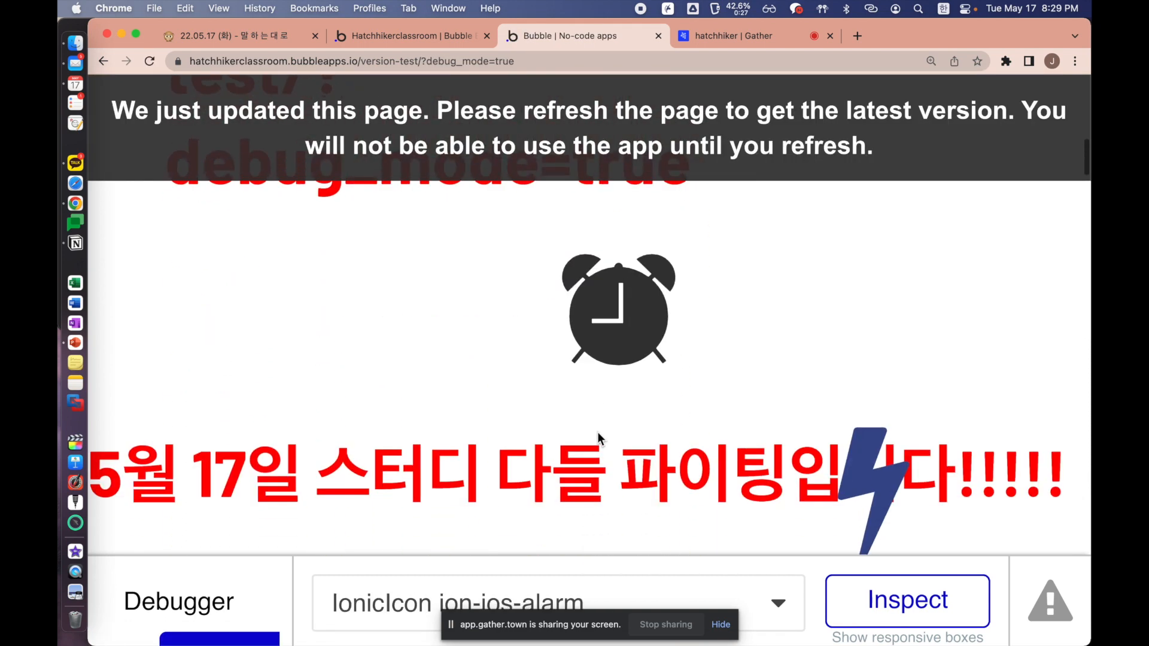
pyautogui.scroll(12, 597, 432)
pyautogui.scroll(4, 597, 432)
# Return to the Bubble editor, open the sss page and inspect the properties of its ddddddd text element
pyautogui.click(383, 37)
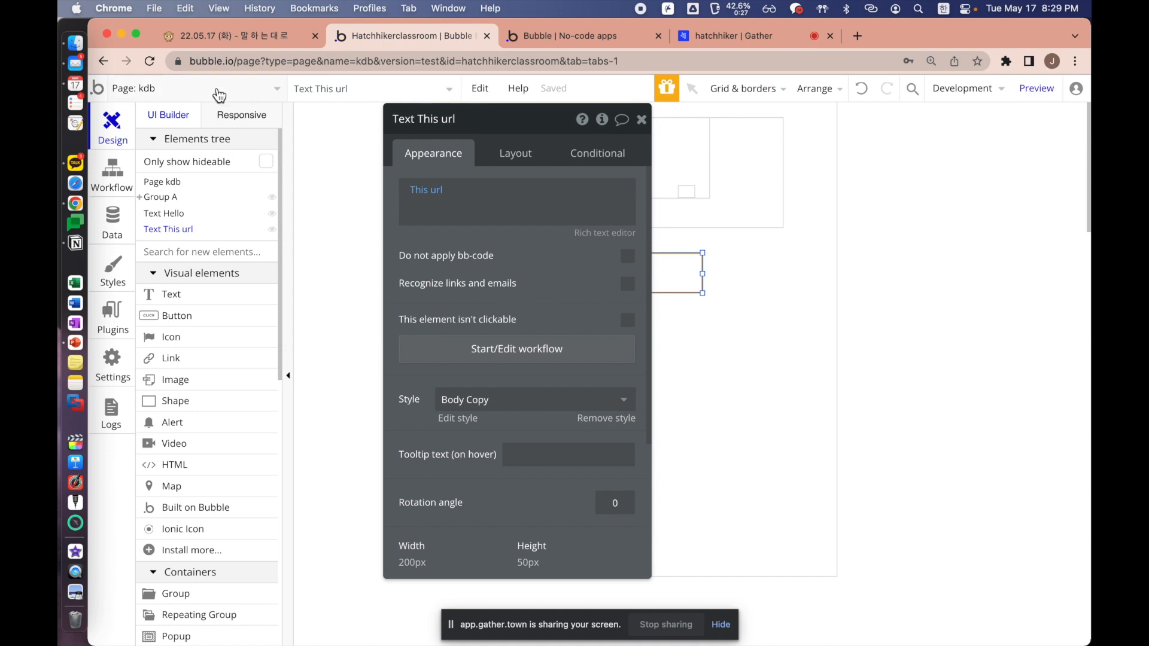
pyautogui.click(221, 91)
pyautogui.click(428, 266)
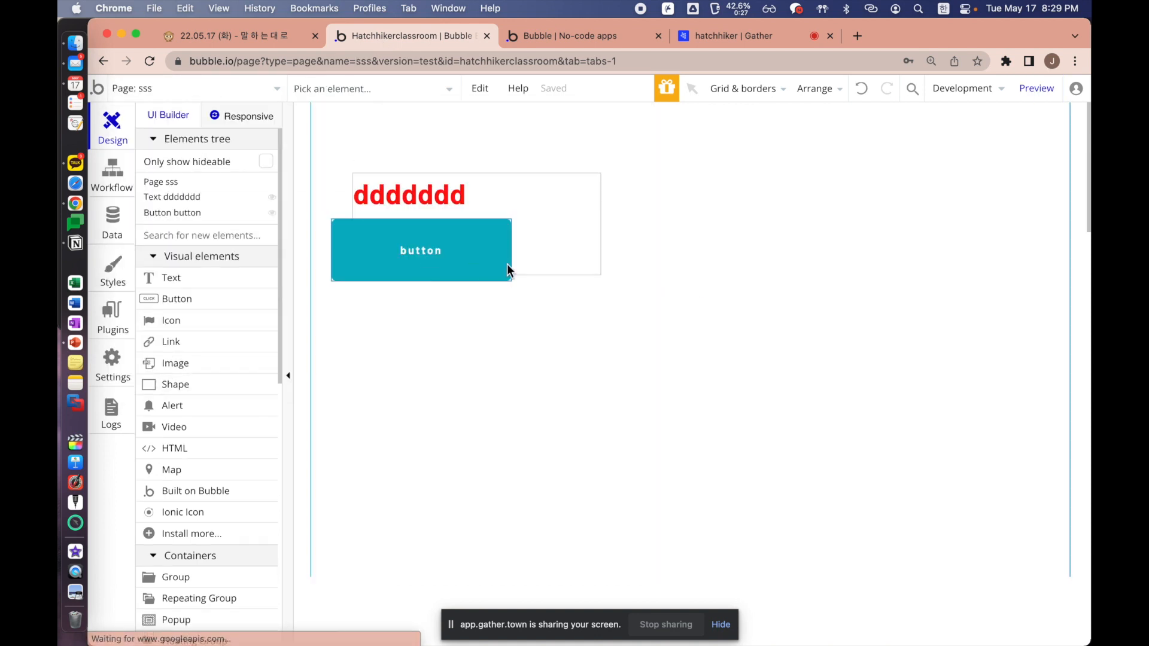
pyautogui.doubleClick(527, 204)
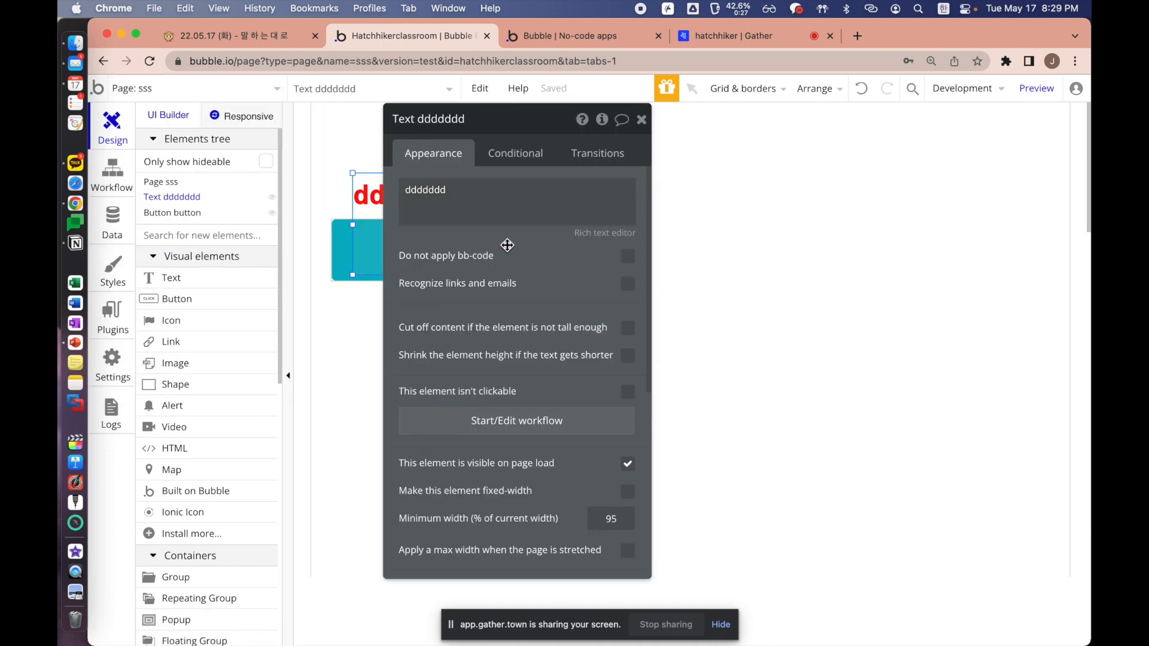
pyautogui.moveTo(505, 244); pyautogui.dragTo(772, 245)
# Preview the jeon page, examine the URL shown by its This url text, and follow the page's button to its destination
pyautogui.click(219, 89)
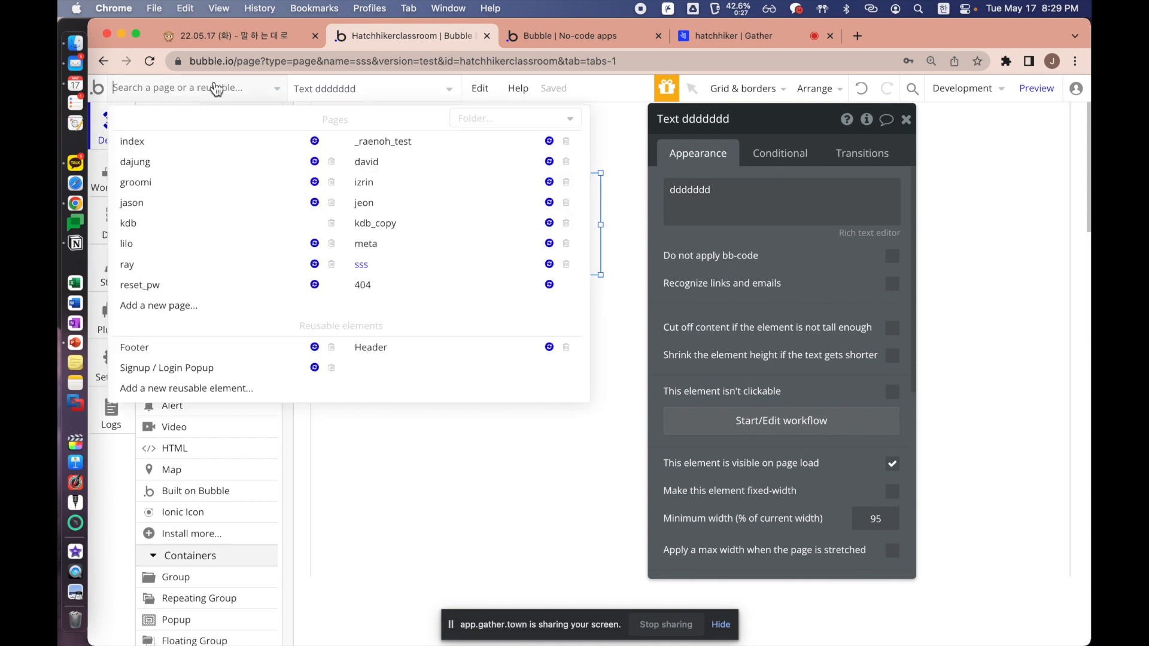
pyautogui.click(379, 203)
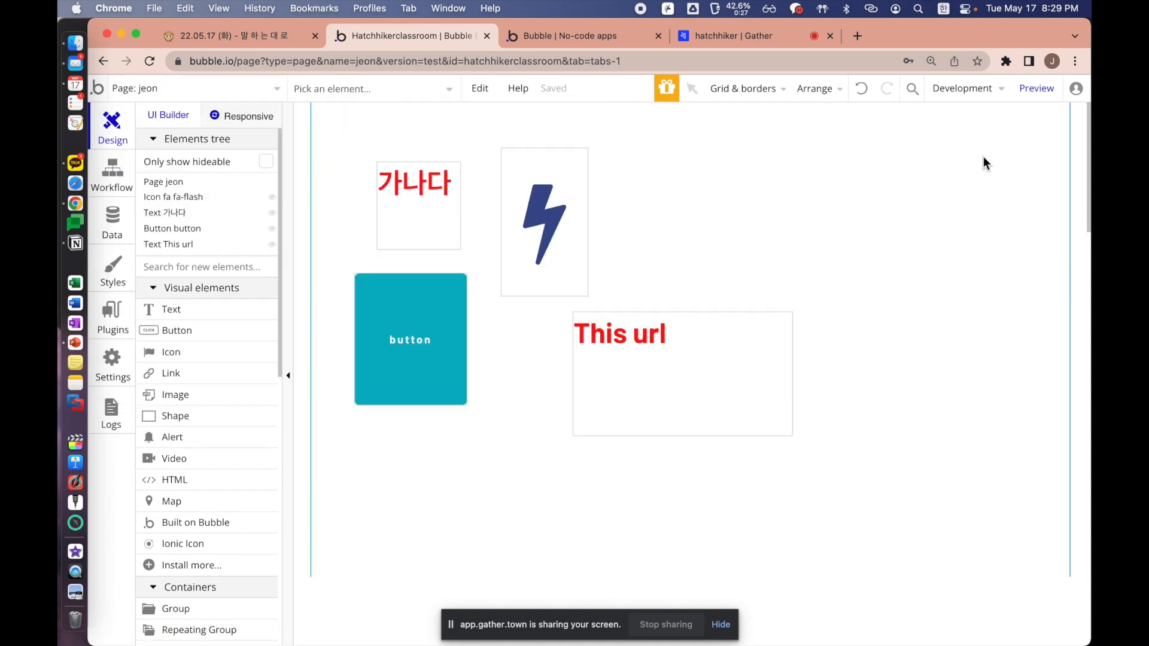
pyautogui.click(1036, 88)
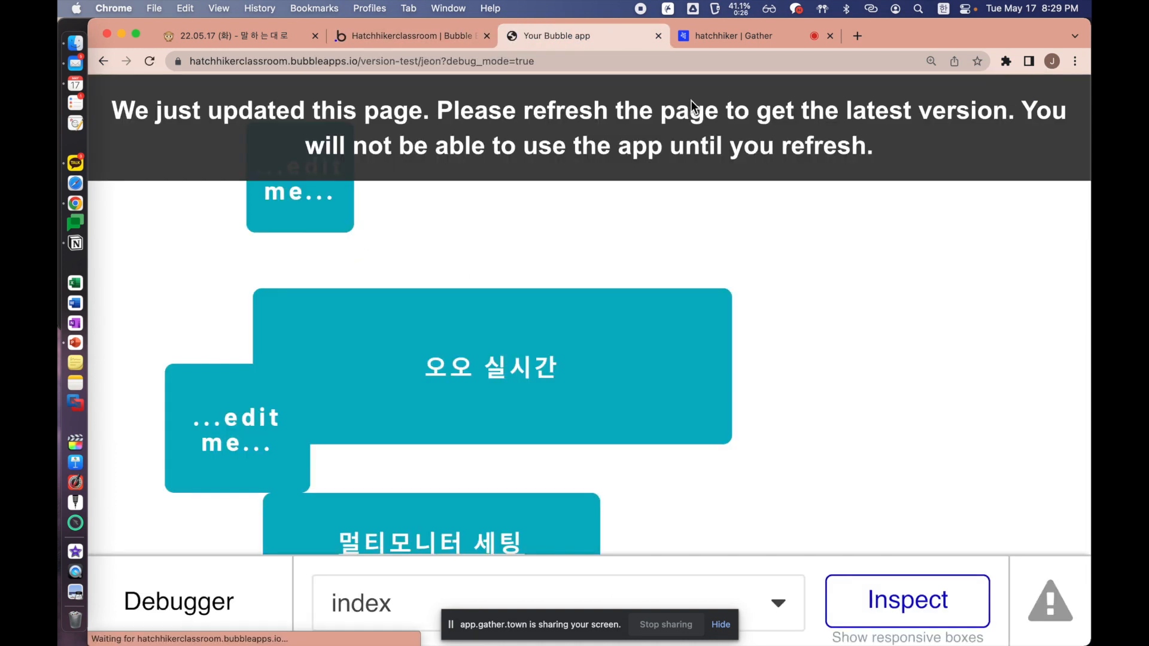
pyautogui.scroll(-6, 786, 270)
pyautogui.hscroll(7, 786, 274)
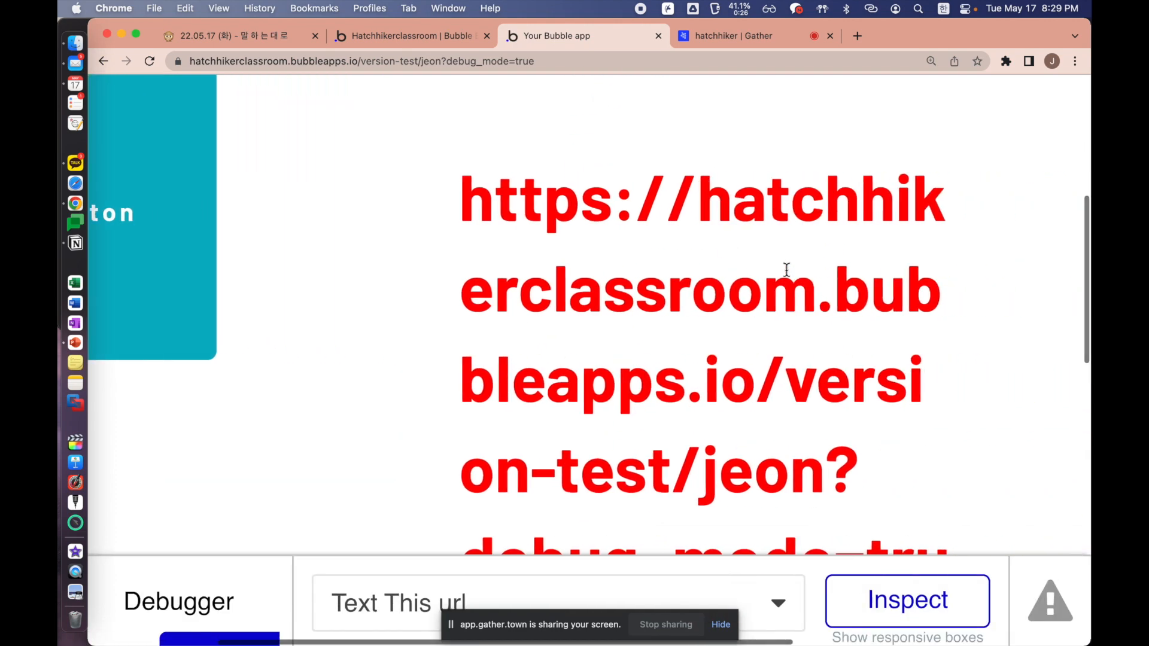
pyautogui.hscroll(-2, 786, 274)
pyautogui.scroll(-7, 787, 275)
pyautogui.scroll(8, 787, 276)
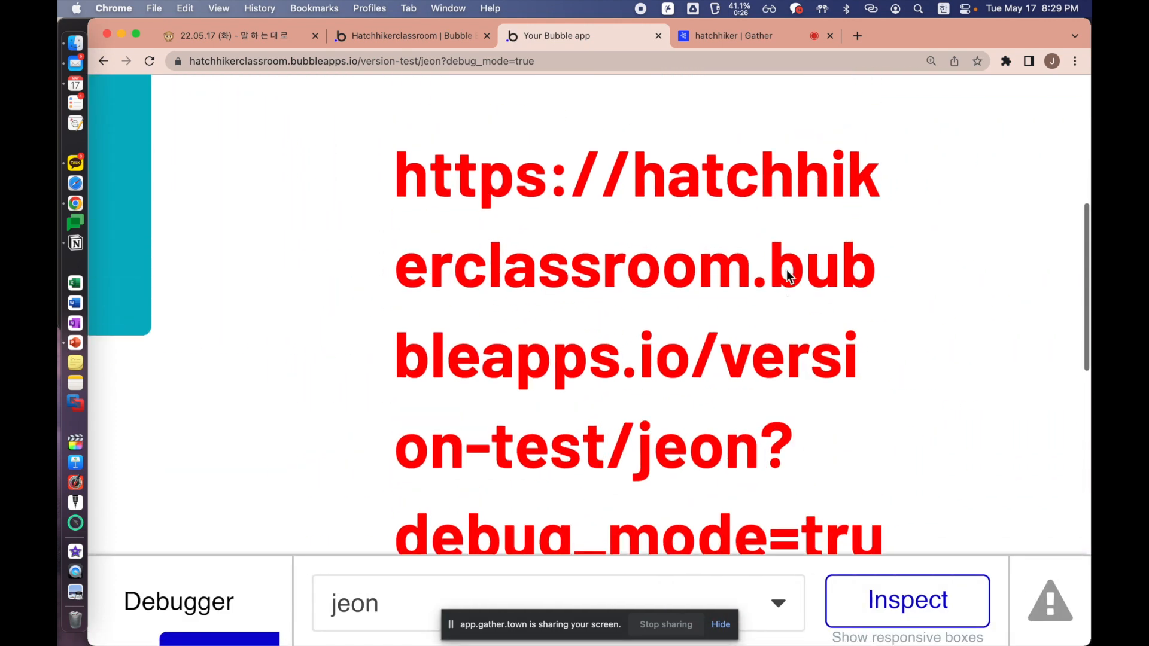
pyautogui.hscroll(-5, 786, 270)
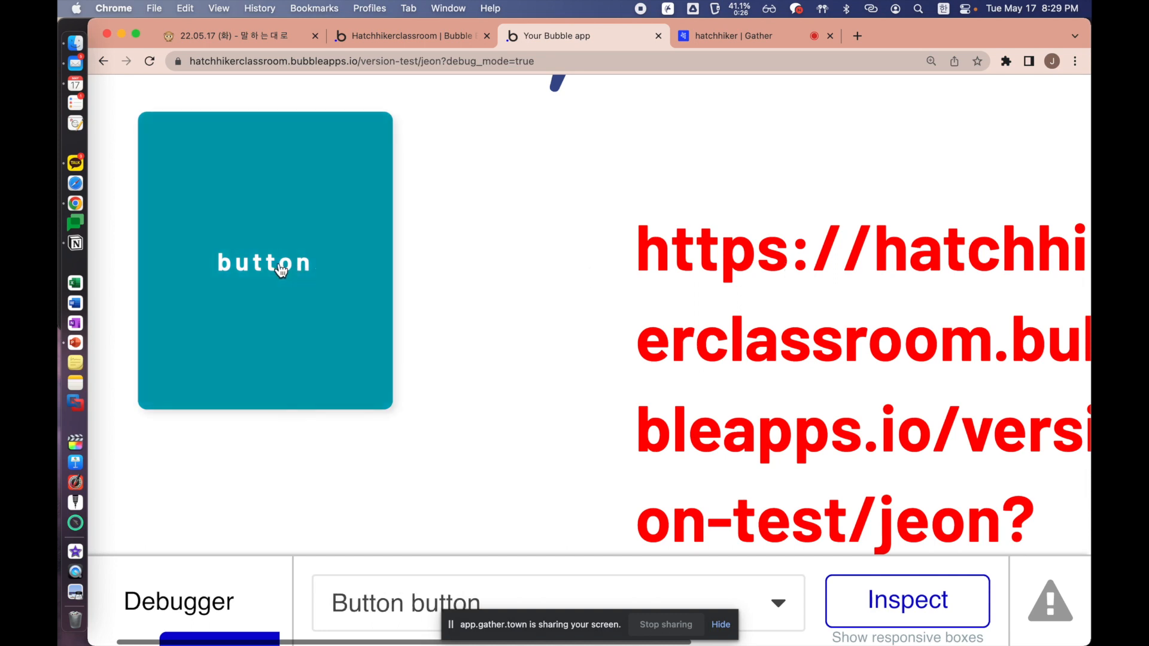
pyautogui.click(300, 263)
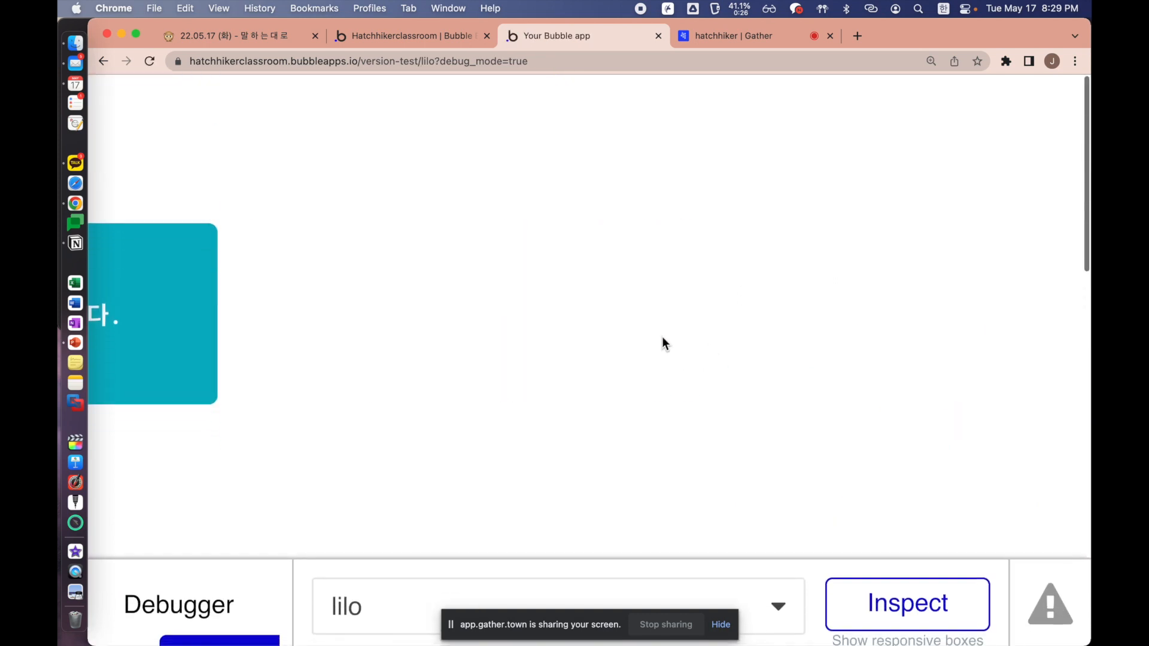
# Back in the Bubble editor, move the jeon page's This url text beside the flash icon, at about X 375, Y 97
pyautogui.click(391, 40)
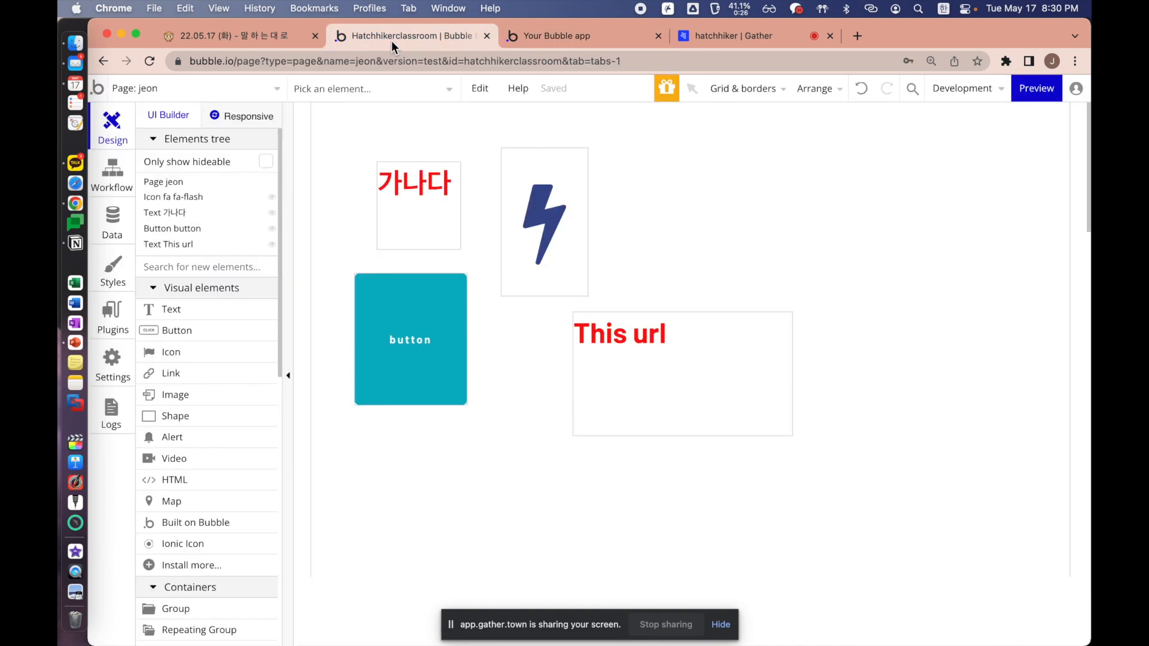
pyautogui.doubleClick(680, 375)
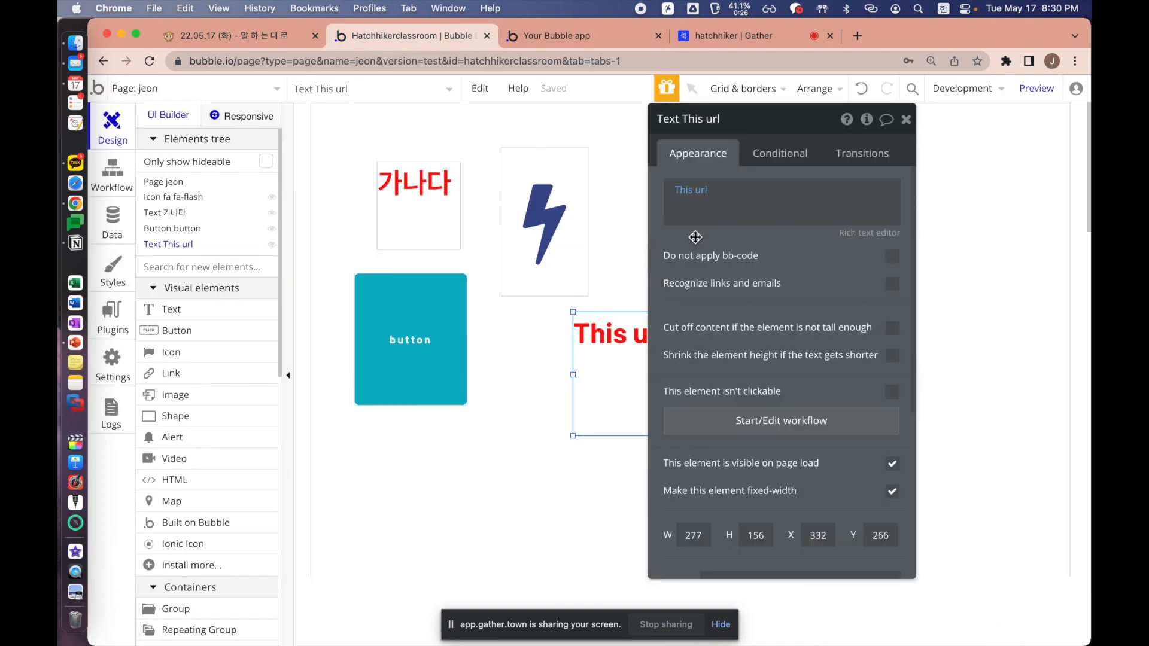
pyautogui.moveTo(628, 353); pyautogui.dragTo(665, 220)
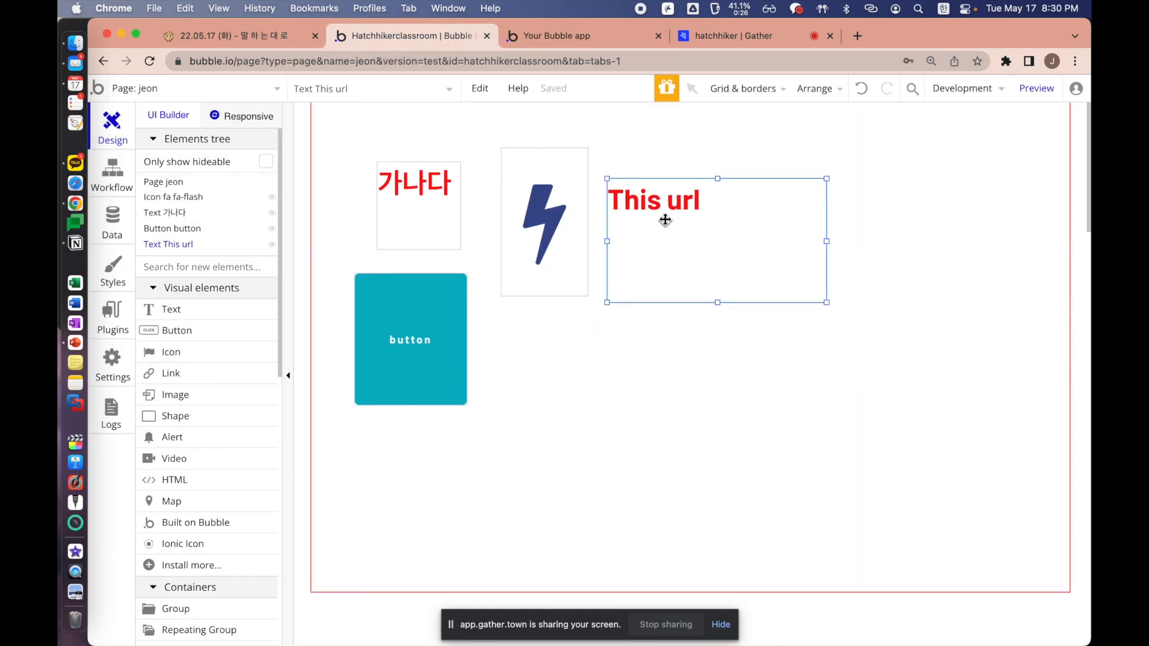
# Open the jason page and place a copy of its text element just below the button
pyautogui.click(247, 88)
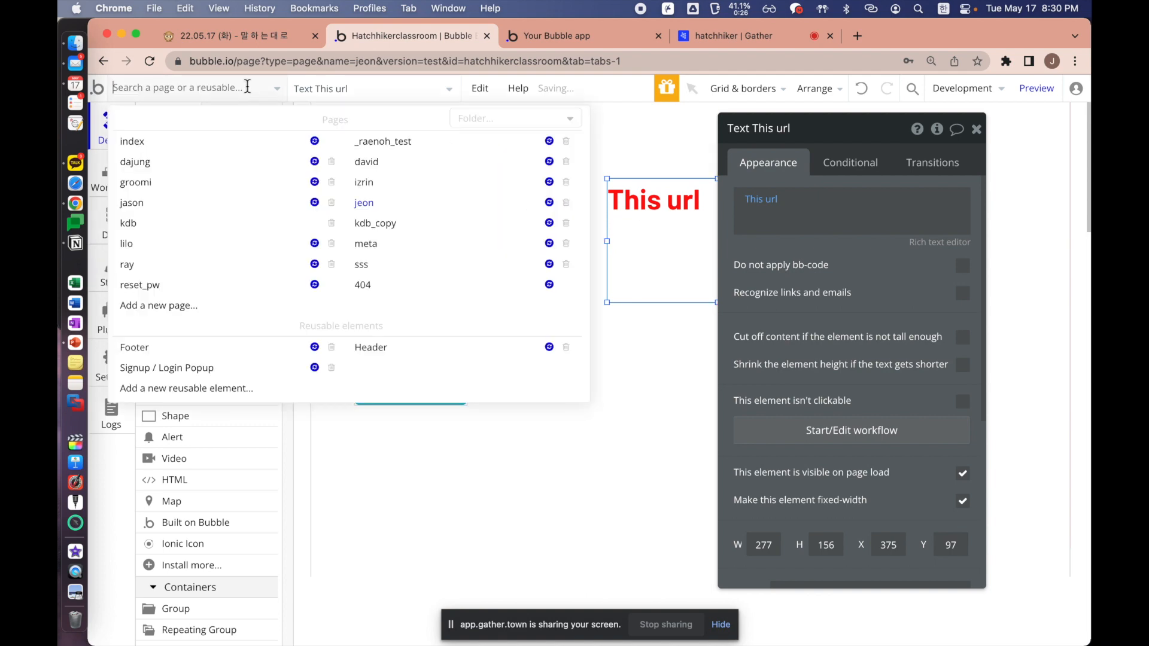
pyautogui.click(181, 145)
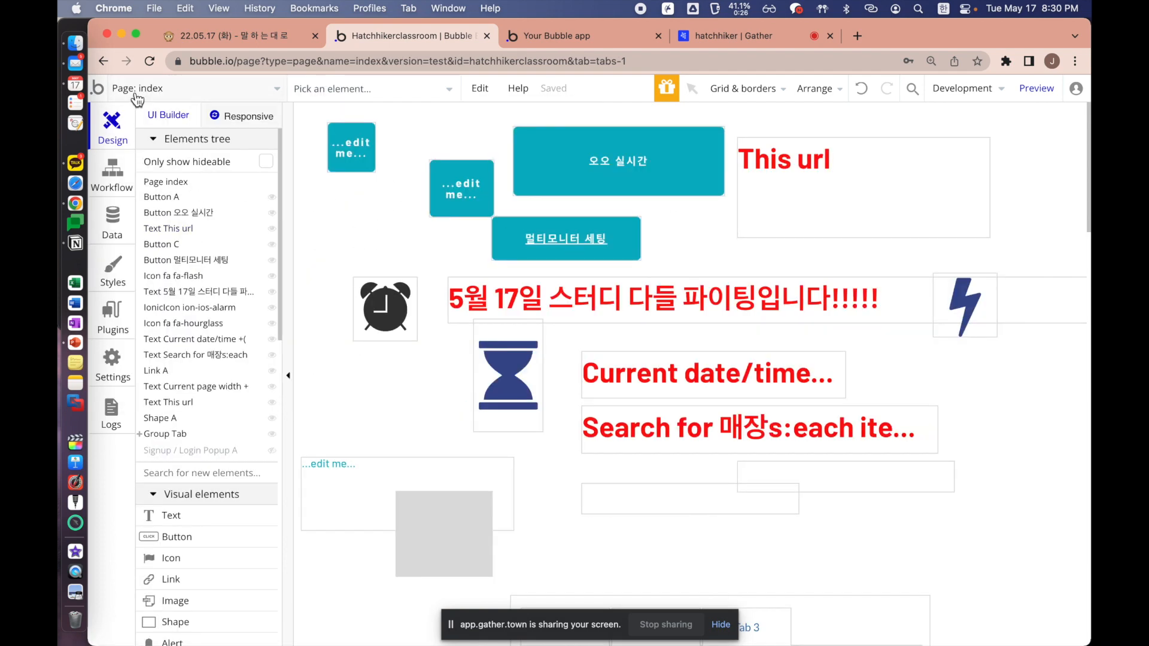
pyautogui.click(136, 91)
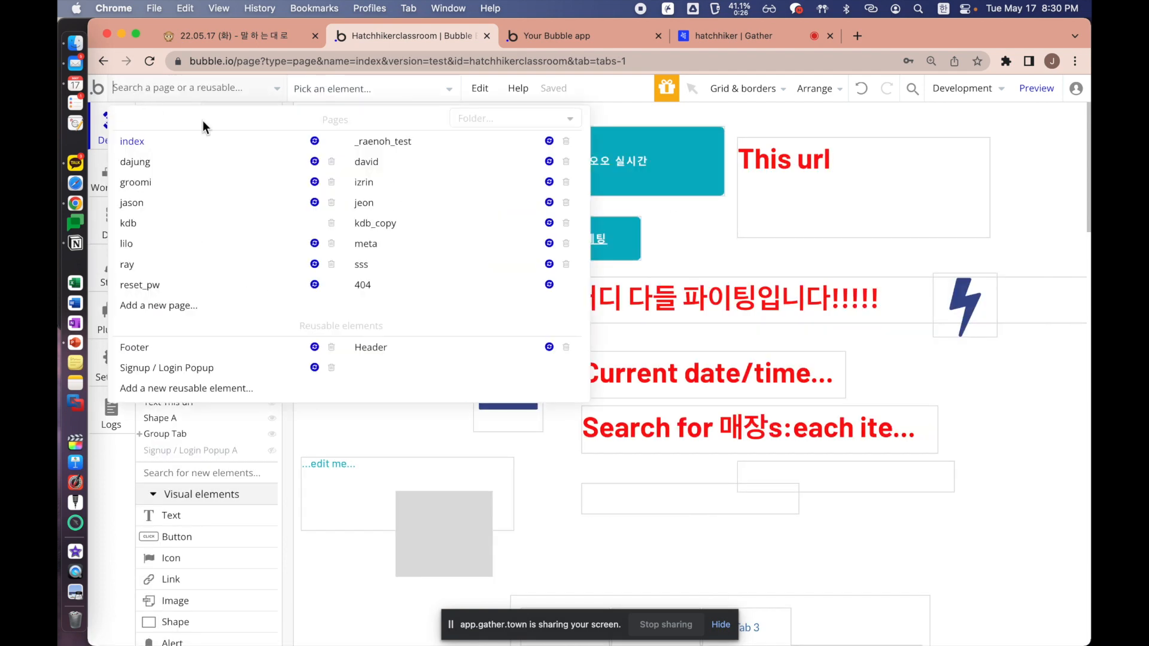
pyautogui.click(175, 212)
pyautogui.click(530, 173)
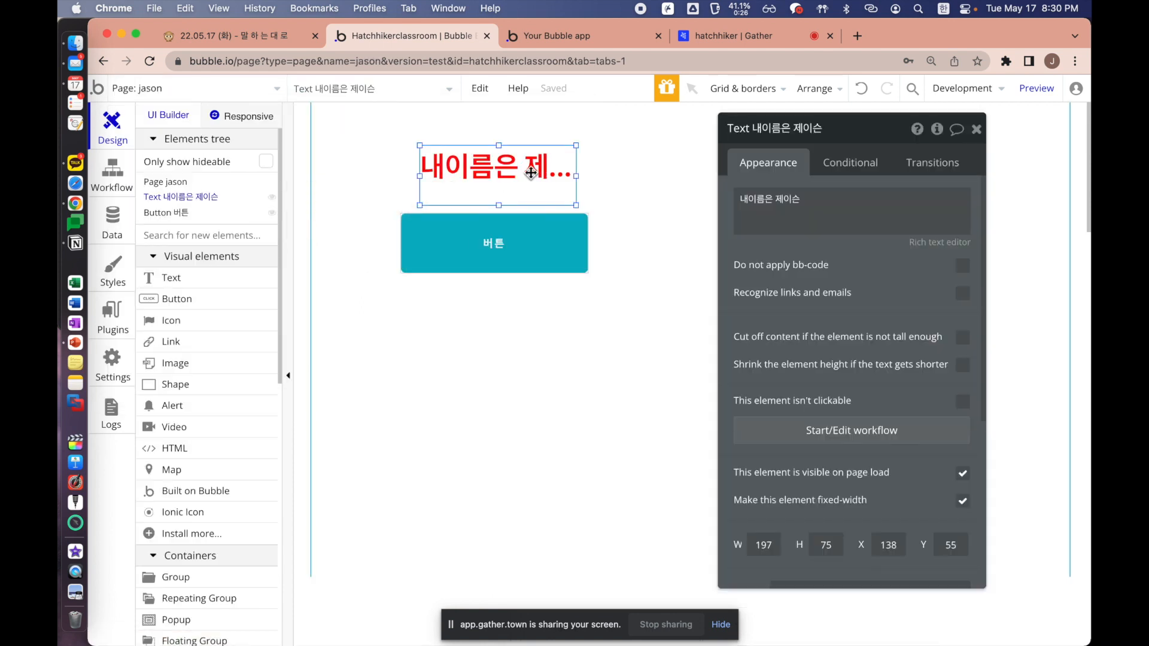
pyautogui.moveTo(531, 173); pyautogui.dragTo(525, 325)
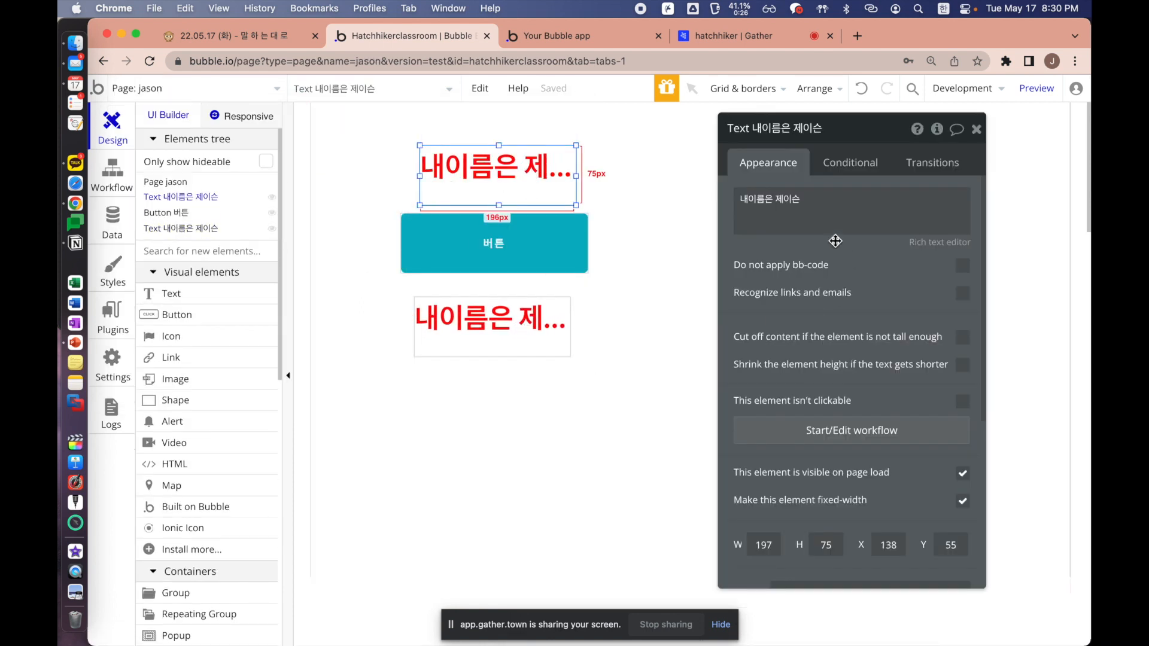
# Replace the content of the text above the button with the Current date/time expression and widen the element to about 312 px
pyautogui.click(812, 217)
pyautogui.click(997, 203)
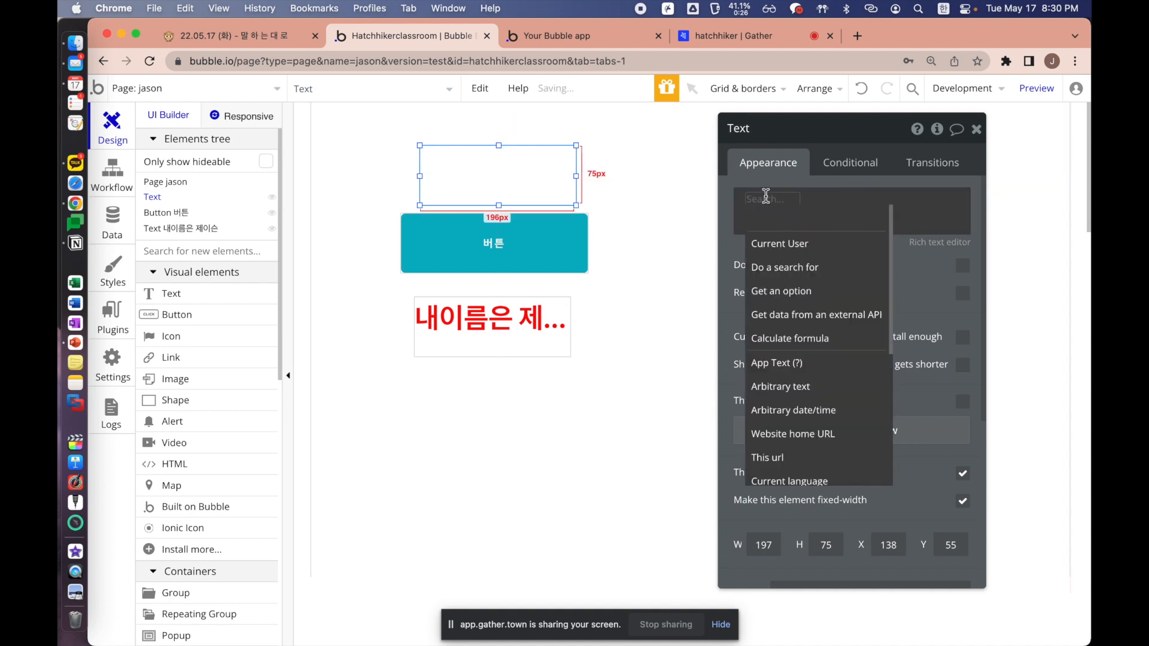
pyautogui.scroll(-3, 826, 398)
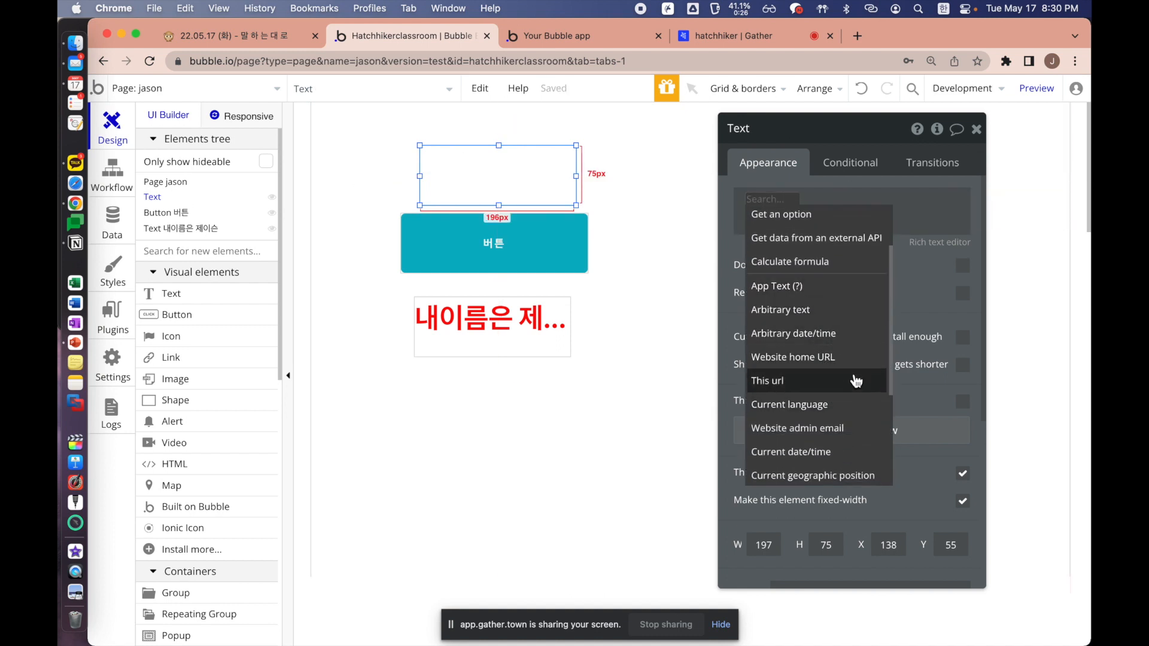
pyautogui.scroll(-6, 856, 381)
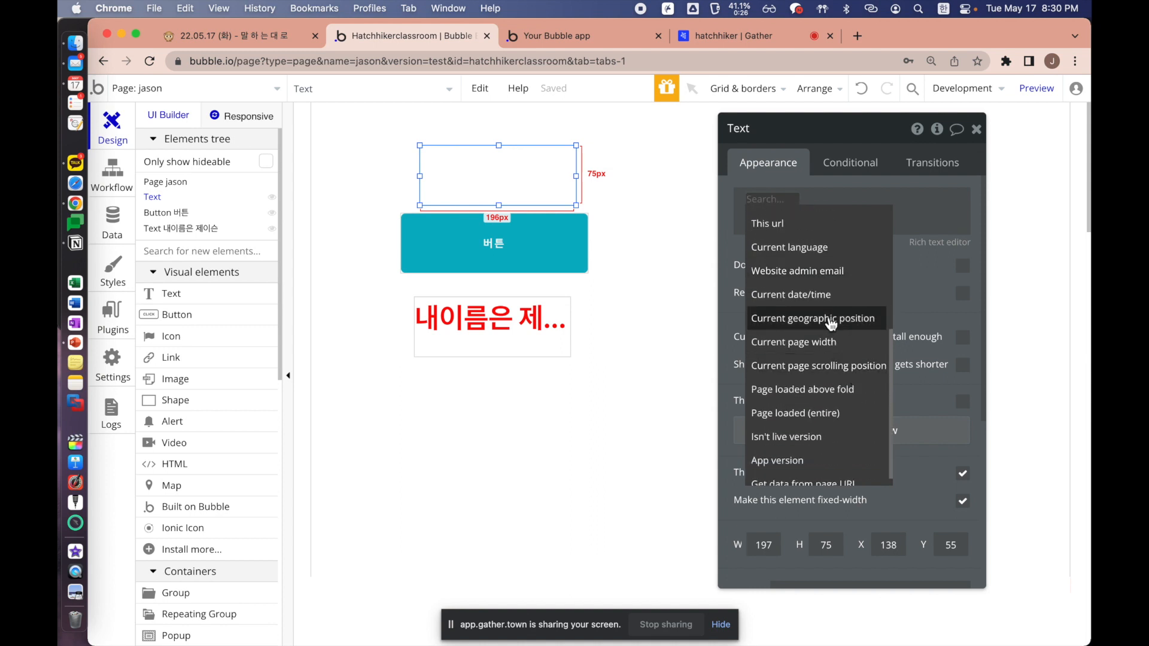
pyautogui.click(821, 296)
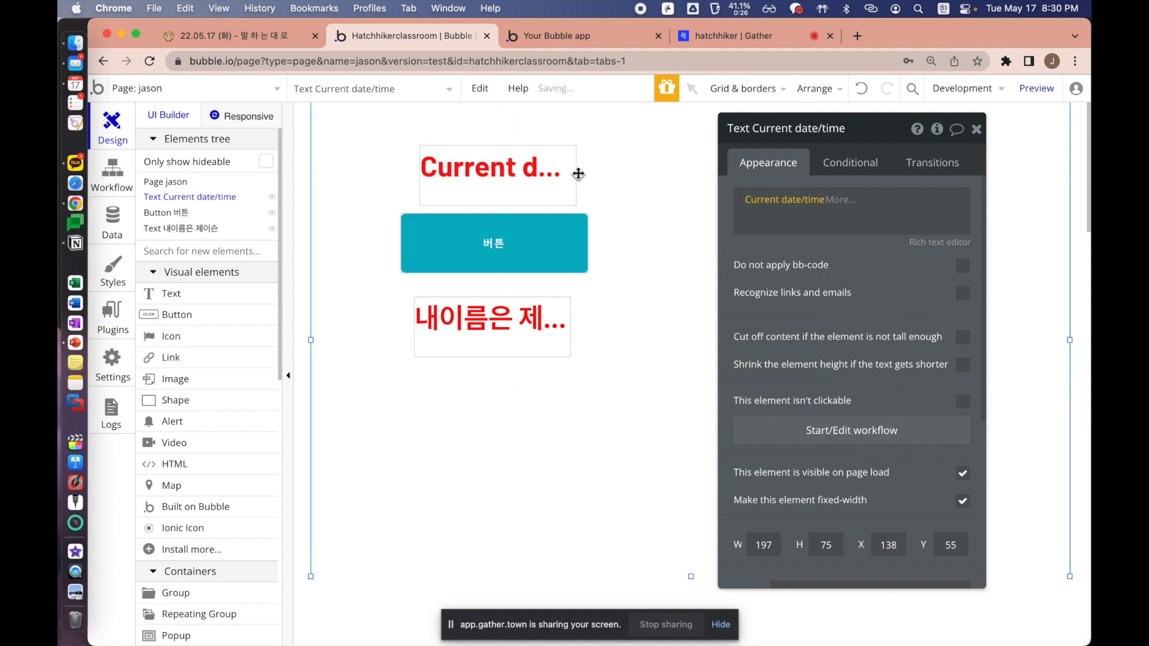
pyautogui.moveTo(578, 174); pyautogui.dragTo(668, 175)
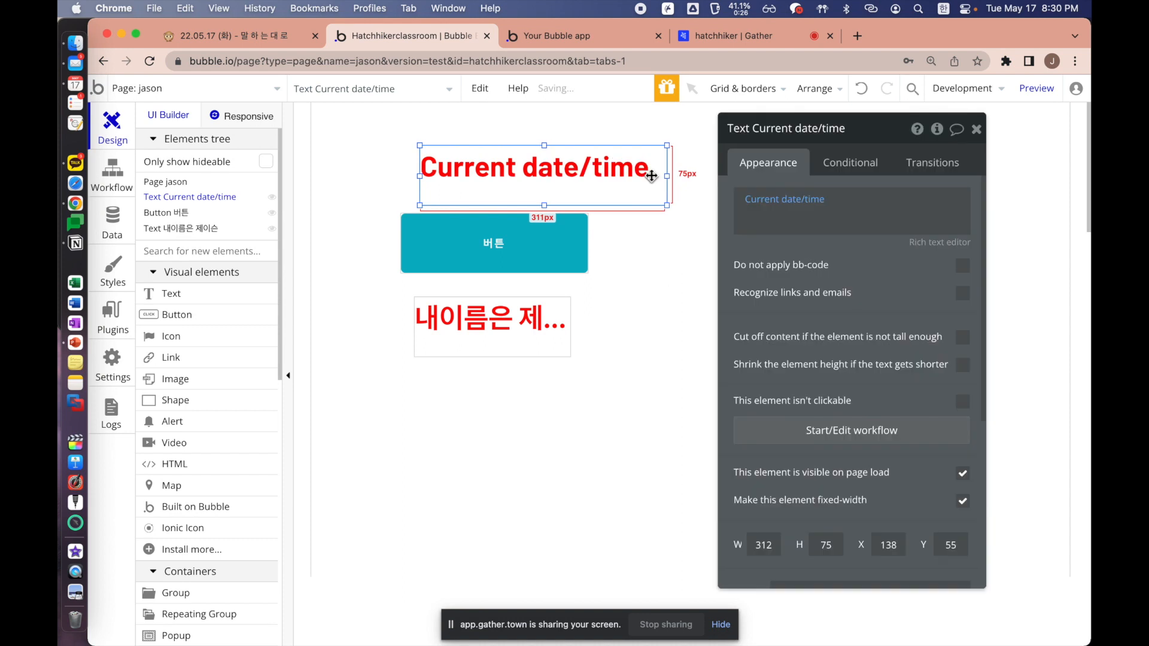
# Draw a new text element about 297 by 111 px beside the copied text and set its dynamic expression to Current page width
pyautogui.click(178, 298)
pyautogui.moveTo(634, 280)
pyautogui.mouseDown()
pyautogui.moveTo(838, 377)
pyautogui.moveTo(869, 367)
pyautogui.mouseUp()
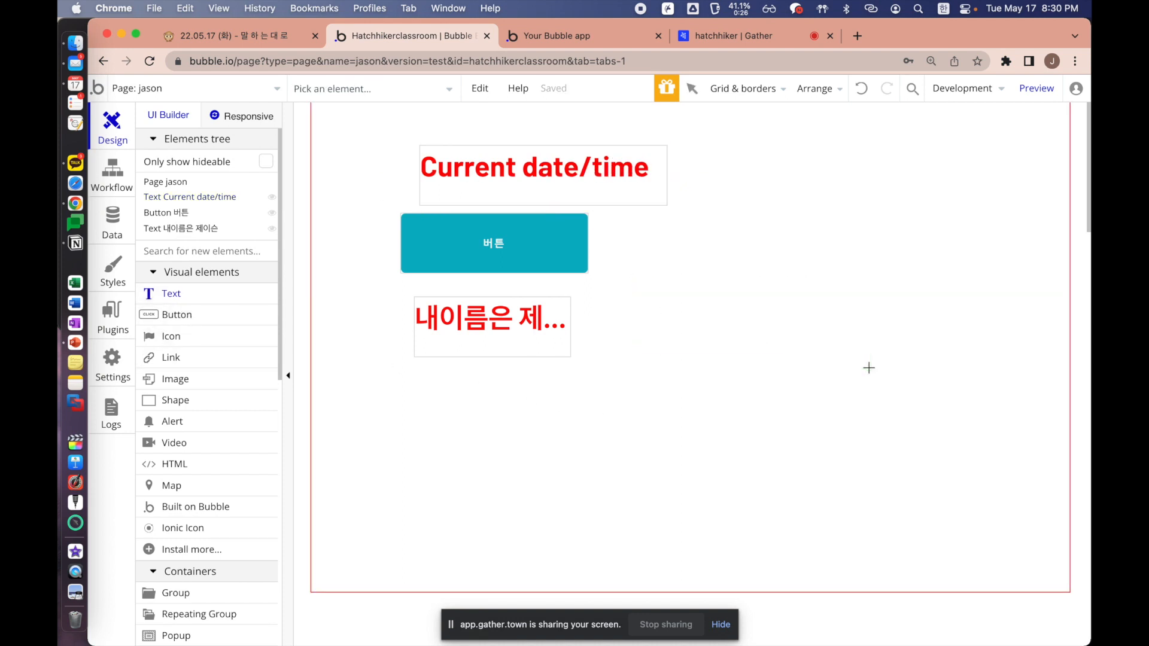
pyautogui.click(1031, 200)
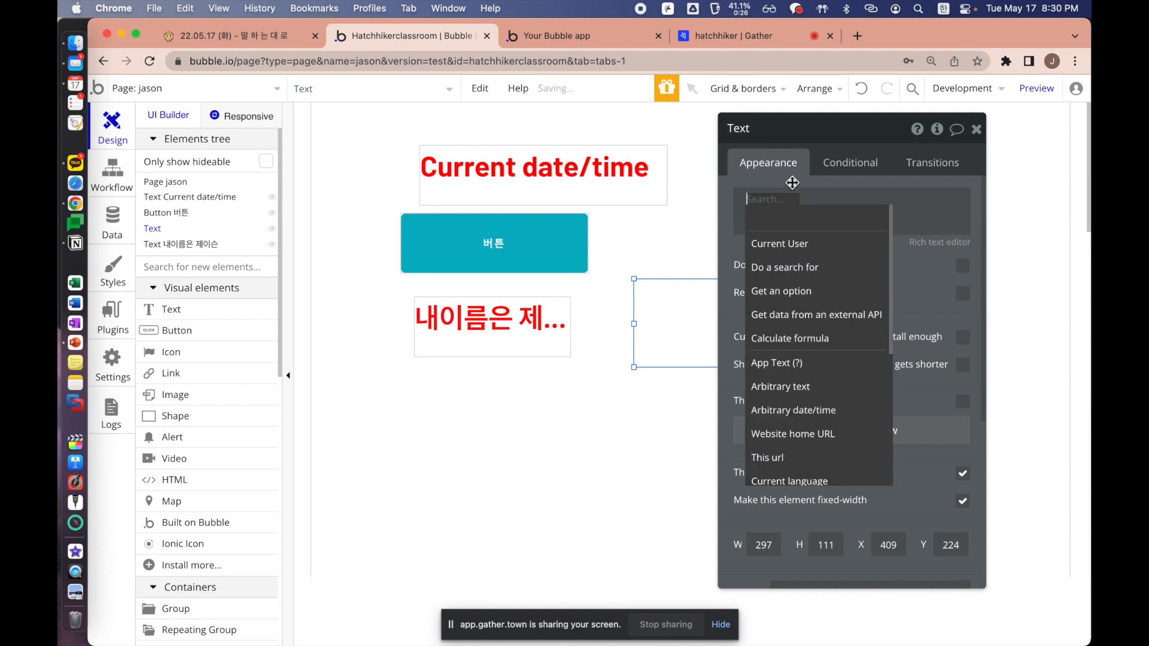
pyautogui.scroll(-2, 816, 427)
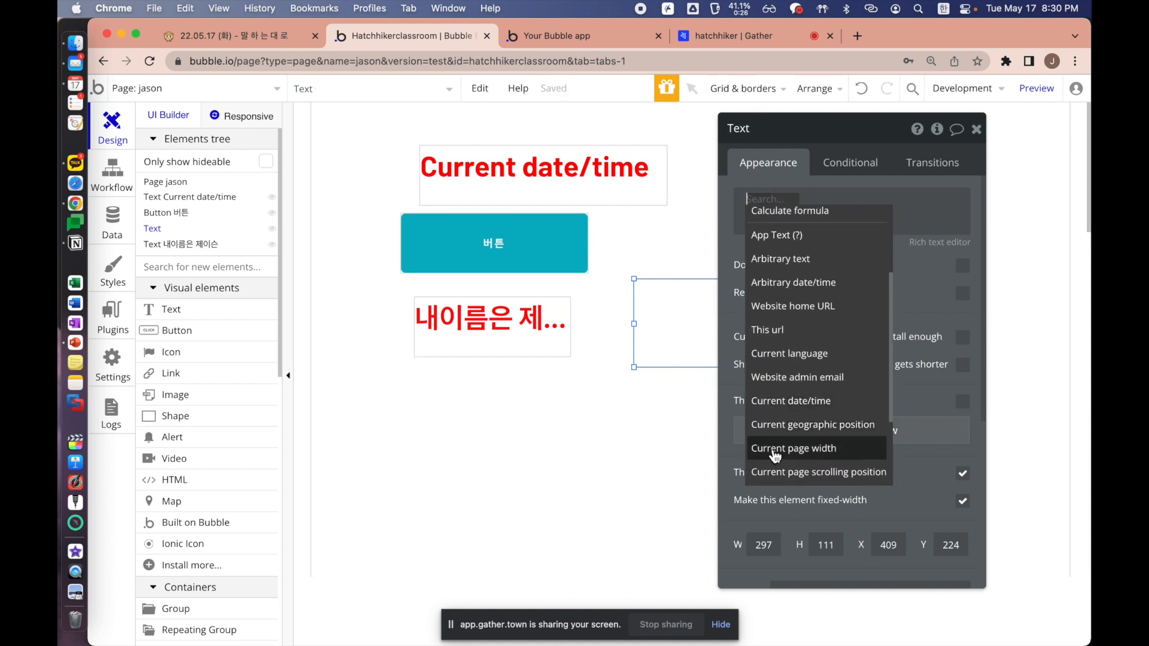
pyautogui.click(834, 449)
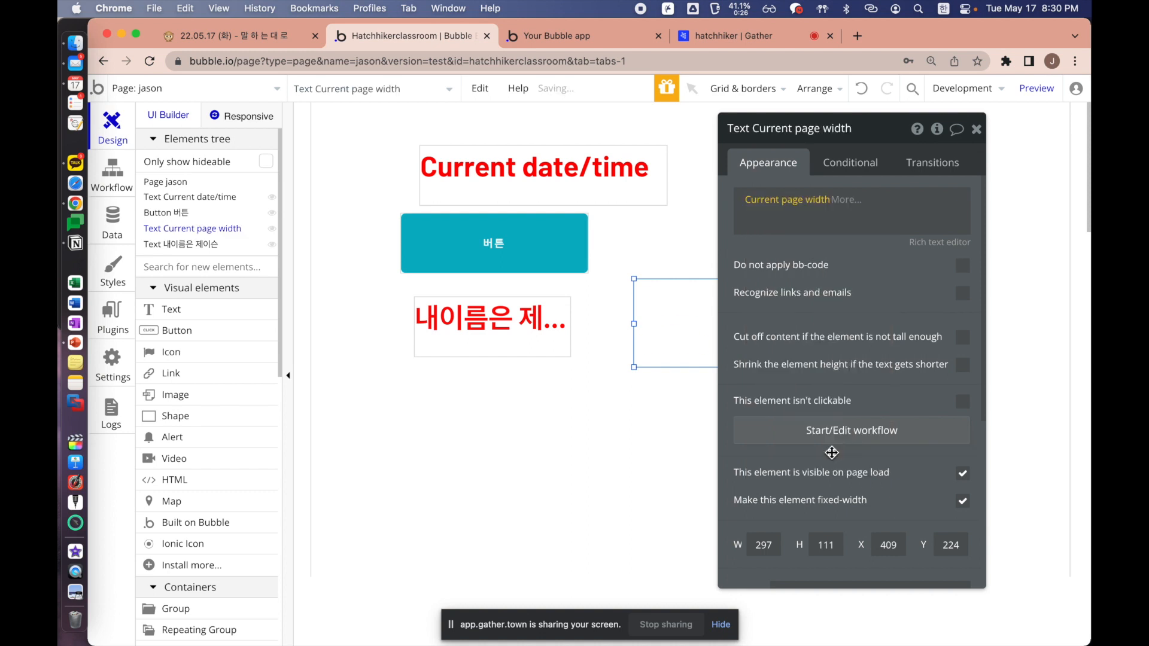
# Clear the property editor away, move the Current page width text to about X 437, Y 211, and select the copied text below the button
pyautogui.moveTo(850, 255); pyautogui.dragTo(201, 256)
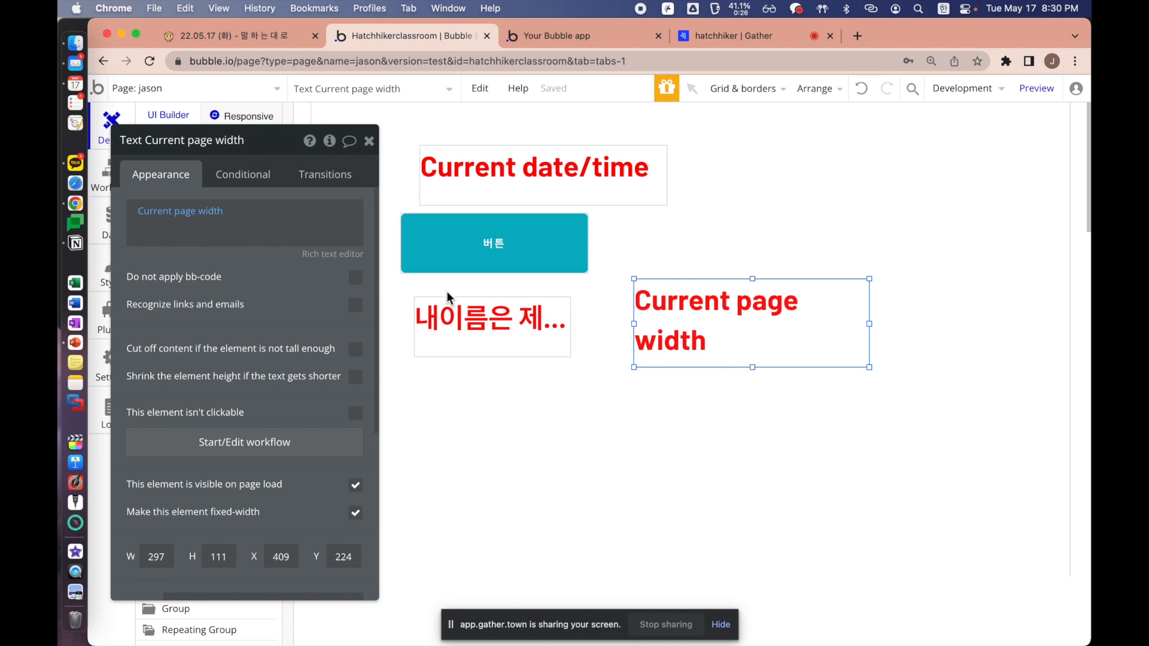
pyautogui.moveTo(691, 323); pyautogui.dragTo(716, 313)
pyautogui.click(532, 321)
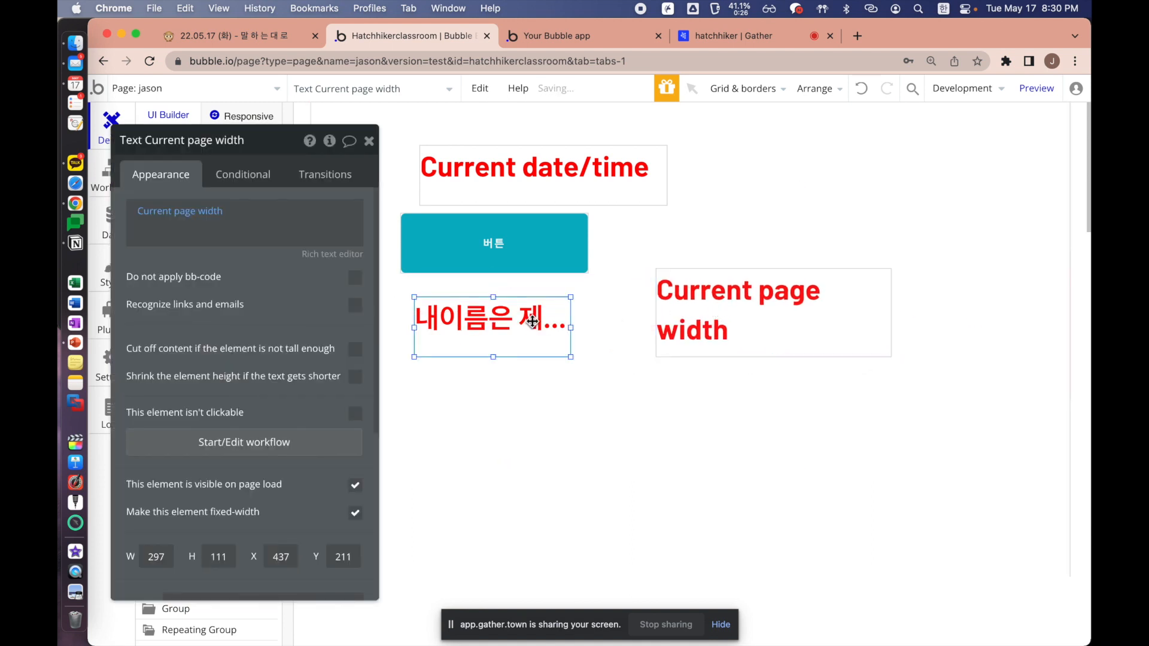
# Move the Current date/time text directly above the Current page width text, to about X 437, Y 119
pyautogui.click(667, 322)
pyautogui.click(549, 172)
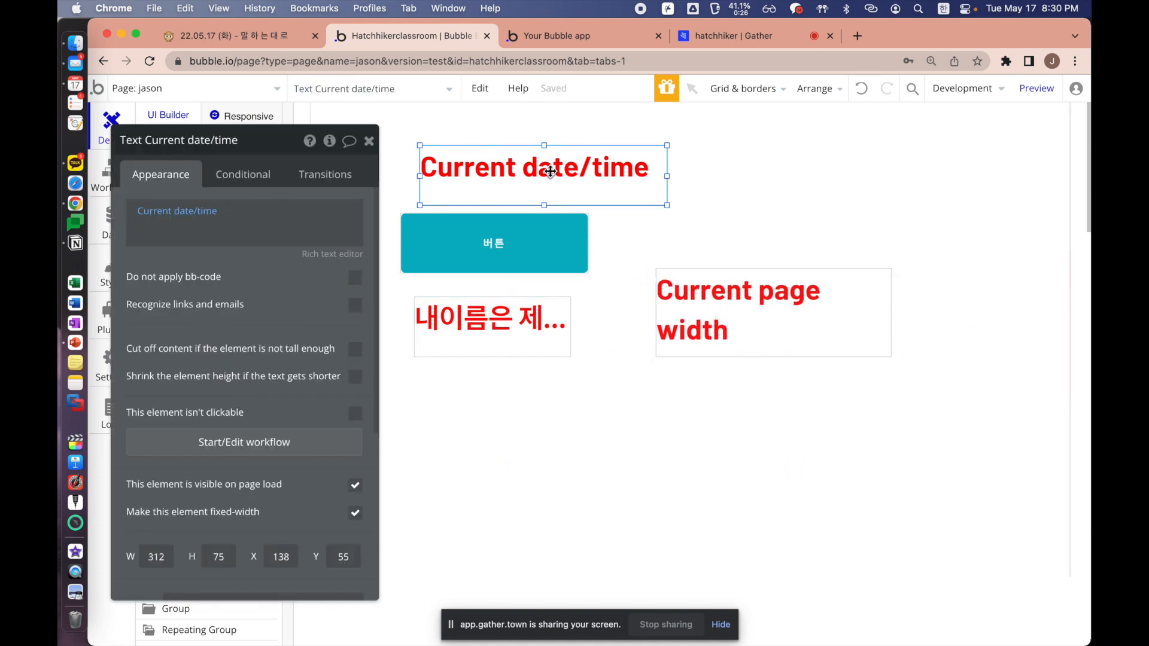
pyautogui.click(524, 354)
pyautogui.click(576, 180)
pyautogui.moveTo(576, 180); pyautogui.dragTo(836, 219)
# Refresh the lilo page preview and look through the david and _raenoh_test pages in the editor
pyautogui.click(1037, 88)
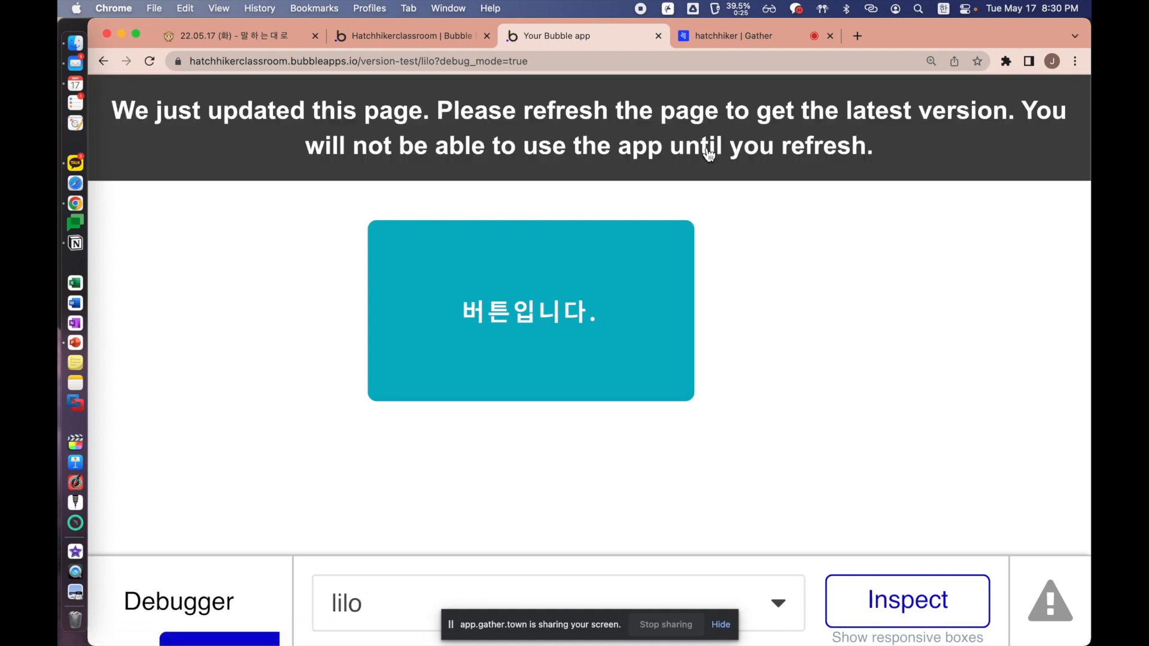
pyautogui.press('super+r')
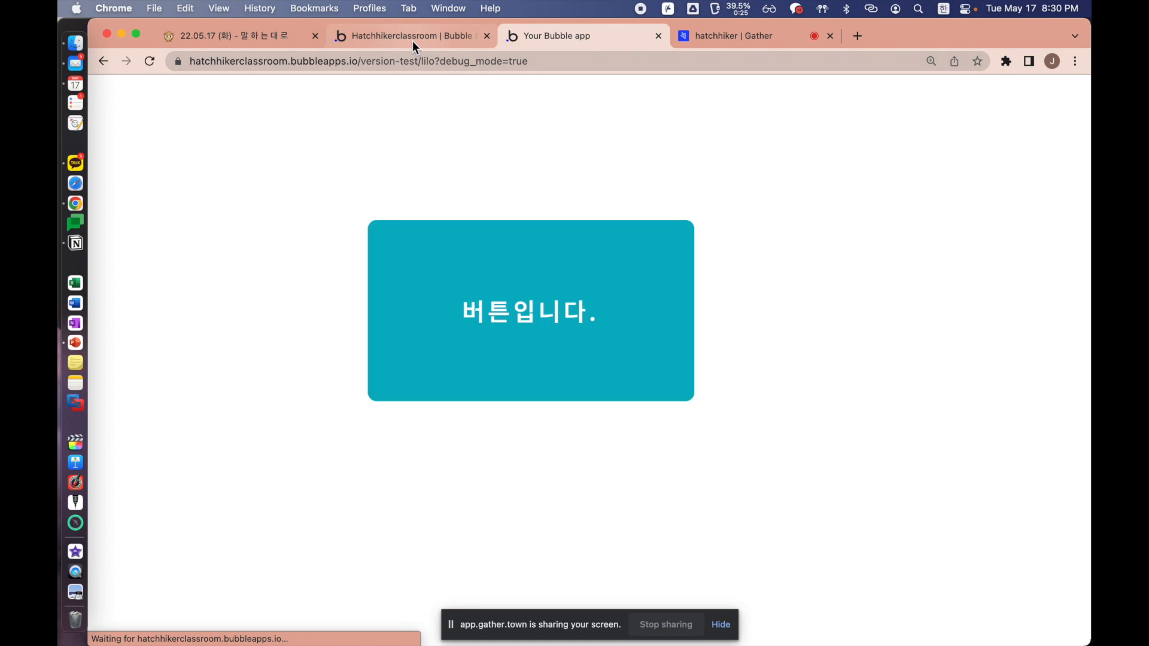
pyautogui.click(411, 38)
pyautogui.click(240, 94)
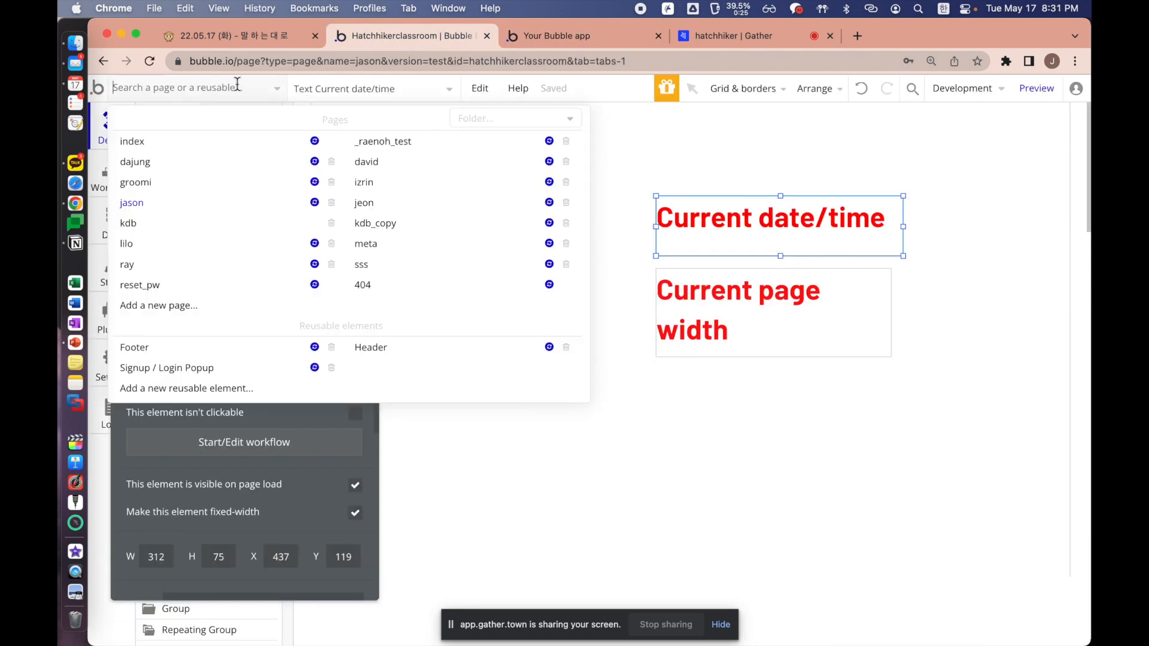
pyautogui.click(379, 159)
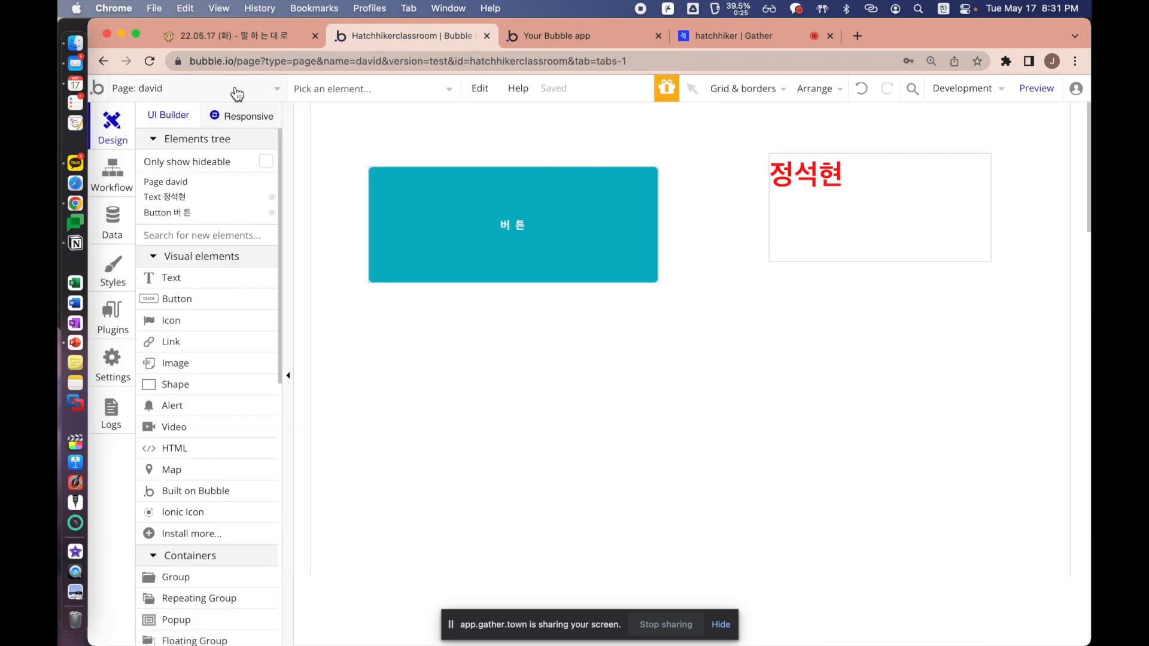
pyautogui.click(239, 89)
pyautogui.click(379, 145)
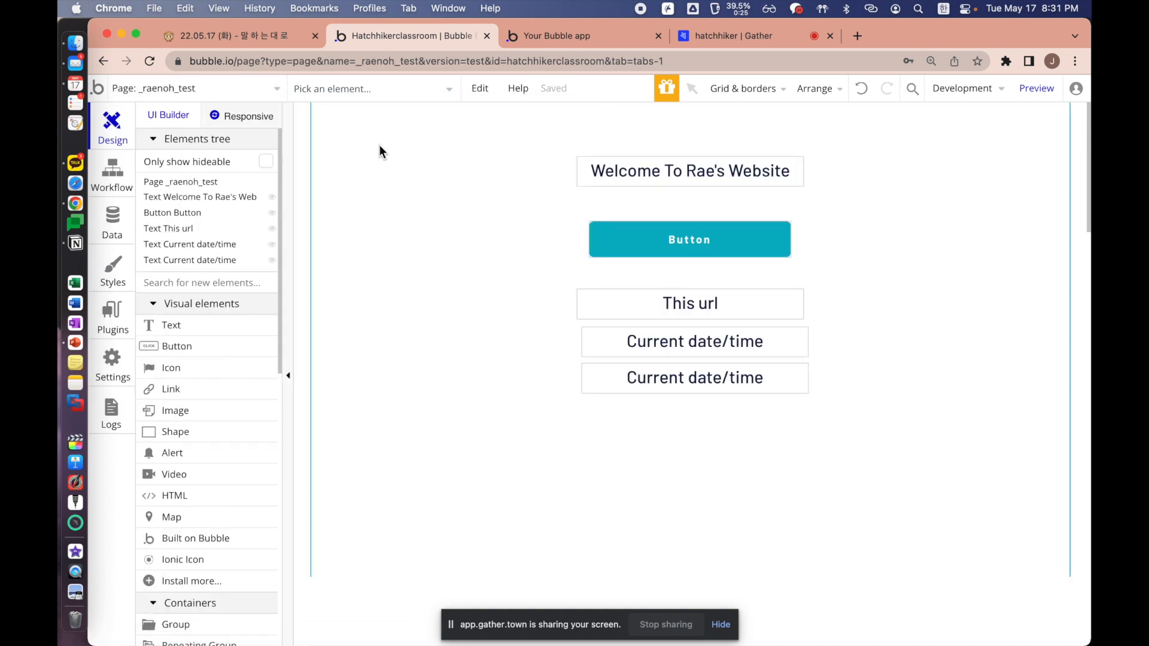
# Preview the _raenoh_test page and examine its rendered url, date/time and page width texts
pyautogui.click(1037, 96)
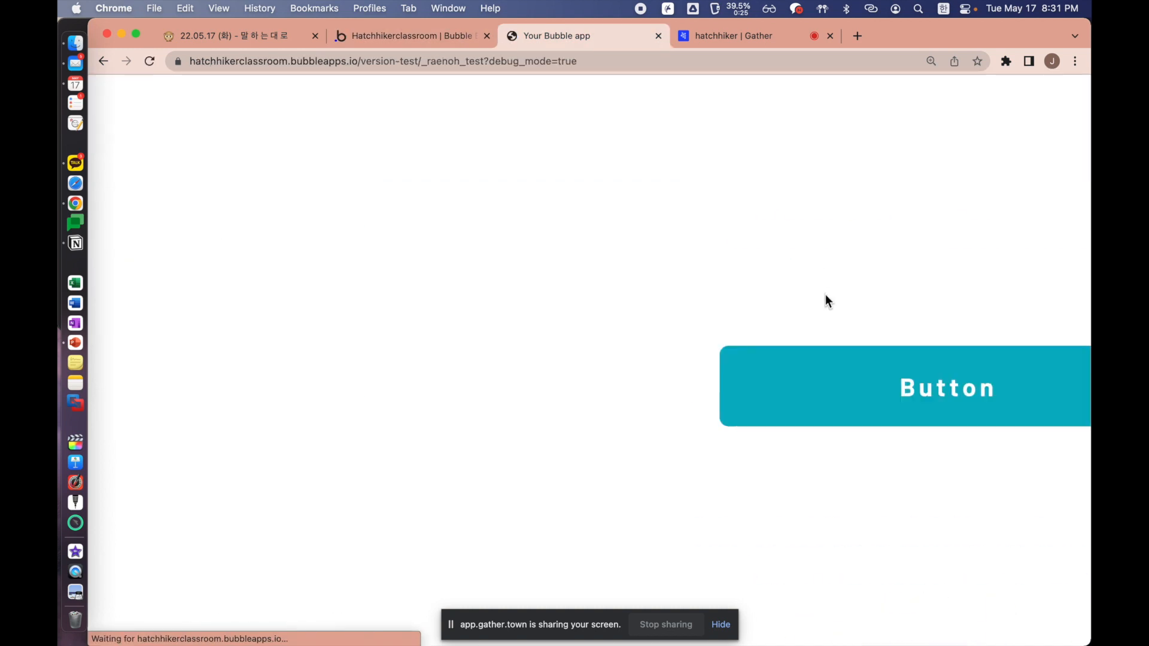
pyautogui.scroll(-10, 680, 344)
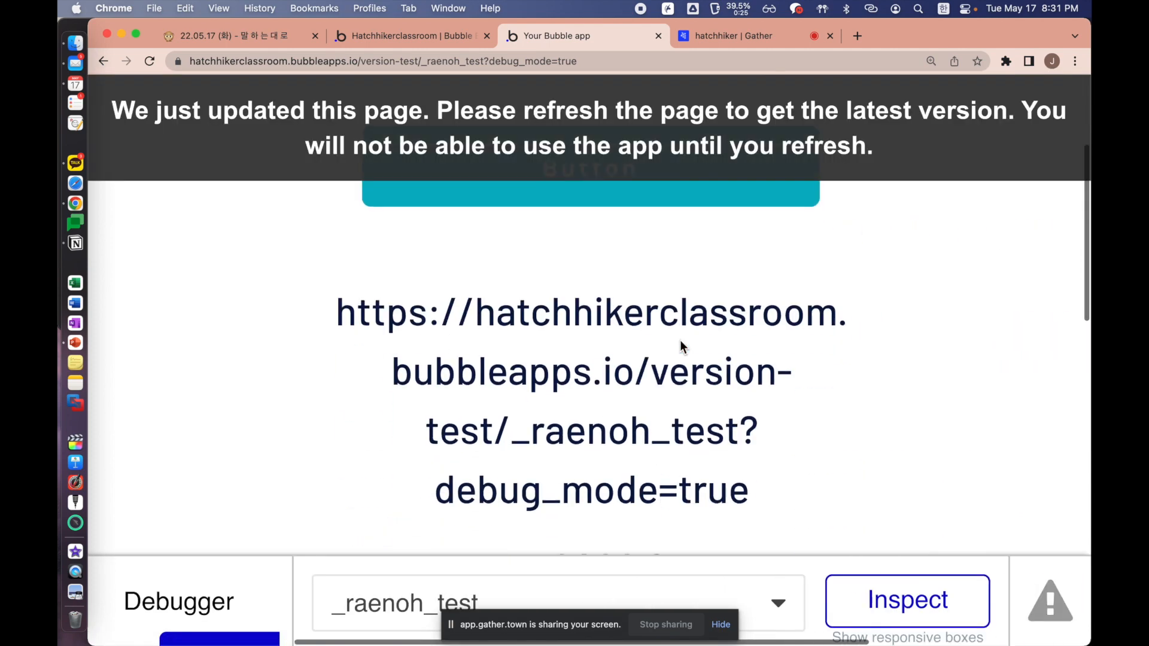
pyautogui.moveTo(449, 249); pyautogui.dragTo(412, 259)
pyautogui.click(411, 258)
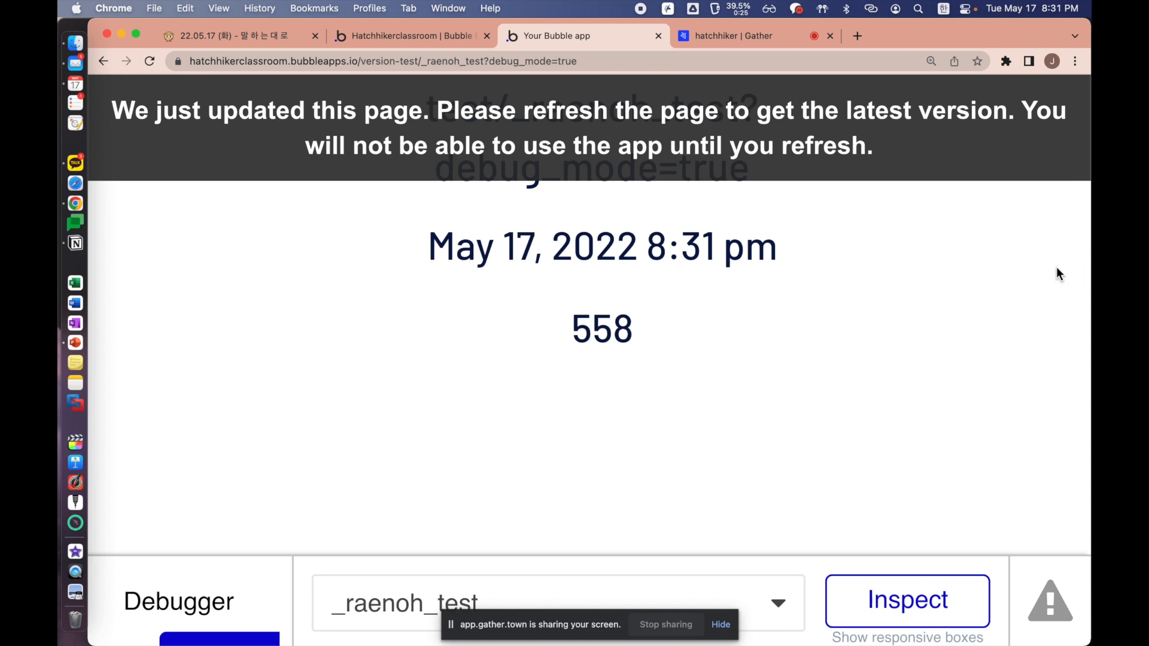
pyautogui.click(680, 241)
pyautogui.click(576, 308)
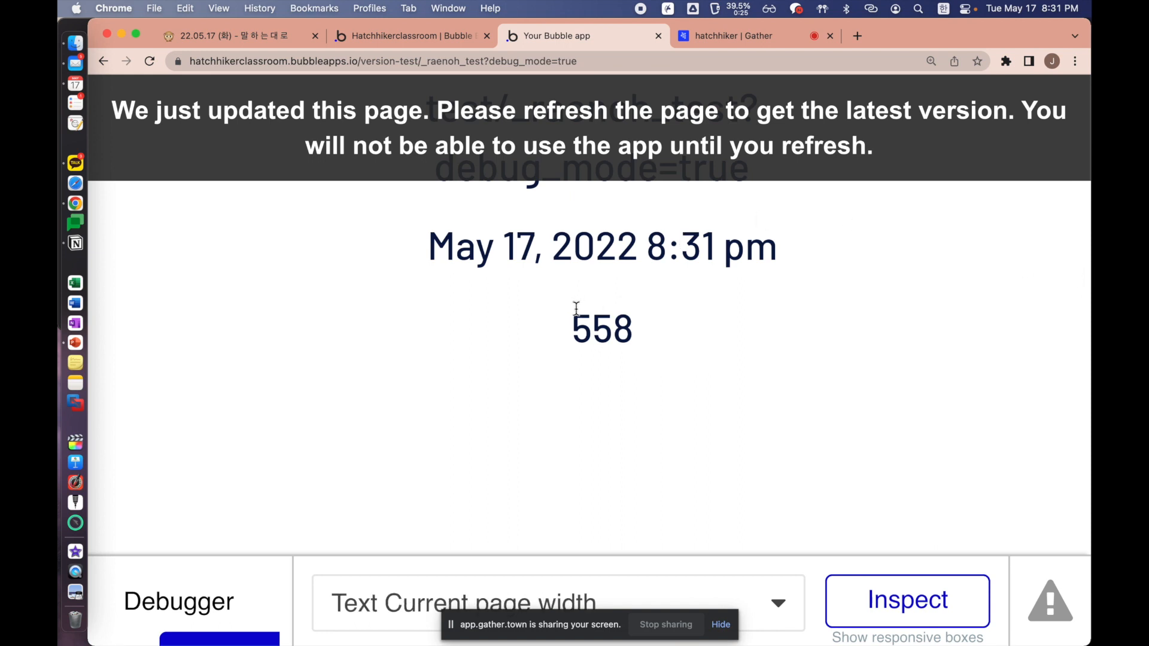
pyautogui.doubleClick(606, 319)
pyautogui.click(670, 328)
pyautogui.doubleClick(576, 315)
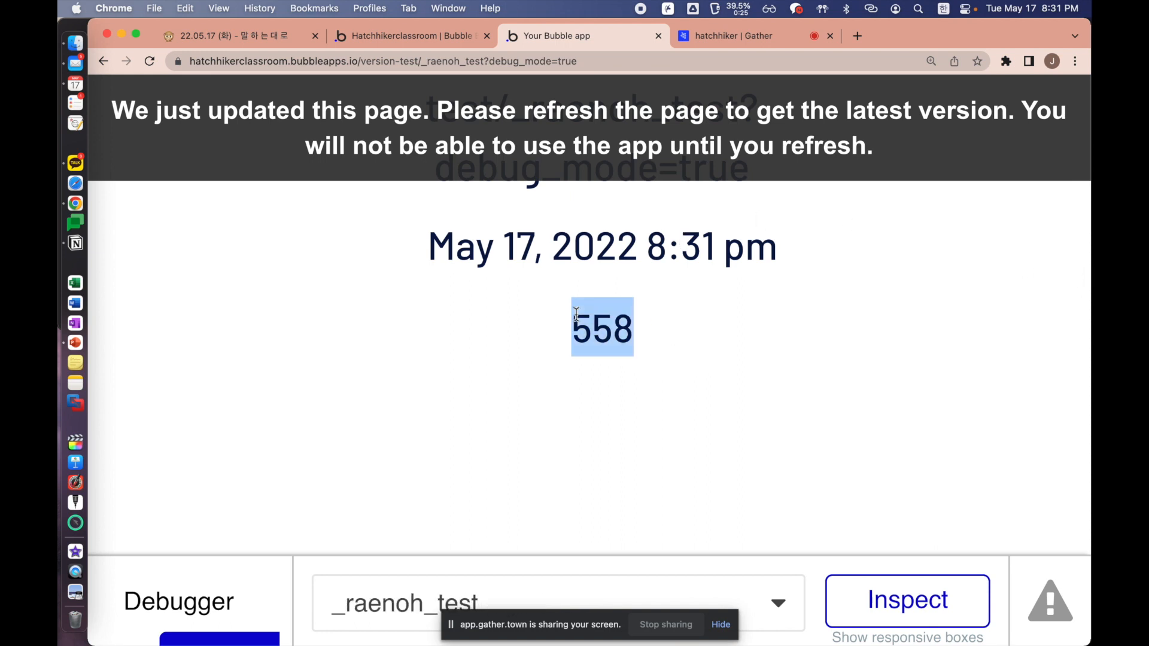
pyautogui.click(675, 329)
# Resize the browser window slightly by its side edge and examine how the page width text responds
pyautogui.moveTo(1088, 264)
pyautogui.mouseDown()
pyautogui.moveTo(1057, 257)
pyautogui.moveTo(1089, 265)
pyautogui.mouseUp()
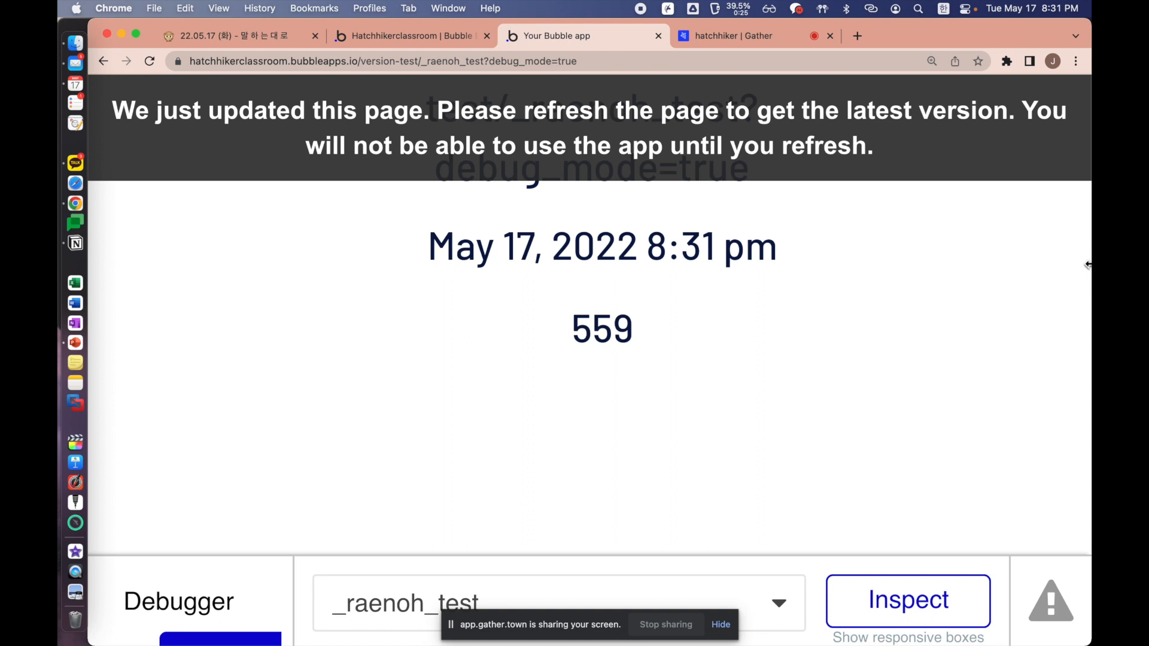
pyautogui.moveTo(1088, 265)
pyautogui.mouseDown()
pyautogui.moveTo(1075, 265)
pyautogui.moveTo(1089, 271)
pyautogui.mouseUp()
pyautogui.moveTo(643, 335); pyautogui.dragTo(517, 334)
pyautogui.click(534, 330)
pyautogui.click(671, 333)
pyautogui.click(517, 334)
pyautogui.moveTo(539, 321); pyautogui.dragTo(469, 321)
pyautogui.click(469, 321)
# Check the data type list in the Notion class notes and return to the _raenoh_test page in the Bubble editor
pyautogui.click(394, 48)
pyautogui.doubleClick(457, 203)
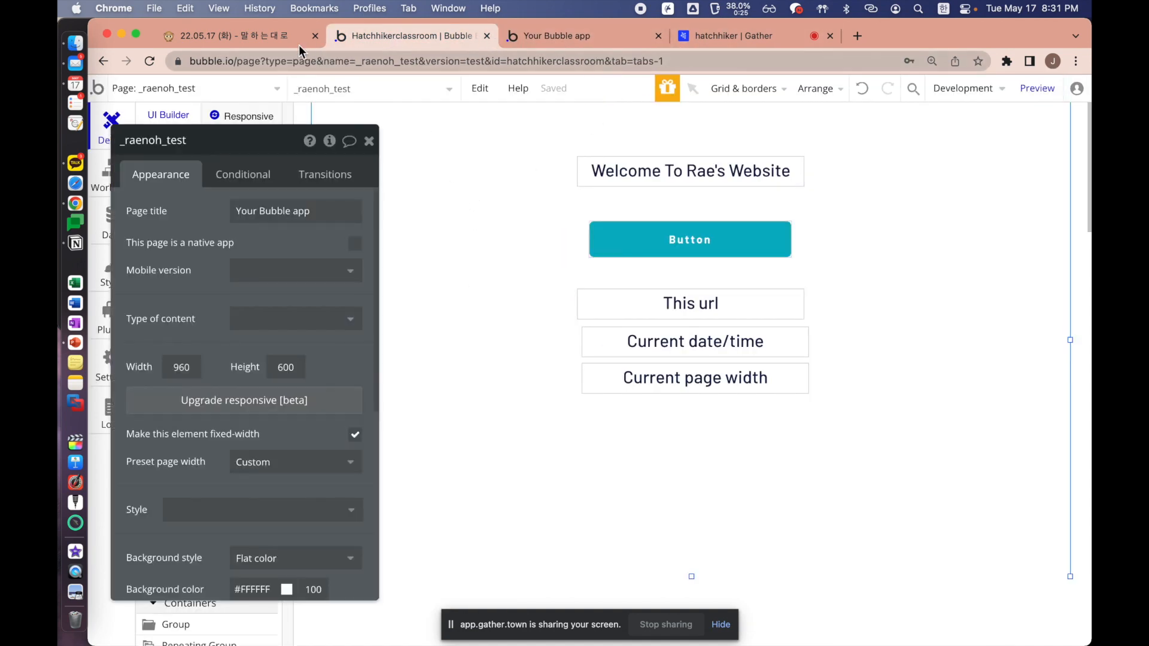
pyautogui.click(280, 37)
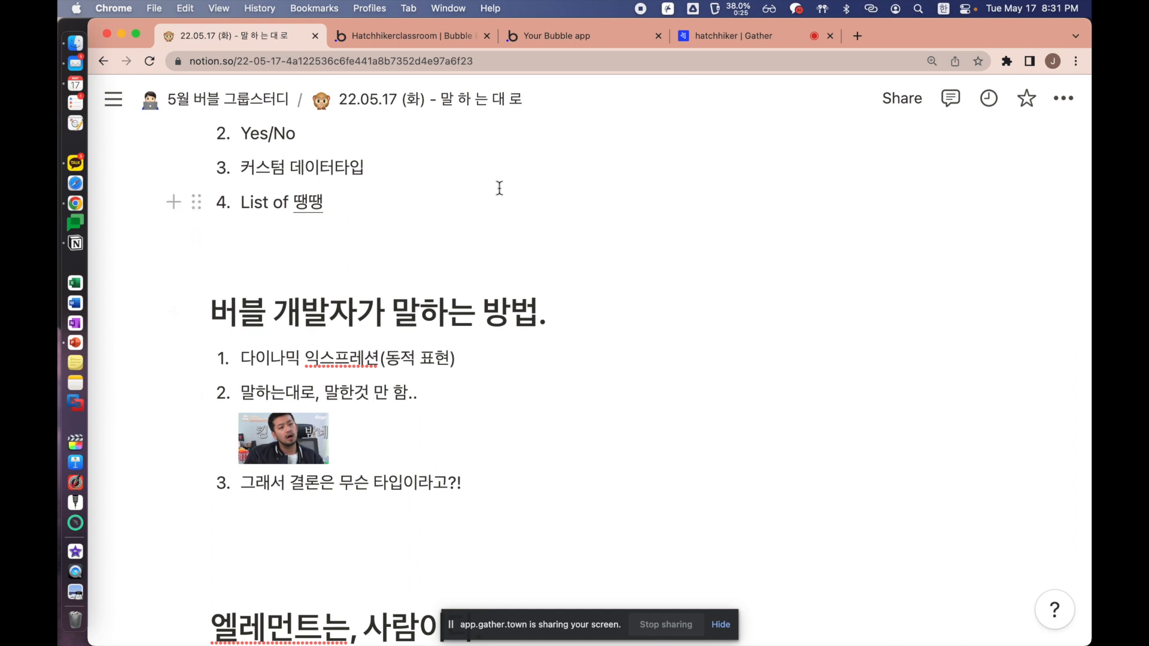
pyautogui.click(392, 33)
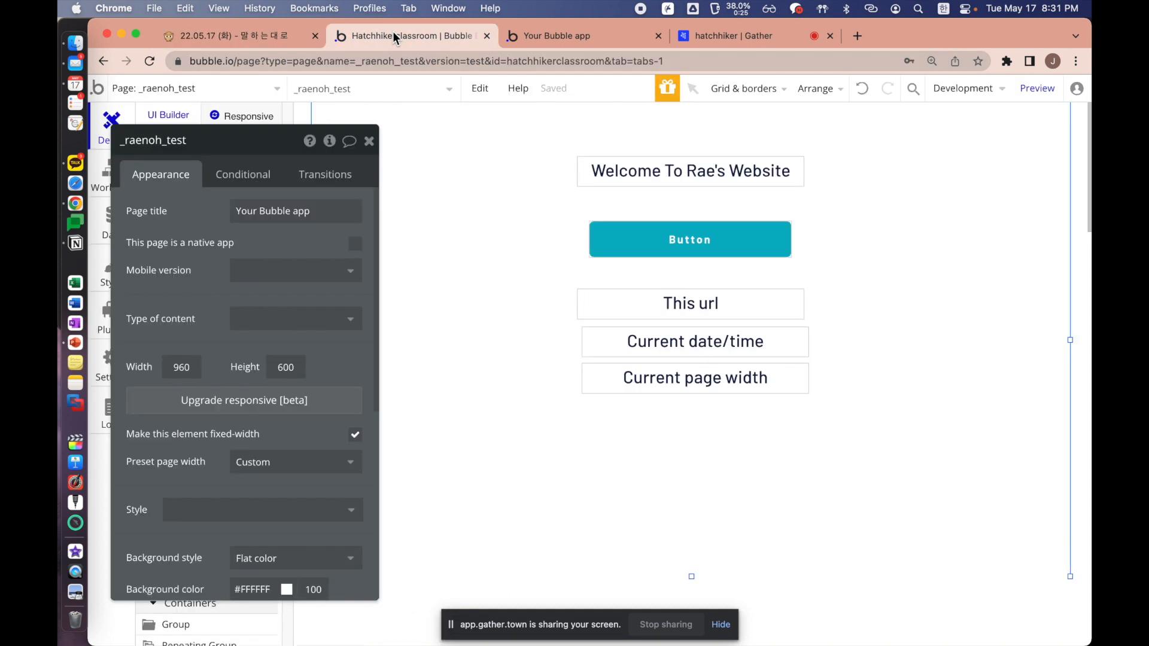
# Go through the three dynamic texts below the button and check which data type the This url expression evaluates to
pyautogui.click(705, 371)
pyautogui.click(628, 341)
pyautogui.click(624, 288)
pyautogui.click(624, 292)
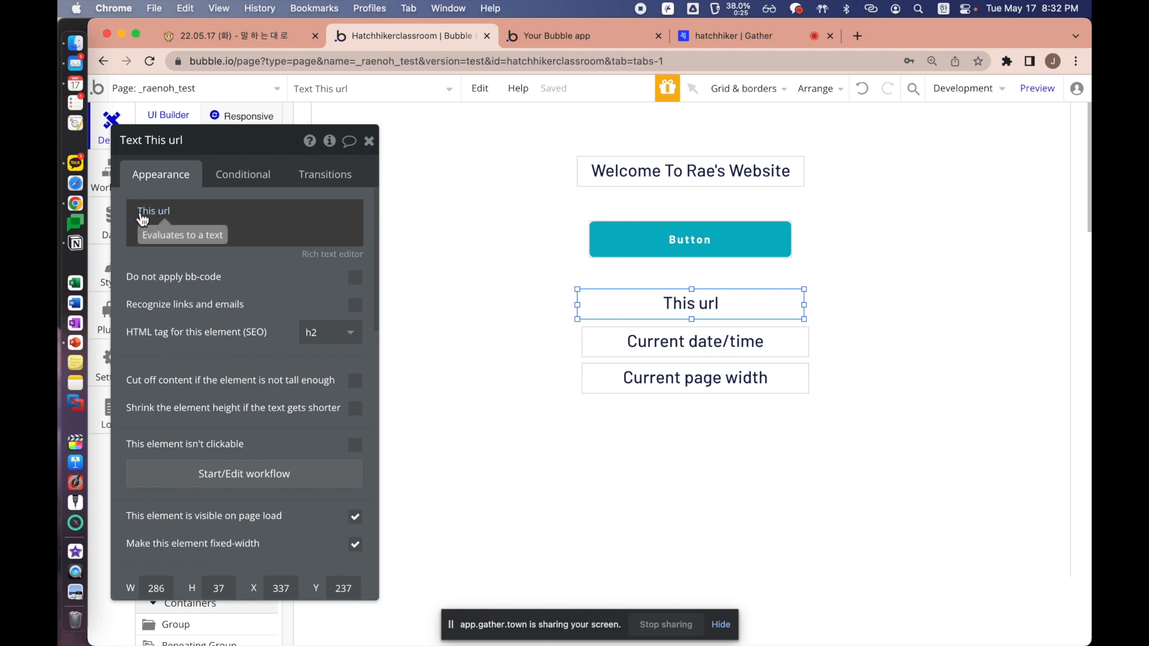
# Align the This url text with the two dynamic texts beneath it, at about X 343, Y 238
pyautogui.click(745, 352)
pyautogui.click(689, 303)
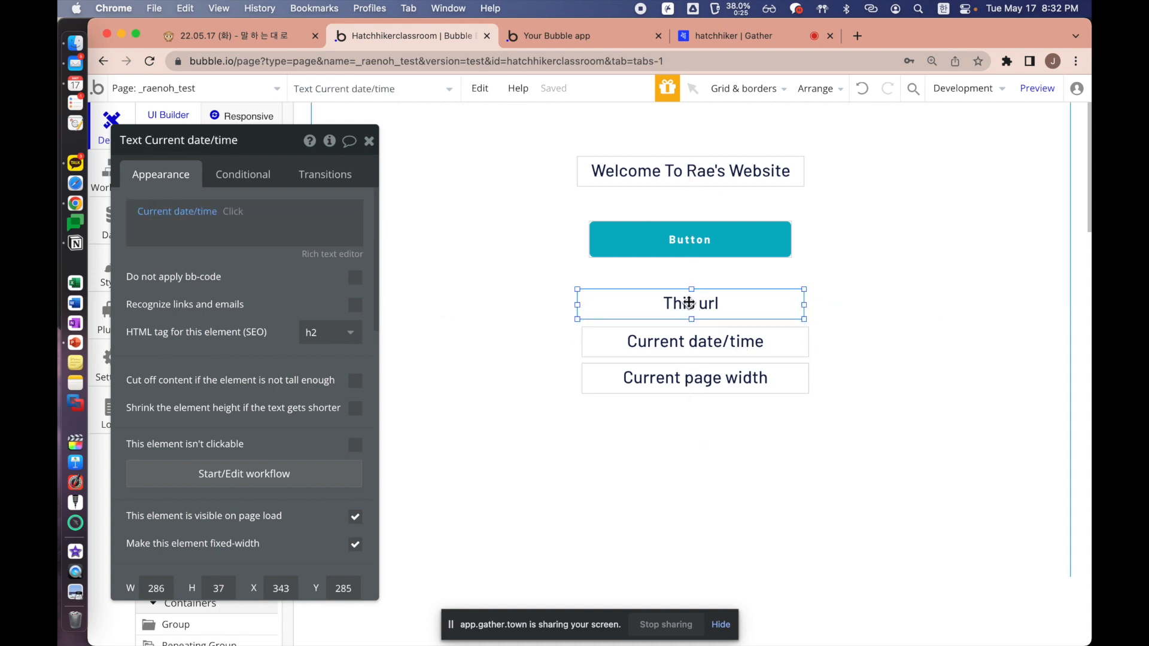
pyautogui.moveTo(689, 302); pyautogui.dragTo(694, 304)
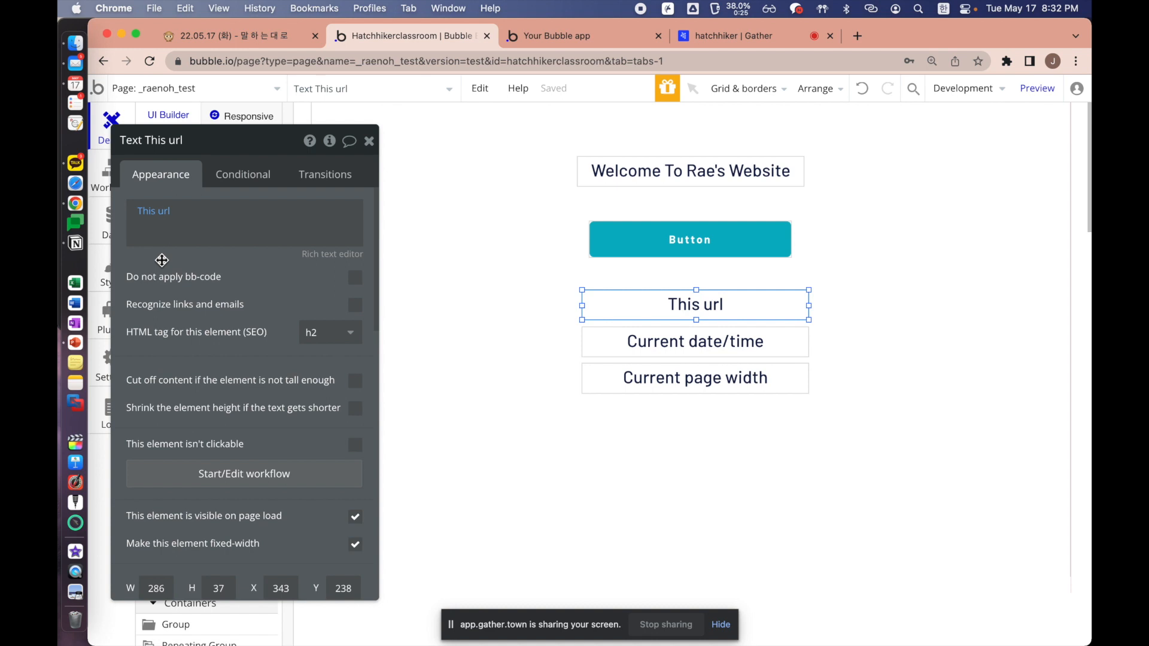
# Move the property editor aside and compare the data types of the Current date/time and This url expressions
pyautogui.click(685, 335)
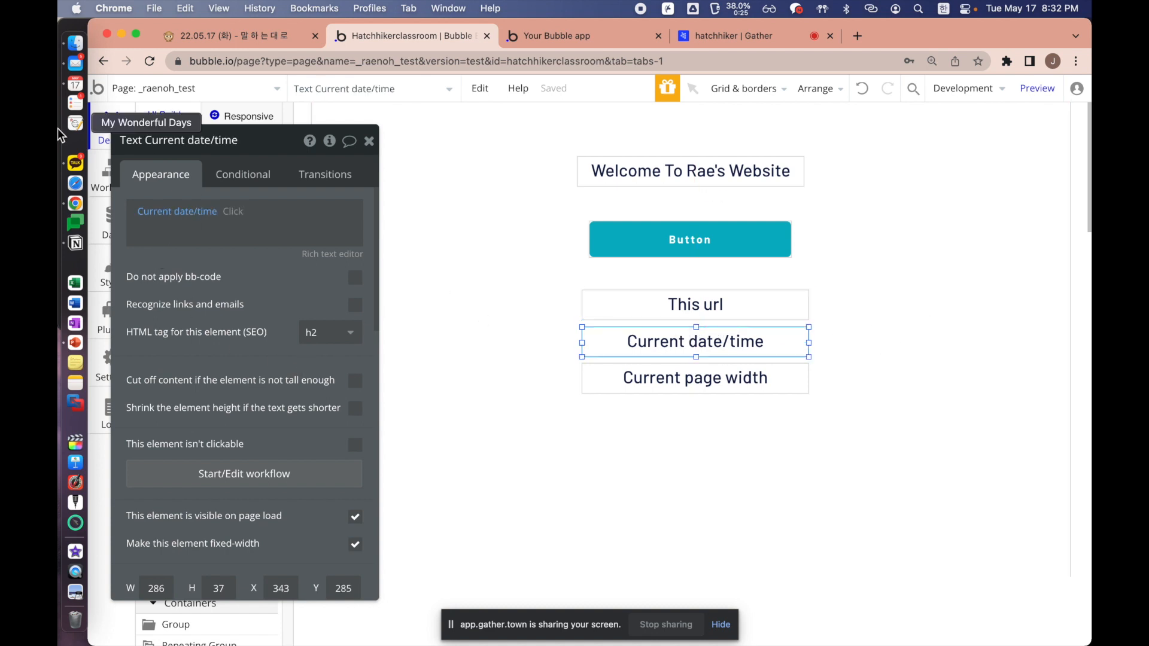
pyautogui.moveTo(252, 265); pyautogui.dragTo(366, 265)
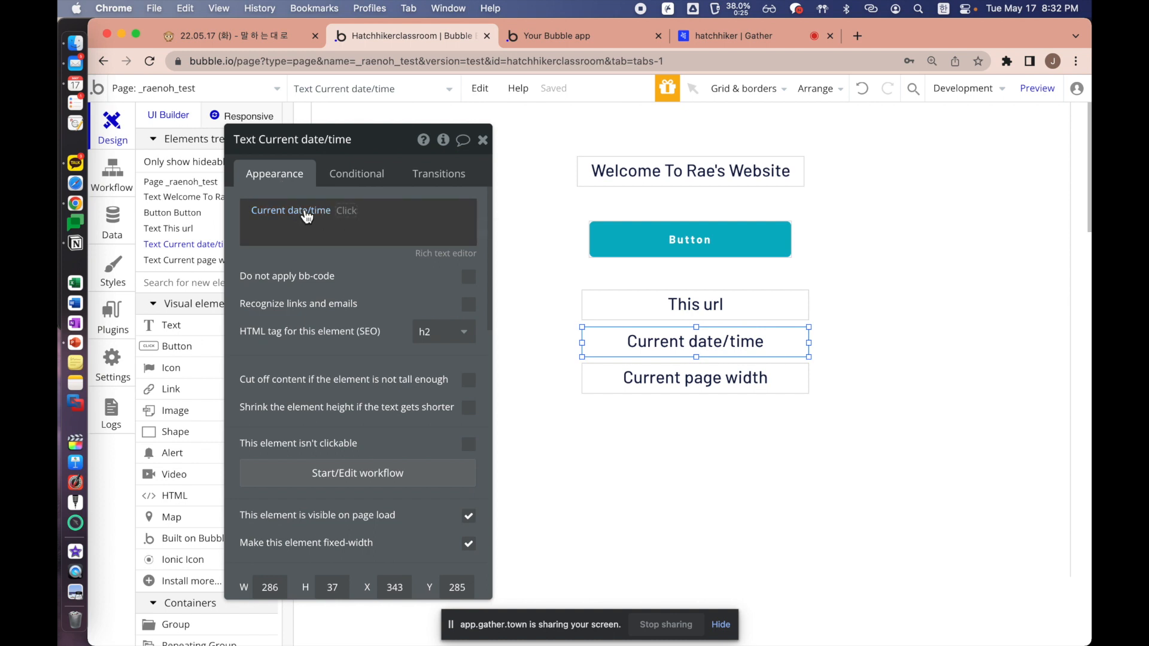
pyautogui.click(692, 371)
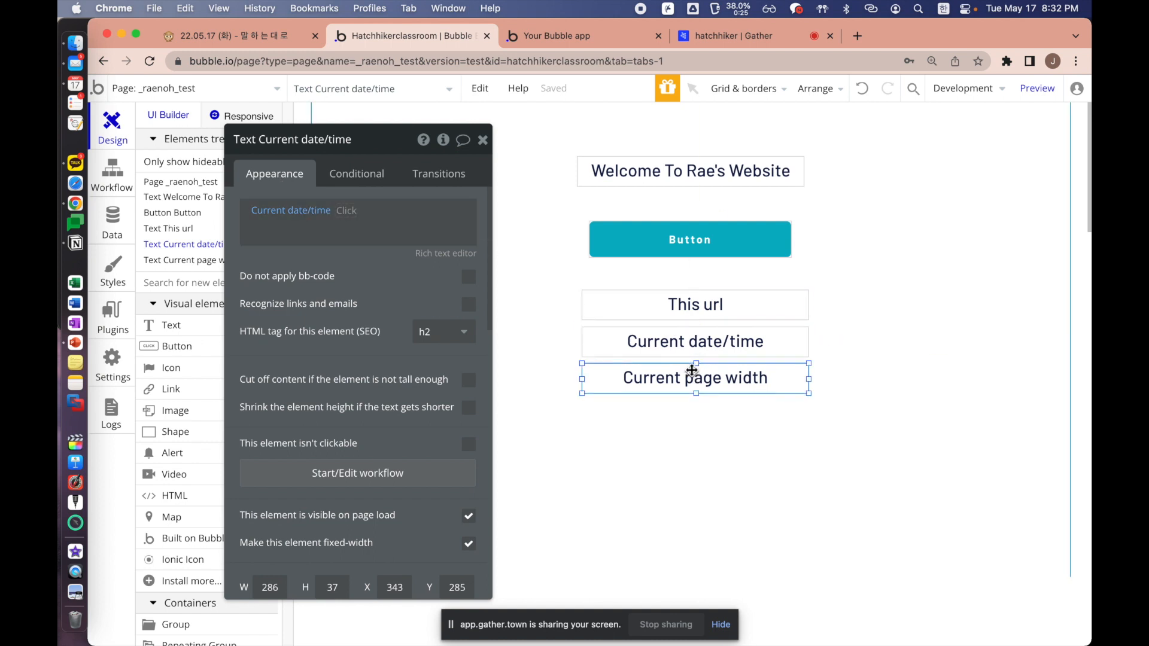
pyautogui.click(646, 294)
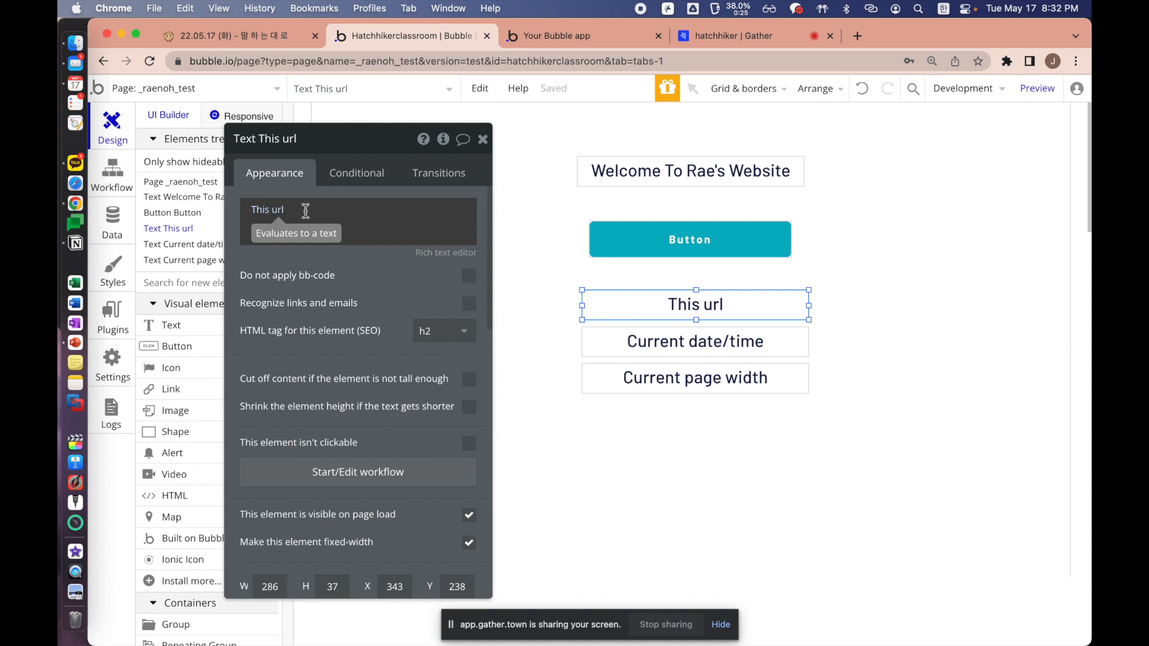
pyautogui.moveTo(296, 259); pyautogui.dragTo(384, 251)
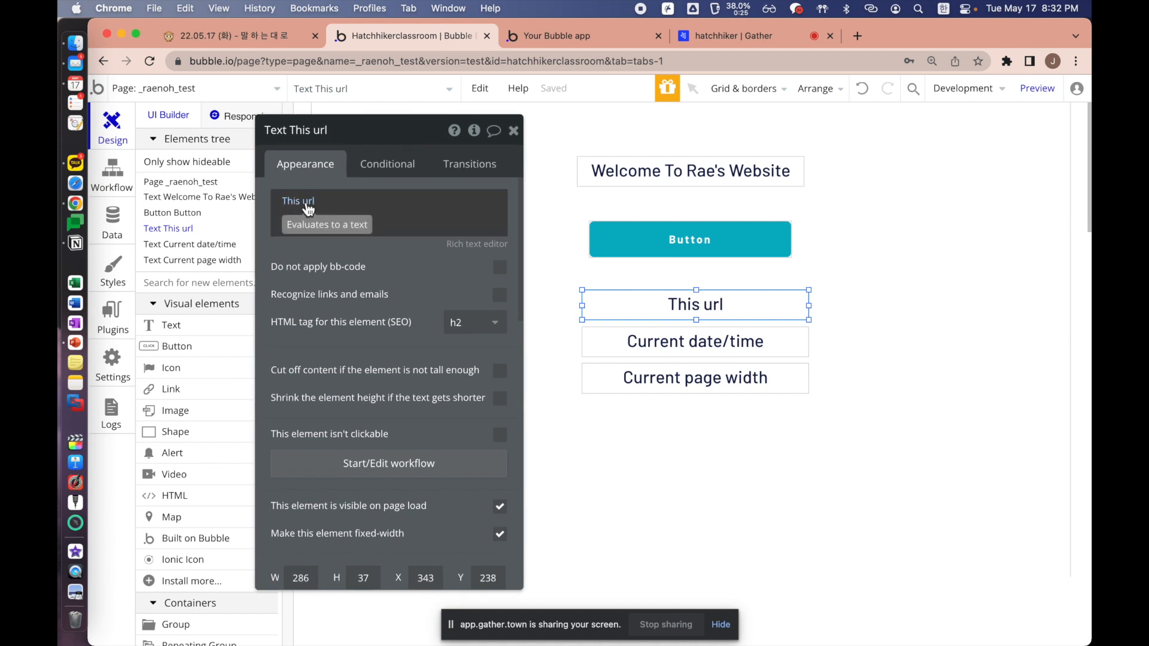
pyautogui.click(632, 343)
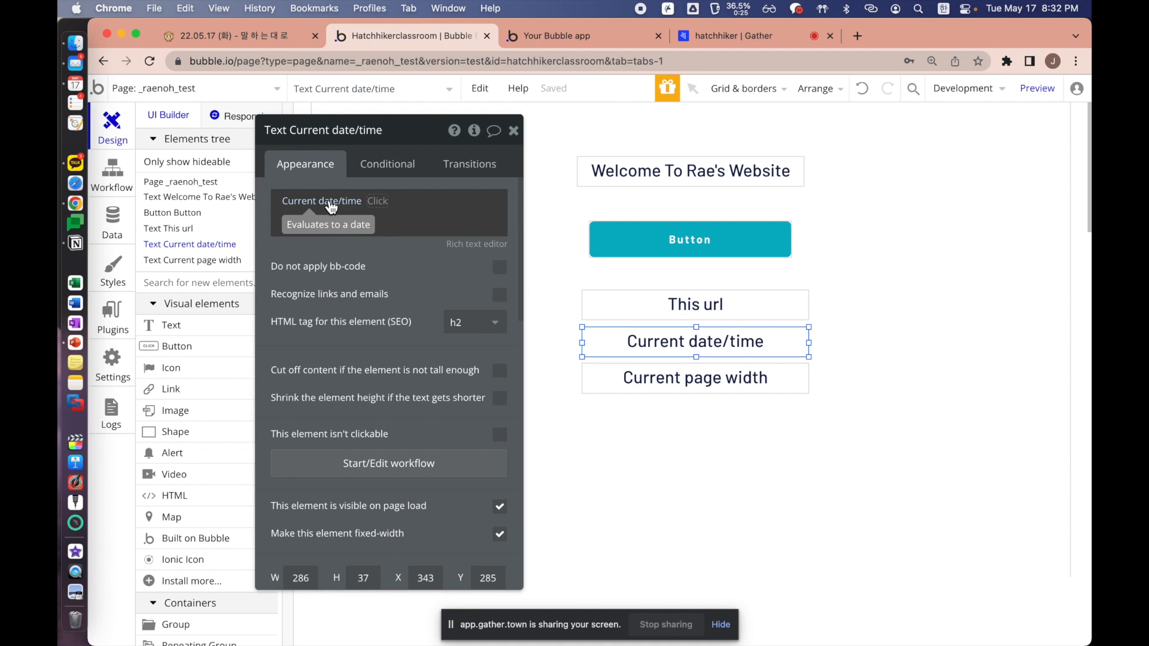
# Compare the Current page width and Current date/time text elements with the date shown on the previewed page
pyautogui.click(629, 378)
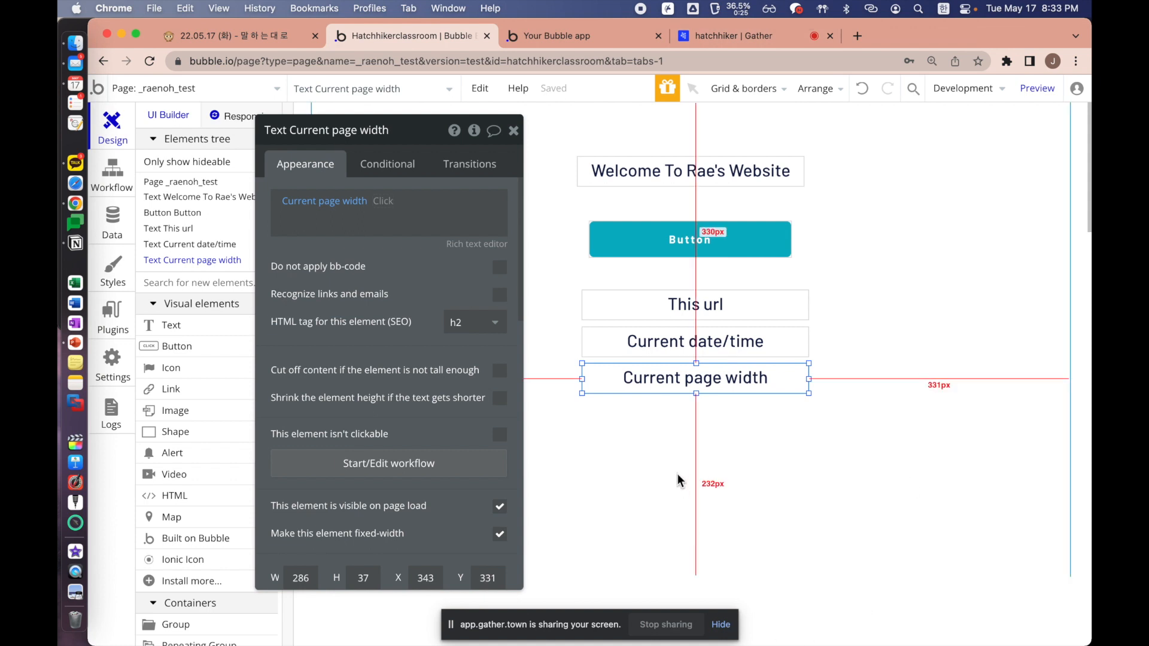
pyautogui.click(678, 347)
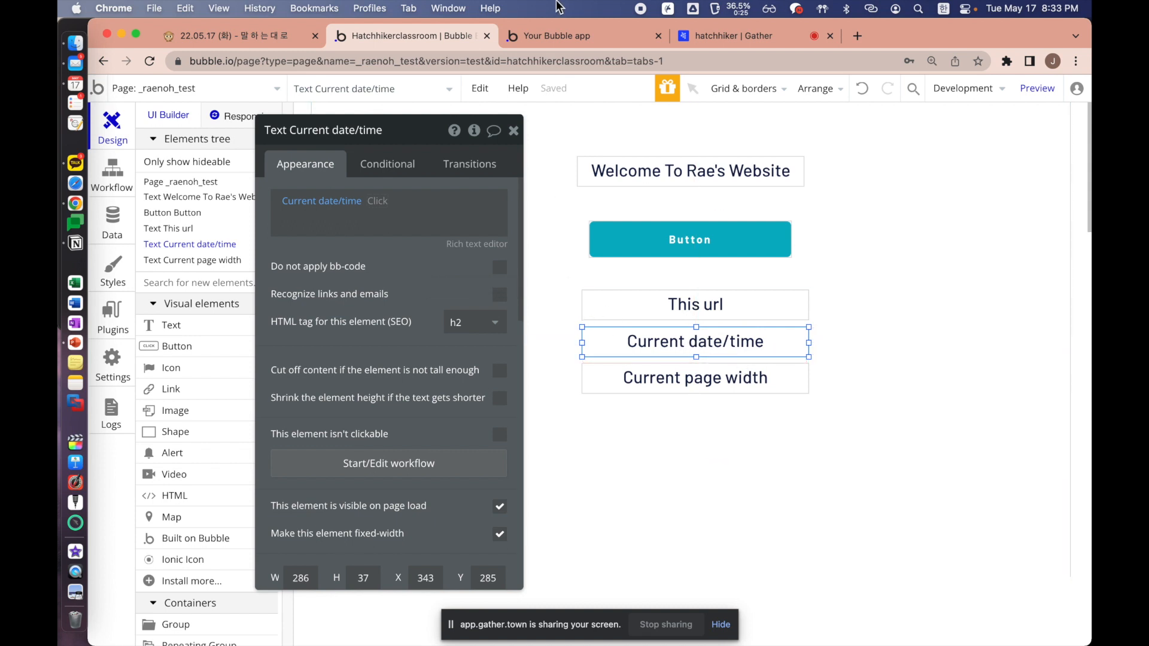
pyautogui.click(575, 37)
pyautogui.moveTo(435, 242); pyautogui.dragTo(797, 259)
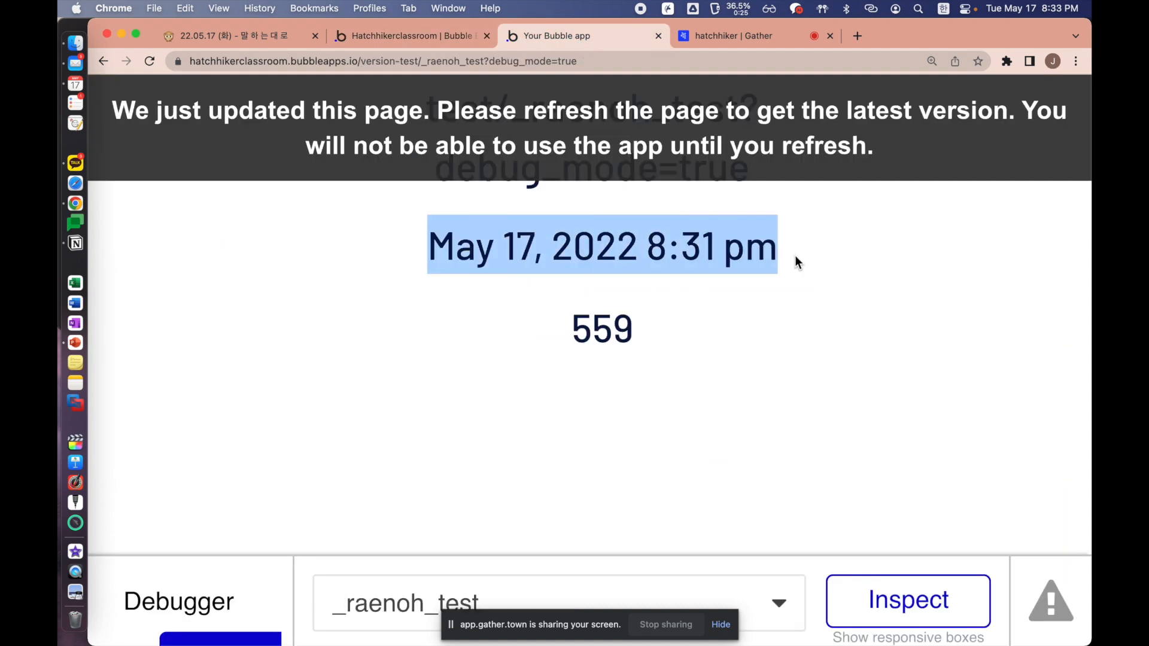
# Compare the This url text element in the editor with the address shown on the previewed page
pyautogui.click(412, 35)
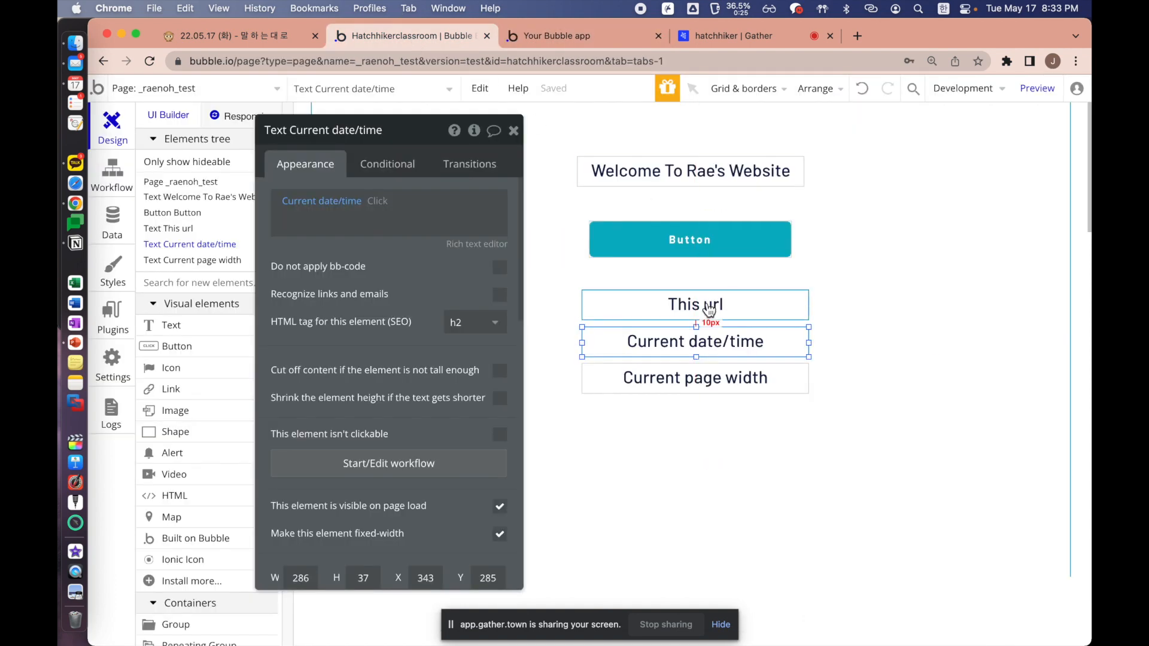
pyautogui.click(712, 302)
pyautogui.click(550, 33)
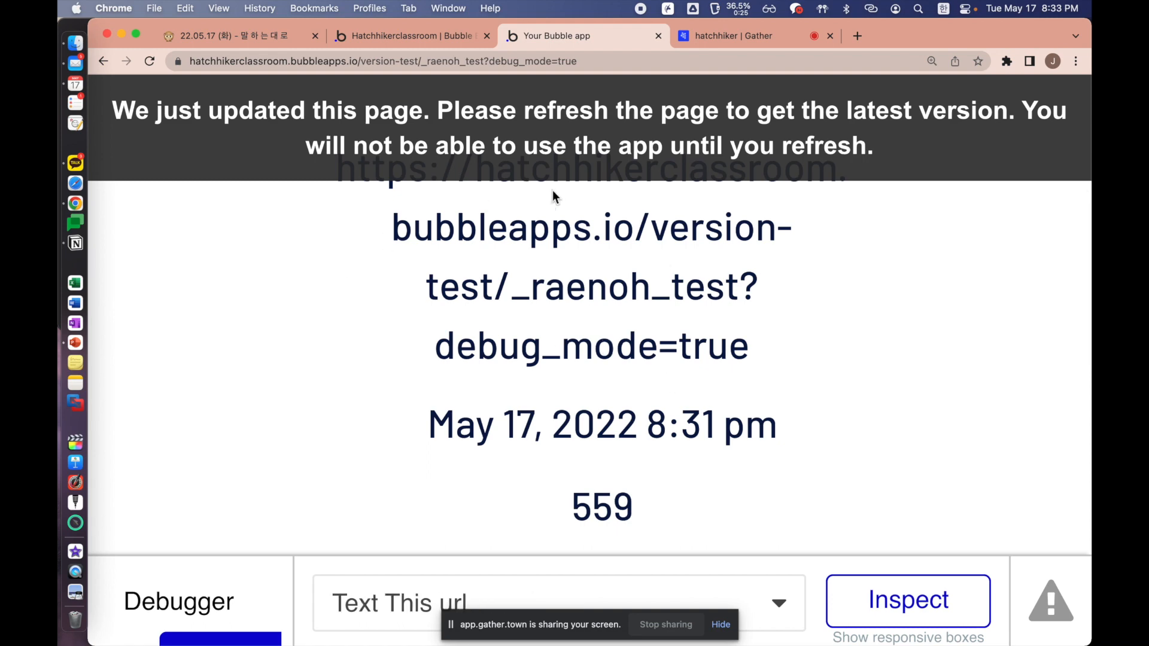
pyautogui.click(405, 35)
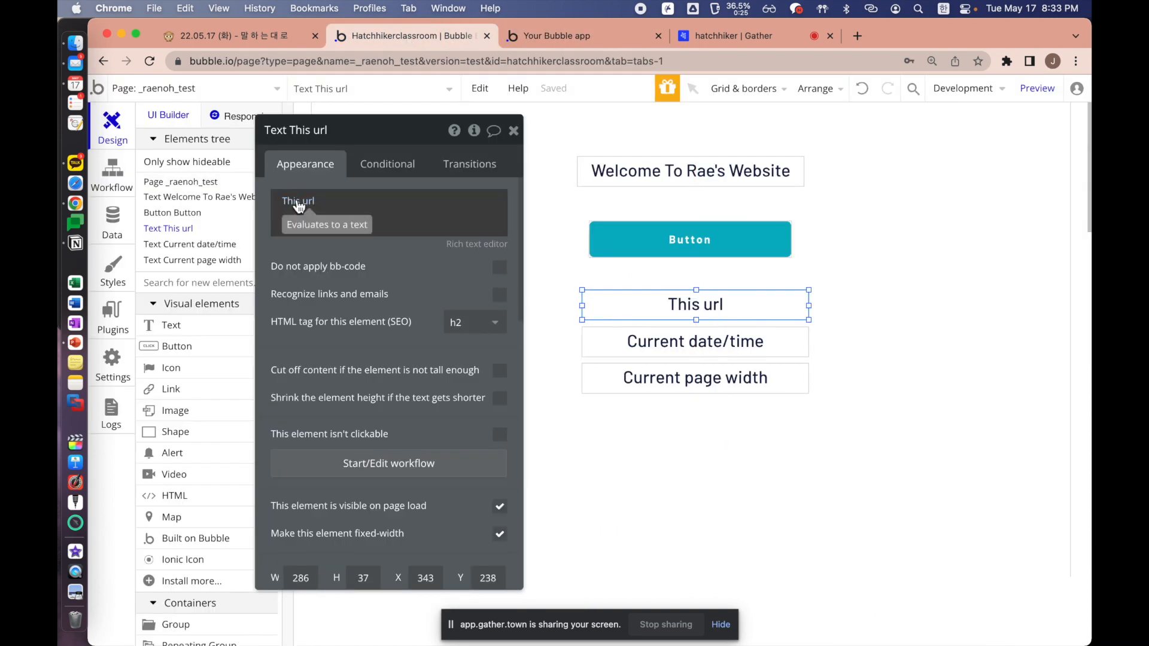
# Examine the field types of the 상품 data type and compare them with the This url expression's type
pyautogui.click(112, 172)
pyautogui.click(117, 229)
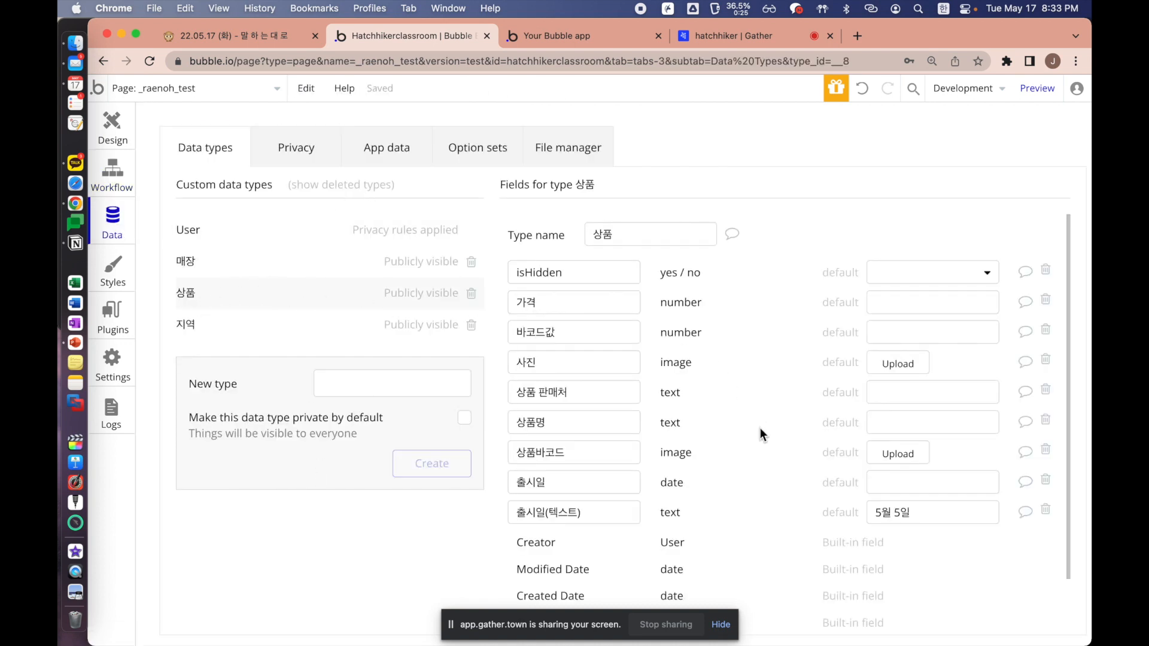
pyautogui.scroll(-2, 760, 428)
pyautogui.scroll(2, 688, 389)
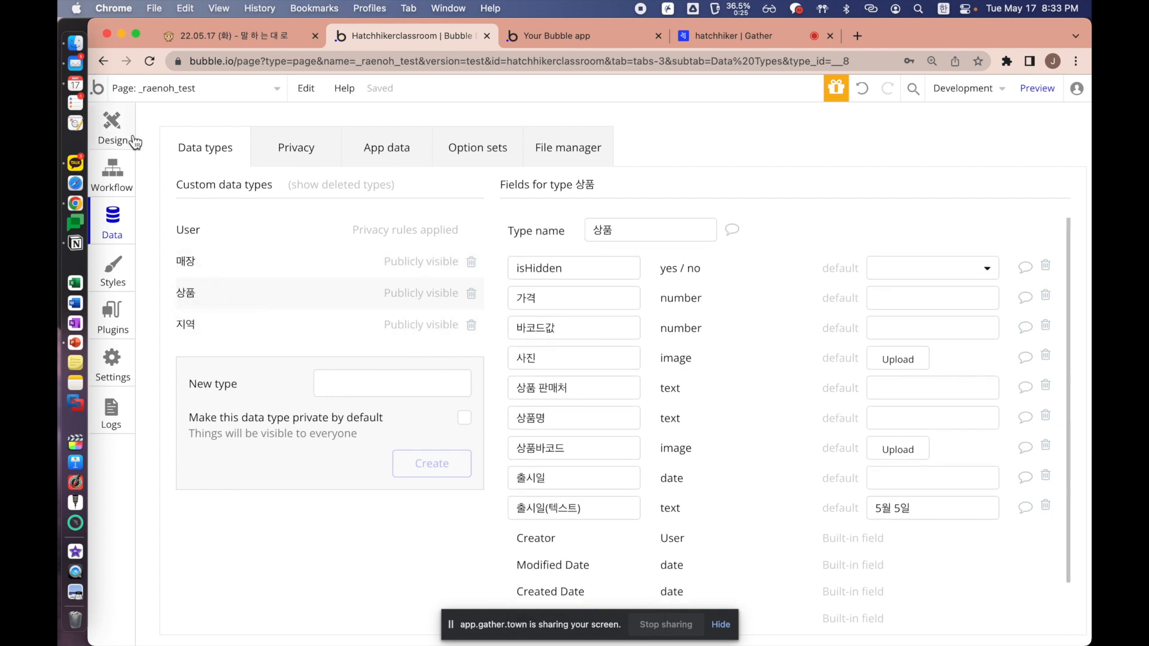
pyautogui.click(112, 126)
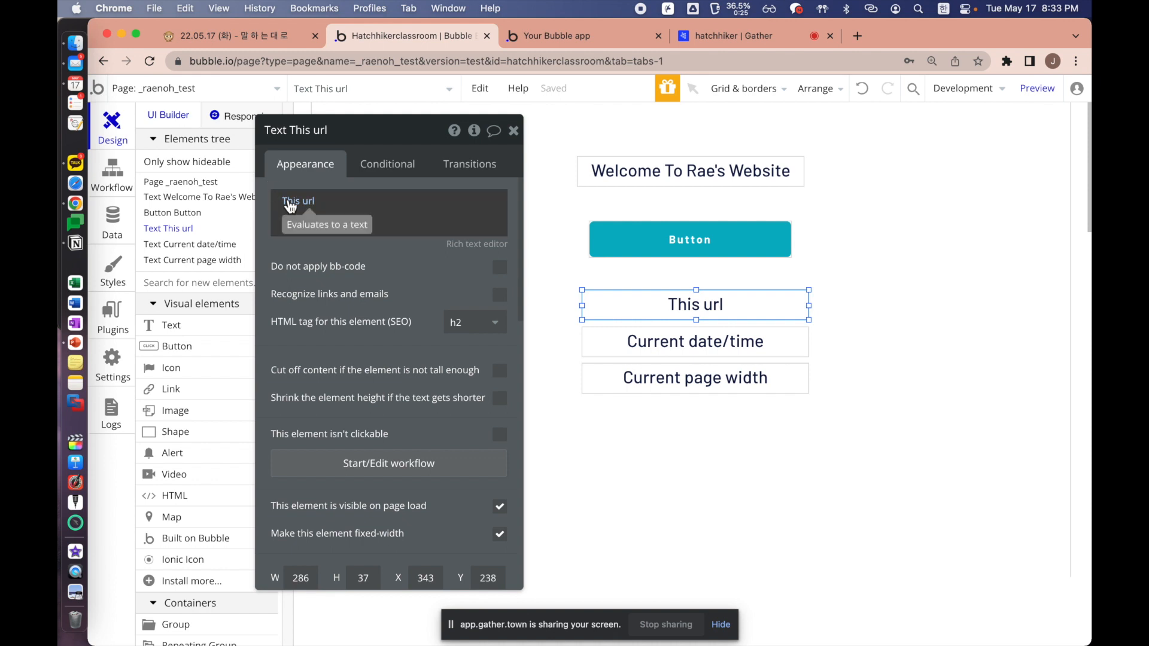
pyautogui.click(113, 219)
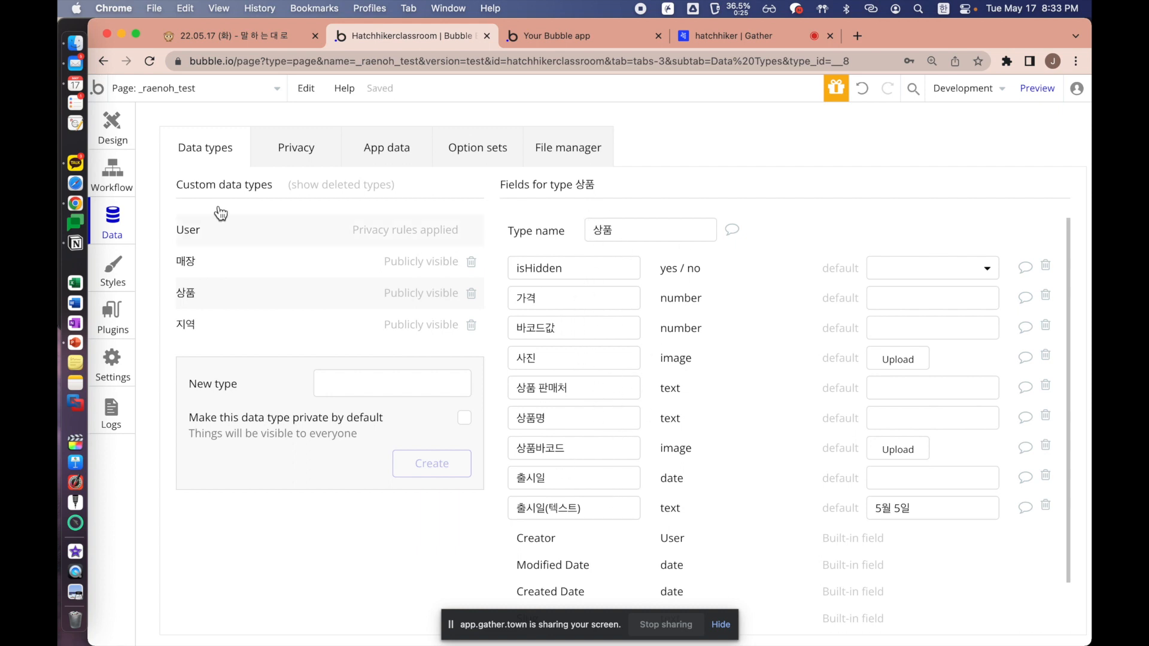
pyautogui.click(110, 142)
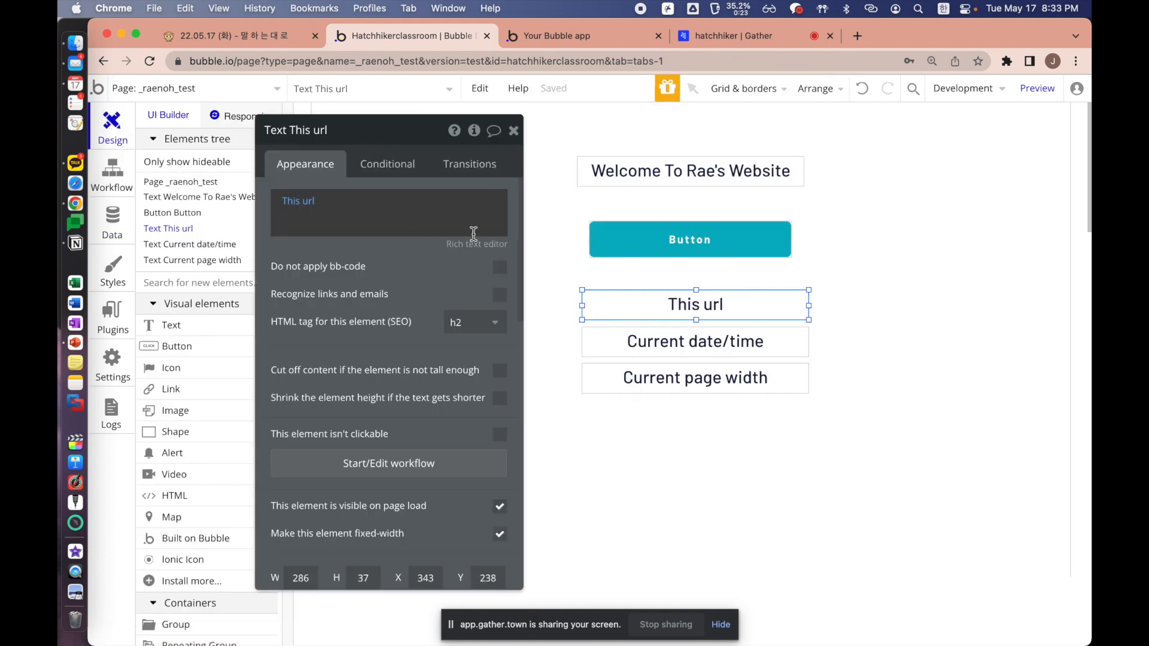
# Inspect the dynamic expressions of the Current date/time and Current page width text elements
pyautogui.click(640, 343)
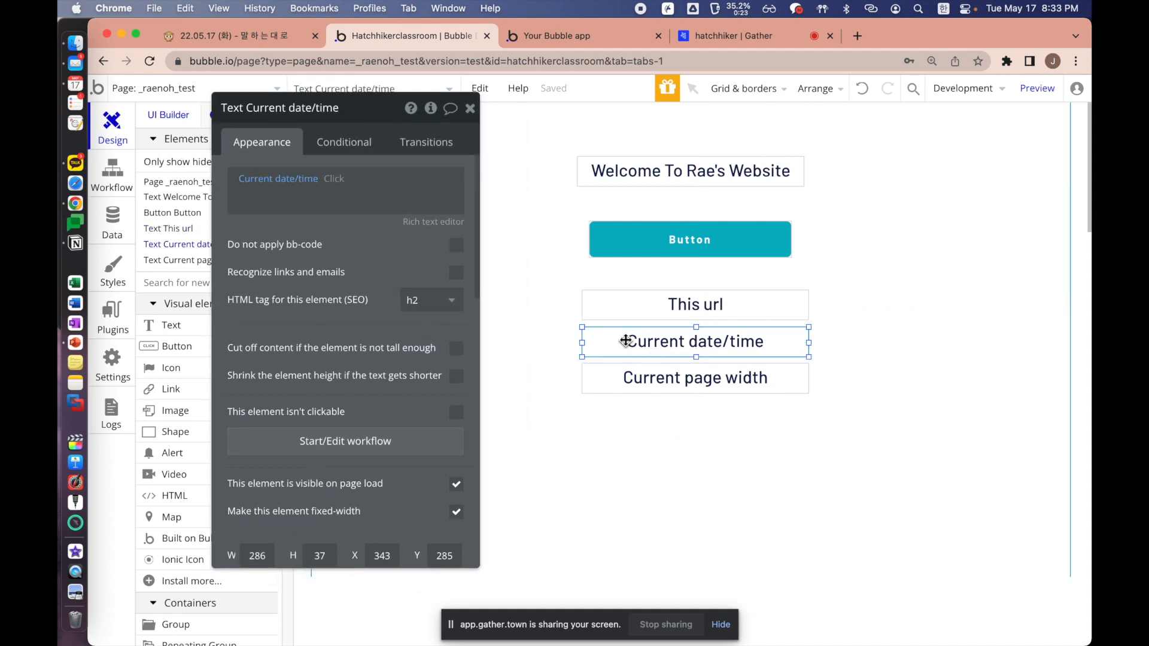
pyautogui.click(643, 380)
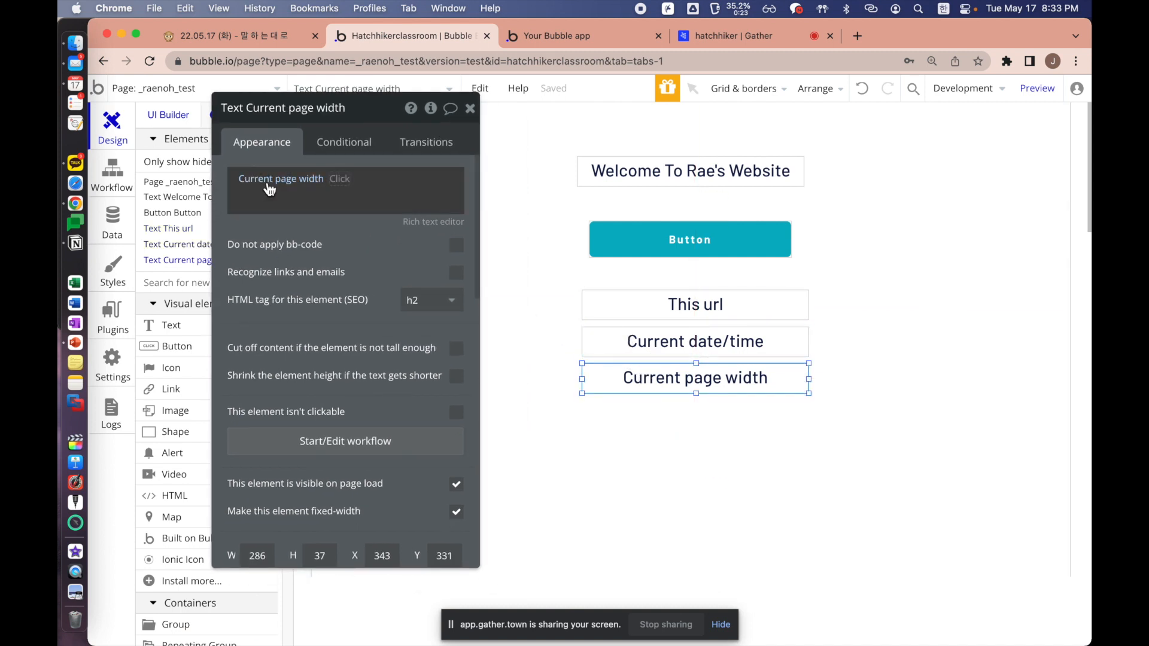
pyautogui.moveTo(268, 183)
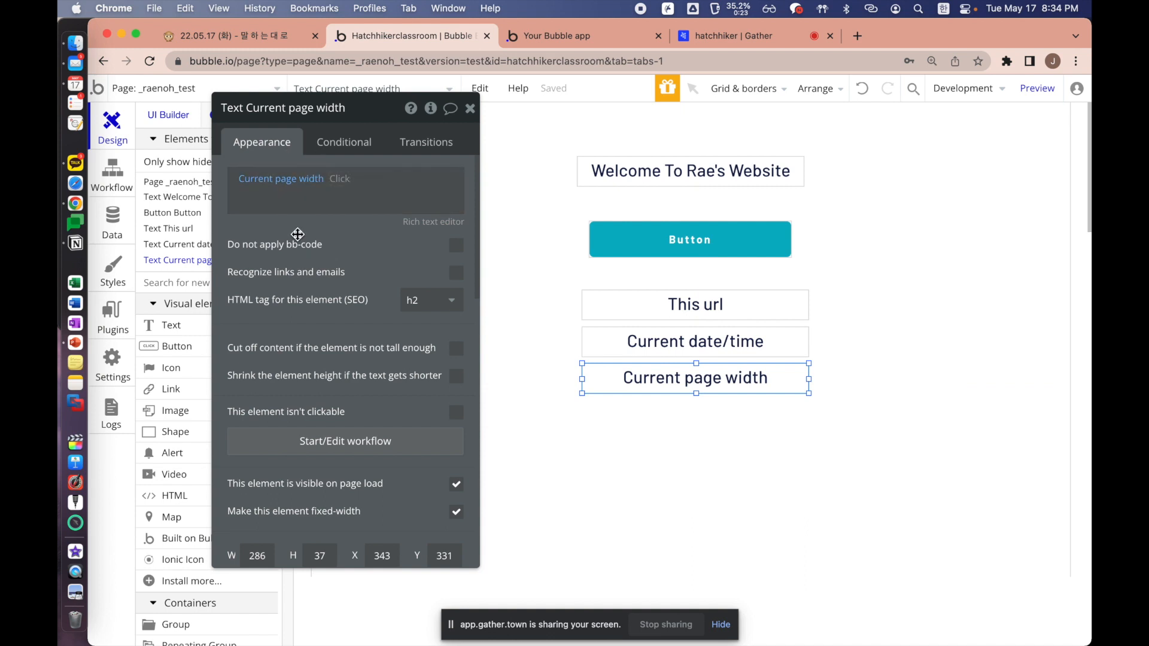
pyautogui.moveTo(297, 234); pyautogui.dragTo(389, 253)
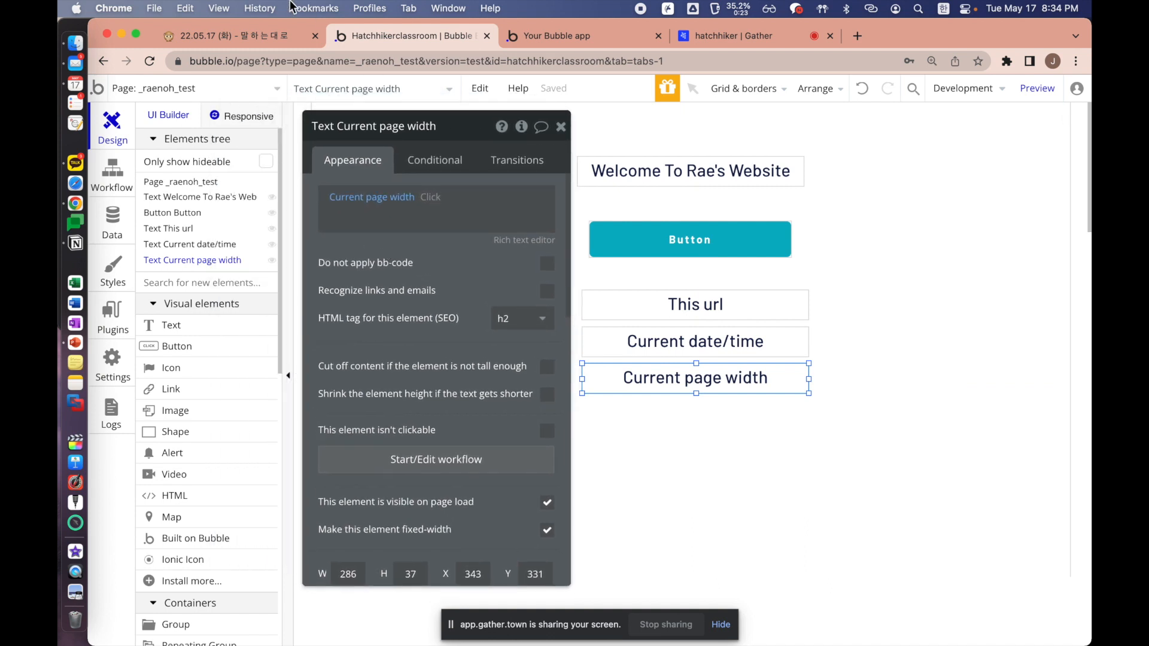
# Switch to the Notion study notes and review the sections on data types and how Bubble developers express things
pyautogui.click(262, 38)
pyautogui.scroll(5, 365, 210)
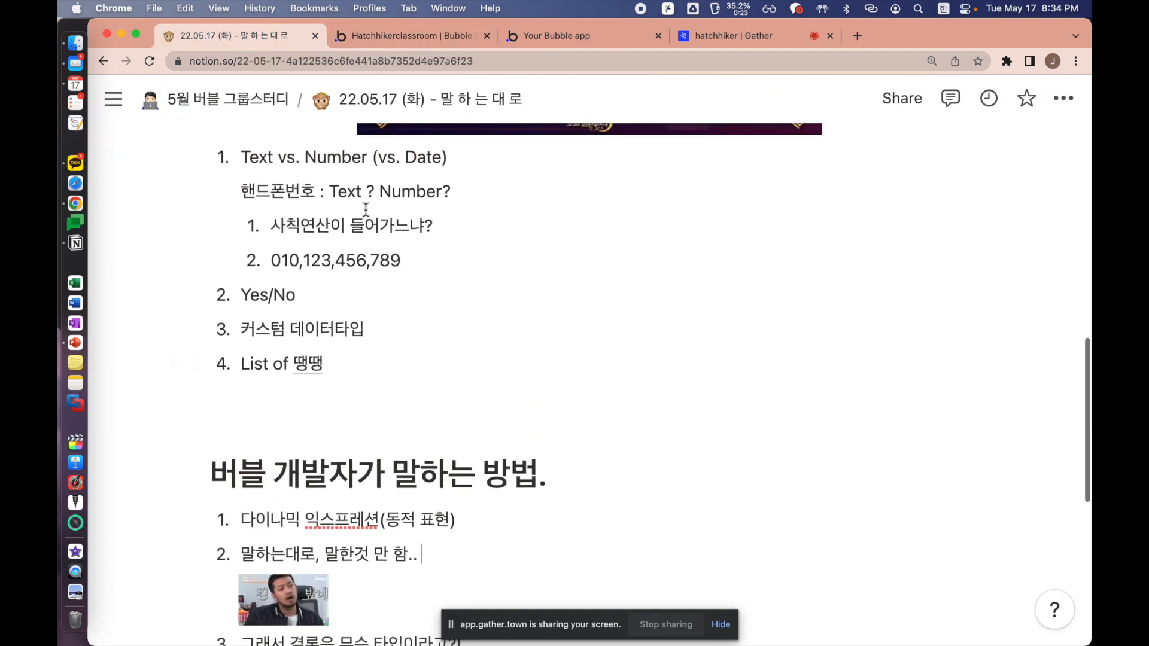
pyautogui.scroll(8, 397, 334)
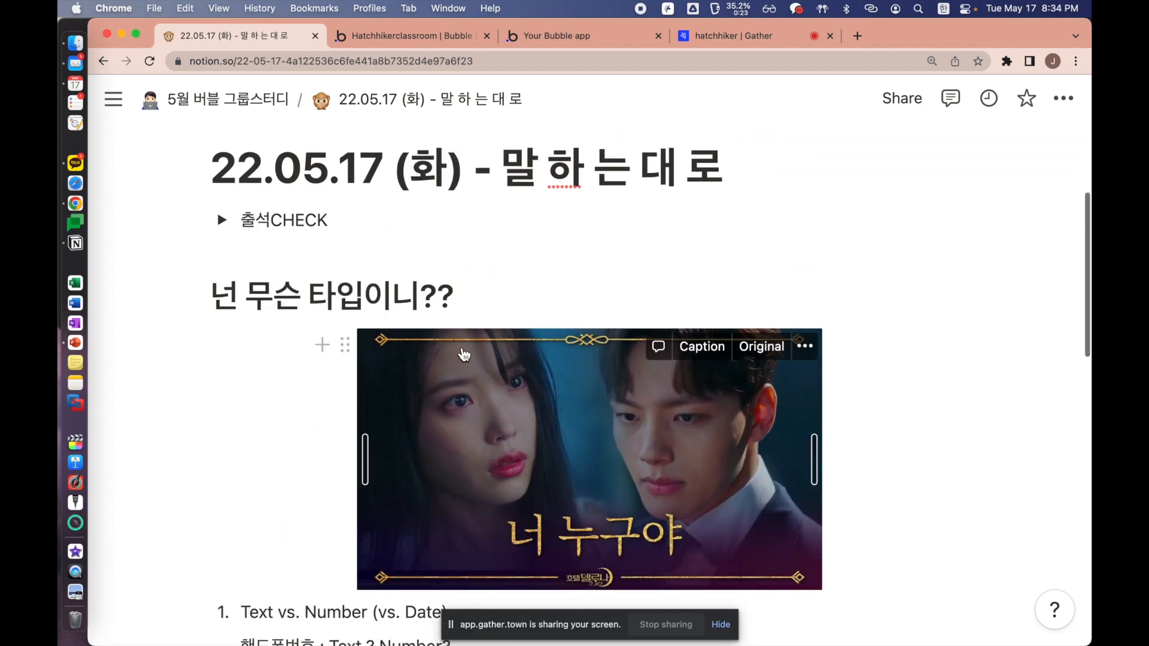
pyautogui.scroll(-5, 613, 546)
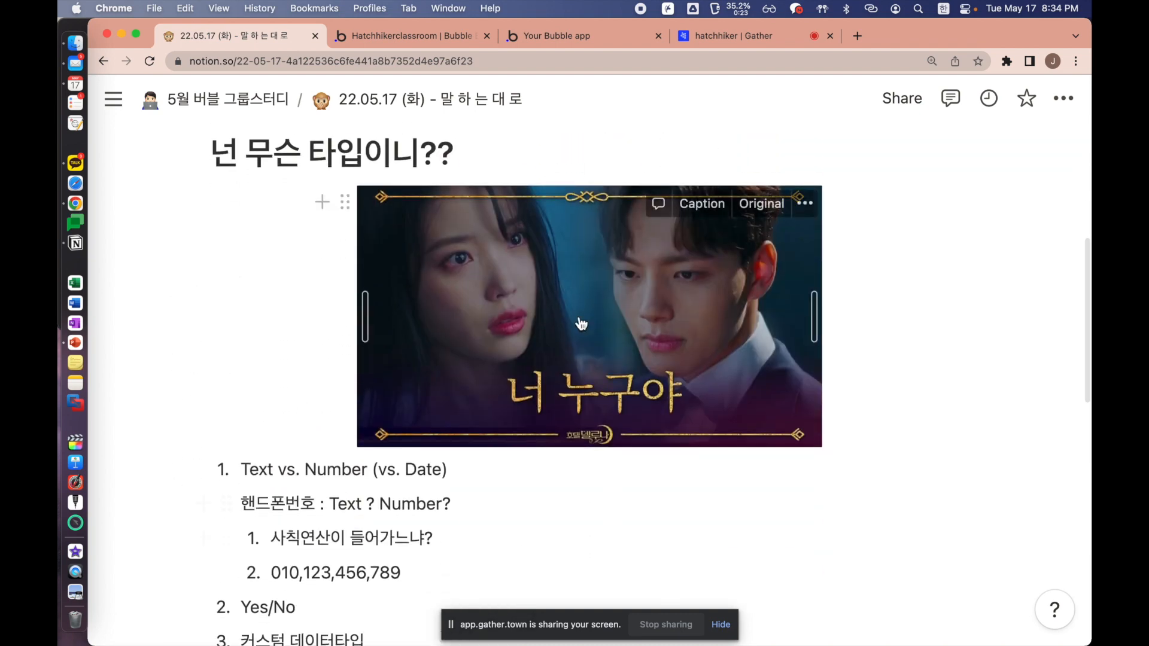
pyautogui.scroll(-5, 548, 546)
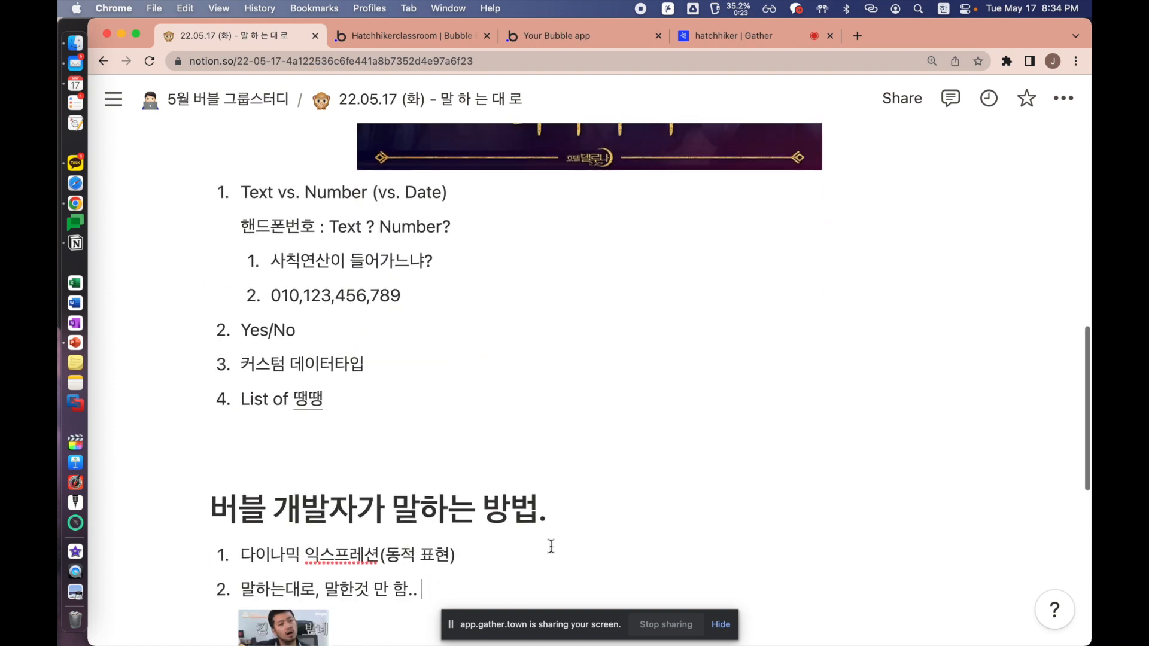
pyautogui.scroll(-4, 467, 441)
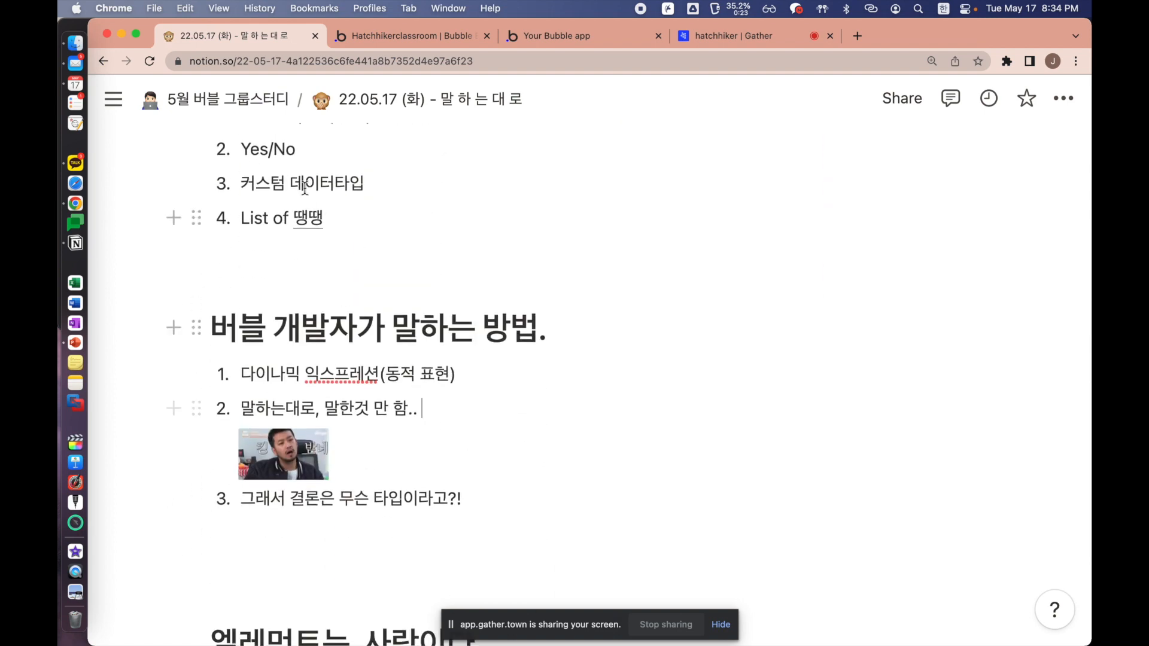
pyautogui.scroll(-2, 687, 418)
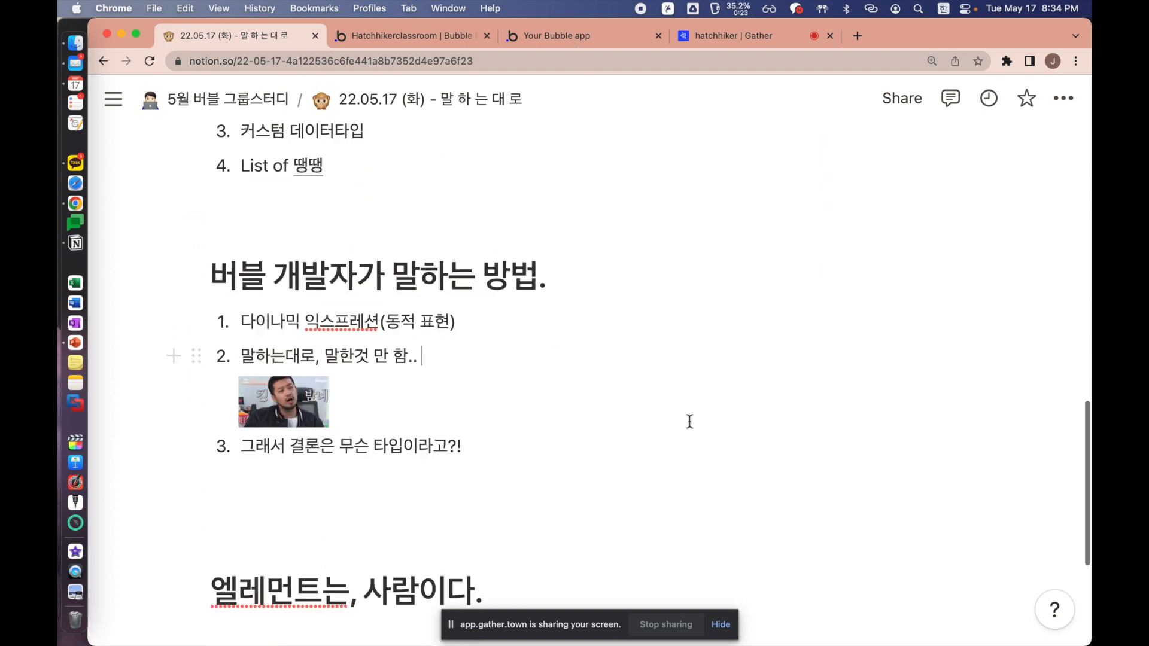
# Switch back to the Bubble editor and open the properties of the _raenoh_test page
pyautogui.click(423, 34)
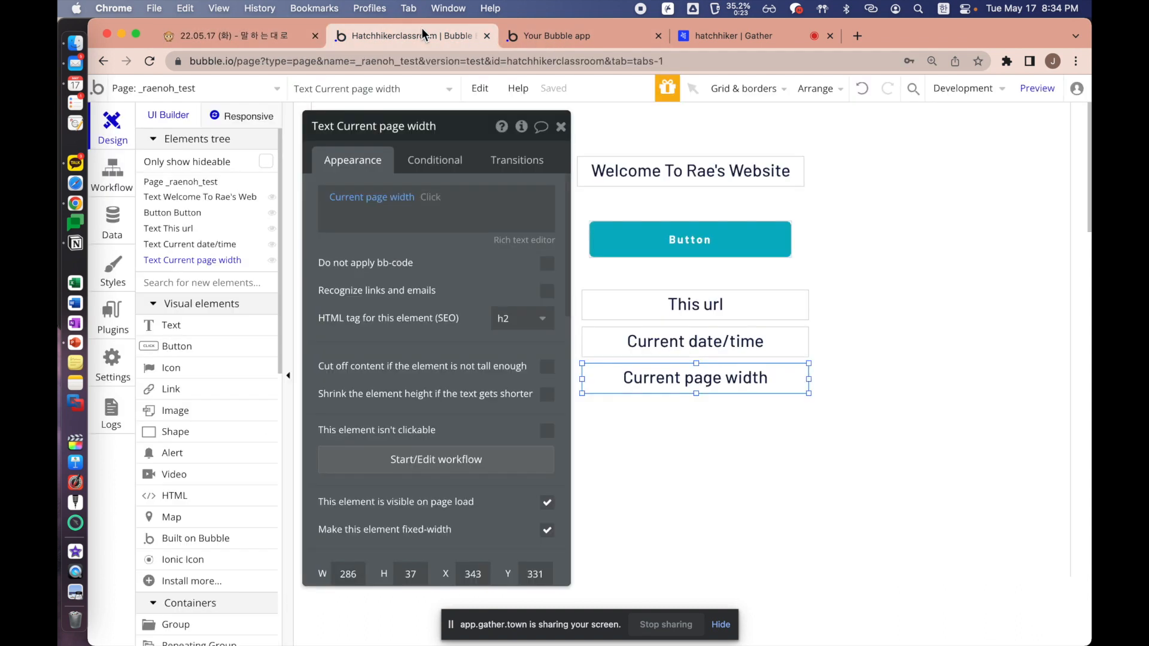
pyautogui.moveTo(457, 240); pyautogui.dragTo(397, 236)
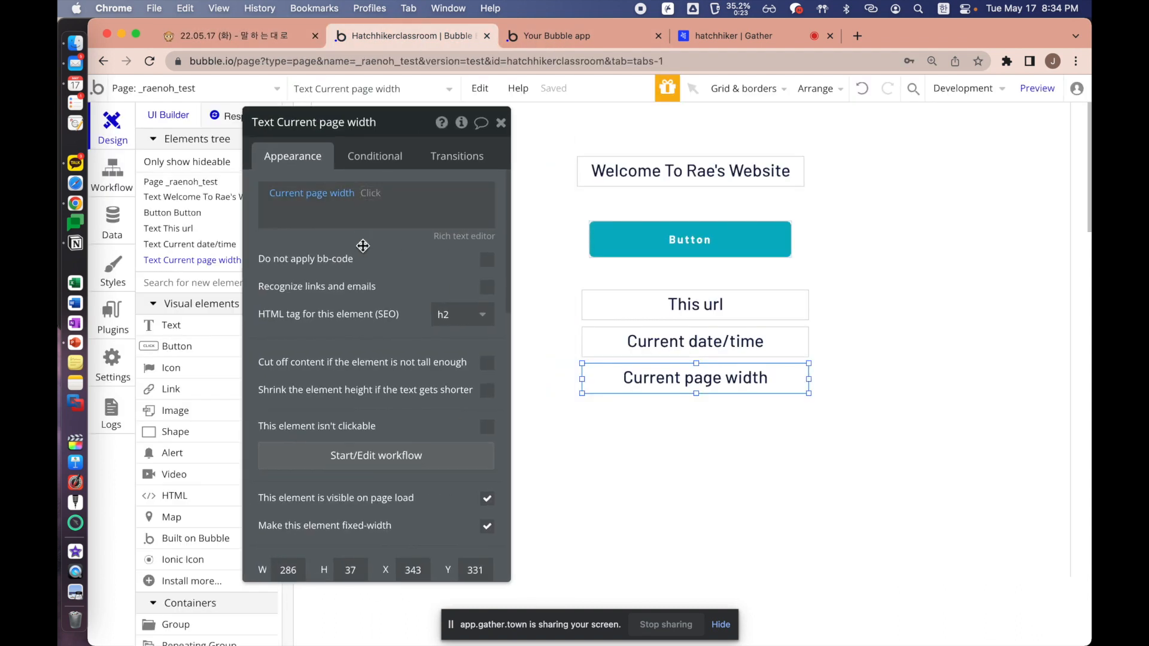
pyautogui.moveTo(363, 245); pyautogui.dragTo(316, 253)
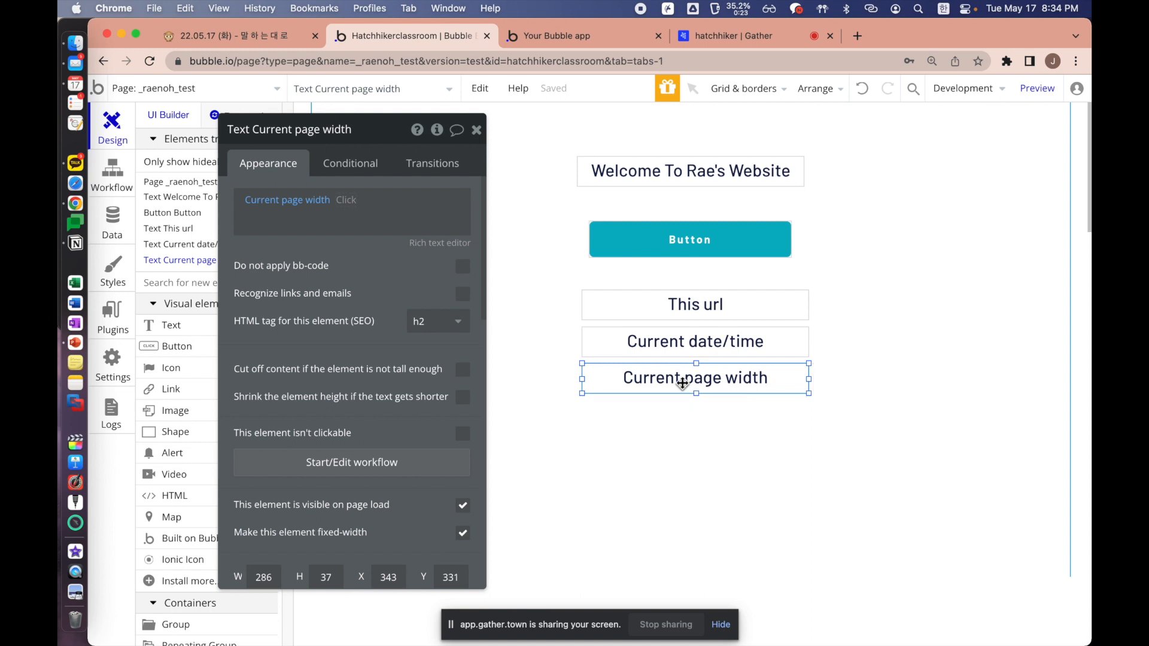
pyautogui.click(685, 407)
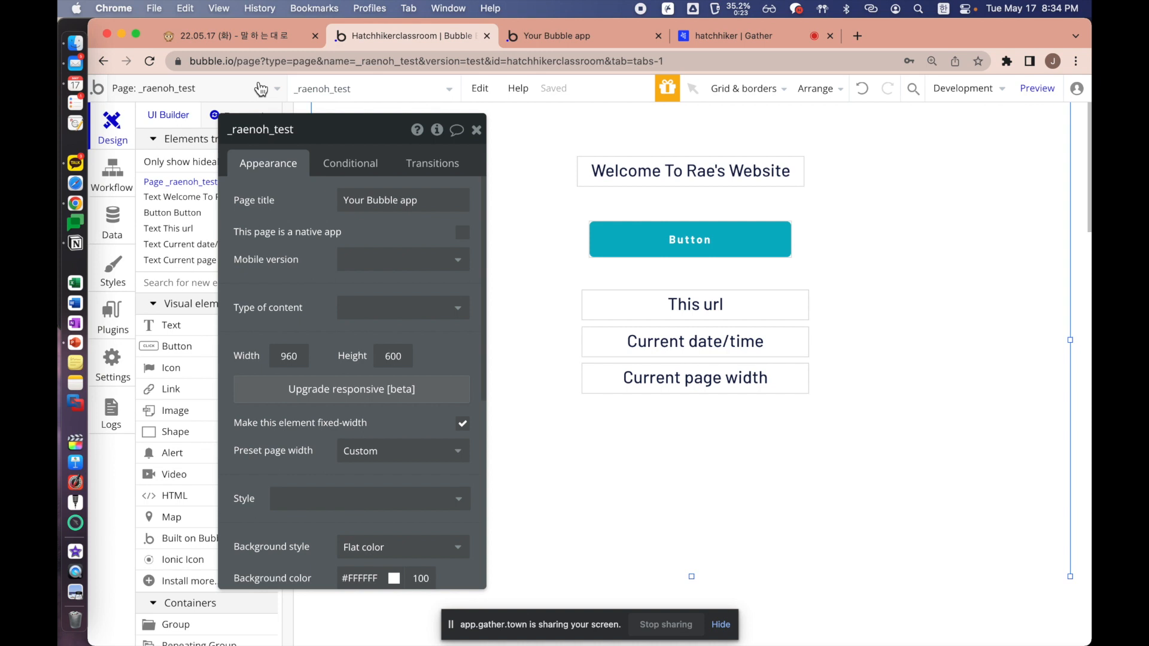
# Review the stored 매장 entries in the application data, then return to the page design
pyautogui.click(113, 222)
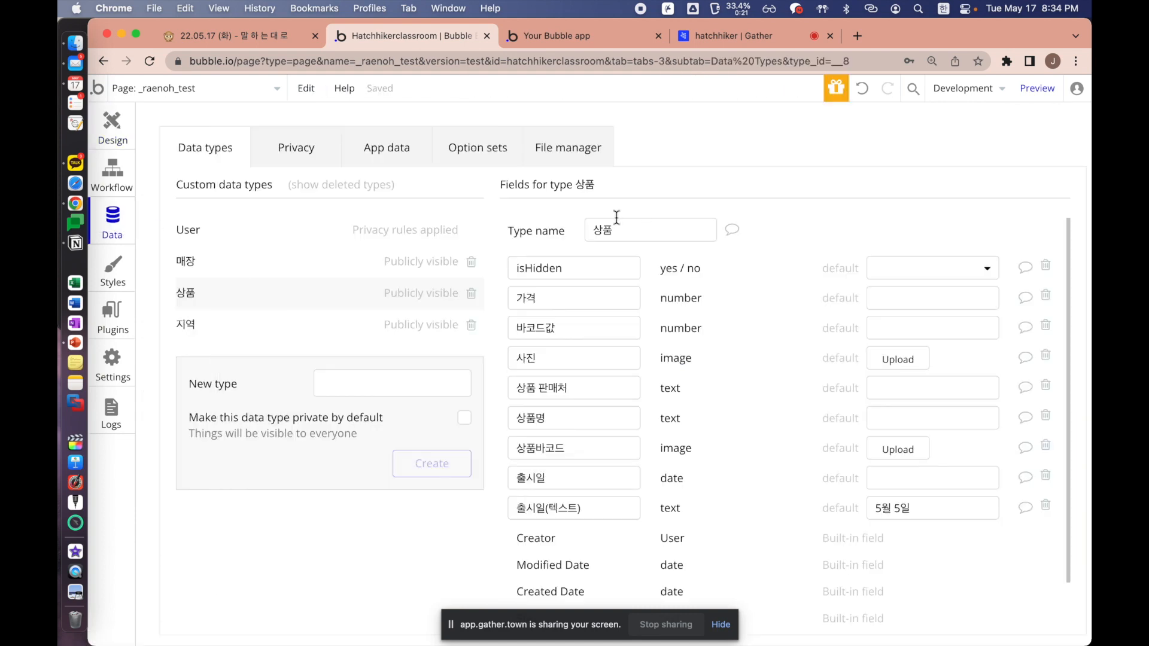
pyautogui.click(392, 151)
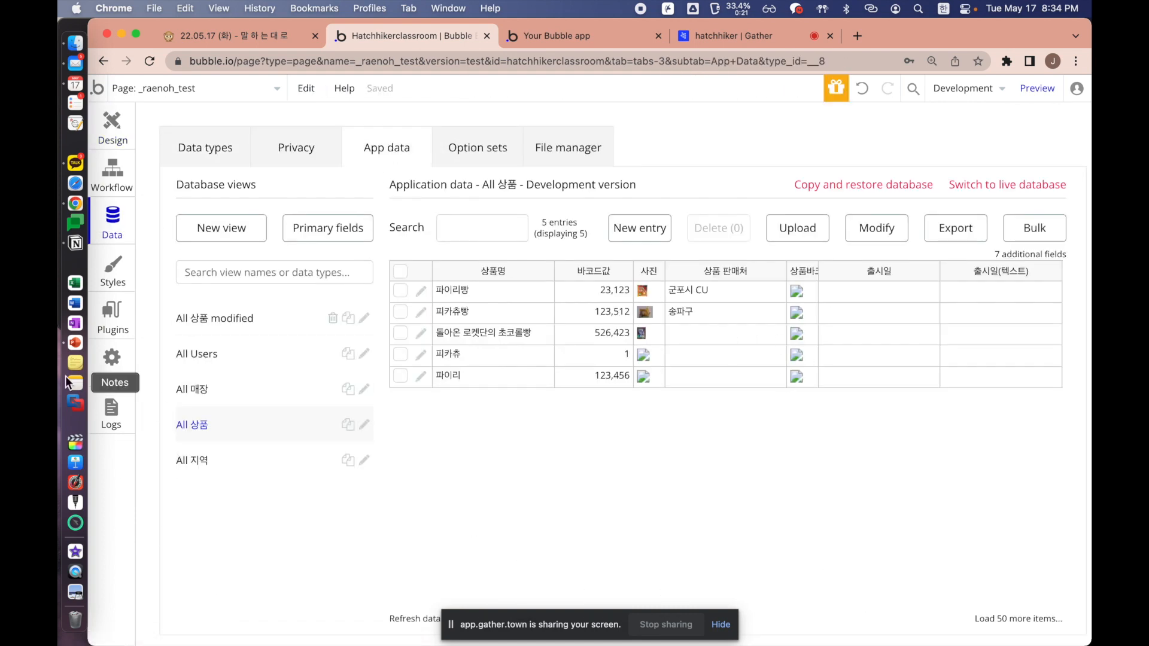
pyautogui.click(244, 390)
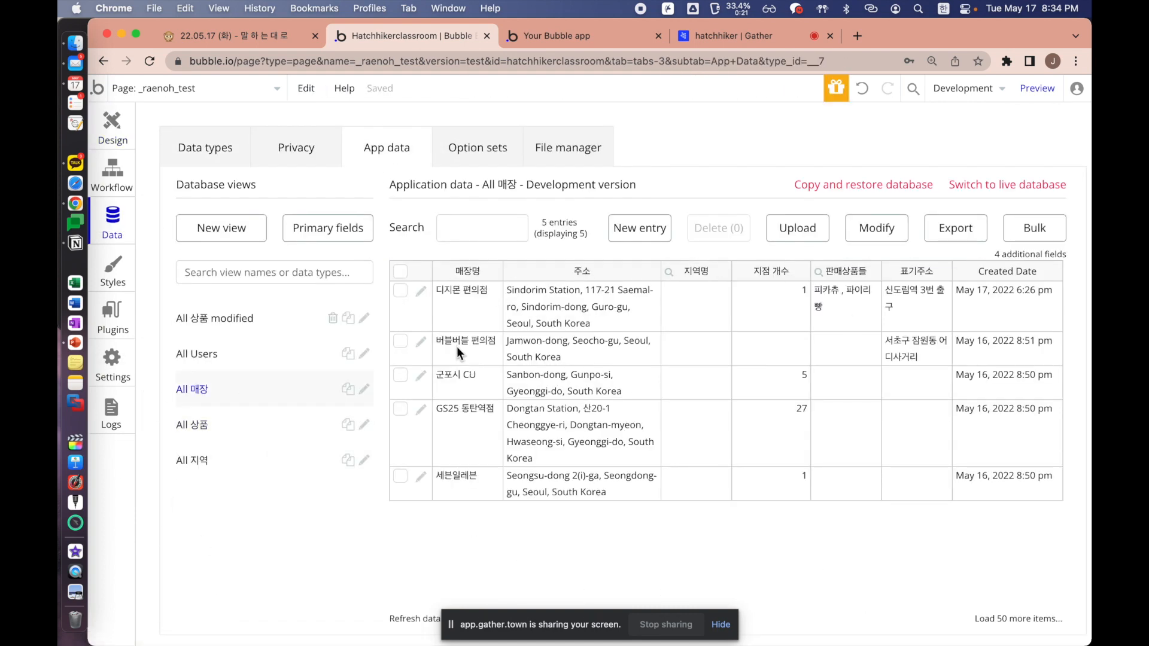
pyautogui.moveTo(461, 311); pyautogui.dragTo(1043, 468)
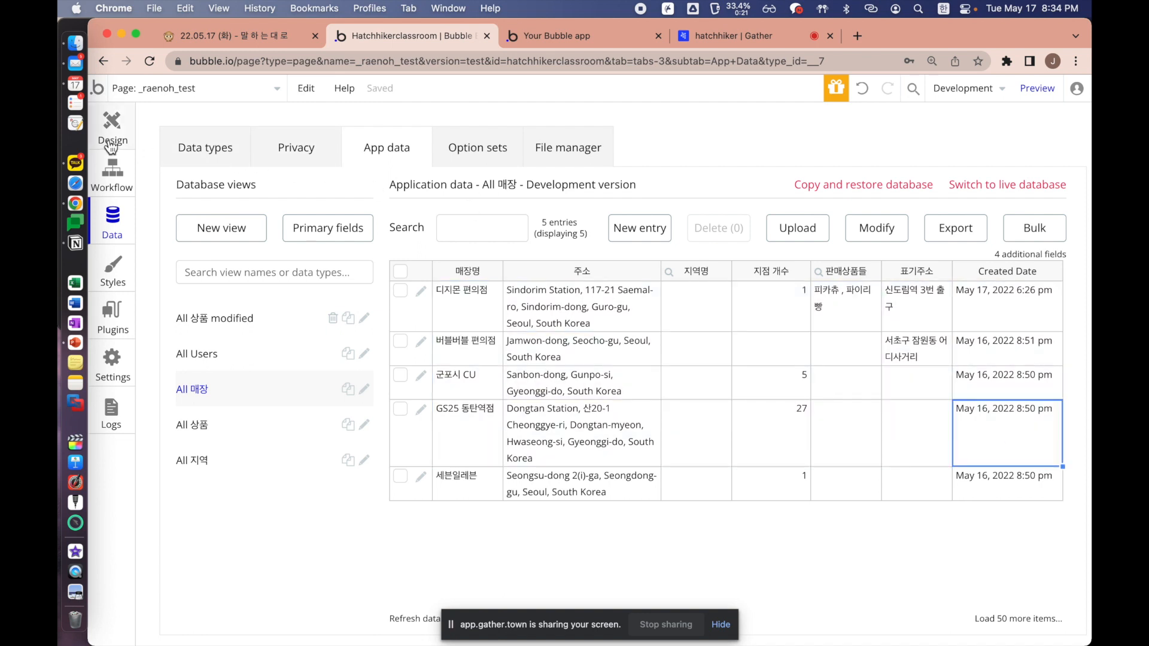
pyautogui.click(111, 143)
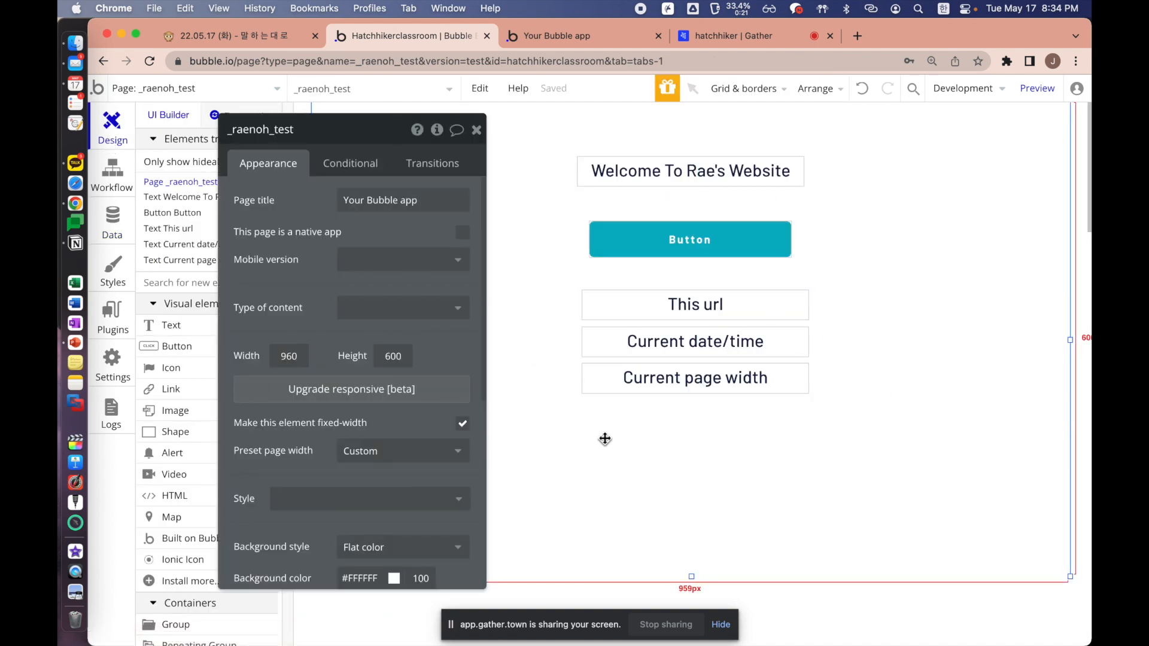
# On the jason page, place a copy of the Current page width text at X 119, Y 370 and enlarge it to 718 by 204
pyautogui.click(207, 89)
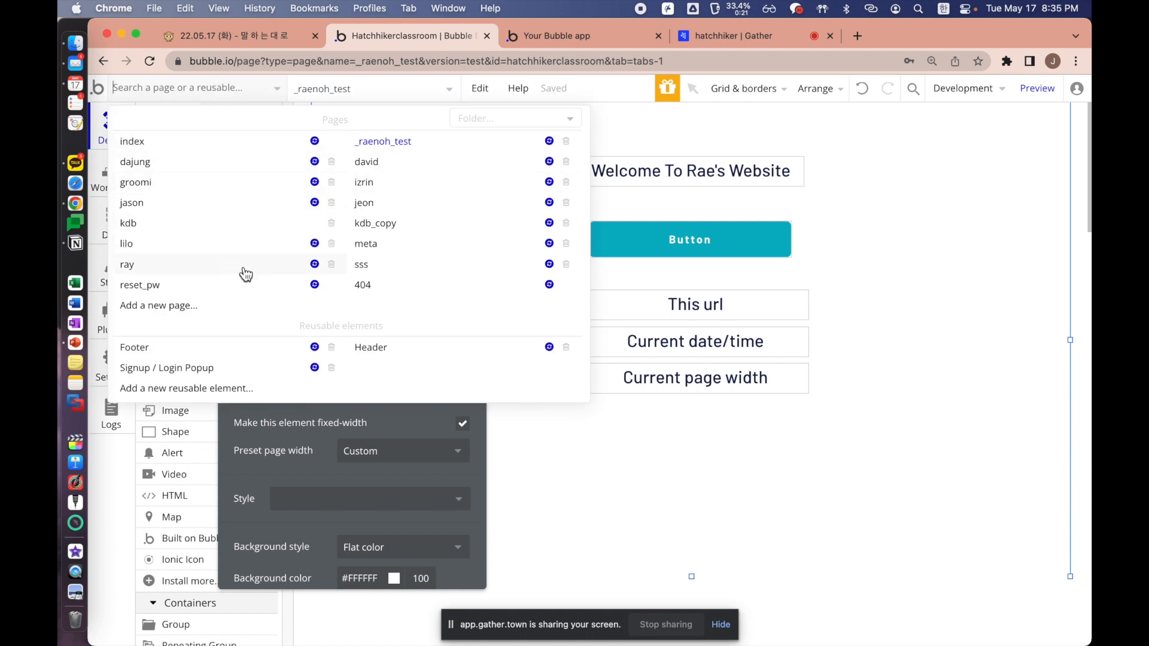
pyautogui.click(216, 211)
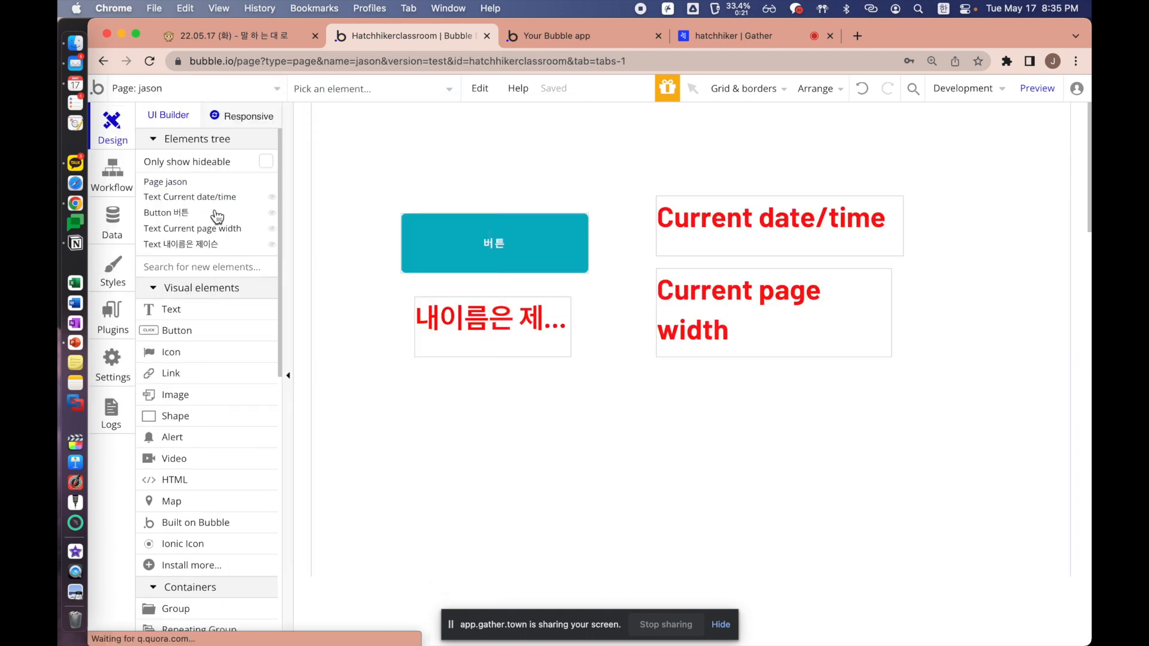
pyautogui.doubleClick(769, 326)
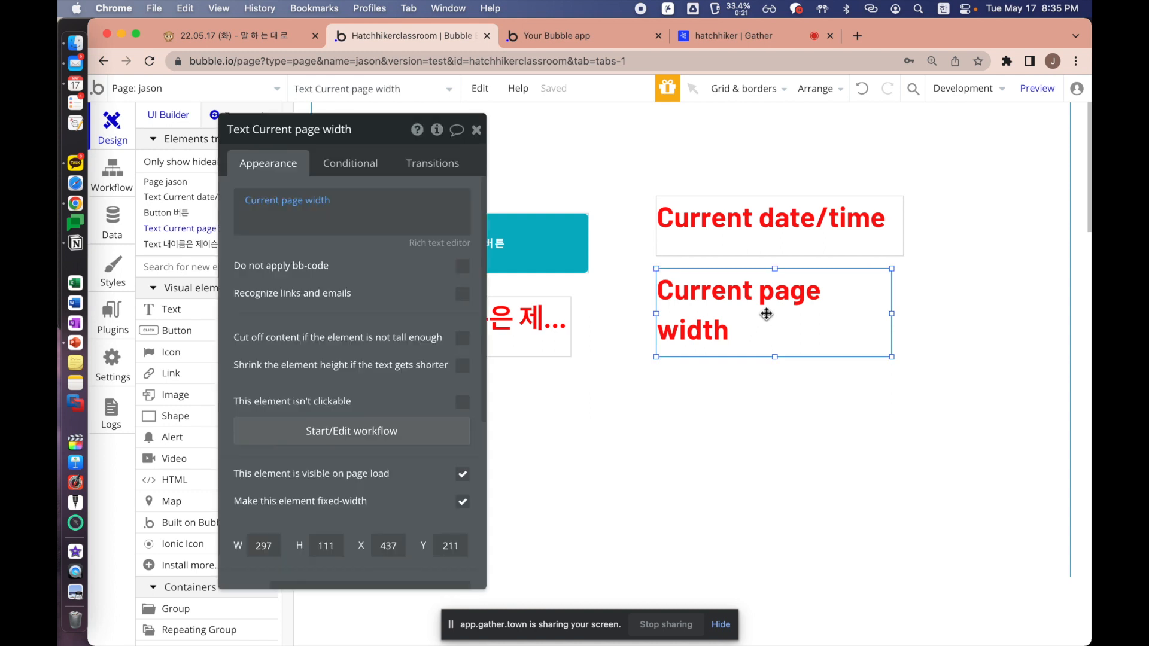
pyautogui.moveTo(731, 305); pyautogui.dragTo(477, 436)
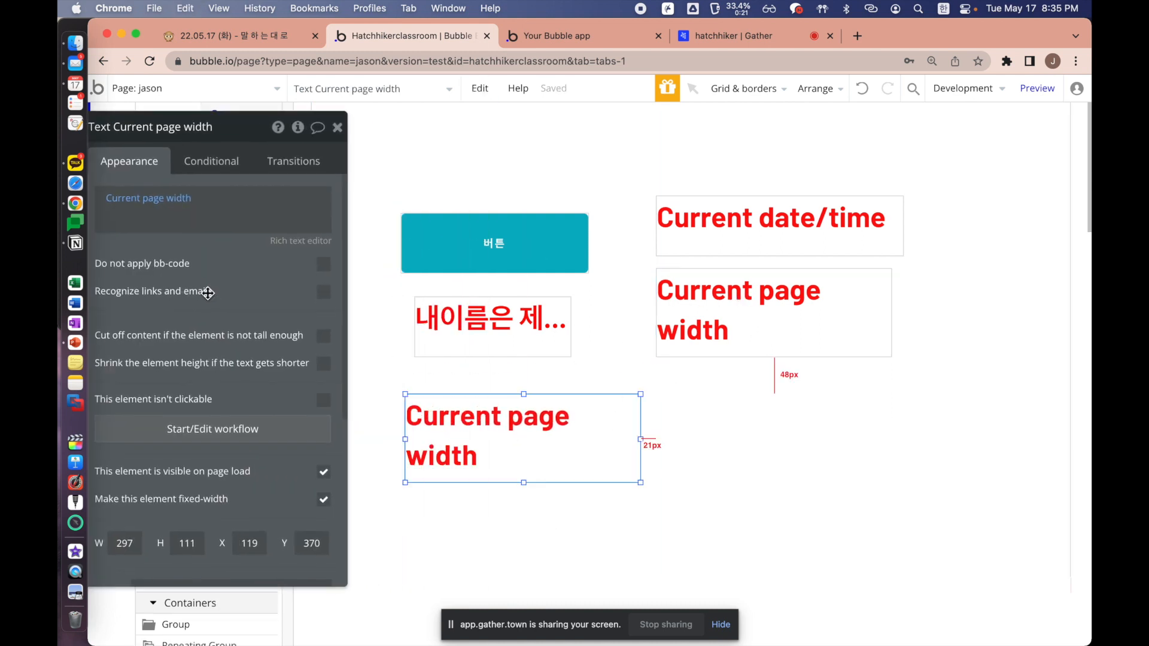
pyautogui.moveTo(641, 483); pyautogui.dragTo(973, 556)
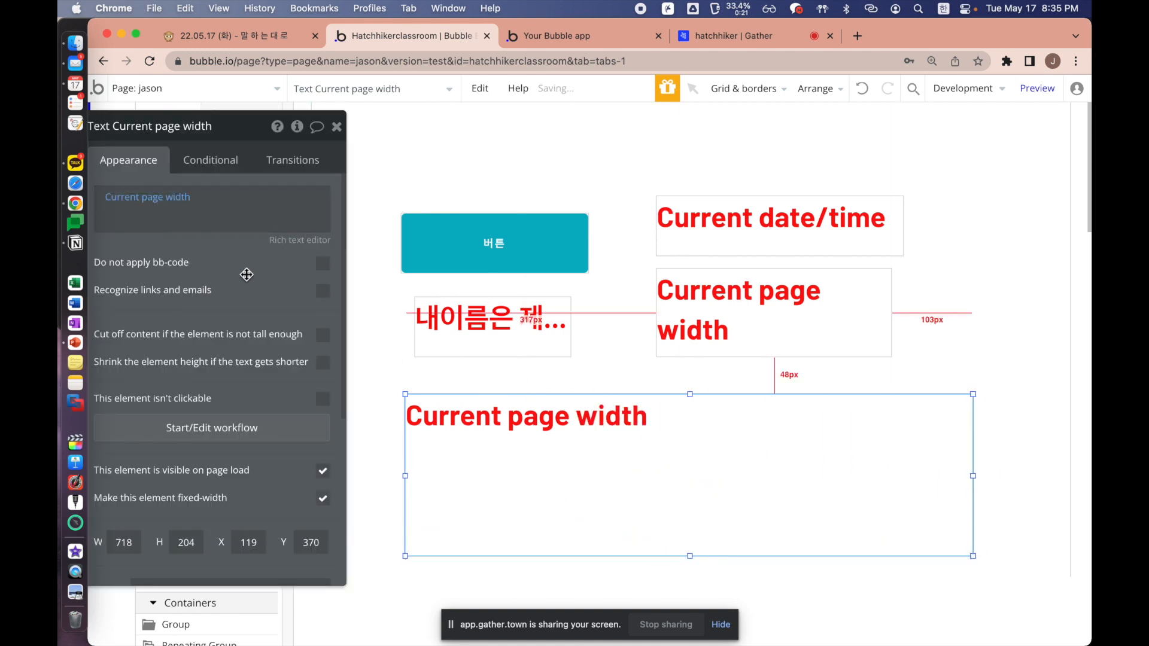
# Replace the large text element's dynamic expression with Do a search for, and glance at the stored 매장 entries in the application data
pyautogui.click(237, 229)
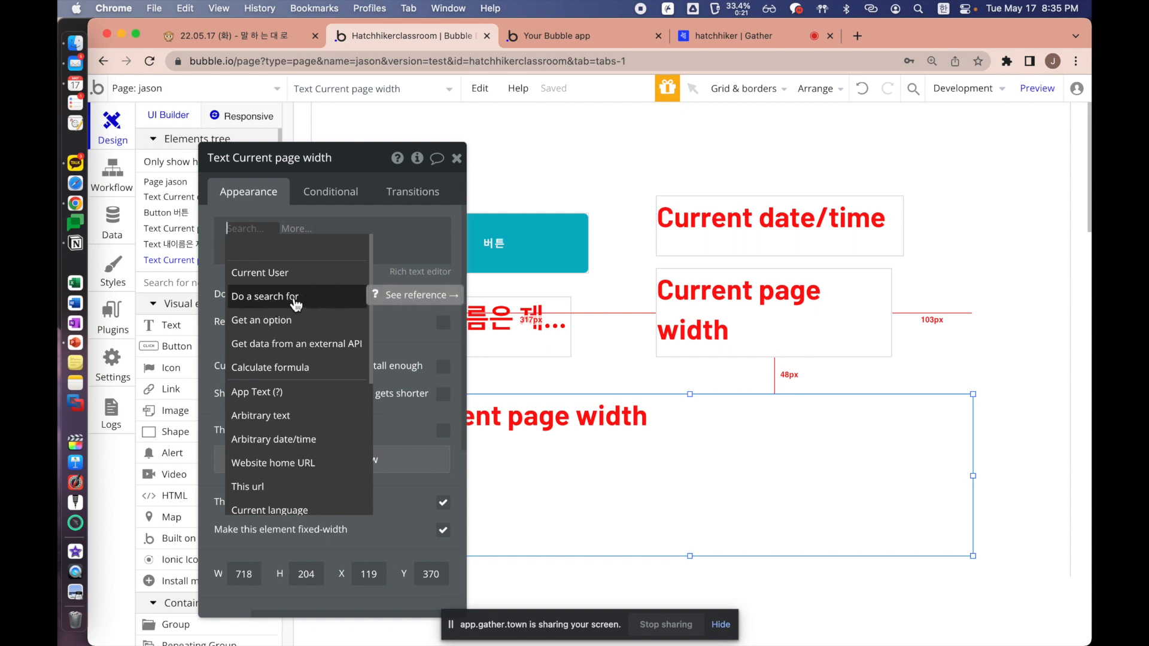
pyautogui.click(257, 299)
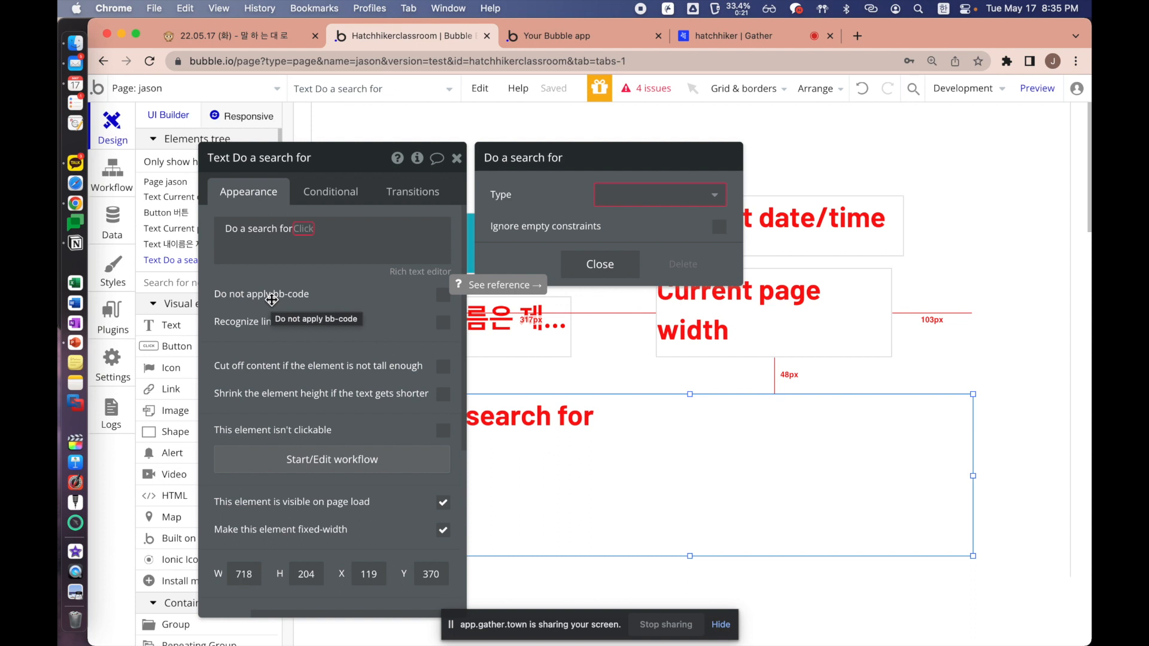
pyautogui.click(112, 221)
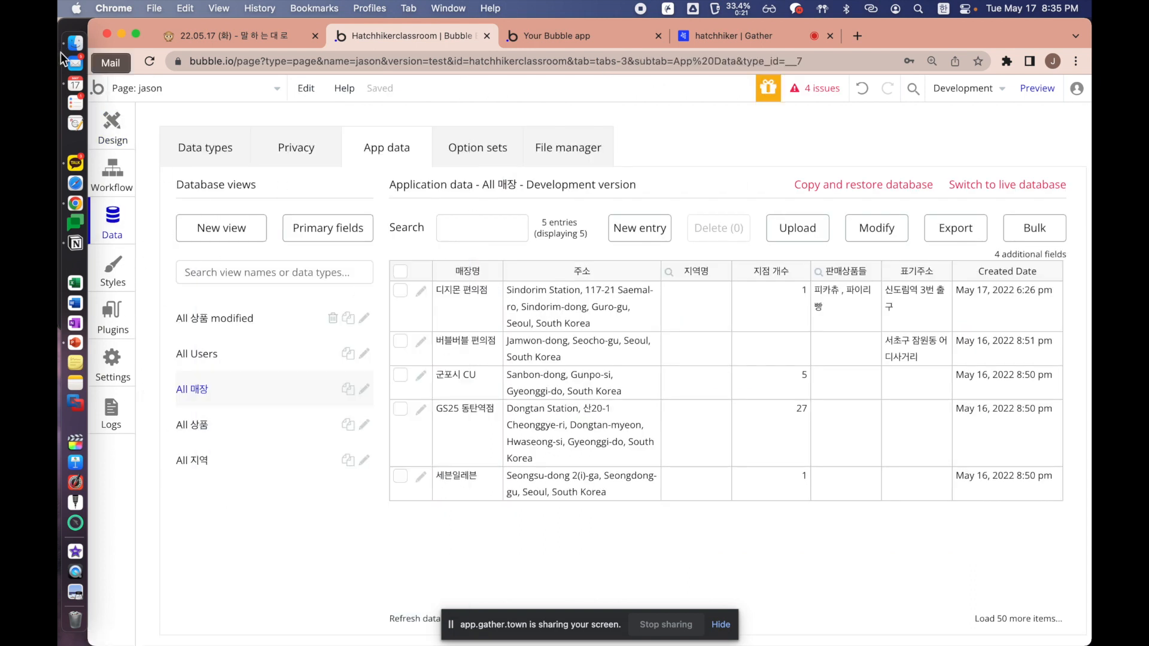
pyautogui.click(114, 132)
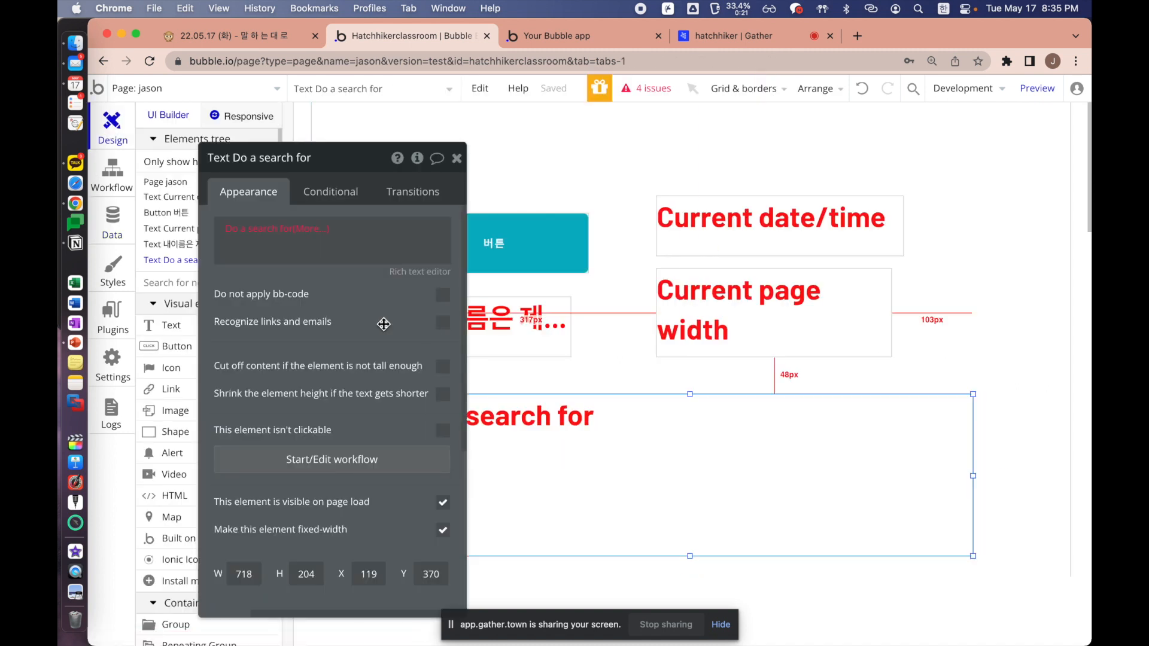
# Set the data type of the large text's search to 매장
pyautogui.click(257, 230)
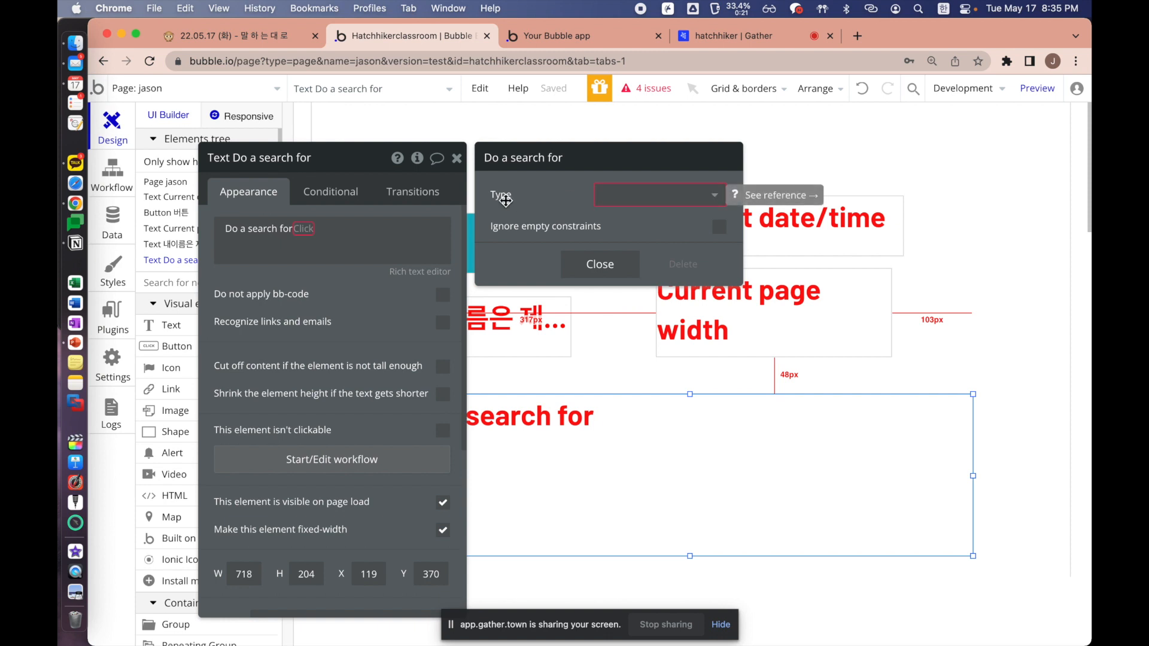
pyautogui.click(651, 196)
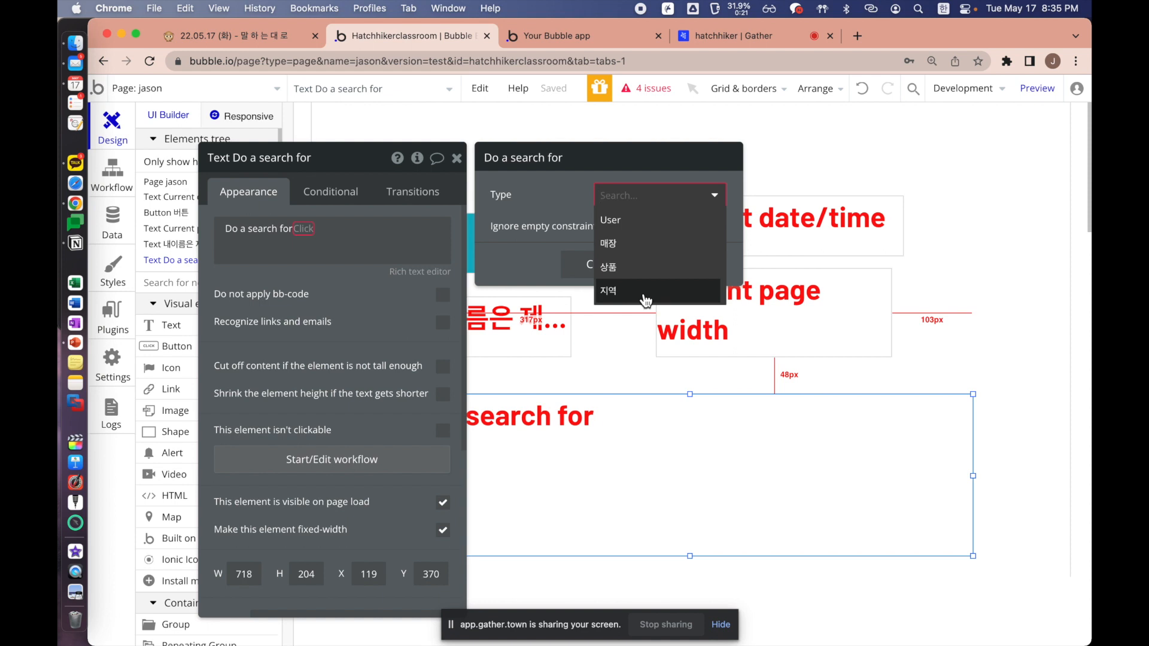
pyautogui.click(640, 252)
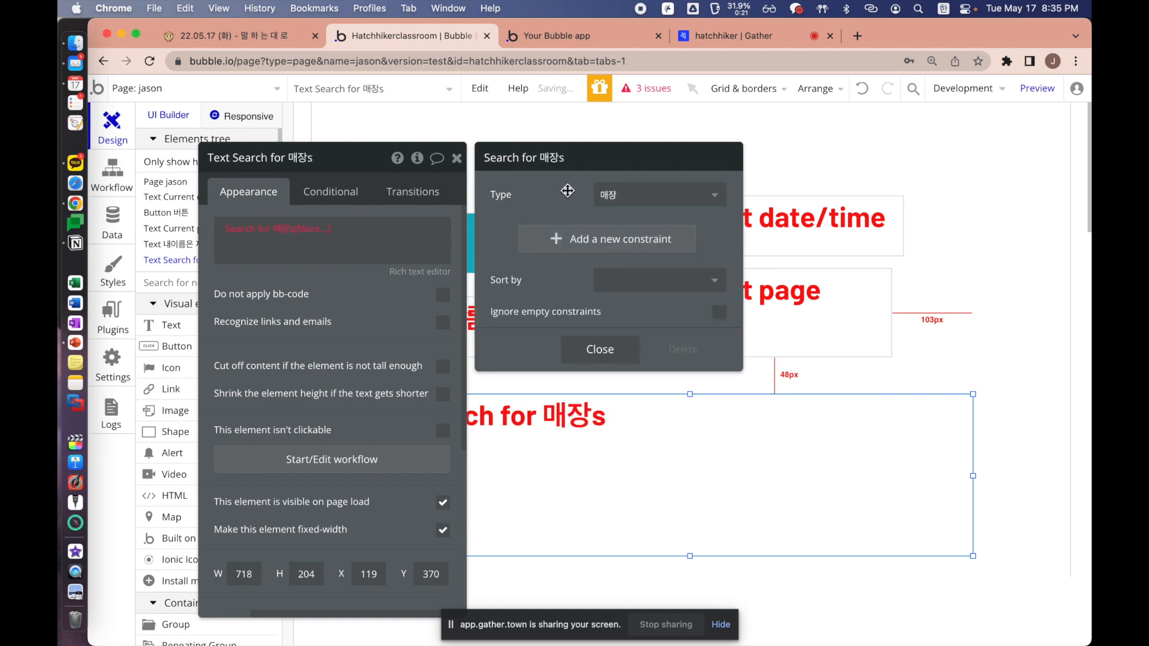
pyautogui.moveTo(566, 189); pyautogui.dragTo(505, 160)
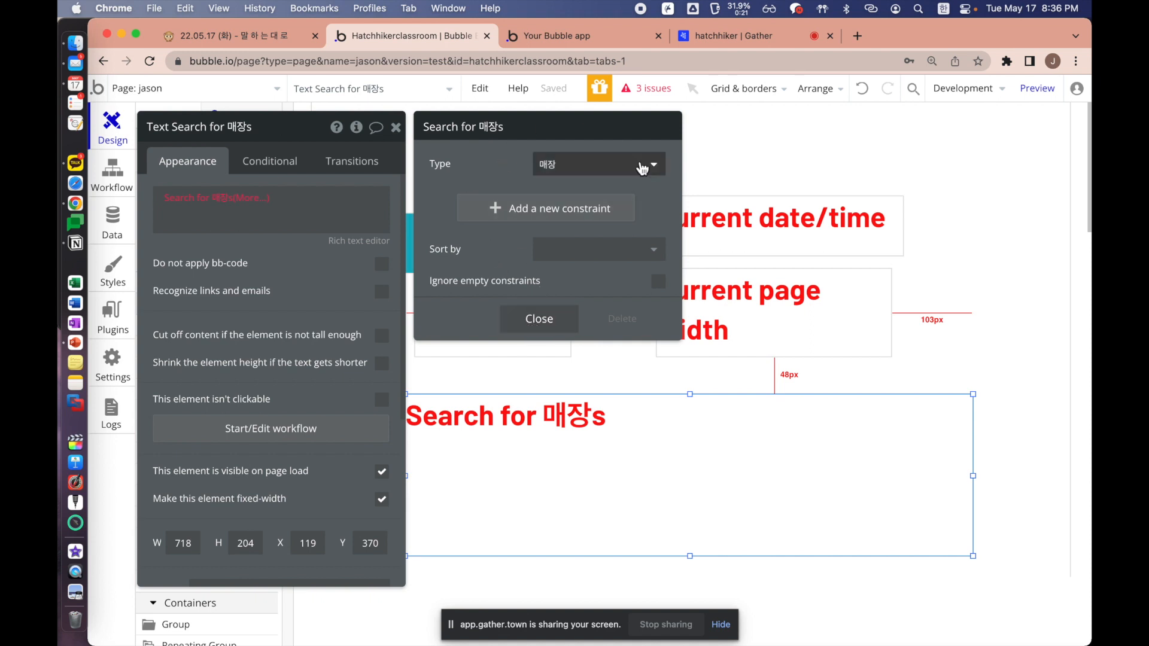
pyautogui.click(567, 171)
pyautogui.click(585, 216)
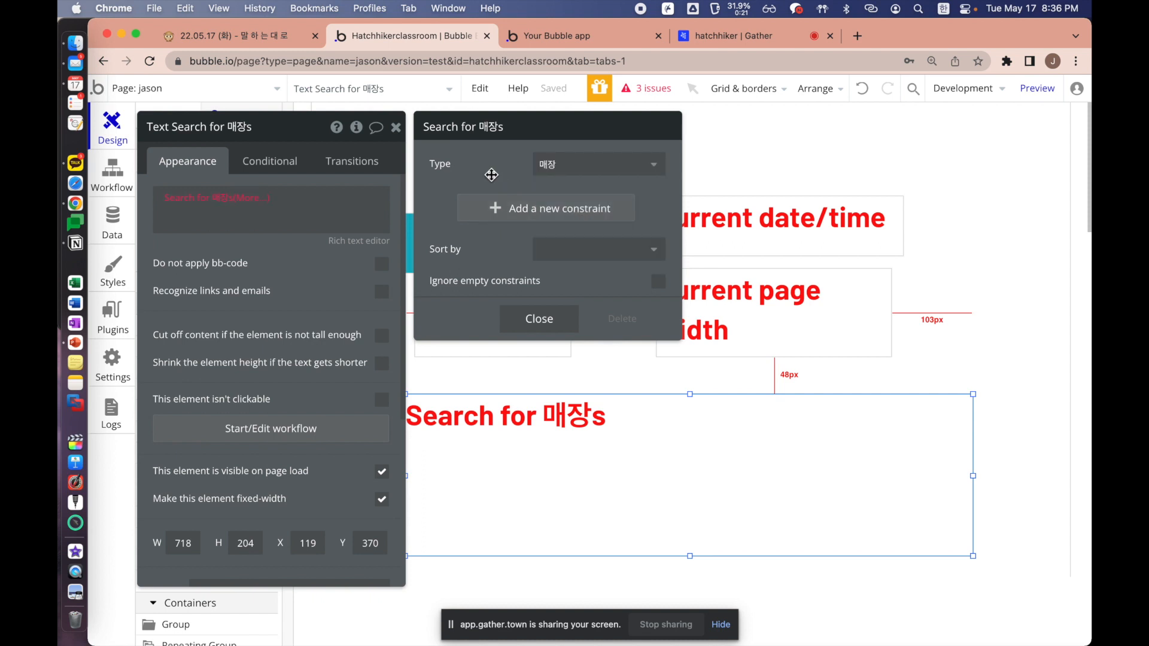
# Open the application data and examine the 매장 entries row by row as the list the search draws on
pyautogui.click(112, 222)
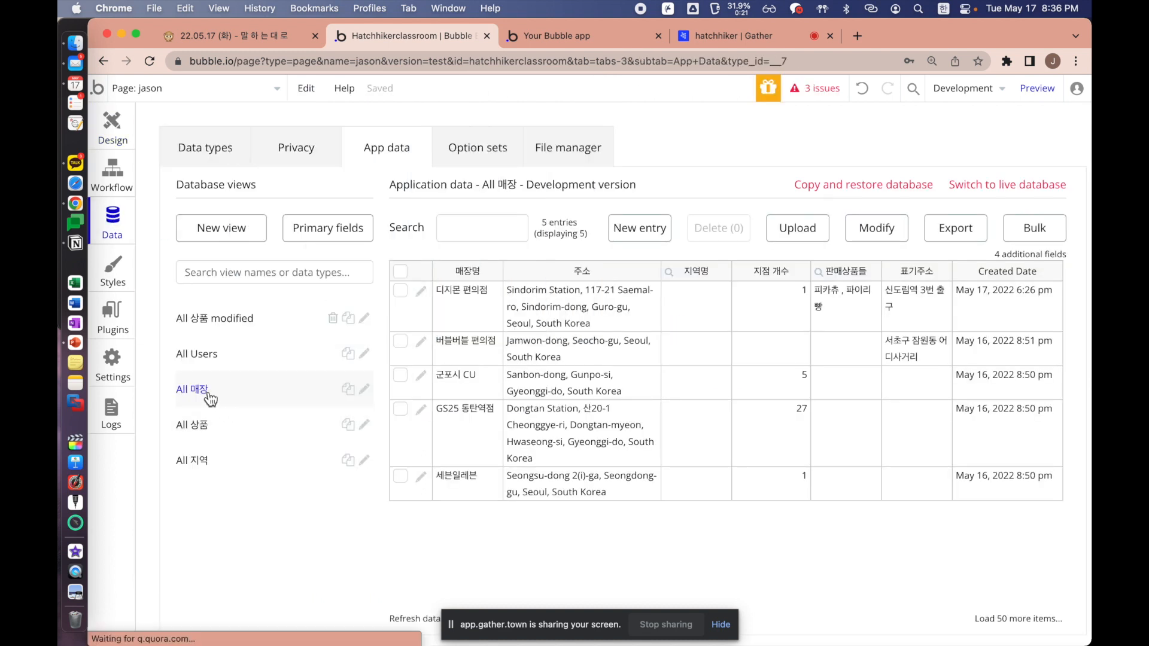
pyautogui.moveTo(477, 302); pyautogui.dragTo(1023, 491)
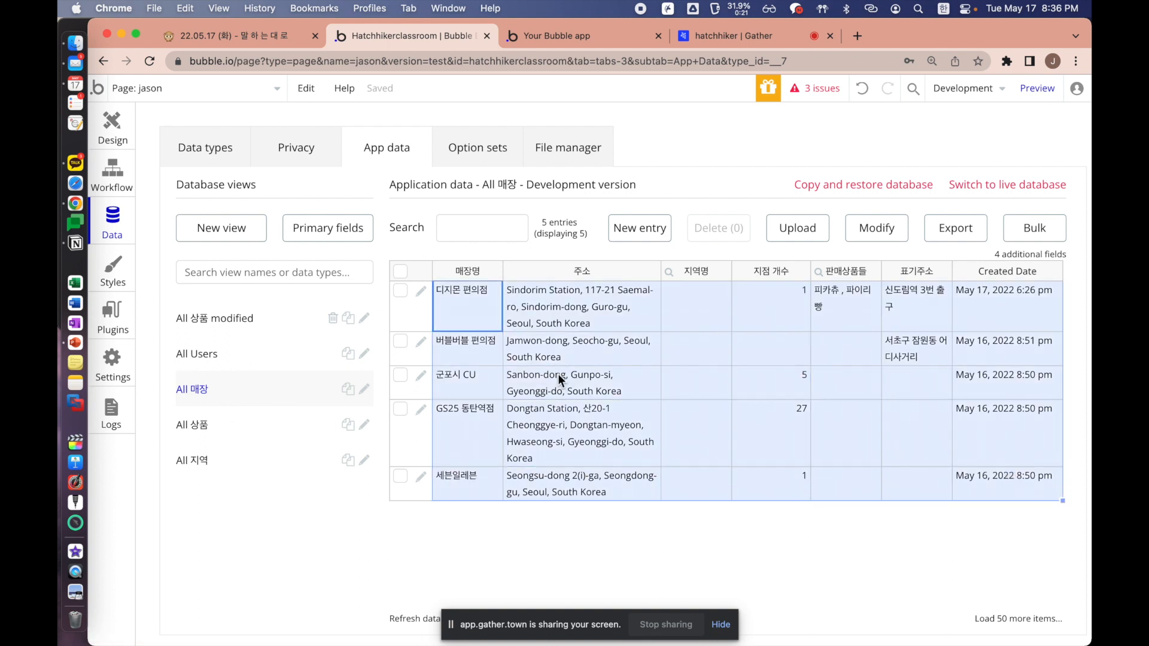
pyautogui.moveTo(470, 345); pyautogui.dragTo(1090, 362)
pyautogui.moveTo(465, 441); pyautogui.dragTo(1023, 448)
pyautogui.moveTo(489, 358); pyautogui.dragTo(1071, 359)
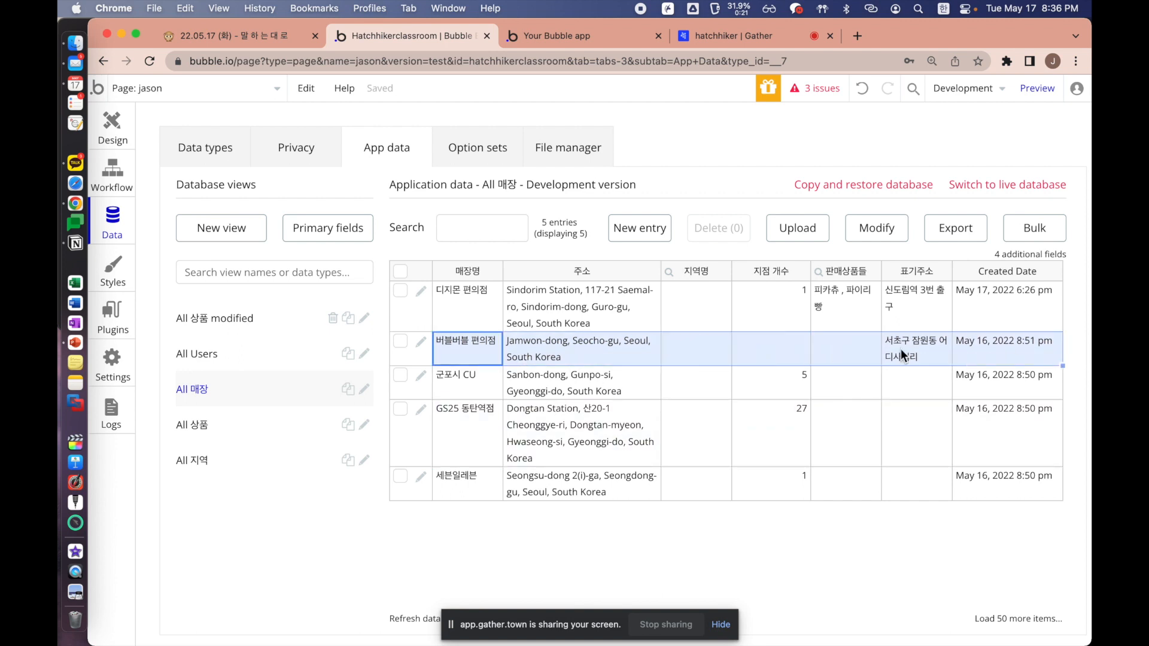
pyautogui.moveTo(468, 396); pyautogui.dragTo(1043, 379)
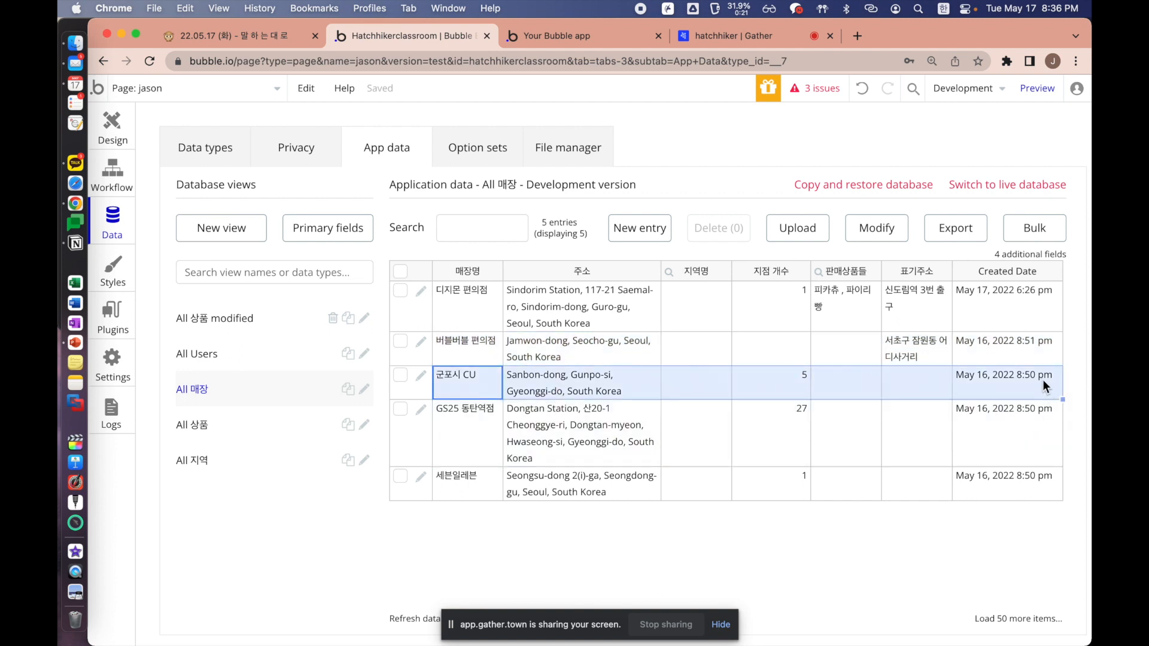
pyautogui.moveTo(467, 355); pyautogui.dragTo(1078, 354)
pyautogui.click(1011, 354)
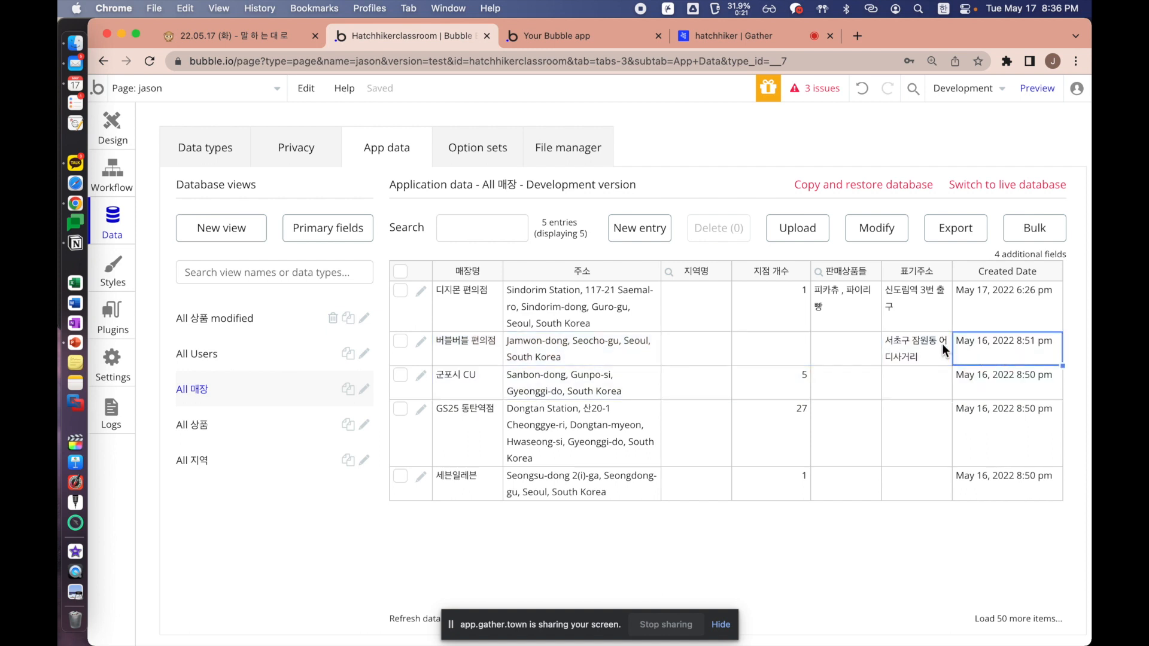
# Compare the 지점 개수 values, the 매장명 column and the first two store rows of the 매장 data
pyautogui.moveTo(769, 307); pyautogui.dragTo(795, 450)
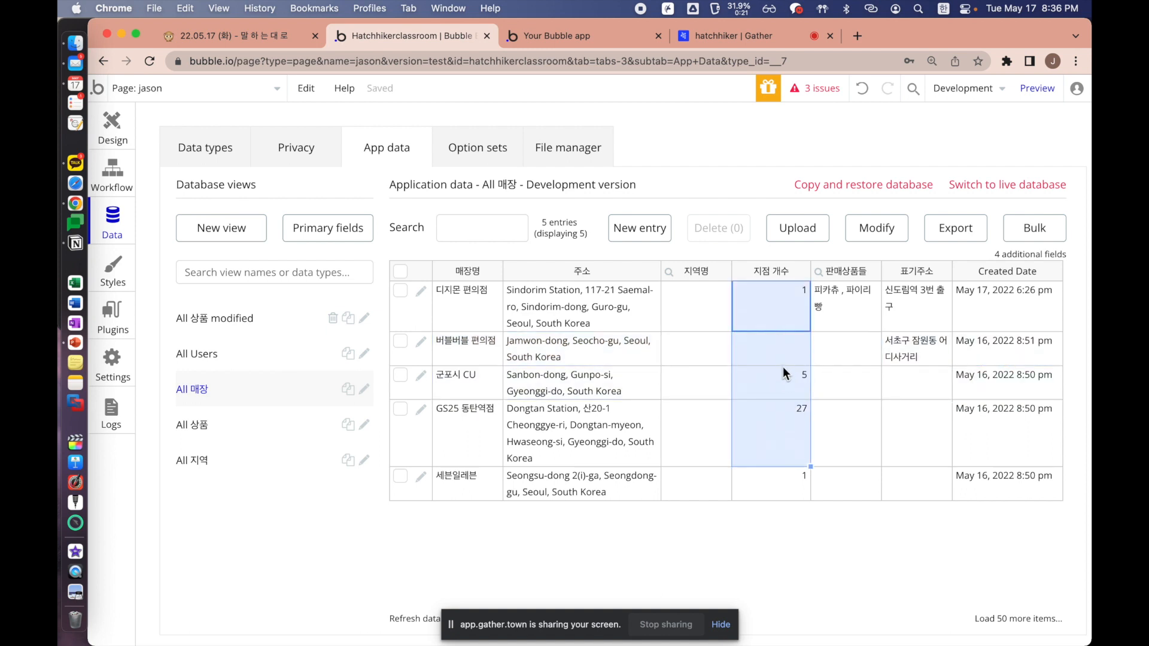
pyautogui.click(779, 341)
pyautogui.click(776, 488)
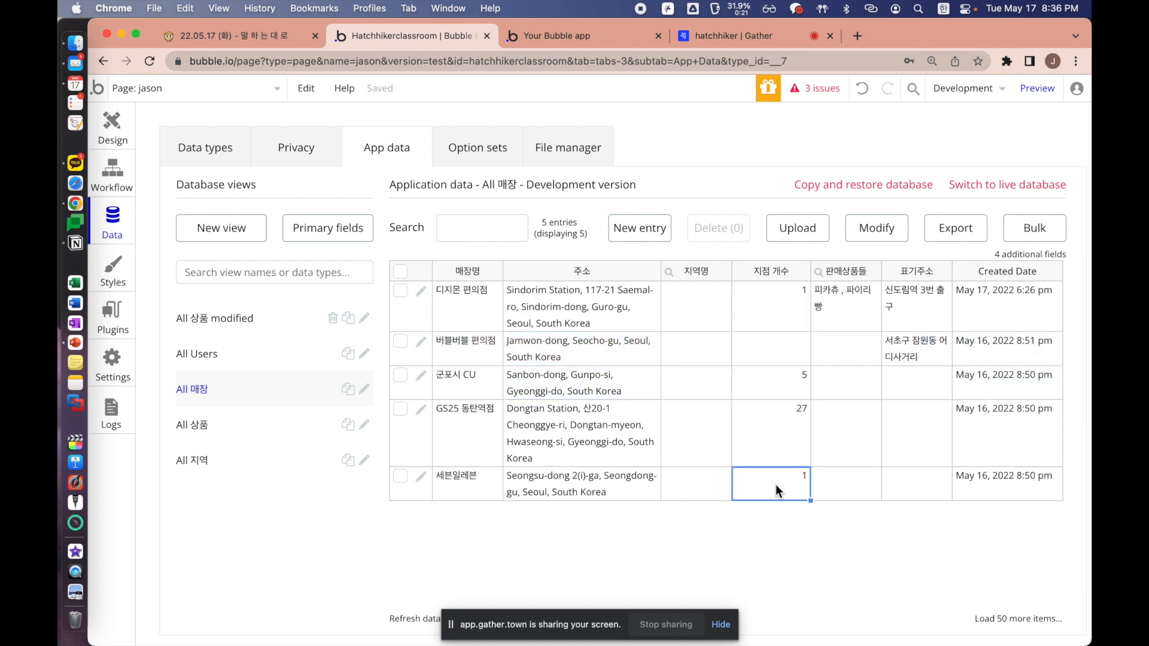
pyautogui.click(773, 386)
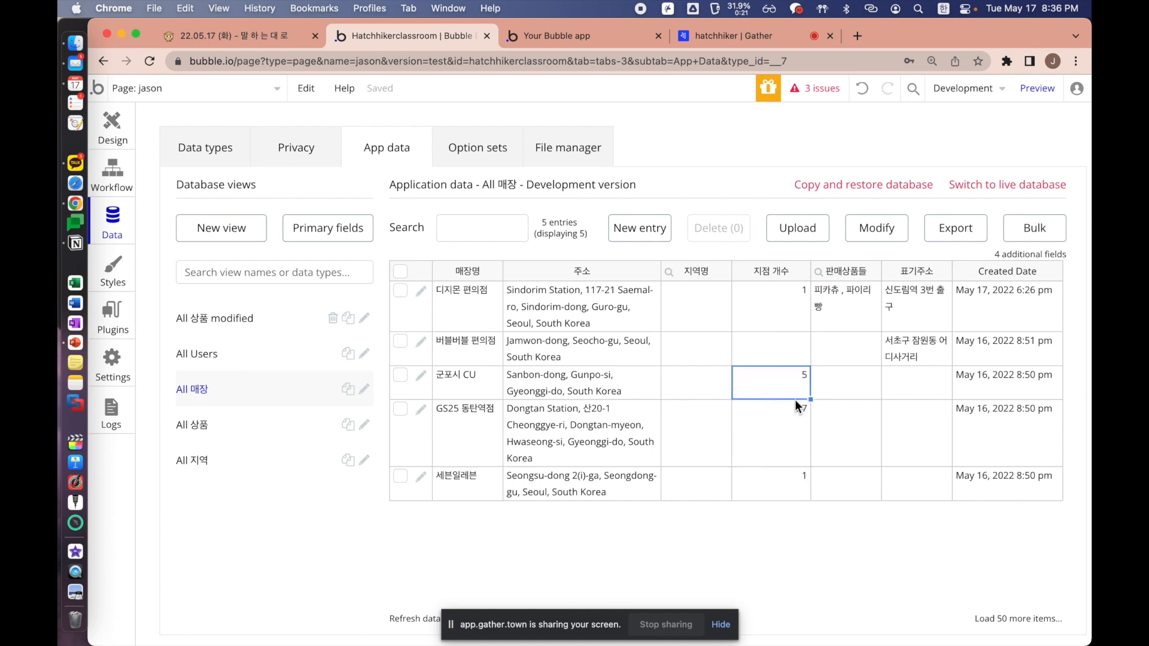
pyautogui.moveTo(470, 318); pyautogui.dragTo(486, 482)
pyautogui.click(486, 483)
pyautogui.click(465, 290)
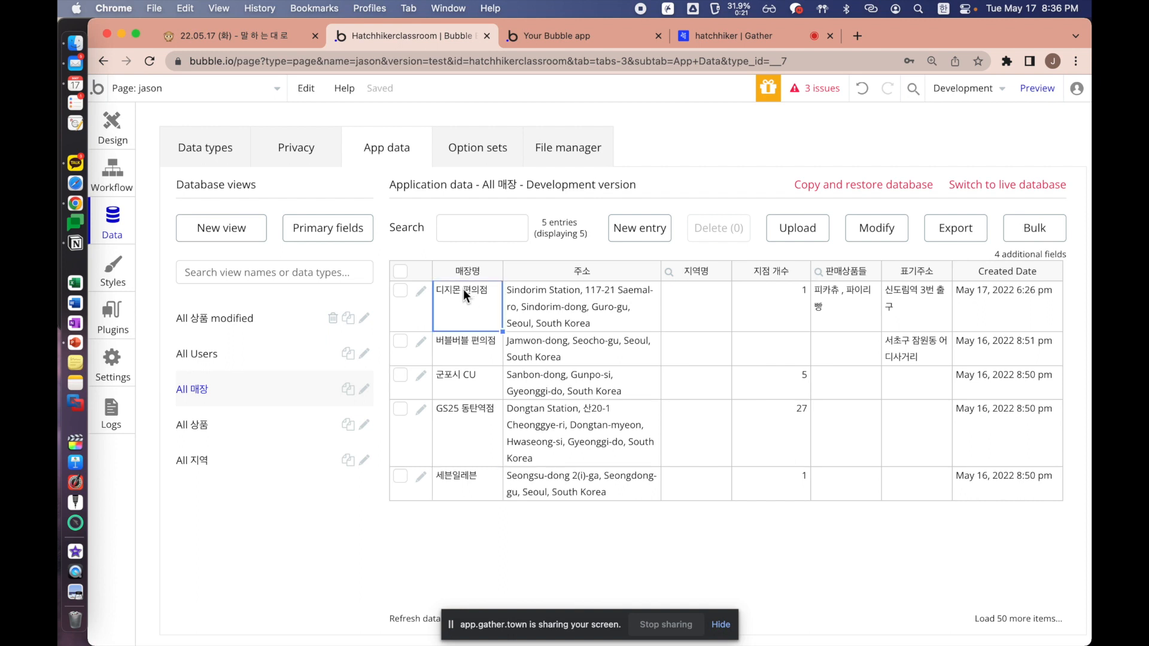
pyautogui.moveTo(482, 307); pyautogui.dragTo(816, 307)
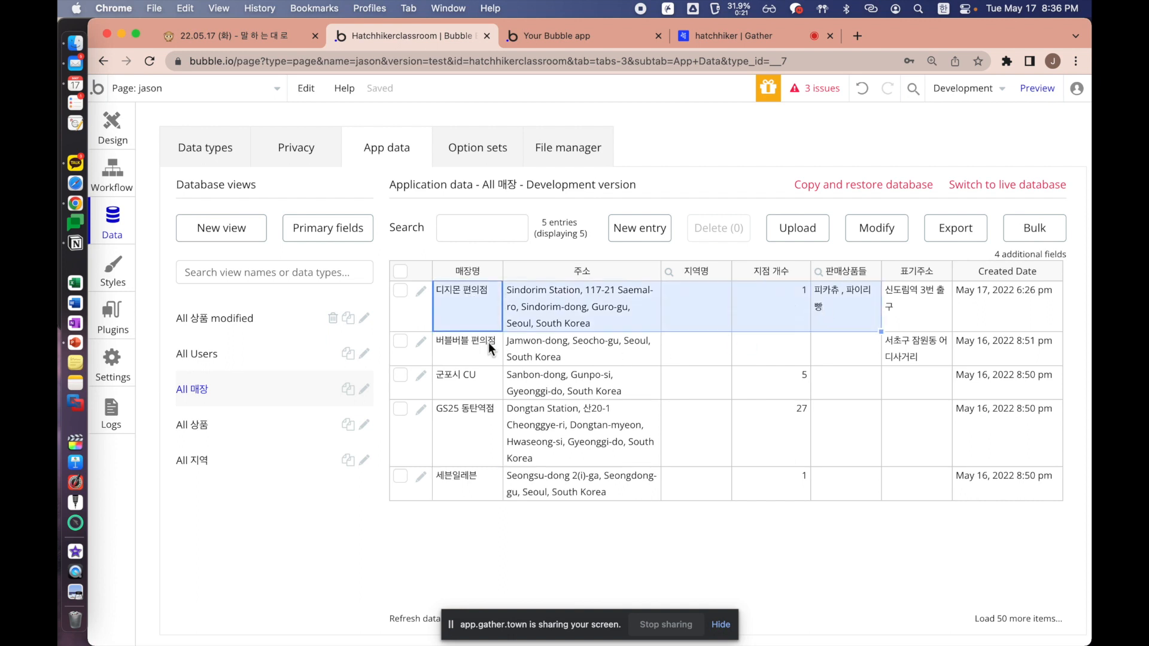
pyautogui.moveTo(490, 348); pyautogui.dragTo(1017, 350)
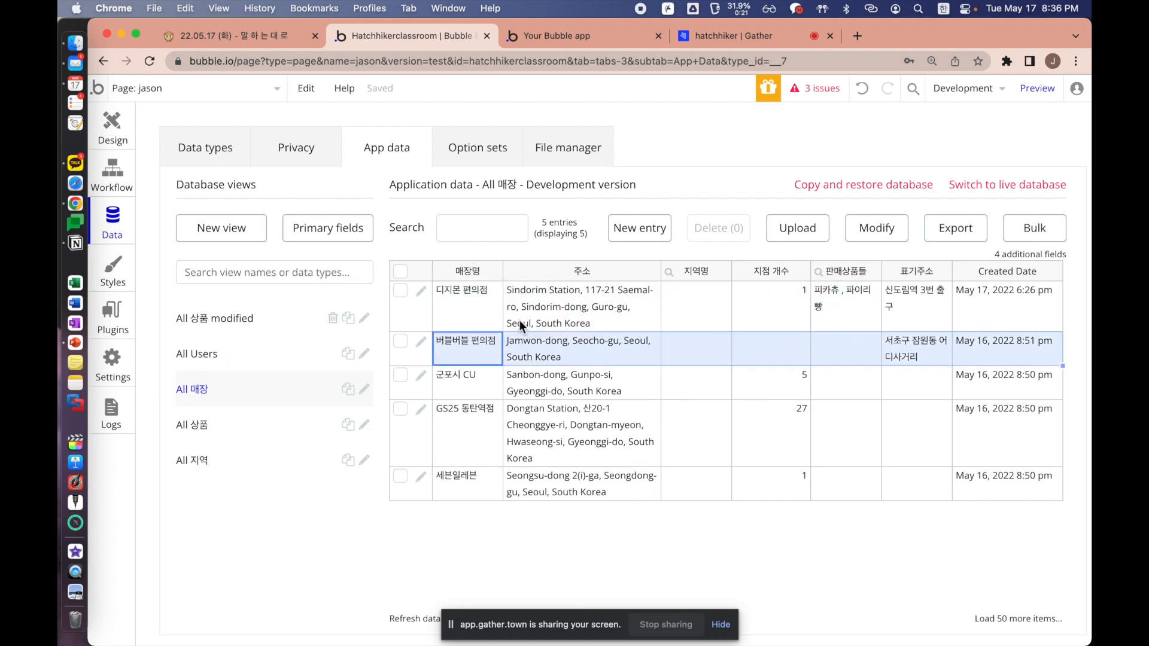
# Return to the page design and add a new constraint to the large text's 매장 search
pyautogui.click(109, 131)
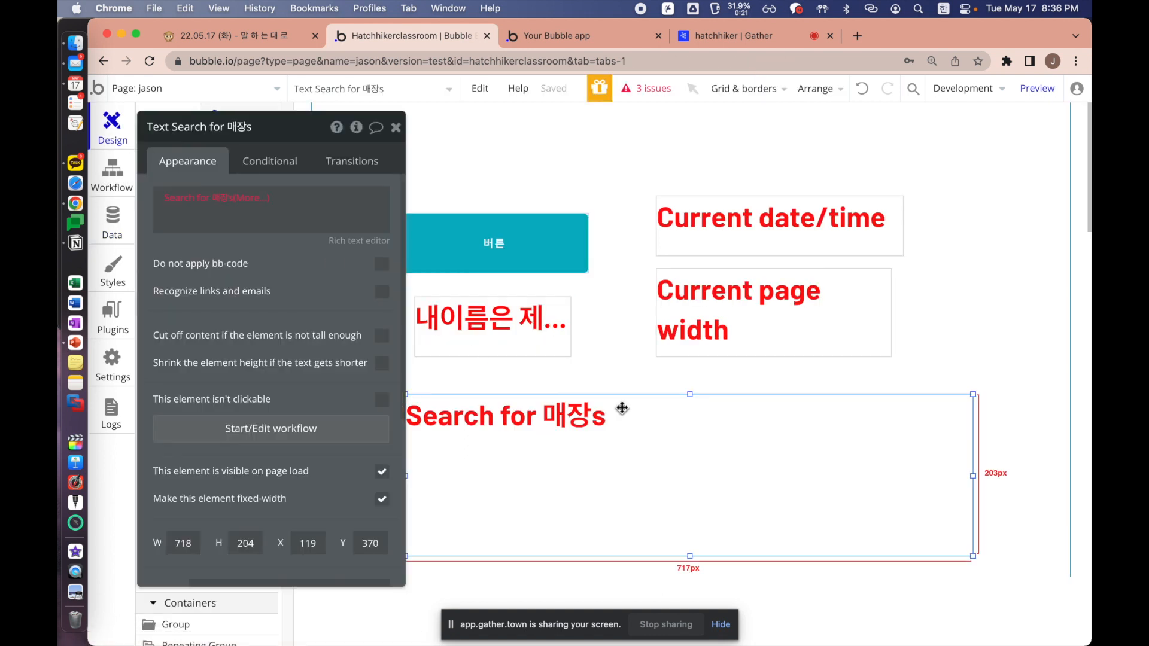
pyautogui.click(188, 198)
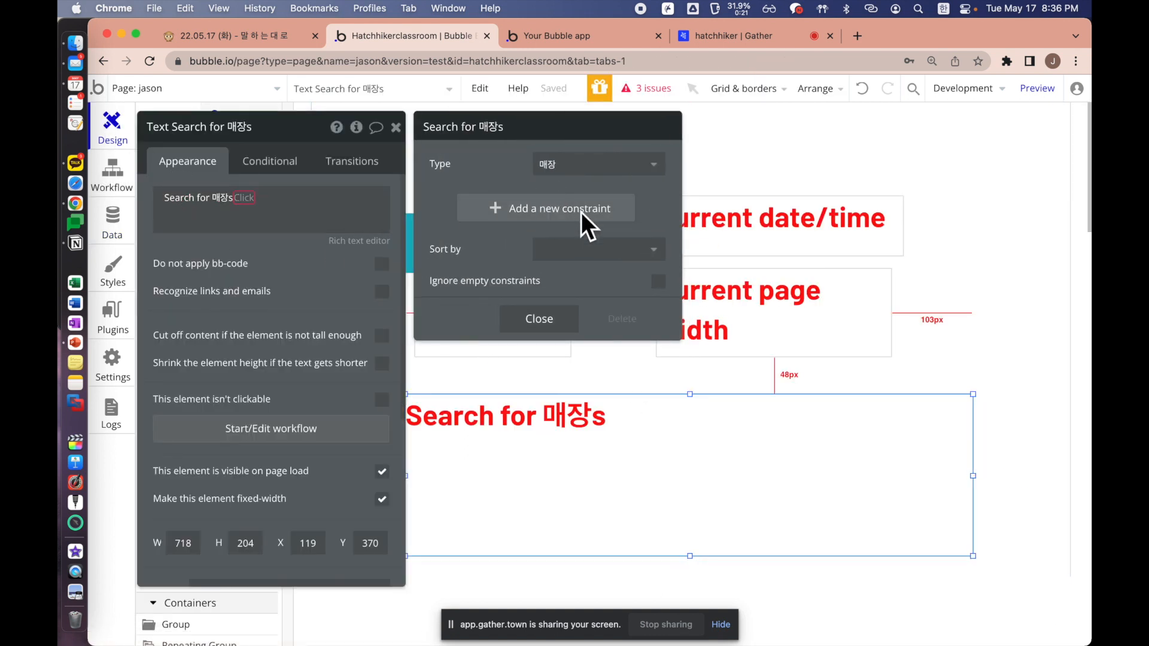
pyautogui.click(599, 211)
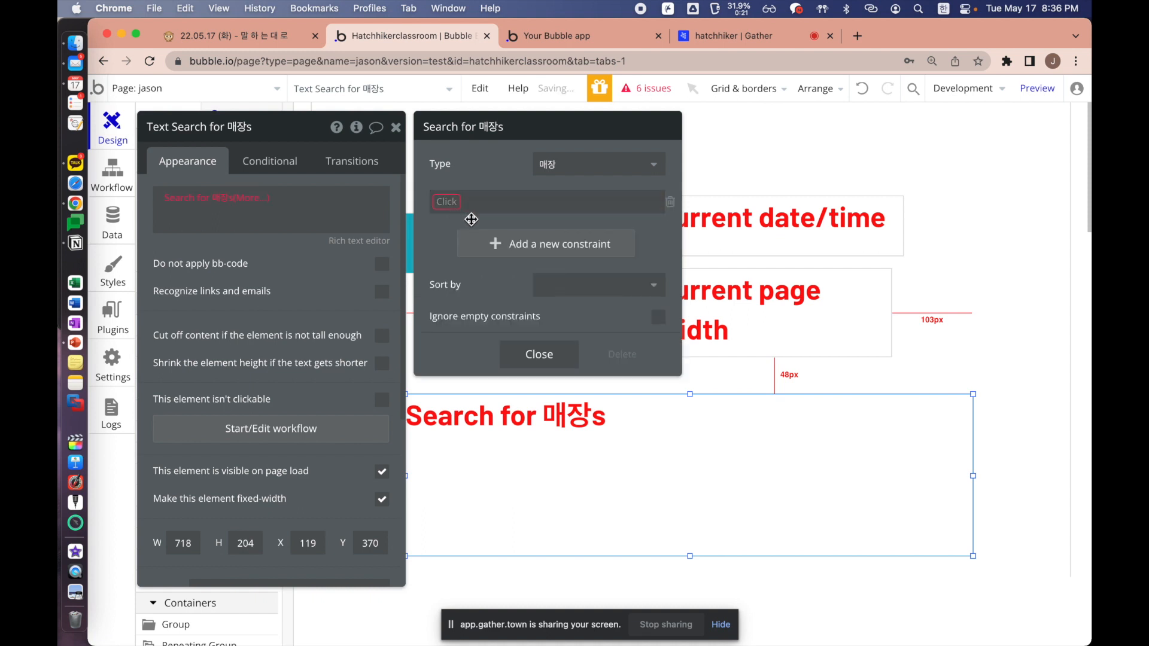
pyautogui.click(447, 200)
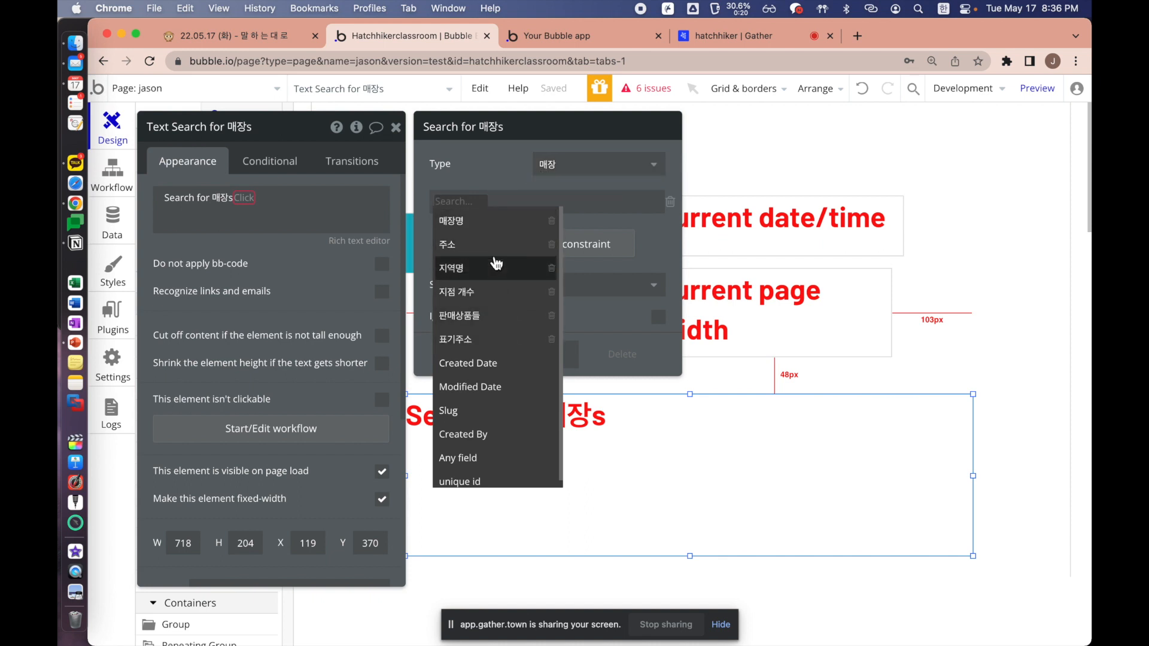
pyautogui.click(488, 316)
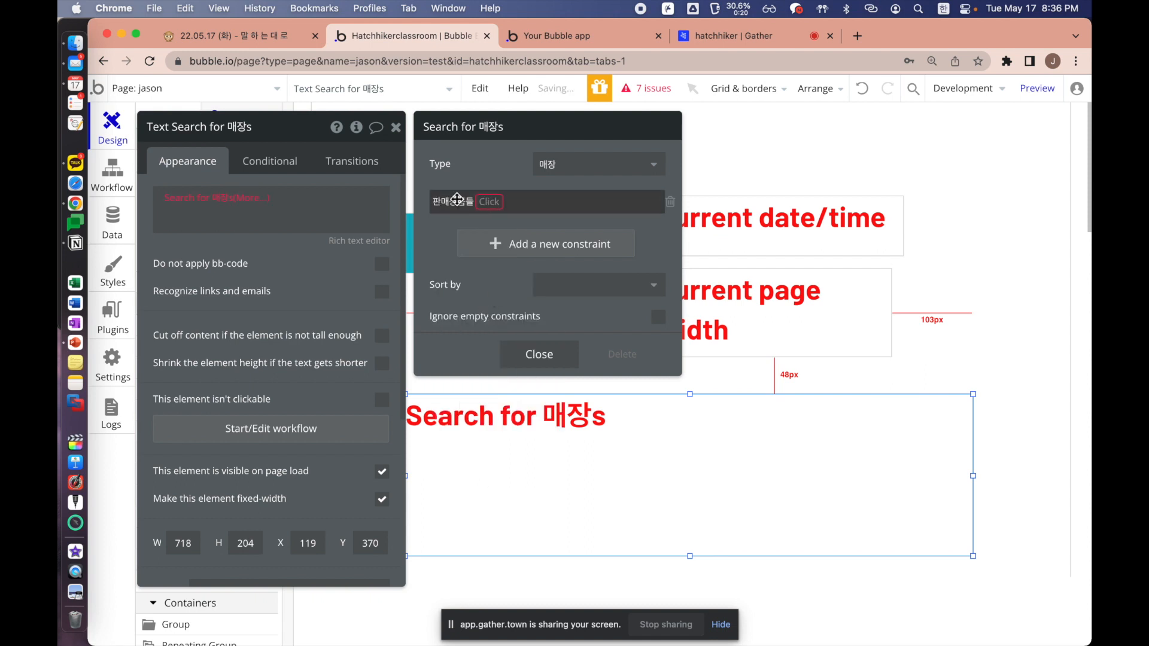
pyautogui.click(493, 205)
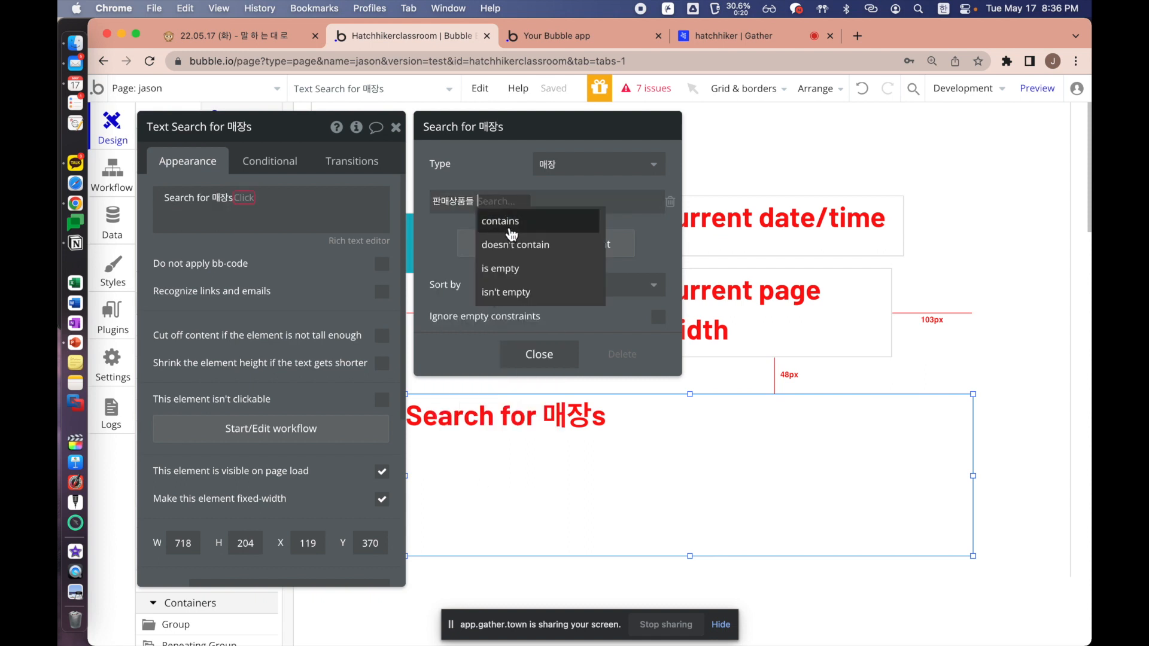
pyautogui.click(670, 202)
# Constrain the 매장 search to entries with 지점 개수 > 5 and close the search settings
pyautogui.click(495, 207)
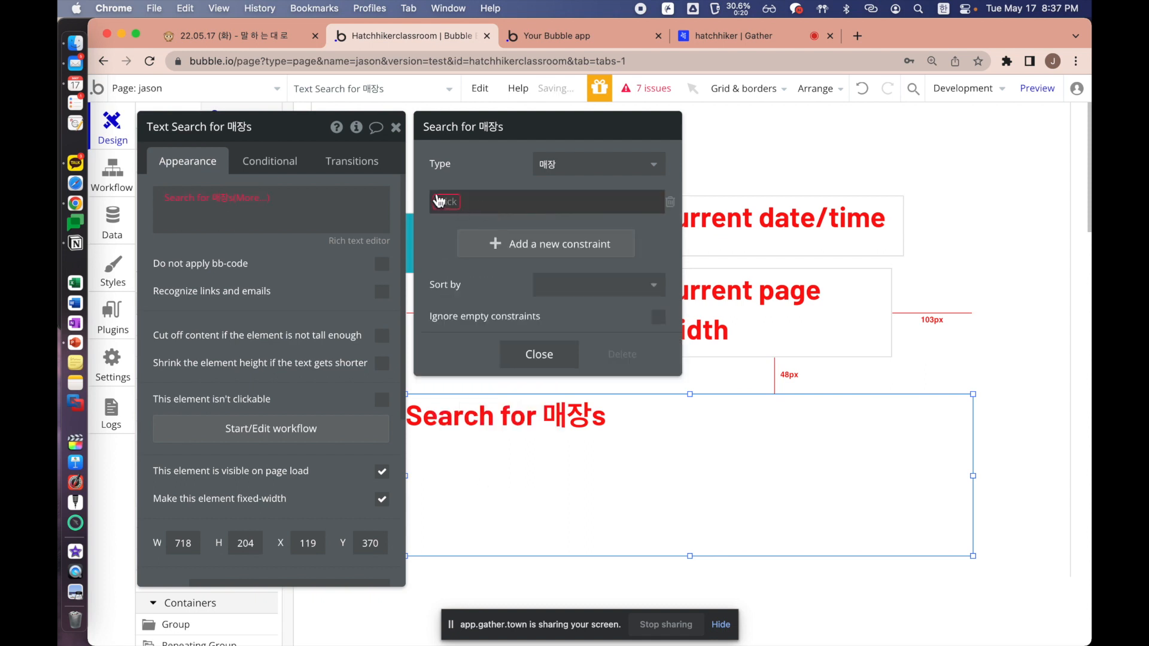
pyautogui.click(491, 294)
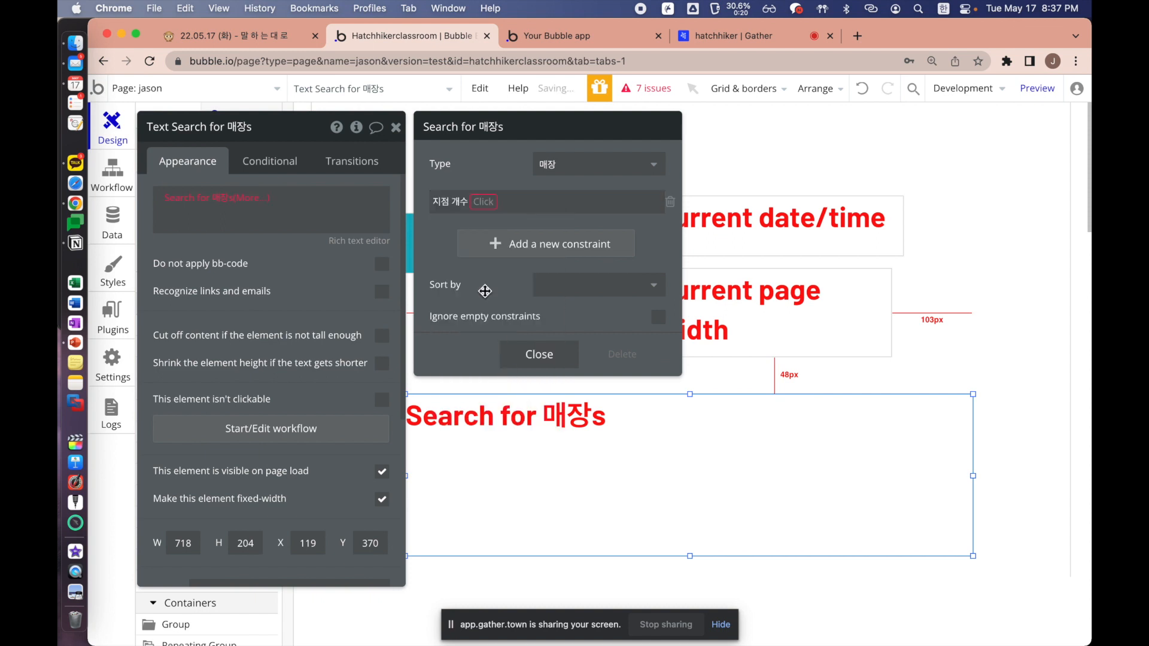
pyautogui.click(482, 208)
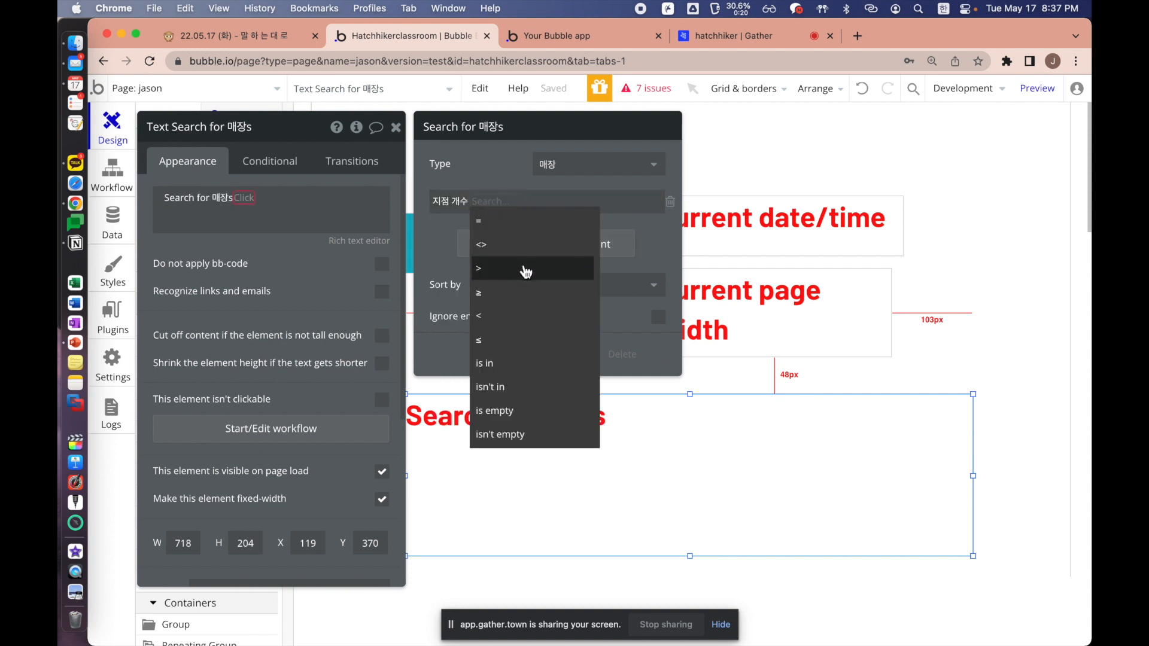
pyautogui.click(523, 268)
pyautogui.click(495, 202)
pyautogui.write('5')
pyautogui.click(488, 181)
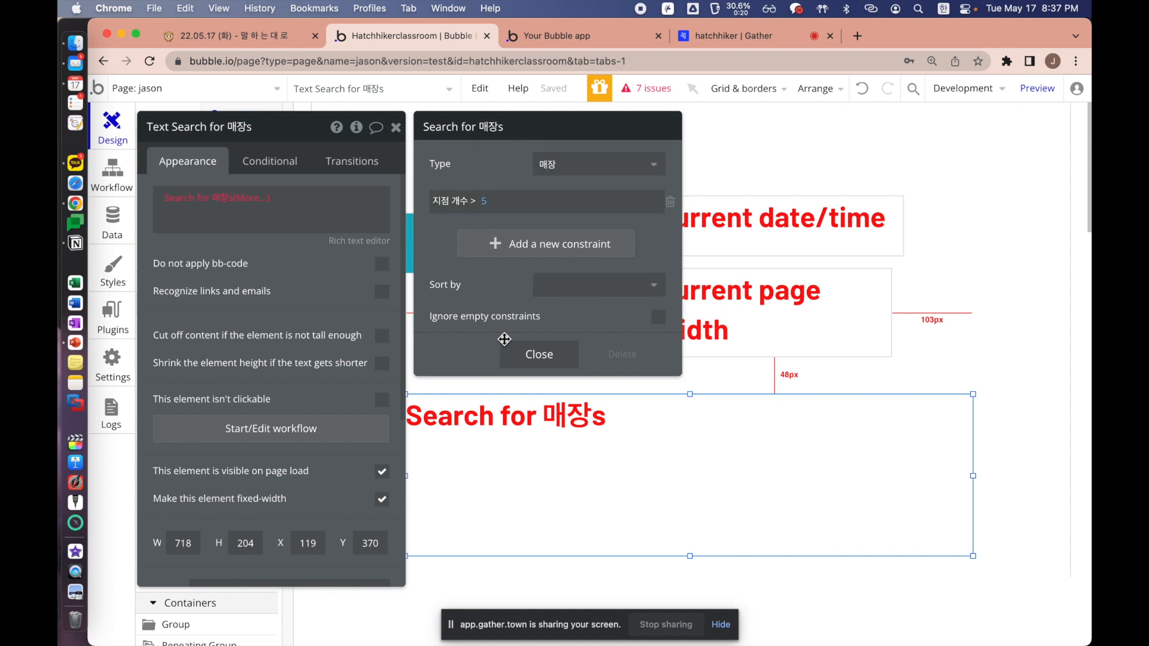
pyautogui.click(538, 354)
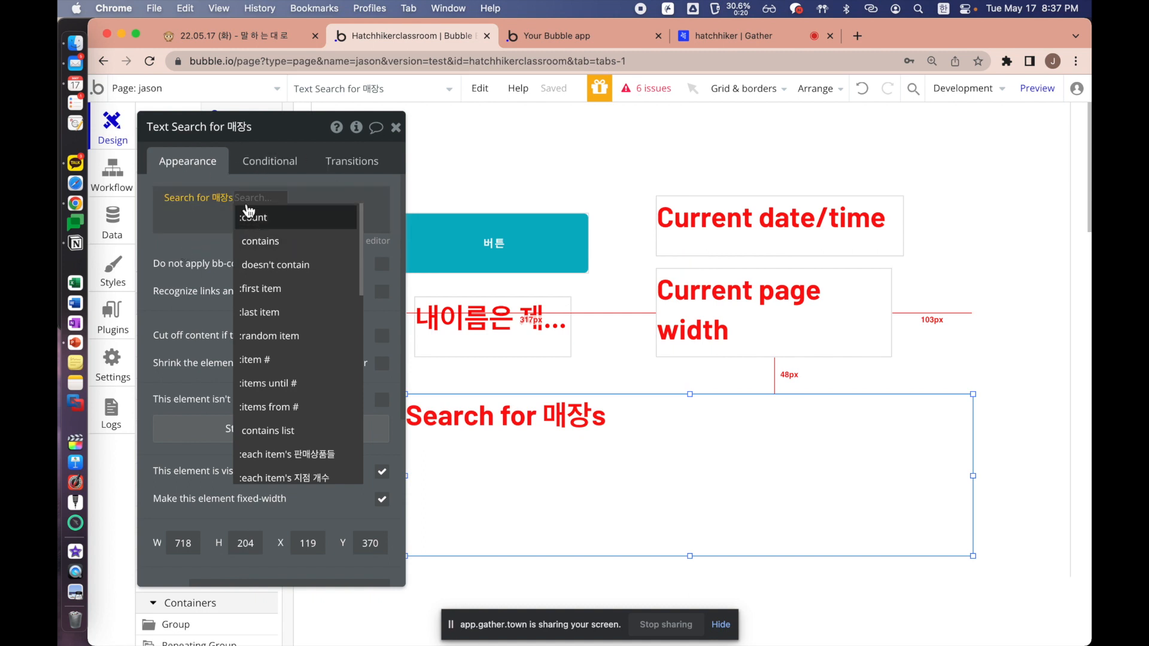
pyautogui.click(173, 253)
pyautogui.moveTo(206, 252); pyautogui.dragTo(263, 258)
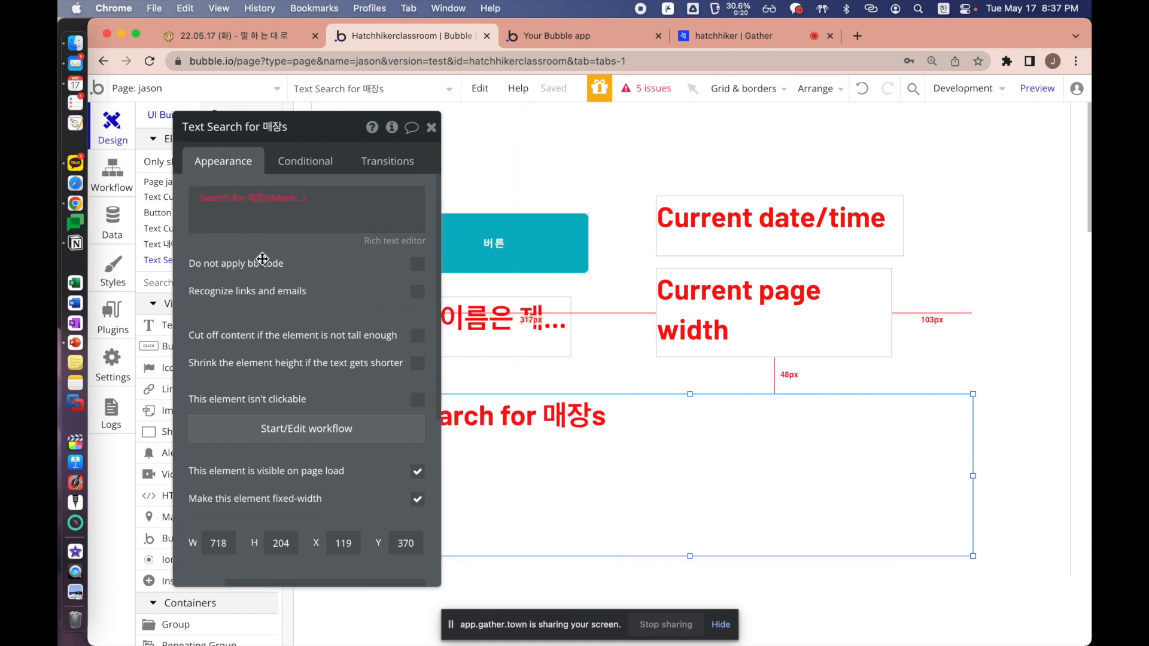
# Preview the jason page and check how its text elements render, including the area of the 매장 search text
pyautogui.click(1036, 90)
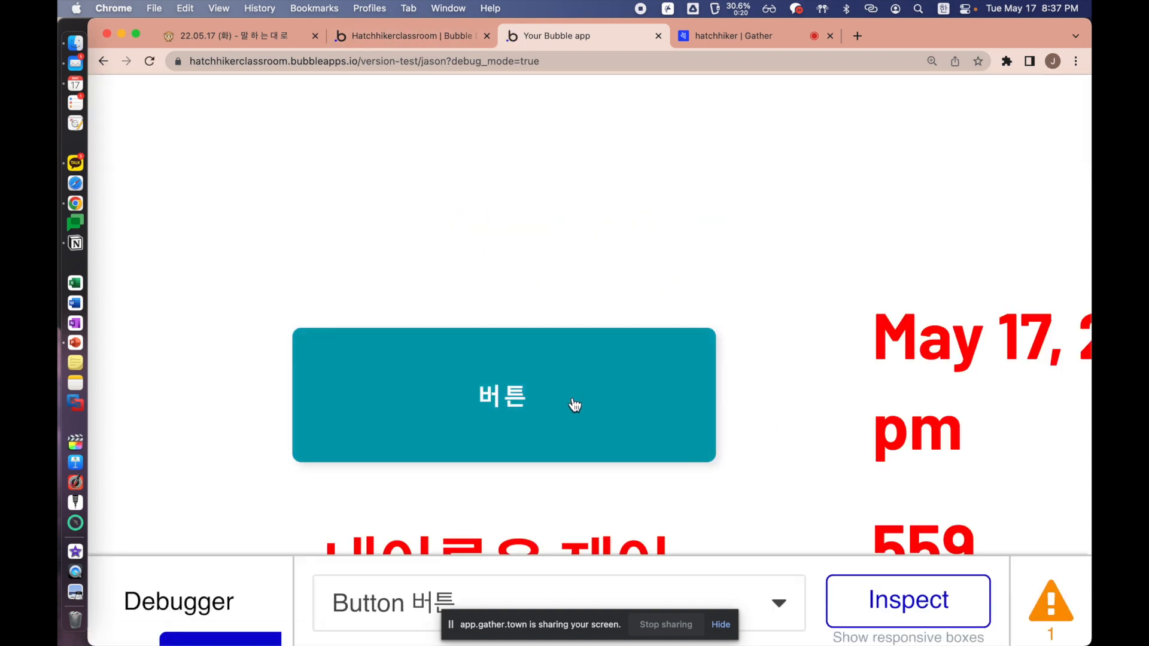
pyautogui.scroll(-12, 575, 404)
pyautogui.scroll(10, 574, 404)
pyautogui.hscroll(4, 574, 403)
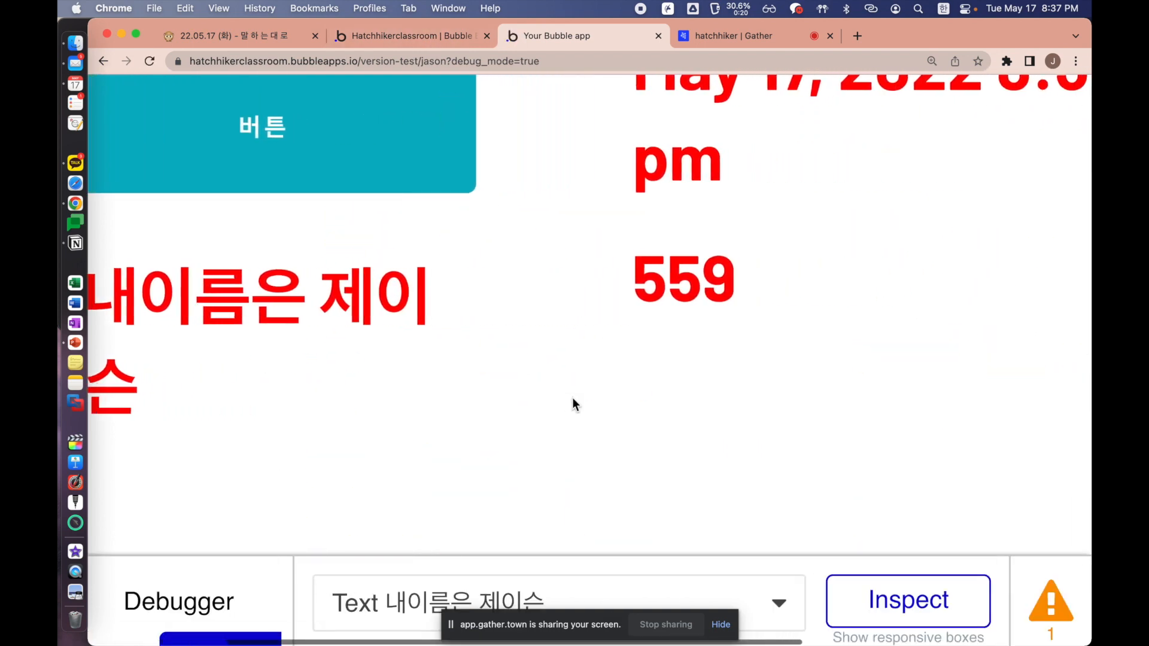
pyautogui.scroll(-4, 575, 403)
pyautogui.hscroll(-3, 572, 397)
pyautogui.scroll(5, 572, 397)
pyautogui.scroll(-1, 572, 397)
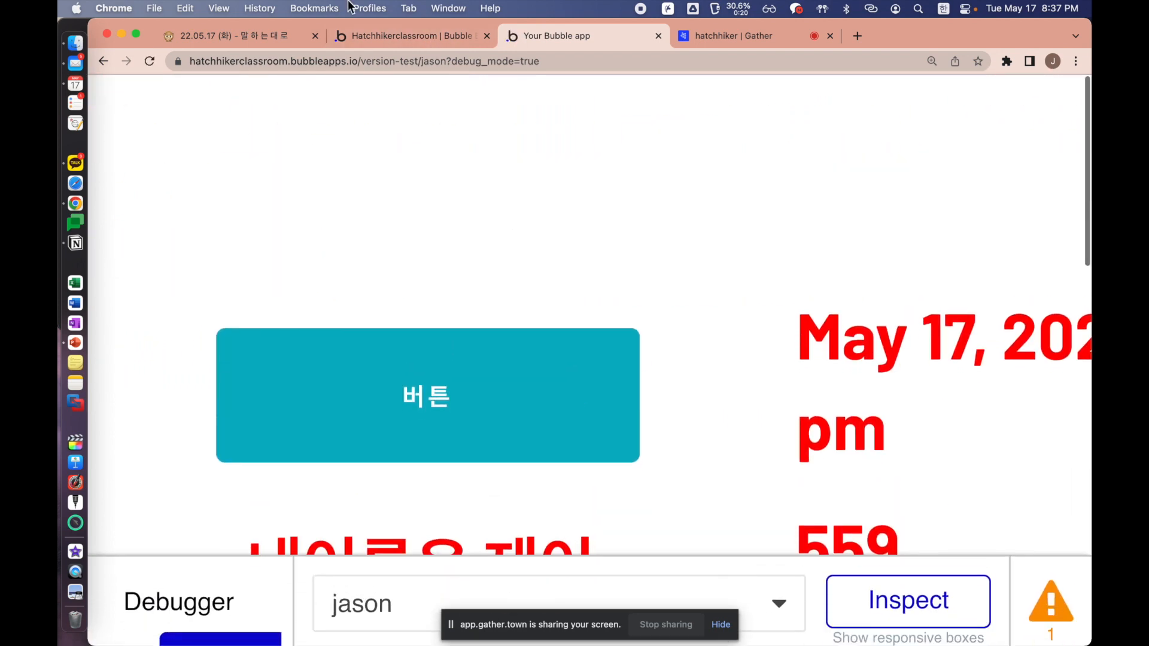
# Return to the page design and review the large text's 매장 search constraint, its evaluated data type and the operators available for it
pyautogui.click(373, 35)
pyautogui.moveTo(317, 268); pyautogui.dragTo(302, 266)
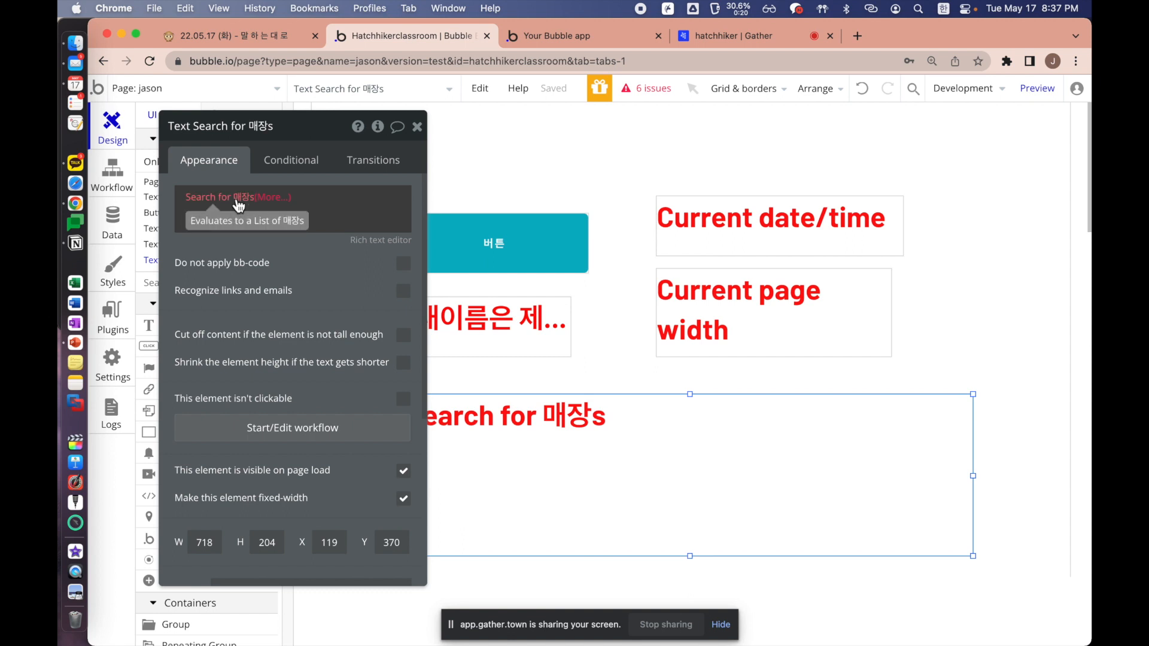
pyautogui.click(238, 201)
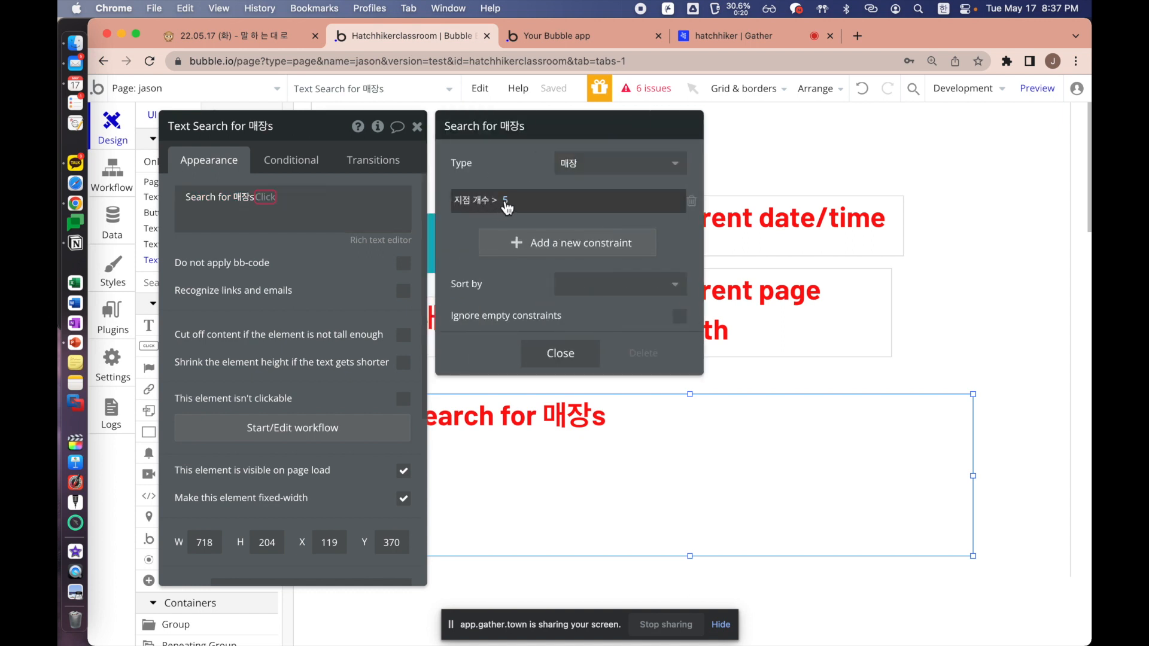
pyautogui.click(236, 234)
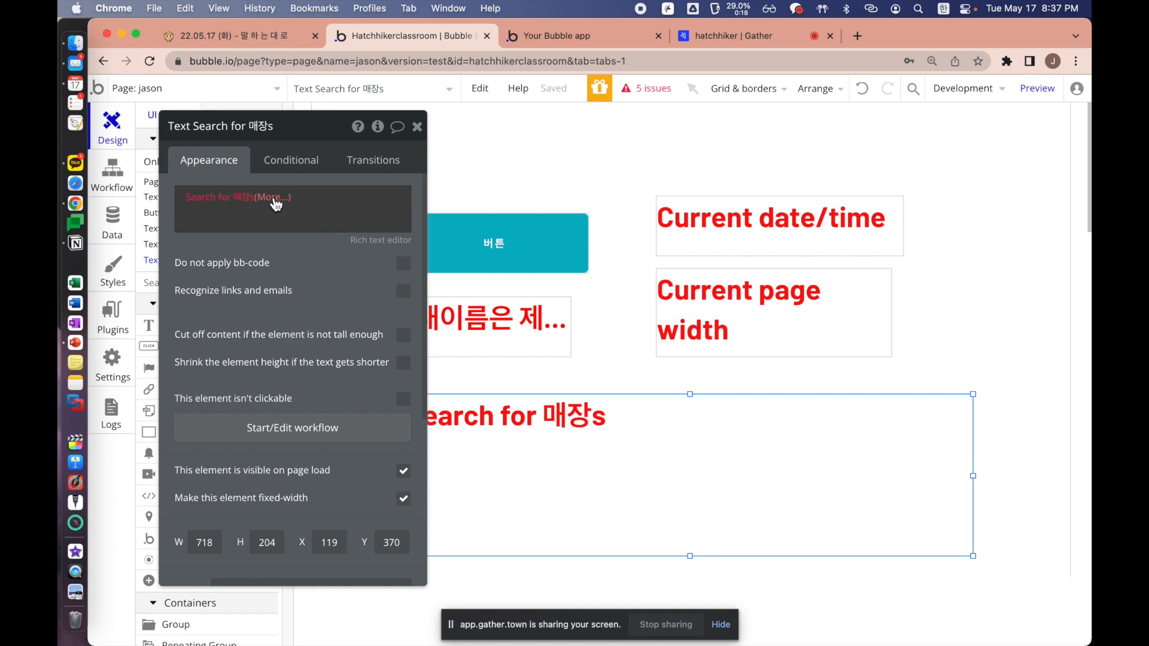
pyautogui.click(274, 196)
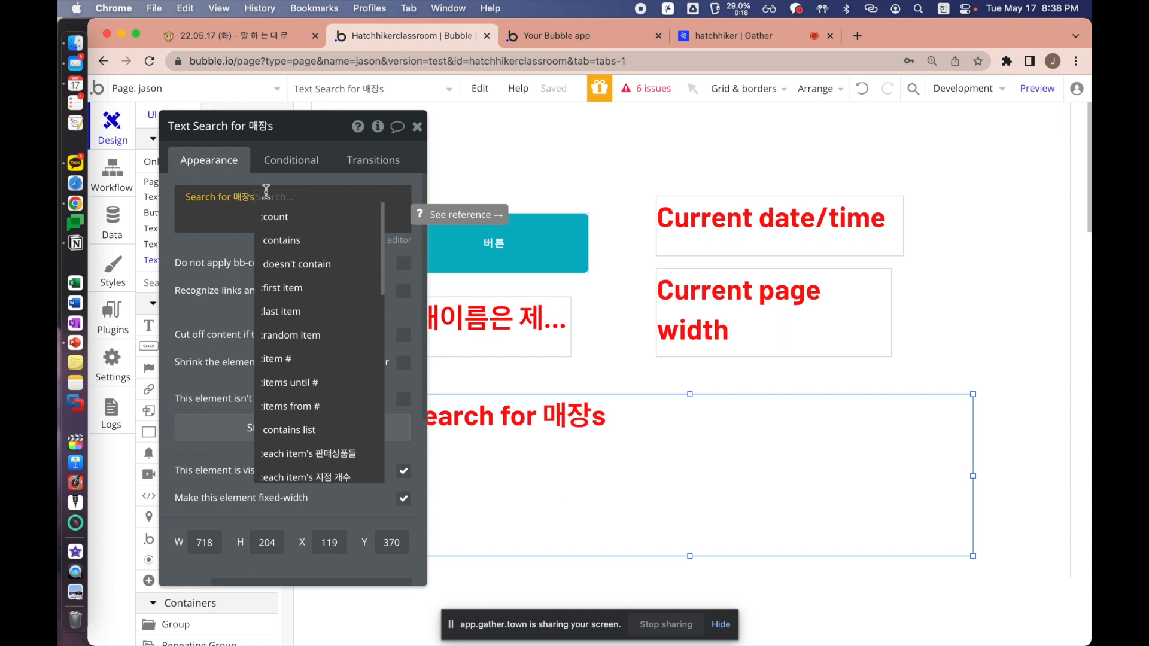
pyautogui.click(203, 243)
pyautogui.moveTo(195, 201)
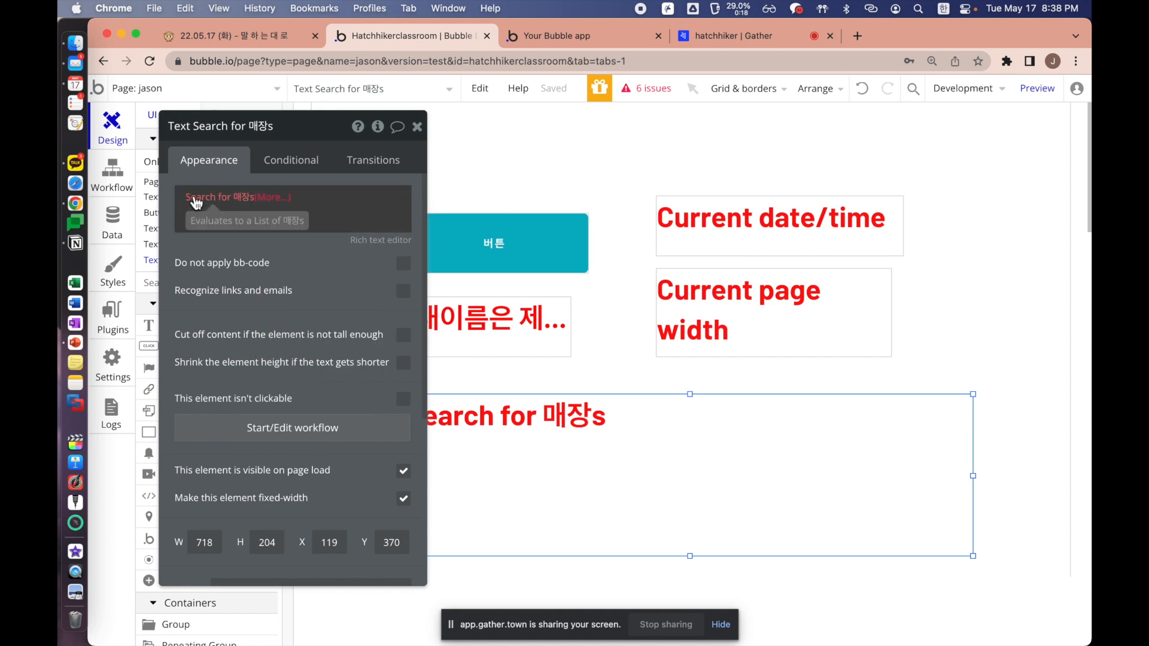
# Extend the large text's 매장 search expression with :each item's 매장명
pyautogui.click(281, 197)
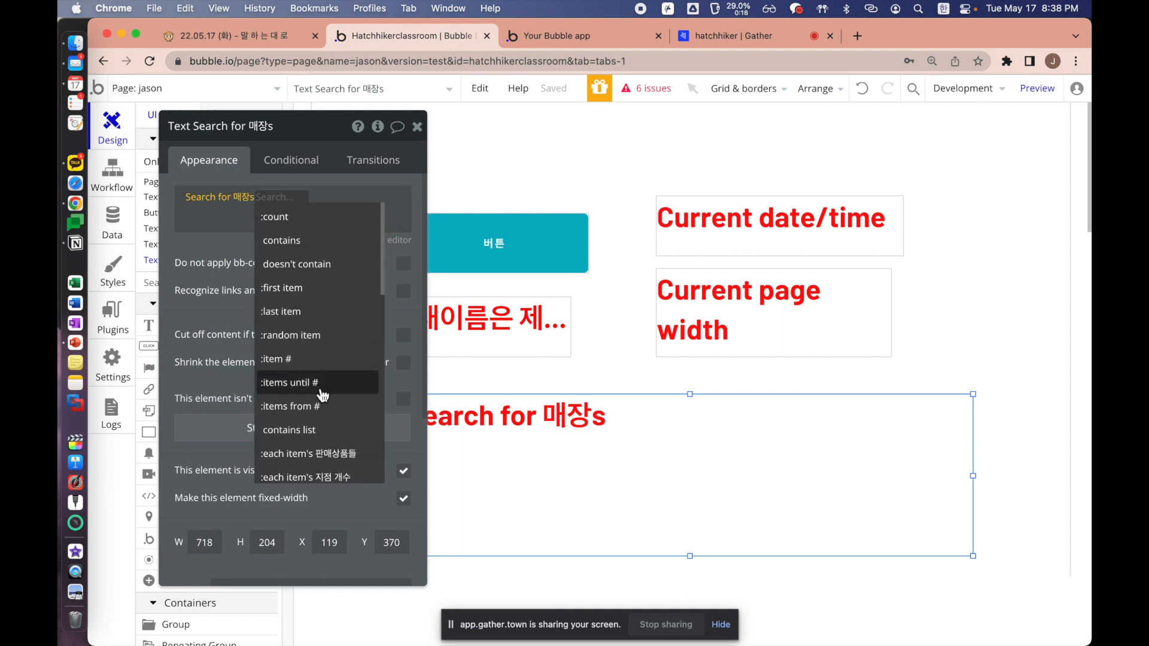
pyautogui.scroll(-2, 322, 395)
pyautogui.scroll(2, 322, 395)
pyautogui.scroll(-3, 323, 395)
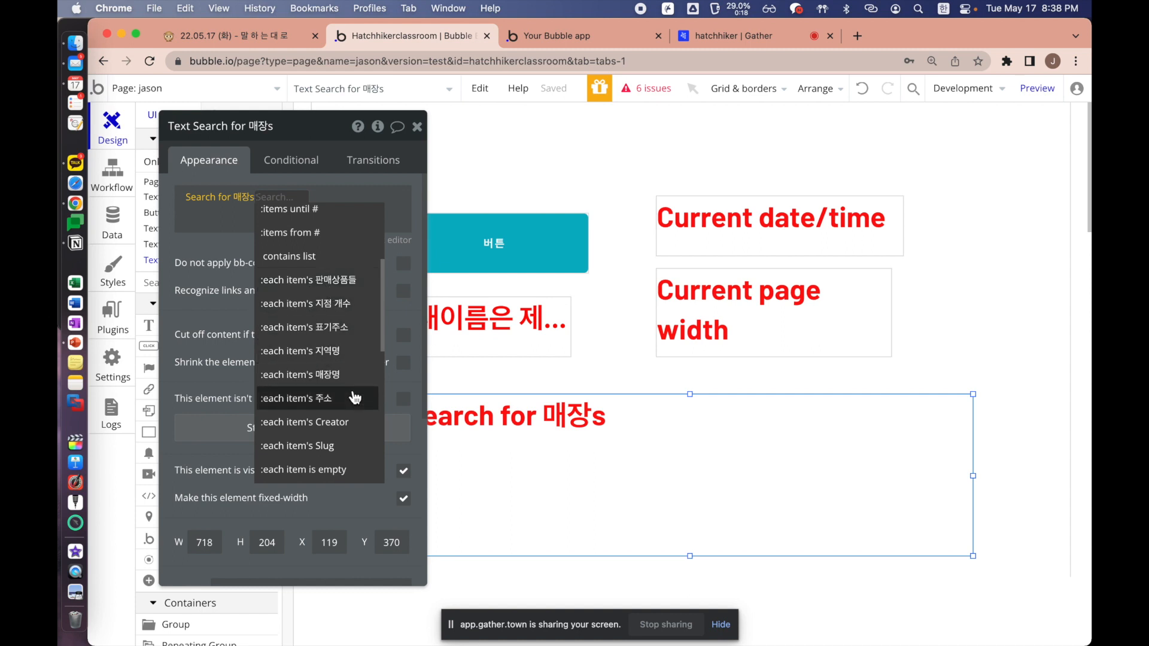
pyautogui.click(335, 375)
pyautogui.click(282, 240)
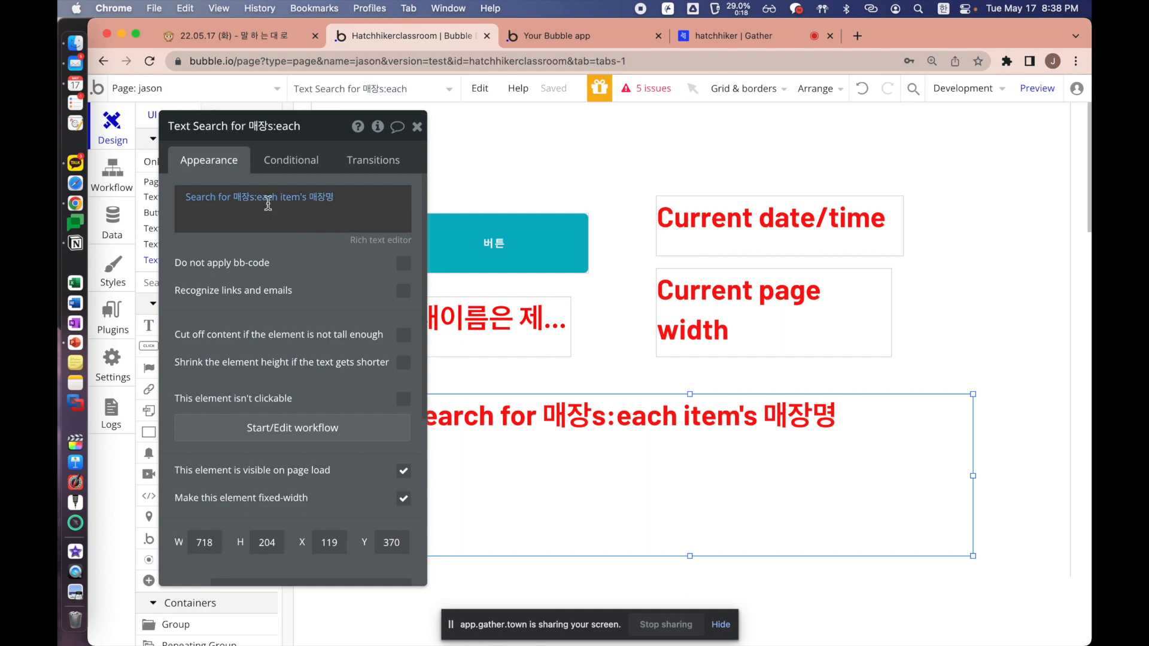
# Preview the jason page and check what the large text shows for the constrained 매장명 search
pyautogui.click(1037, 88)
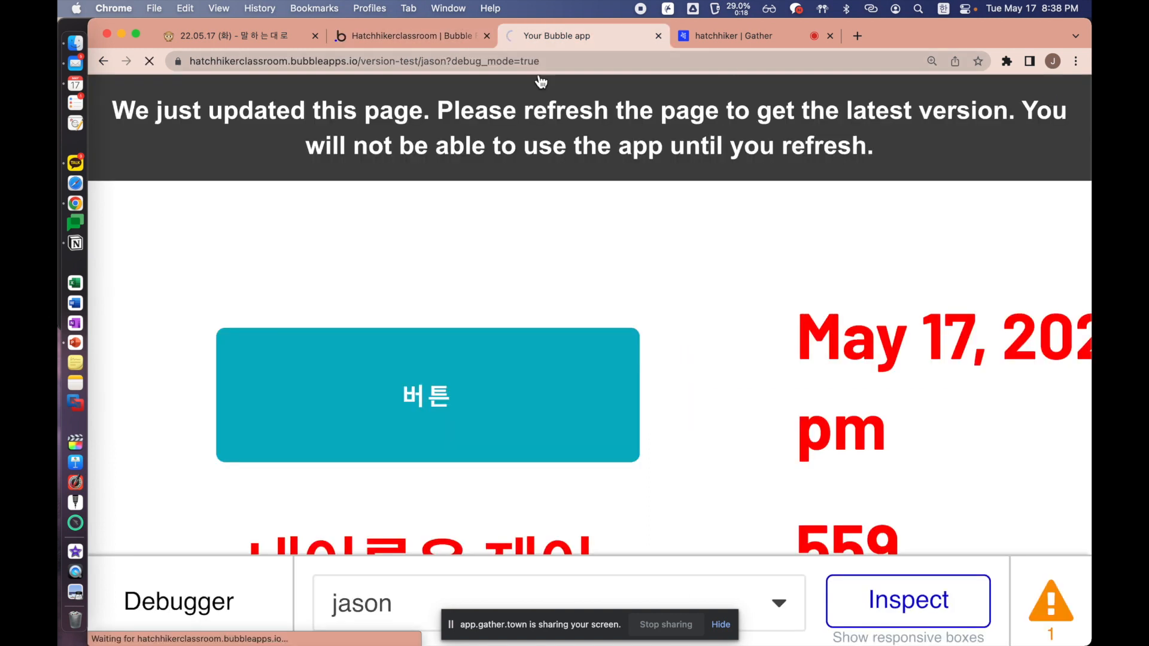
pyautogui.scroll(-5, 734, 350)
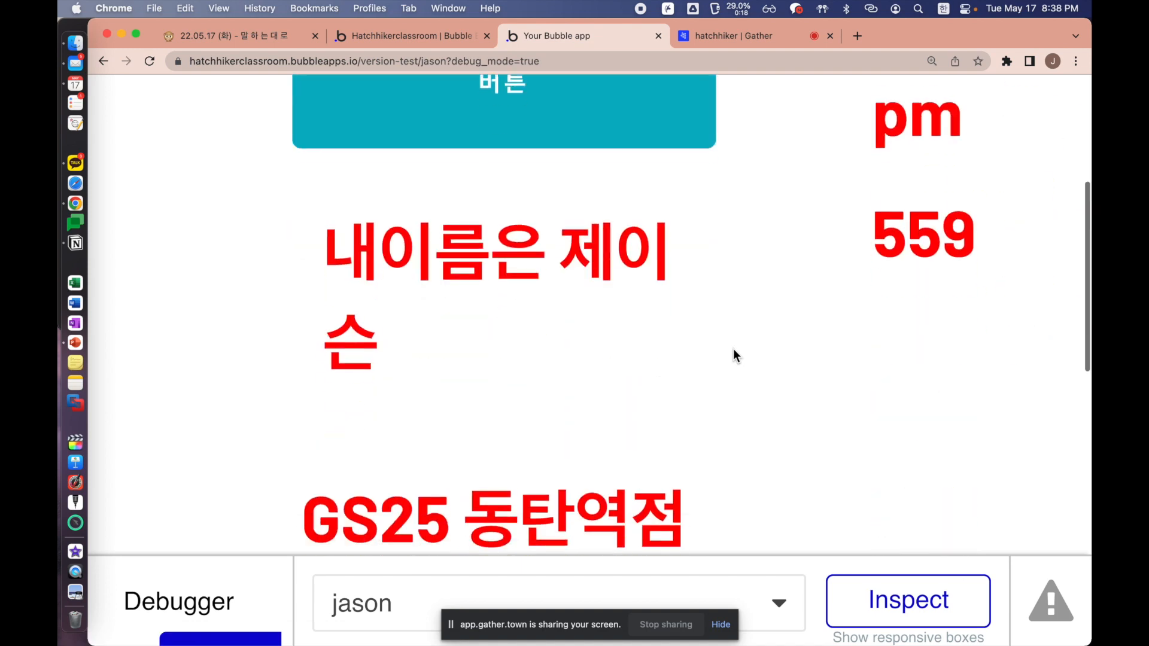
pyautogui.scroll(-6, 733, 350)
pyautogui.scroll(3, 734, 350)
pyautogui.moveTo(306, 323); pyautogui.dragTo(701, 321)
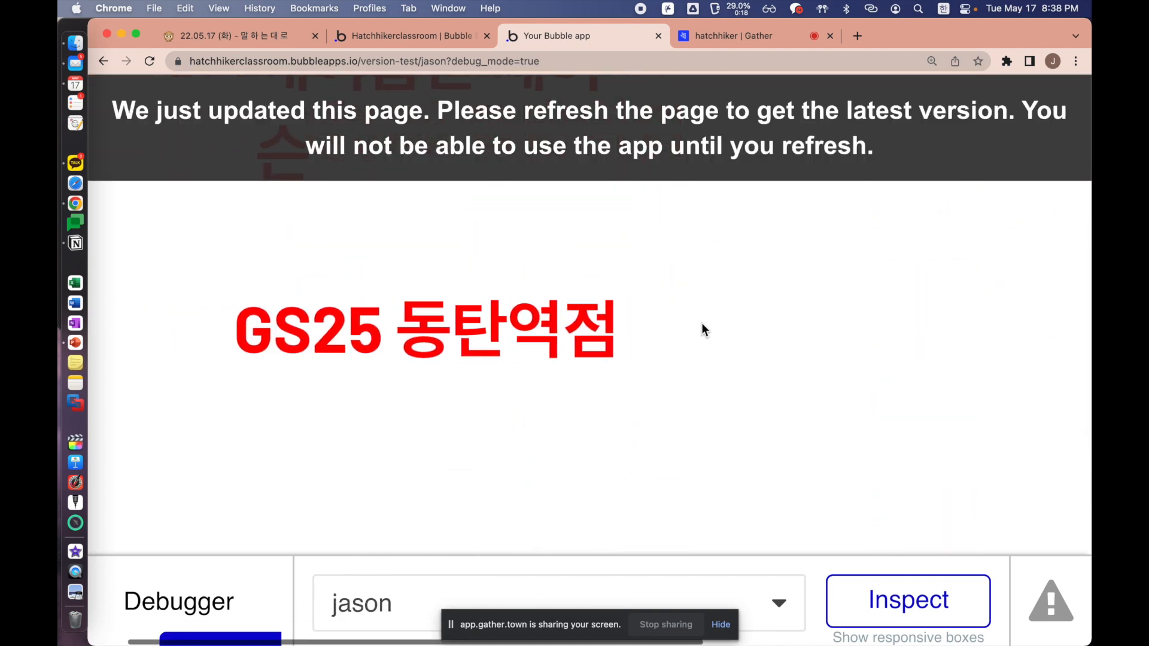
# Return to the page design, delete the 지점 개수 > 5 constraint from the 매장 search and close the search settings
pyautogui.click(402, 35)
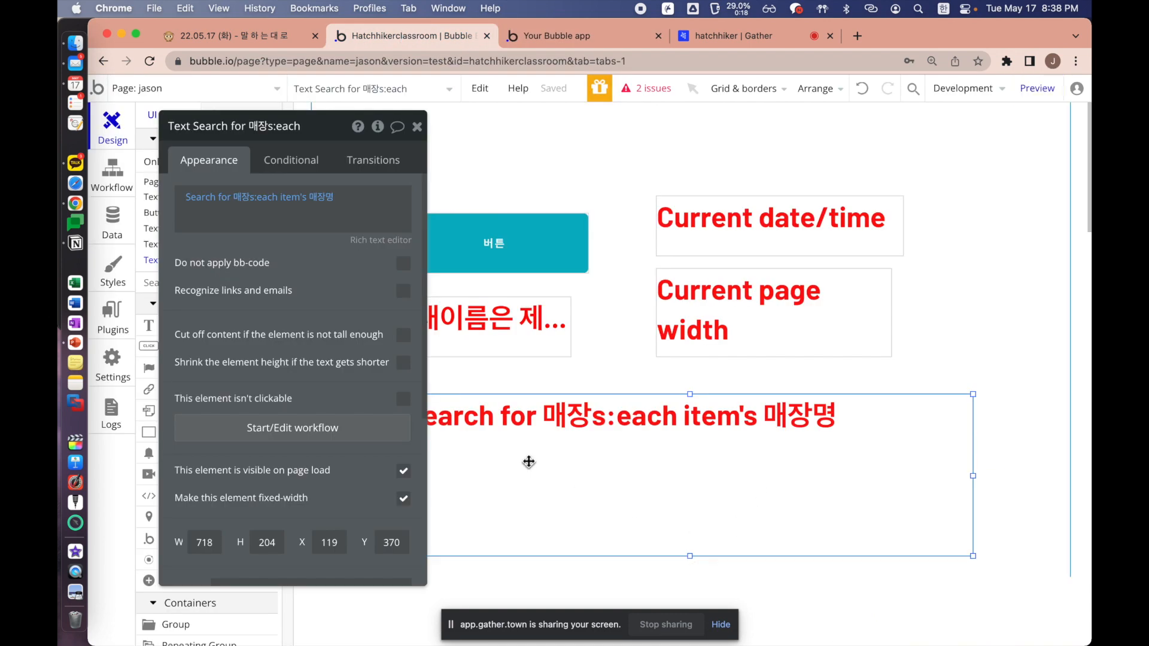
pyautogui.click(207, 197)
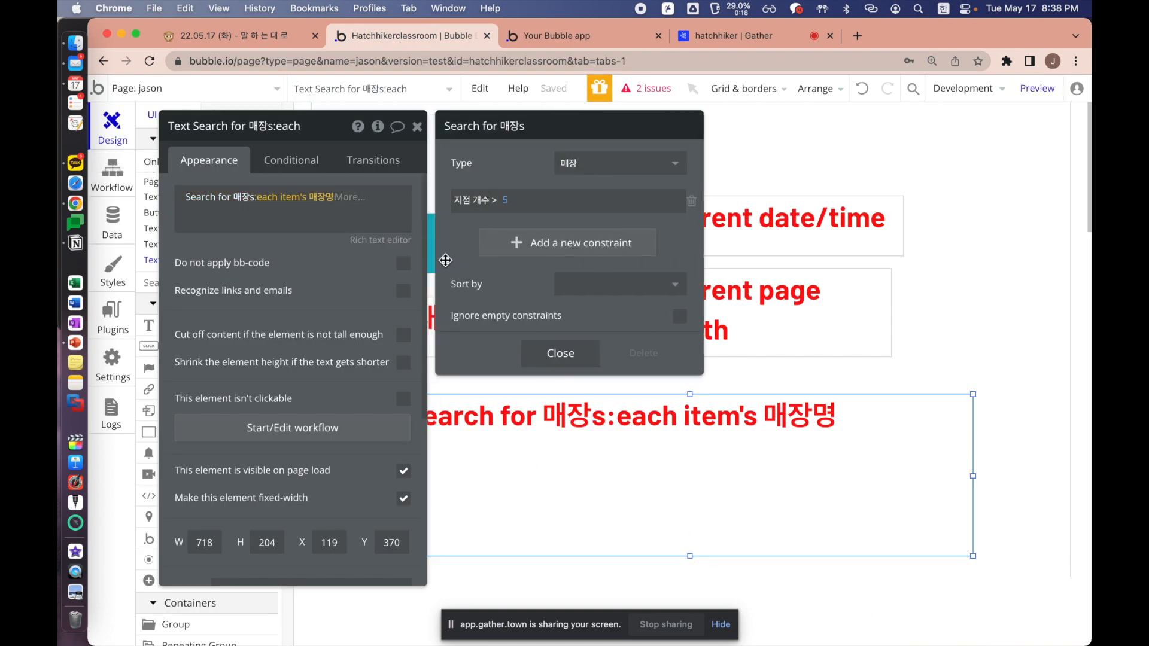
pyautogui.click(267, 250)
pyautogui.click(219, 201)
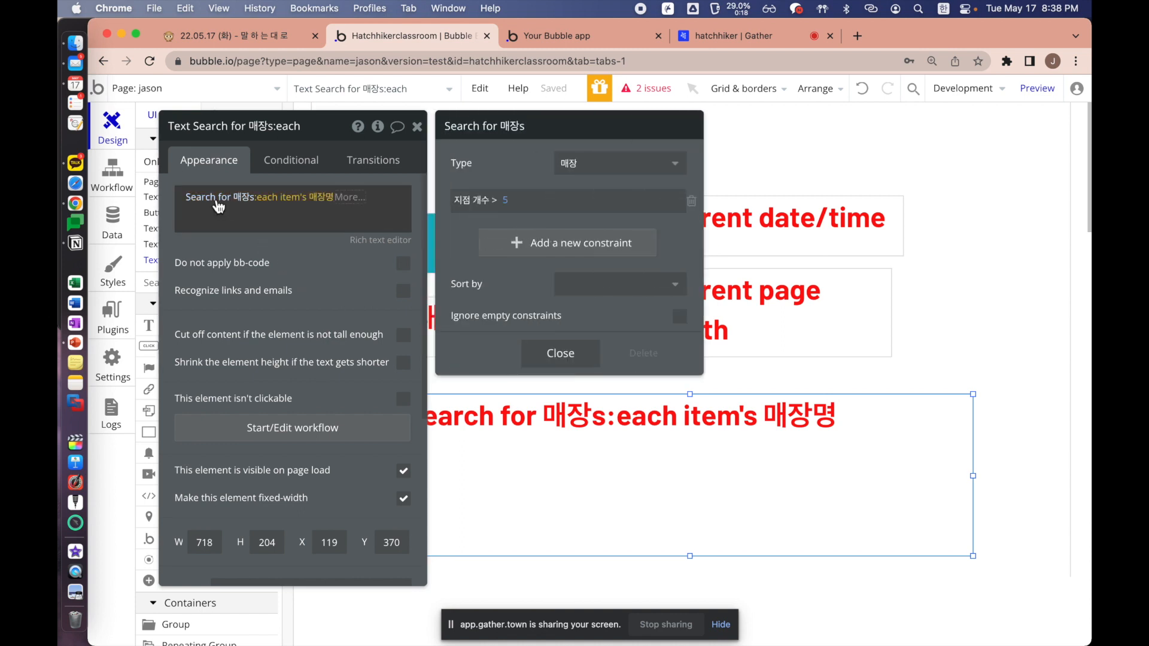
pyautogui.click(691, 202)
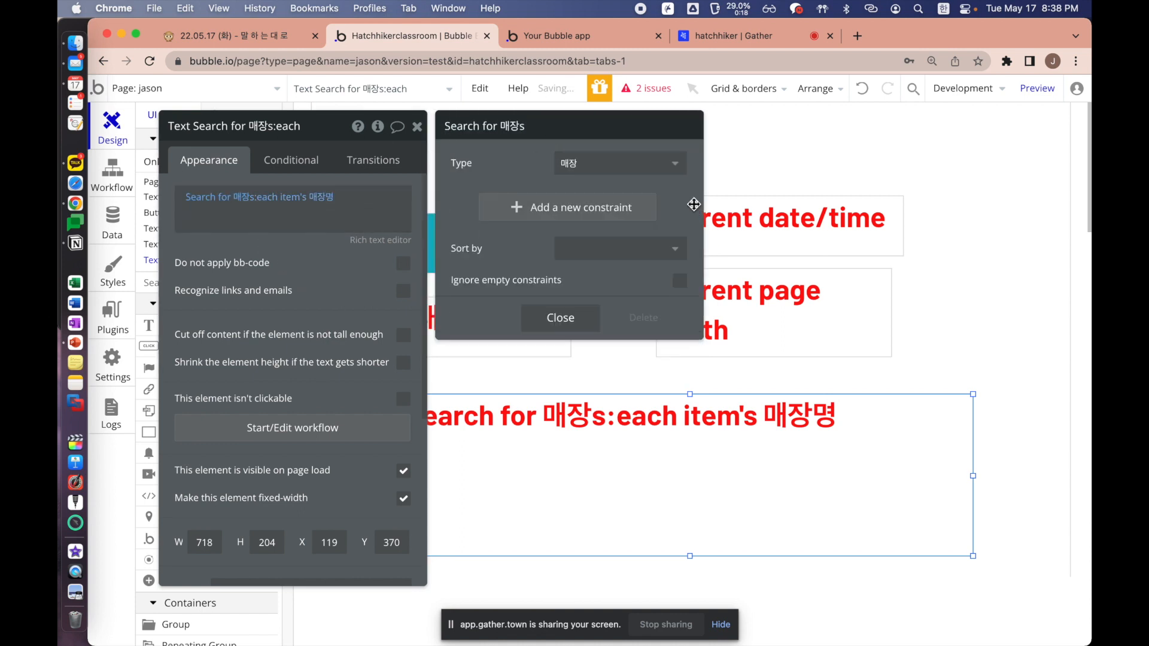
pyautogui.click(557, 317)
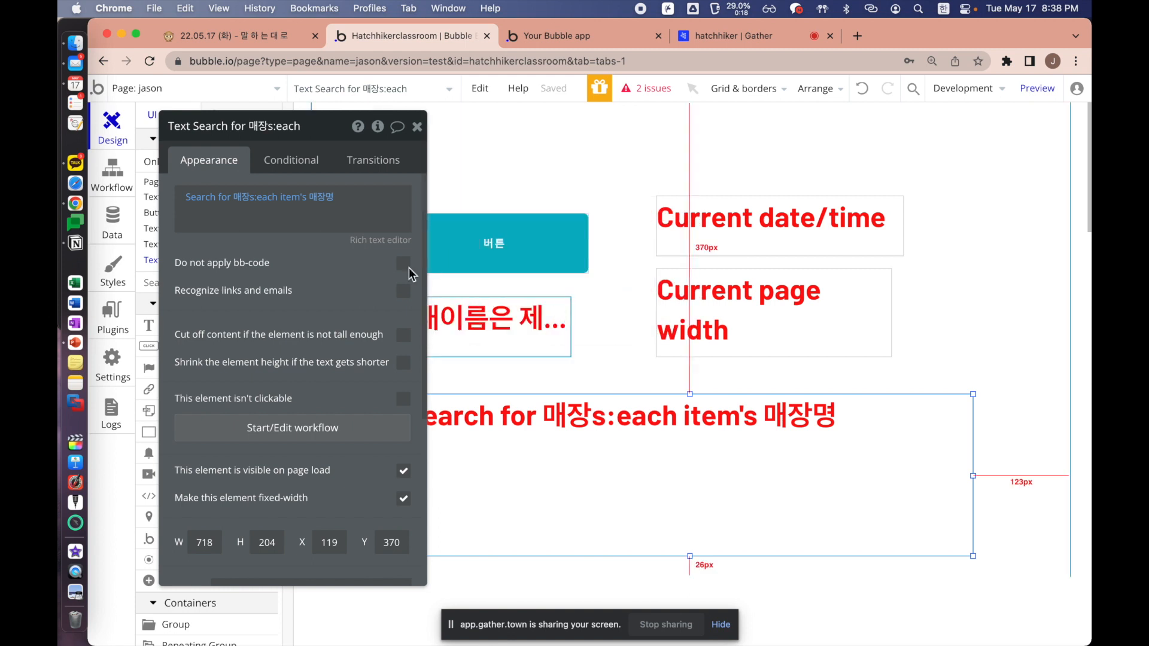
# Refresh the jason page preview and examine the large text's 매장명 output with the search constraint removed
pyautogui.click(566, 35)
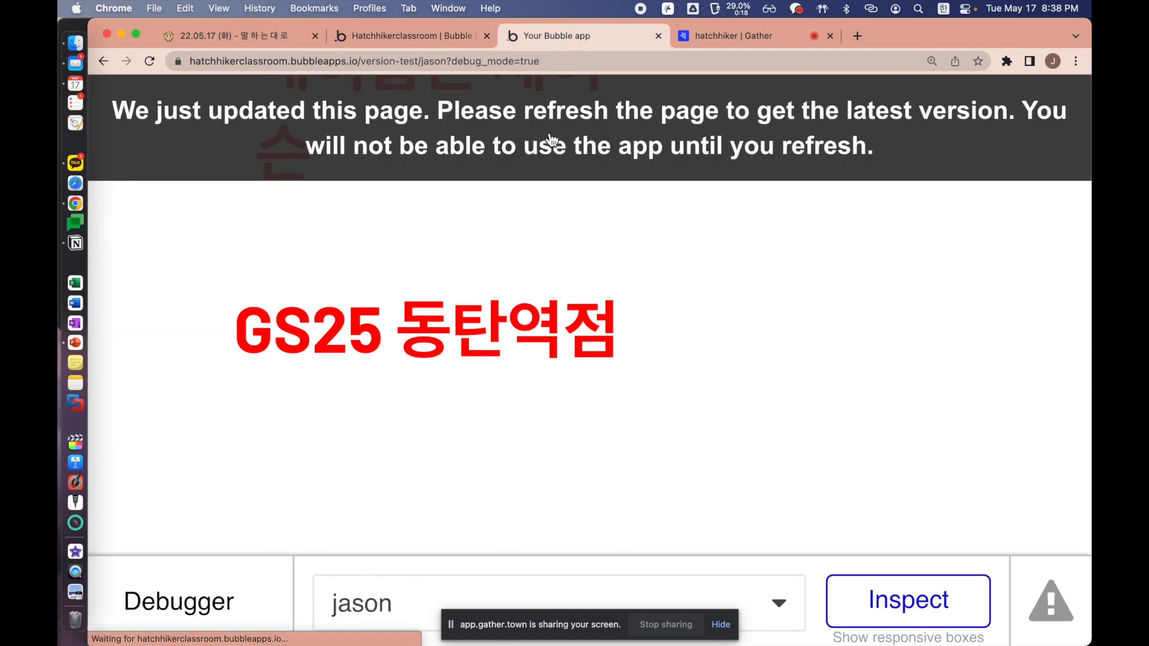
pyautogui.scroll(-12, 715, 289)
pyautogui.scroll(2, 714, 290)
pyautogui.click(715, 290)
pyautogui.hscroll(3, 714, 290)
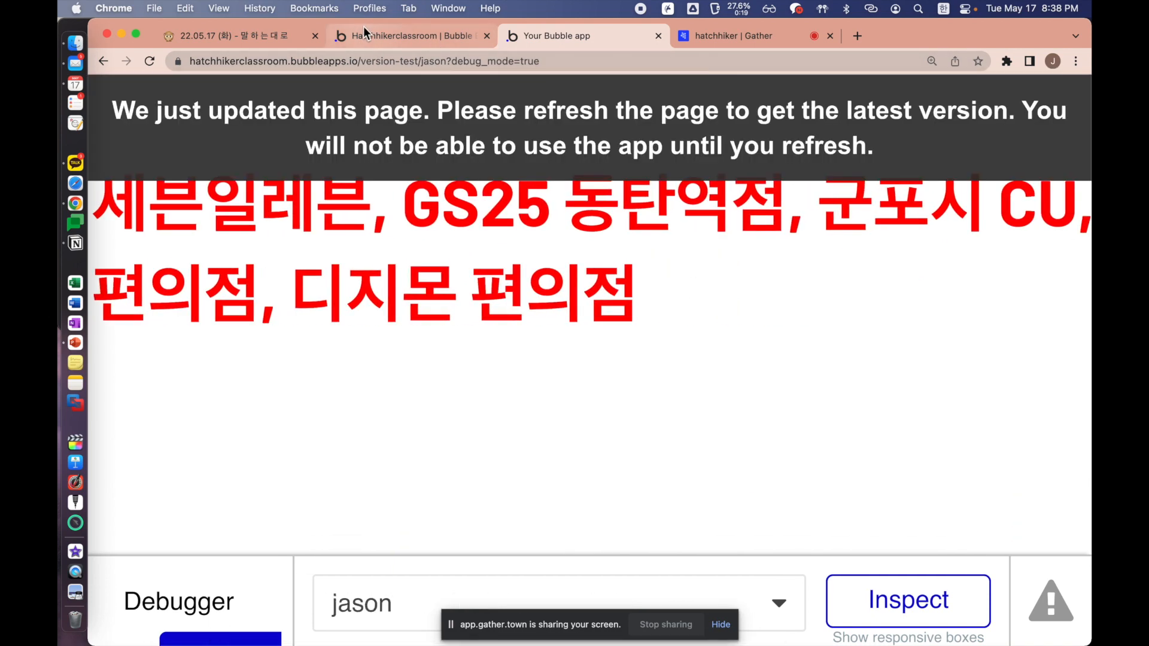
pyautogui.scroll(3, 396, 256)
pyautogui.hscroll(-3, 396, 255)
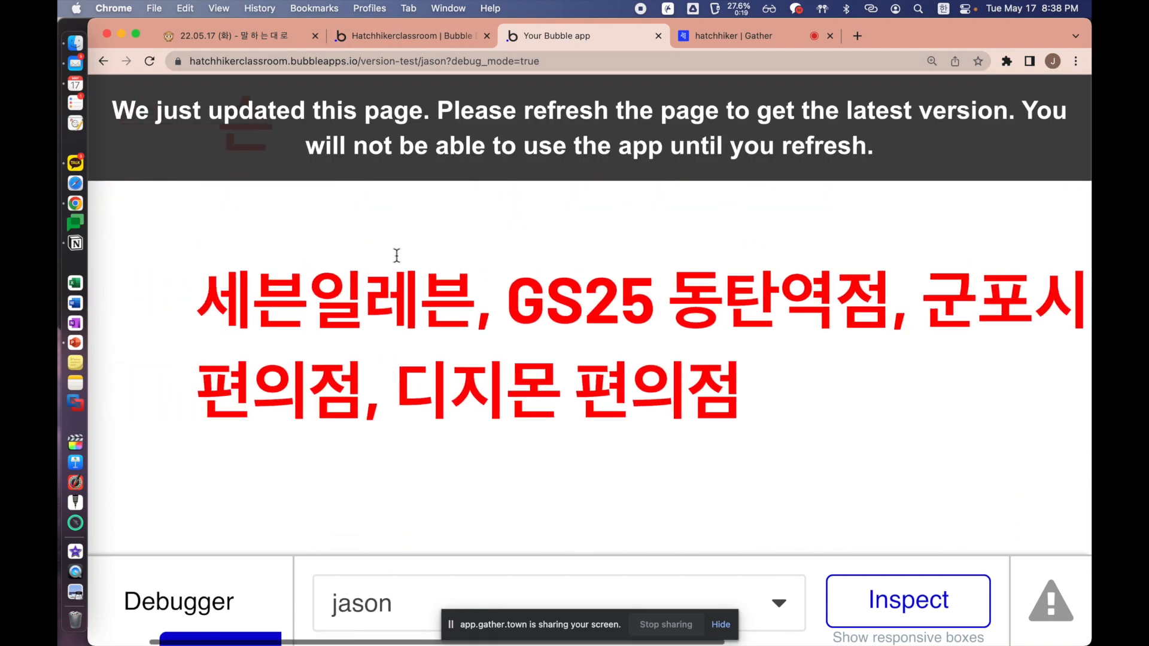
pyautogui.hscroll(3, 365, 238)
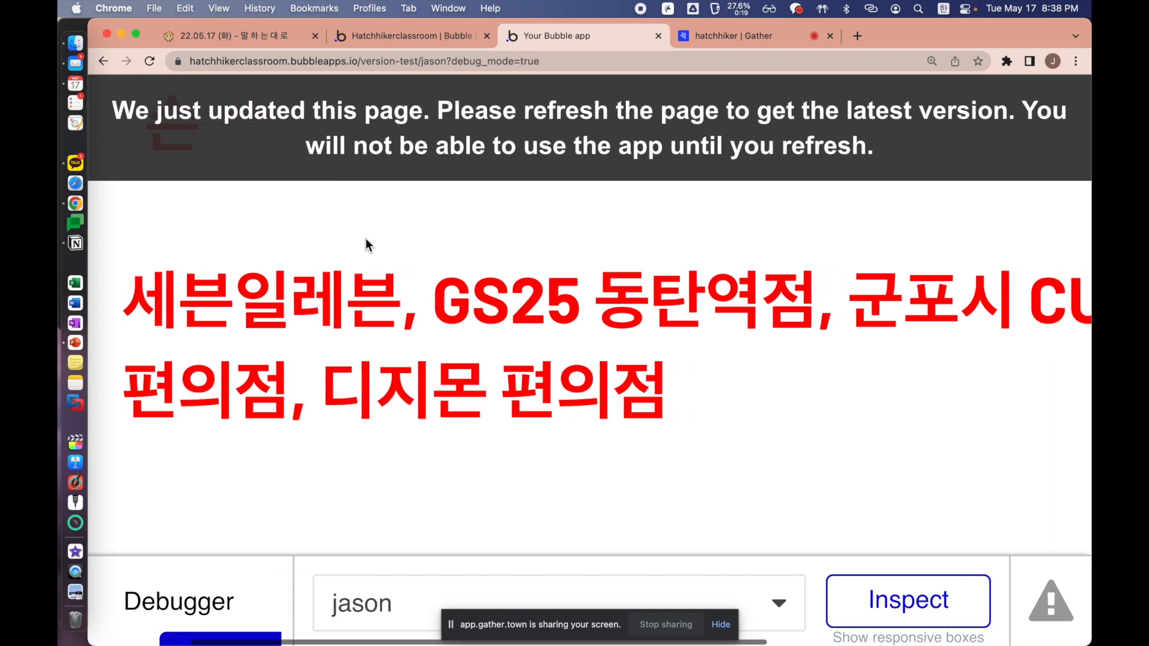
pyautogui.press('super+r')
# Go back to the page design, open the groomi page and look through its elements
pyautogui.click(404, 35)
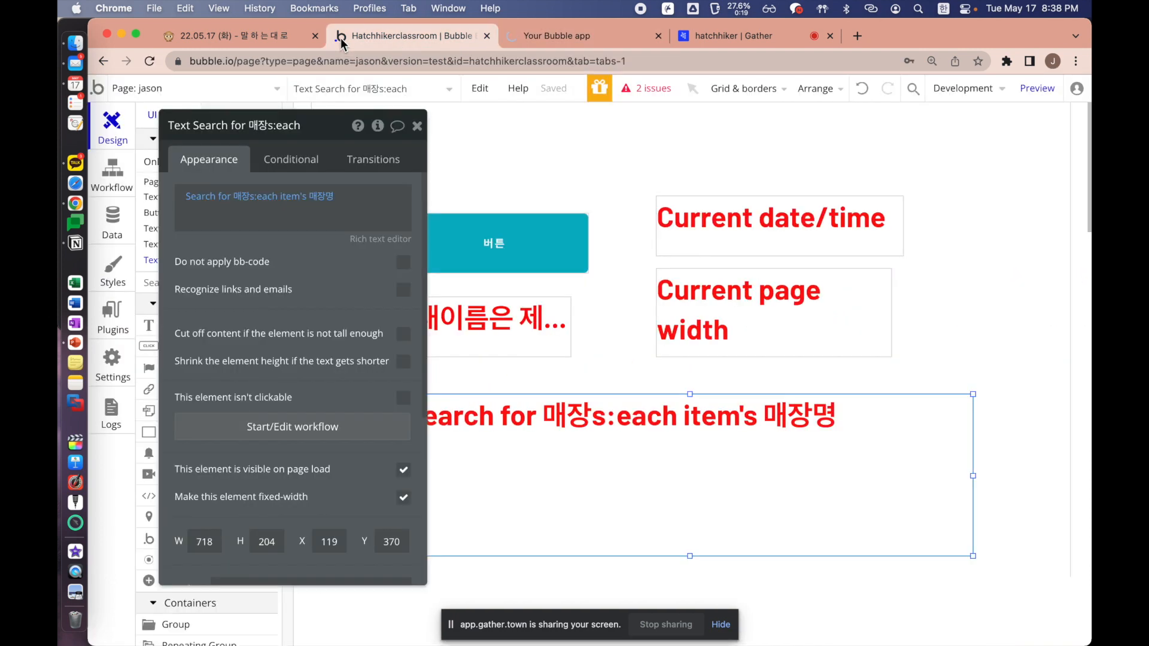
pyautogui.click(167, 90)
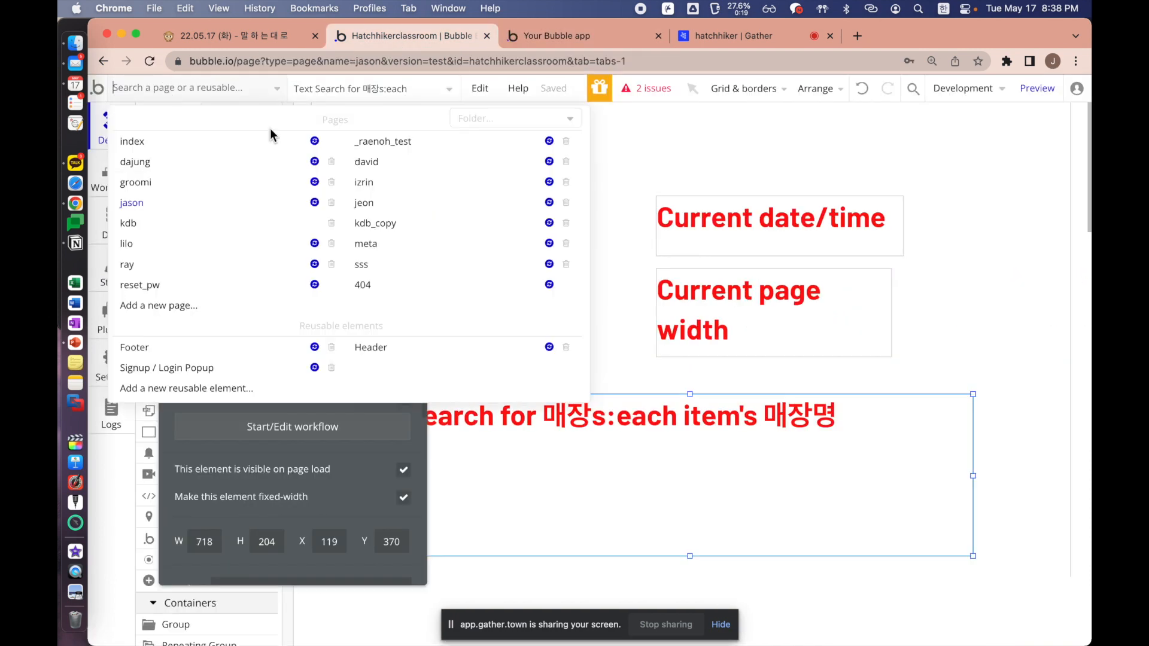
pyautogui.click(222, 186)
pyautogui.scroll(-5, 633, 326)
pyautogui.scroll(5, 635, 326)
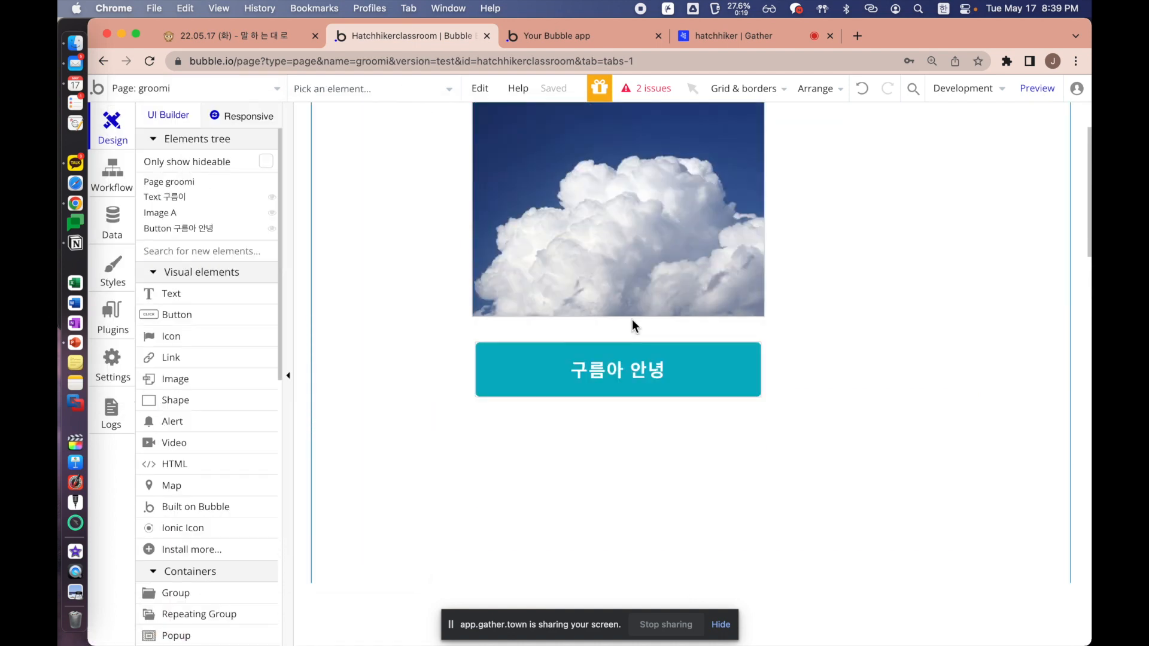
# Open the meta page and inspect the search settings and evaluated data type of its 매장 search text
pyautogui.click(271, 91)
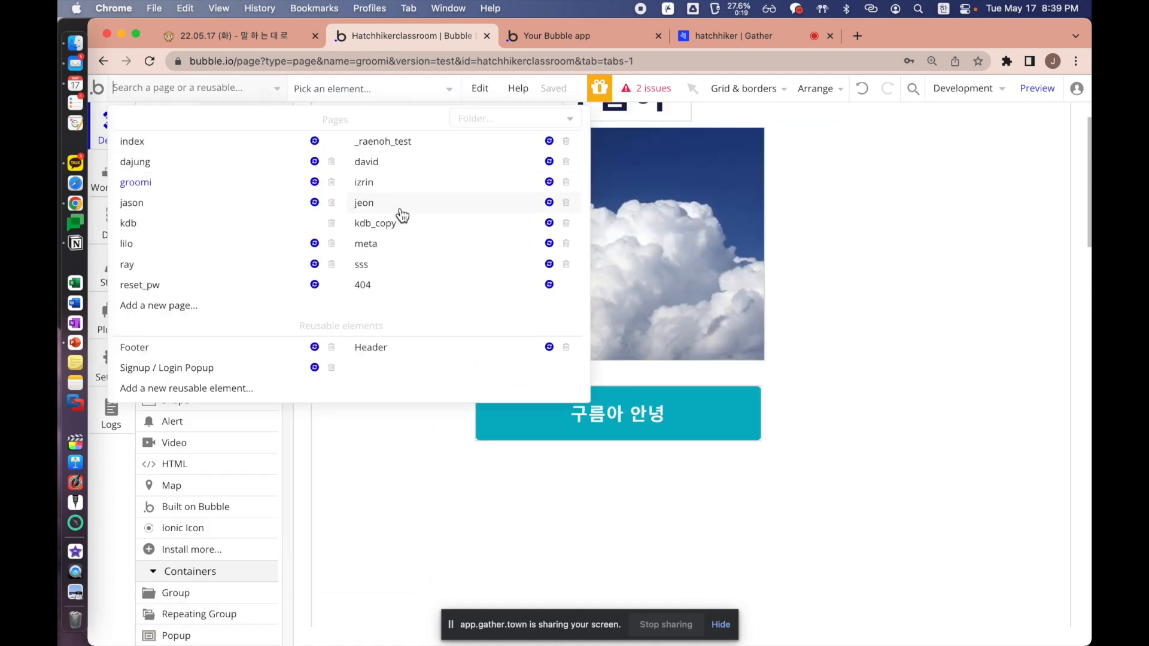
pyautogui.click(400, 243)
pyautogui.scroll(-1, 623, 400)
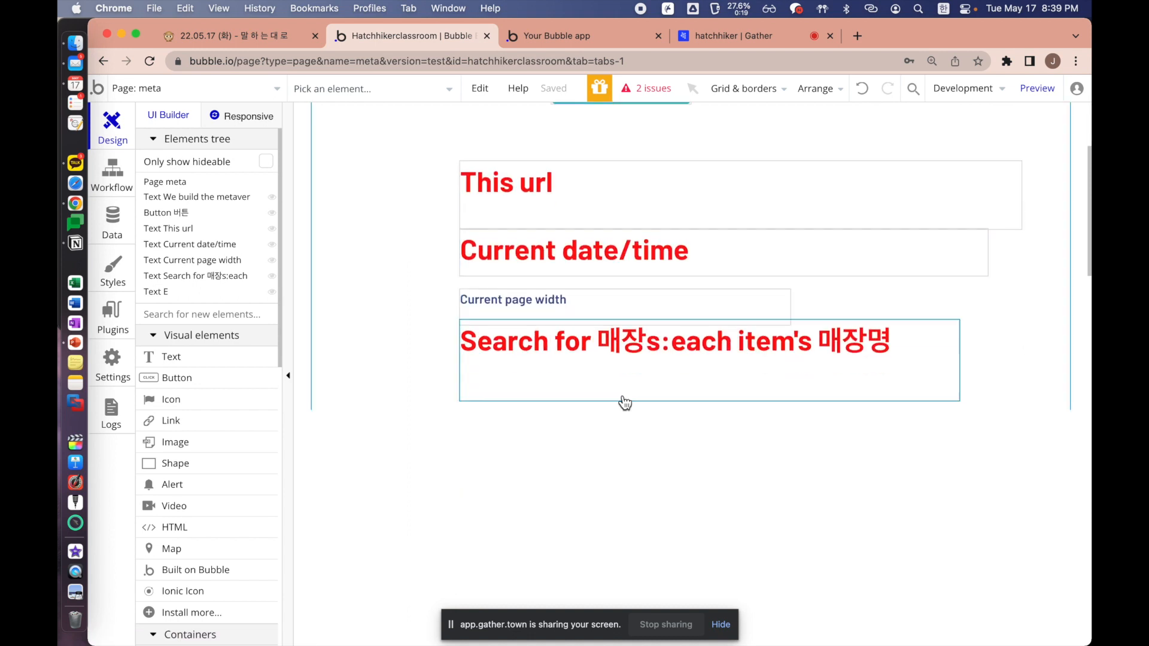
pyautogui.doubleClick(608, 362)
pyautogui.click(233, 199)
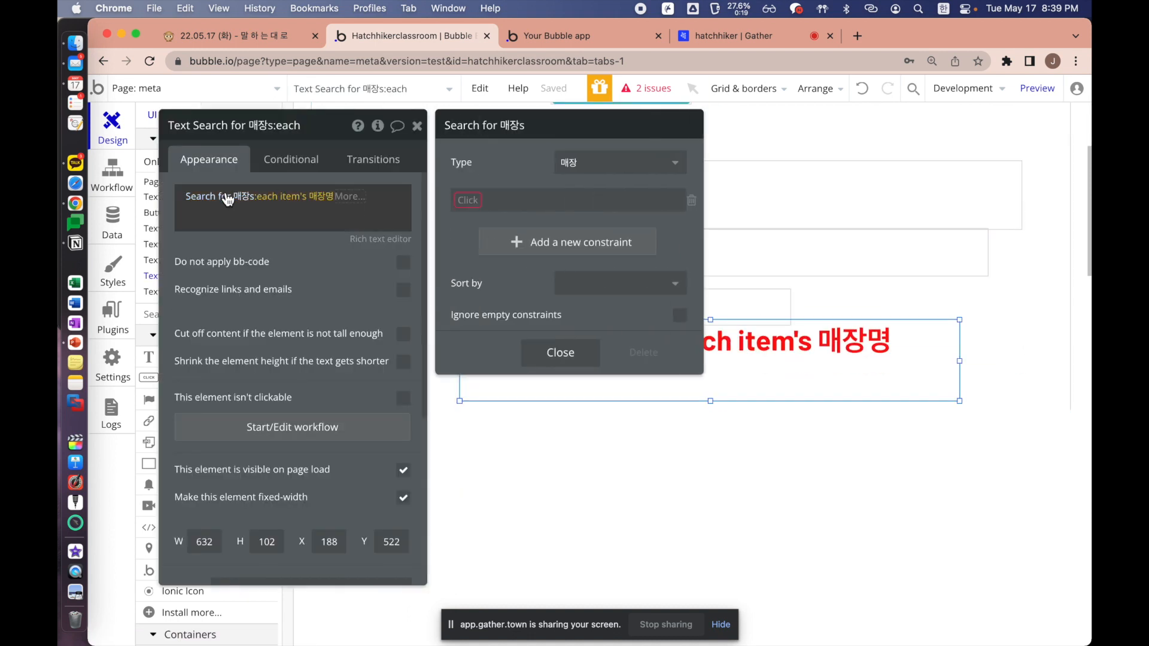
pyautogui.click(341, 233)
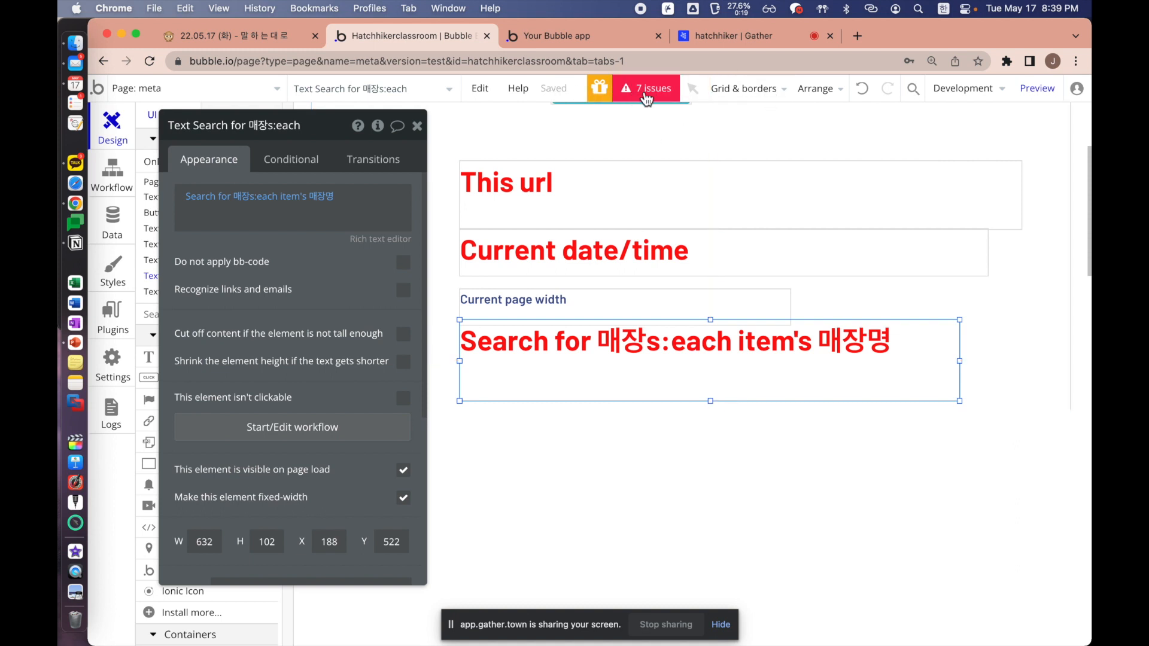
pyautogui.moveTo(247, 250); pyautogui.dragTo(281, 246)
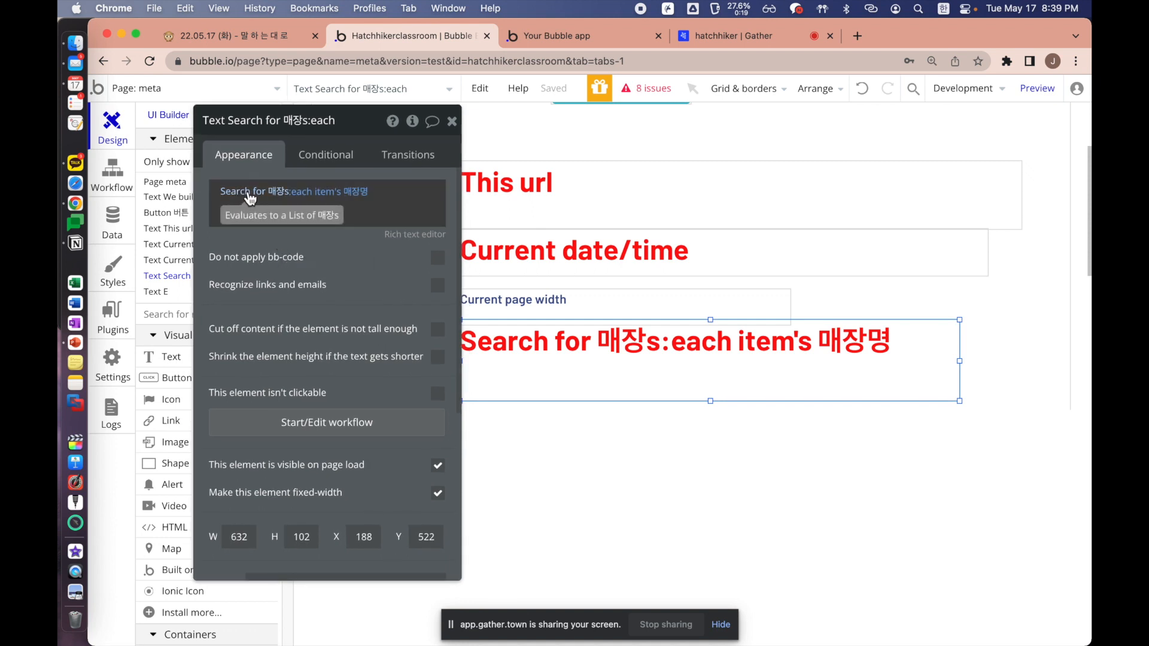
pyautogui.moveTo(310, 232); pyautogui.dragTo(278, 232)
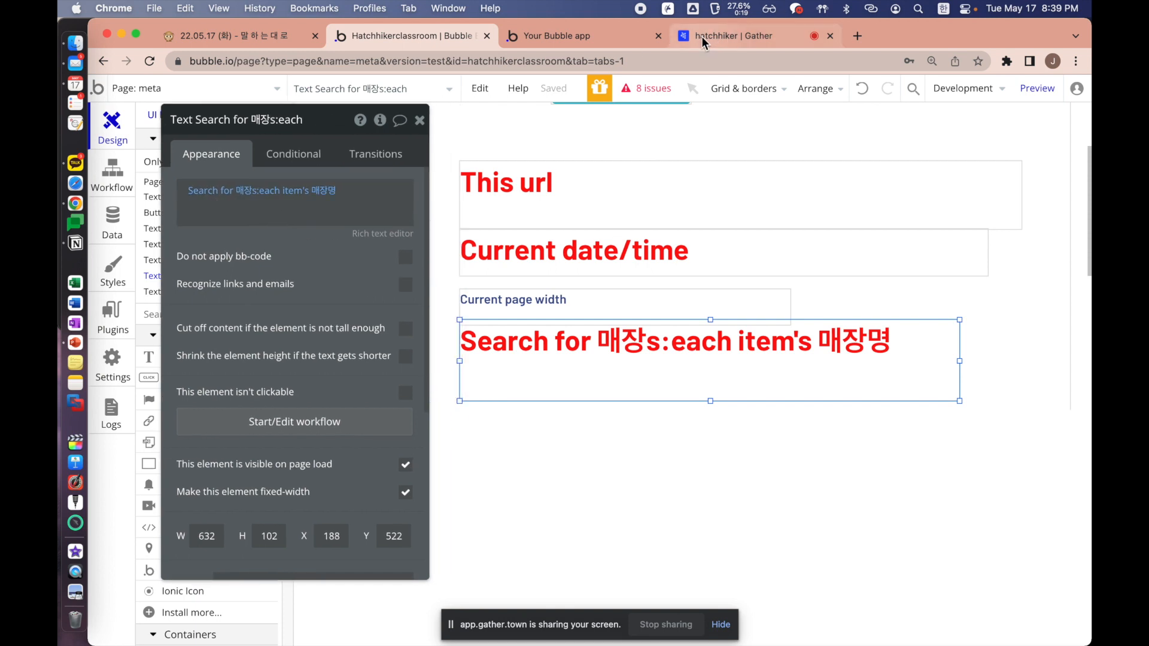
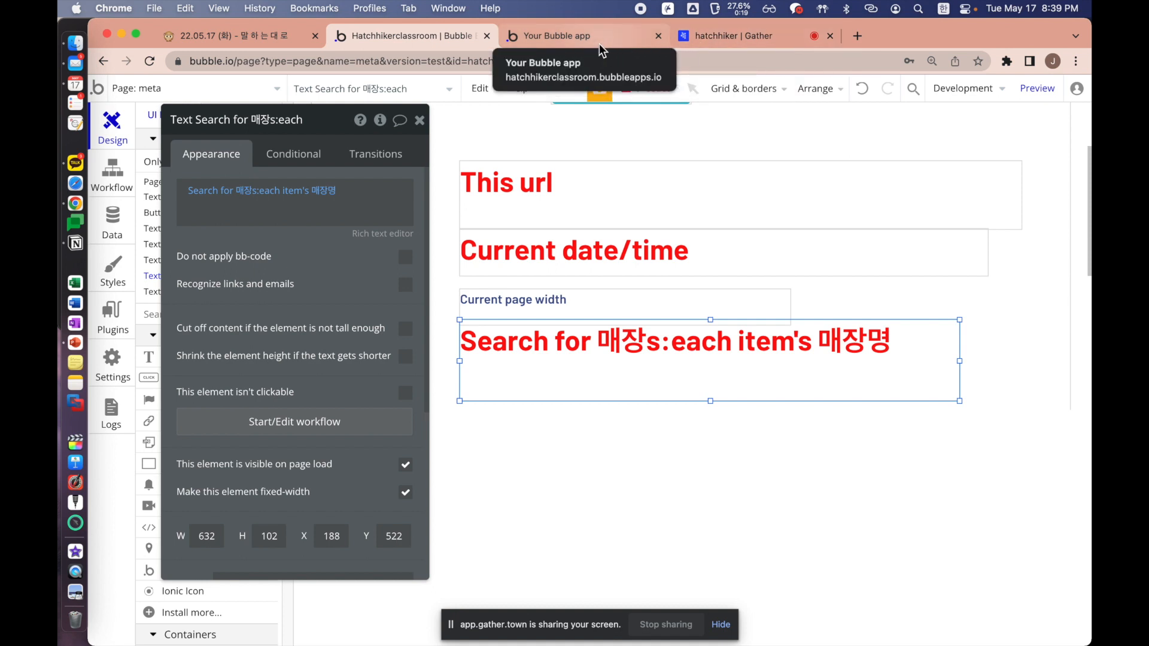
# Reload the jason page preview and check its 매장명 text again
pyautogui.click(1041, 89)
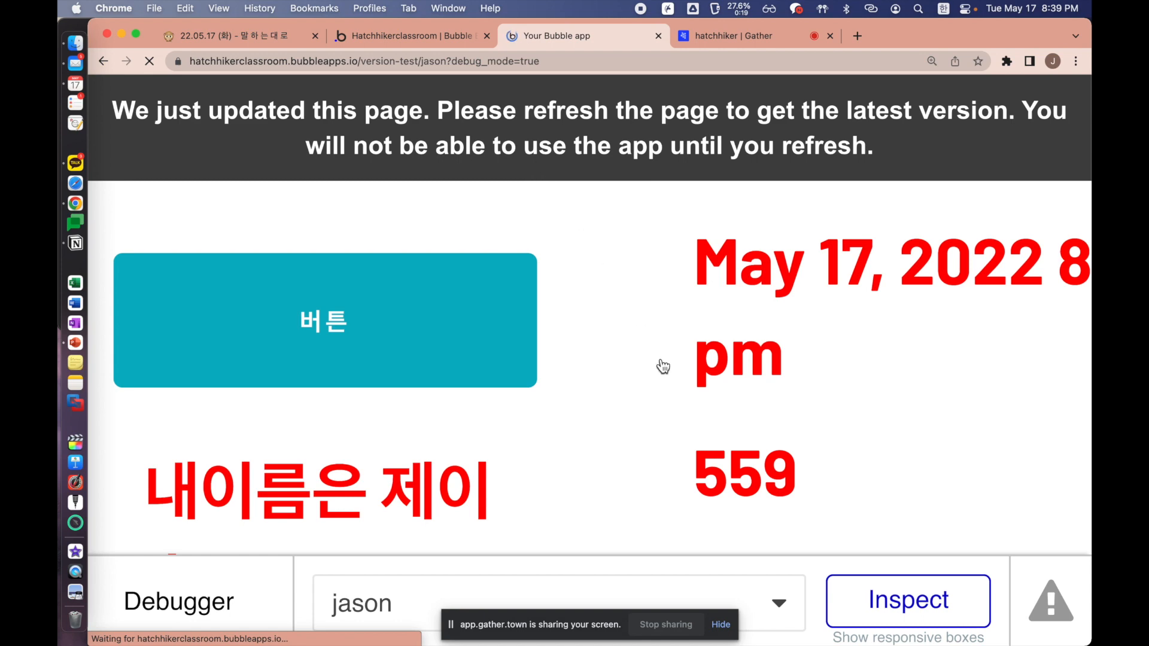
pyautogui.scroll(-8, 660, 362)
pyautogui.scroll(-4, 661, 358)
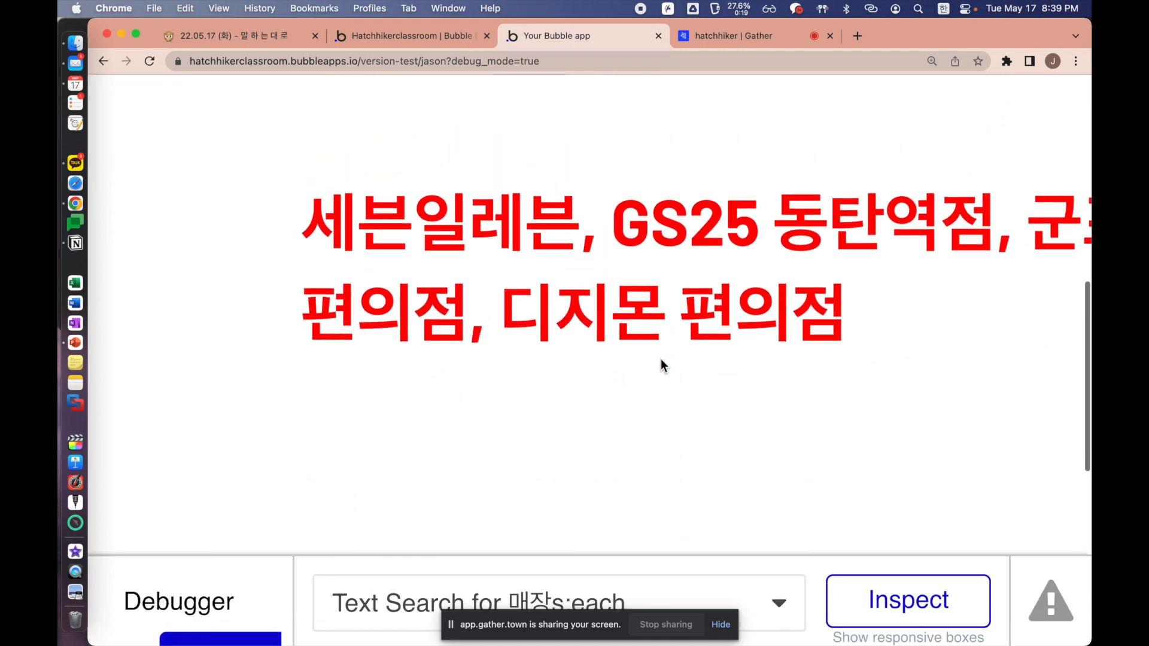
# Return to the meta page design, open the list of issues to fix and move the property editor aside
pyautogui.click(391, 37)
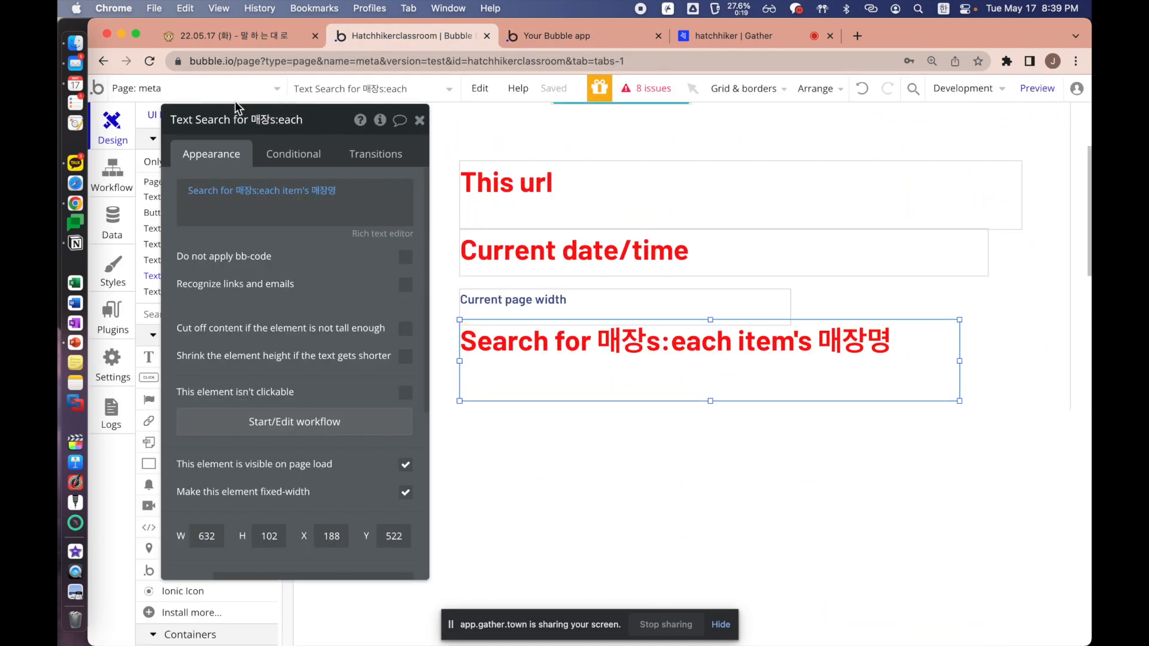
pyautogui.click(222, 90)
pyautogui.click(395, 243)
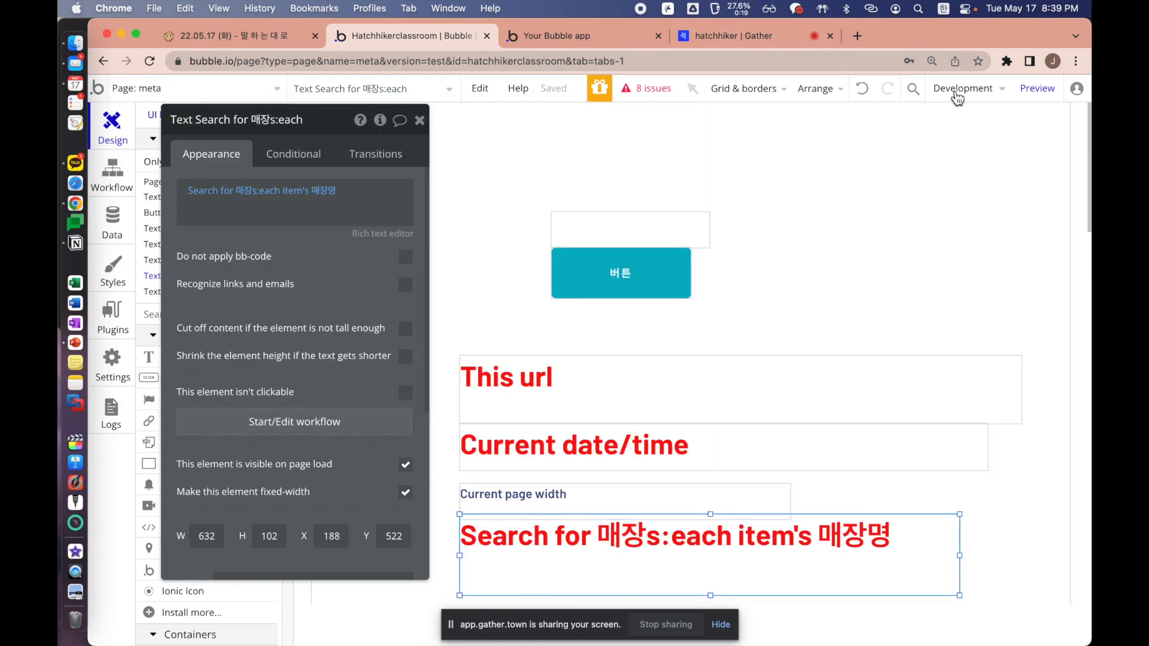
pyautogui.click(643, 89)
pyautogui.moveTo(279, 238); pyautogui.dragTo(520, 233)
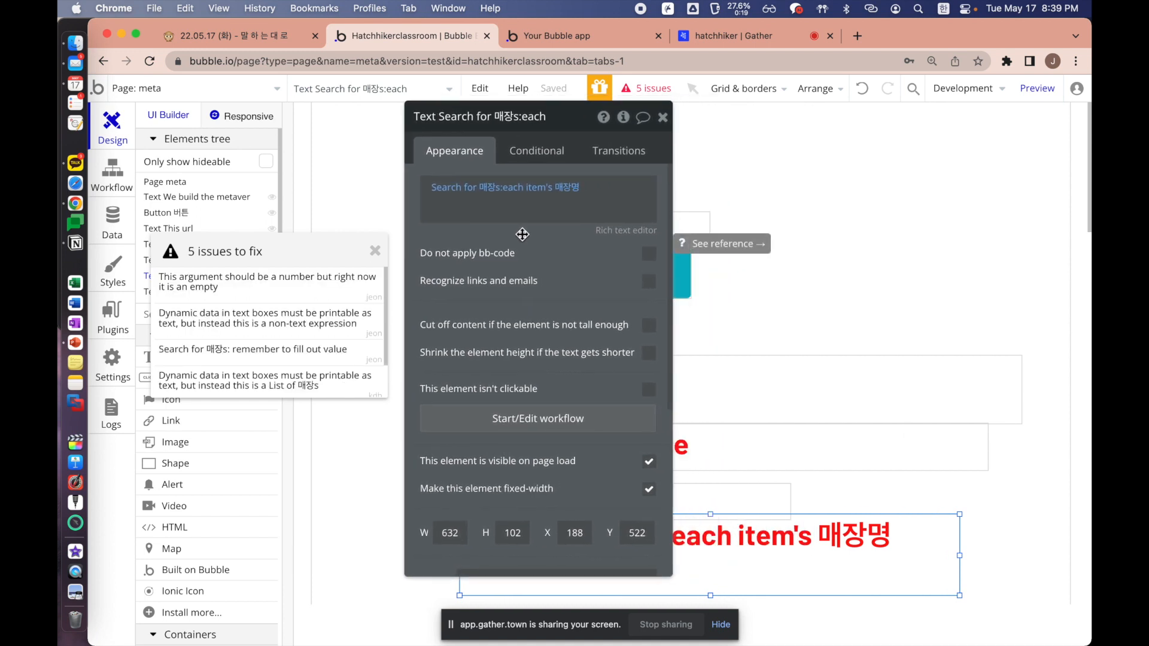
# Read through the list of issues to fix and preview the elements they concern
pyautogui.scroll(-2, 291, 322)
pyautogui.scroll(1, 290, 322)
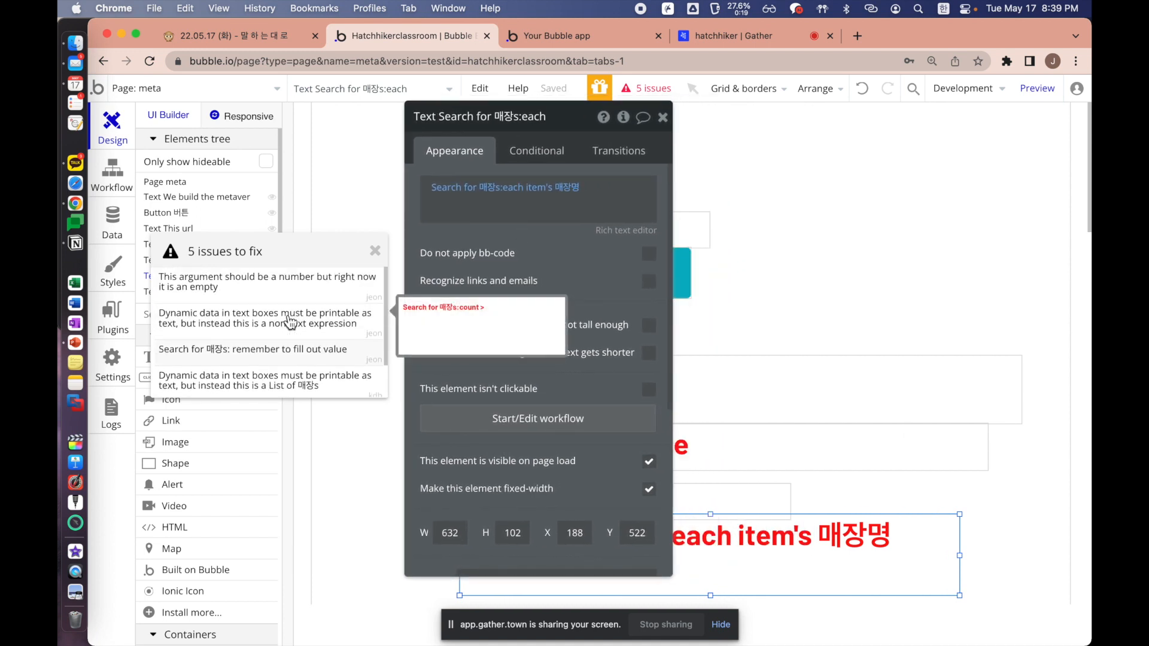
pyautogui.scroll(-1, 291, 321)
pyautogui.scroll(1, 290, 322)
pyautogui.scroll(-3, 291, 322)
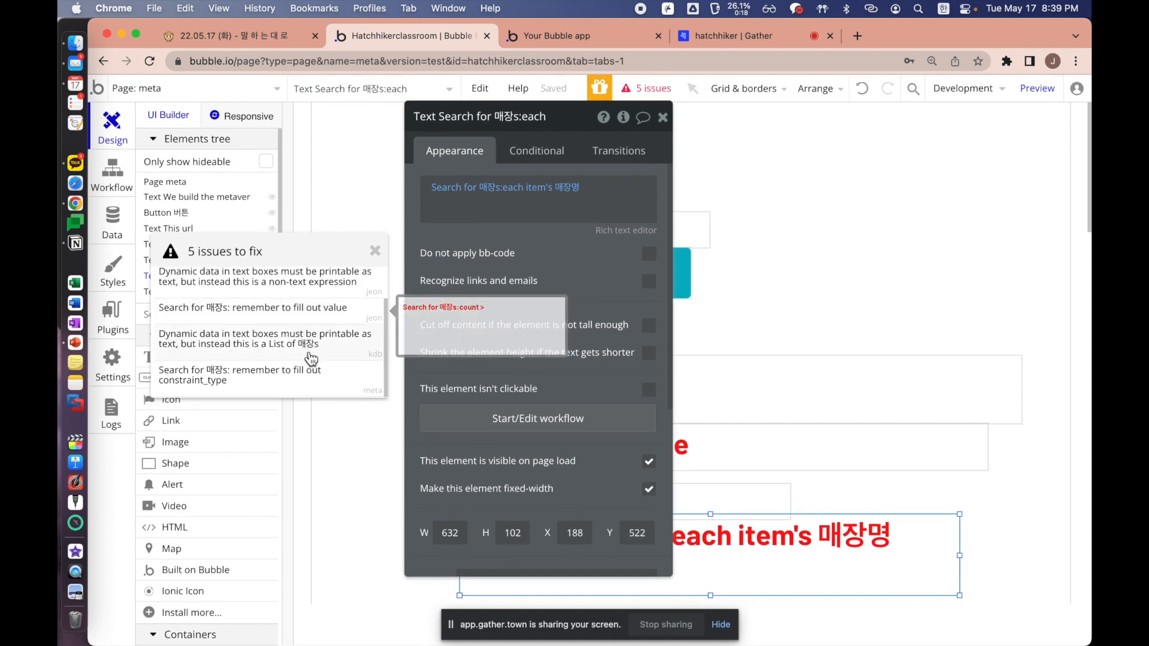
# View the meta page's Current date/time and 매장 search texts and move the property editor clear of the issues list
pyautogui.click(828, 397)
pyautogui.moveTo(524, 374); pyautogui.dragTo(345, 373)
pyautogui.click(593, 458)
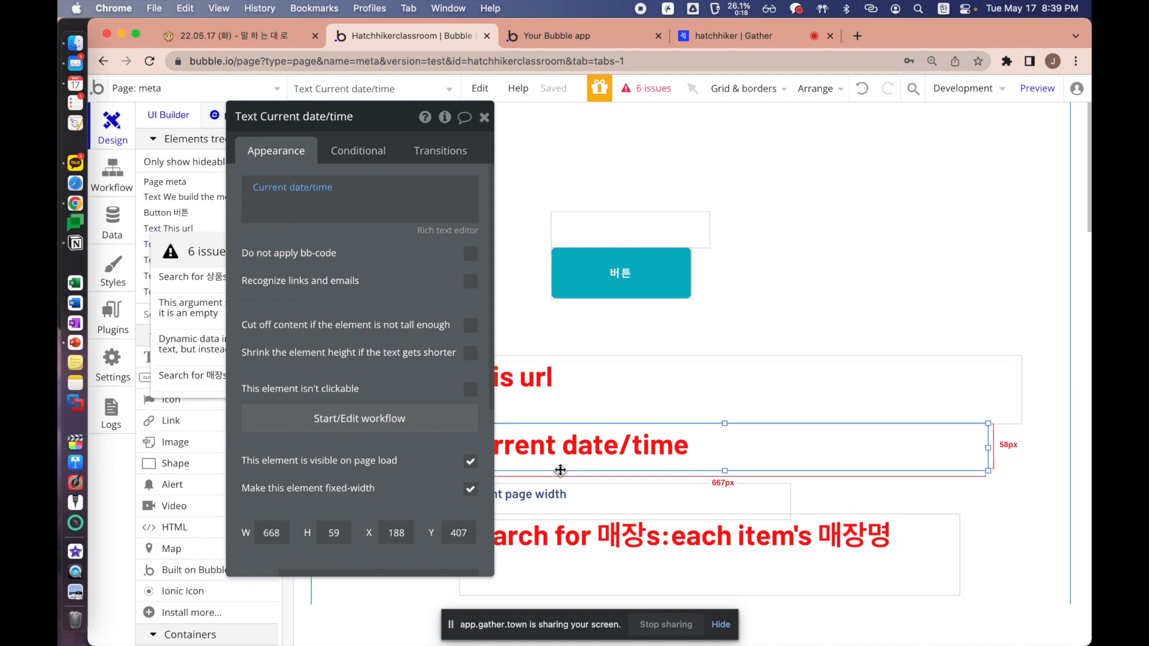
pyautogui.click(628, 557)
pyautogui.moveTo(302, 240); pyautogui.dragTo(445, 247)
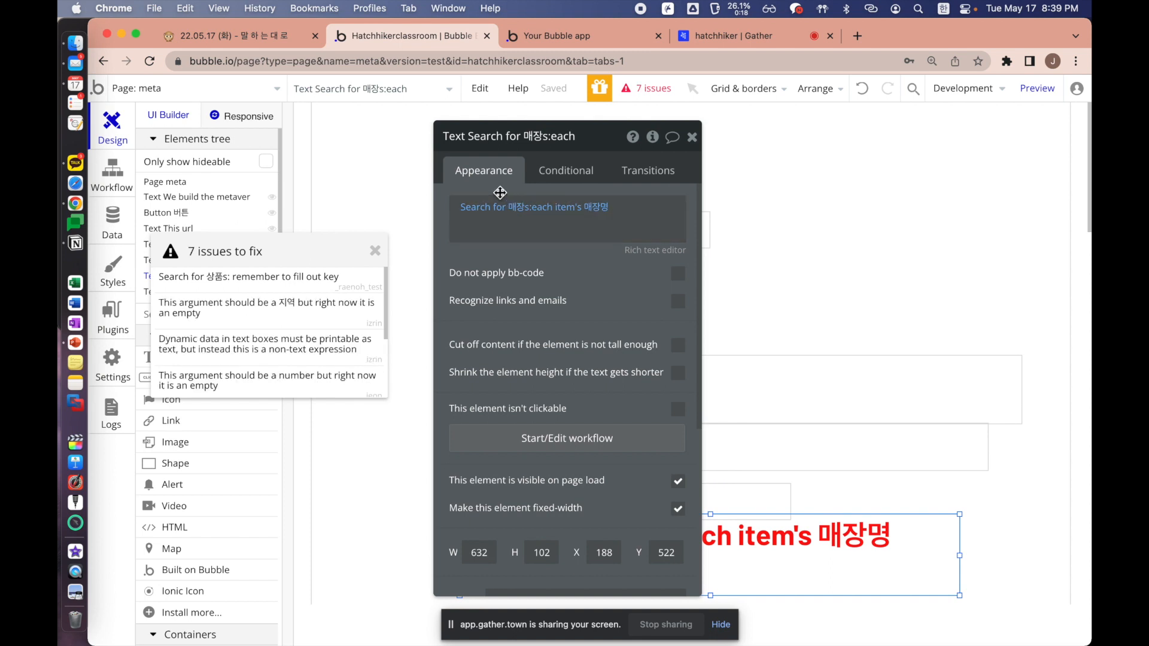
pyautogui.moveTo(500, 193); pyautogui.dragTo(494, 190)
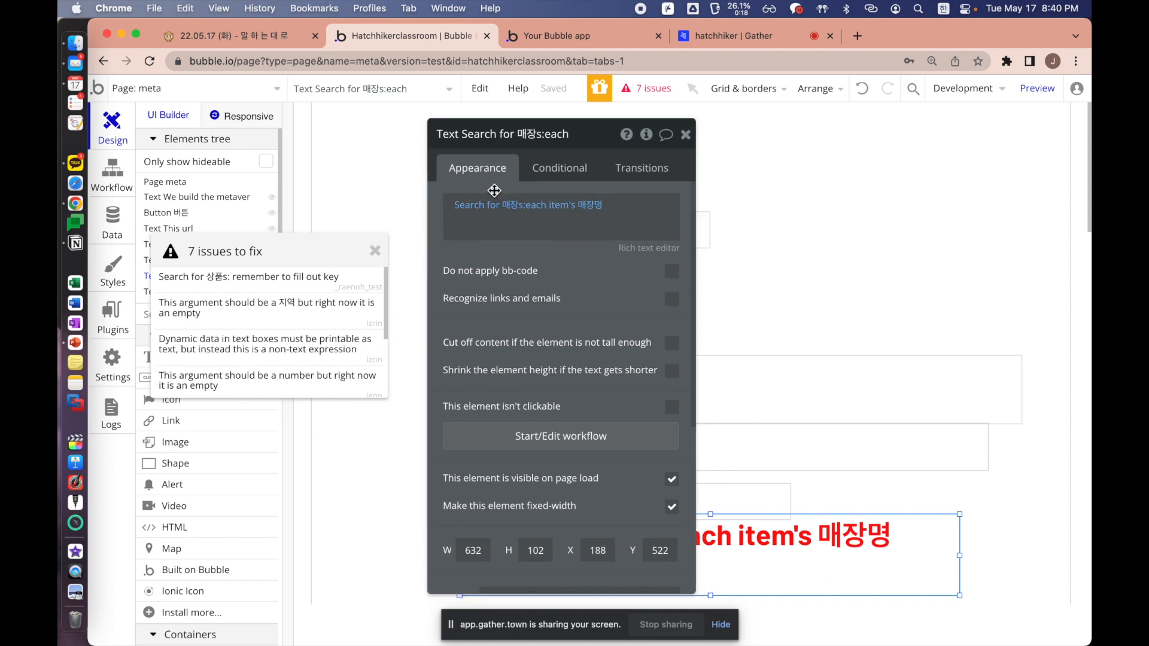
# Open the 상품 search issue, inspect the search's constraint settings and move the property editor off the page's text elements
pyautogui.click(285, 281)
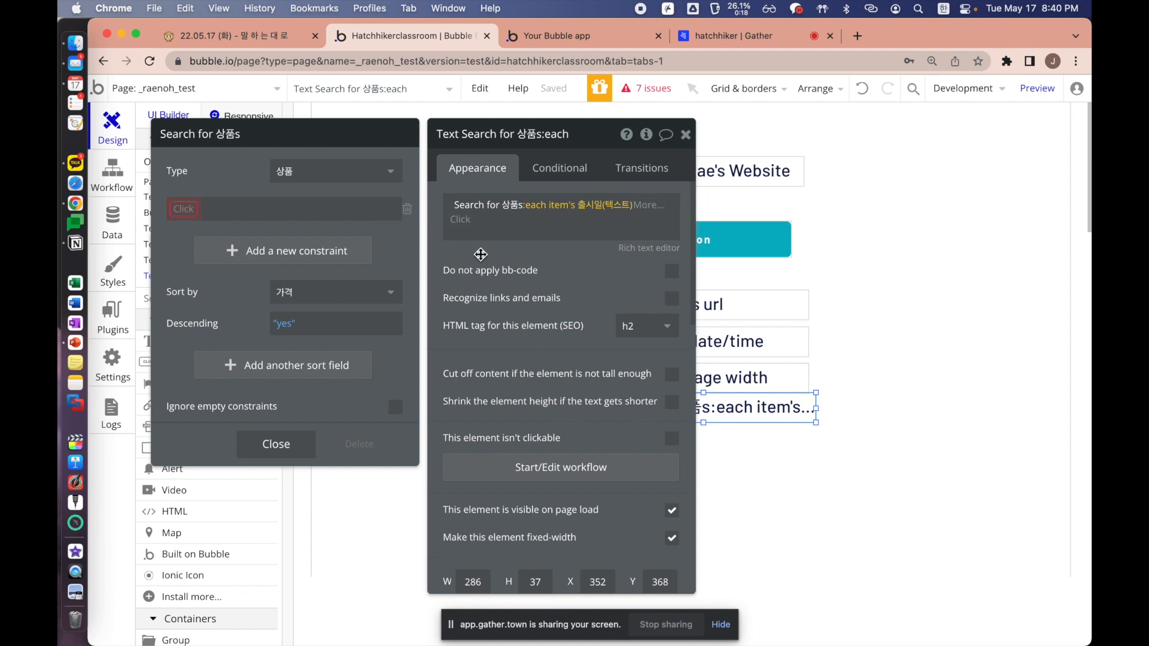
pyautogui.moveTo(481, 254); pyautogui.dragTo(521, 233)
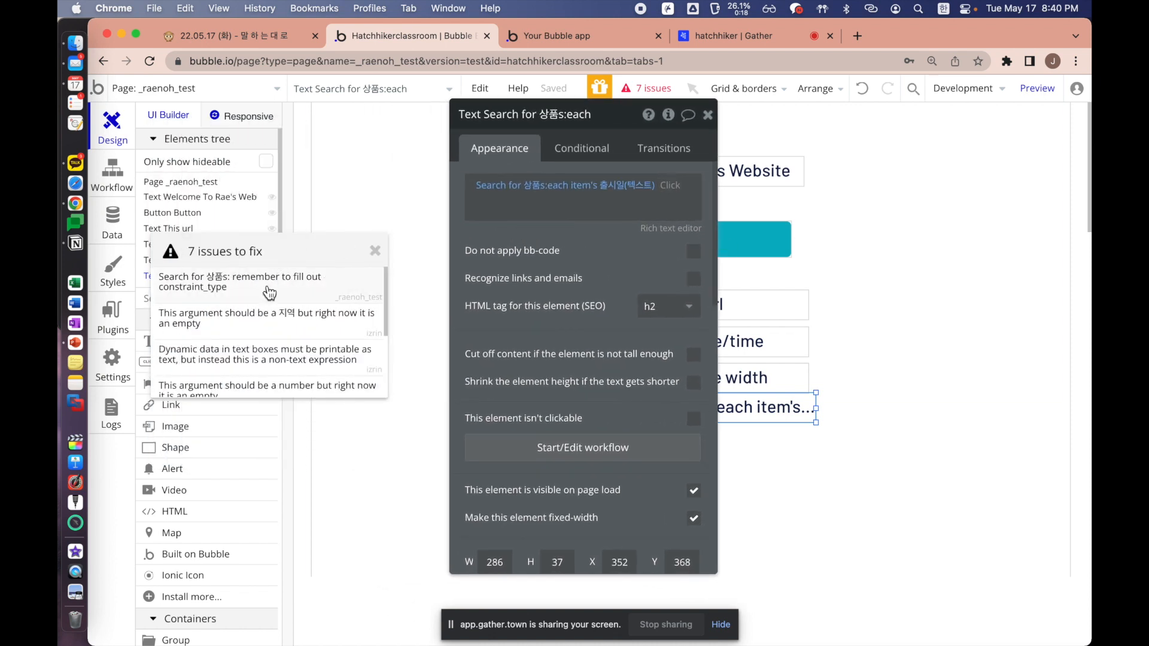
pyautogui.click(297, 294)
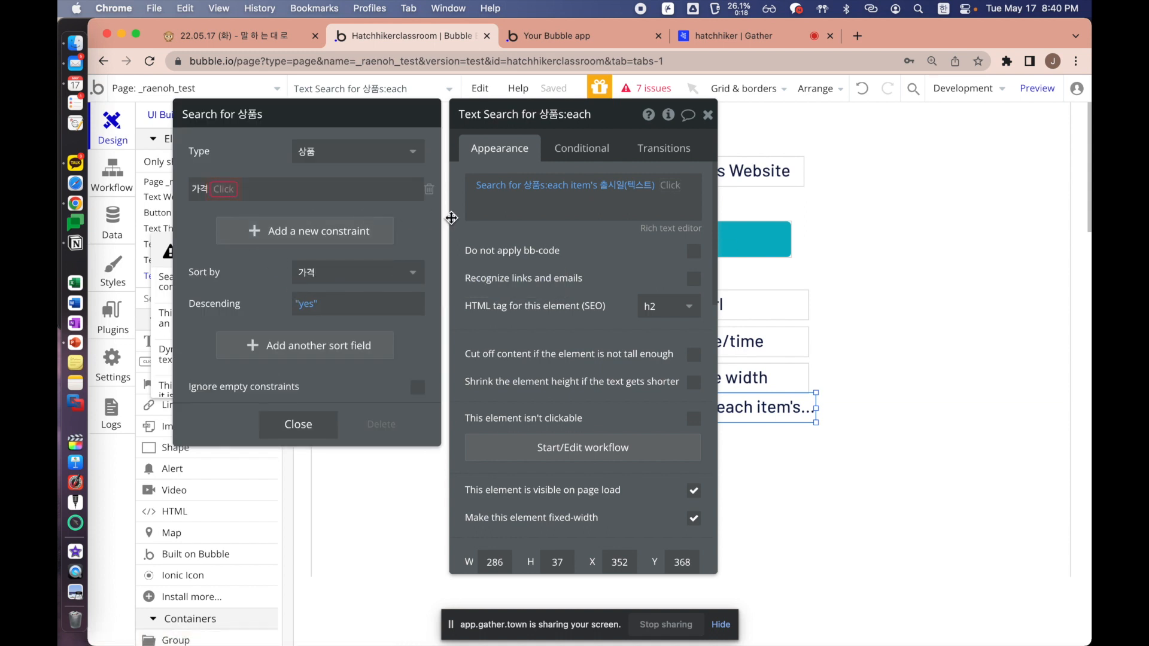
pyautogui.click(301, 428)
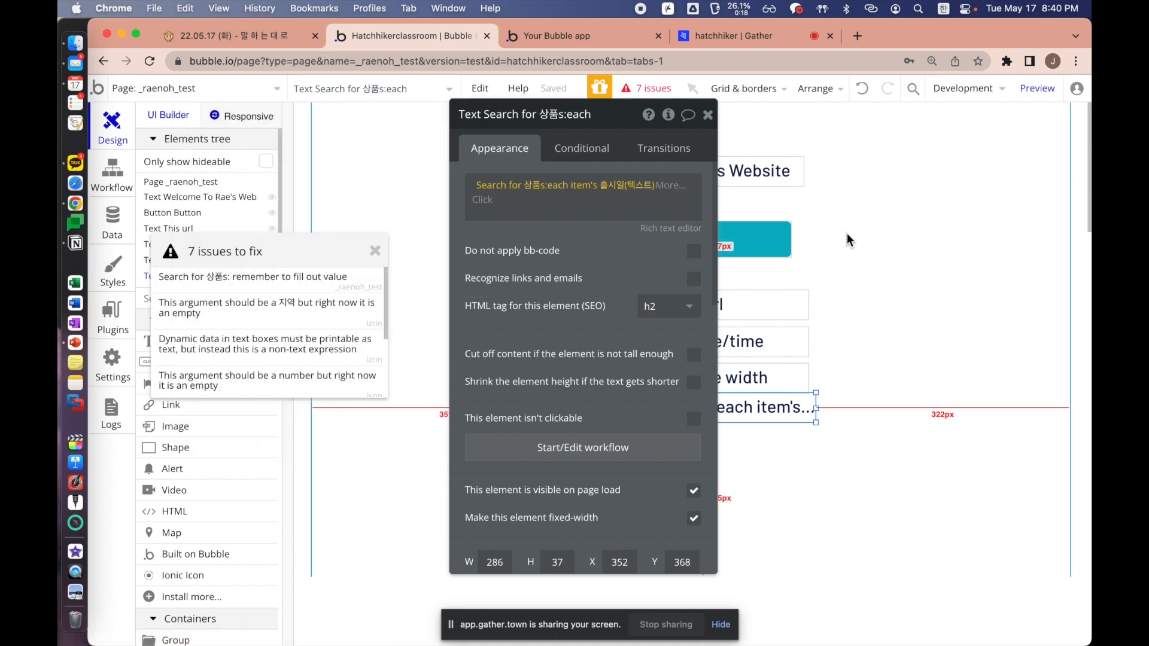
pyautogui.click(605, 187)
pyautogui.moveTo(569, 235); pyautogui.dragTo(363, 228)
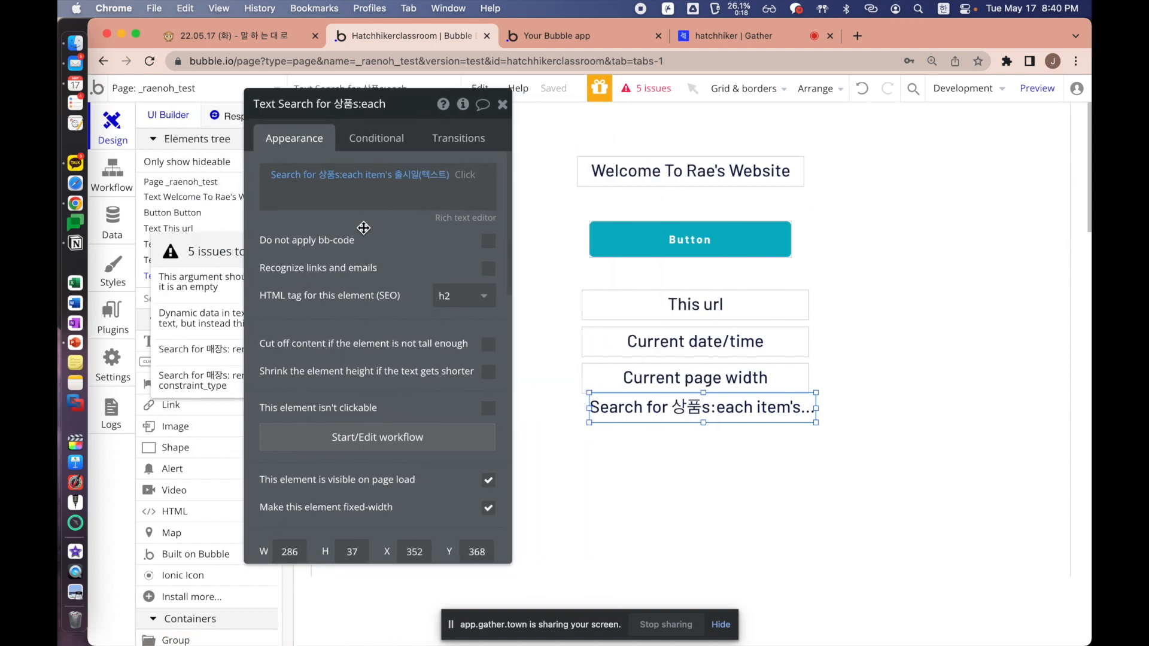
# Switch to Gather, check the nearby and room chats, and return to the Bubble editor
pyautogui.click(720, 37)
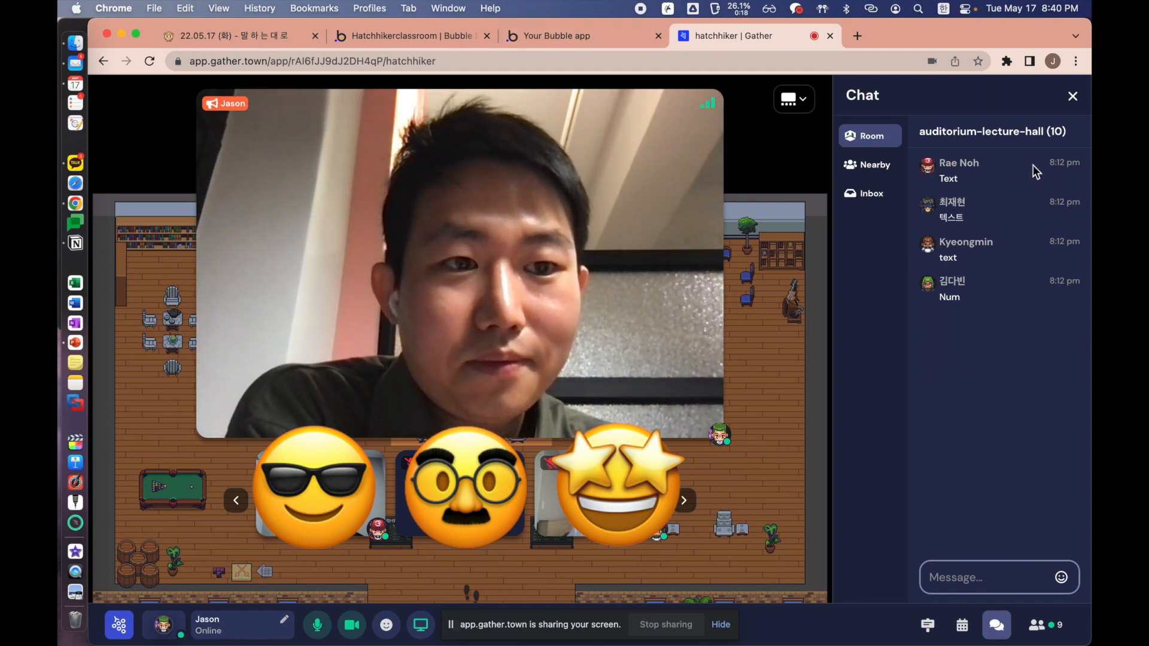
pyautogui.click(870, 167)
pyautogui.click(872, 137)
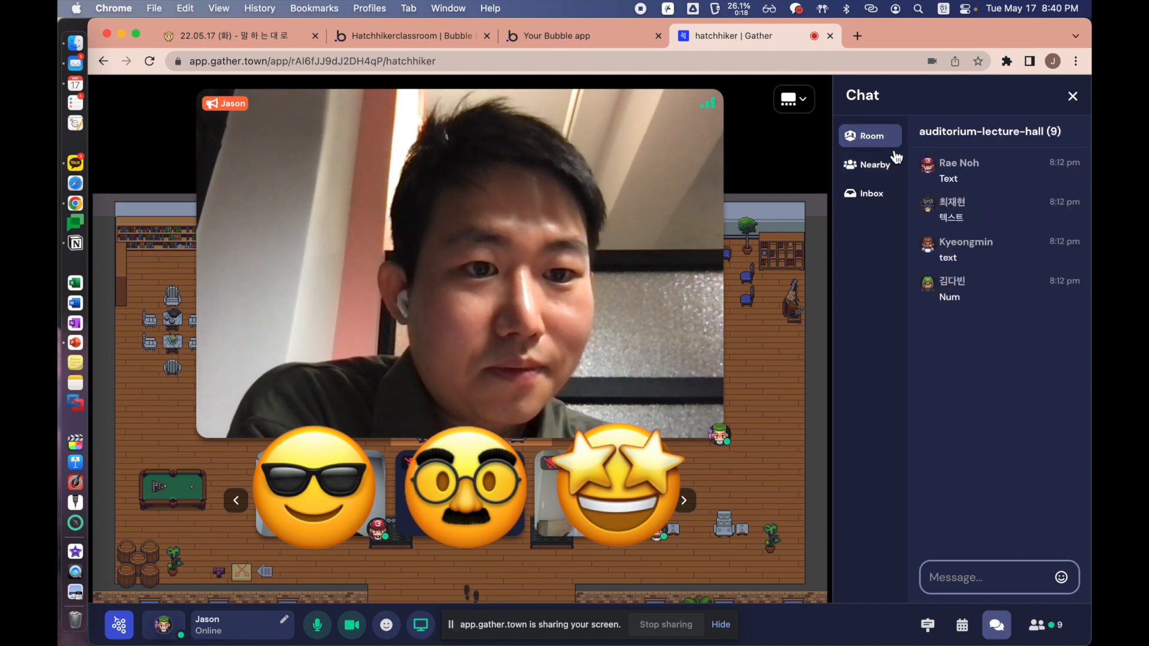
pyautogui.click(436, 35)
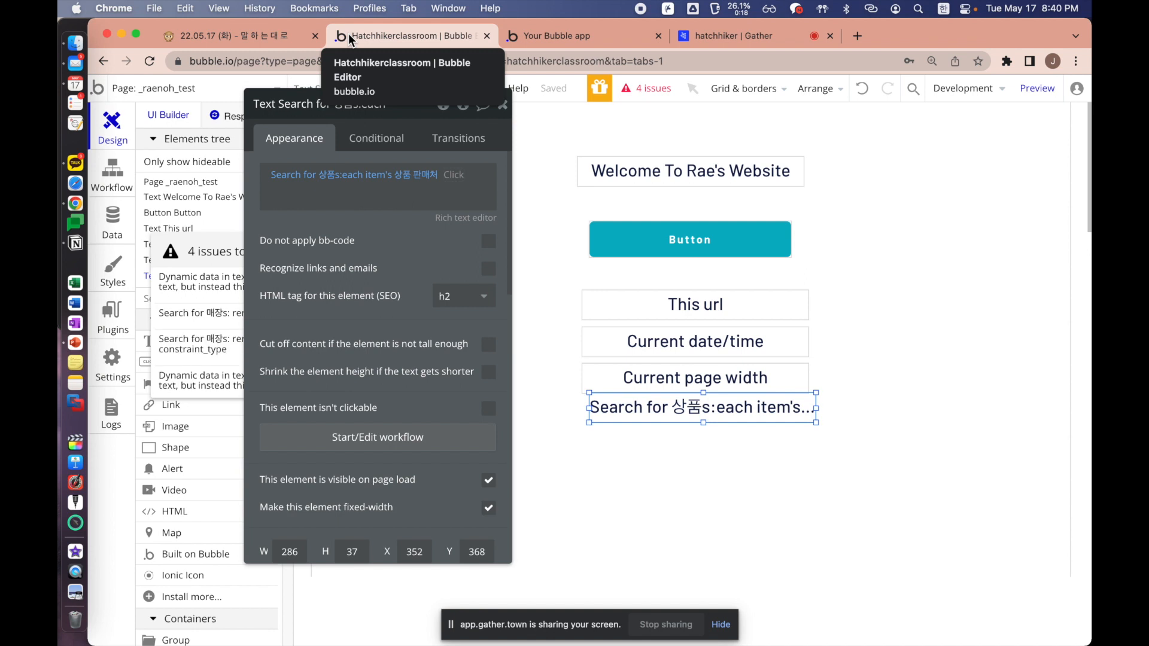
# Reopen the issues list, inspect the 매장 search with the missing constraint value and move the property editor aside
pyautogui.click(639, 90)
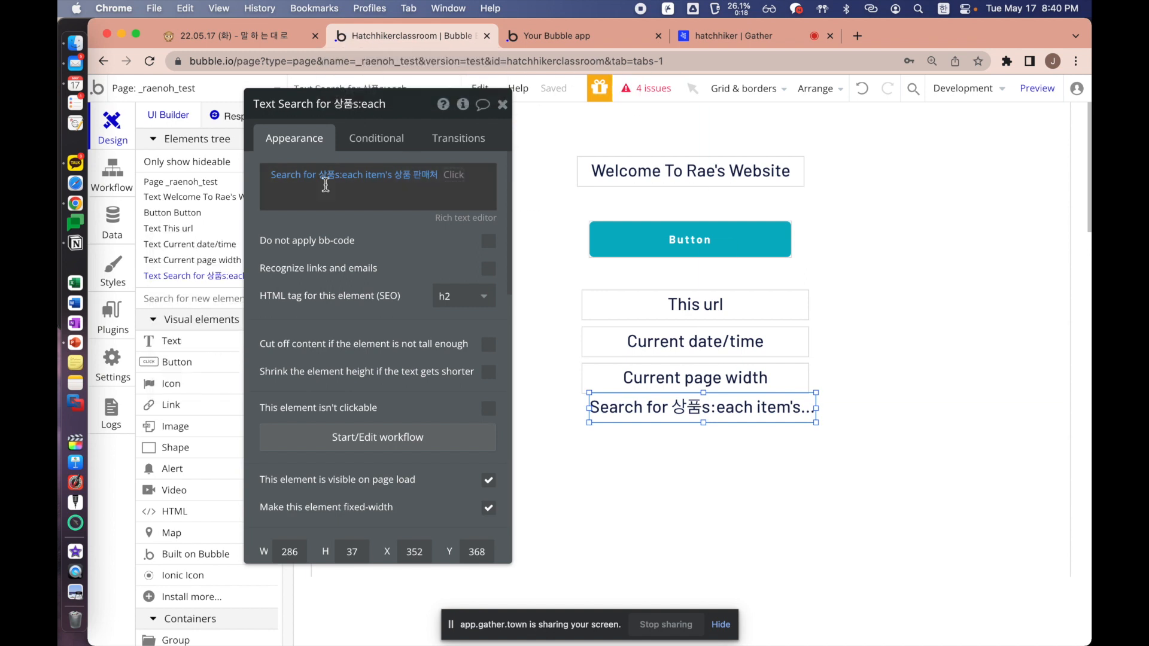
pyautogui.click(639, 90)
pyautogui.moveTo(304, 243); pyautogui.dragTo(556, 249)
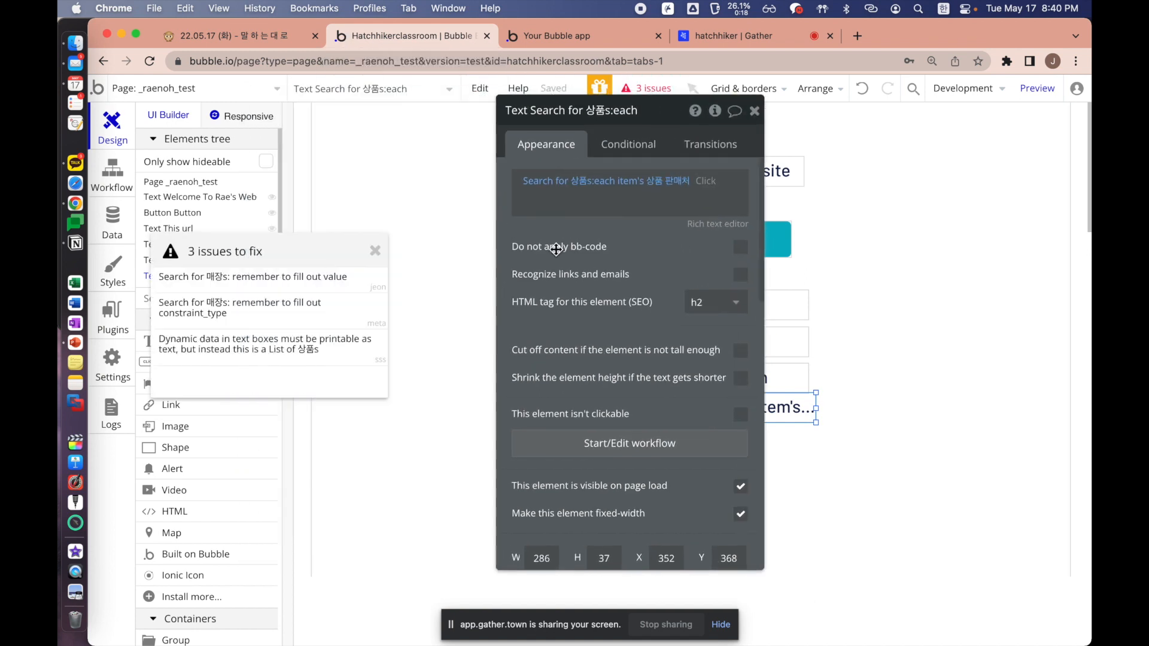
pyautogui.click(273, 282)
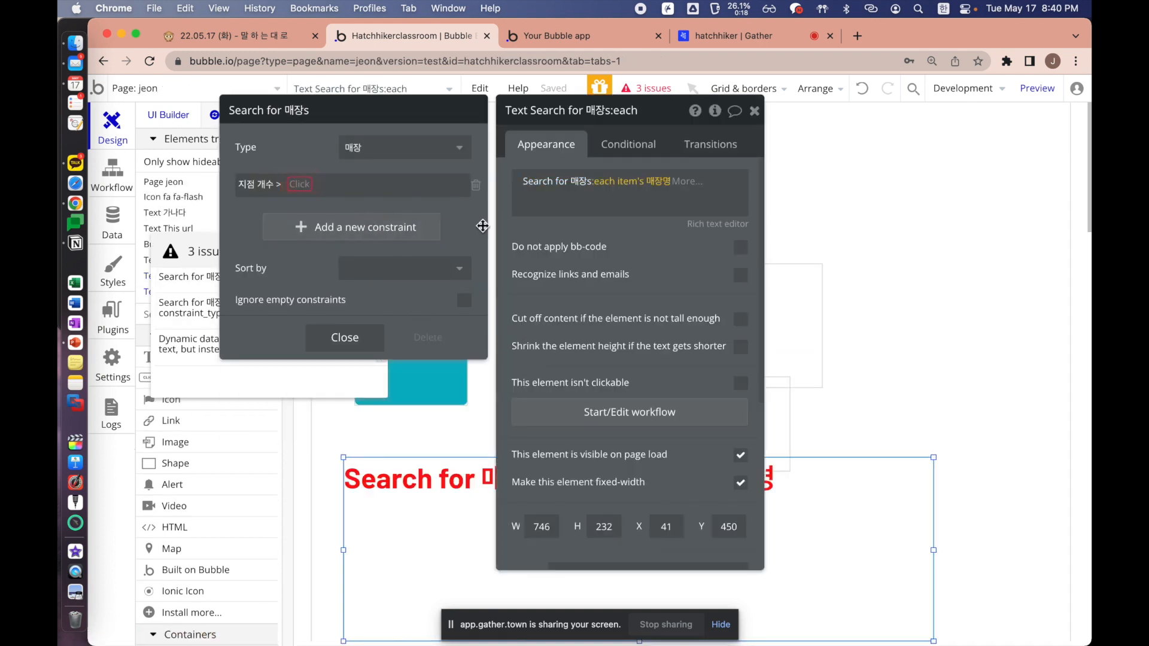
pyautogui.click(639, 90)
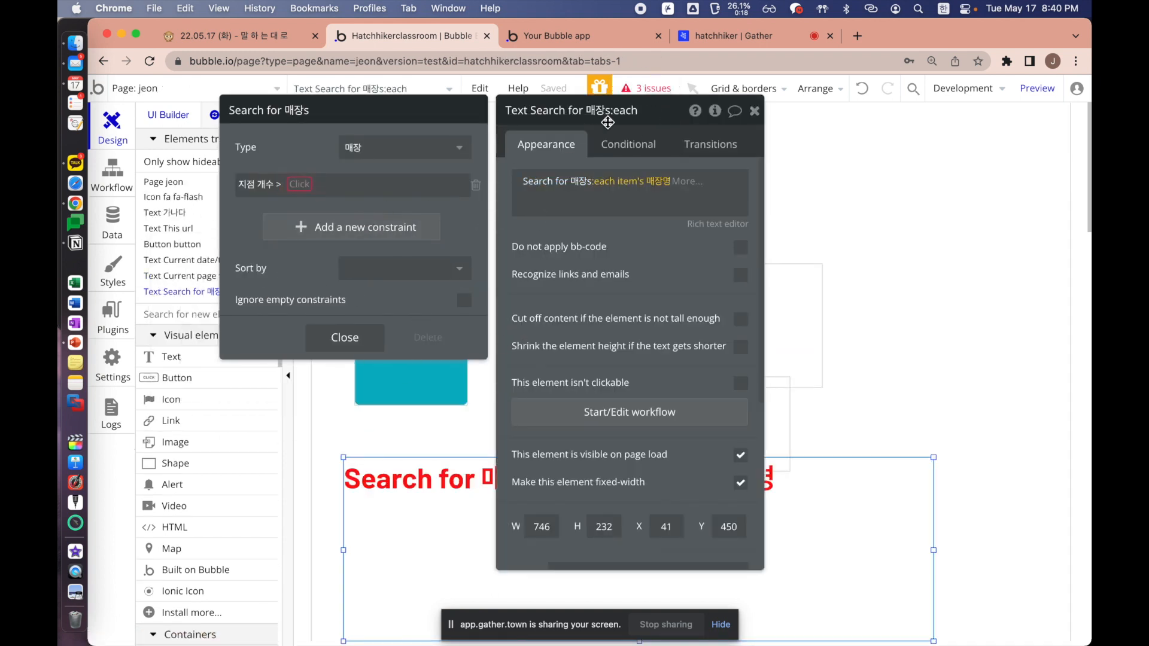
pyautogui.click(641, 91)
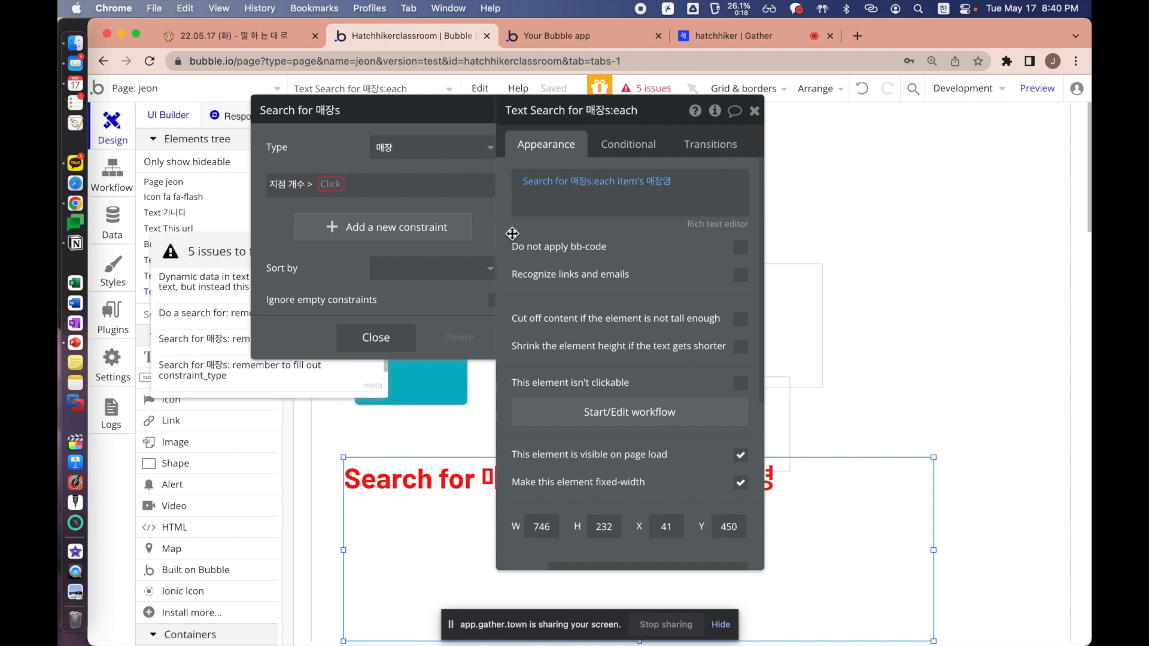
pyautogui.moveTo(510, 229); pyautogui.dragTo(638, 232)
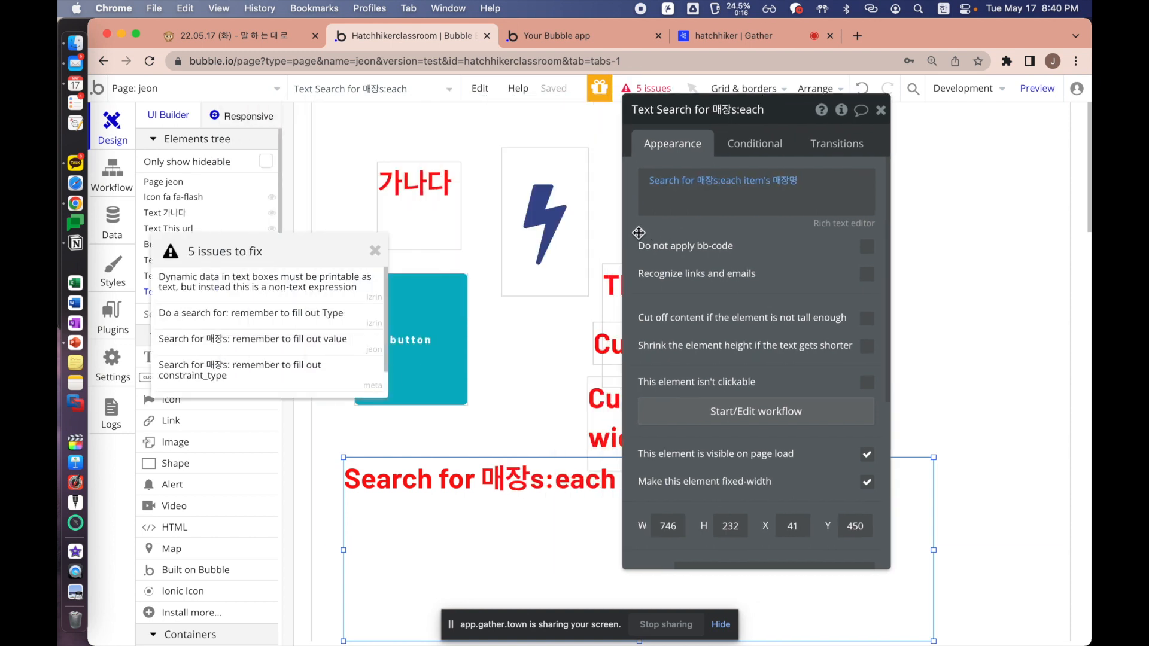
# Open the issue about the missing search type and examine the text element's search expression
pyautogui.click(250, 317)
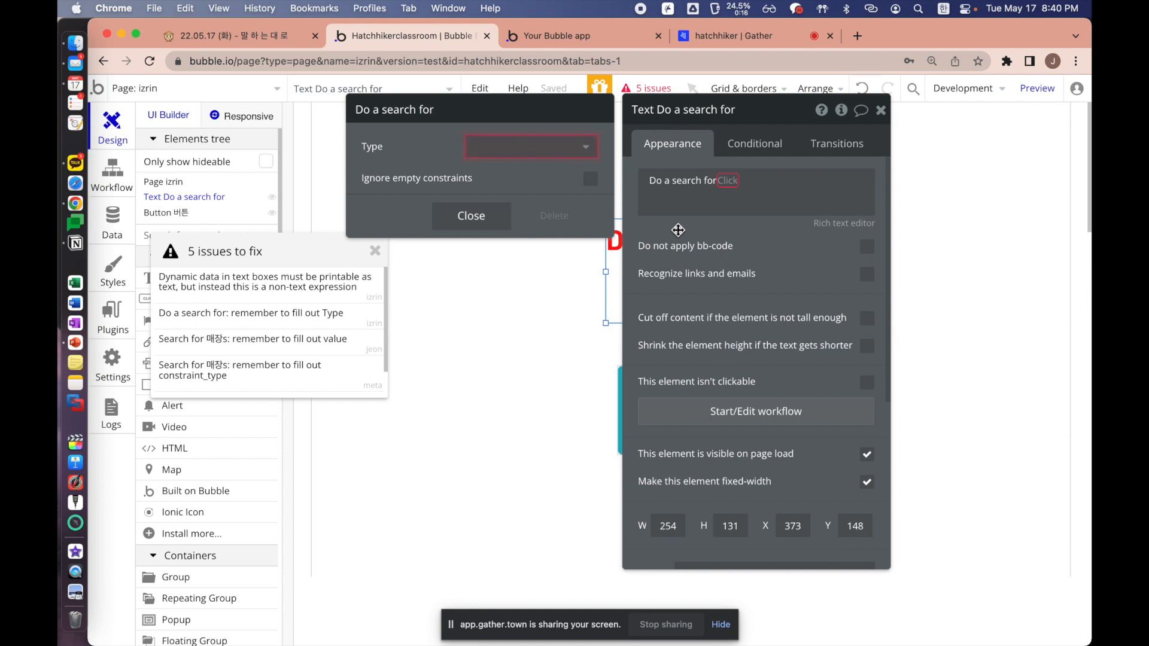
pyautogui.press('super+z')
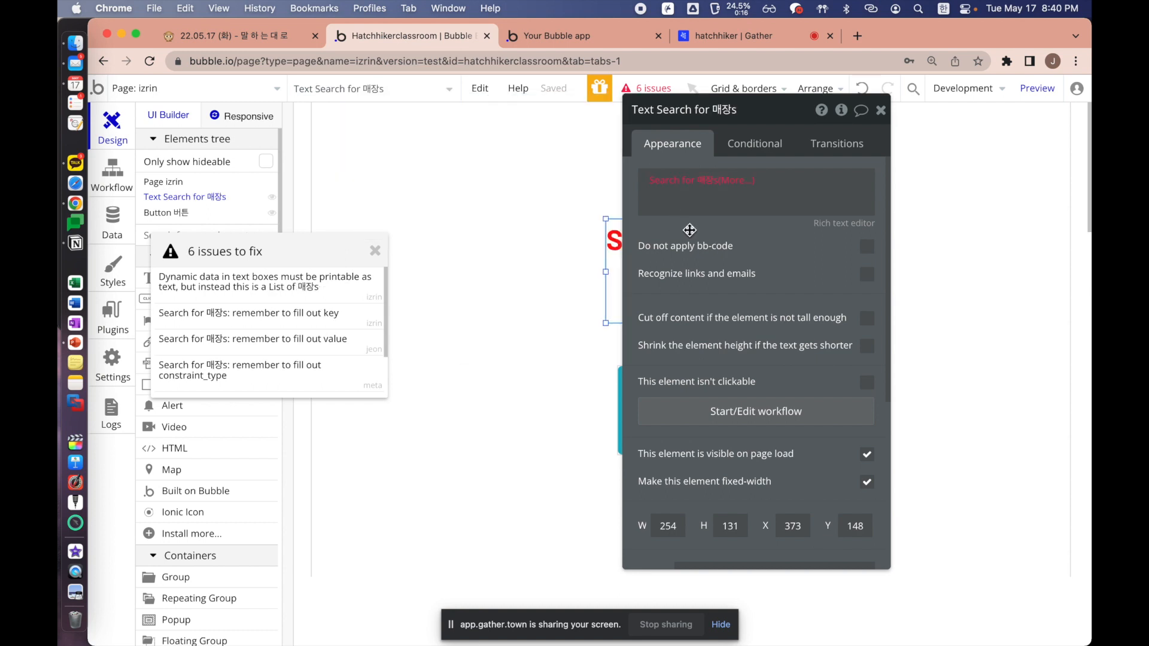
pyautogui.click(686, 182)
pyautogui.click(672, 230)
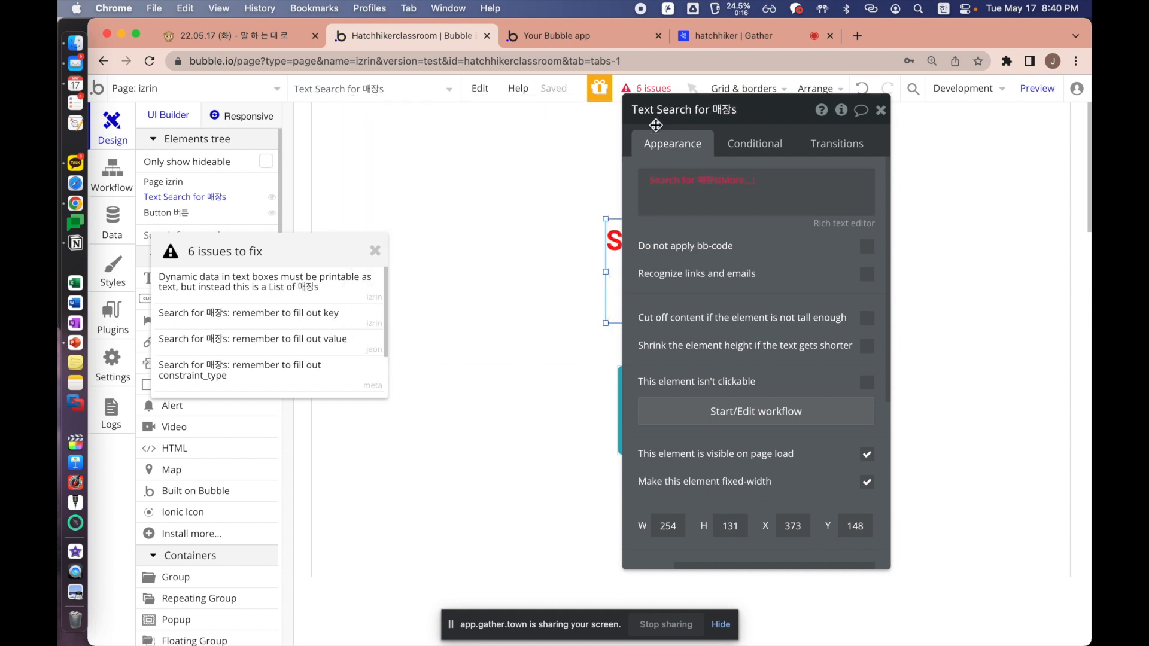
# Bring up the issues list again, move the property editor aside and preview the element behind the format as text issue
pyautogui.click(639, 86)
pyautogui.click(640, 87)
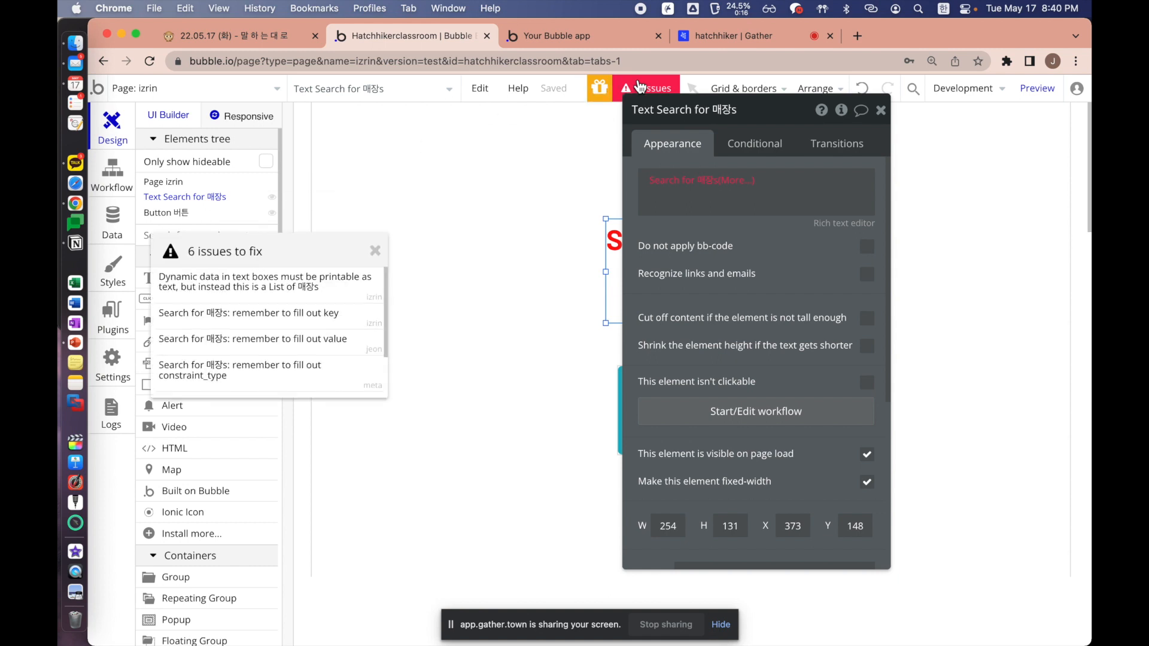
pyautogui.scroll(-3, 264, 345)
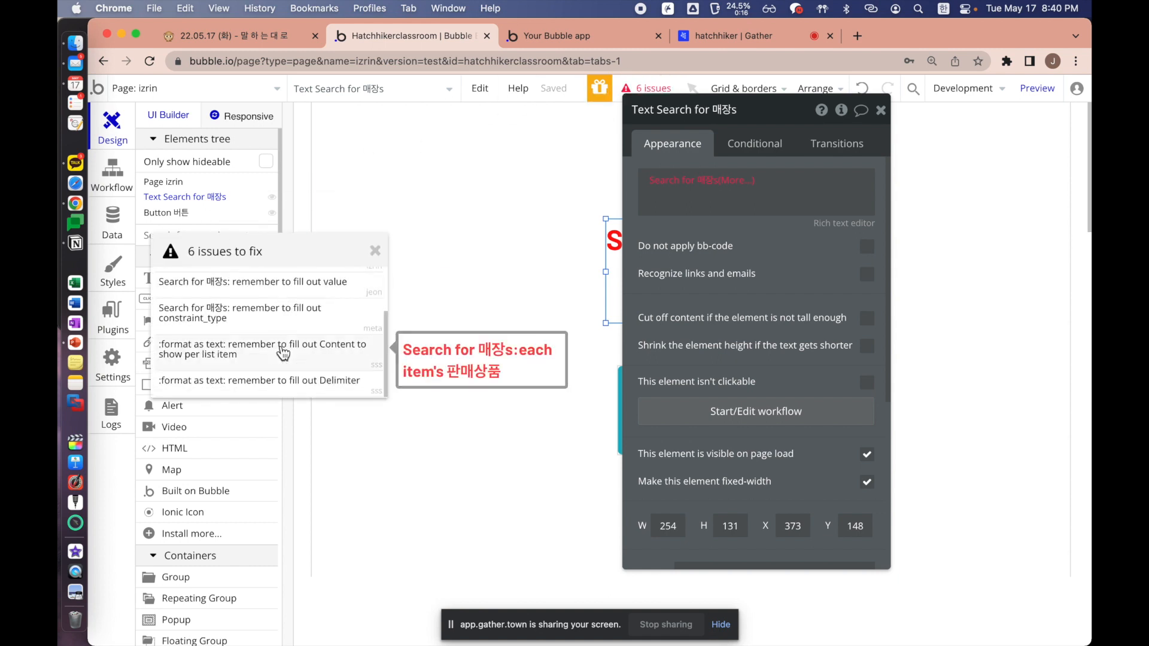
pyautogui.moveTo(683, 228); pyautogui.dragTo(742, 250)
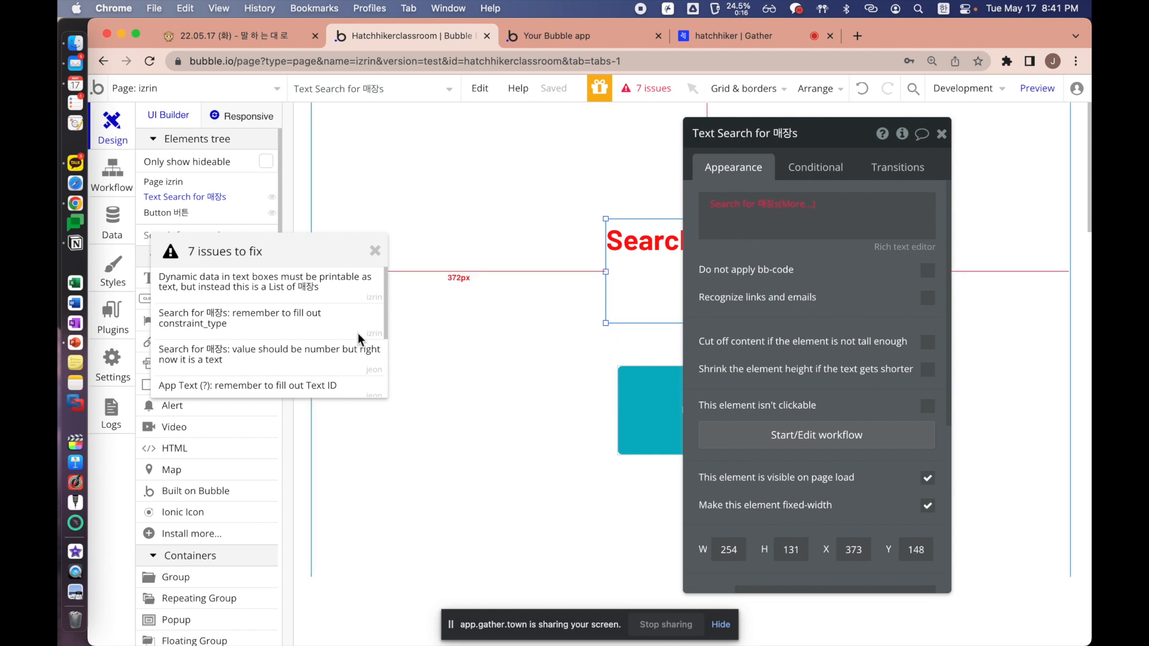
pyautogui.moveTo(746, 256); pyautogui.dragTo(809, 258)
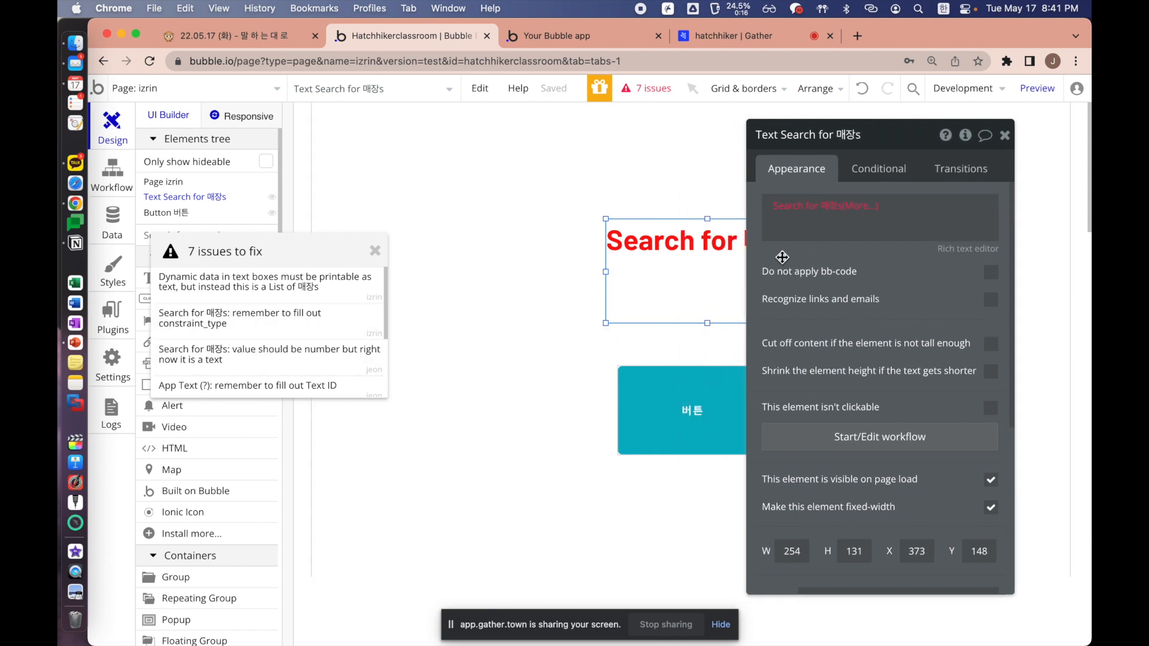
pyautogui.moveTo(281, 354)
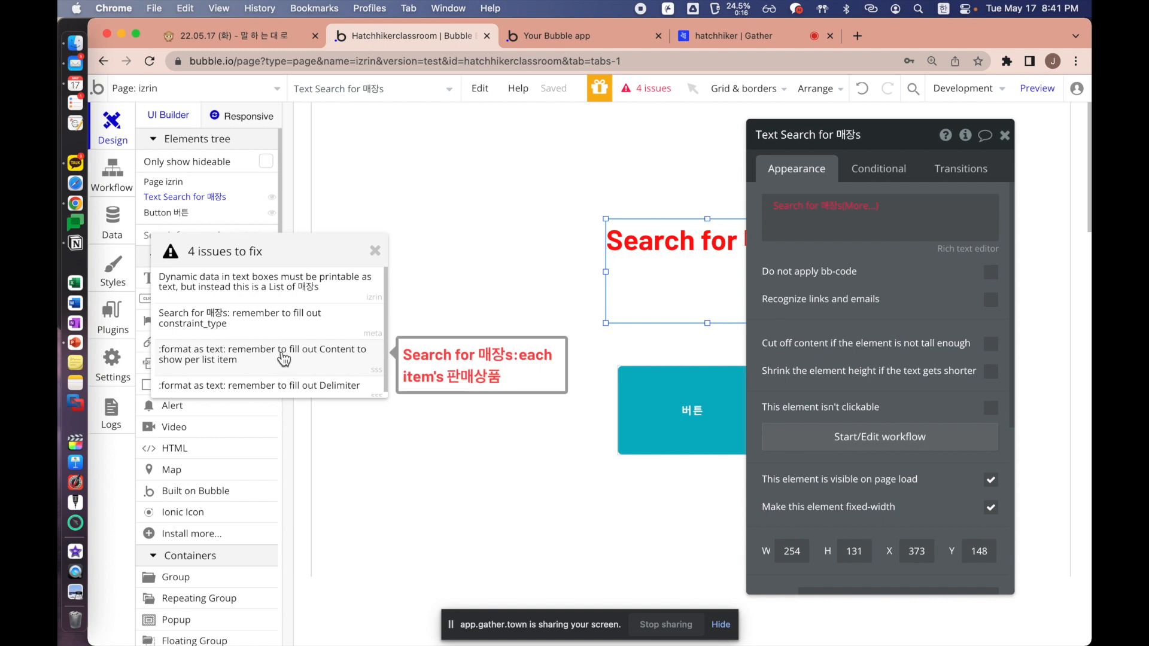
# Open the meta page's constraint type issue and inspect the 지점 개수 constraint of its 매장 search
pyautogui.click(266, 323)
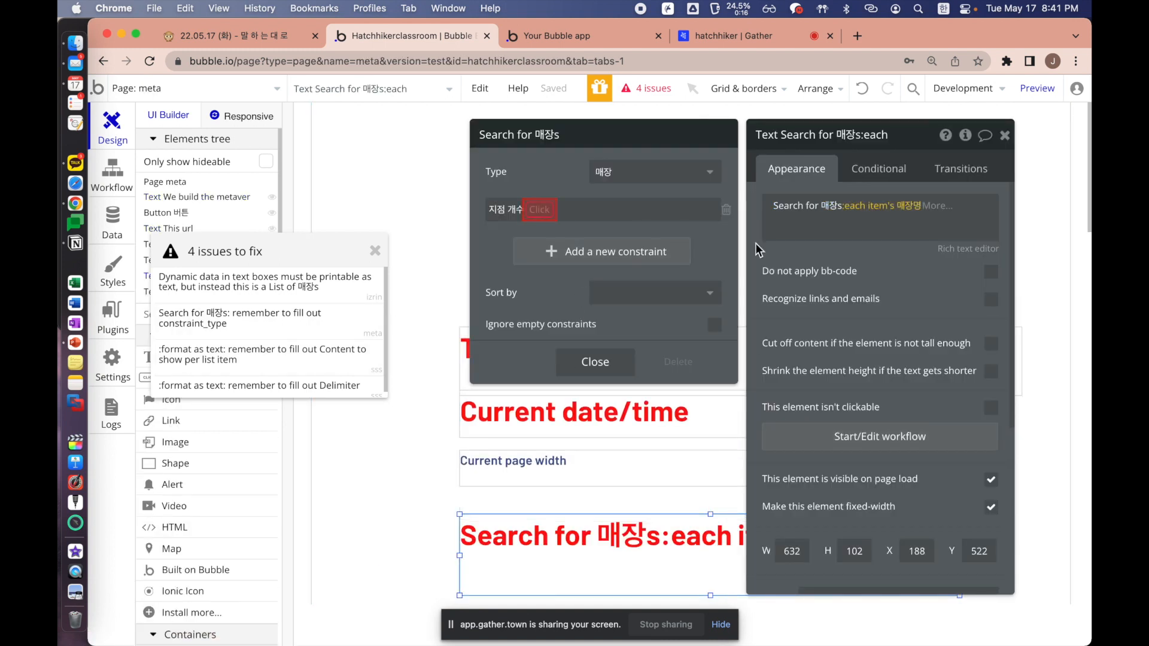
pyautogui.moveTo(776, 251); pyautogui.dragTo(811, 252)
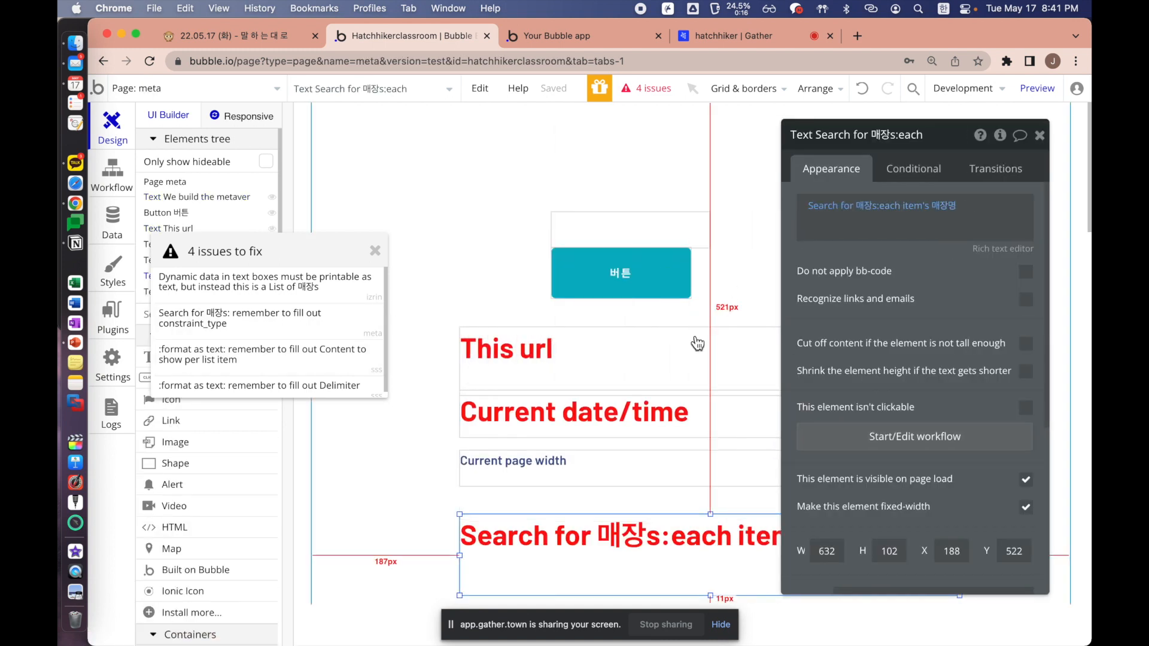
pyautogui.scroll(-3, 694, 383)
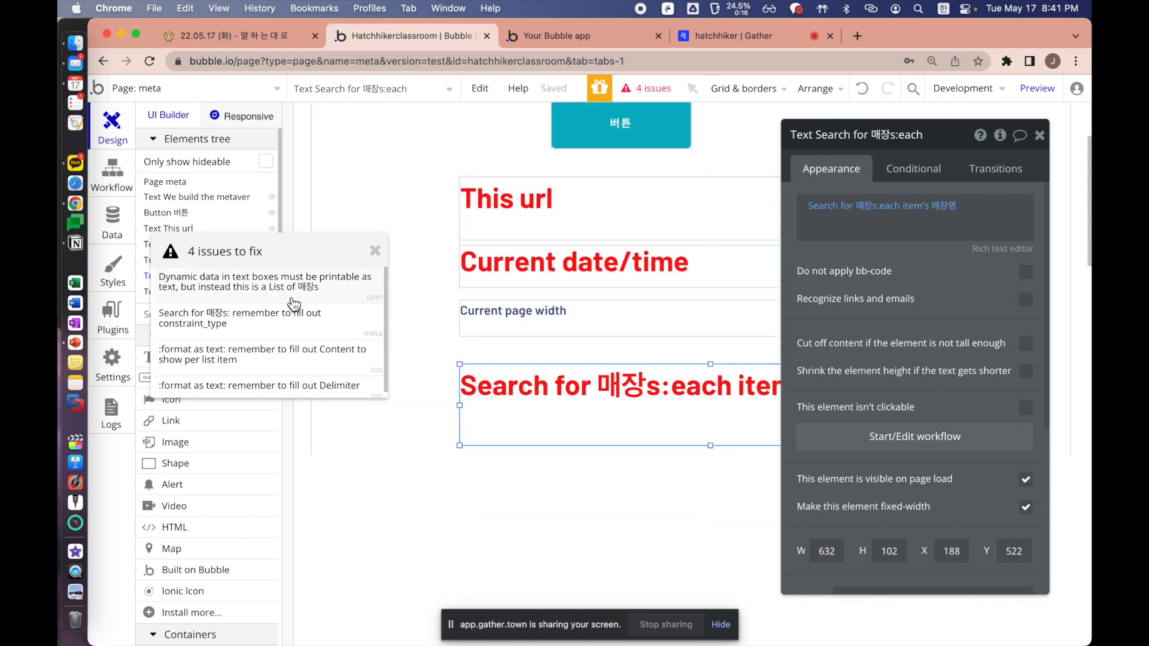
# Glance at the Notion lesson notes, return to the meta page and view its date/time, page width and url text elements
pyautogui.click(252, 48)
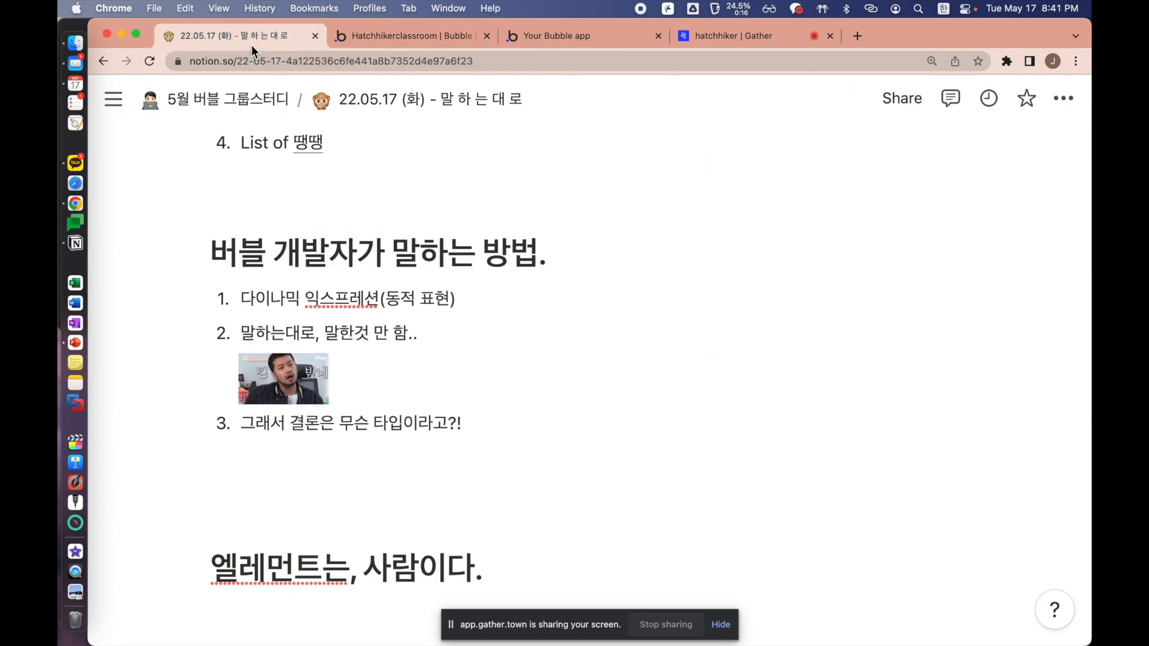
pyautogui.click(383, 33)
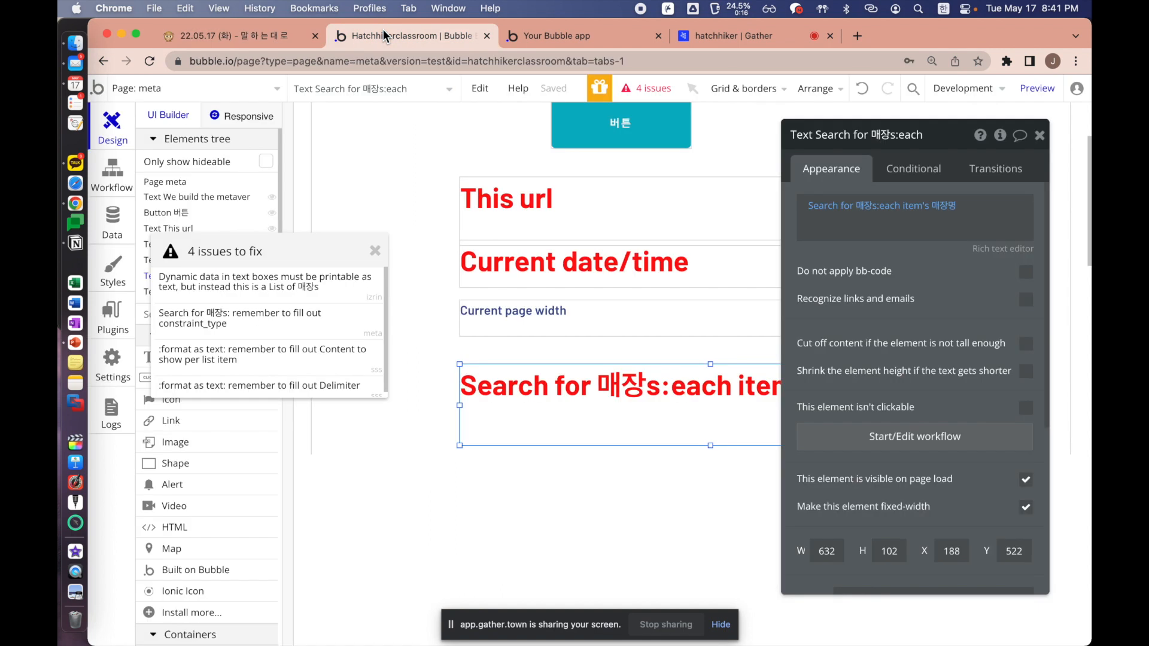
pyautogui.click(539, 274)
pyautogui.click(542, 313)
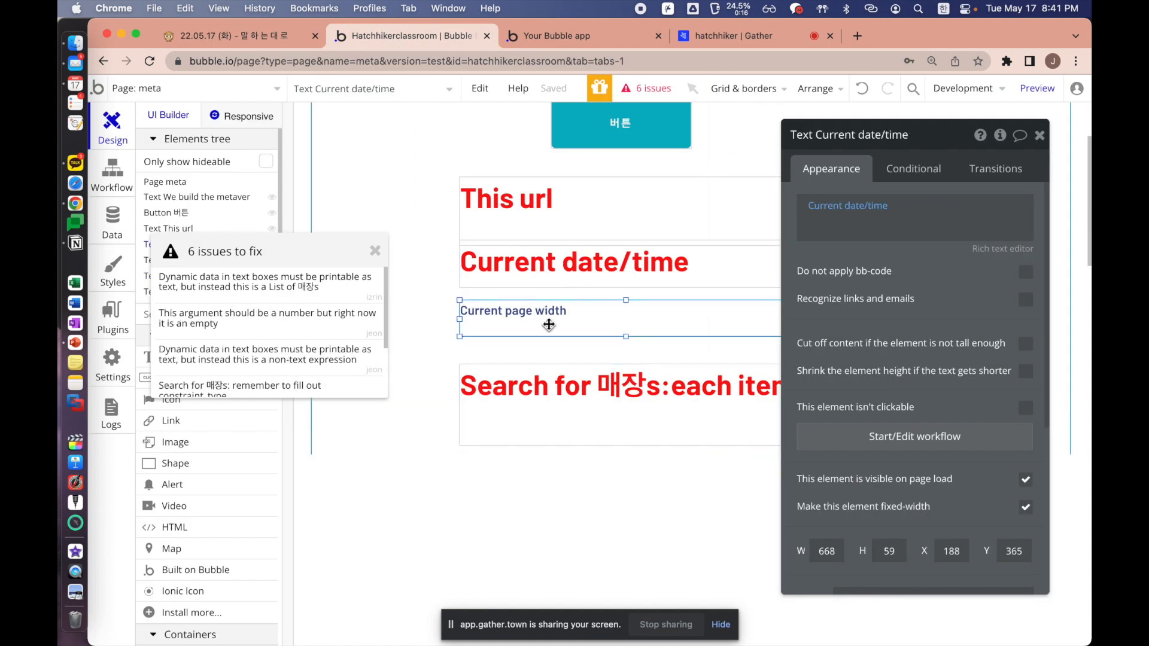
pyautogui.click(549, 237)
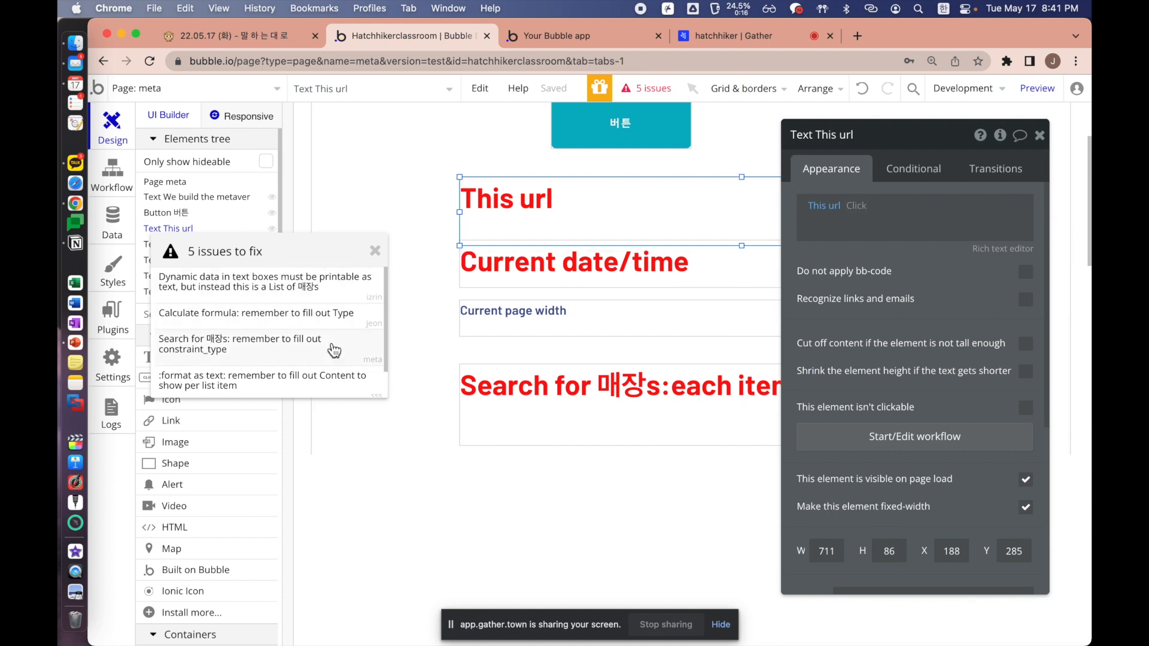
pyautogui.click(608, 274)
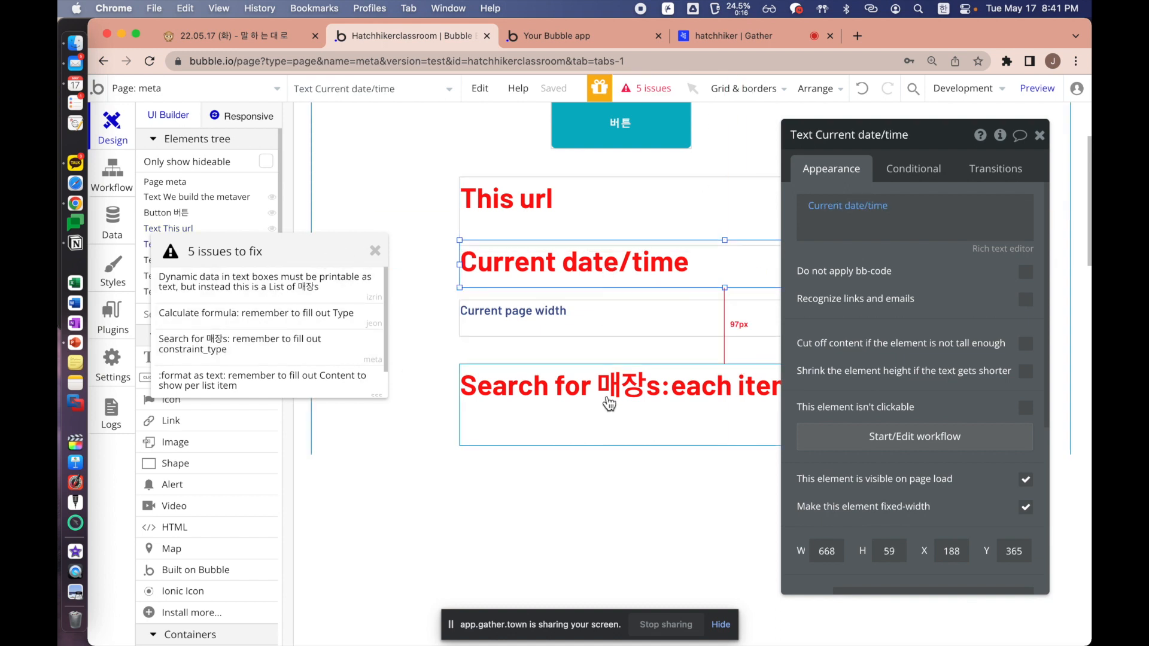
# Inspect the meta page's 매장 search expression and its 지점 개수 constraint
pyautogui.click(631, 383)
pyautogui.click(833, 206)
pyautogui.click(833, 206)
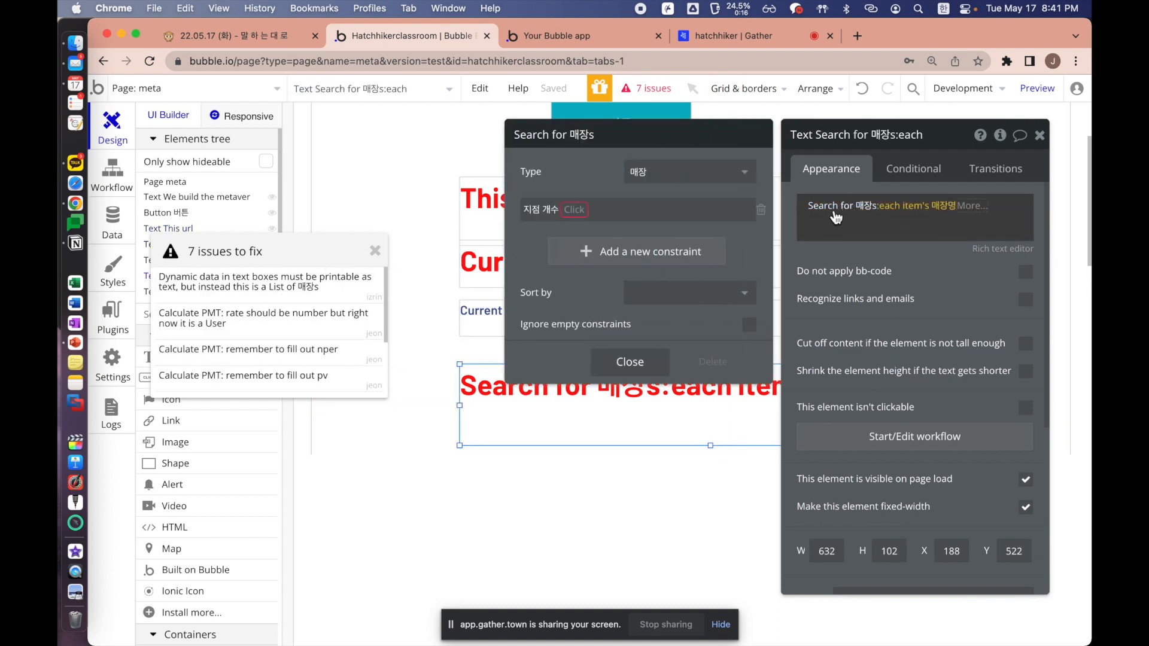
pyautogui.click(812, 247)
# Open the issue about the text box's List of 매장s, inspect that search's 매장명 constraint, and bring the issues list back
pyautogui.click(377, 286)
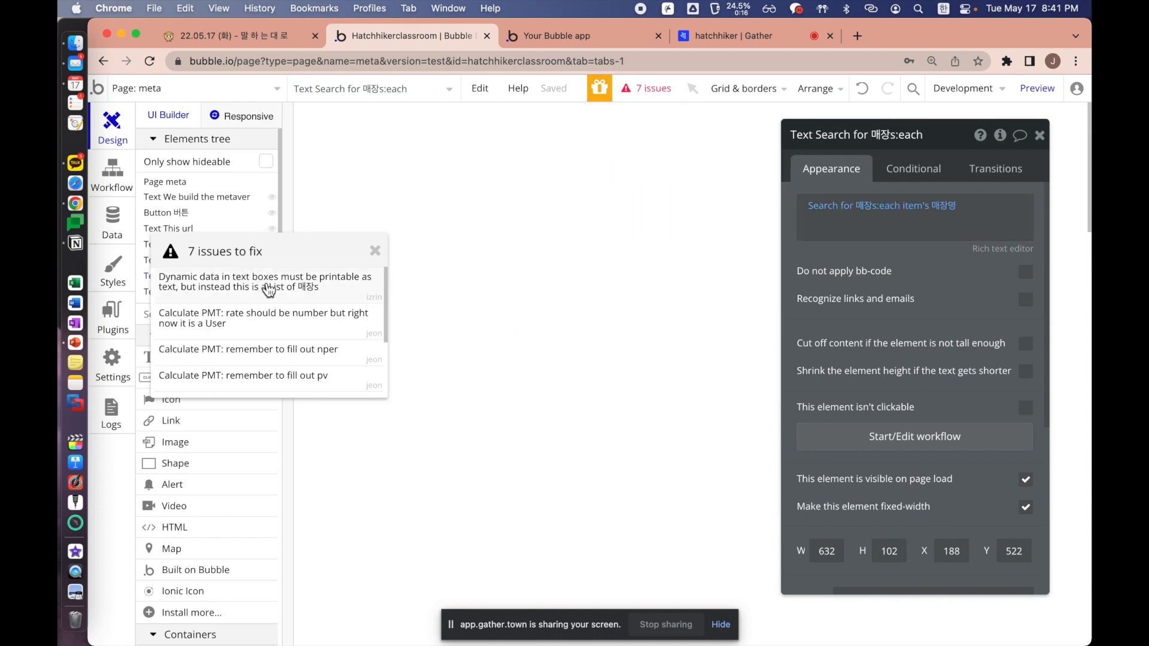
pyautogui.click(826, 211)
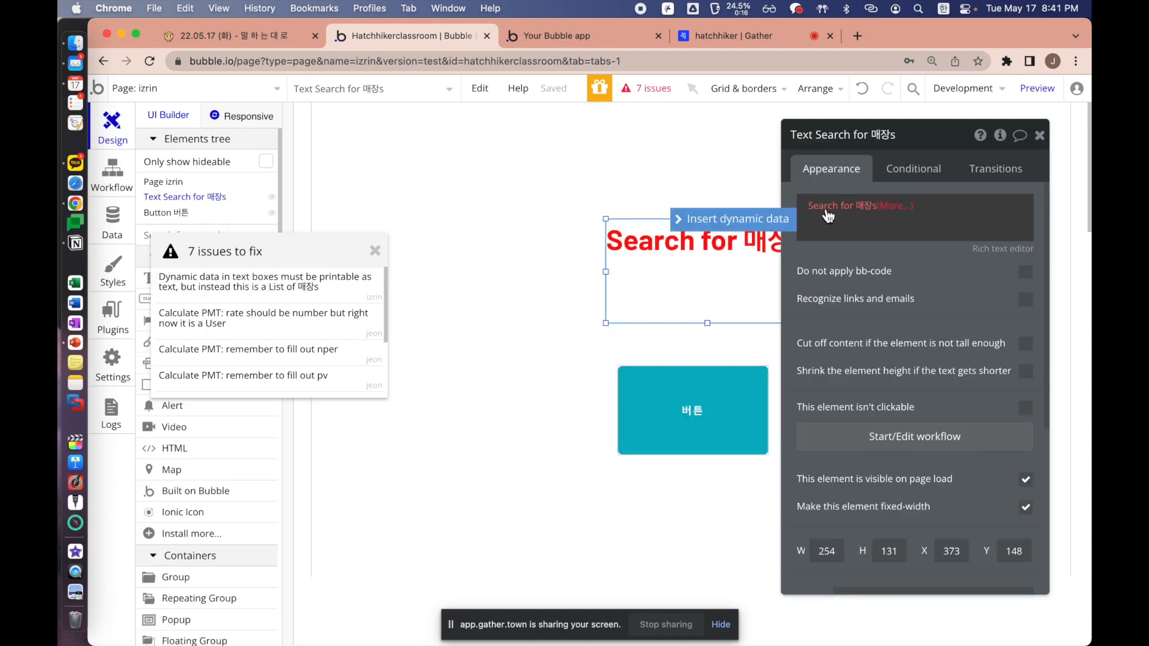
pyautogui.click(828, 209)
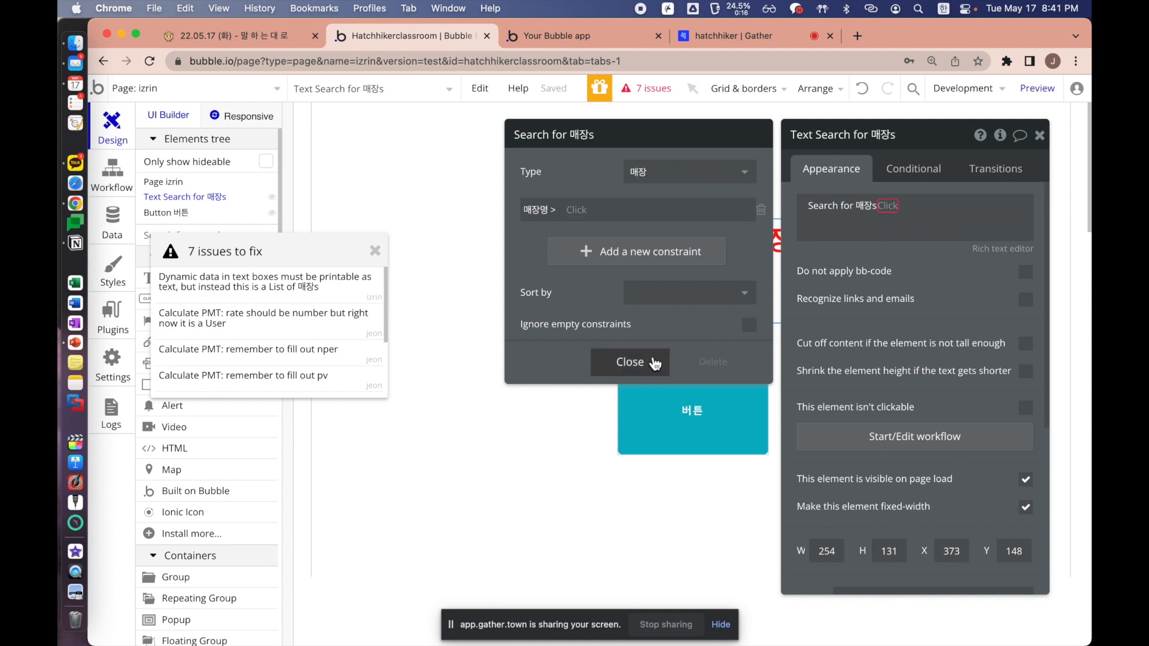
pyautogui.click(629, 362)
pyautogui.click(653, 89)
pyautogui.click(654, 88)
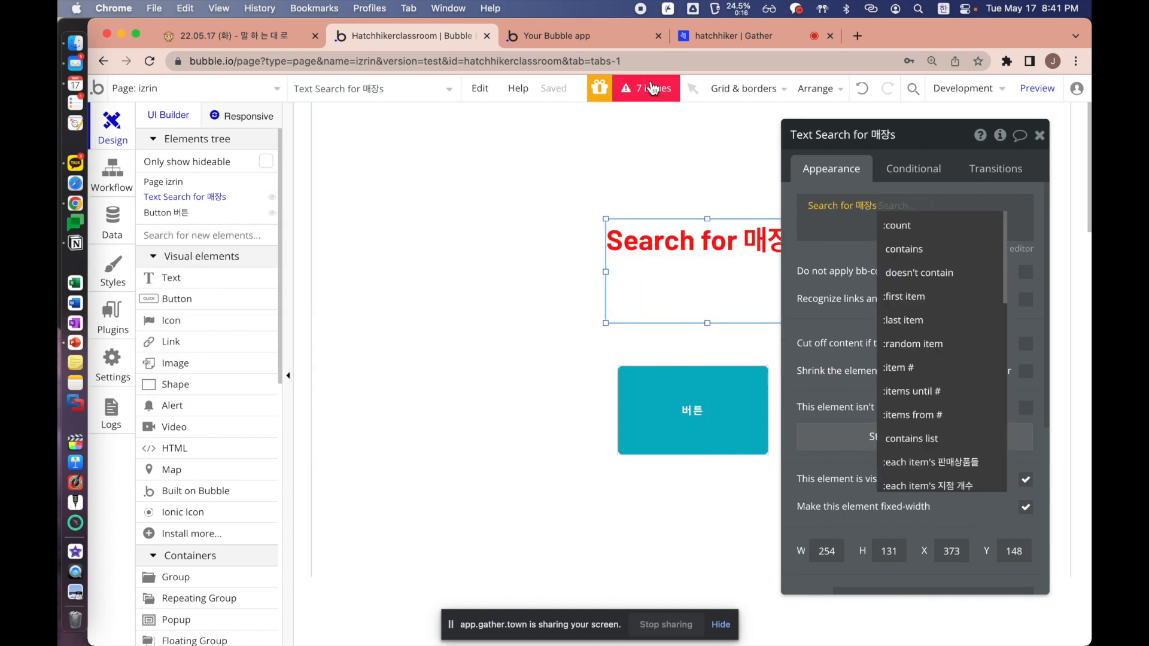
pyautogui.click(654, 88)
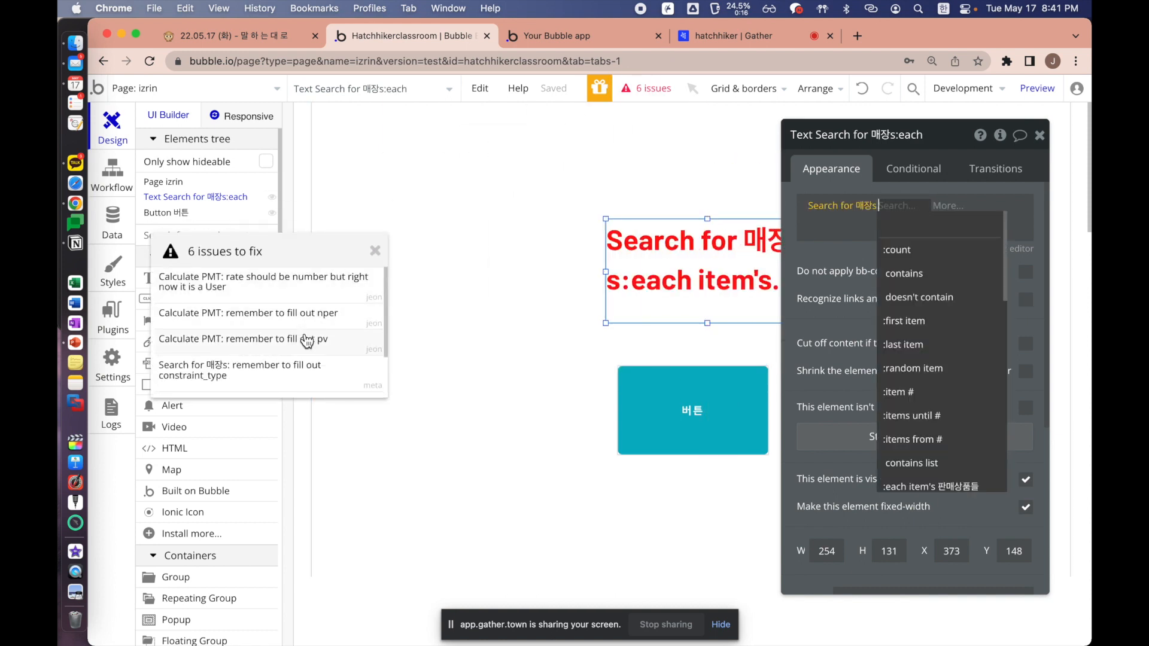
# Open the Calculate PMT rate issue and inspect the Loan Payment arguments in its text element
pyautogui.scroll(-1, 307, 342)
pyautogui.scroll(1, 307, 341)
pyautogui.click(277, 323)
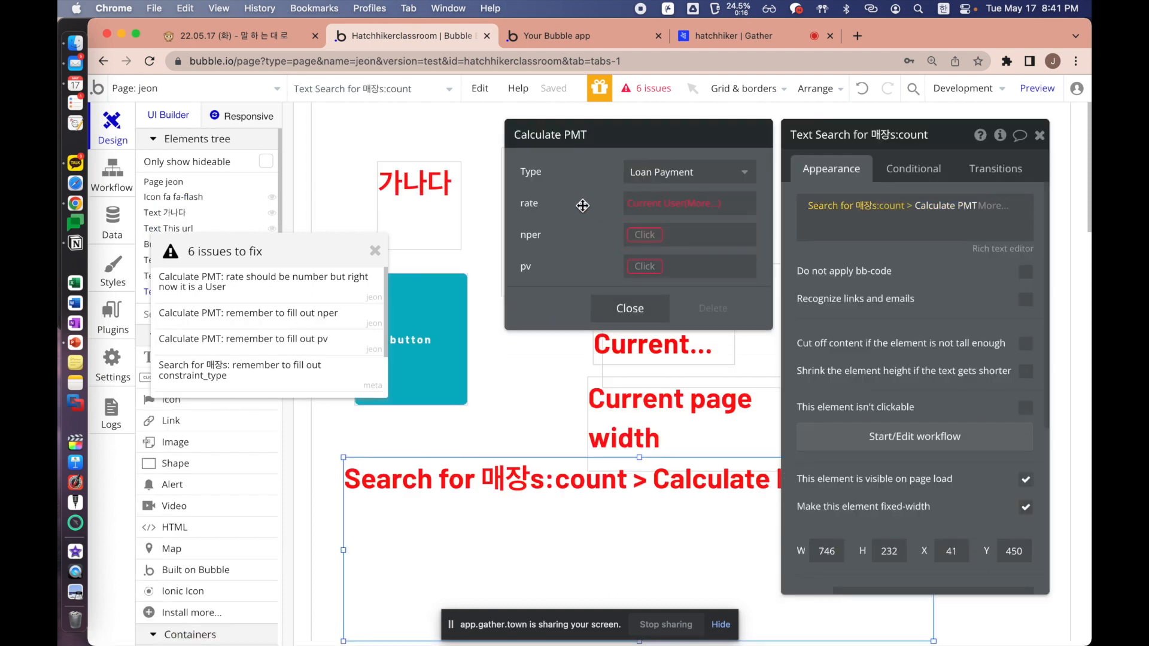
pyautogui.click(878, 213)
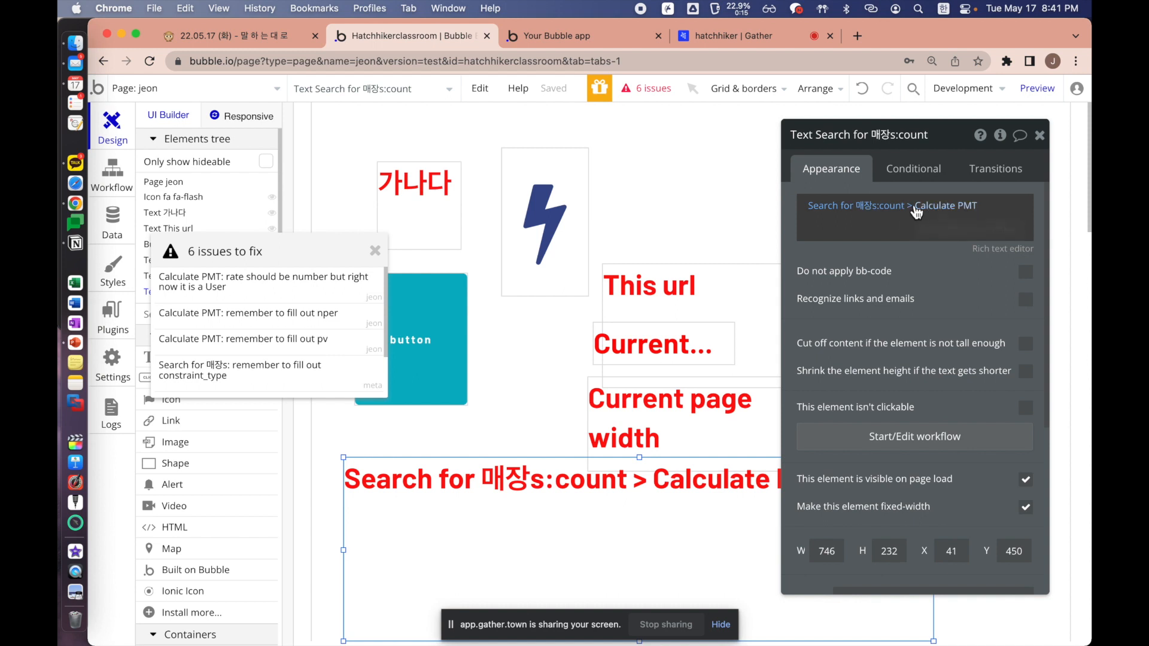
pyautogui.click(714, 187)
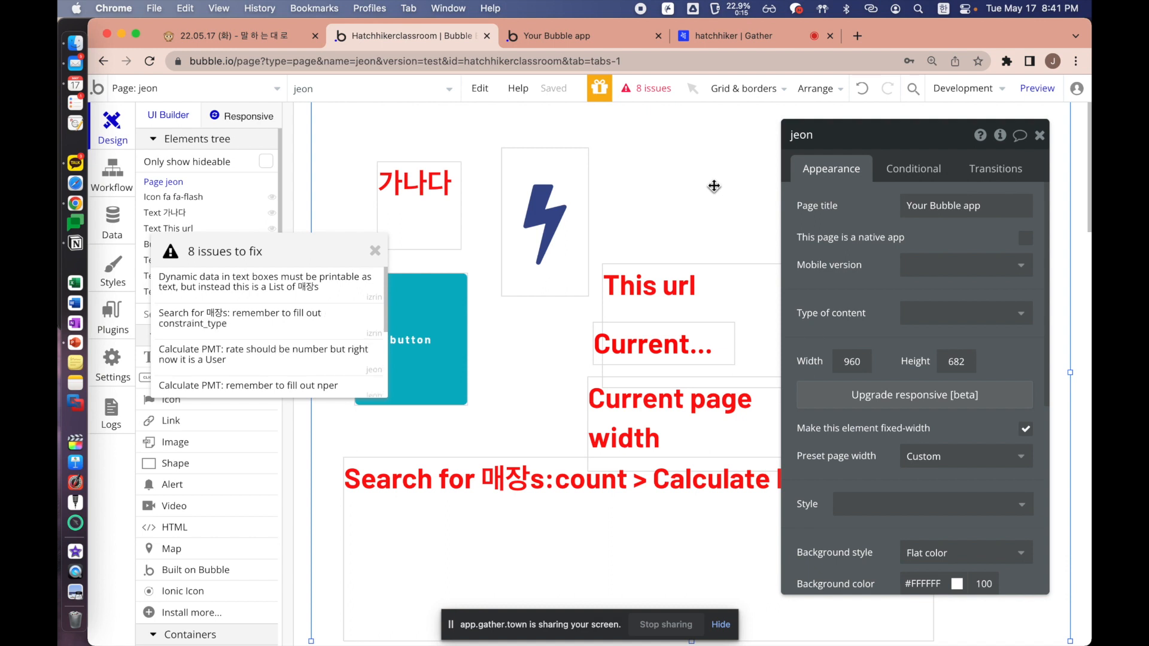
# Shift the property editor and issues list aside to examine the text element comparing the 매장 count with Calculate PMT
pyautogui.moveTo(821, 224); pyautogui.dragTo(488, 201)
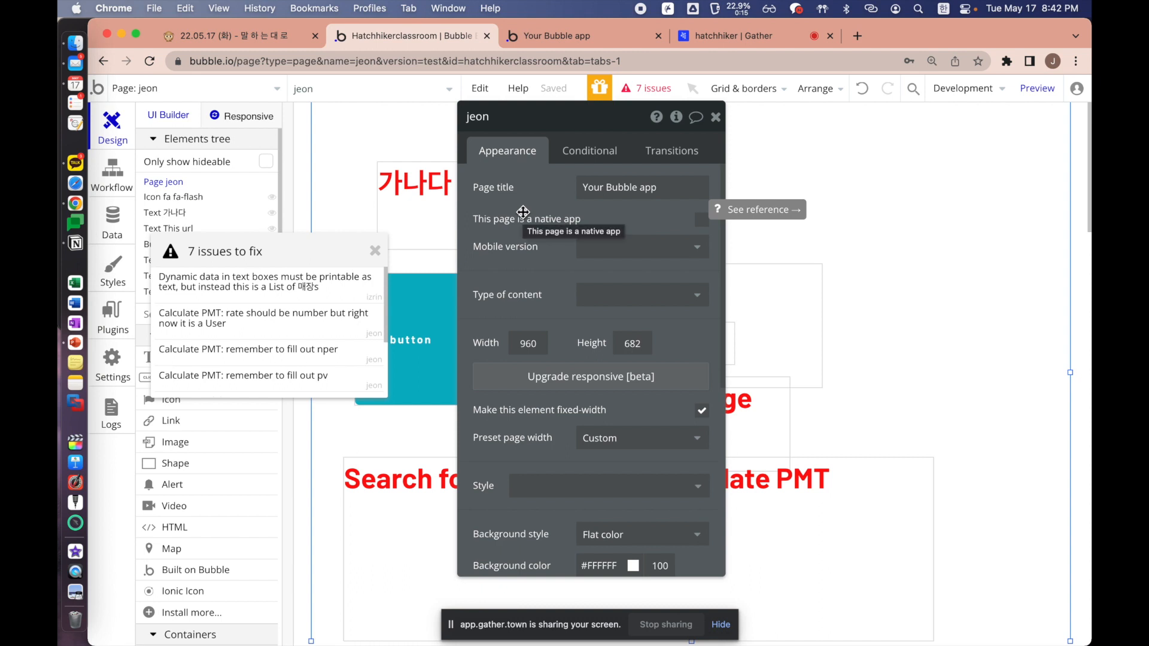
pyautogui.moveTo(523, 212); pyautogui.dragTo(831, 224)
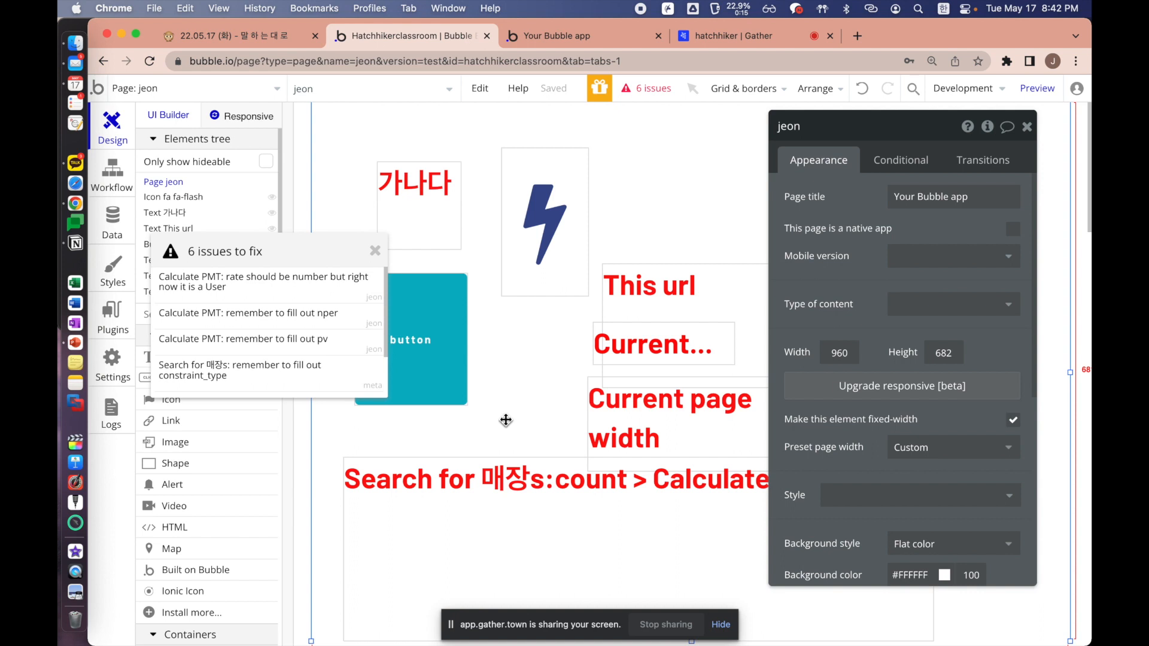
pyautogui.click(510, 482)
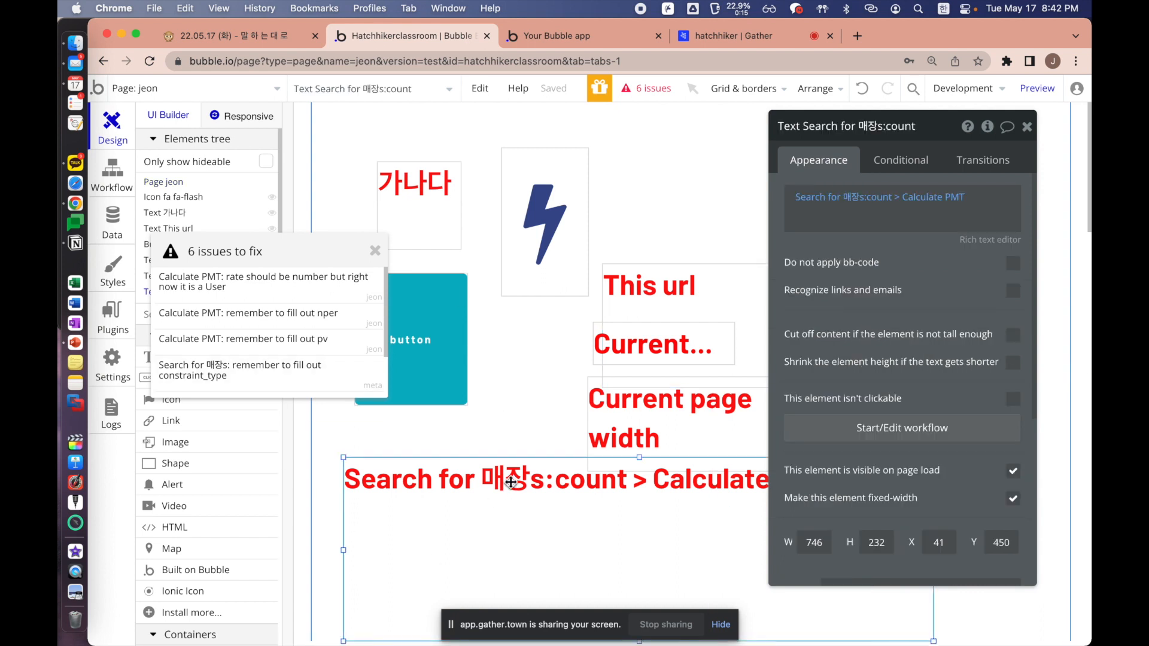
pyautogui.press('super+z')
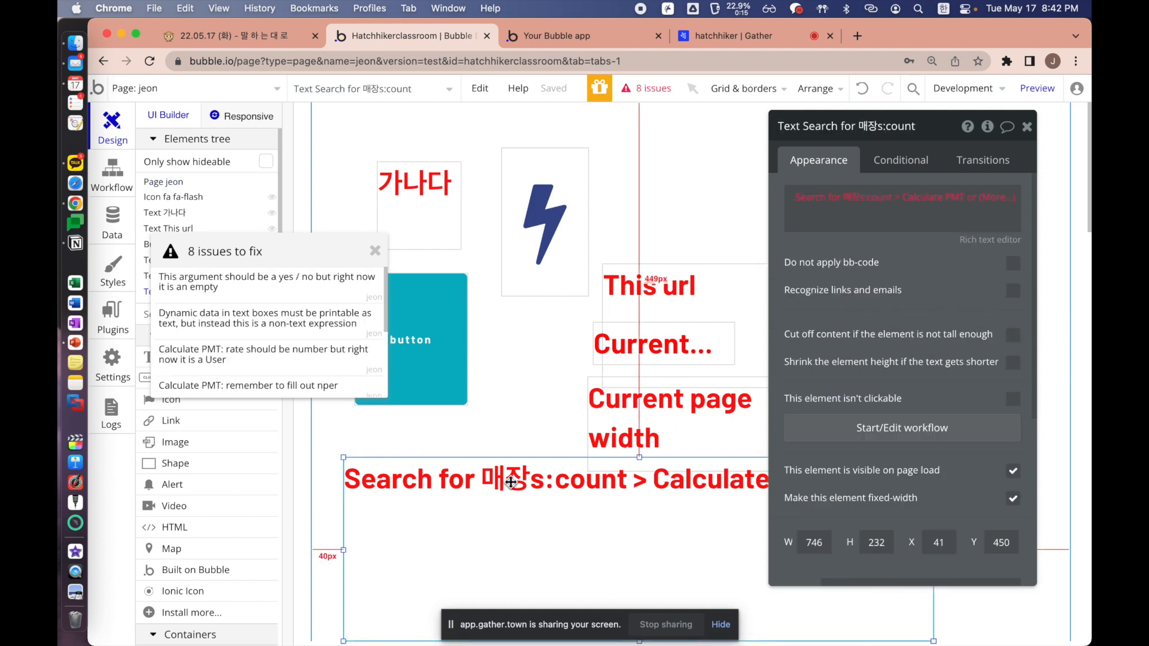
pyautogui.click(642, 189)
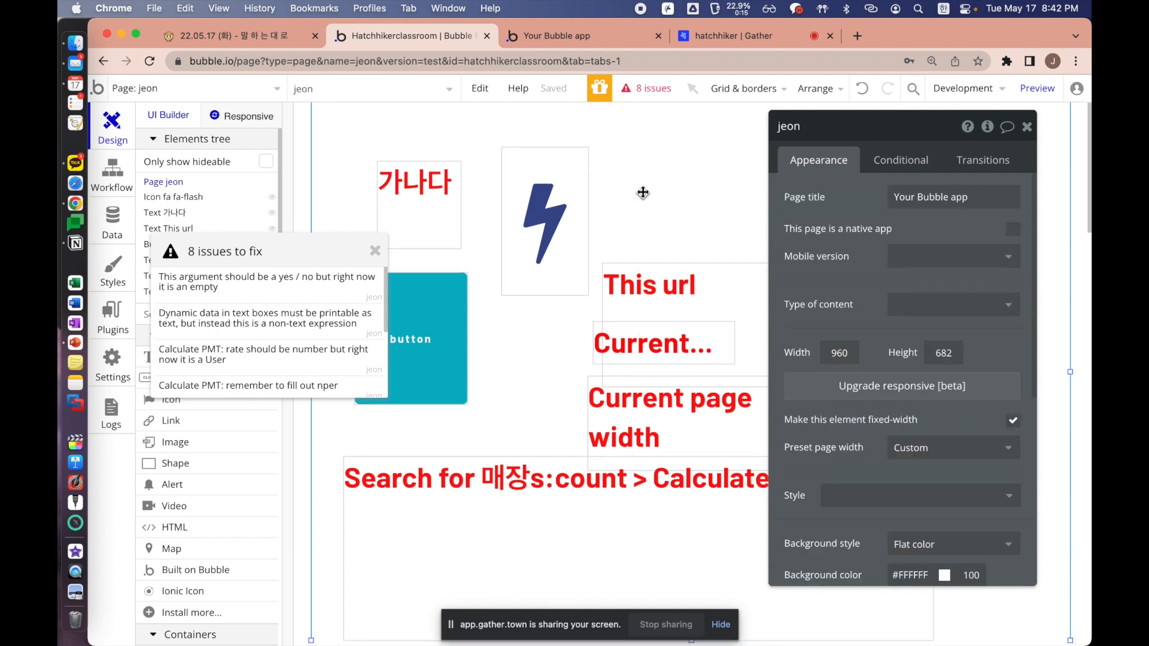
pyautogui.scroll(-3, 644, 197)
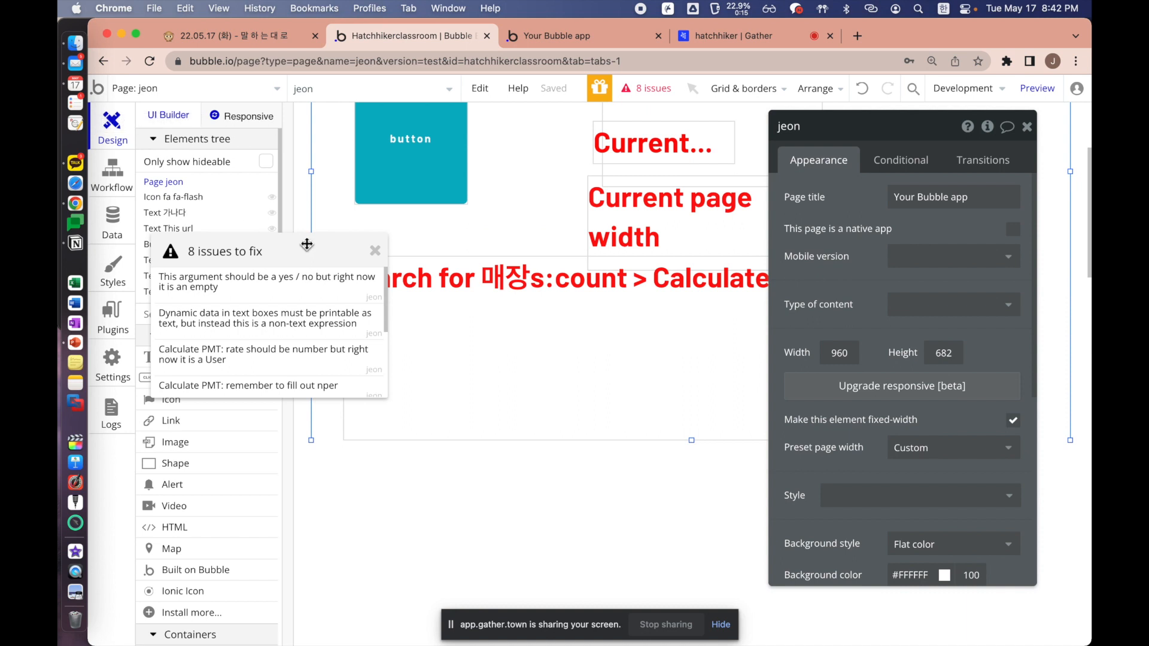
pyautogui.moveTo(307, 244); pyautogui.dragTo(564, 251)
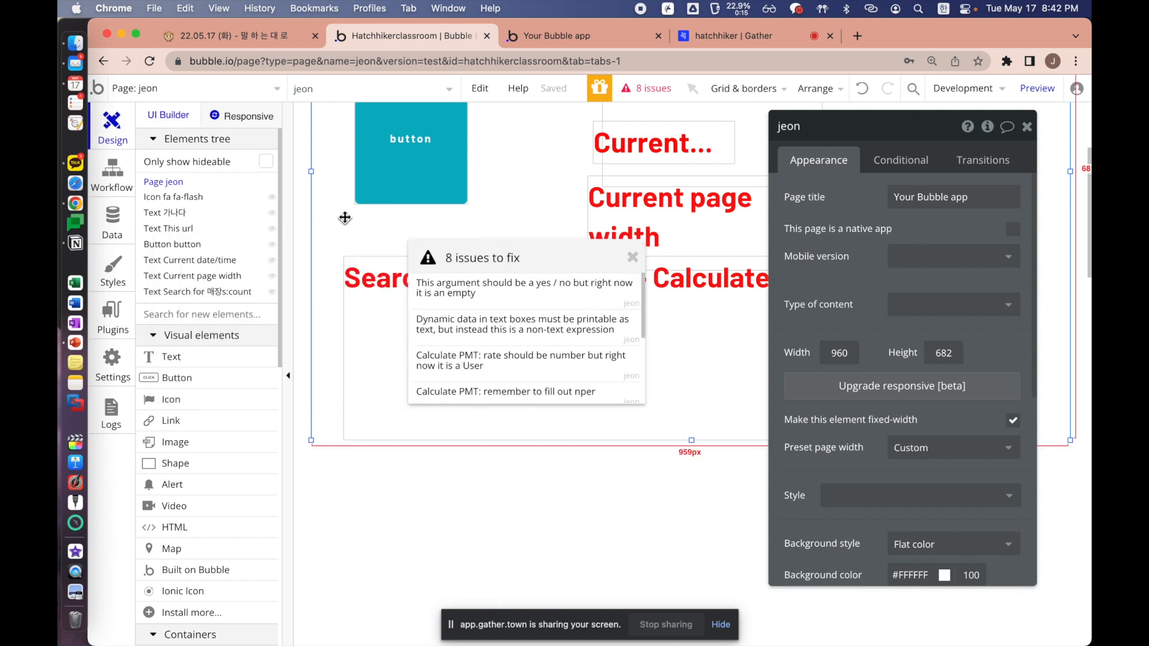
# Switch to the instructor's own page and check what data type its 매장 search text expression evaluates to
pyautogui.click(205, 89)
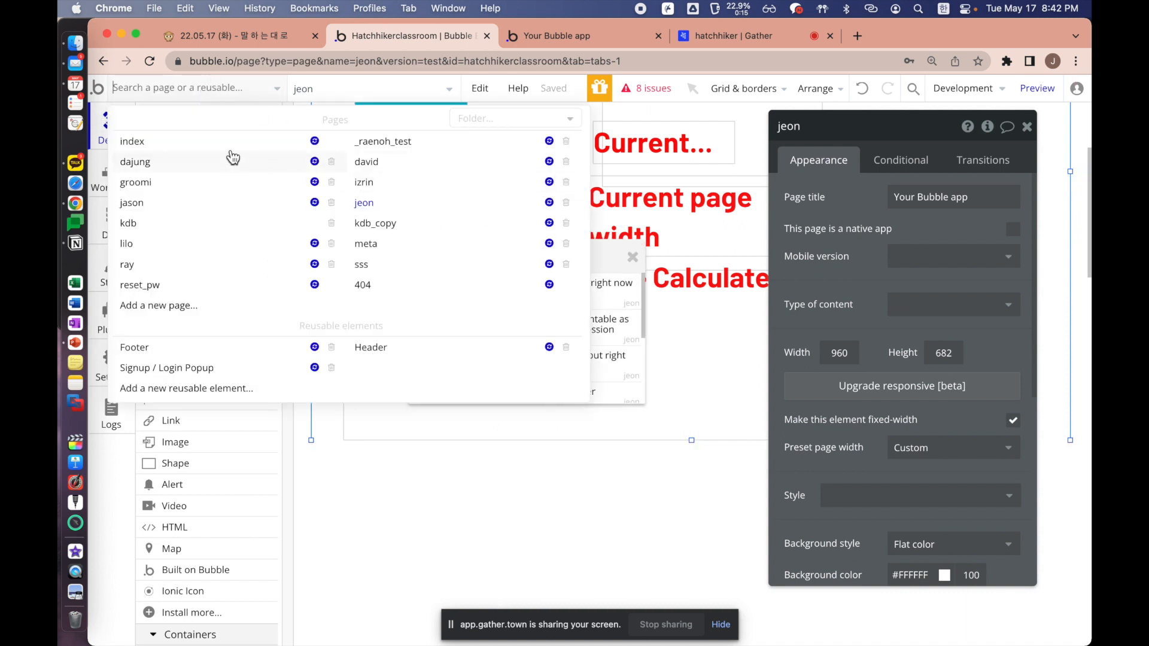
pyautogui.click(254, 215)
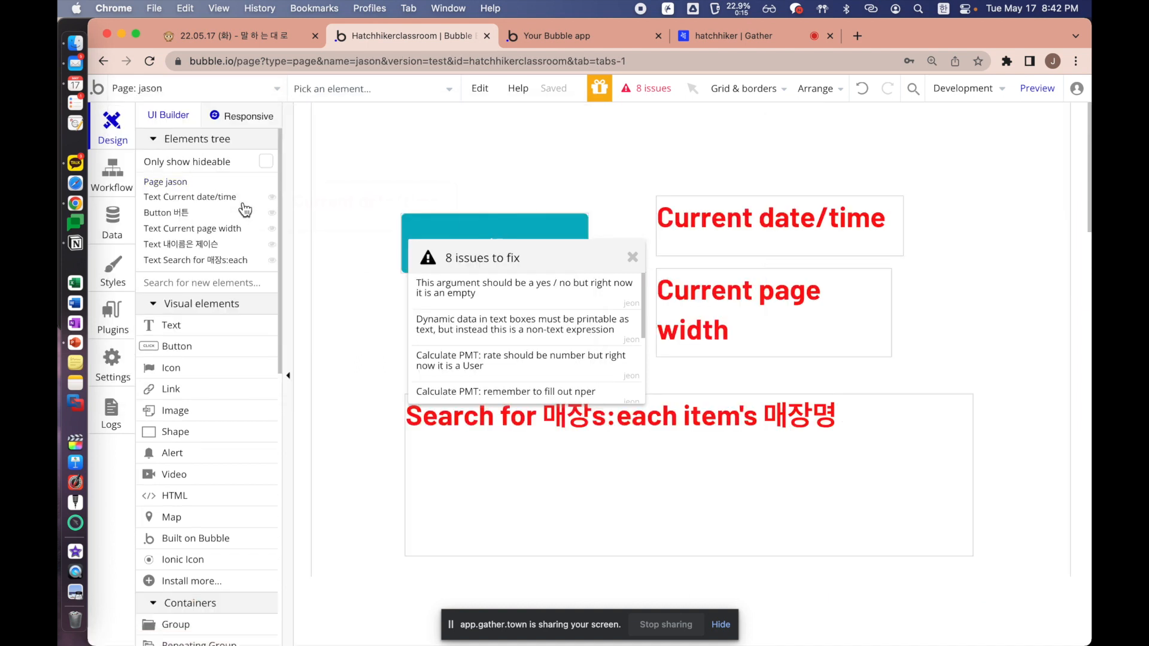
pyautogui.moveTo(562, 265); pyautogui.dragTo(352, 206)
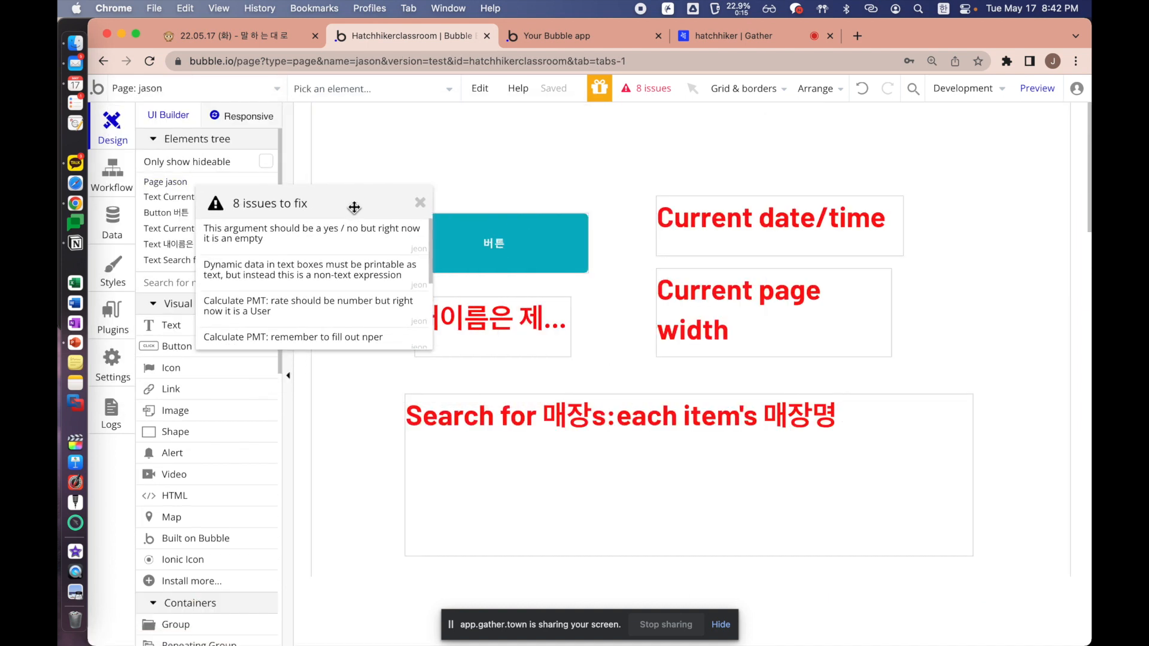
pyautogui.doubleClick(598, 426)
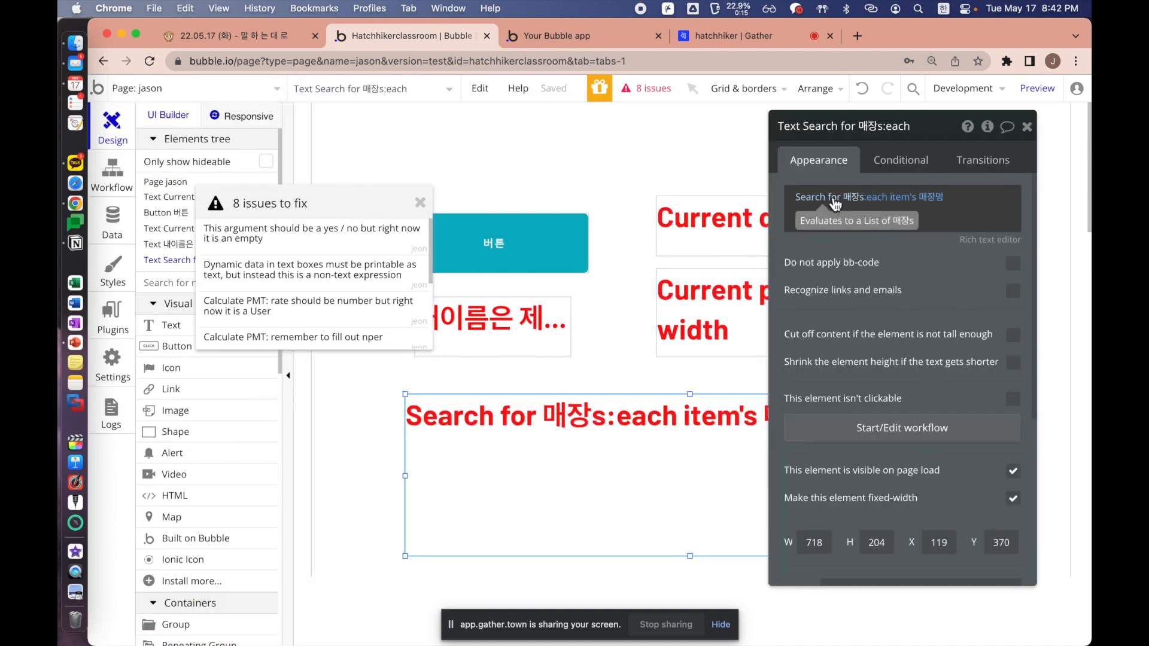
# Examine the All 매장 entries in the app data, moving the issues list away from the table
pyautogui.click(107, 239)
pyautogui.moveTo(342, 204); pyautogui.dragTo(651, 501)
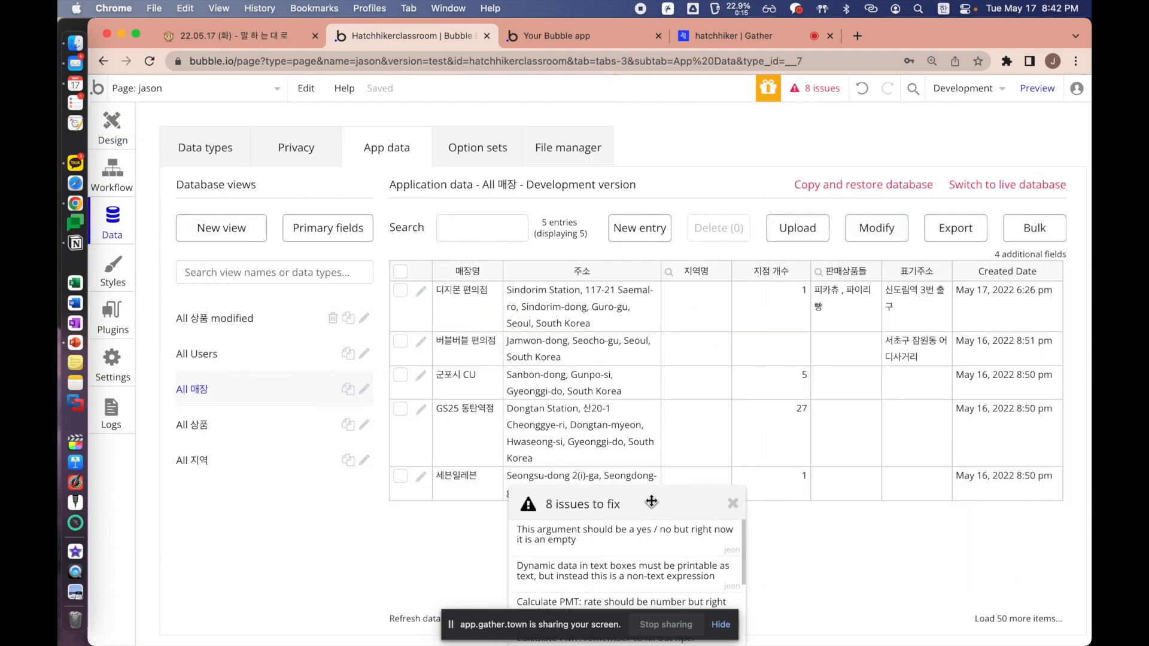
pyautogui.click(247, 417)
pyautogui.moveTo(493, 293); pyautogui.dragTo(968, 389)
pyautogui.click(969, 383)
pyautogui.click(192, 389)
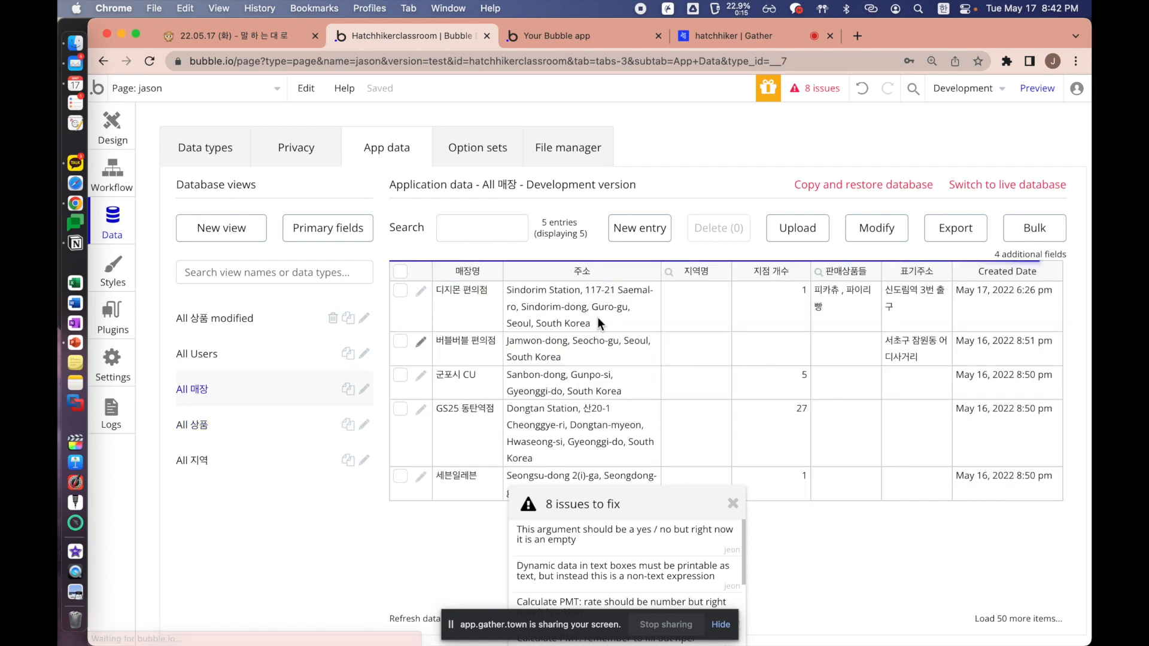
pyautogui.click(484, 299)
pyautogui.moveTo(484, 299); pyautogui.dragTo(964, 441)
pyautogui.click(964, 441)
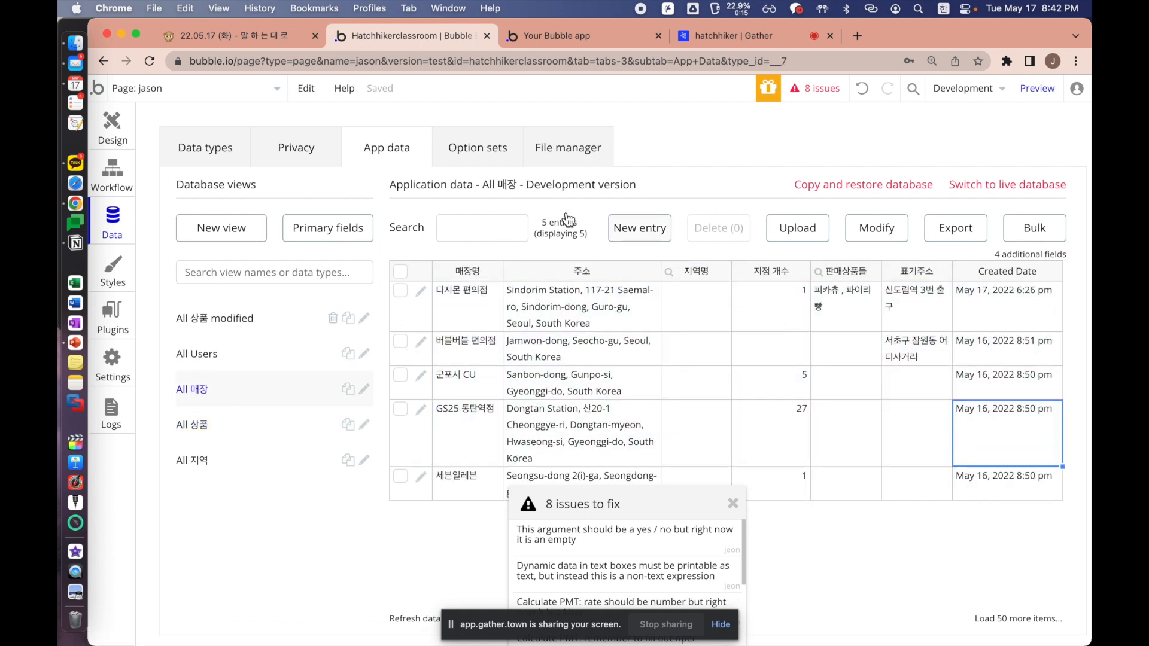
# Return to the page design and delete the text element showing each 매장's 매장명
pyautogui.click(109, 140)
pyautogui.click(663, 470)
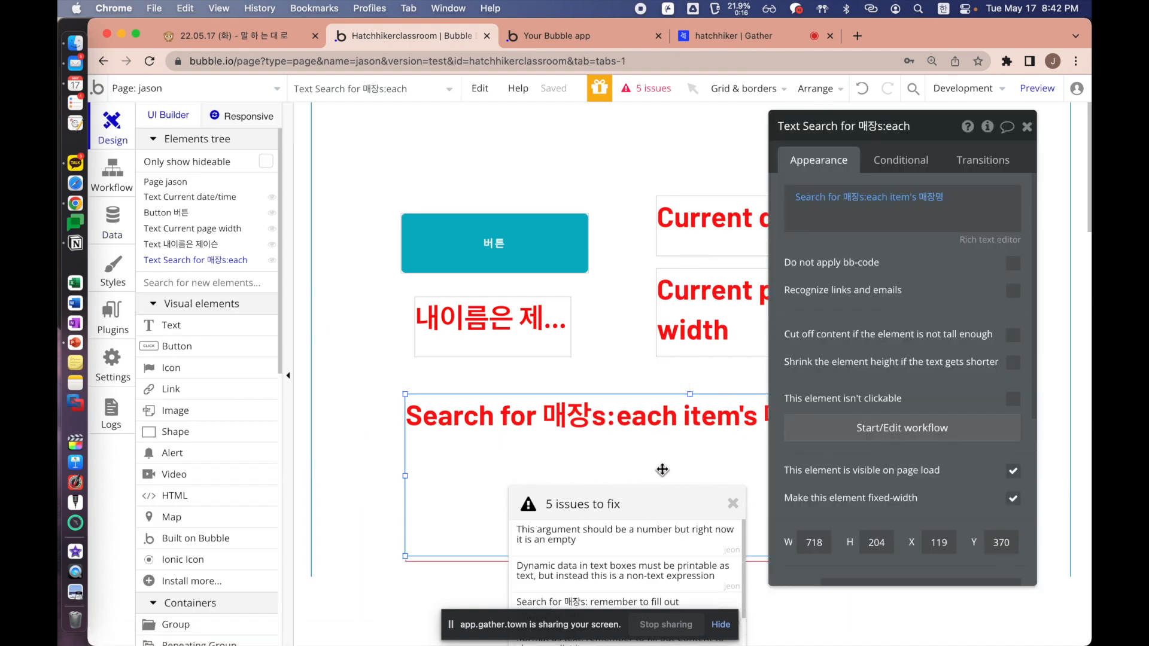
pyautogui.press('Delete')
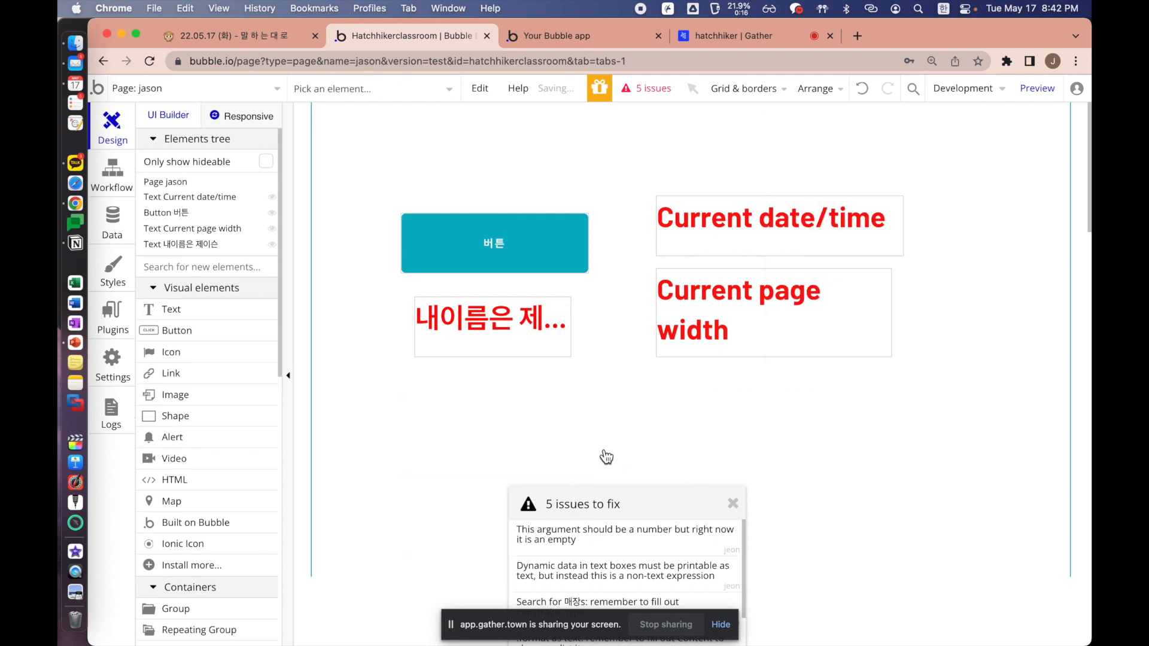
# Draw a Map element on the page, below the 내이름은 text
pyautogui.scroll(-3, 254, 333)
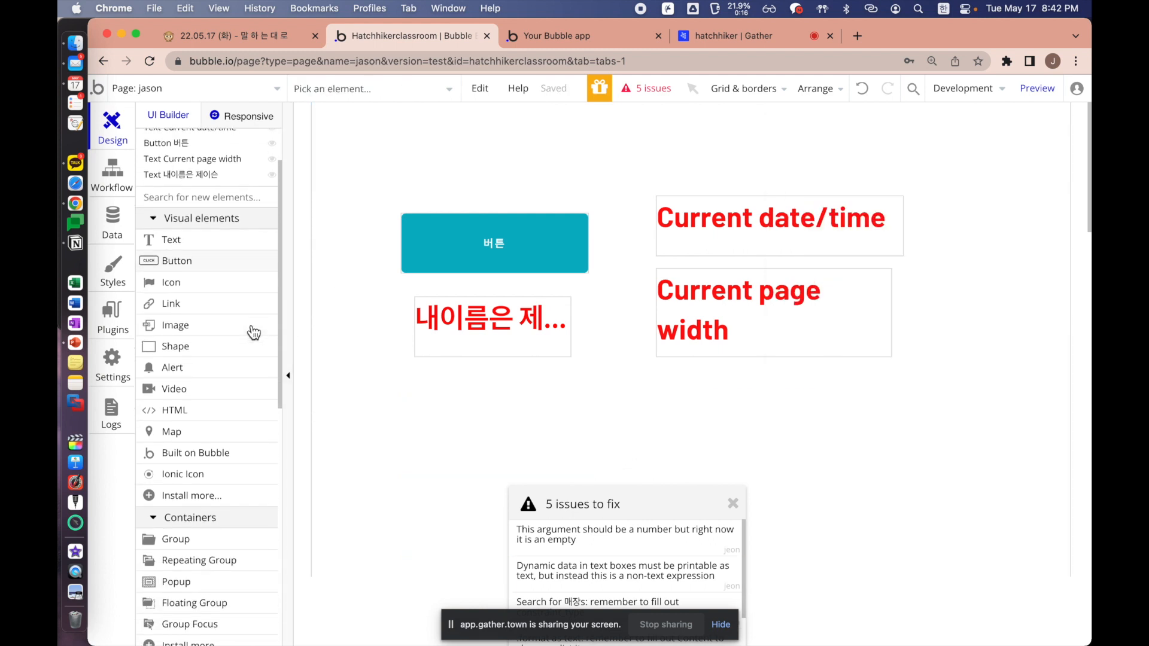
pyautogui.moveTo(253, 333)
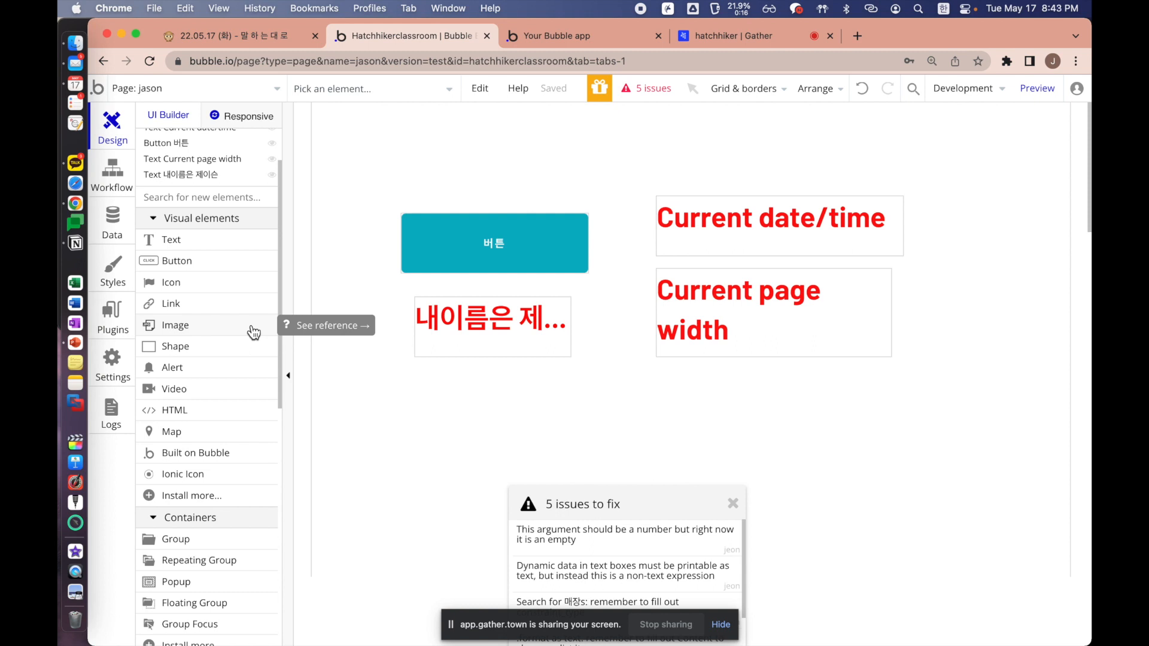
pyautogui.moveTo(238, 421)
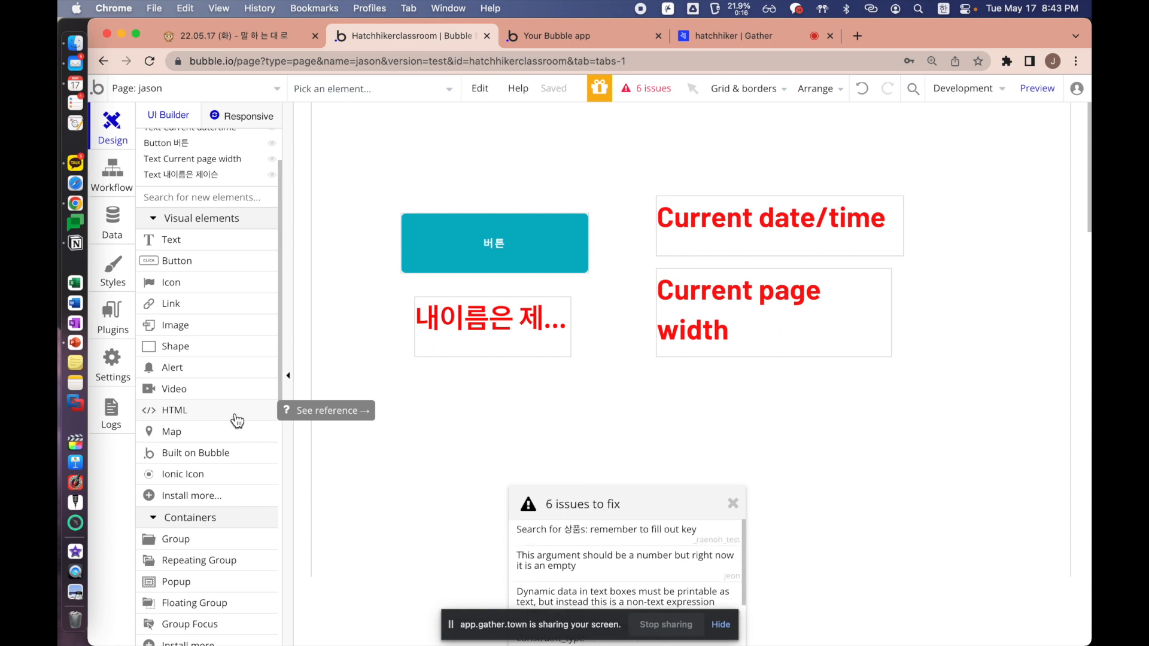
pyautogui.scroll(-2, 237, 422)
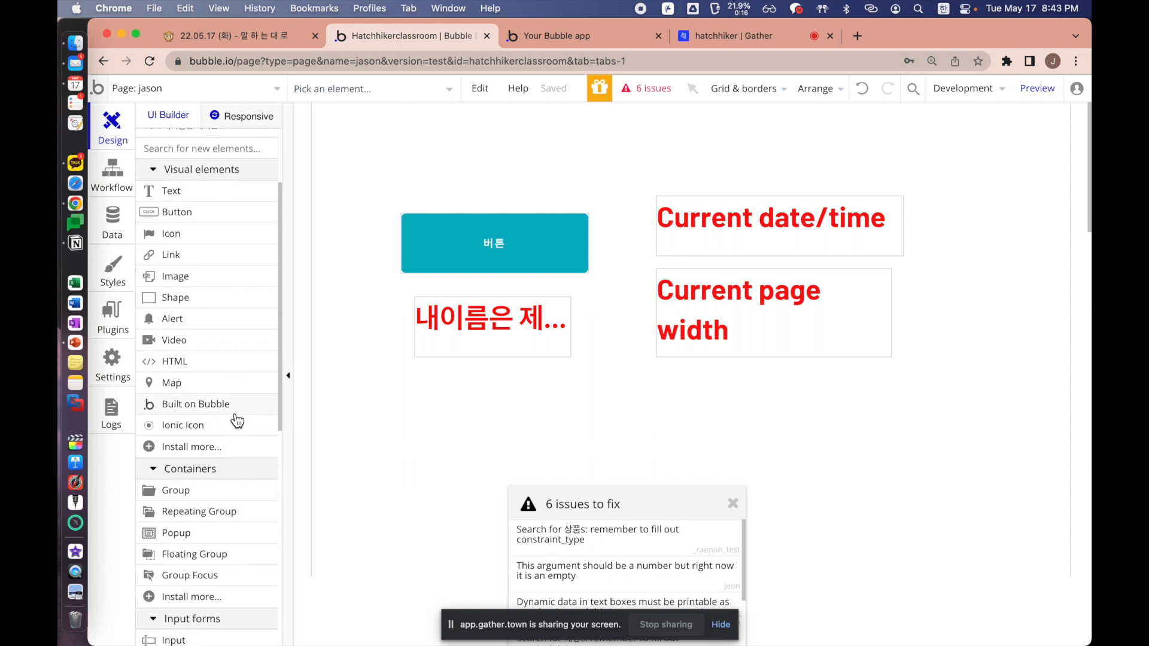
pyautogui.click(217, 381)
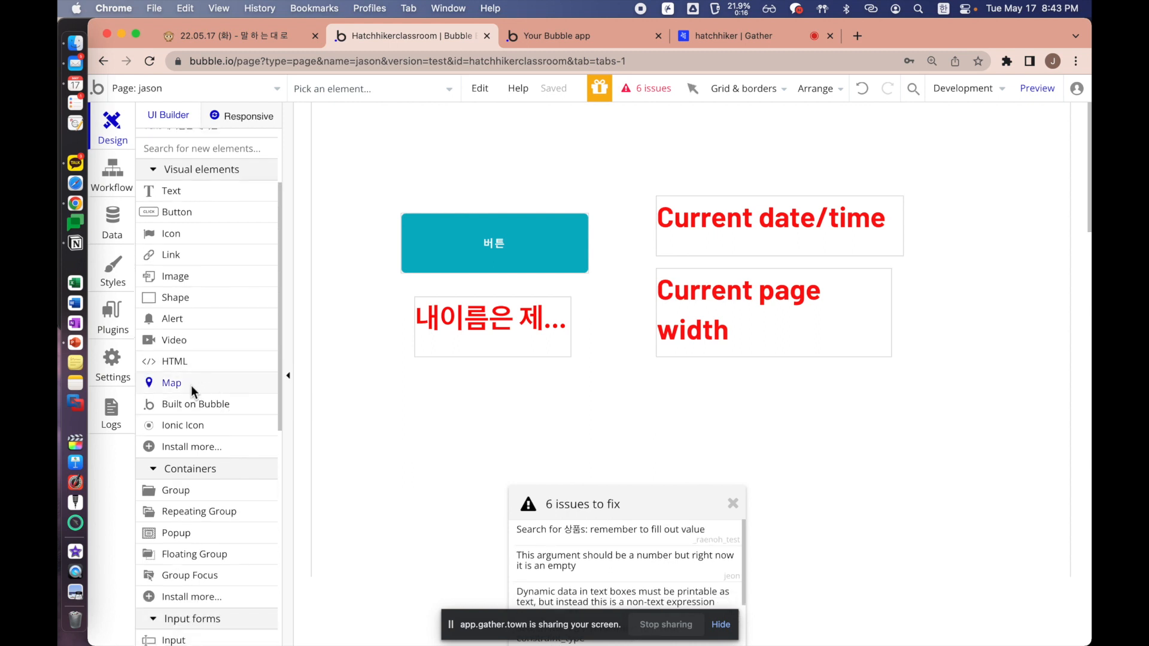
pyautogui.scroll(-3, 574, 319)
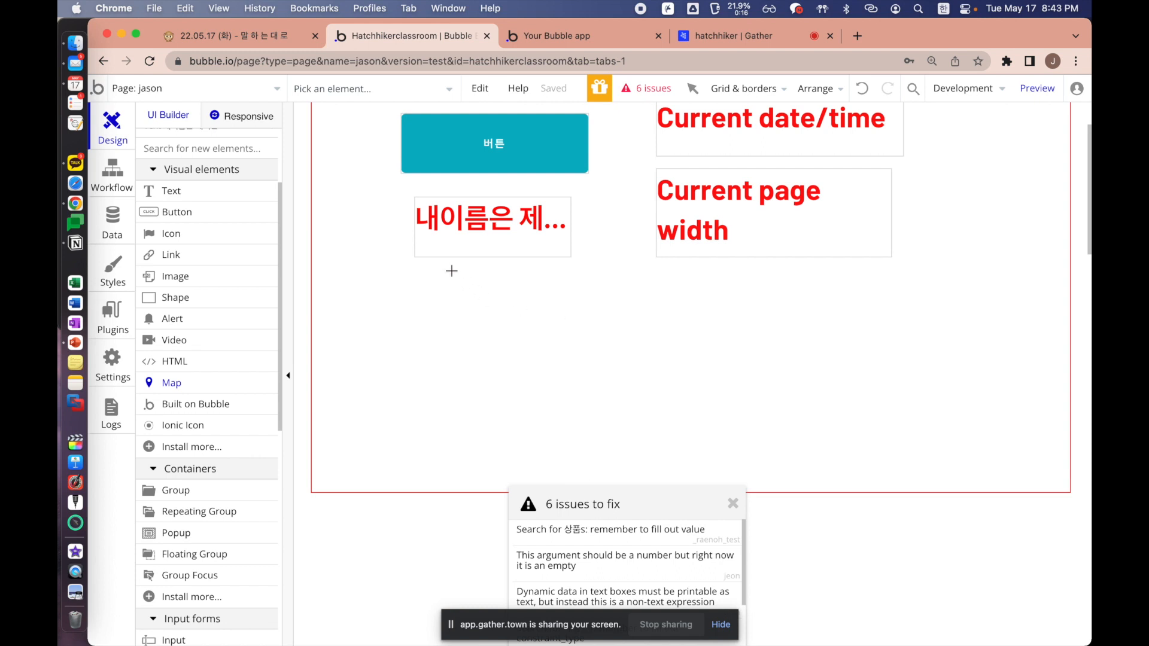
pyautogui.moveTo(441, 266); pyautogui.dragTo(710, 476)
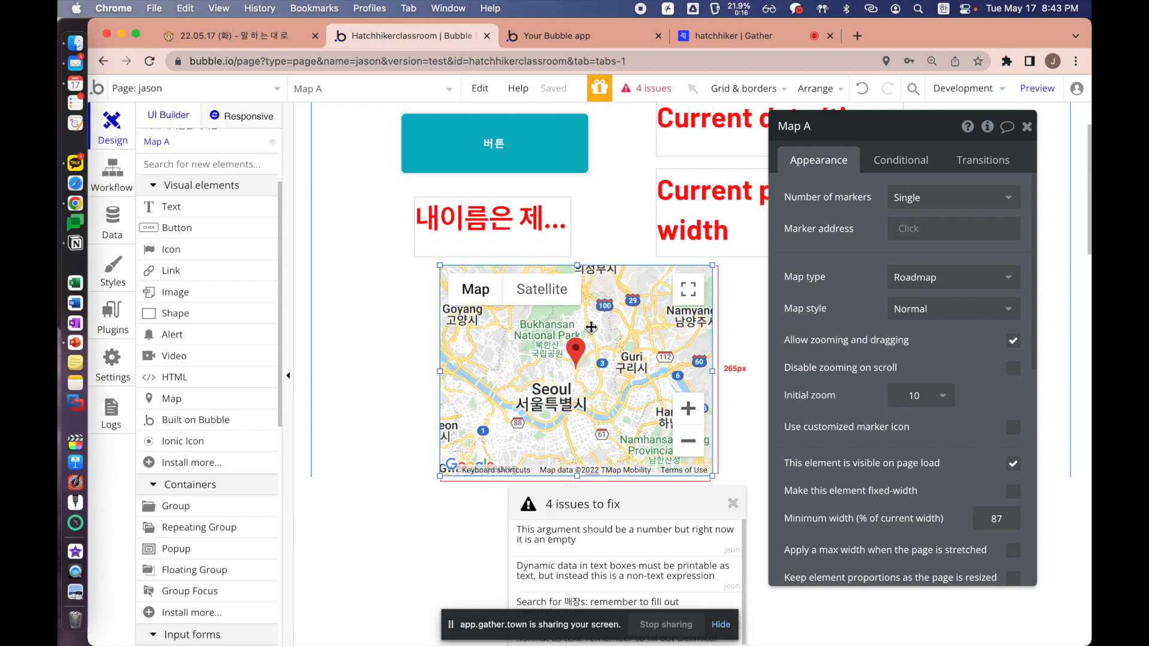
# Set the Map element's number of markers to List
pyautogui.moveTo(825, 223); pyautogui.dragTo(794, 220)
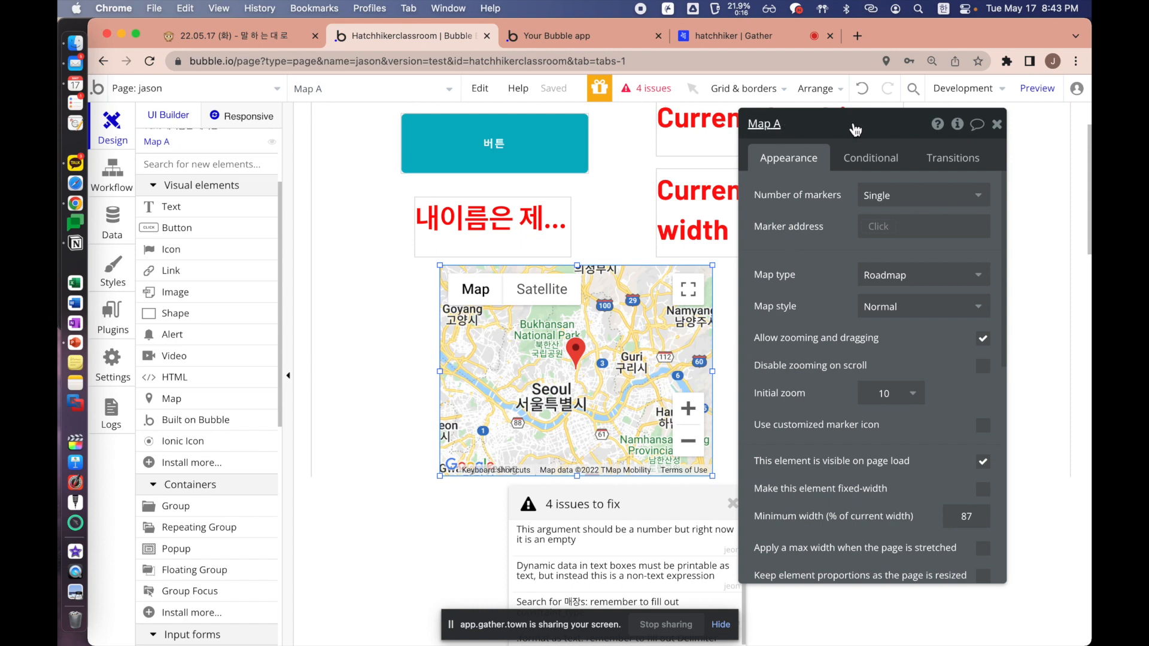
pyautogui.moveTo(775, 197)
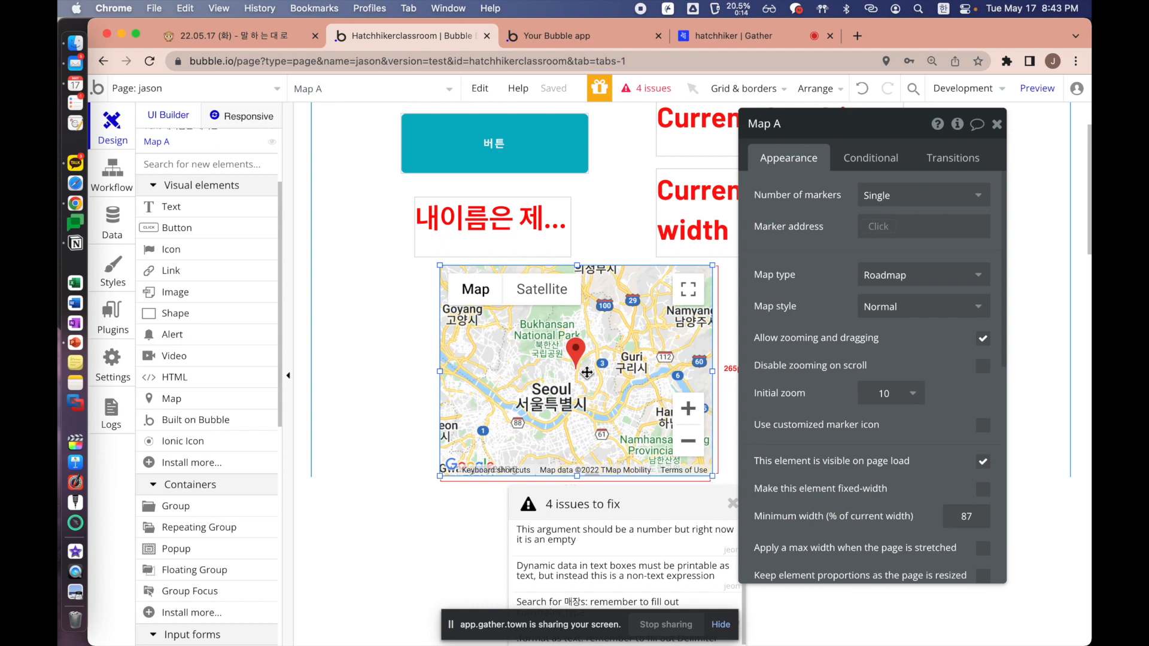
pyautogui.click(916, 196)
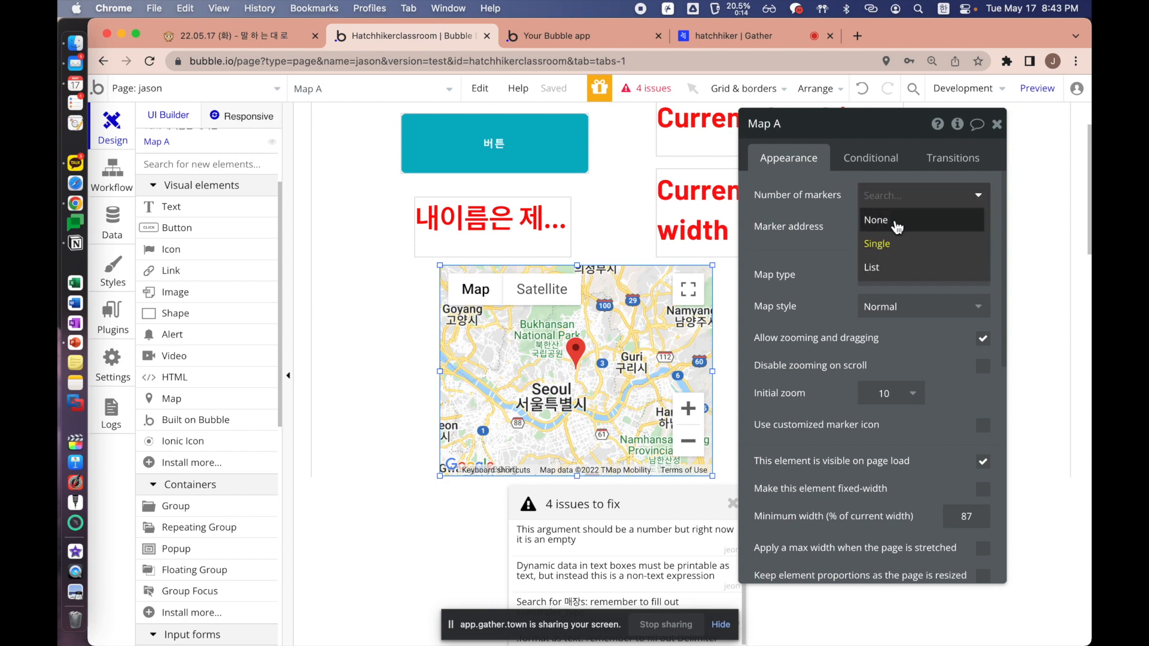
pyautogui.click(917, 268)
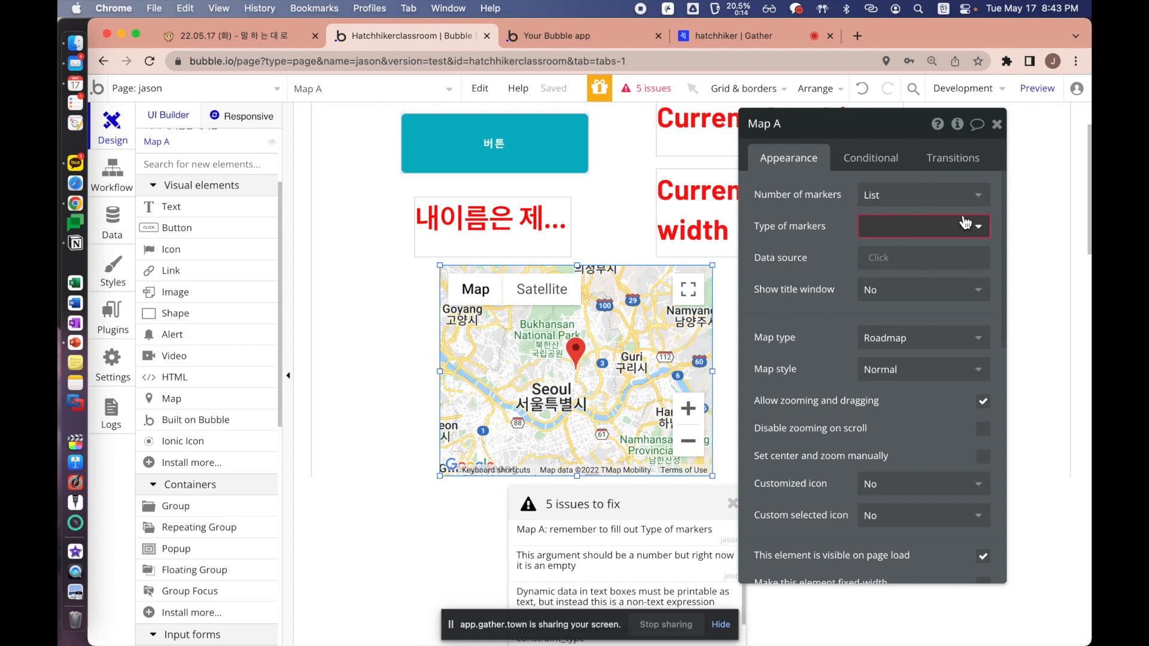
# Set the map's type of markers to 매장
pyautogui.moveTo(800, 224); pyautogui.dragTo(778, 212)
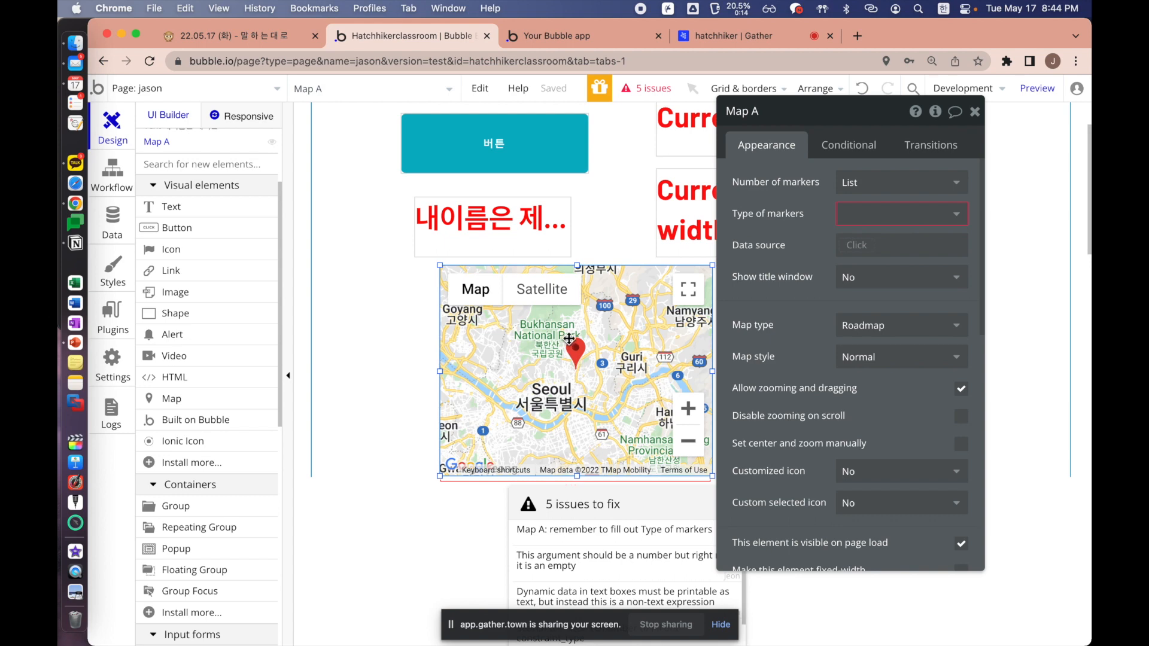
pyautogui.moveTo(815, 213); pyautogui.dragTo(837, 214)
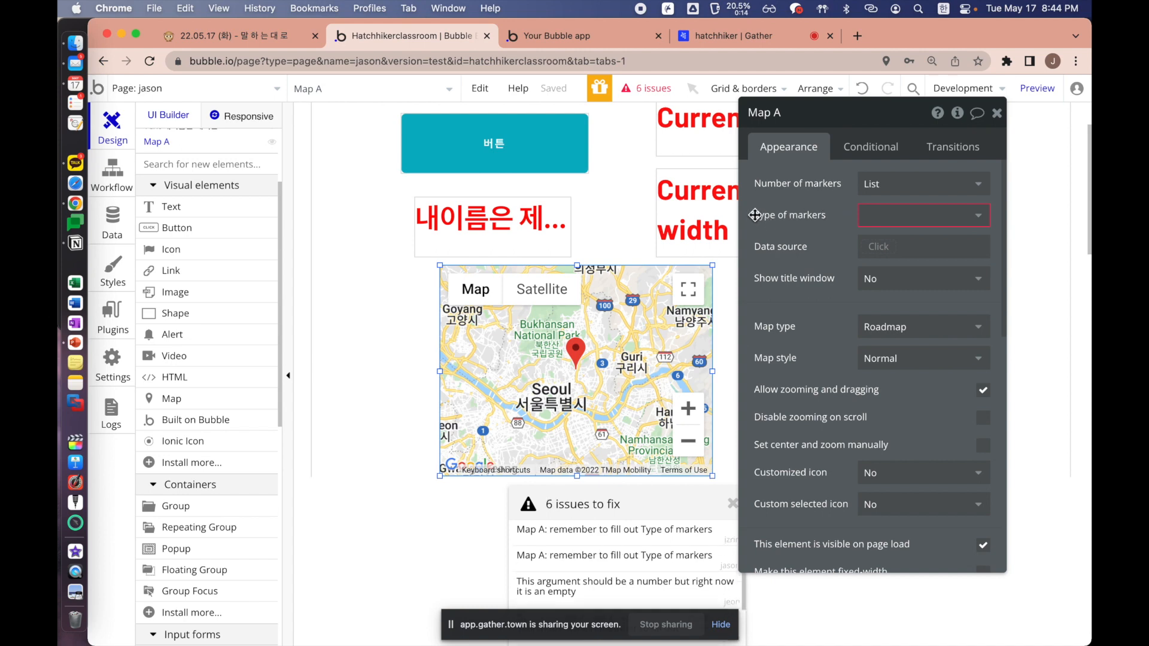
pyautogui.click(920, 215)
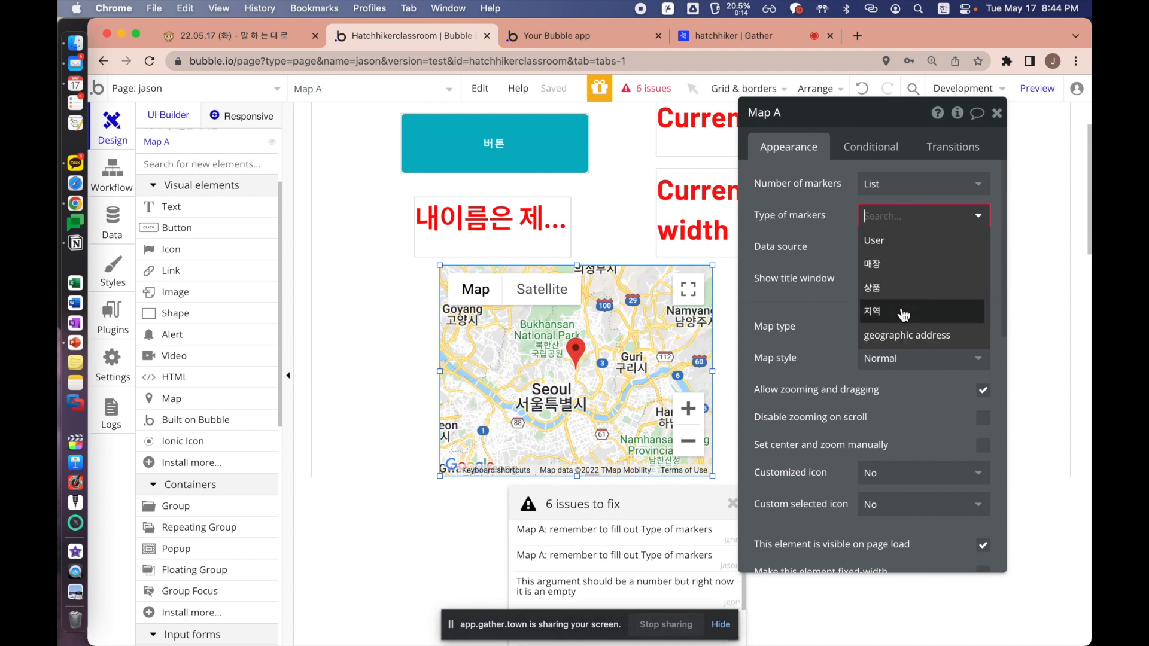
pyautogui.click(880, 264)
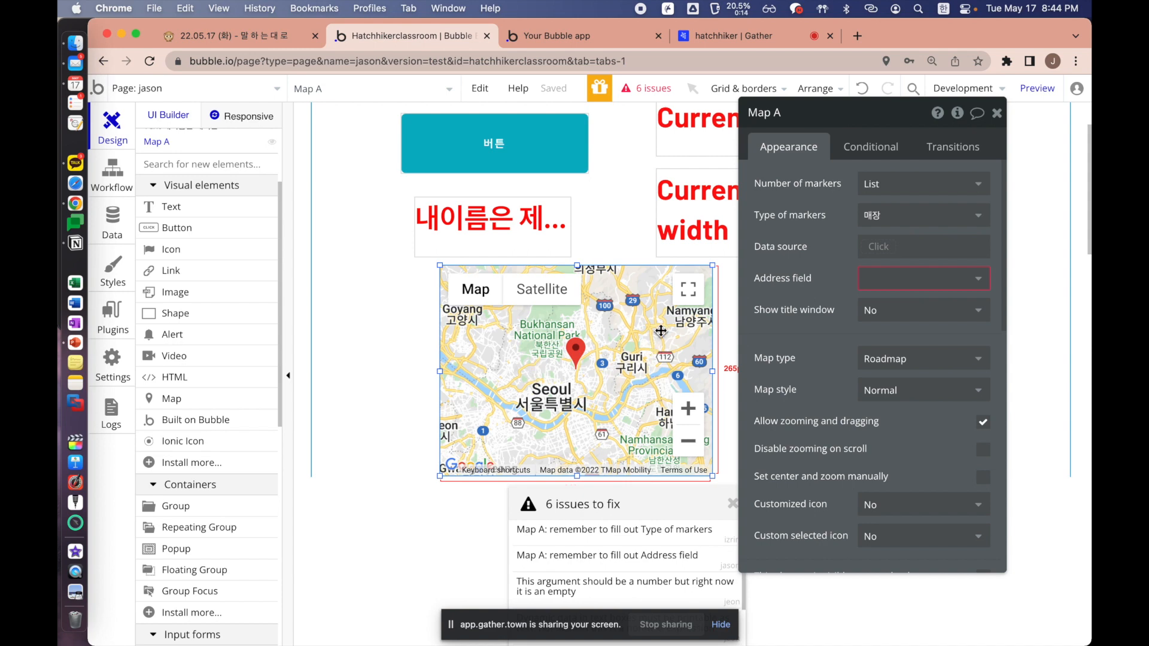
# Examine the fields of the 디지몬 편의점 entry in the All 매장 app data
pyautogui.click(112, 222)
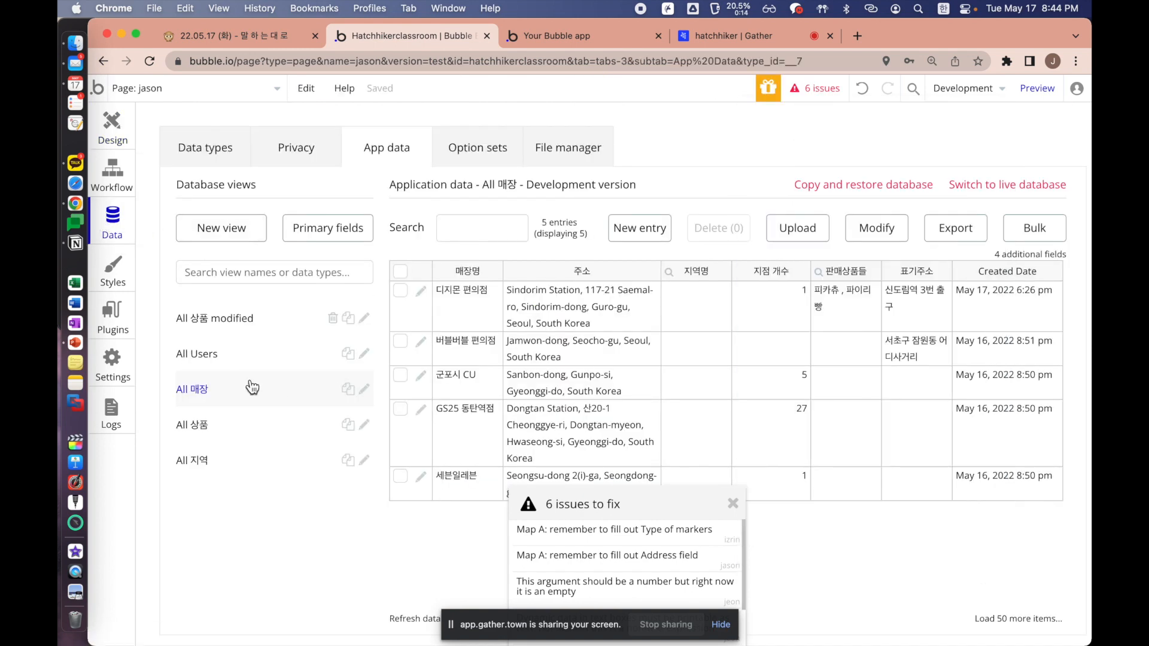
pyautogui.moveTo(511, 300); pyautogui.dragTo(1090, 305)
pyautogui.moveTo(617, 388); pyautogui.dragTo(912, 384)
pyautogui.moveTo(521, 319); pyautogui.dragTo(938, 317)
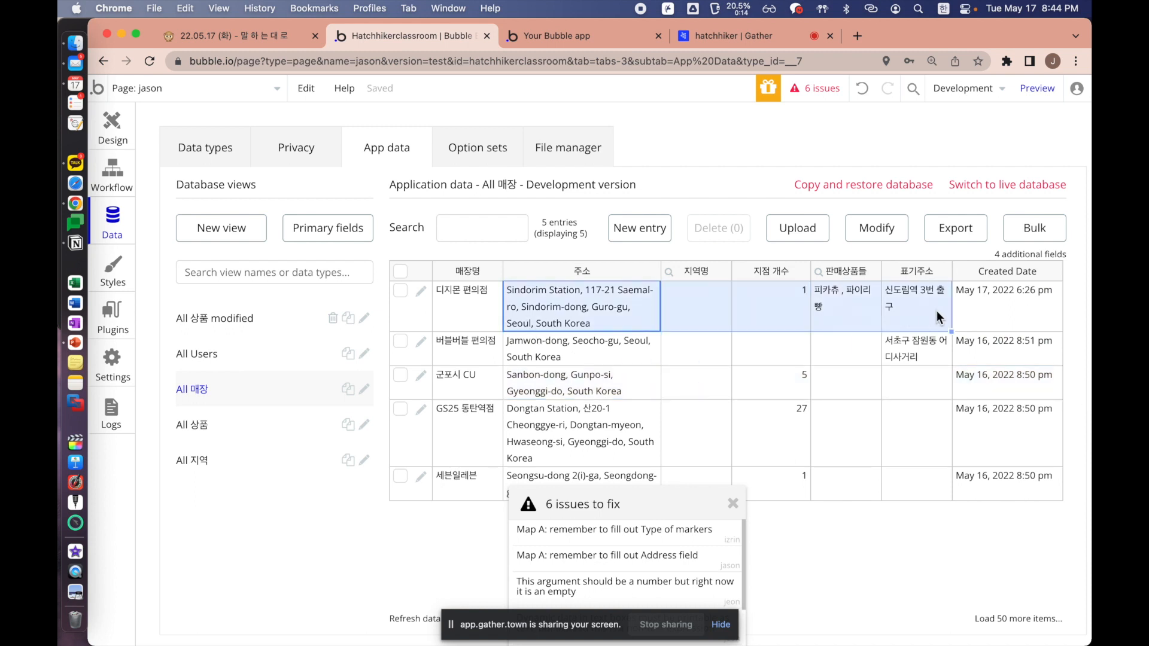
pyautogui.click(778, 308)
pyautogui.moveTo(459, 316); pyautogui.dragTo(1041, 322)
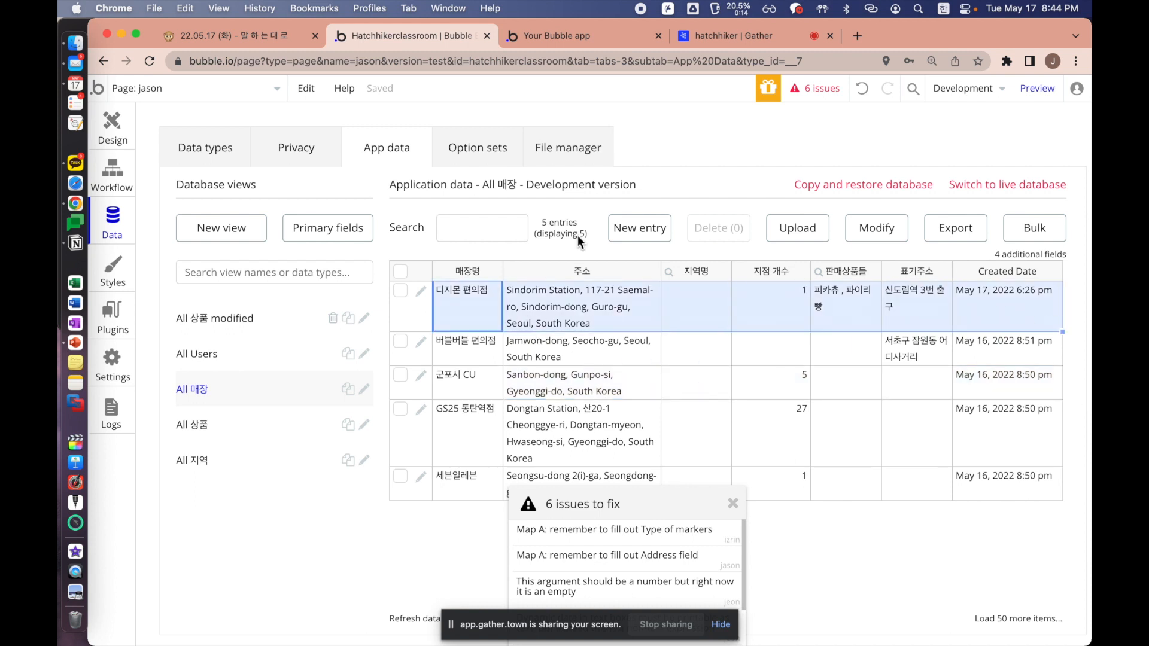
# Return to the page design and set the map's data source to a search for 매장, without constraints
pyautogui.click(117, 129)
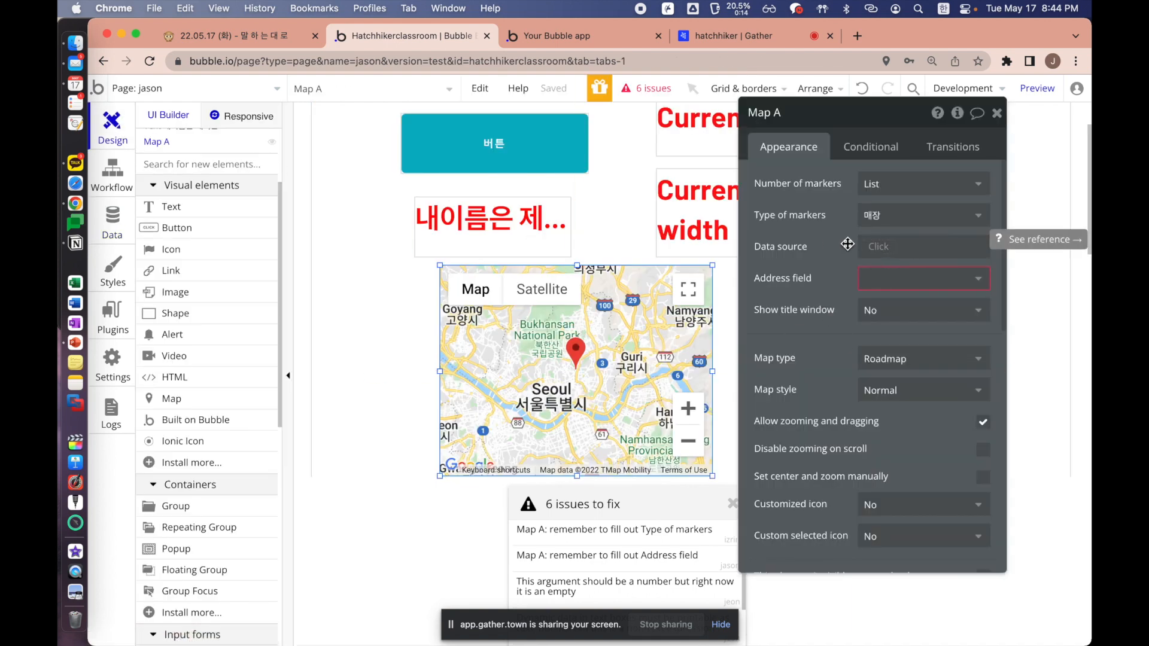
pyautogui.moveTo(829, 244); pyautogui.dragTo(789, 244)
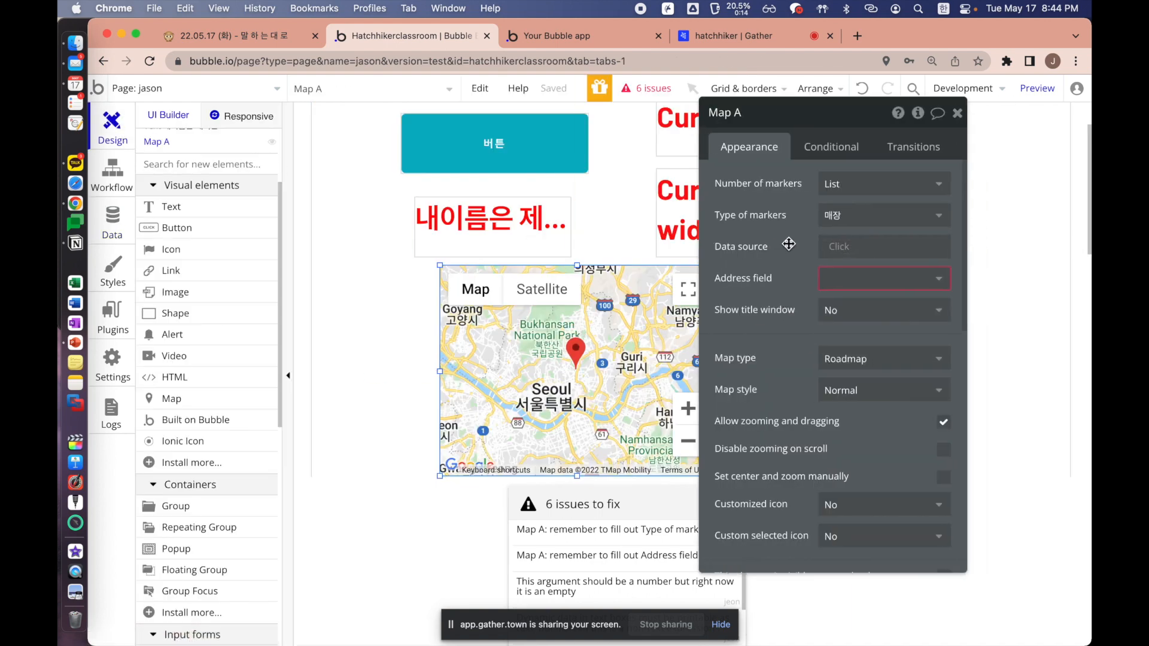
pyautogui.click(835, 252)
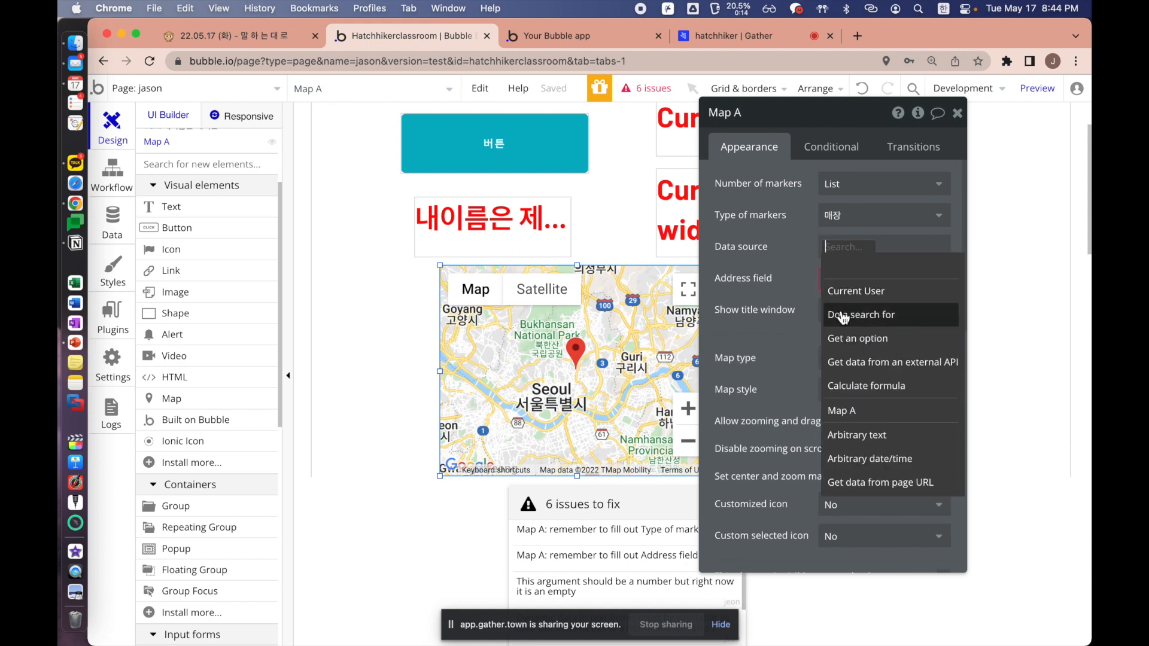
pyautogui.click(880, 317)
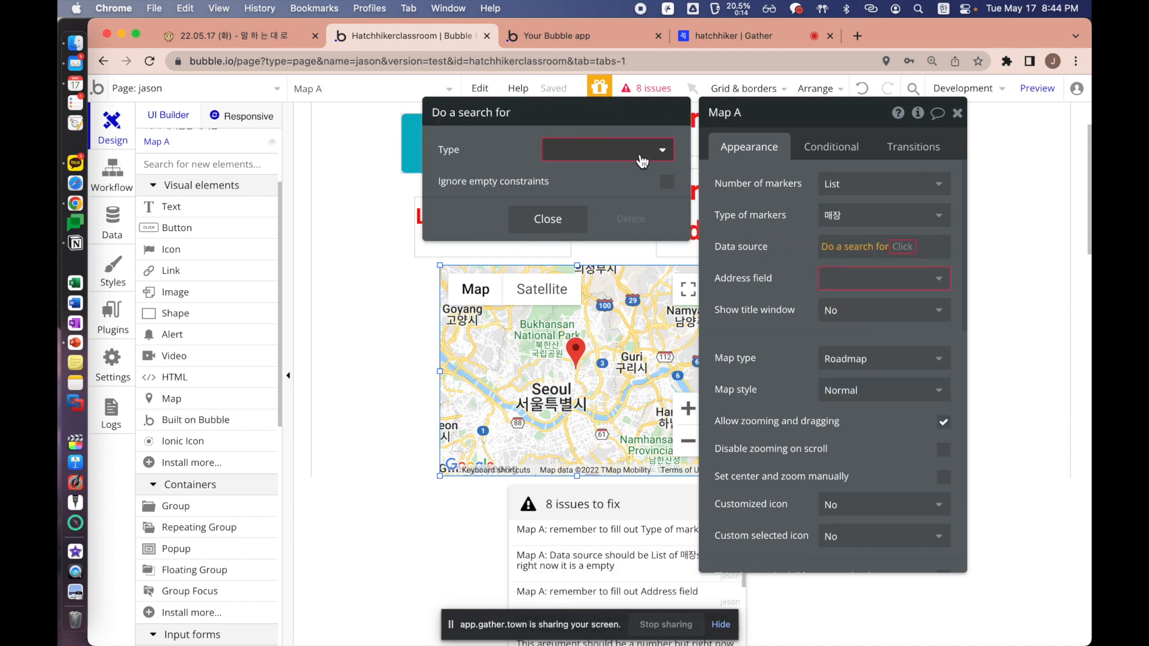
pyautogui.click(642, 159)
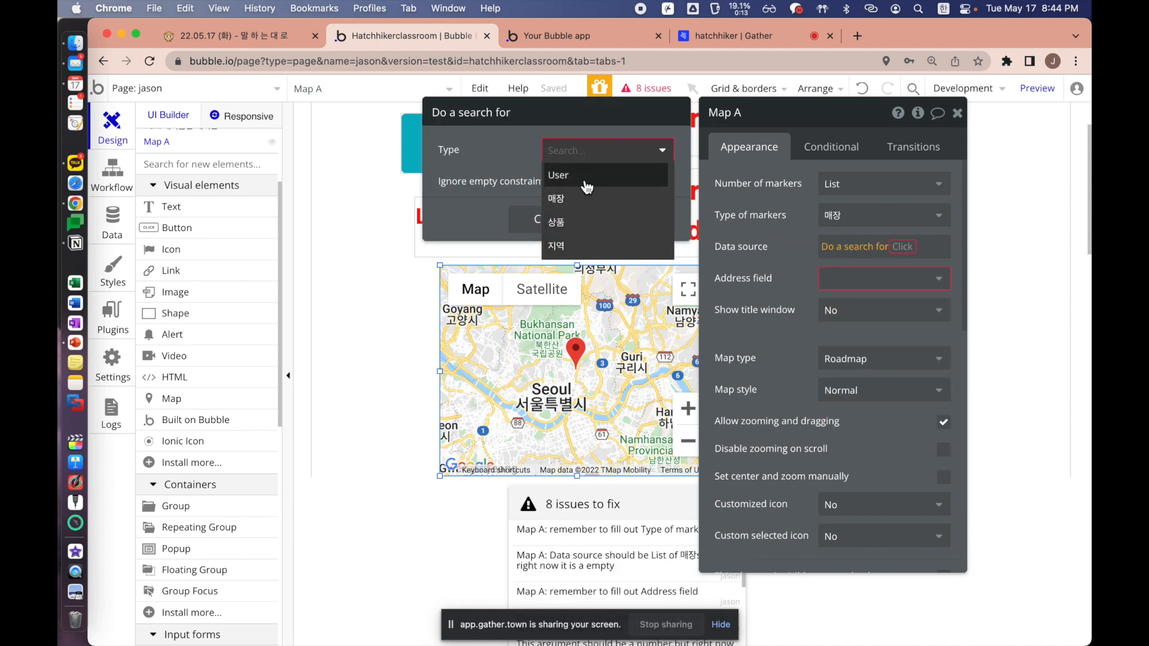
pyautogui.click(641, 209)
pyautogui.click(745, 264)
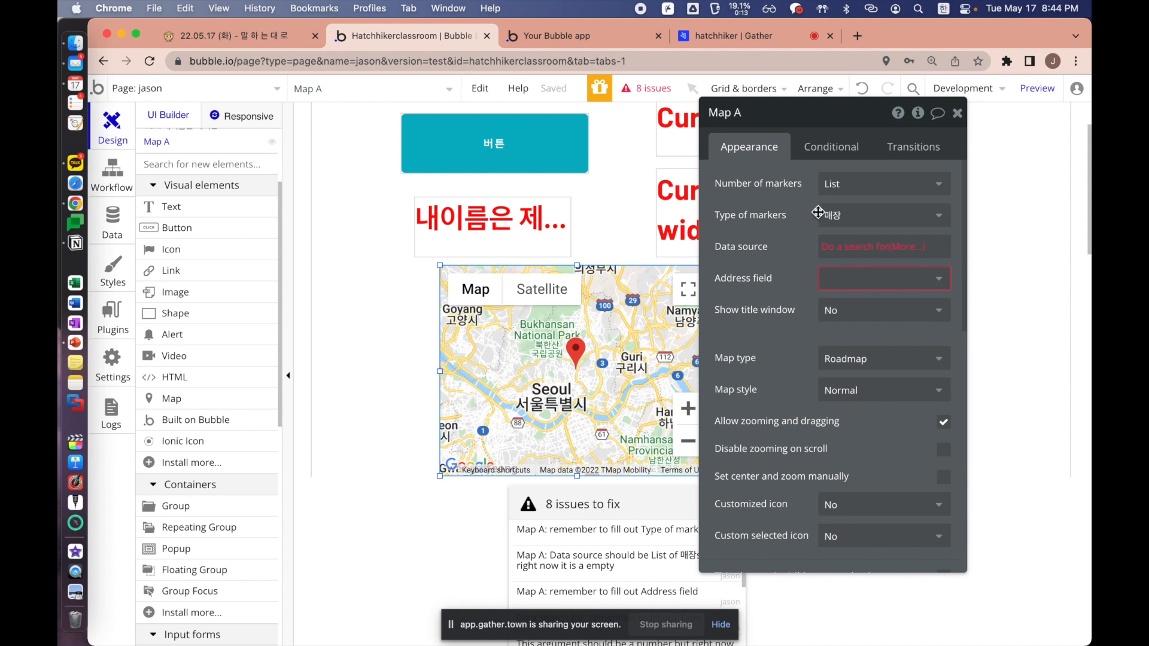
pyautogui.click(856, 250)
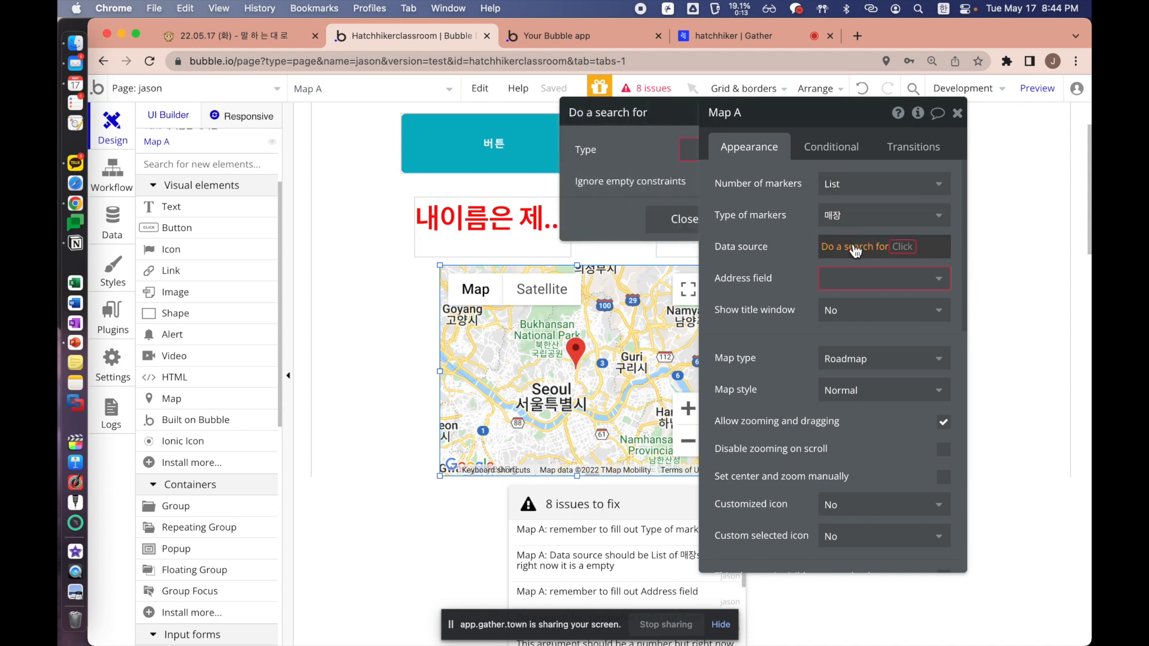
pyautogui.click(594, 150)
pyautogui.click(559, 195)
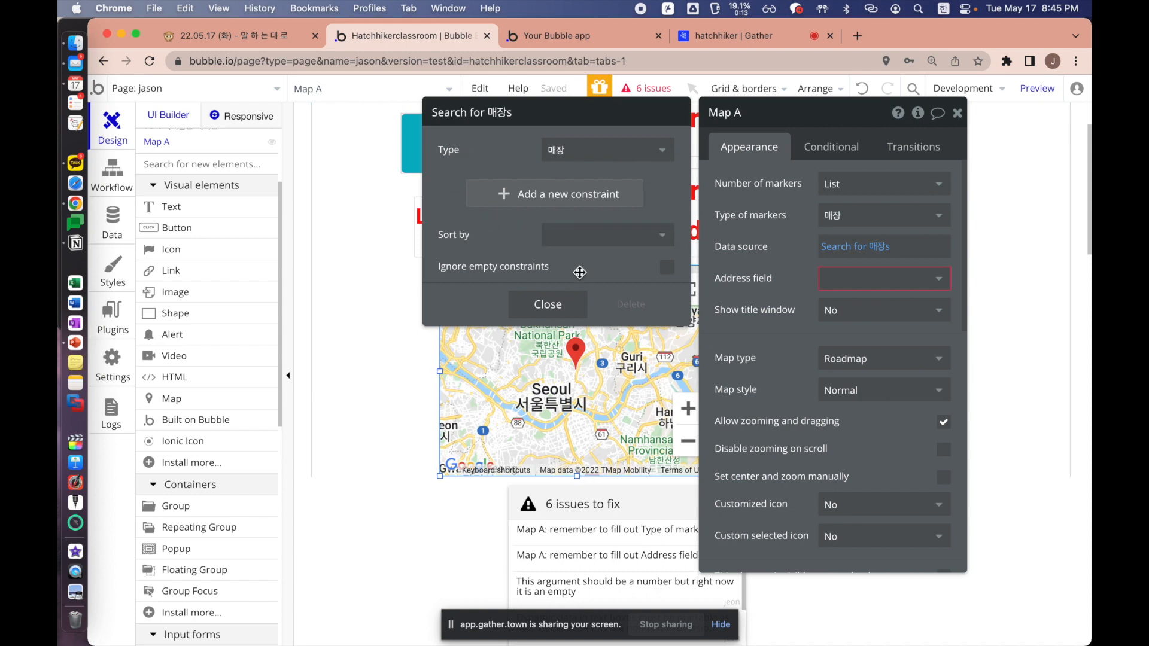
pyautogui.click(548, 306)
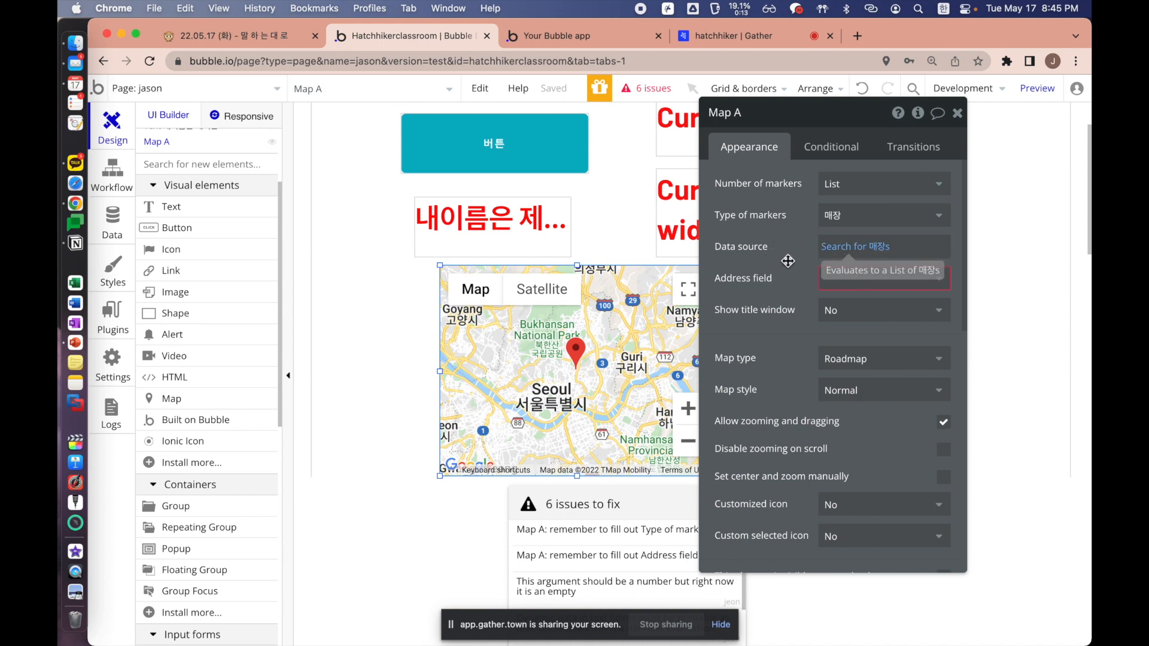
# Set the map's address field to 주소
pyautogui.moveTo(752, 275); pyautogui.dragTo(729, 261)
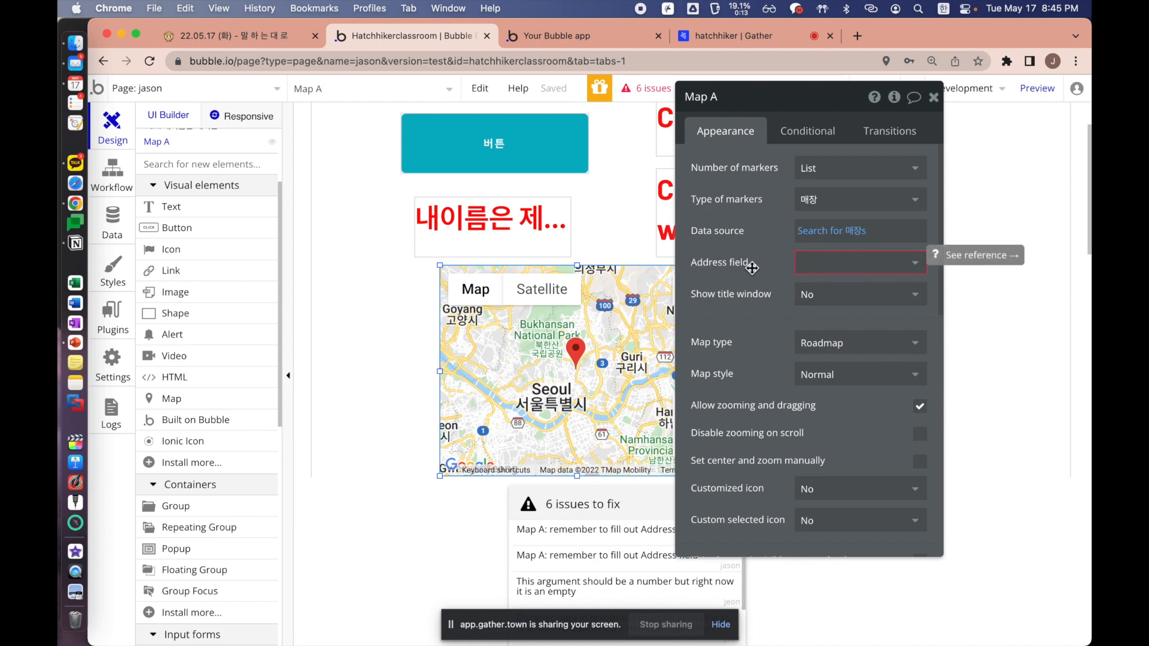
pyautogui.click(817, 264)
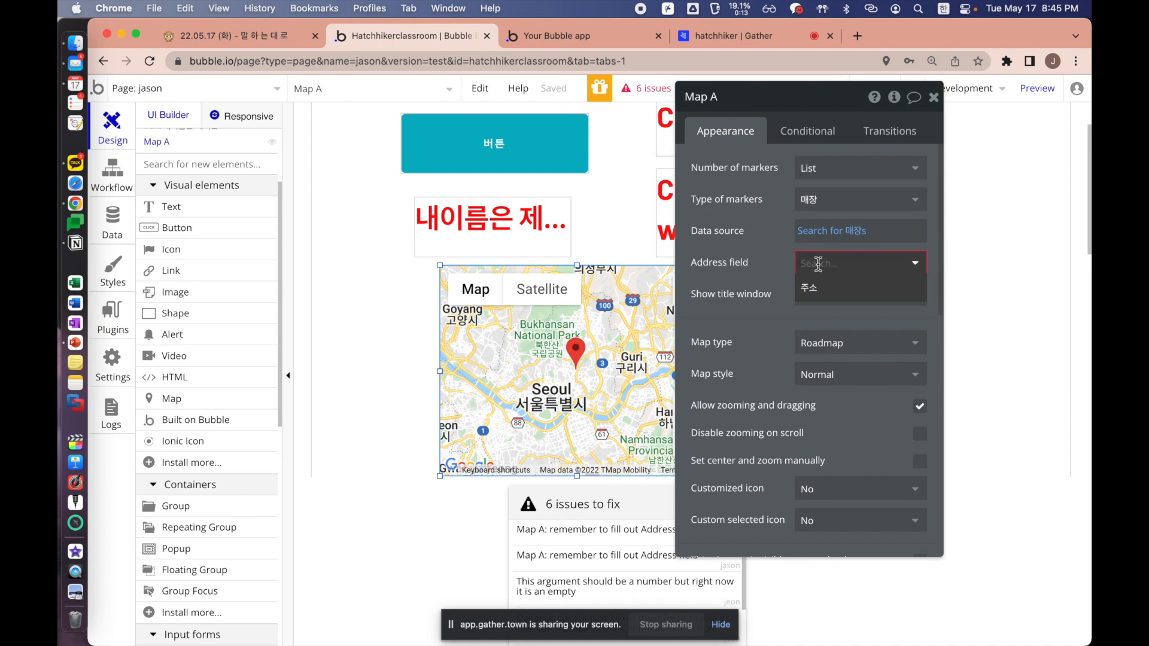
pyautogui.click(819, 291)
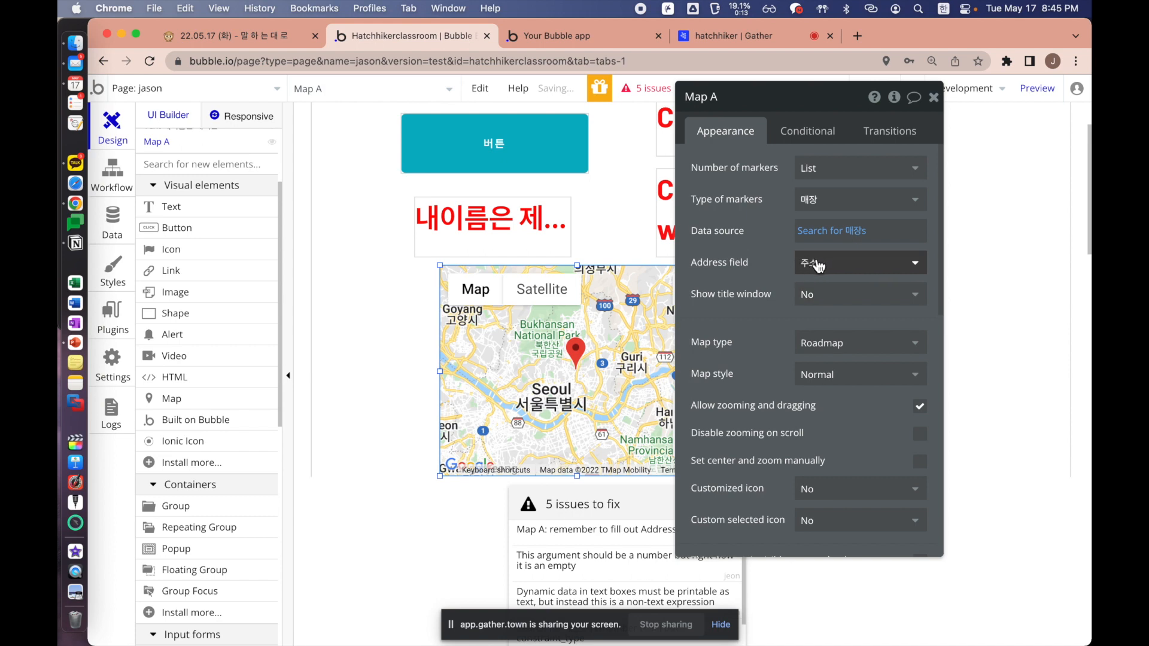
# Examine the 주소 column of the All 매장 entries in the app data
pyautogui.click(114, 230)
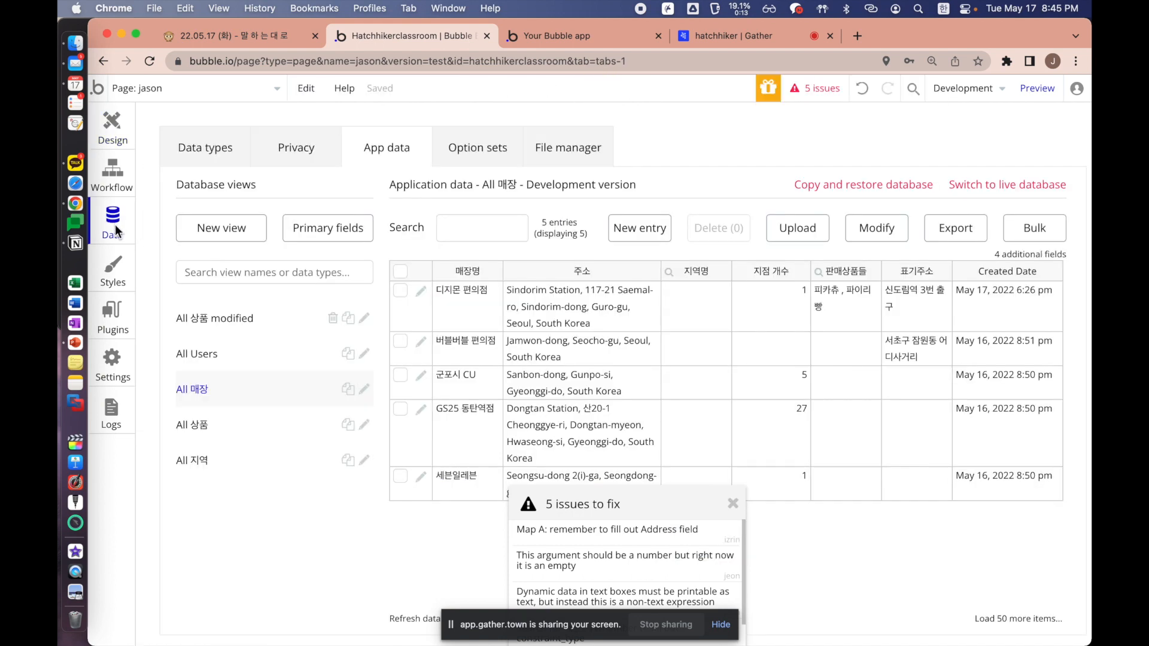
pyautogui.click(599, 299)
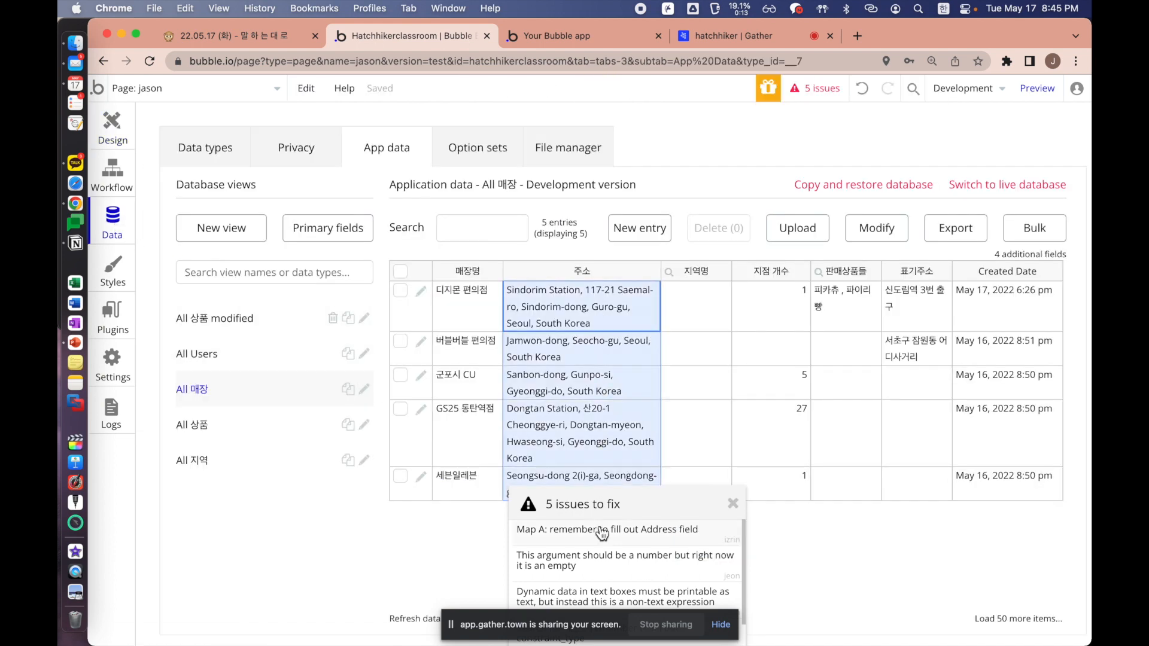
pyautogui.moveTo(628, 297); pyautogui.dragTo(626, 514)
# Return to the page design and check the map's address field options, keeping 주소 selected
pyautogui.click(112, 127)
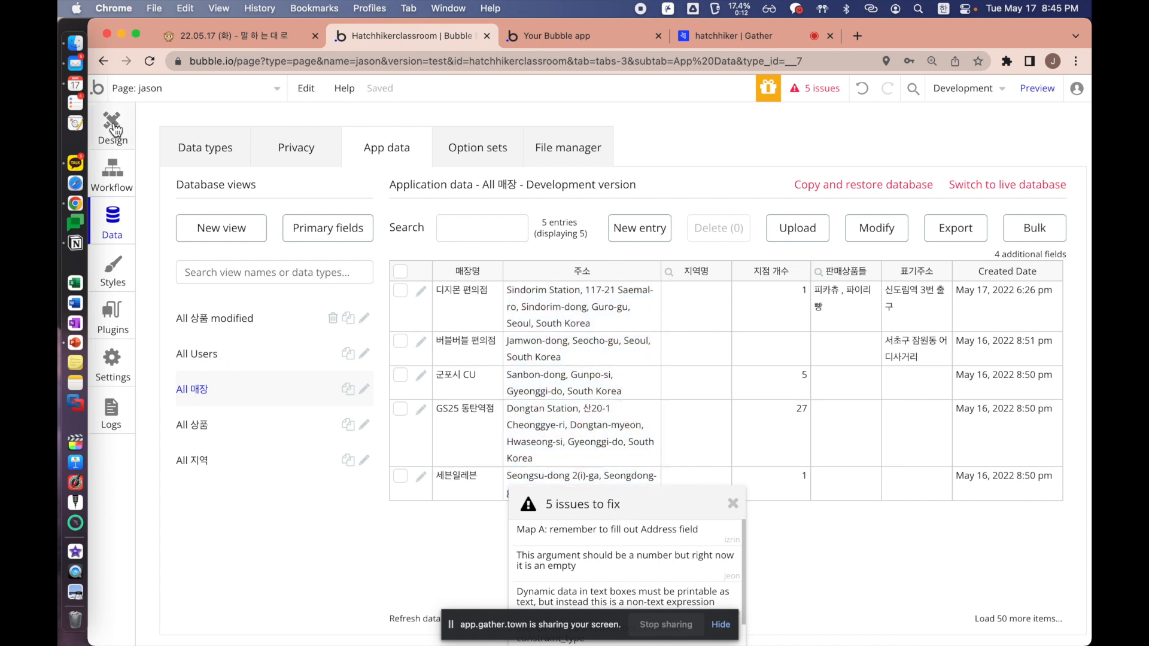
pyautogui.moveTo(773, 287); pyautogui.dragTo(824, 293)
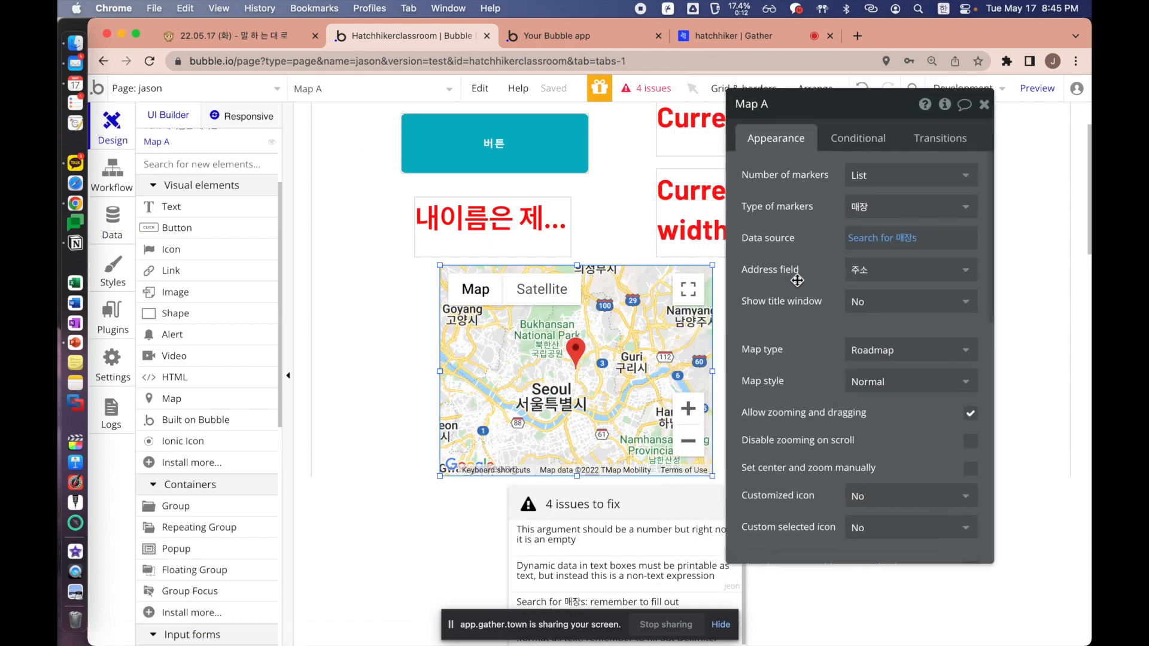
pyautogui.click(882, 279)
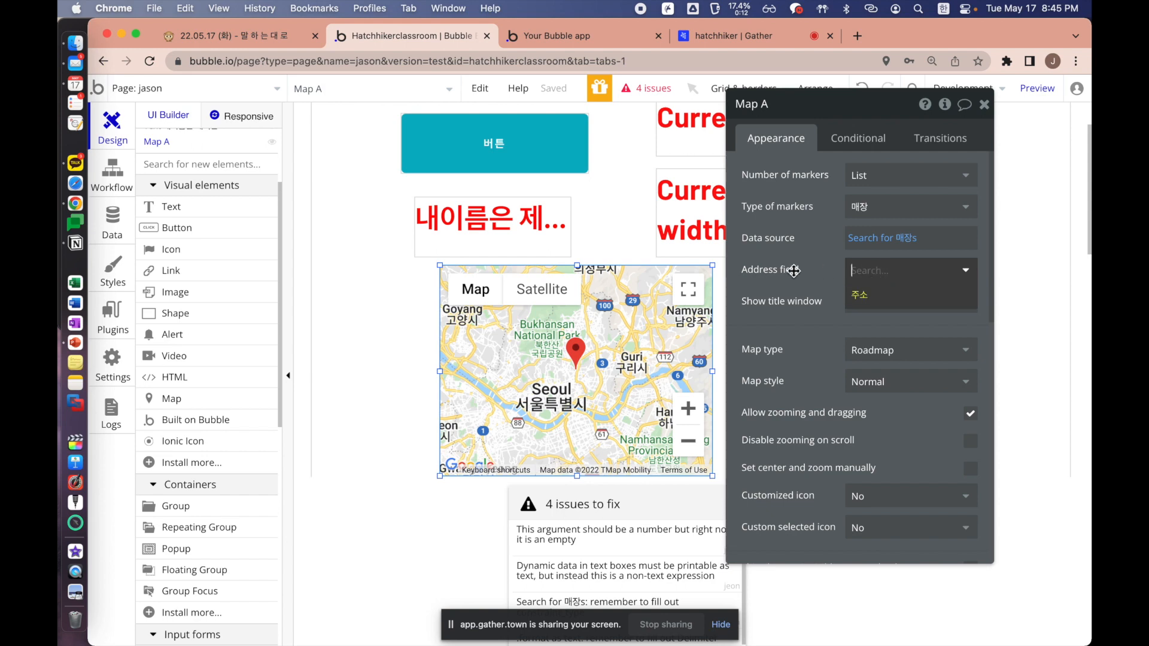
pyautogui.click(860, 298)
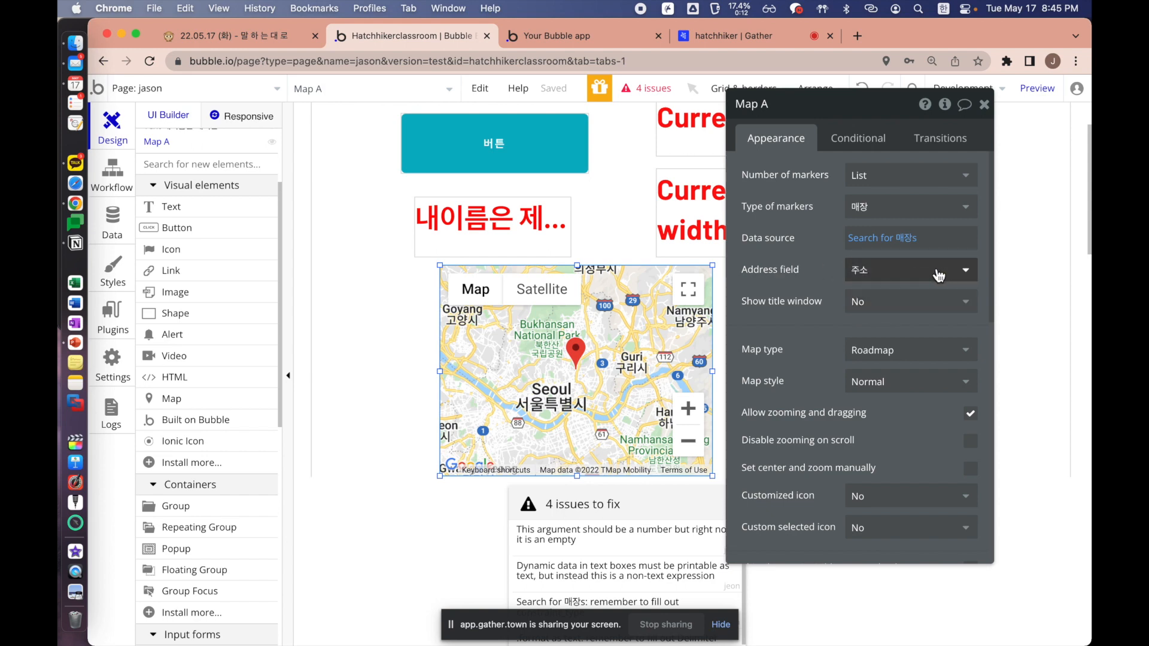
pyautogui.click(892, 271)
pyautogui.click(872, 298)
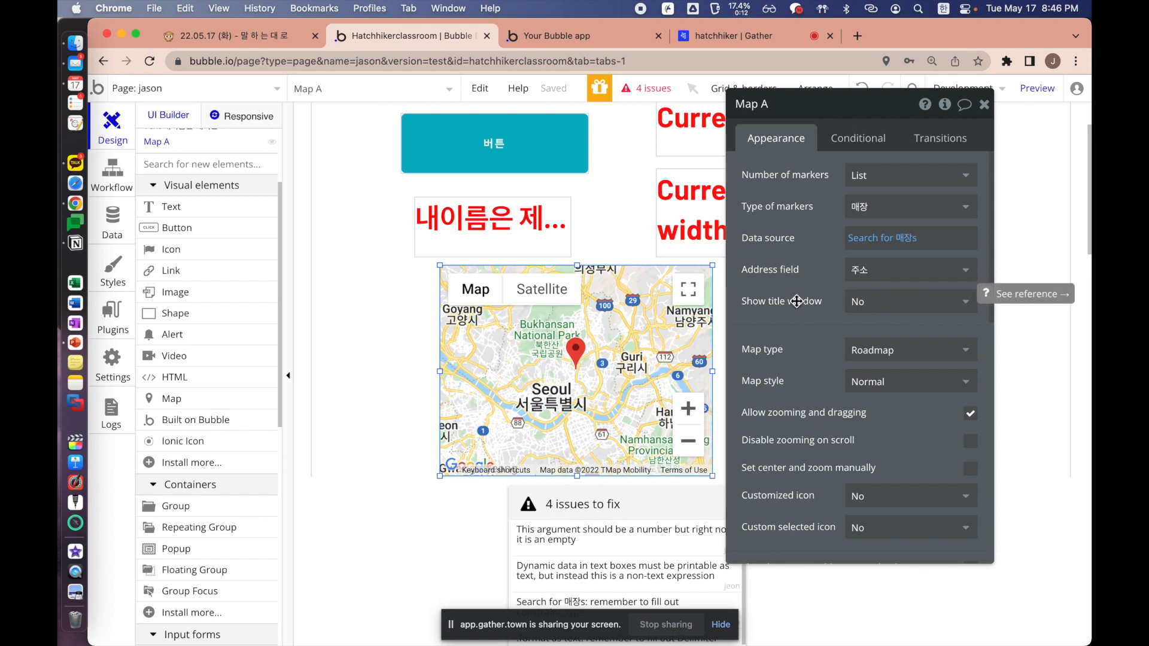
# Preview the page and examine the 매장 markers on its map
pyautogui.click(1037, 88)
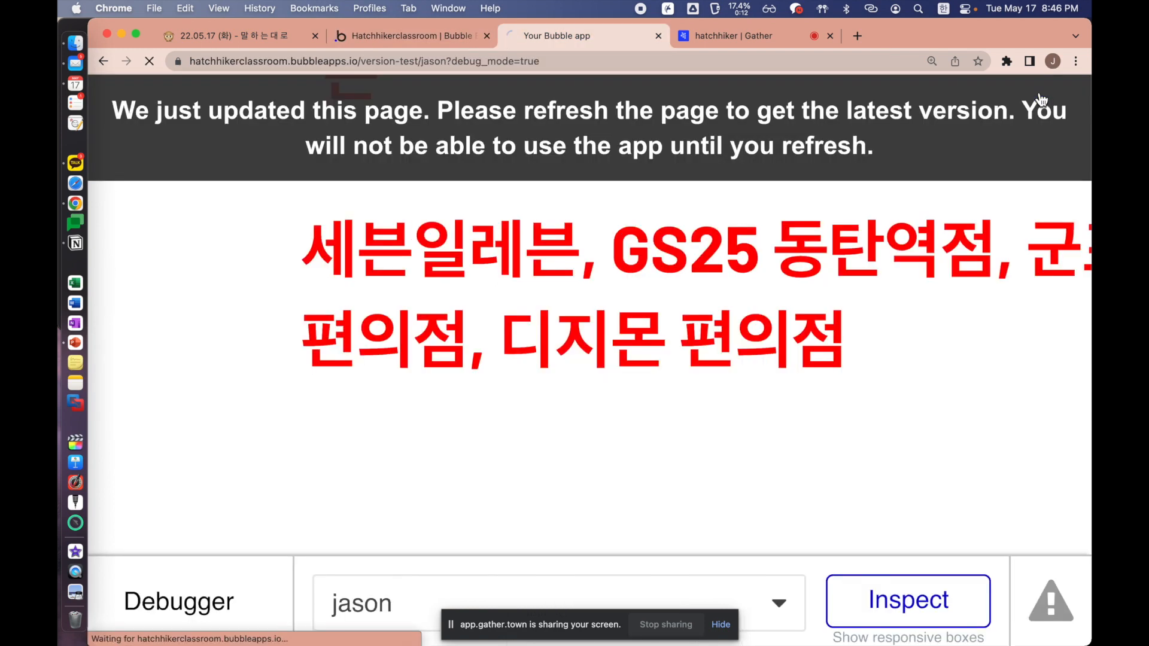
pyautogui.scroll(-10, 813, 357)
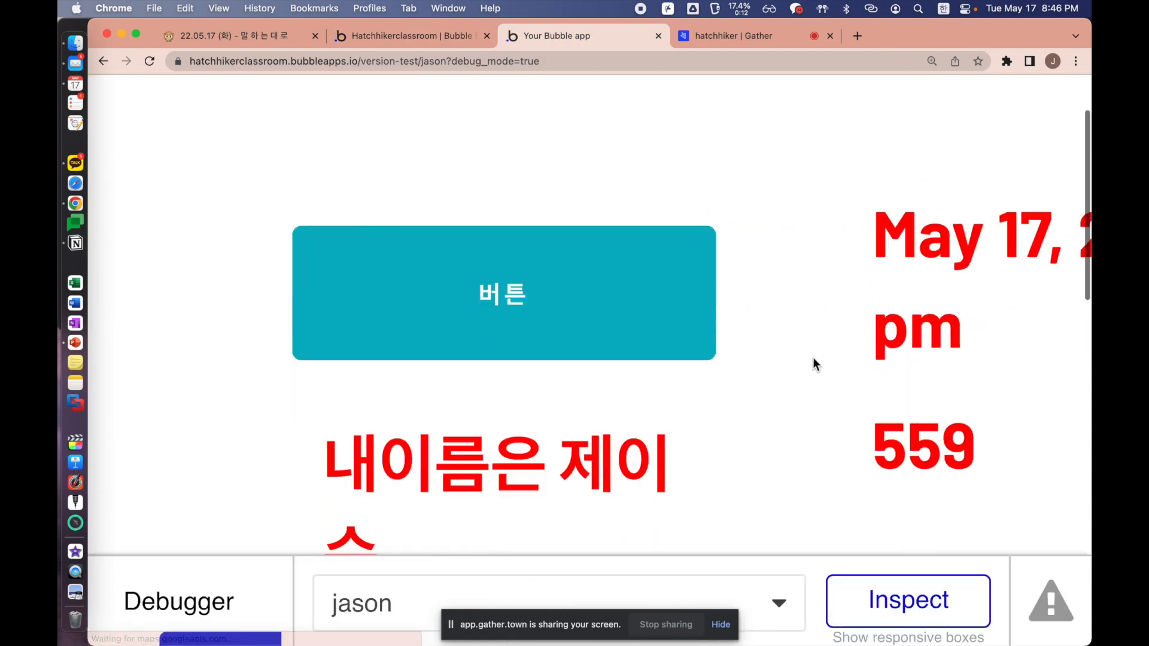
pyautogui.scroll(2, 732, 483)
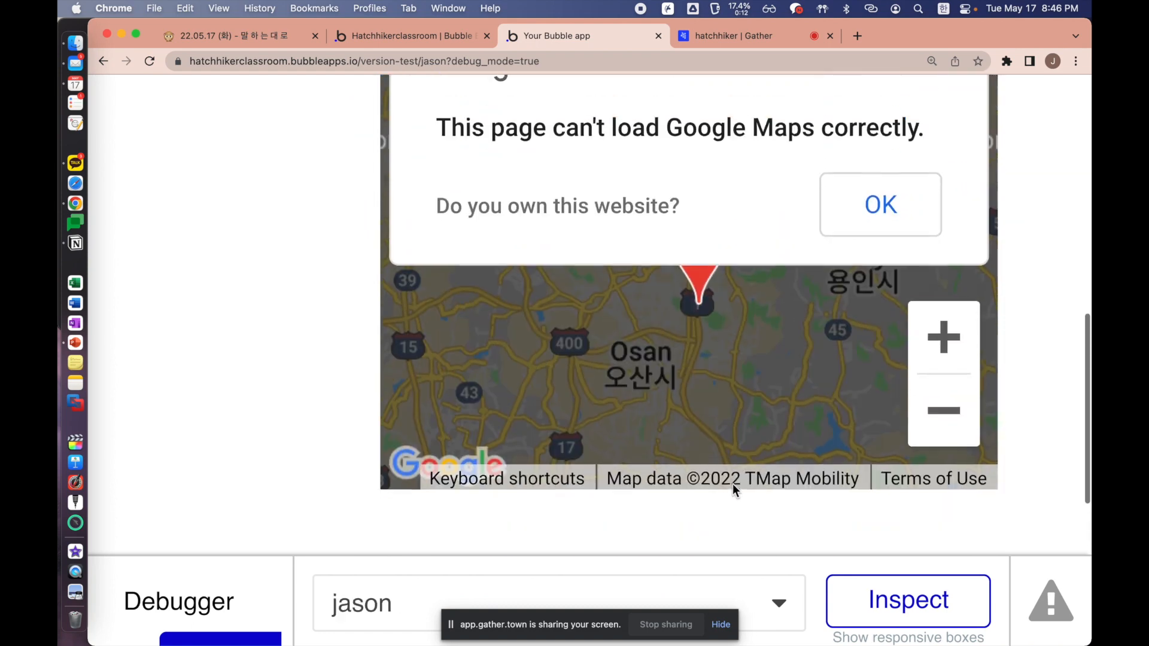
pyautogui.scroll(2, 1015, 277)
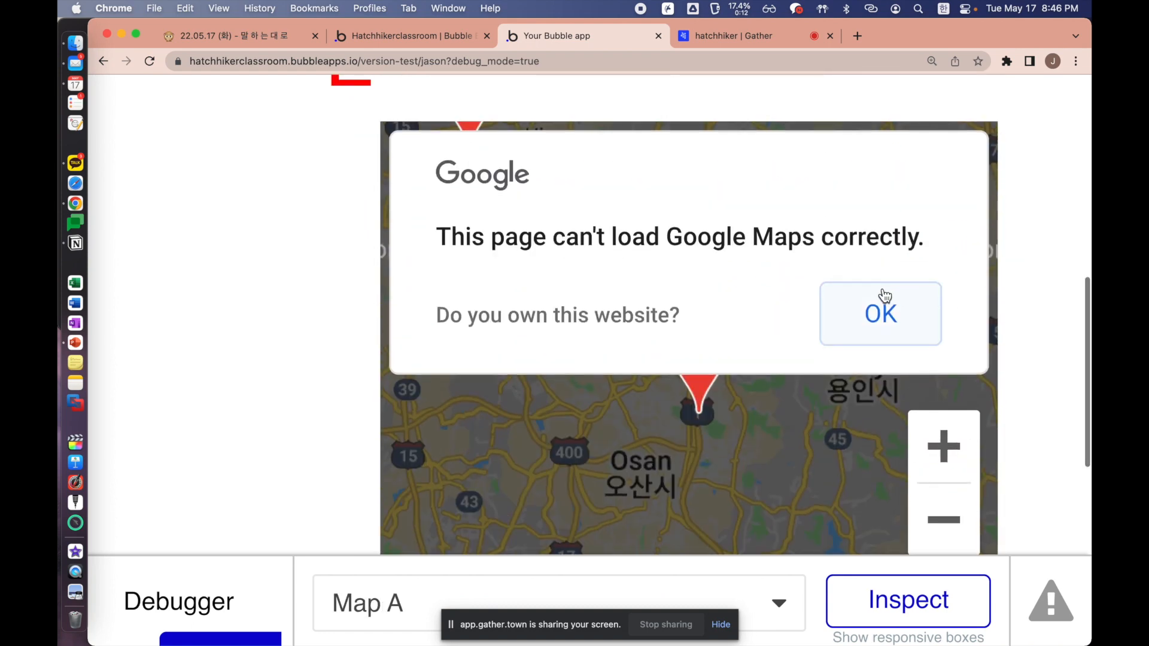
pyautogui.scroll(-1, 969, 287)
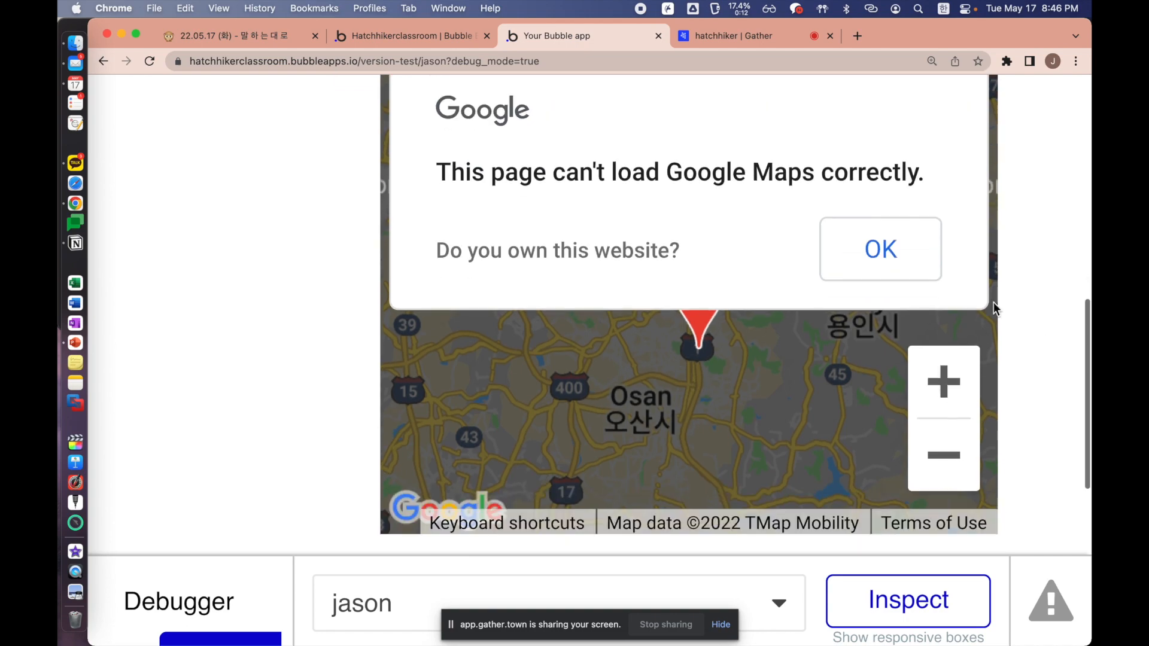
# Dismiss the Google Maps error and zoom the previewed map out to view all 매장 markers together
pyautogui.click(901, 249)
pyautogui.click(965, 482)
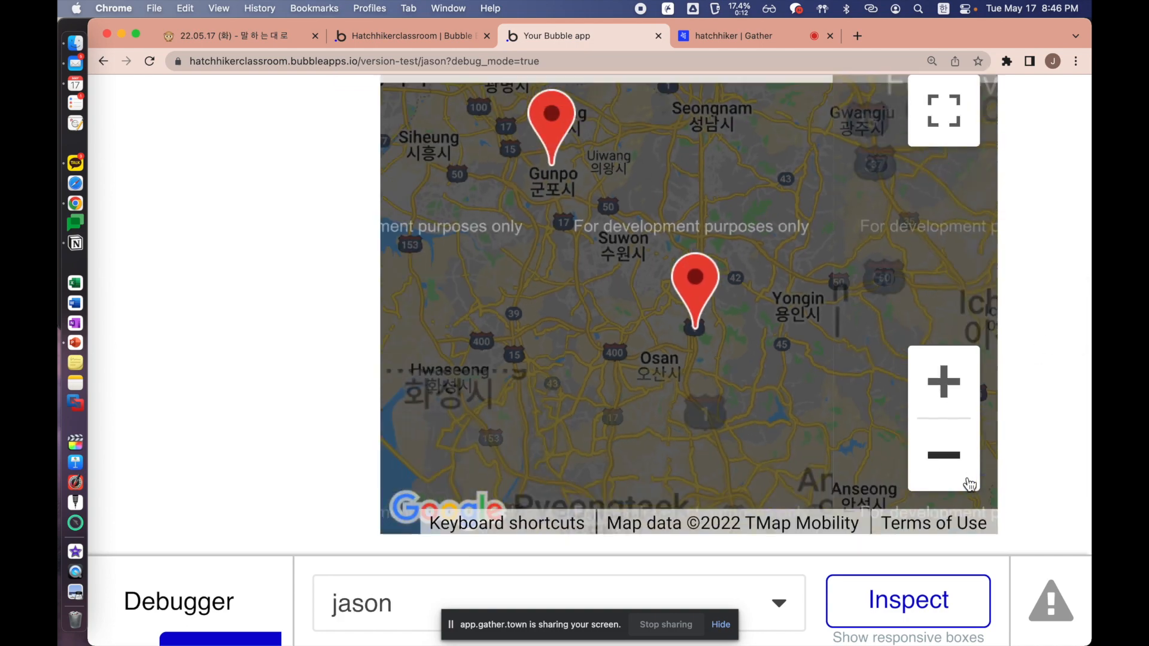
pyautogui.click(964, 482)
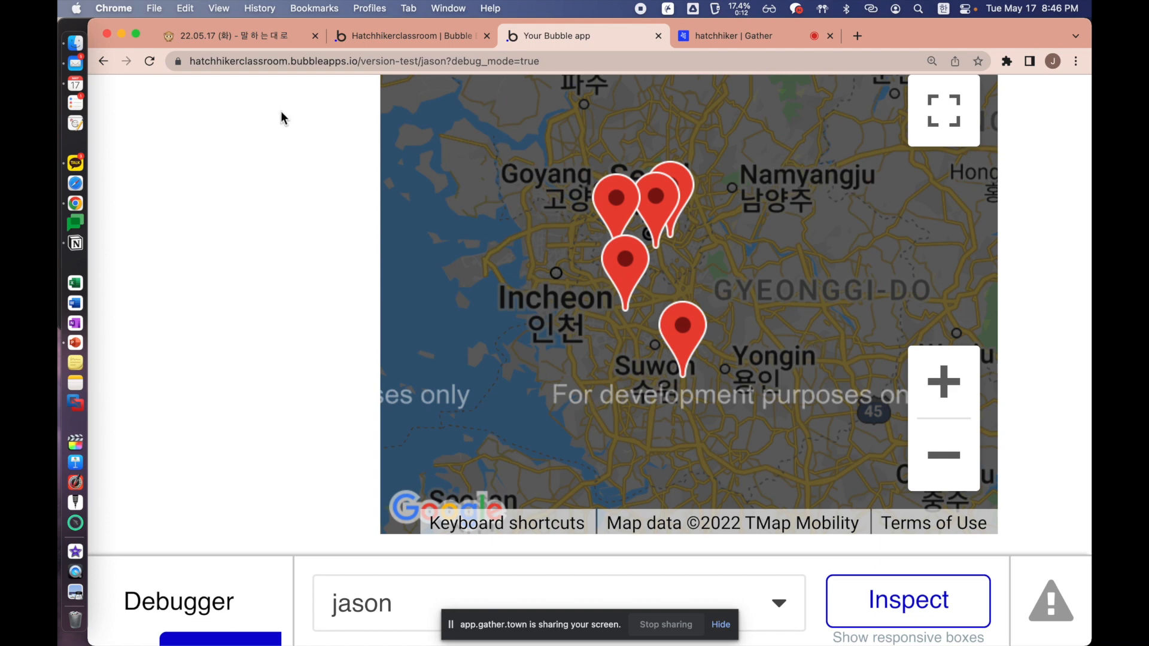
# Return to the Bubble editor, open the _raenoh_test page and inspect its Map A settings
pyautogui.click(391, 46)
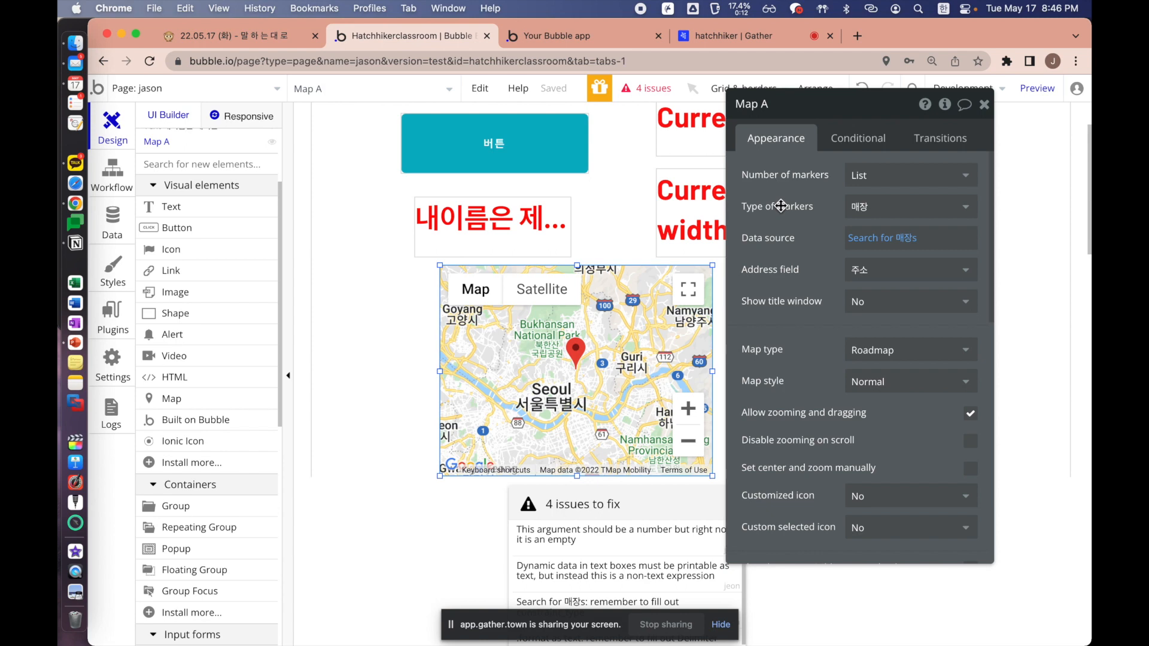
pyautogui.click(248, 37)
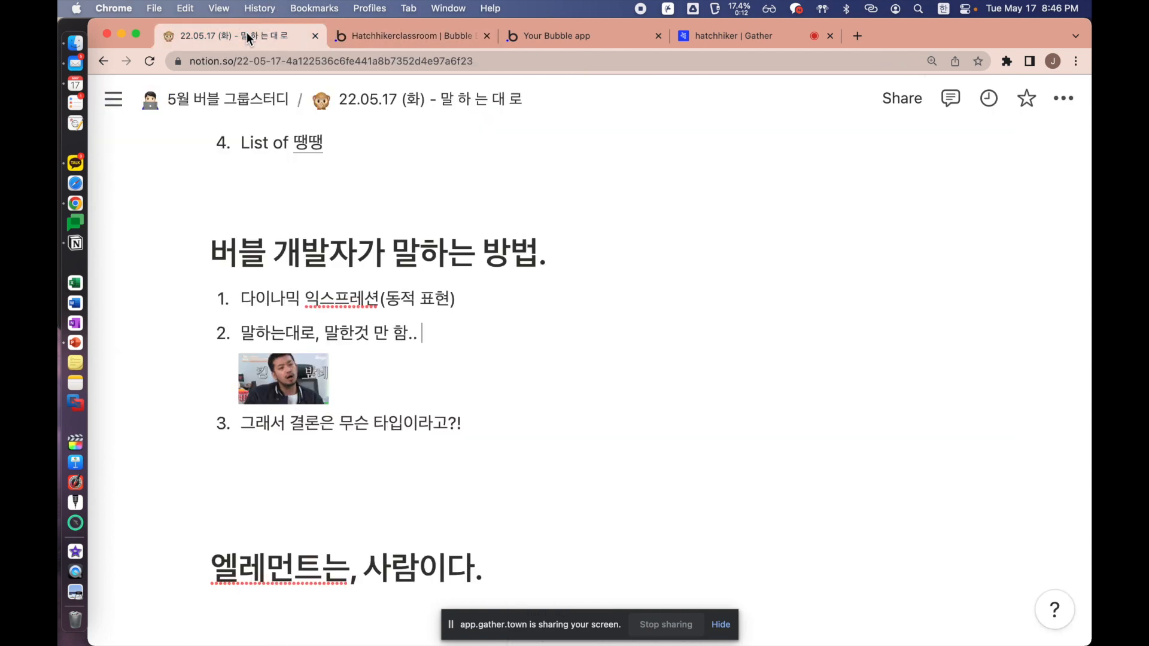
pyautogui.click(446, 39)
pyautogui.click(215, 91)
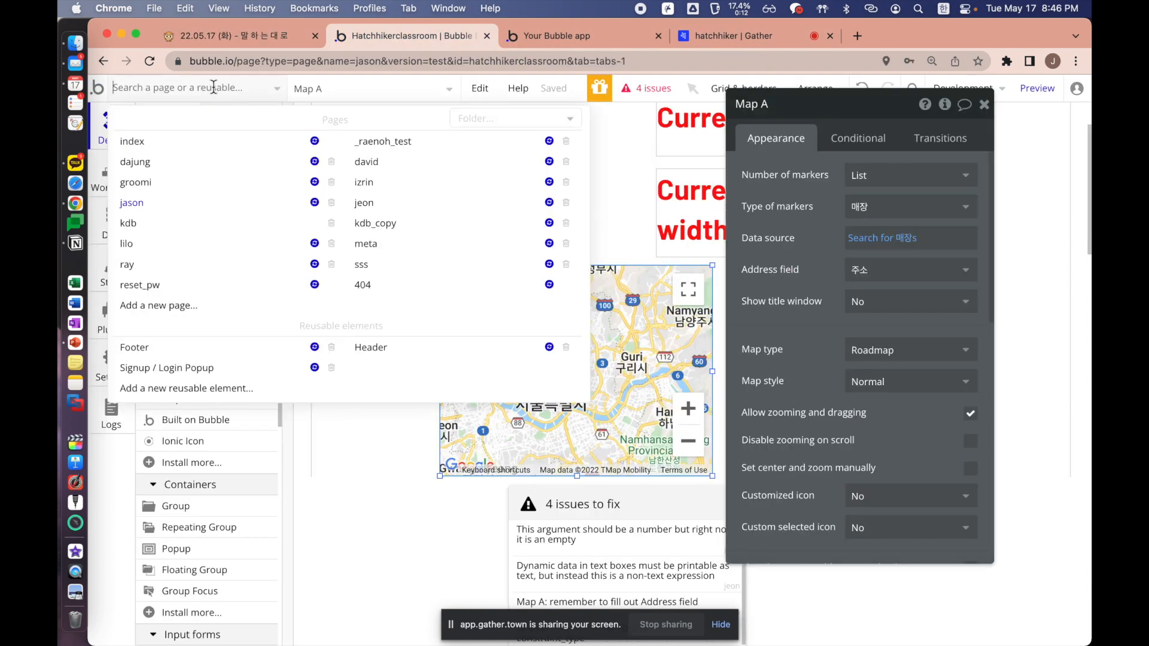
pyautogui.click(392, 144)
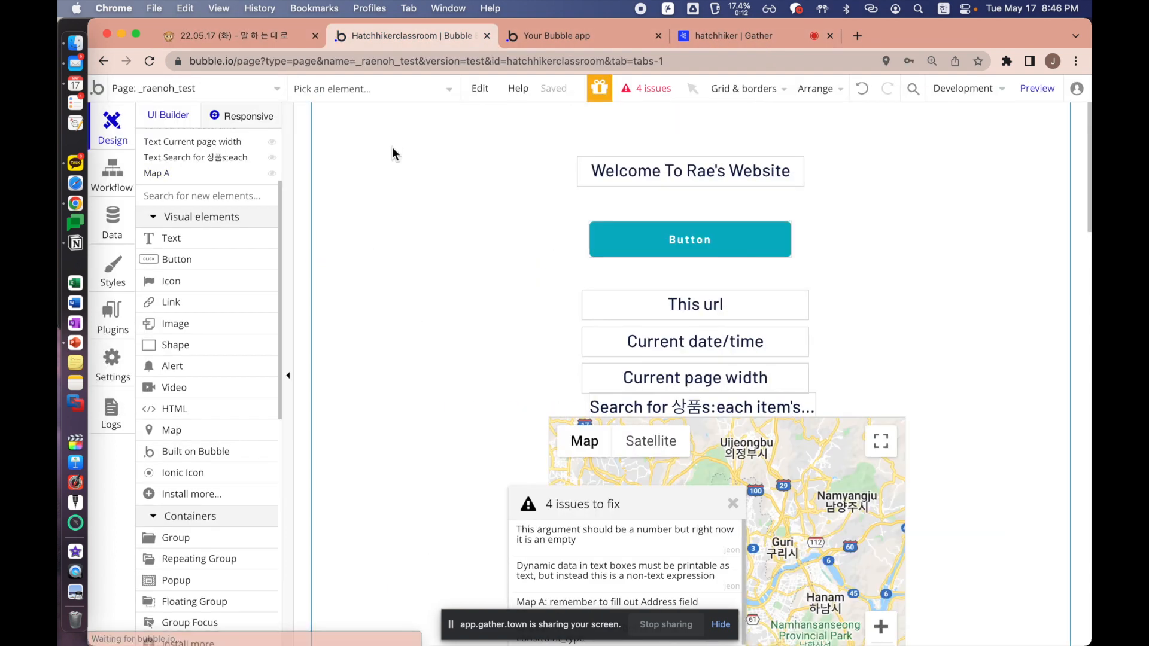
pyautogui.scroll(-4, 631, 343)
pyautogui.doubleClick(800, 336)
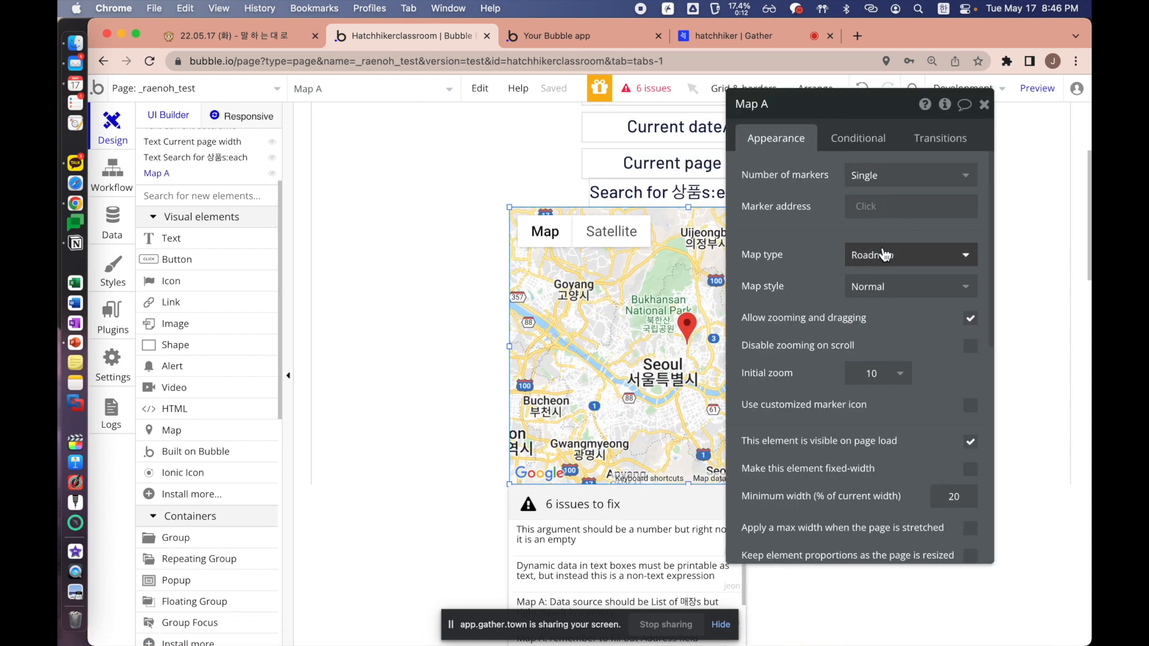
pyautogui.moveTo(821, 195); pyautogui.dragTo(330, 204)
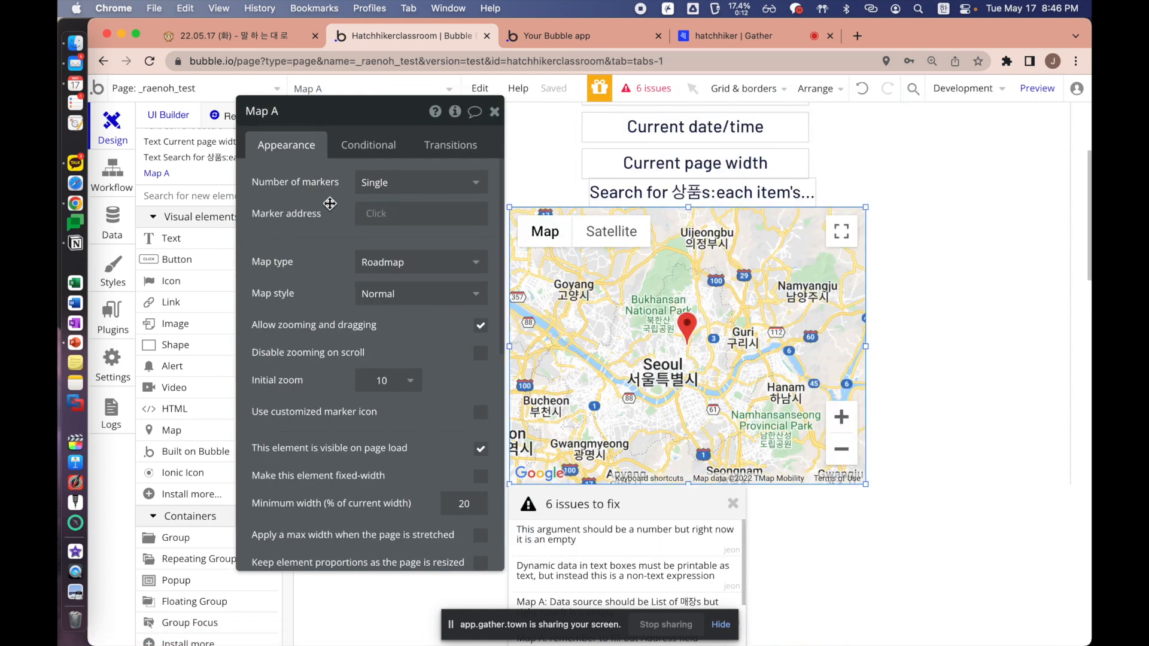
# Preview the _raenoh_test page, dismiss the Google Maps error and examine its map for markers
pyautogui.click(956, 91)
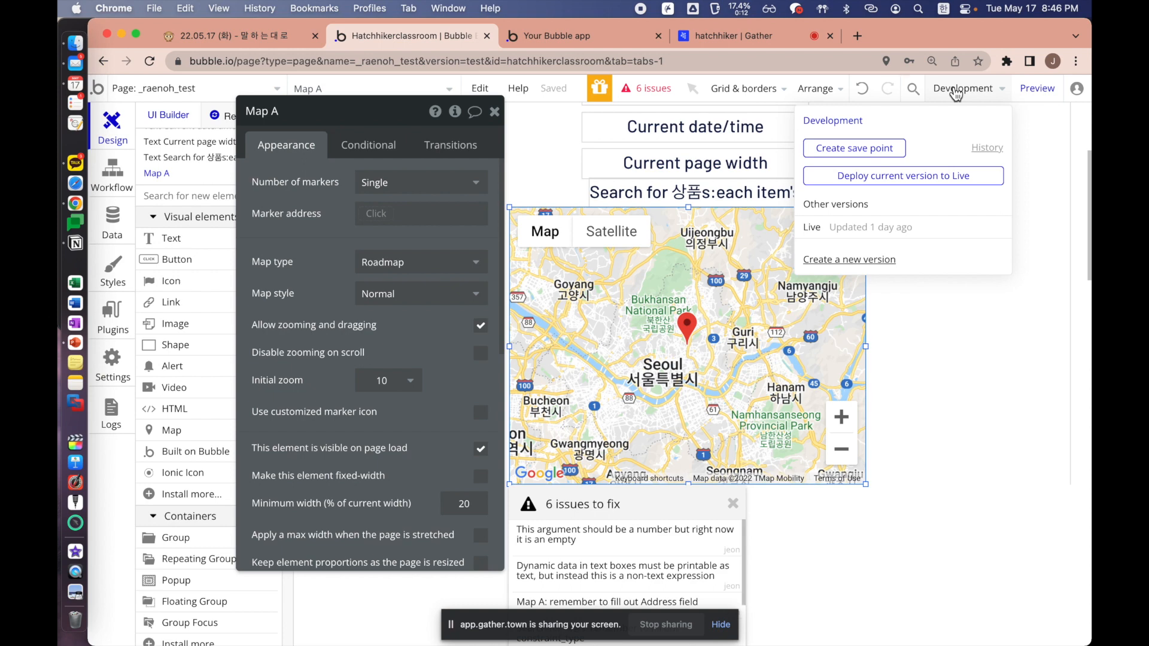
pyautogui.click(956, 90)
pyautogui.click(1037, 88)
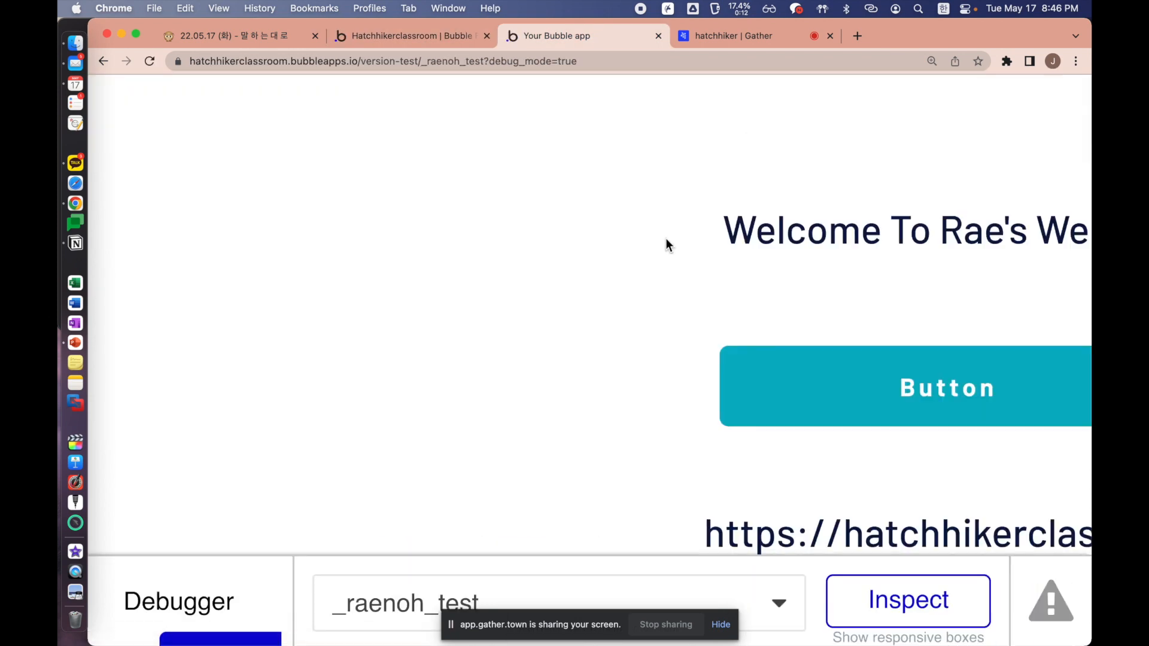
pyautogui.scroll(-10, 667, 240)
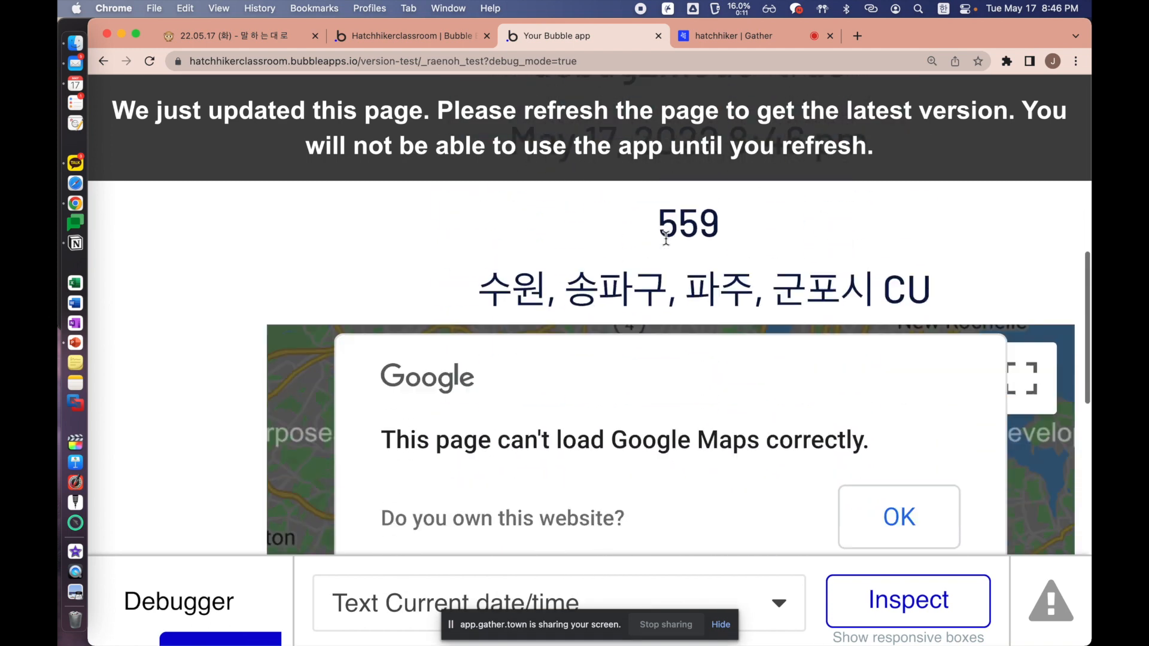
pyautogui.scroll(-3, 667, 240)
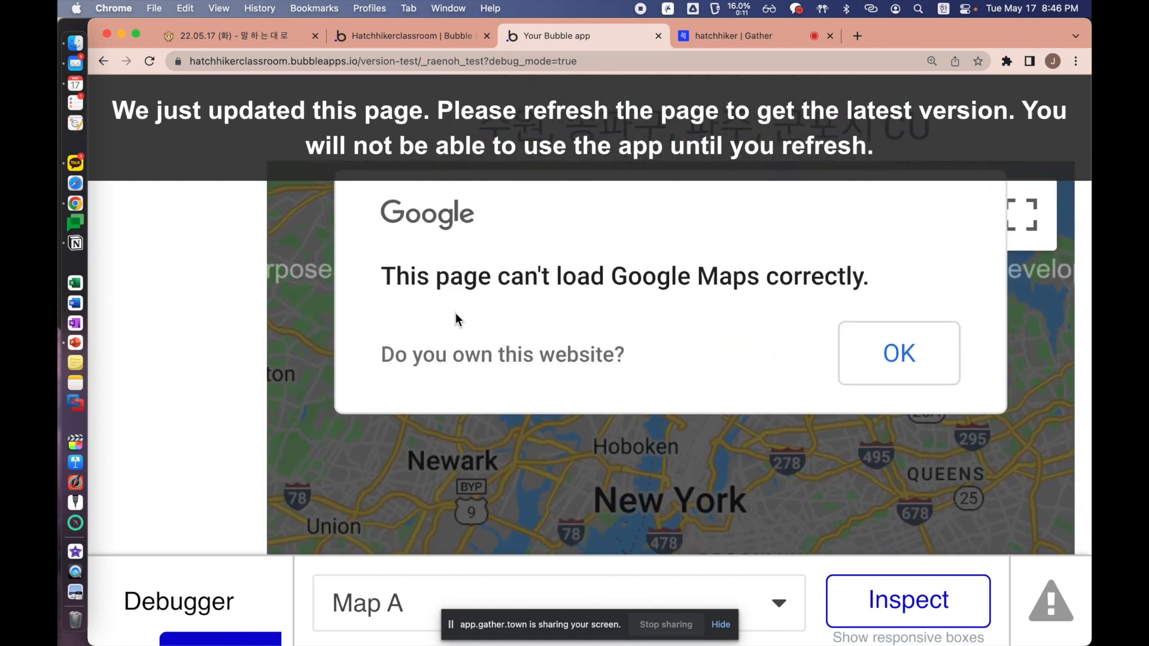
pyautogui.scroll(-3, 223, 307)
pyautogui.scroll(3, 223, 307)
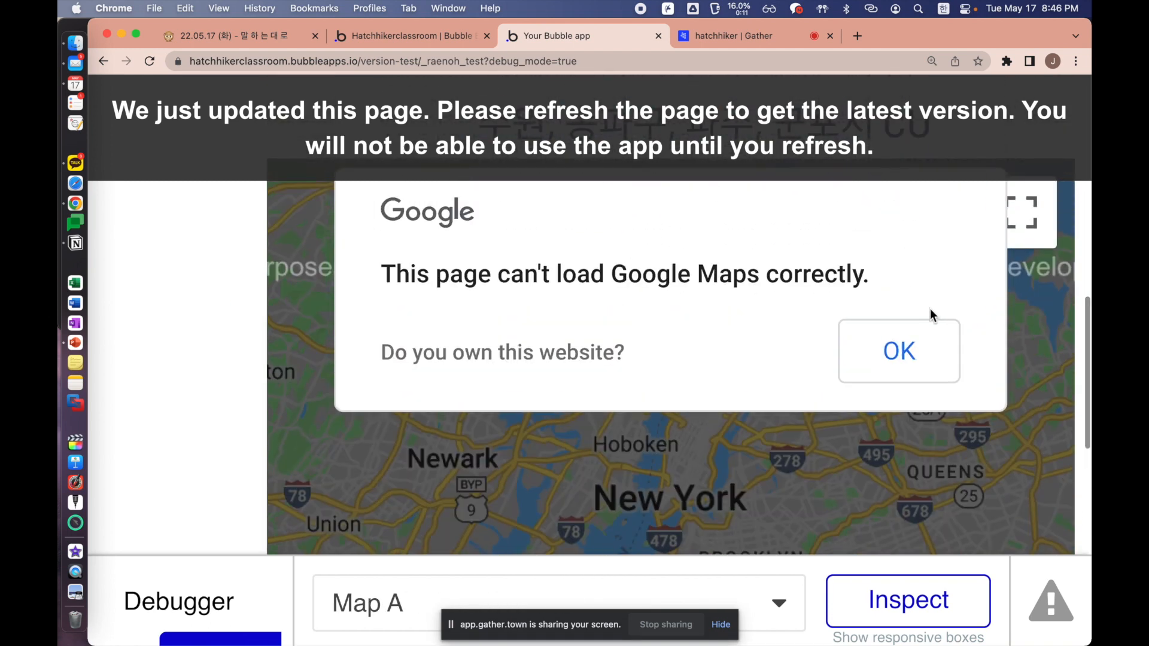
pyautogui.click(912, 353)
pyautogui.scroll(-2, 731, 381)
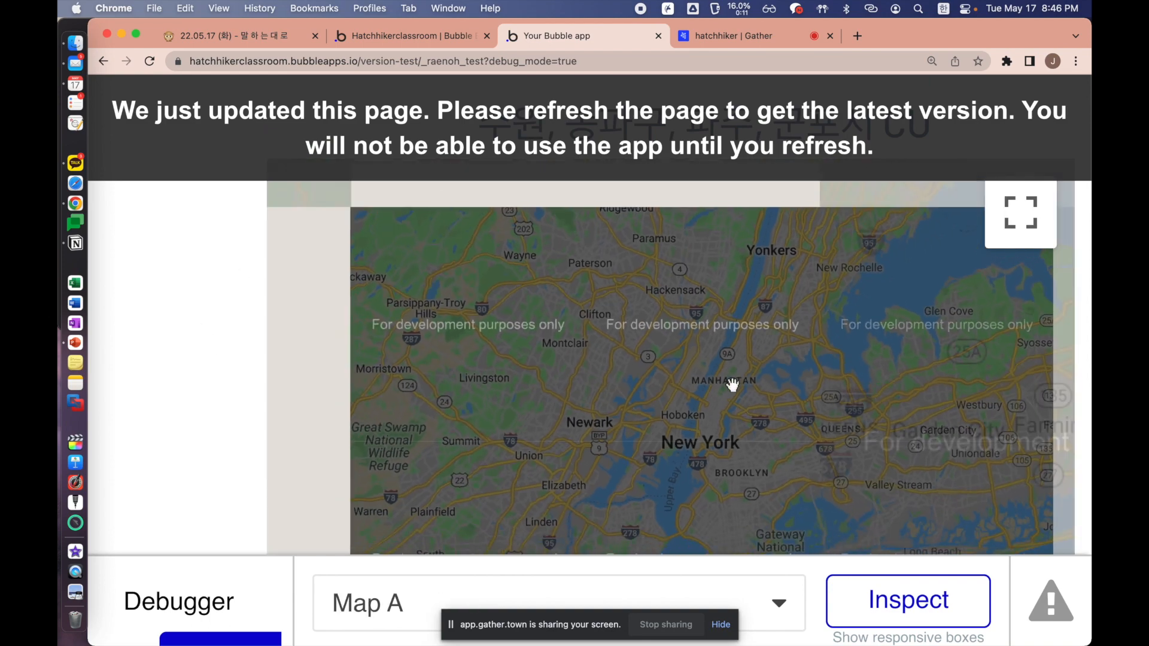
pyautogui.scroll(-3, 644, 385)
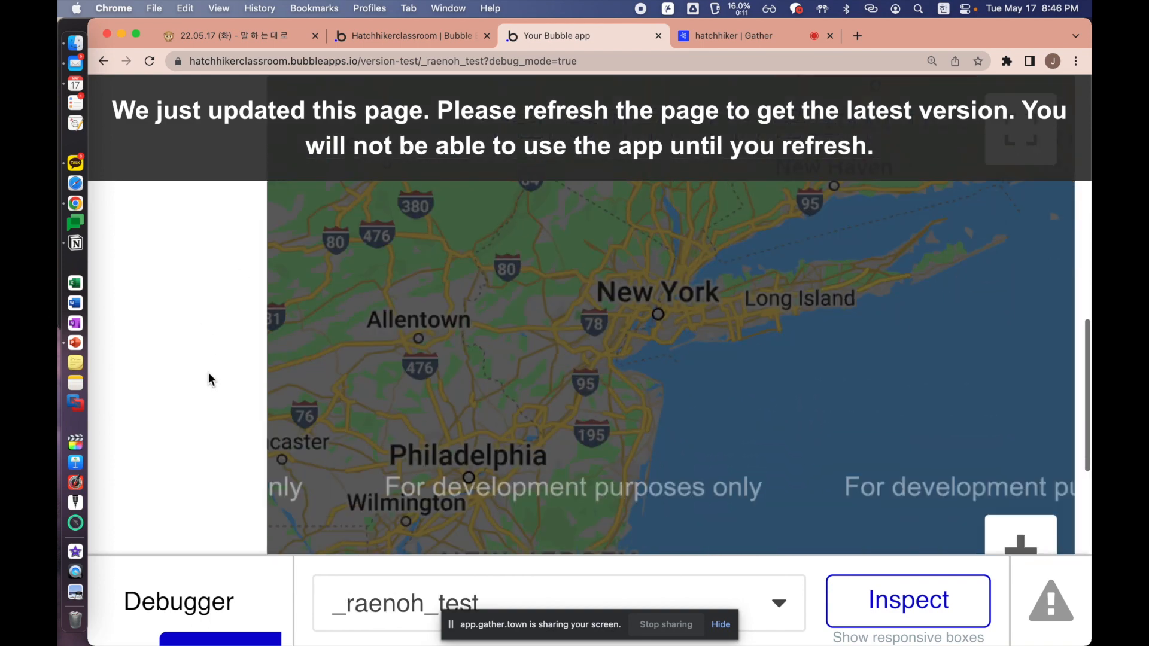
pyautogui.scroll(-3, 208, 372)
pyautogui.scroll(5, 208, 372)
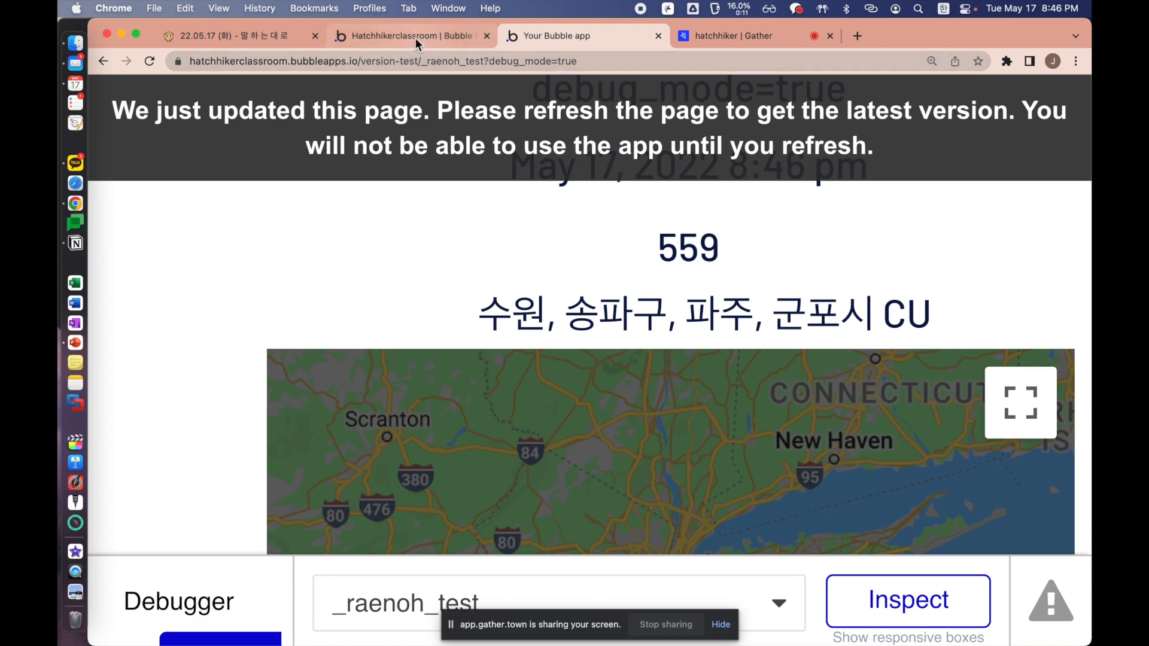
# Return to the _raenoh_test page design and examine the map's data source and the app's issues list
pyautogui.click(416, 38)
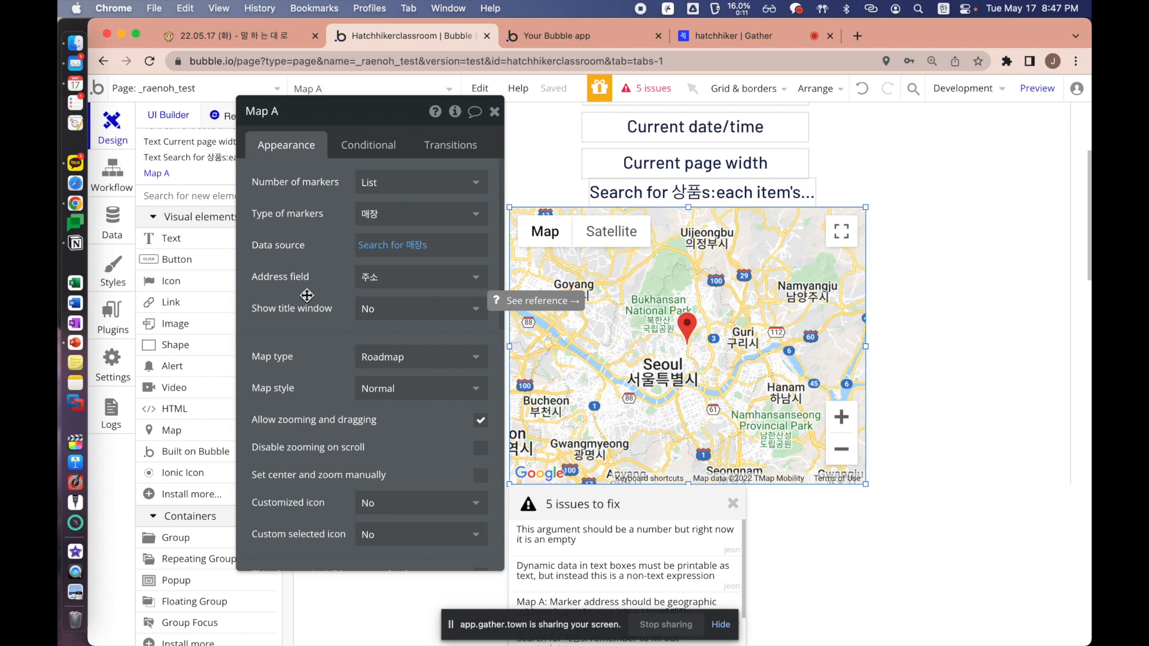
pyautogui.click(381, 246)
pyautogui.click(318, 242)
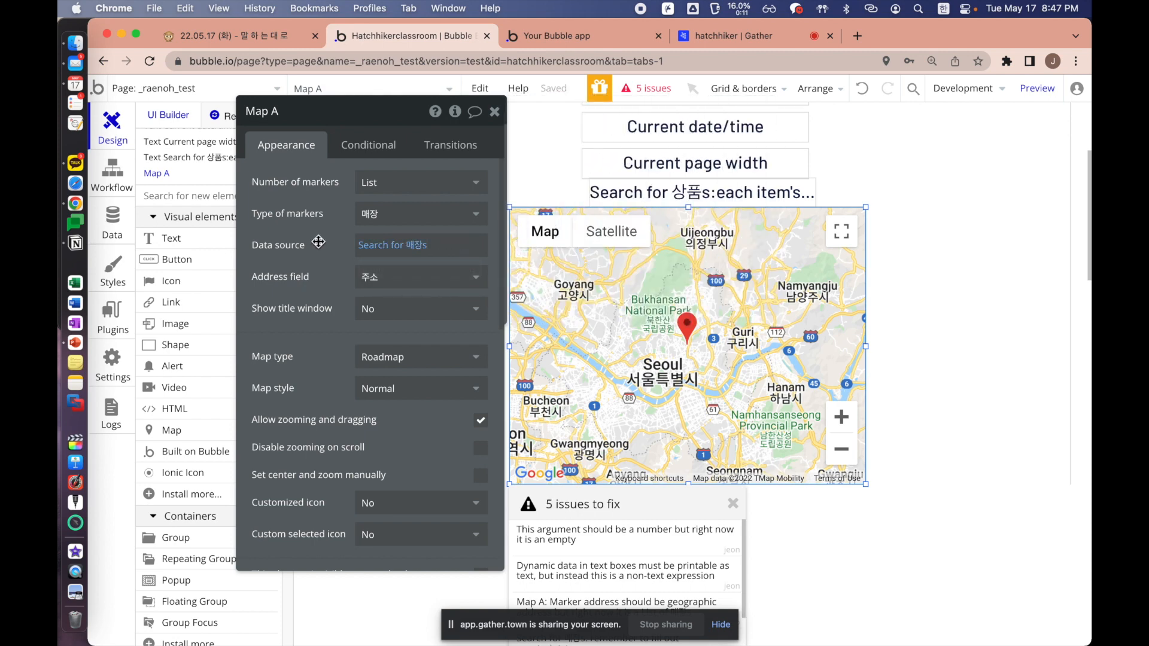
pyautogui.moveTo(318, 242); pyautogui.dragTo(382, 217)
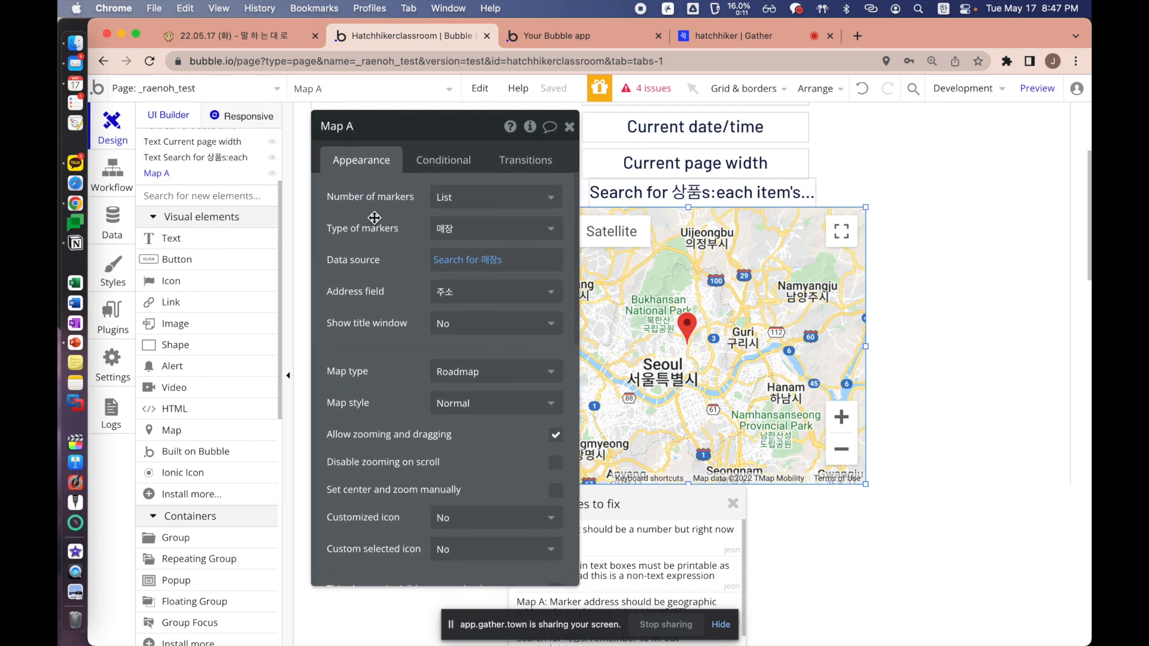
pyautogui.click(935, 157)
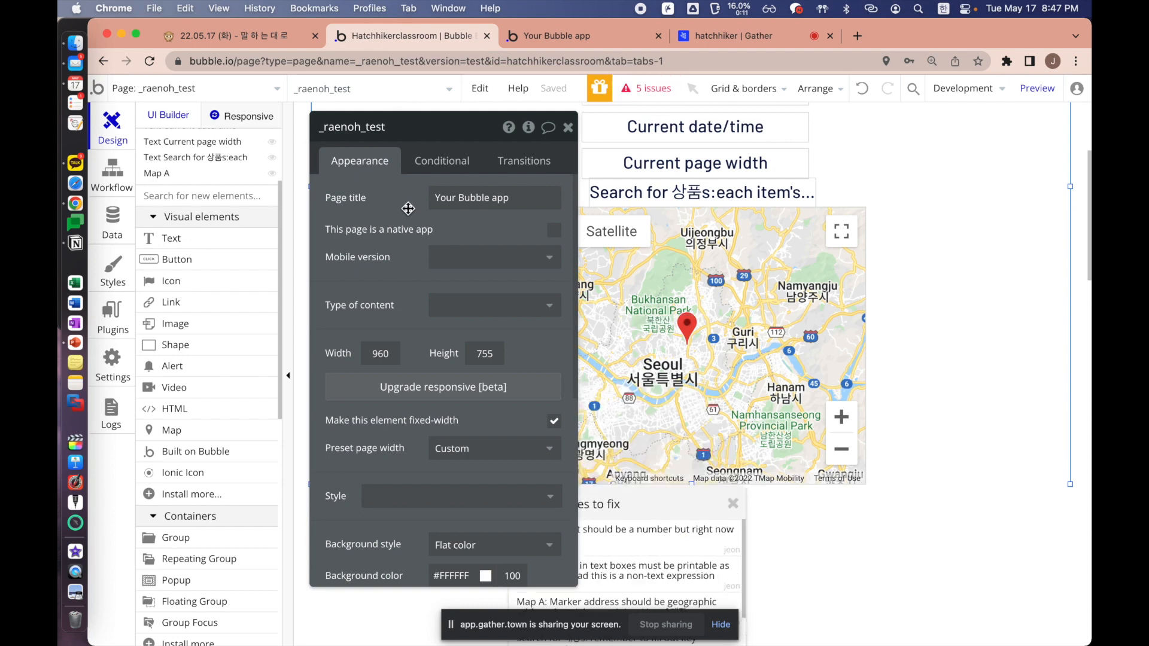
pyautogui.moveTo(408, 209); pyautogui.dragTo(272, 204)
pyautogui.moveTo(657, 506); pyautogui.dragTo(639, 257)
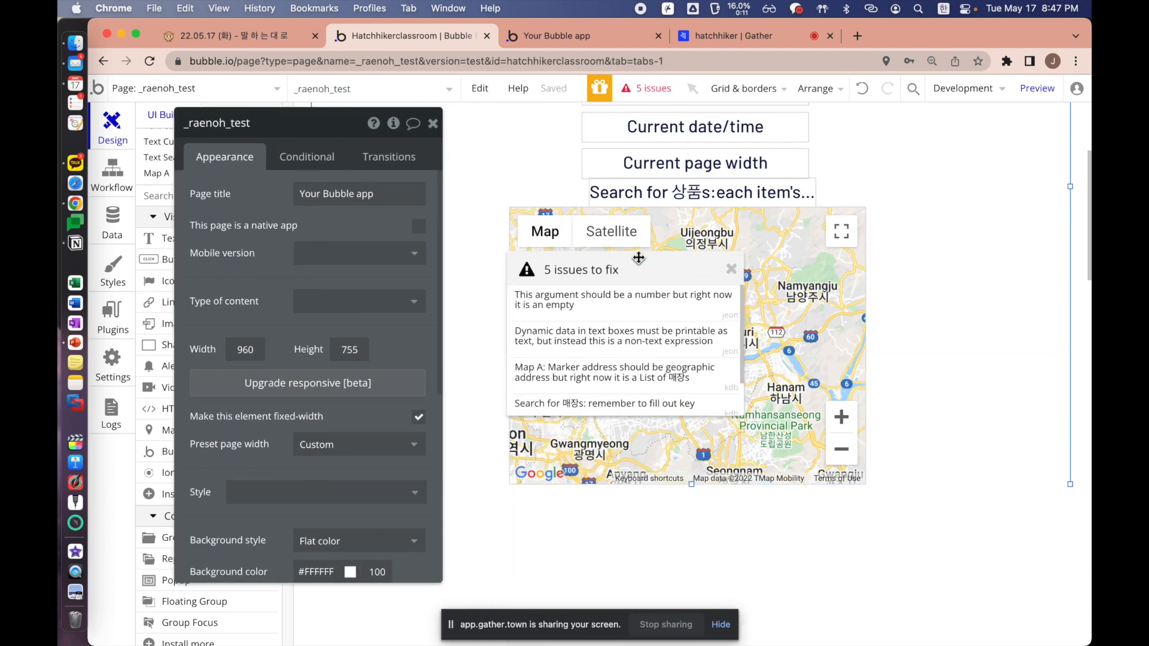
# Open the jeon page in the editor and check its map's data source
pyautogui.click(235, 90)
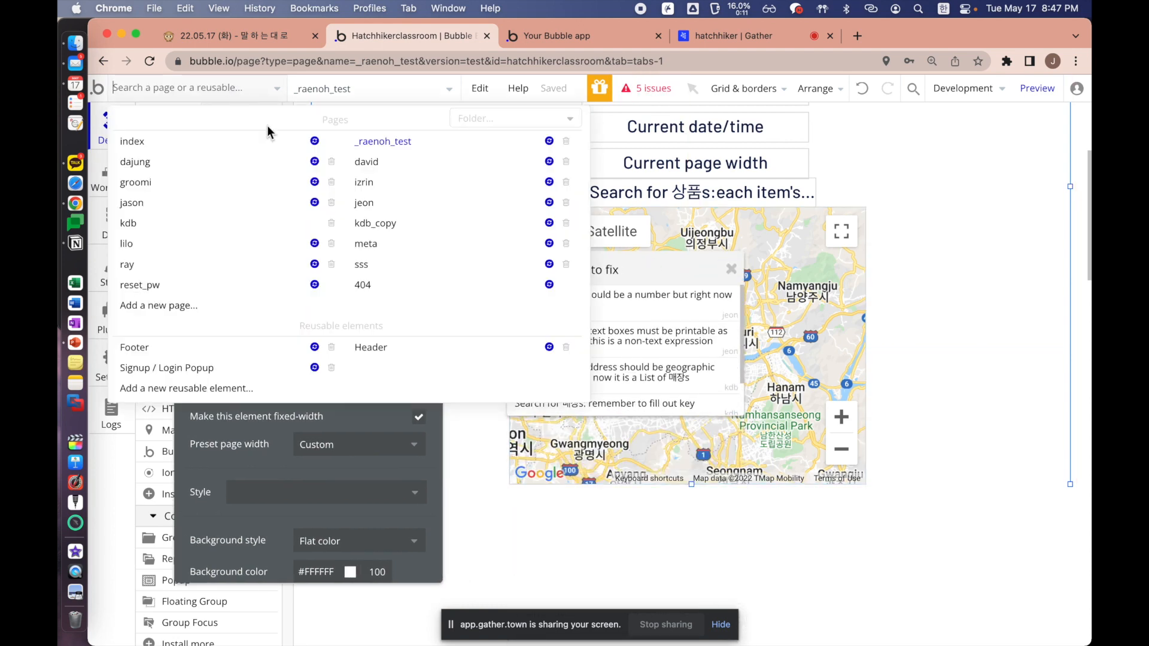
pyautogui.click(394, 204)
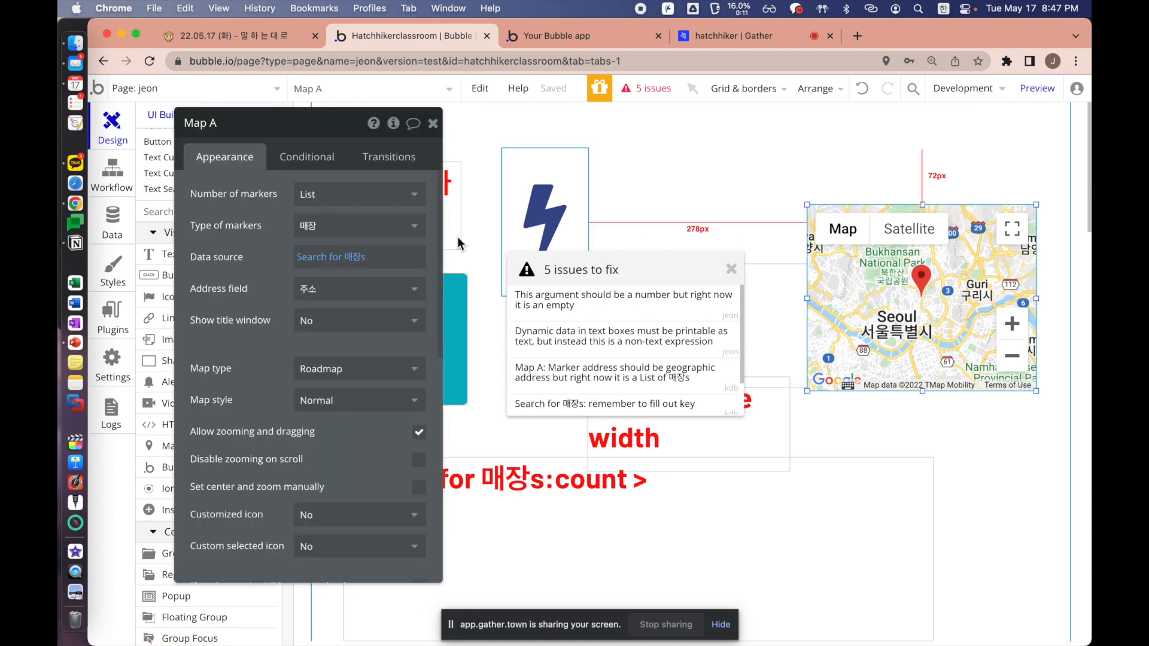
pyautogui.click(317, 257)
pyautogui.click(248, 259)
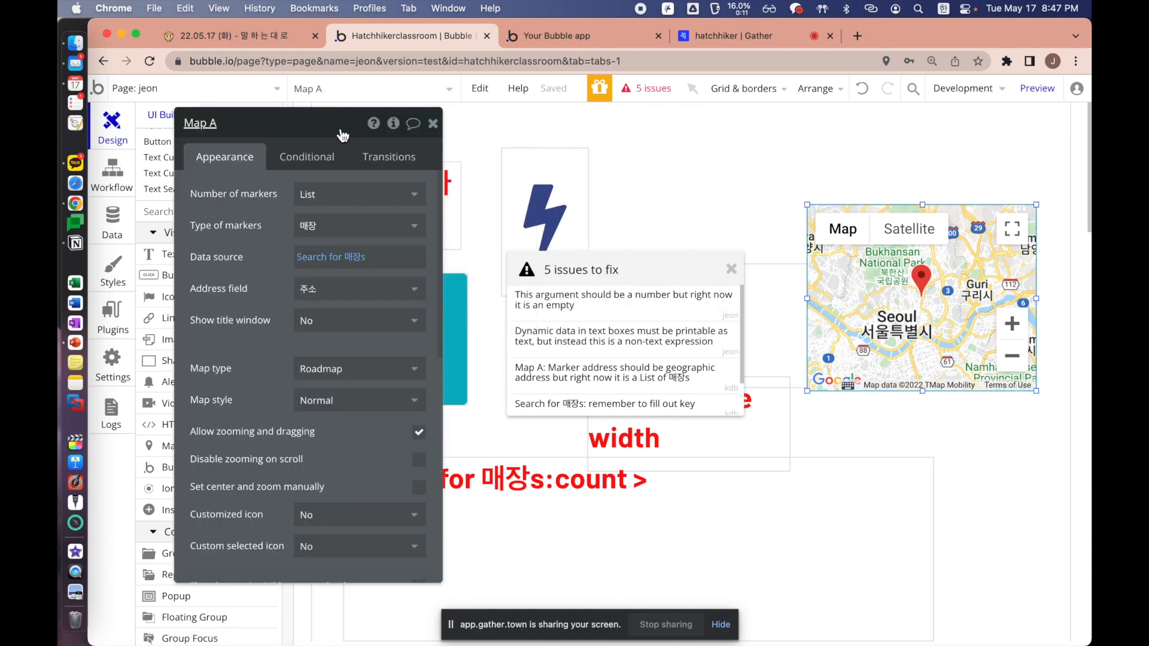
# Open the meta page in the editor and check the search behind its map's data source
pyautogui.click(235, 90)
pyautogui.click(394, 245)
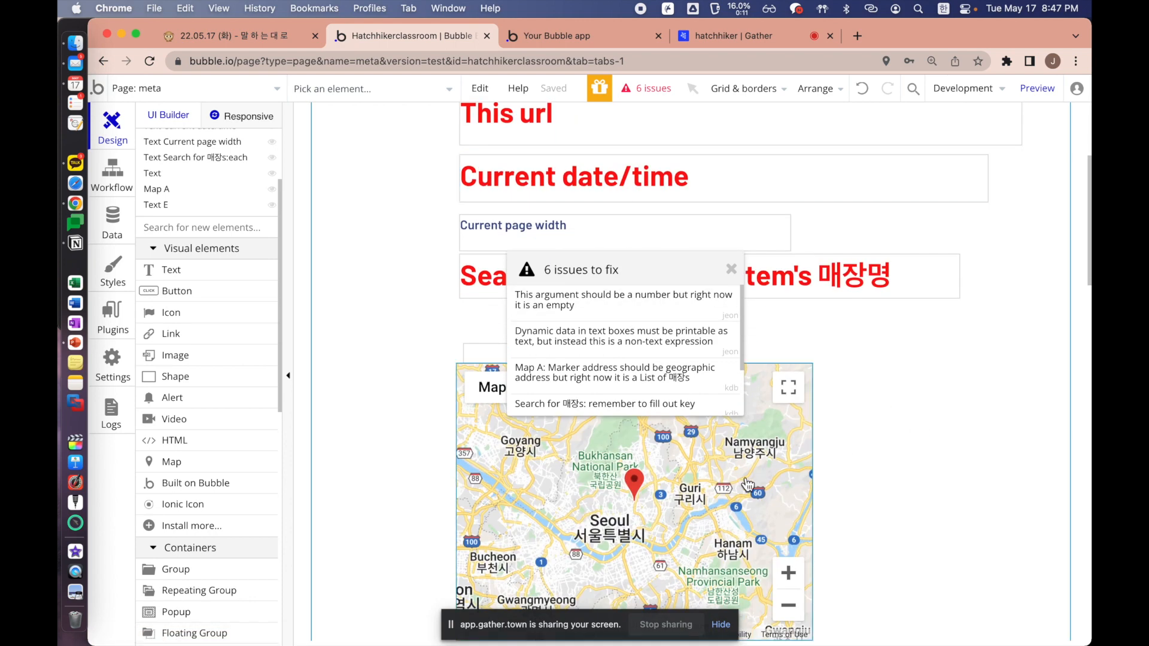
pyautogui.doubleClick(748, 484)
pyautogui.click(314, 259)
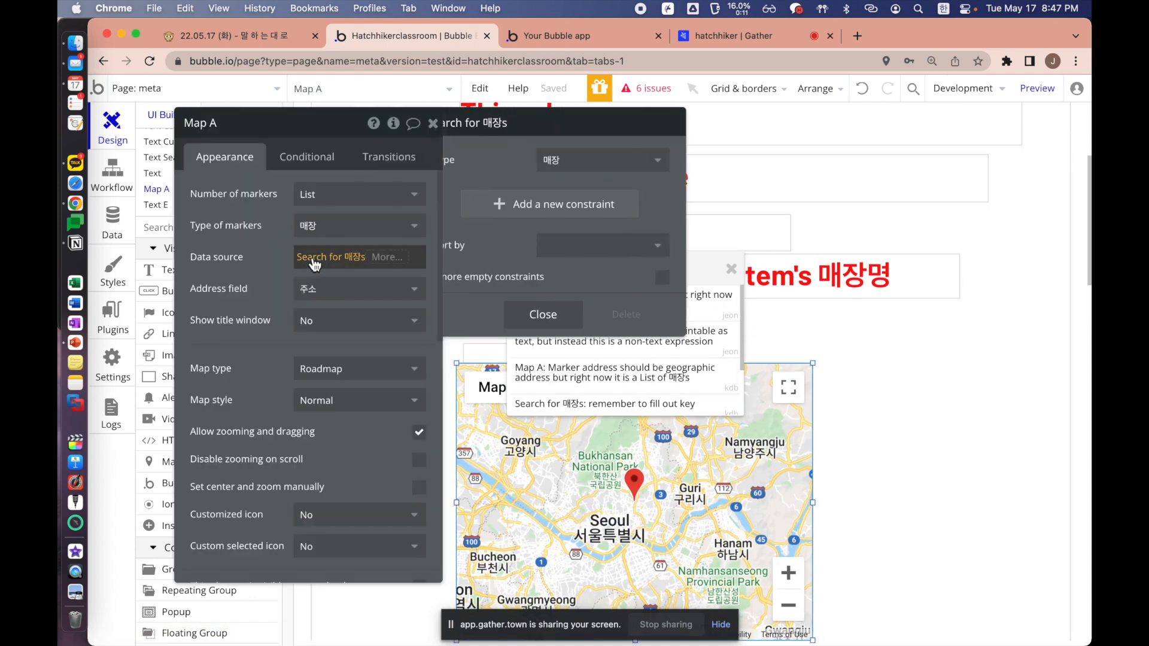
pyautogui.click(236, 268)
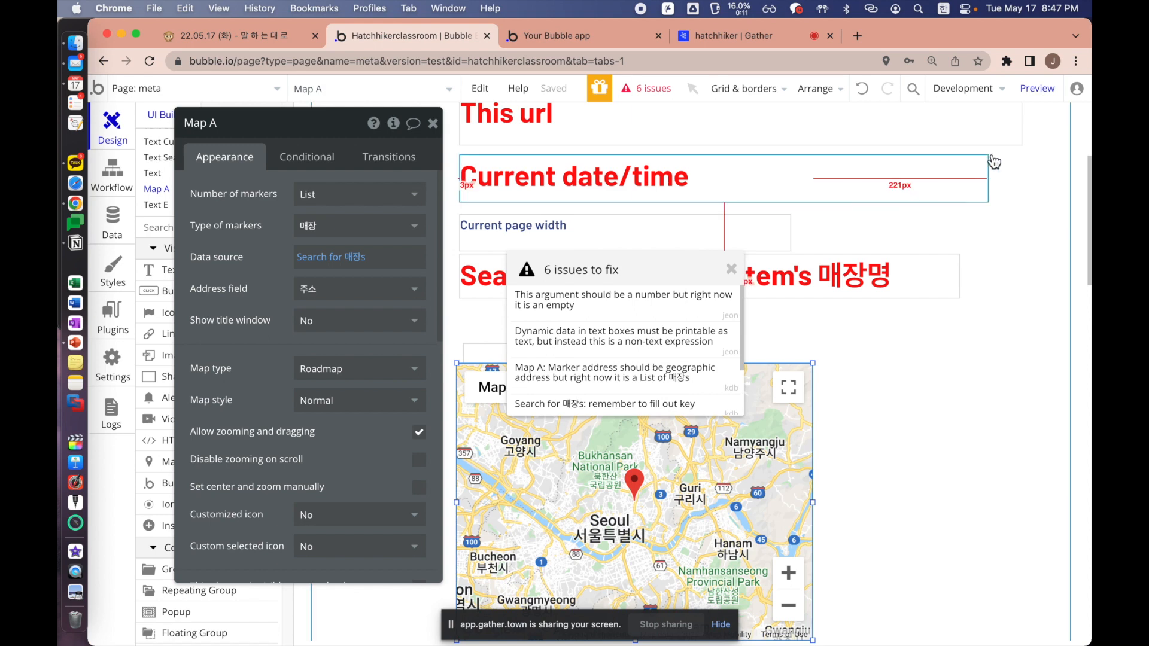
# Preview the meta page, dismiss the Google Maps error and examine the 매장 markers on its map
pyautogui.click(1037, 89)
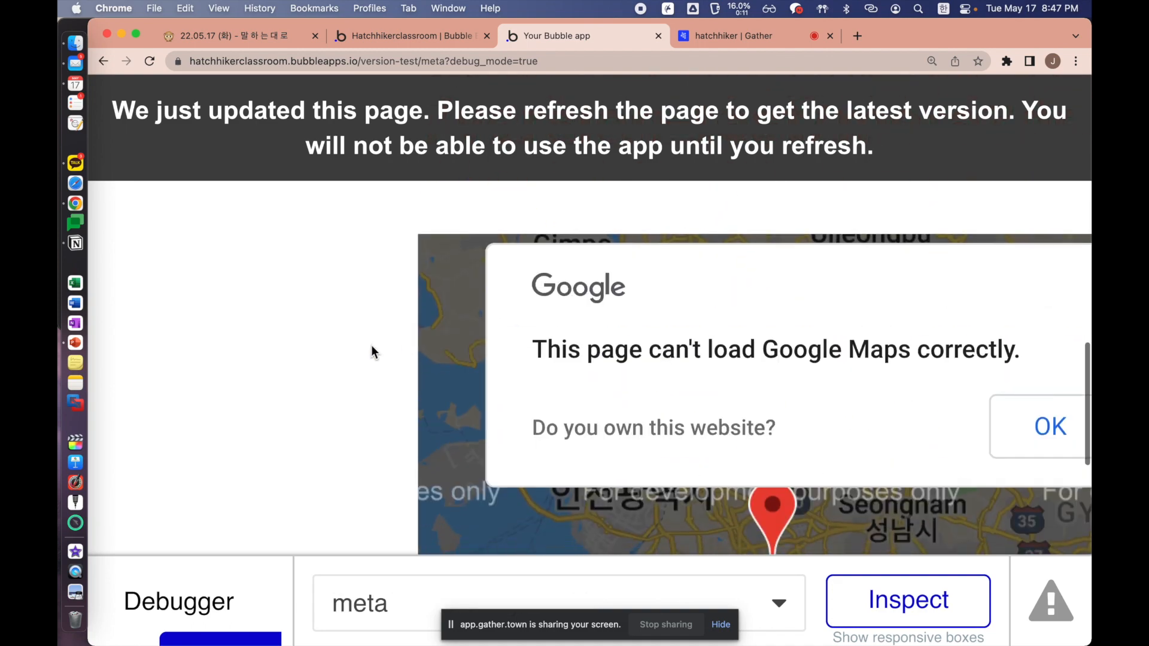
pyautogui.click(802, 426)
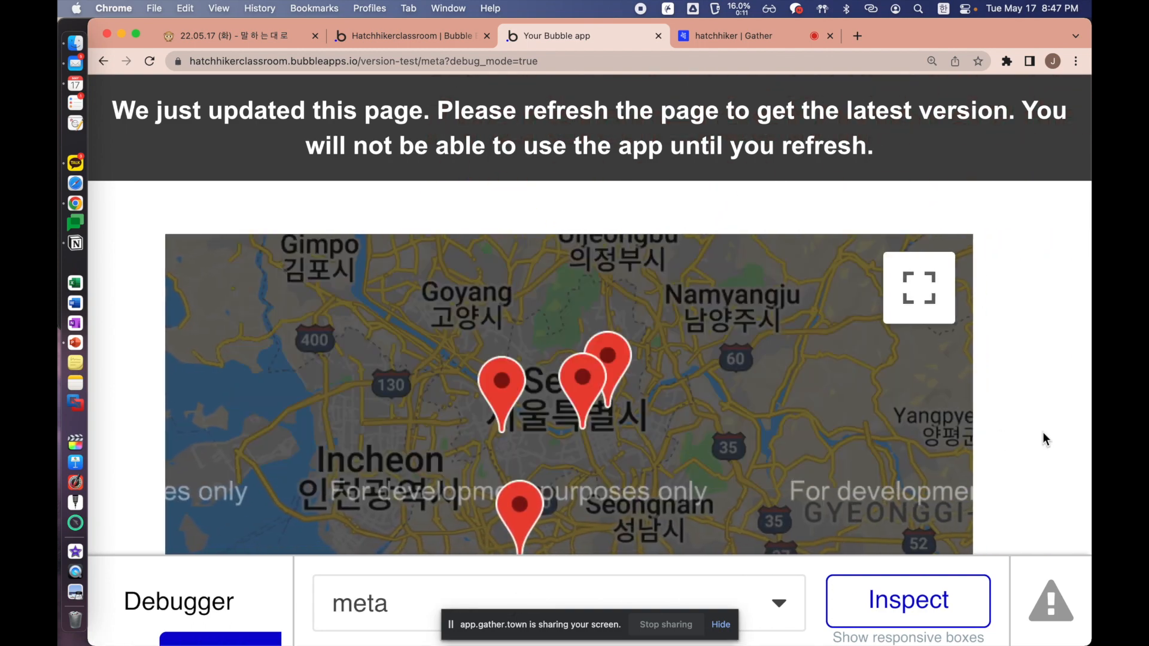
pyautogui.scroll(-5, 1042, 432)
pyautogui.scroll(4, 1043, 432)
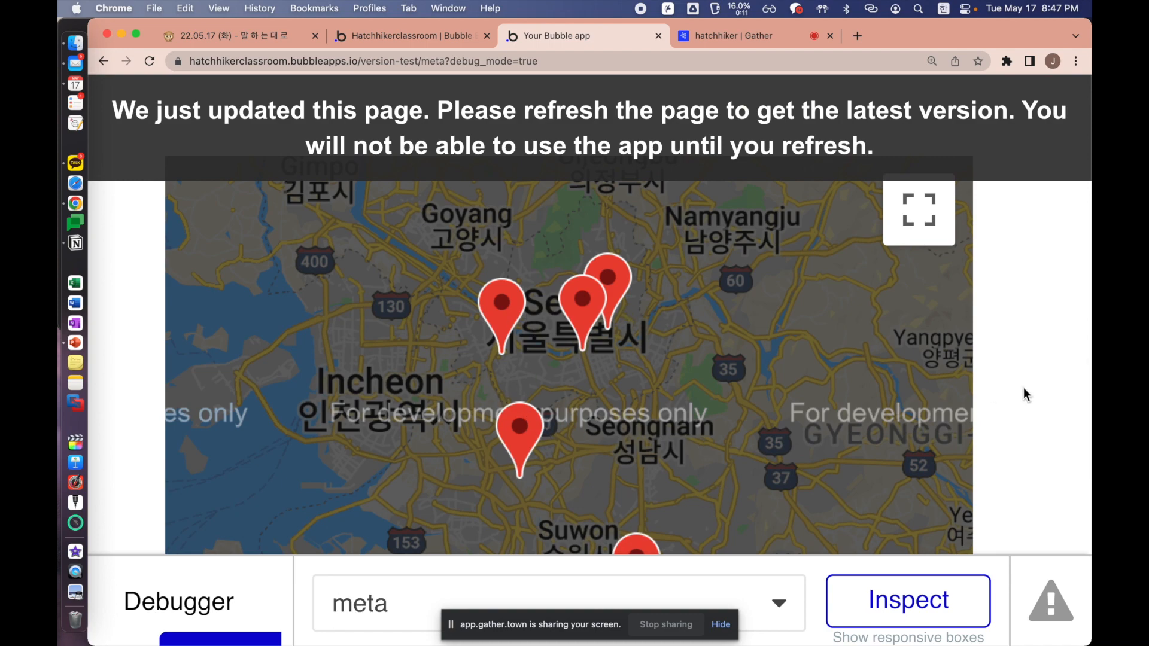
pyautogui.scroll(-3, 1023, 388)
pyautogui.scroll(2, 1022, 374)
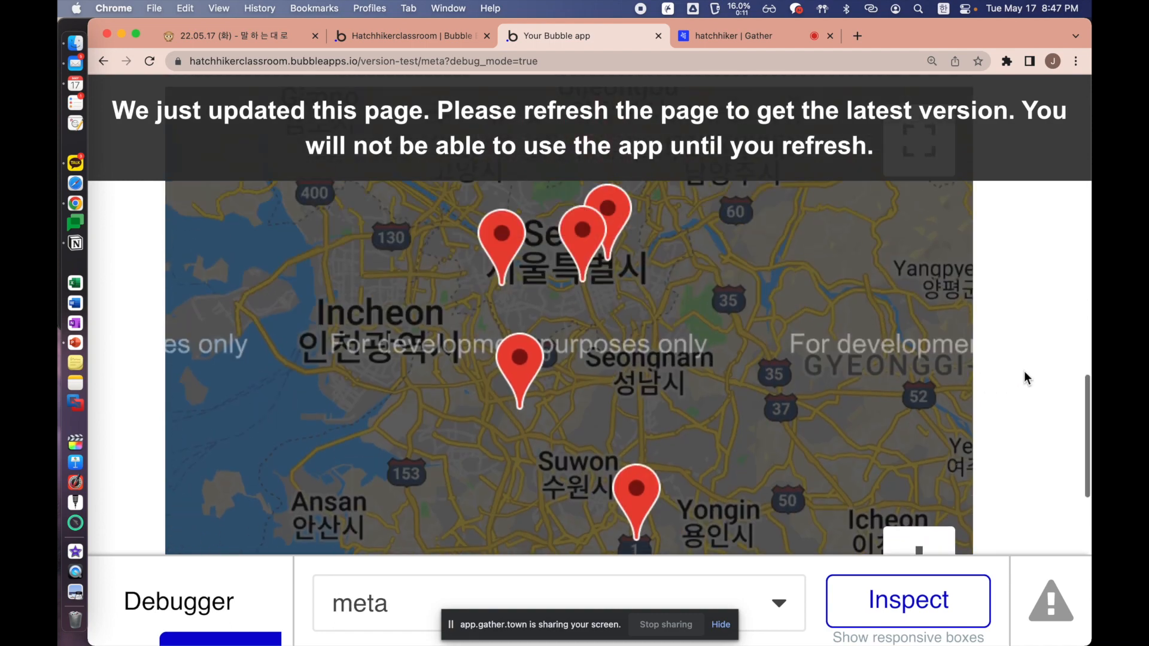
# Return to the meta page design, close the issues list and review the map's marker settings
pyautogui.click(371, 36)
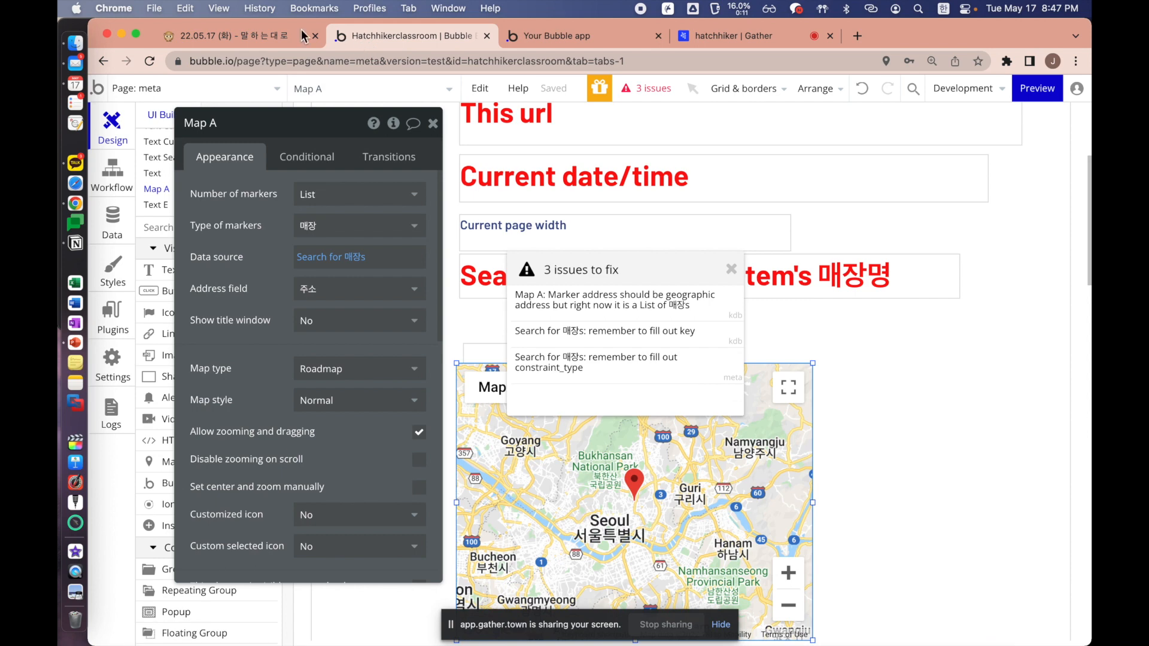
pyautogui.moveTo(260, 210); pyautogui.dragTo(293, 192)
pyautogui.click(733, 266)
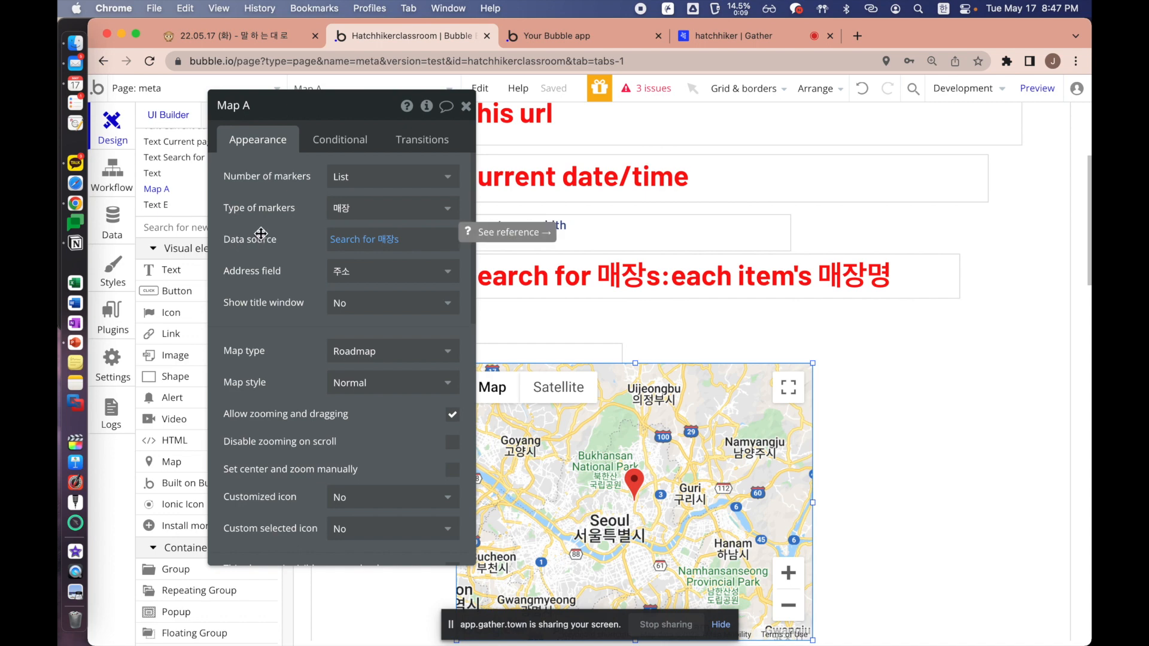
pyautogui.moveTo(261, 233); pyautogui.dragTo(239, 231)
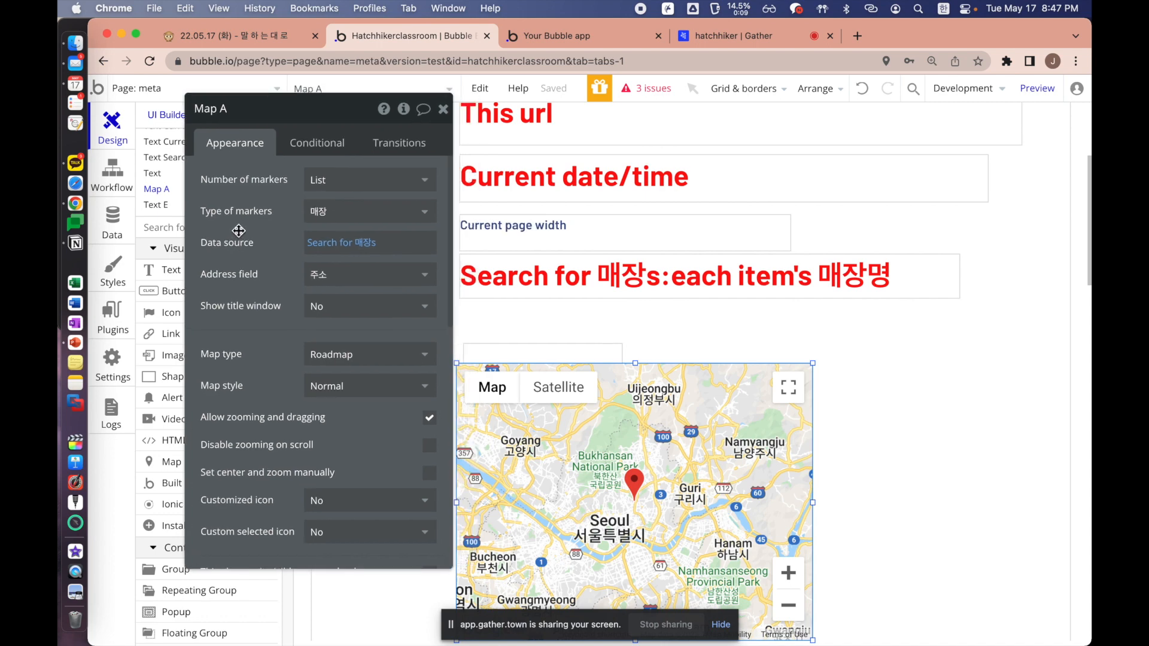
pyautogui.moveTo(239, 230); pyautogui.dragTo(288, 231)
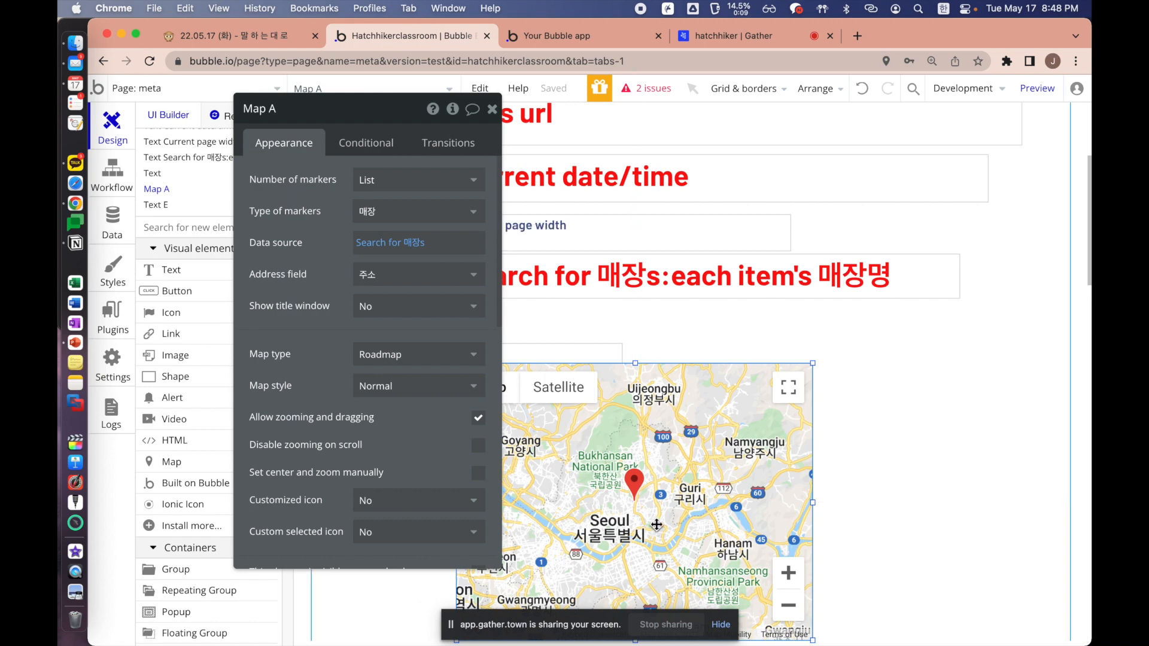
# Move the Map A property editor clear of the map on the meta page
pyautogui.scroll(-3, 895, 448)
pyautogui.scroll(-2, 896, 450)
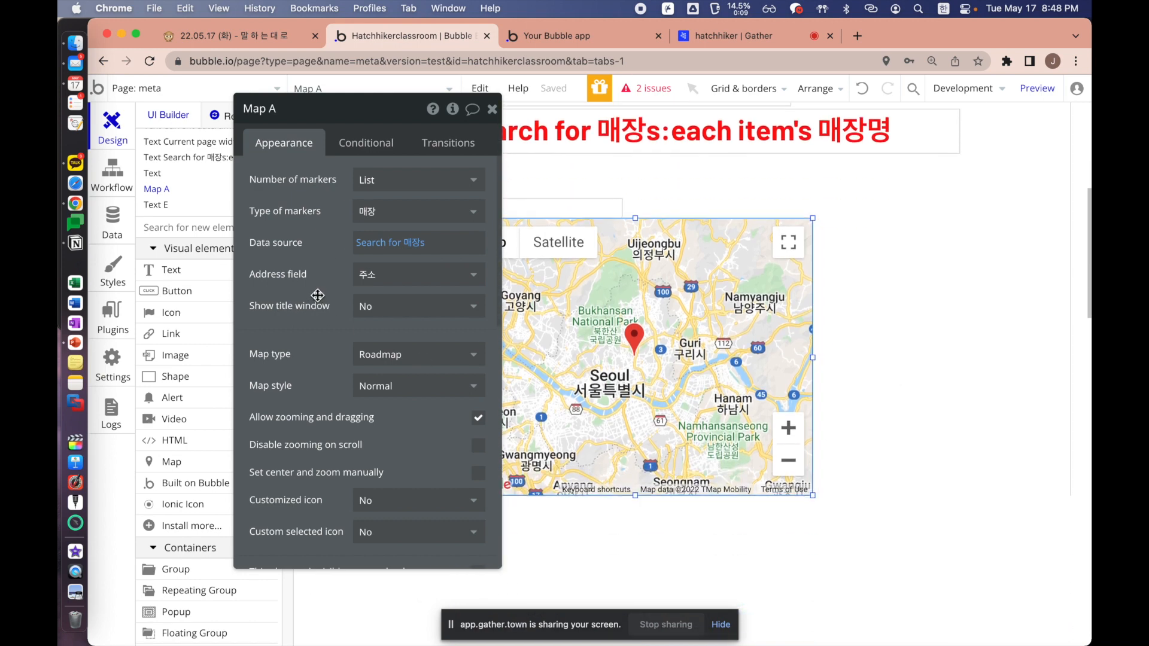
pyautogui.moveTo(317, 295); pyautogui.dragTo(224, 329)
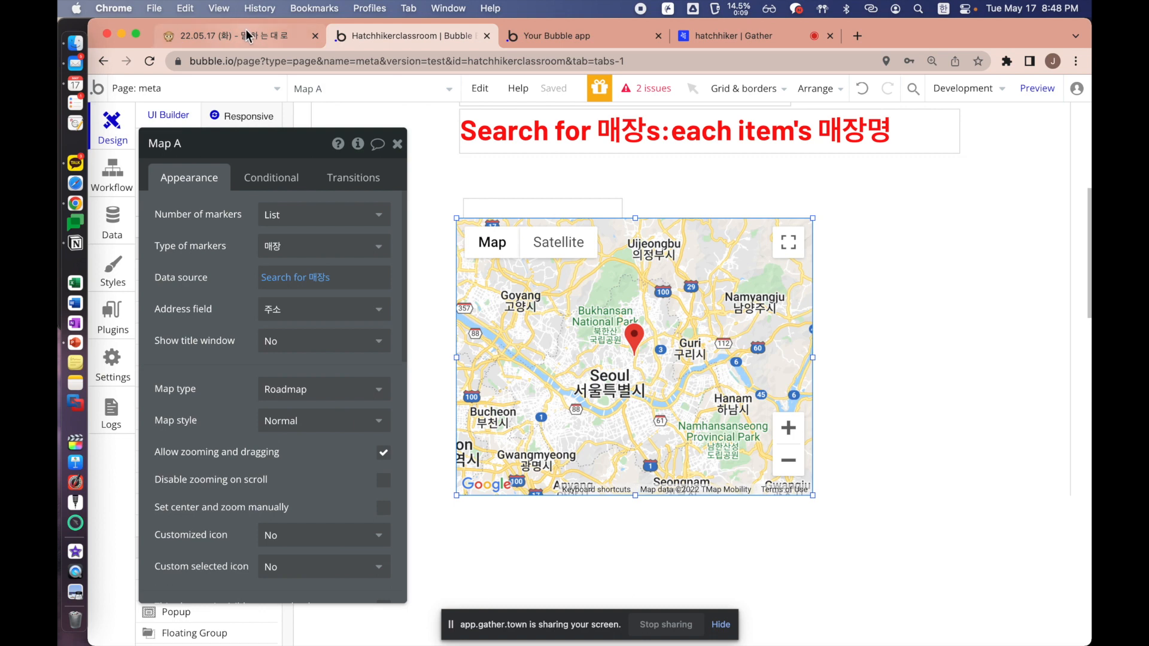
# Switch to the 22.05.17 Notion notes and highlight the heading 버블 개발자가 말하는 방법
pyautogui.click(248, 37)
pyautogui.moveTo(214, 258); pyautogui.dragTo(559, 273)
pyautogui.moveTo(238, 332)
pyautogui.mouseDown()
pyautogui.moveTo(456, 330)
pyautogui.moveTo(239, 334)
pyautogui.mouseUp()
pyautogui.click(459, 330)
pyautogui.click(295, 338)
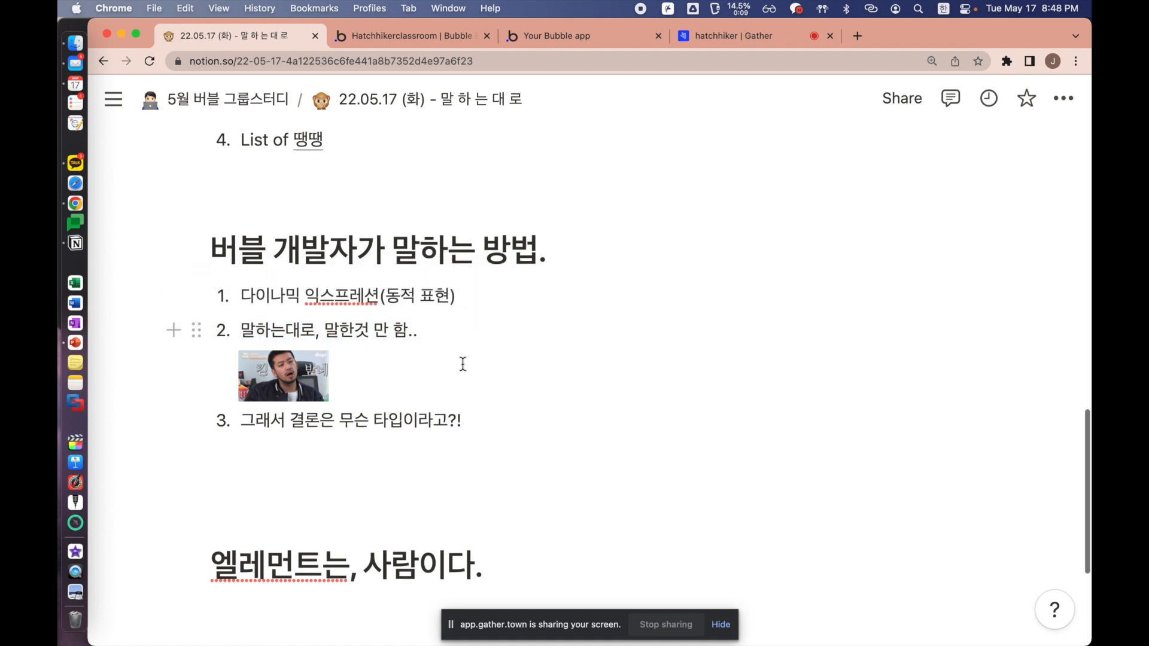
# Highlight the first two points, 다이나믹 익스프레션(동적 표현) and 말하는대로, 말한것 만 함.., in the notes
pyautogui.scroll(-2, 461, 361)
pyautogui.moveTo(241, 246); pyautogui.dragTo(482, 251)
pyautogui.click(482, 251)
pyautogui.doubleClick(269, 241)
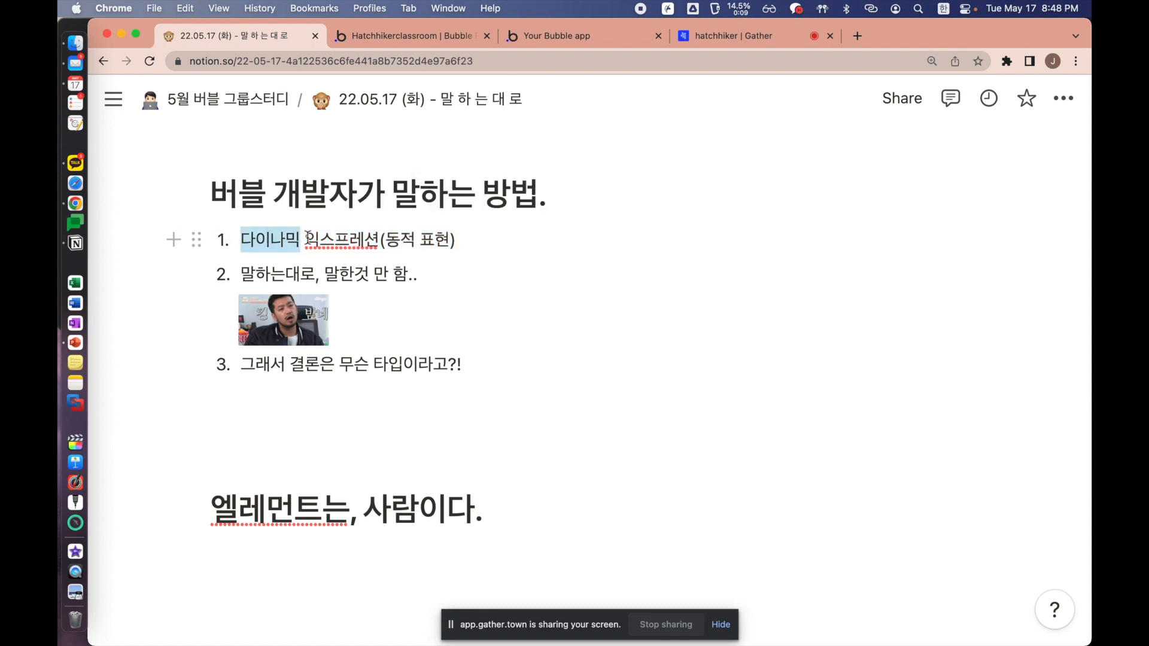
pyautogui.doubleClick(417, 242)
pyautogui.click(449, 241)
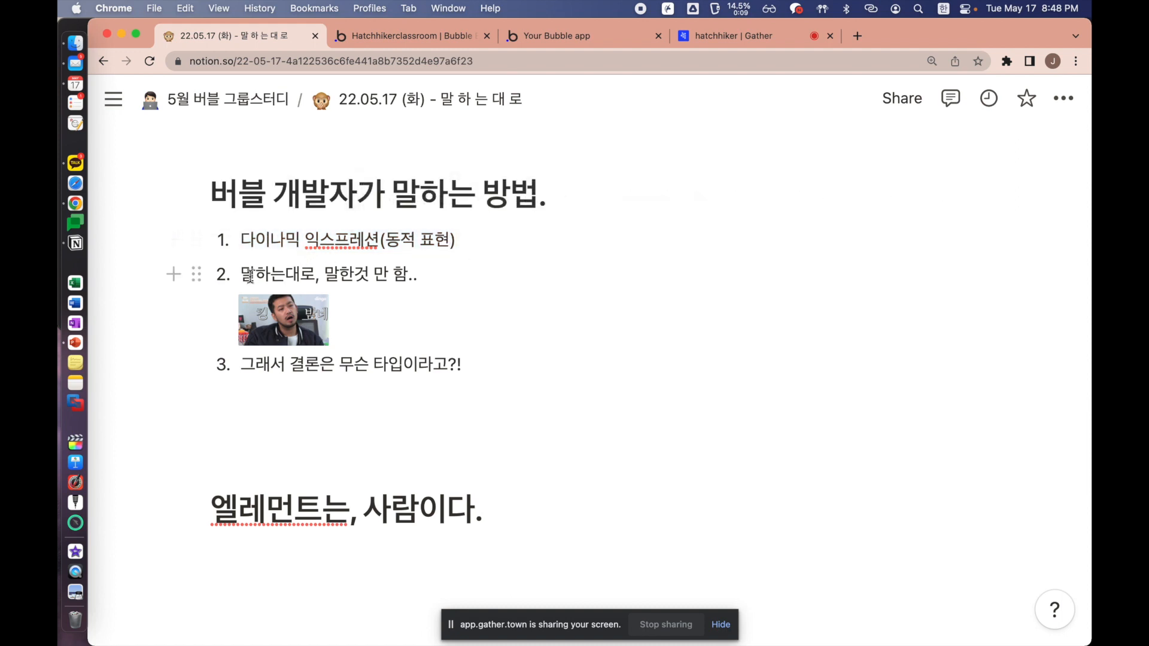
pyautogui.moveTo(242, 274); pyautogui.dragTo(443, 283)
pyautogui.click(443, 283)
# Enlarge the small image under the second point of the notes
pyautogui.moveTo(317, 328)
pyautogui.moveTo(325, 328); pyautogui.dragTo(759, 431)
pyautogui.click(762, 433)
pyautogui.scroll(-1, 764, 437)
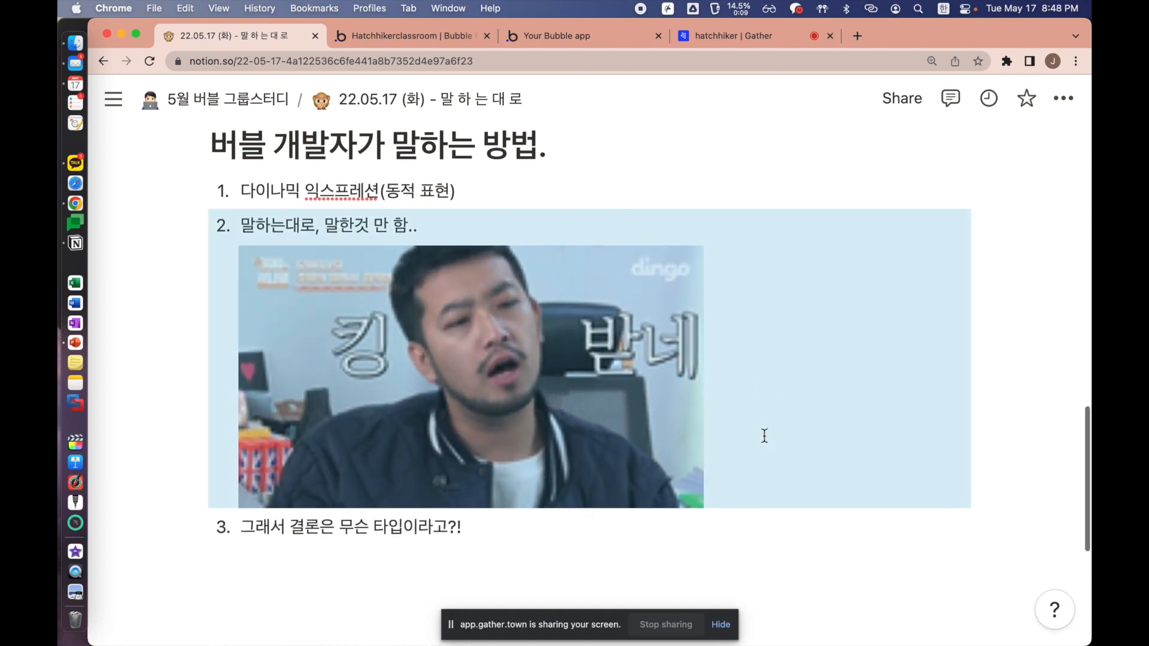
pyautogui.click(416, 216)
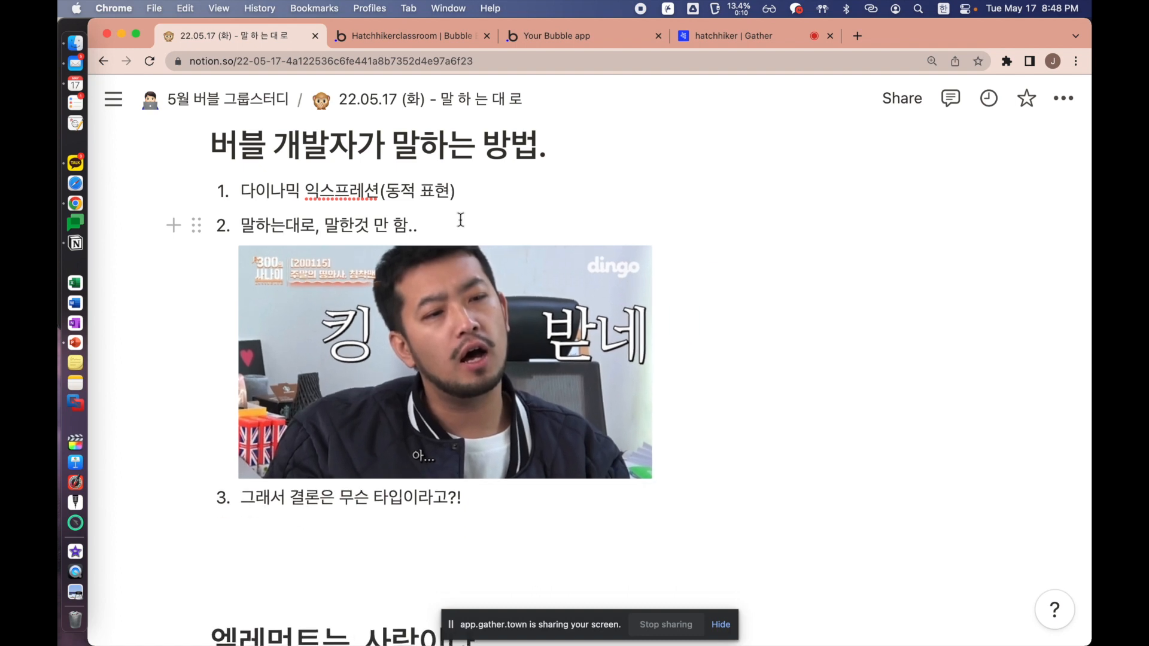
# Highlight part of the second point's text and switch to the meta page in the Bubble editor
pyautogui.click(345, 230)
pyautogui.moveTo(287, 228); pyautogui.dragTo(330, 228)
pyautogui.click(330, 228)
pyautogui.click(418, 34)
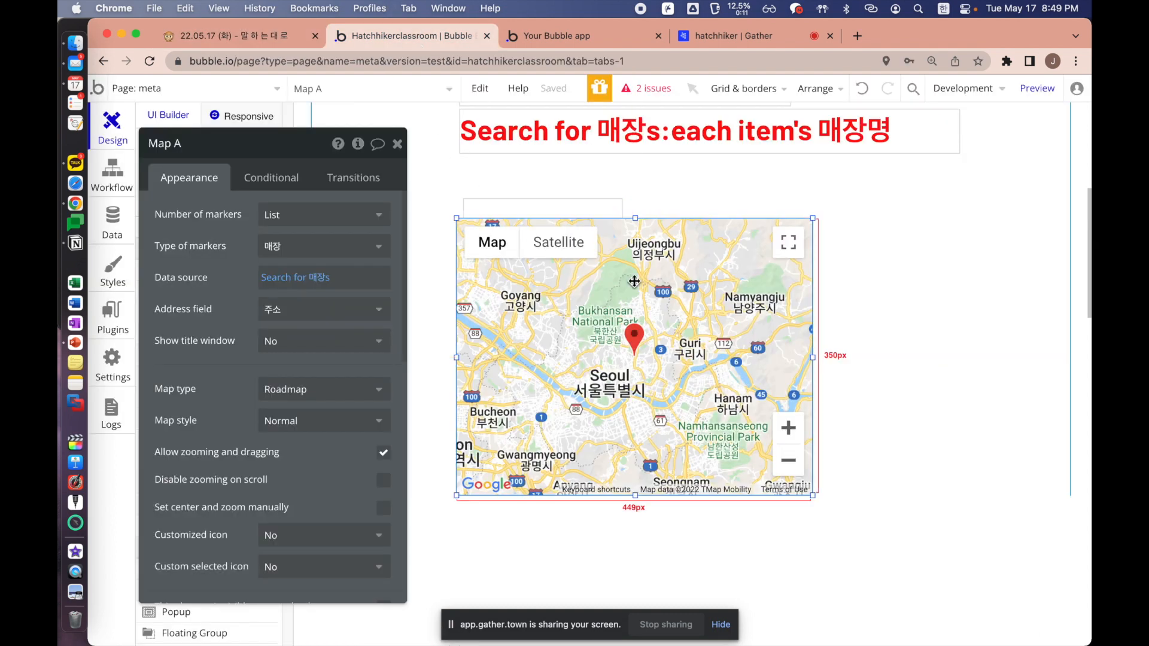
pyautogui.click(860, 308)
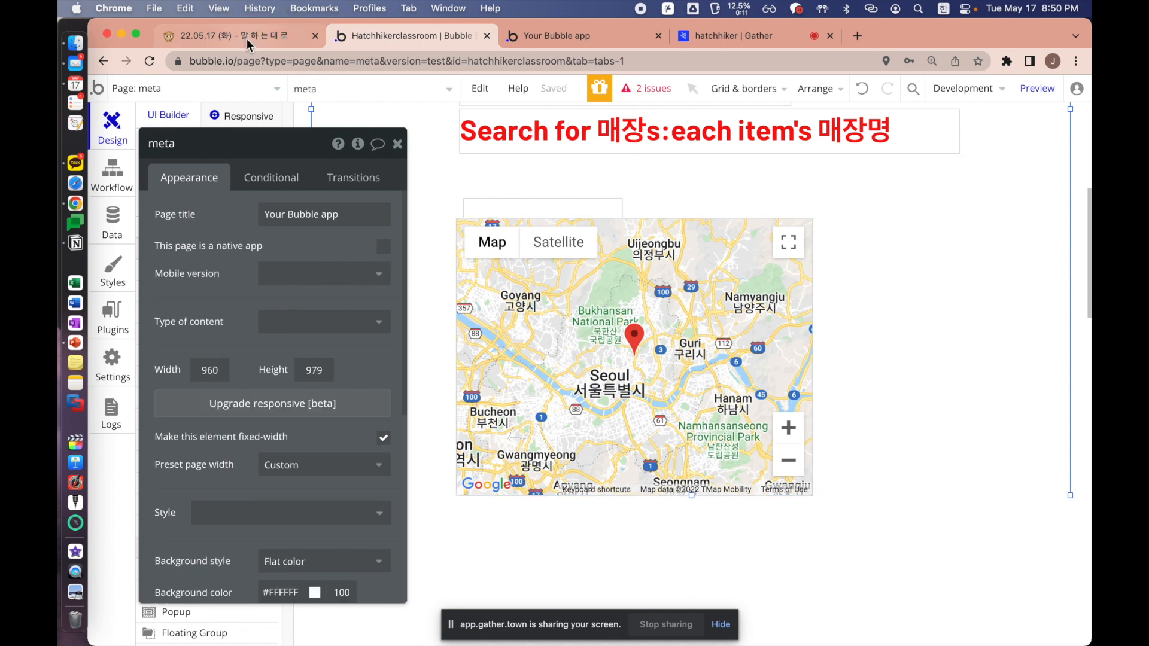
# Return to the Notion notes and widen the image under the second point further
pyautogui.click(246, 37)
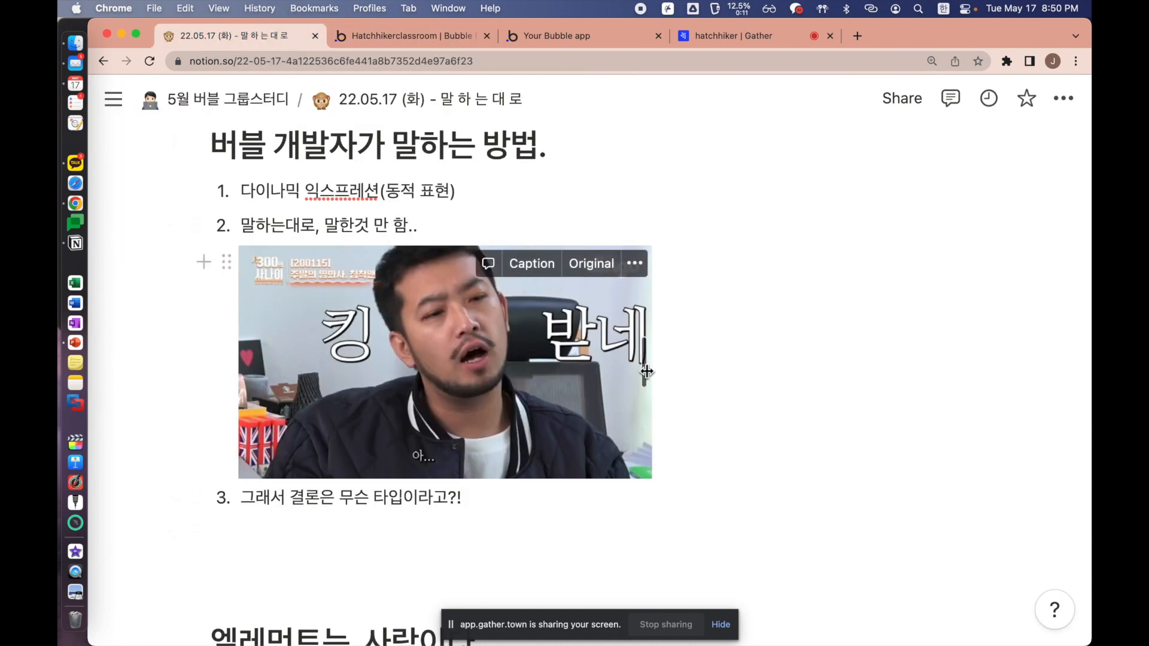
pyautogui.moveTo(645, 371); pyautogui.dragTo(683, 381)
pyautogui.click(739, 392)
pyautogui.scroll(1, 739, 392)
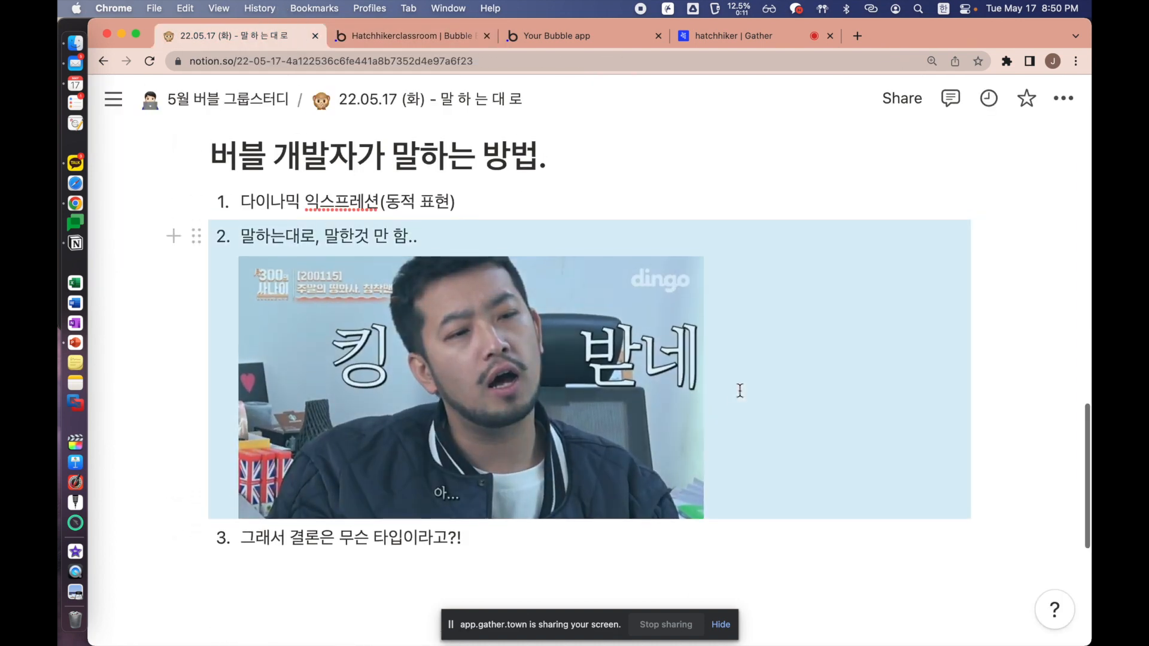
pyautogui.click(475, 228)
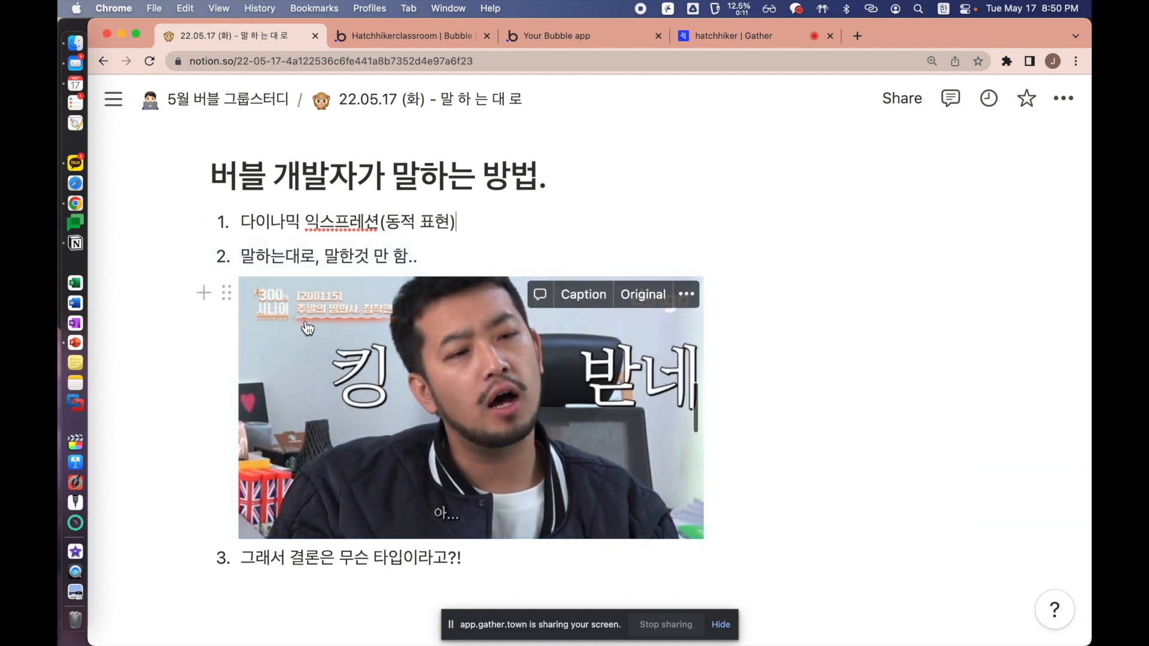
# Highlight the heading 버블 개발자가 말하는 방법. and the third point, 그래서 결론은 무슨 타입이라고?!, in the notes
pyautogui.moveTo(223, 178); pyautogui.dragTo(448, 178)
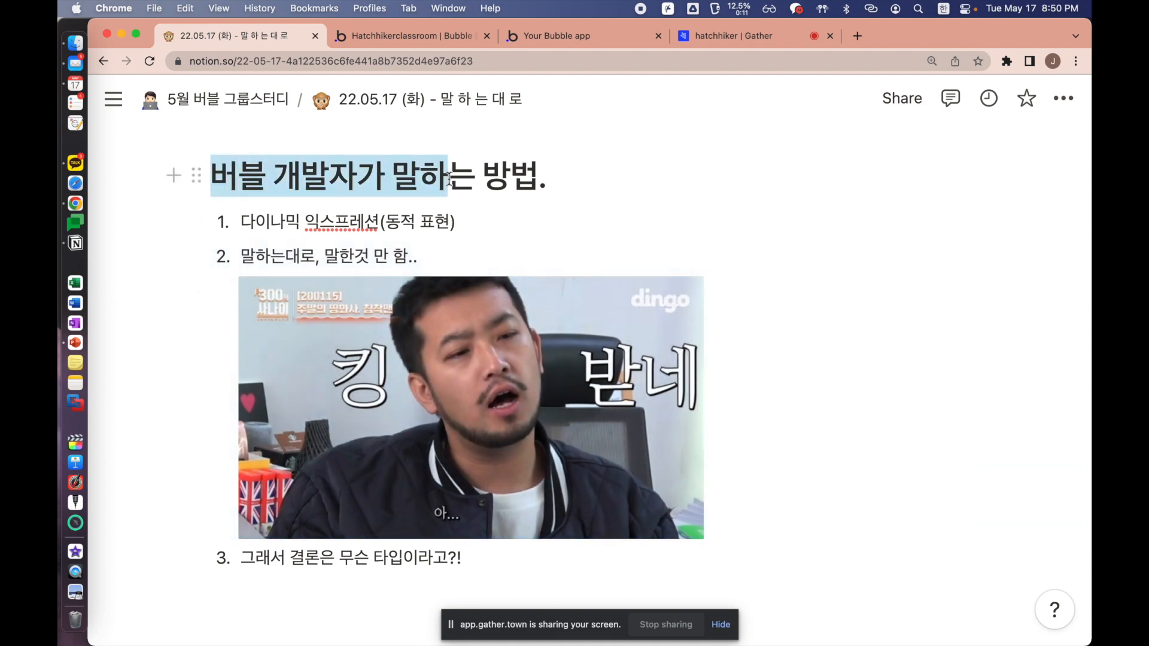
pyautogui.click(448, 177)
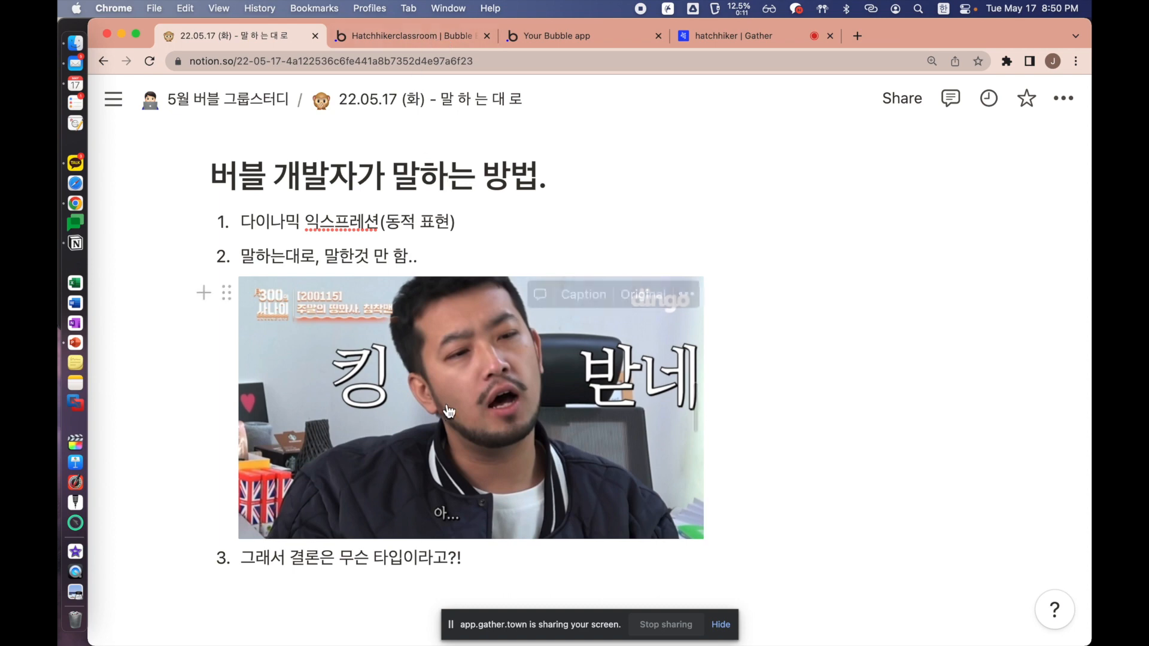
pyautogui.scroll(-2, 251, 311)
pyautogui.doubleClick(246, 458)
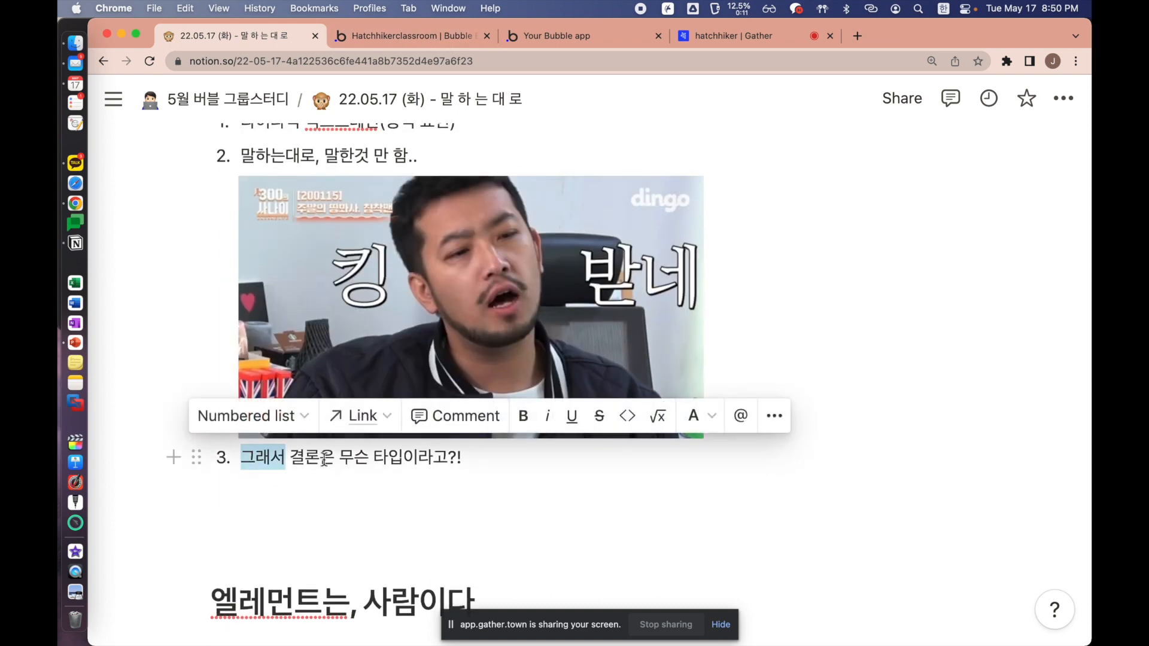
pyautogui.moveTo(256, 459); pyautogui.dragTo(503, 460)
pyautogui.click(518, 464)
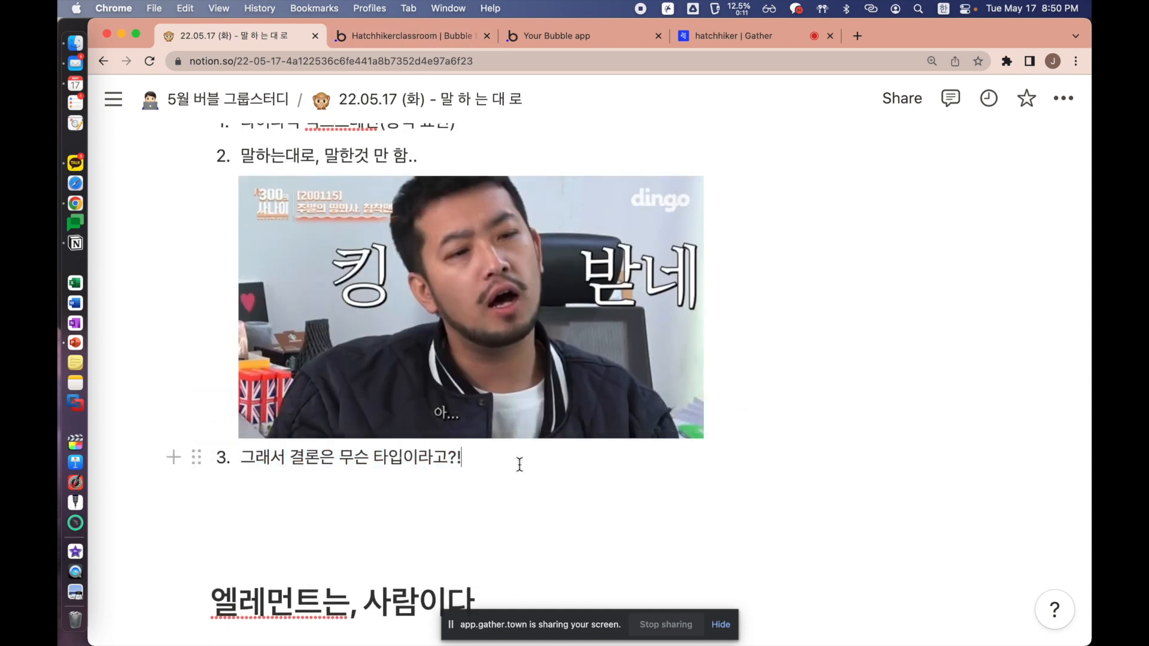
# Return to the Bubble editor, select Map A on the meta page and reposition its property editor
pyautogui.click(387, 36)
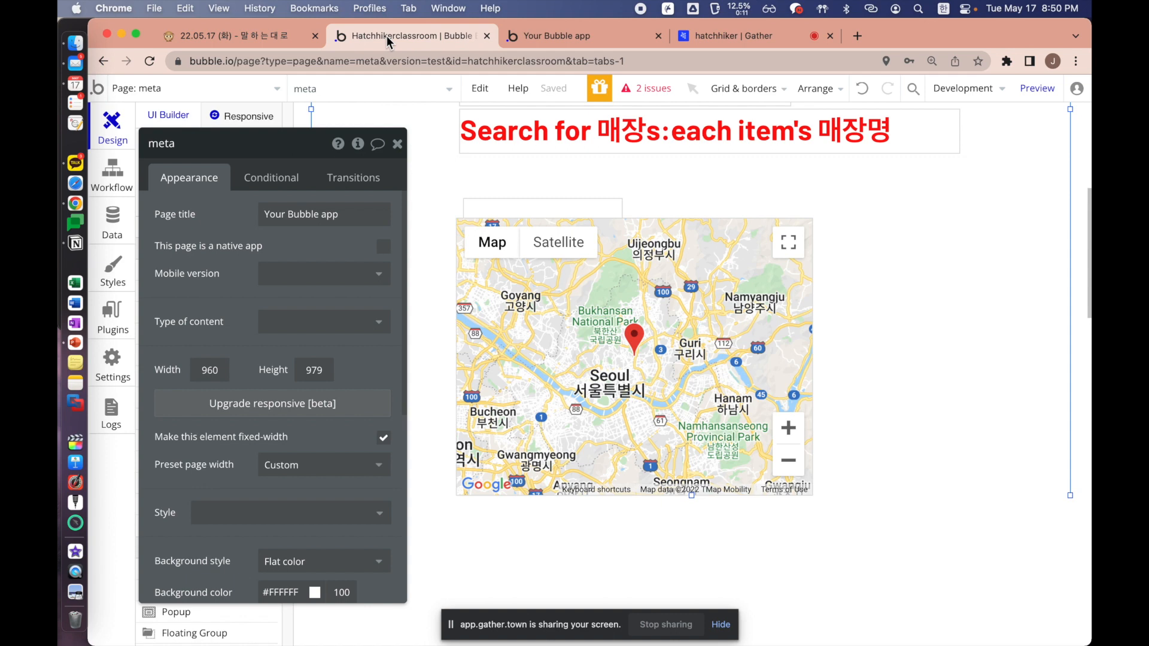
pyautogui.click(551, 282)
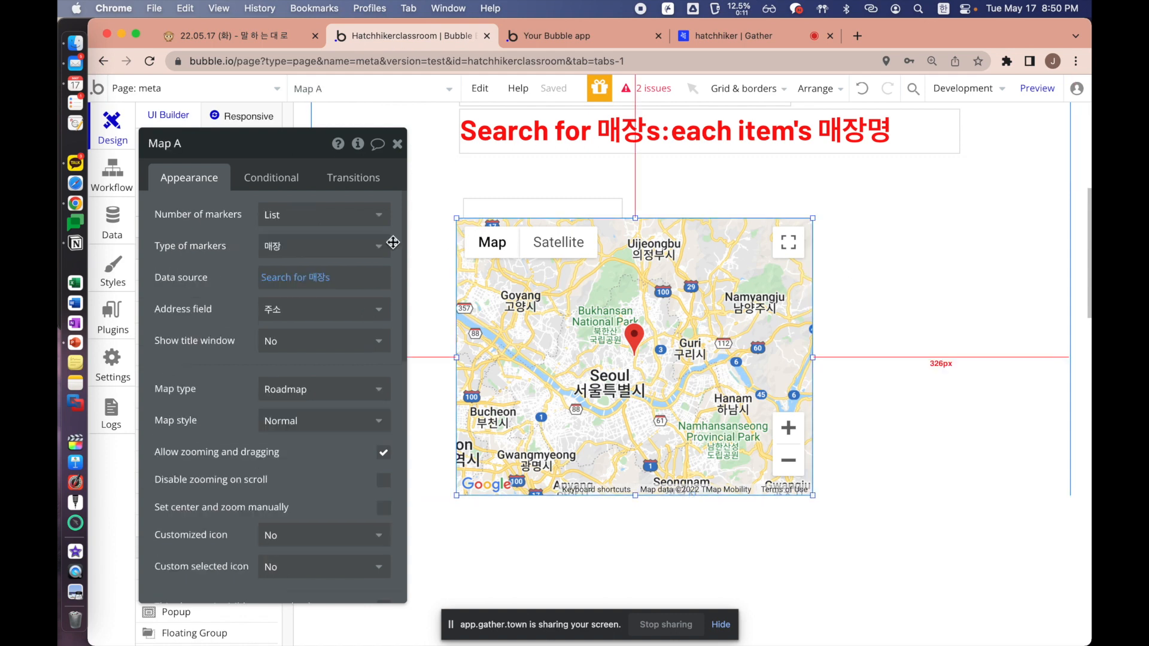
pyautogui.moveTo(228, 235); pyautogui.dragTo(278, 226)
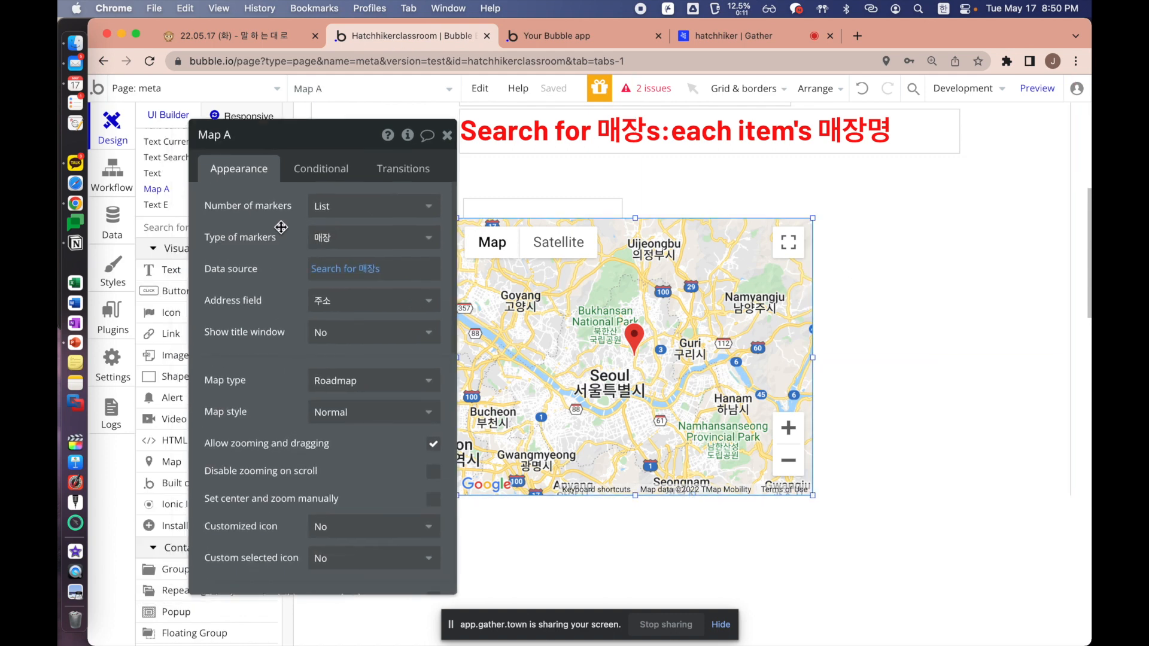
# Open Map A's data source expression and review its 매장 search settings
pyautogui.click(366, 271)
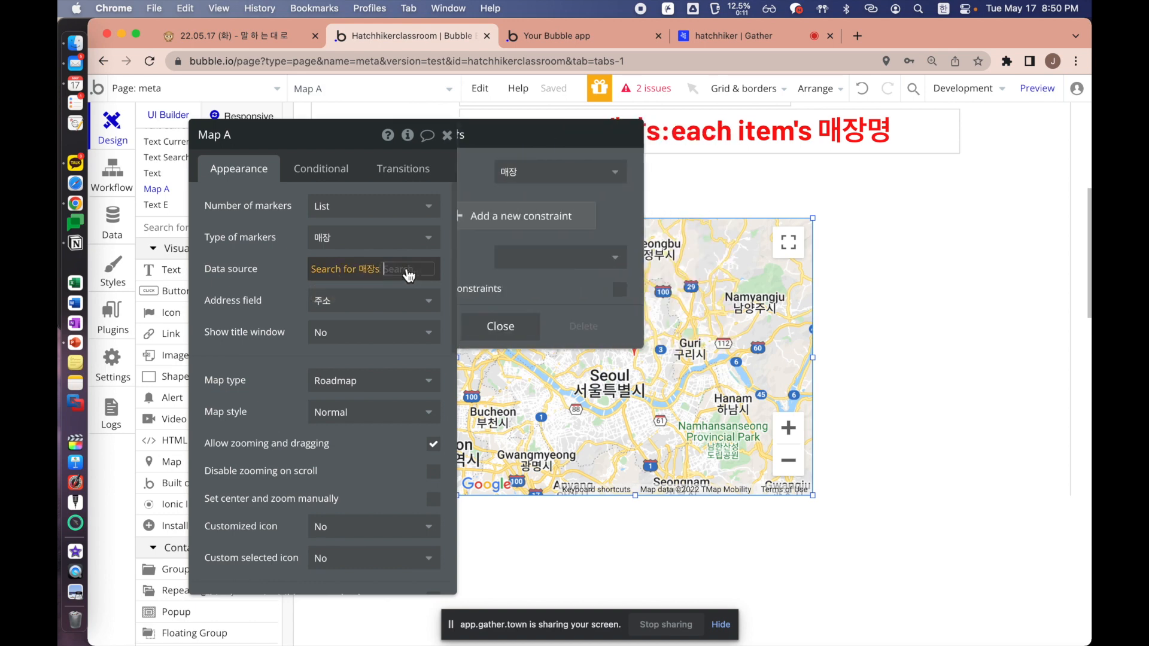
pyautogui.click(411, 269)
pyautogui.click(349, 269)
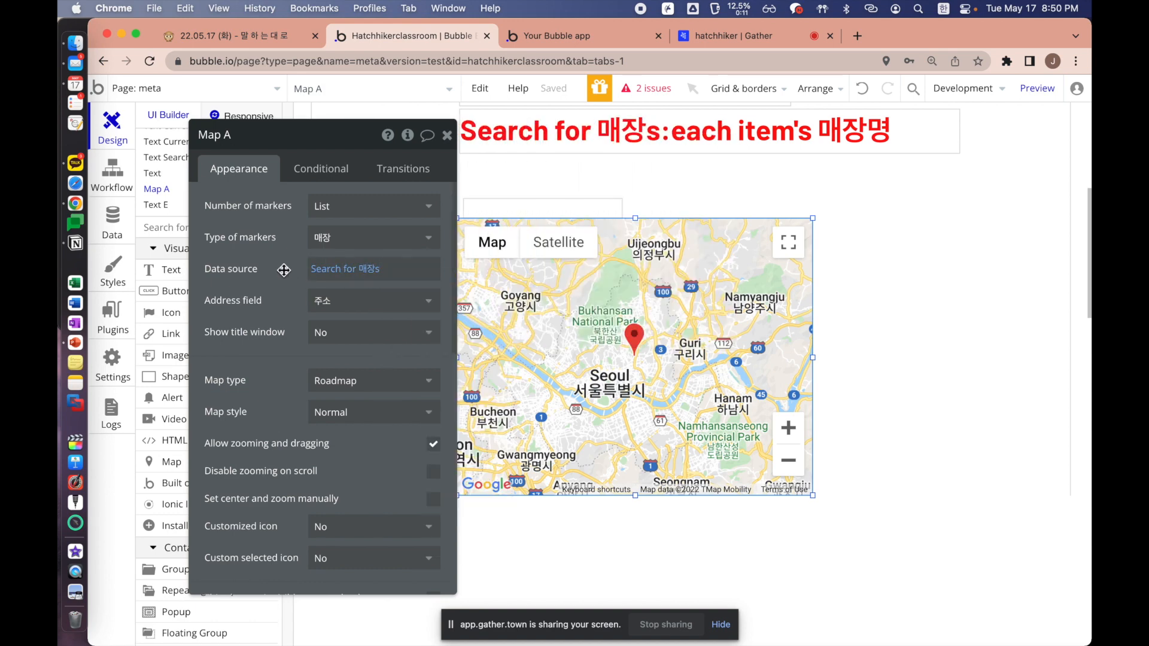
pyautogui.click(359, 272)
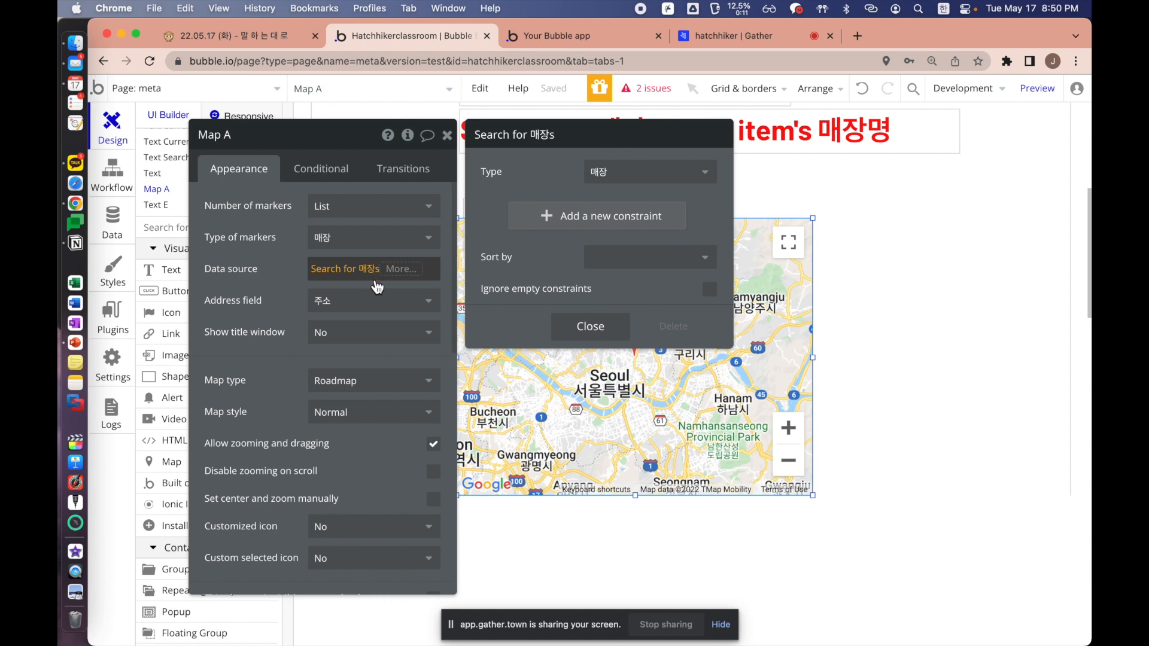
pyautogui.click(371, 269)
pyautogui.click(363, 269)
# Extend Map A's data source to Search for 매장s:first item's 지역명's 지역이름 contains
pyautogui.click(404, 274)
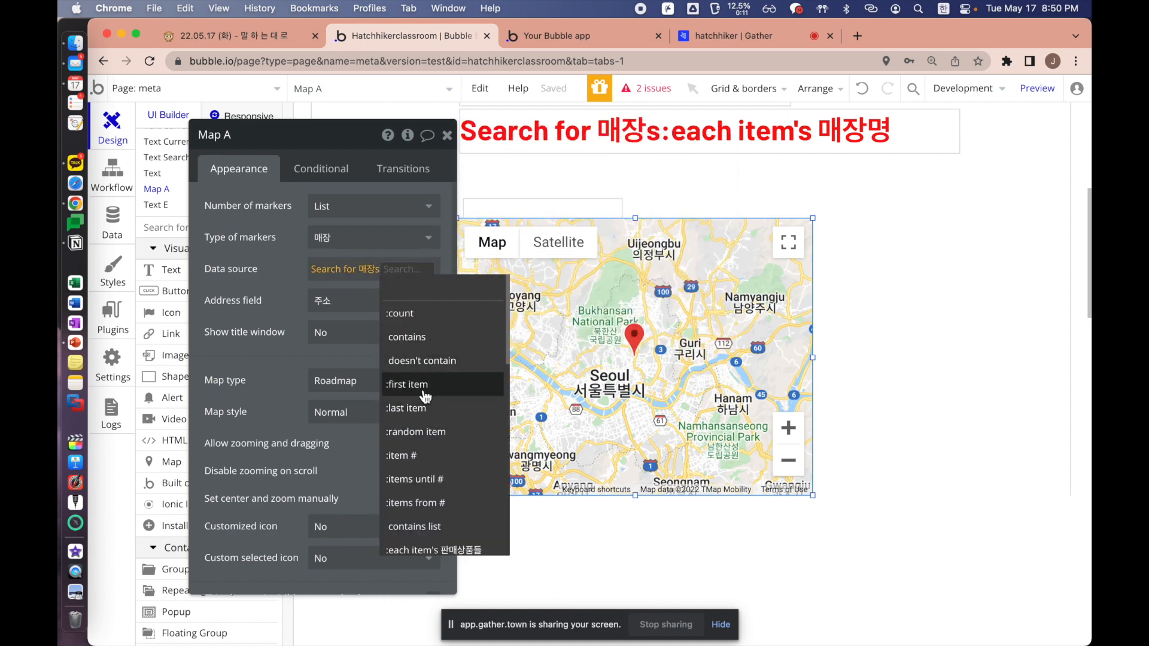
pyautogui.click(426, 397)
pyautogui.click(388, 272)
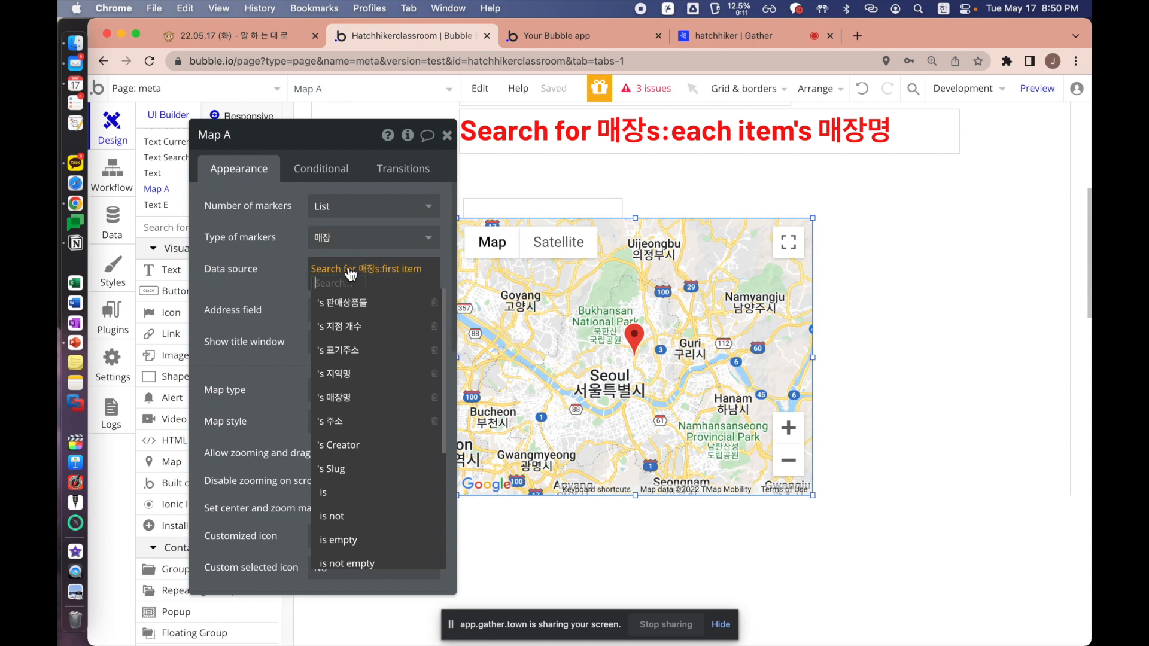
pyautogui.click(357, 375)
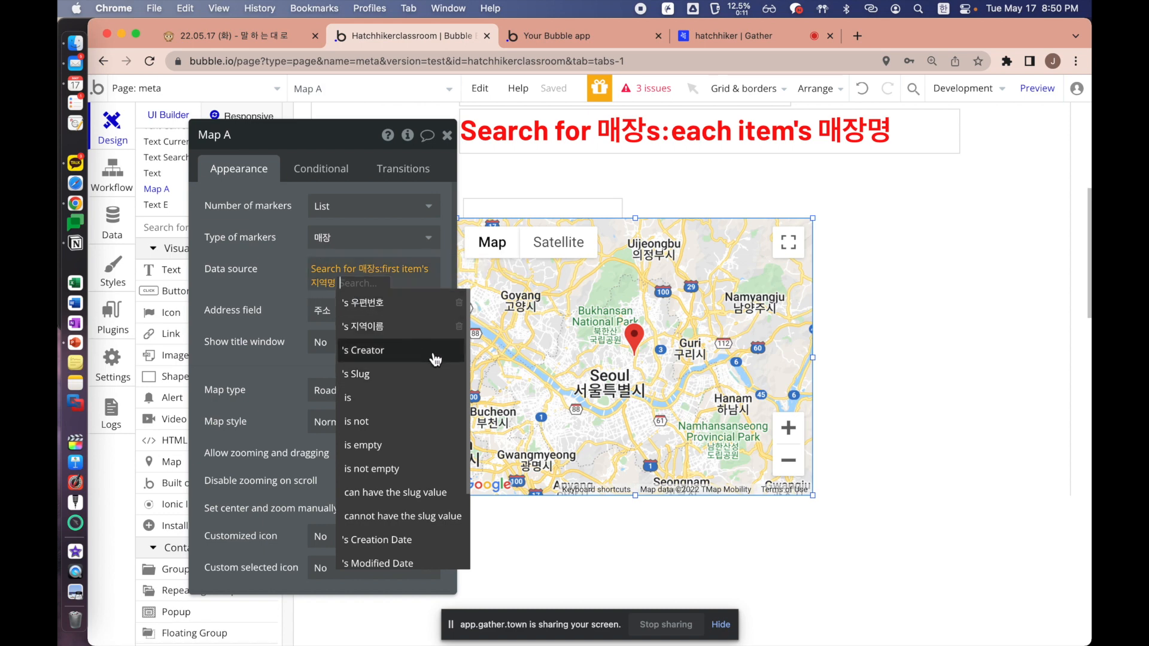
pyautogui.click(404, 326)
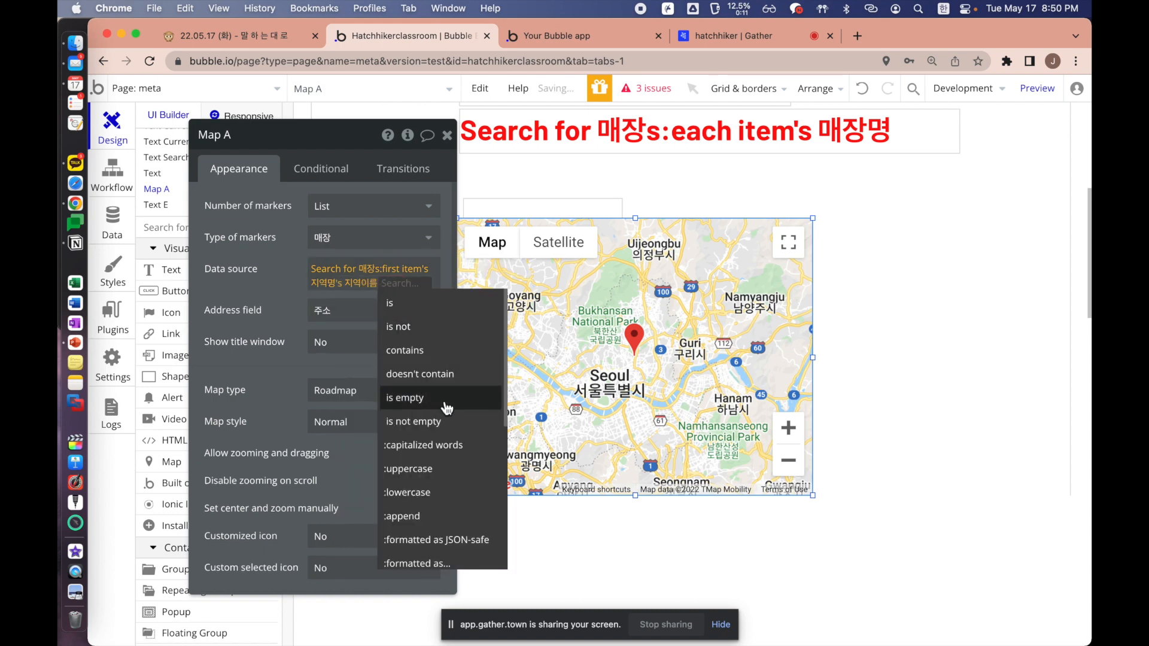
pyautogui.click(427, 352)
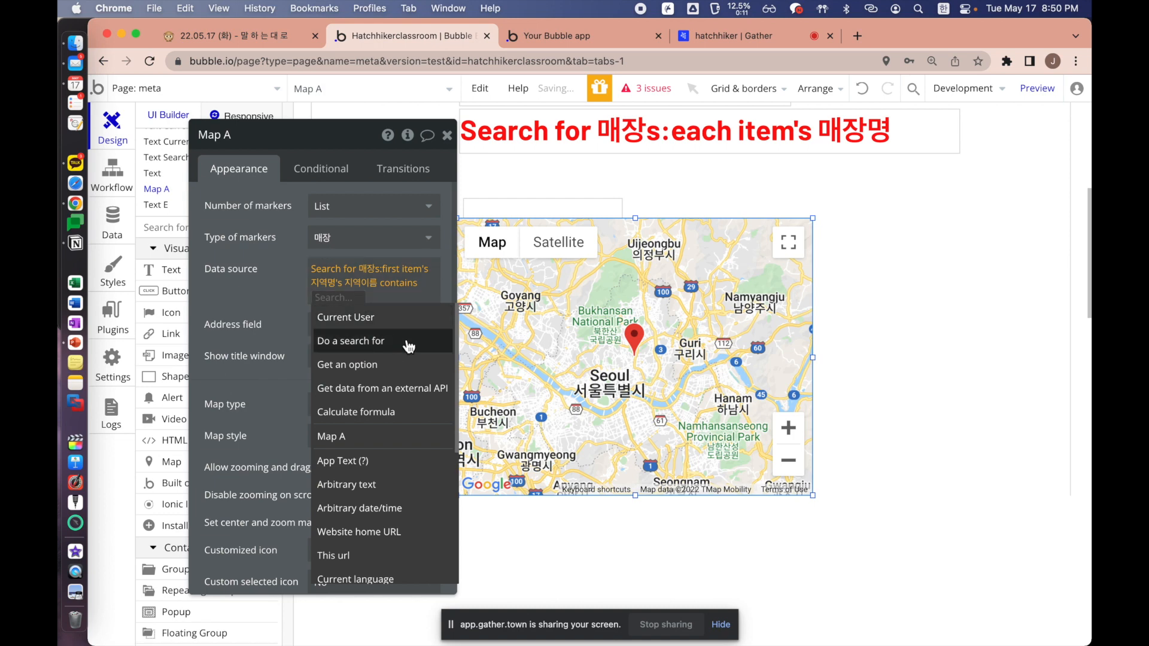
pyautogui.click(259, 293)
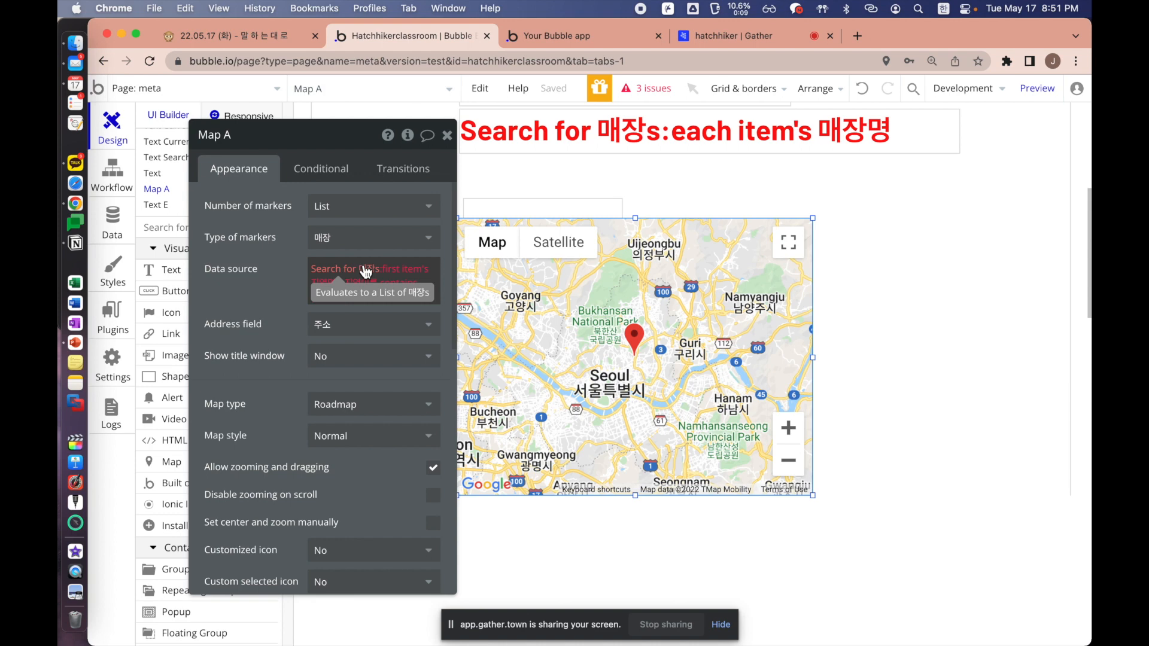
# Check the parts of the extended data source expression and strip it back to Search for 매장s
pyautogui.click(323, 268)
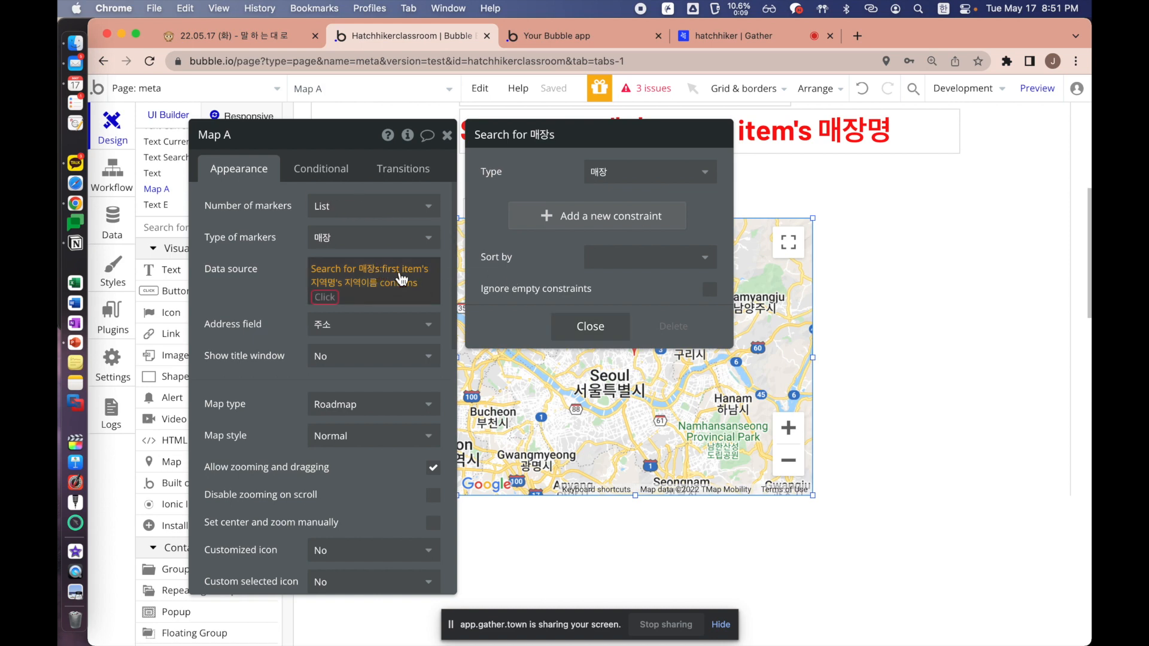
pyautogui.click(328, 283)
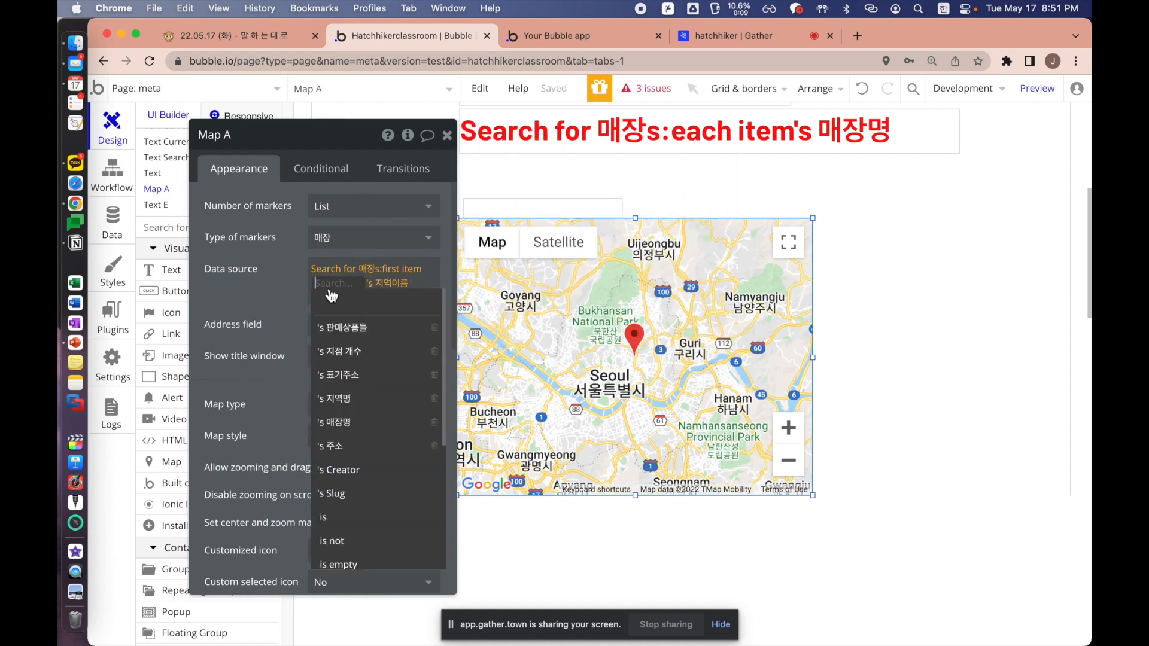
pyautogui.press('BackSpace')
pyautogui.click(265, 298)
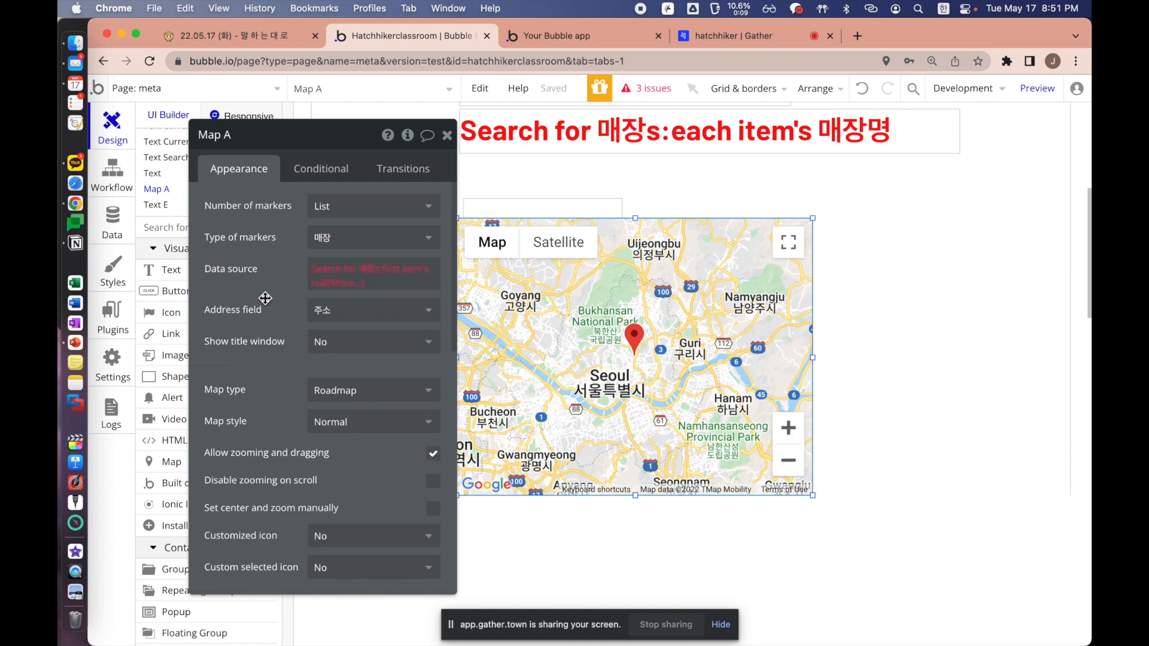
pyautogui.click(324, 287)
pyautogui.press('BackSpace')
pyautogui.click(300, 269)
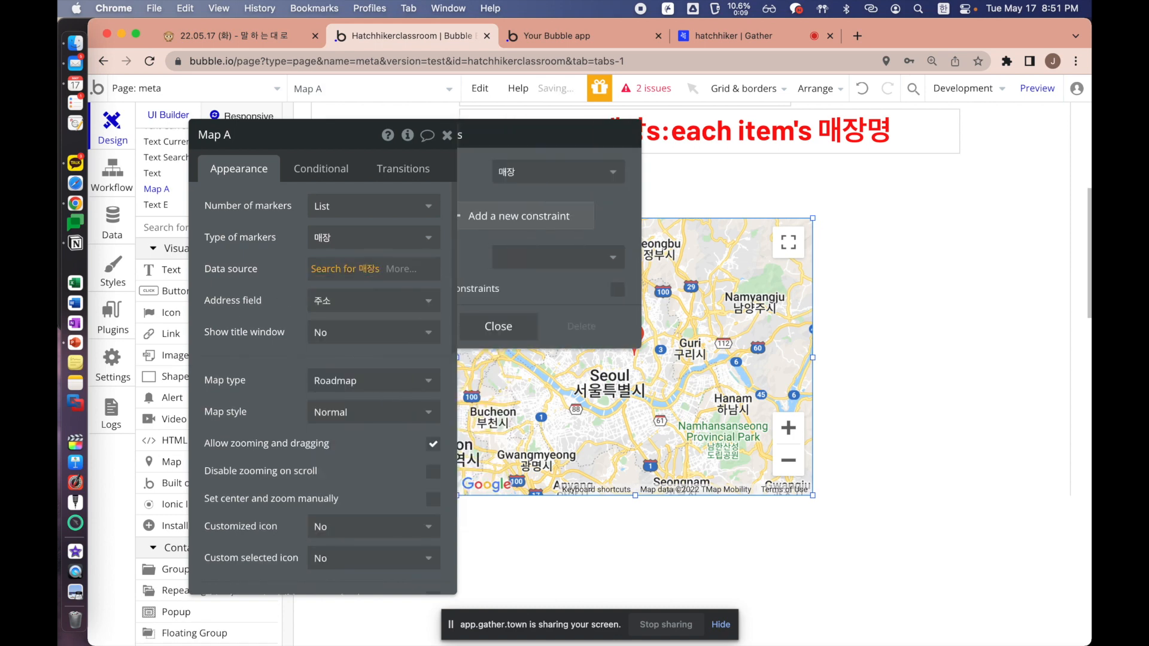
pyautogui.click(249, 267)
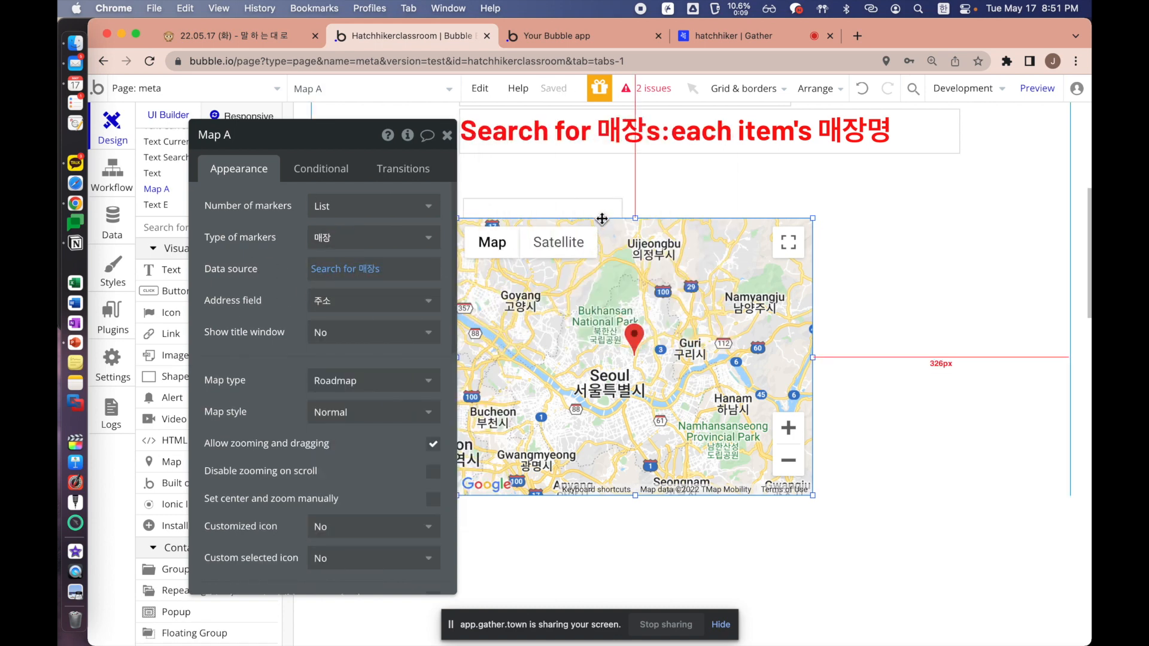
# Deselect the map and go back to the three points in the Notion notes
pyautogui.click(660, 185)
pyautogui.click(257, 39)
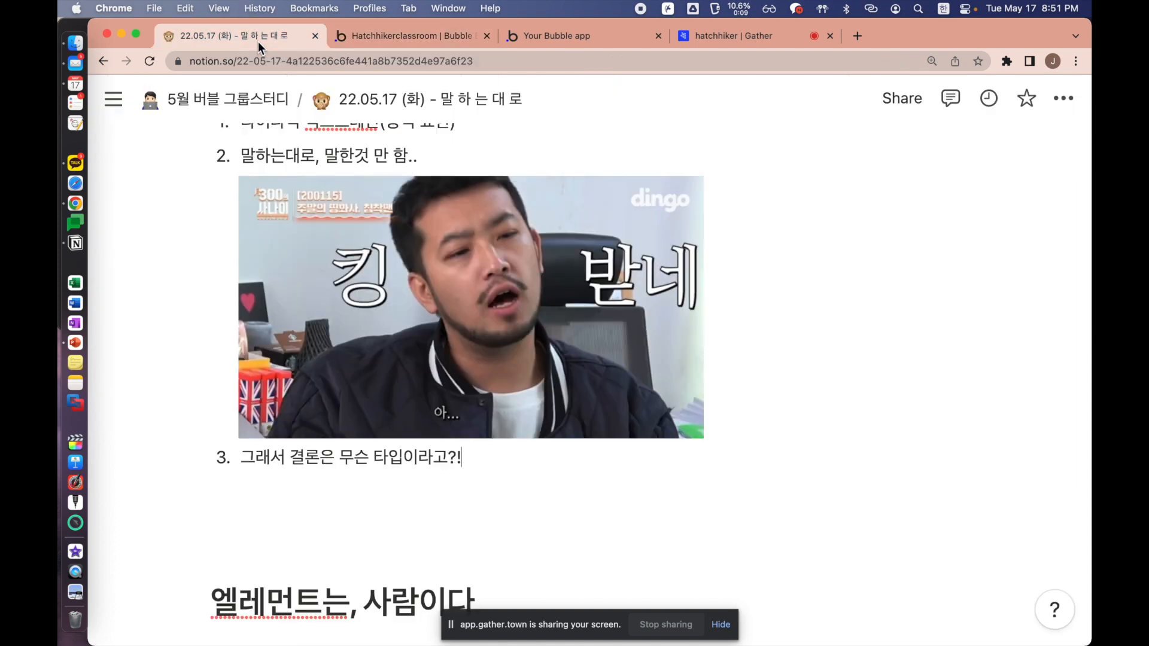
pyautogui.scroll(5, 709, 369)
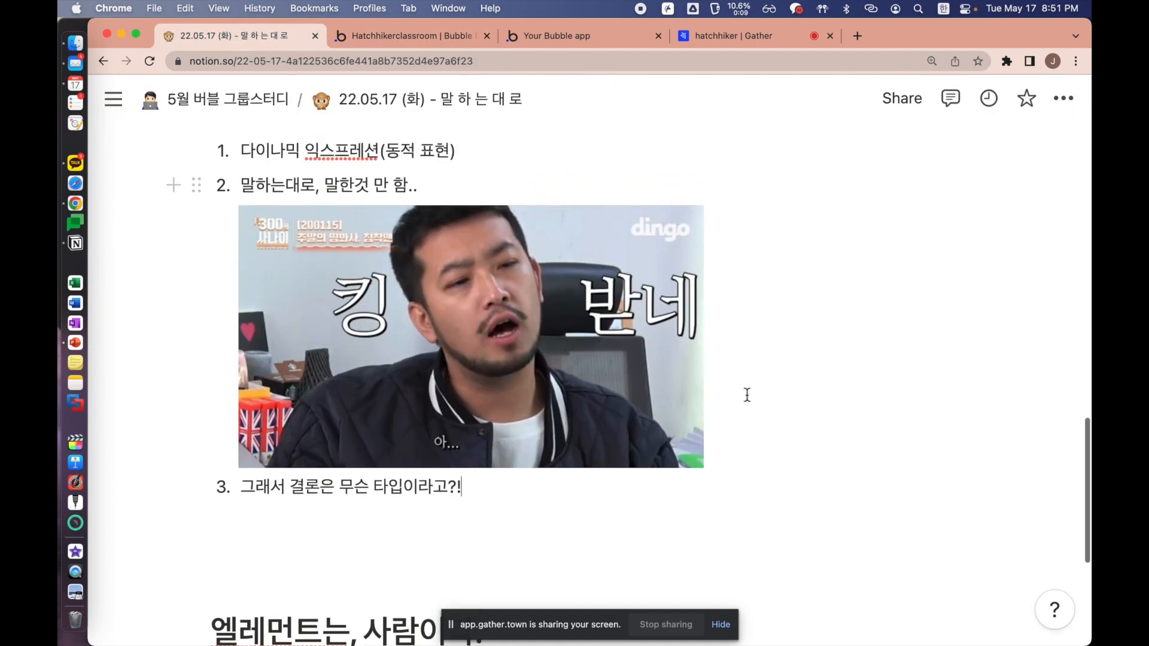
# Review the notes heading about how a Bubble developer speaks, and highlight the heading 엘레먼트는, 사람이다
pyautogui.moveTo(250, 262); pyautogui.dragTo(505, 263)
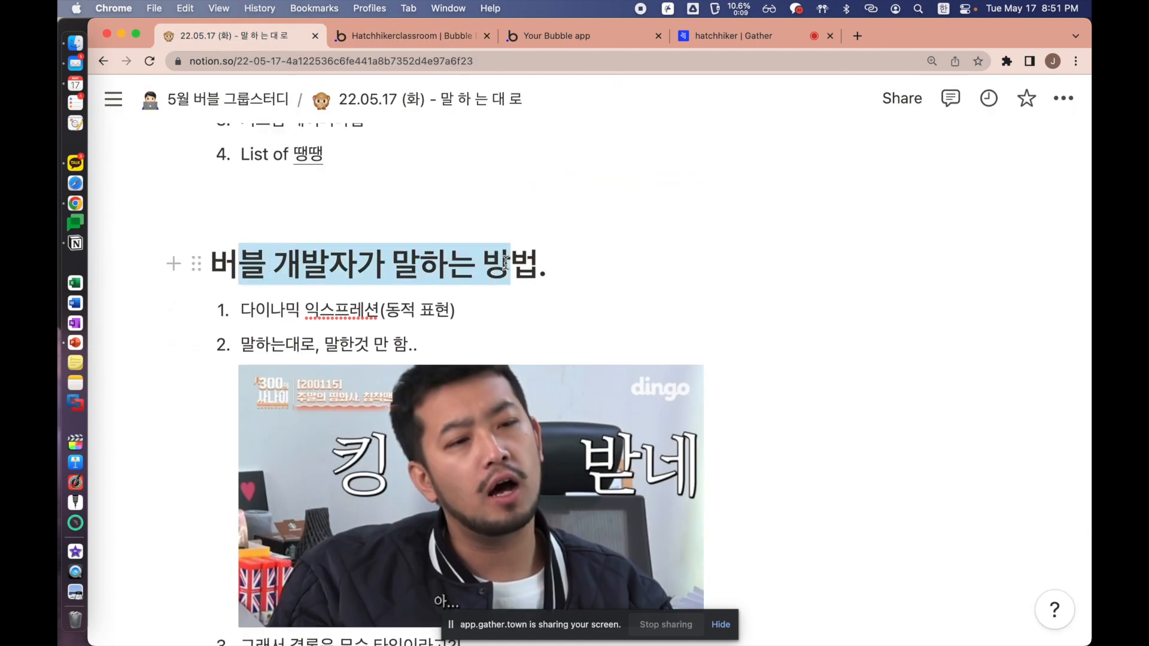
pyautogui.click(710, 214)
pyautogui.scroll(-10, 712, 308)
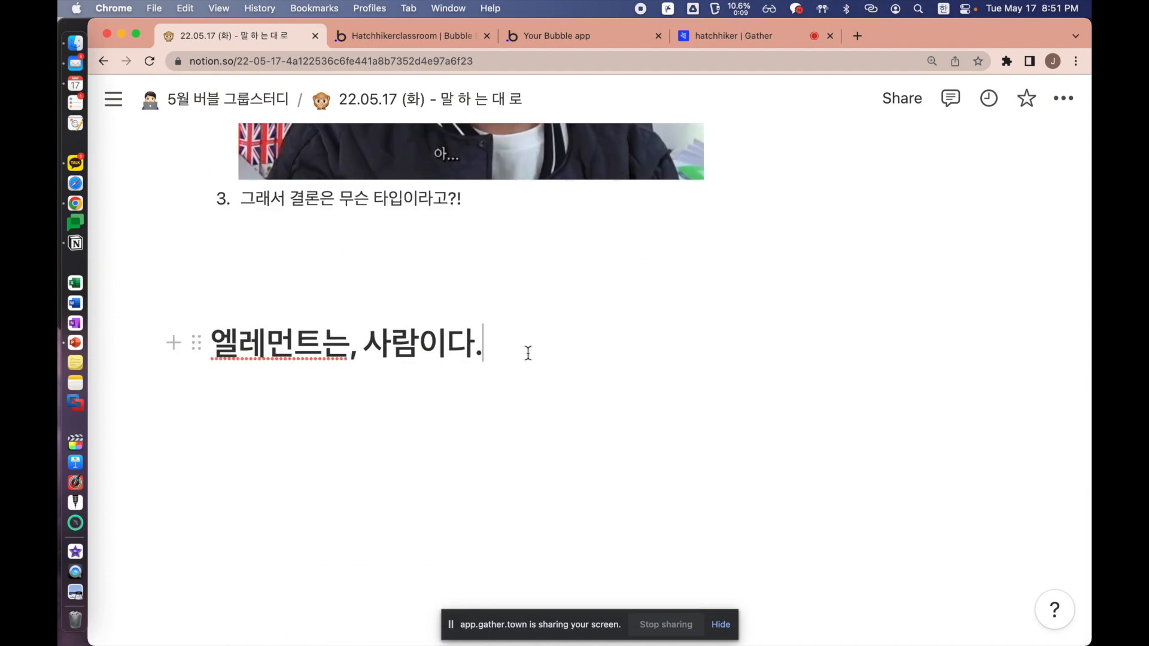
pyautogui.moveTo(528, 353); pyautogui.dragTo(212, 346)
pyautogui.click(579, 359)
pyautogui.moveTo(579, 359); pyautogui.dragTo(161, 354)
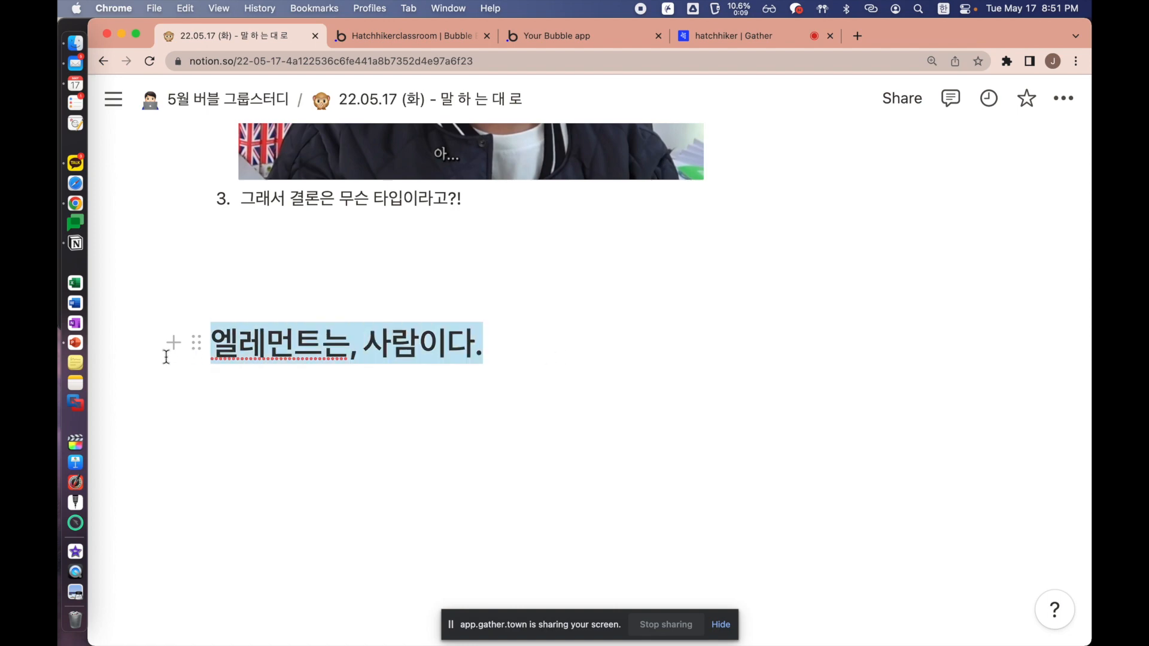
pyautogui.click(542, 357)
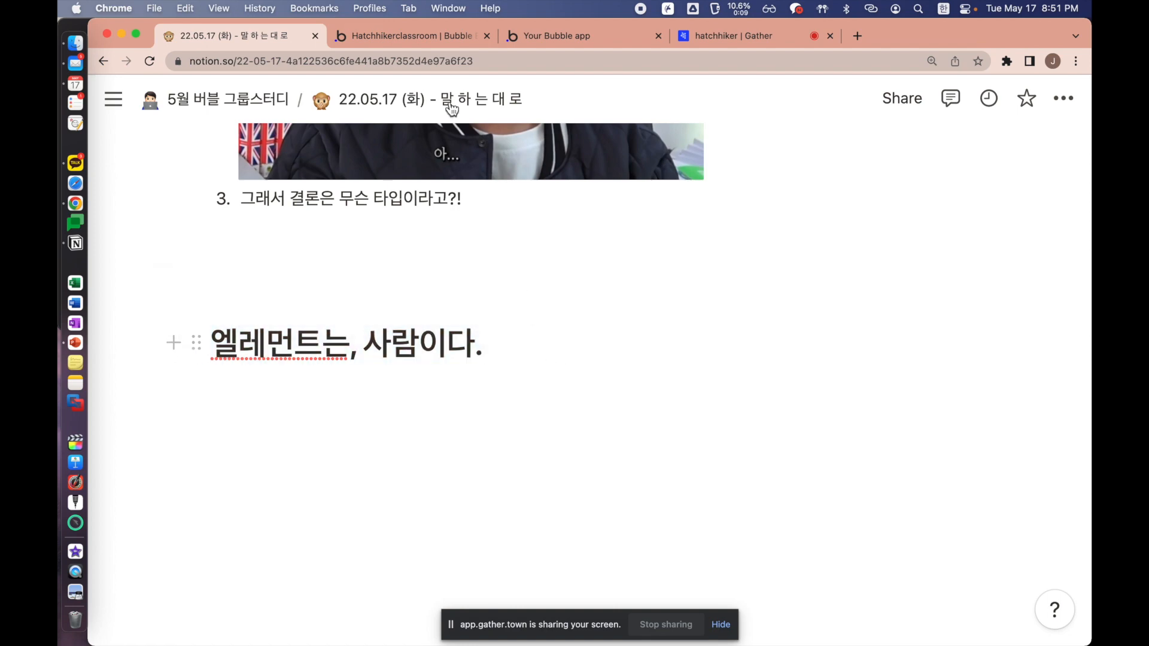
# Switch to the Bubble editor and move Map A to the right, clear of the two empty text elements
pyautogui.click(396, 34)
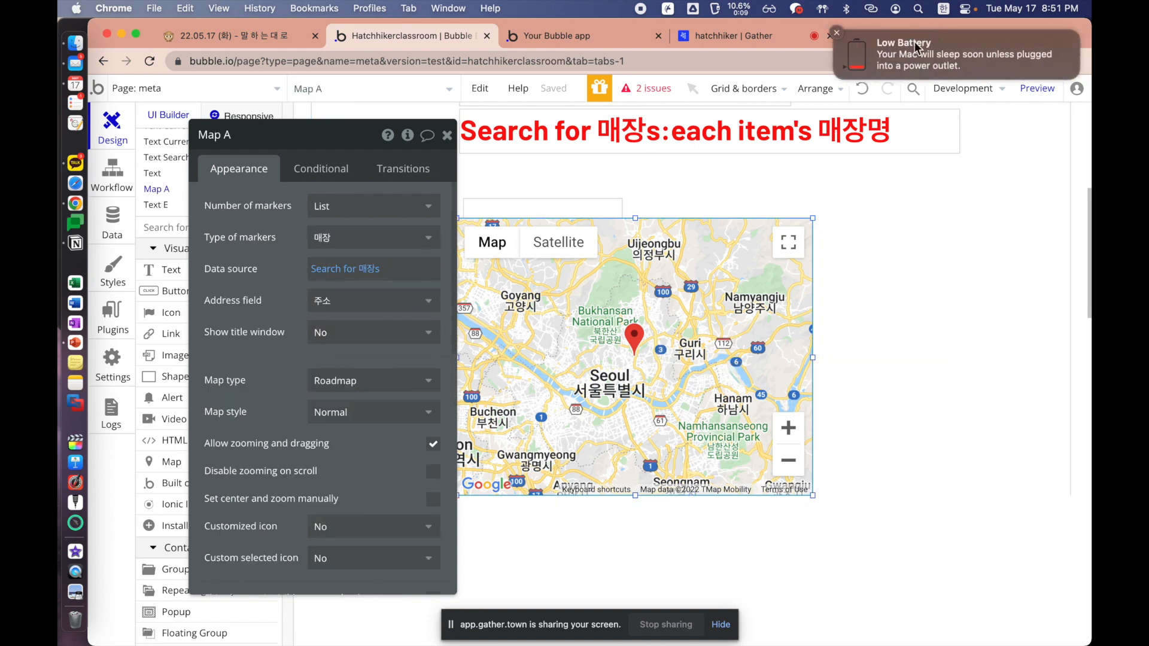
pyautogui.moveTo(901, 47); pyautogui.dragTo(1091, 45)
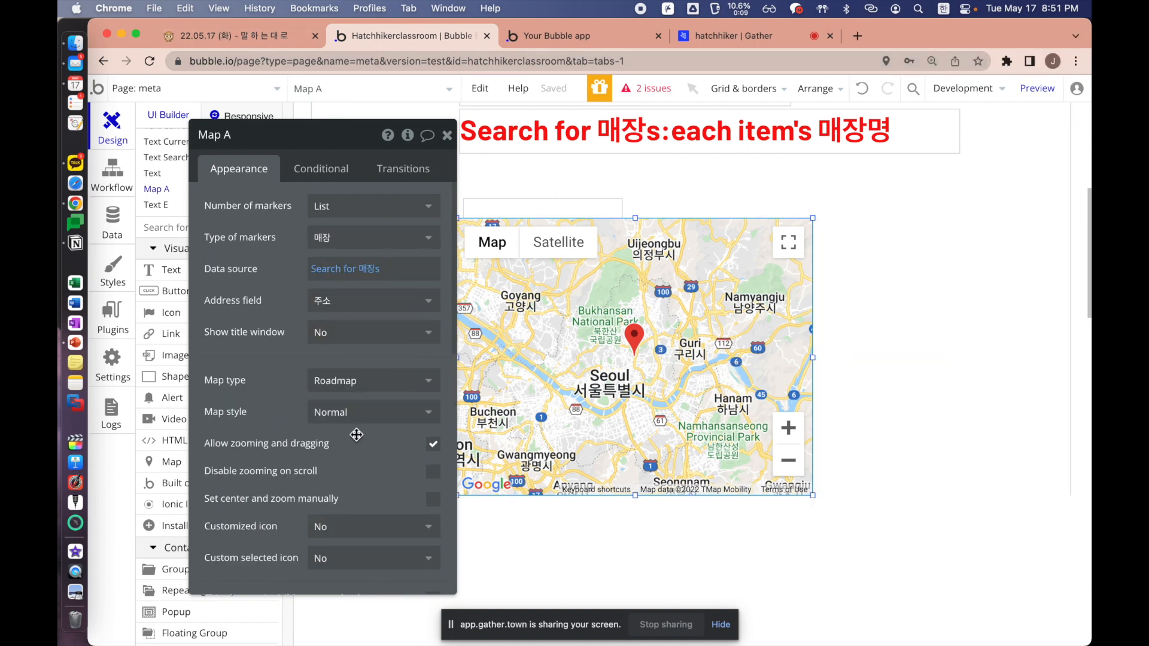
pyautogui.moveTo(249, 309); pyautogui.dragTo(219, 304)
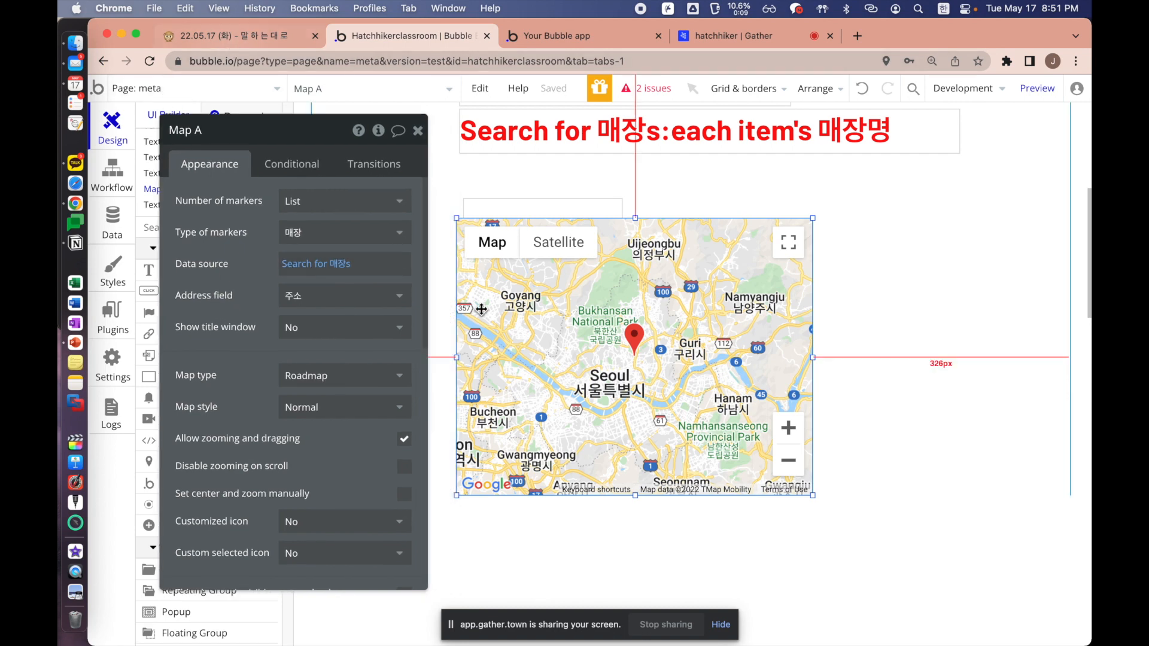
pyautogui.moveTo(608, 363); pyautogui.dragTo(851, 373)
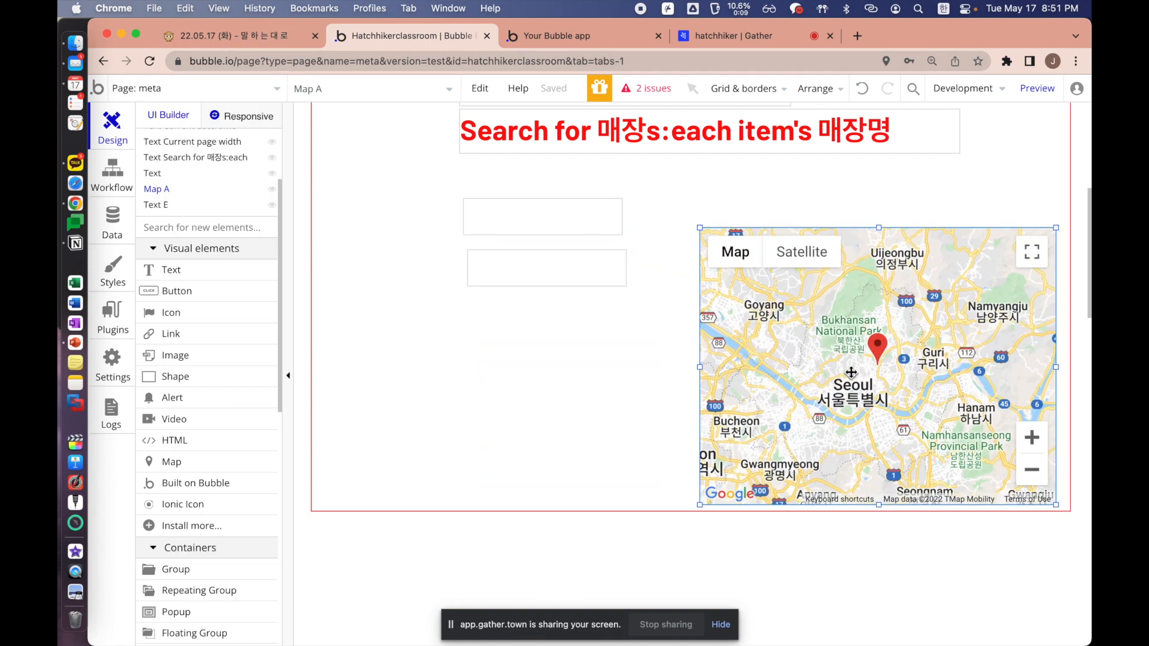
pyautogui.click(554, 269)
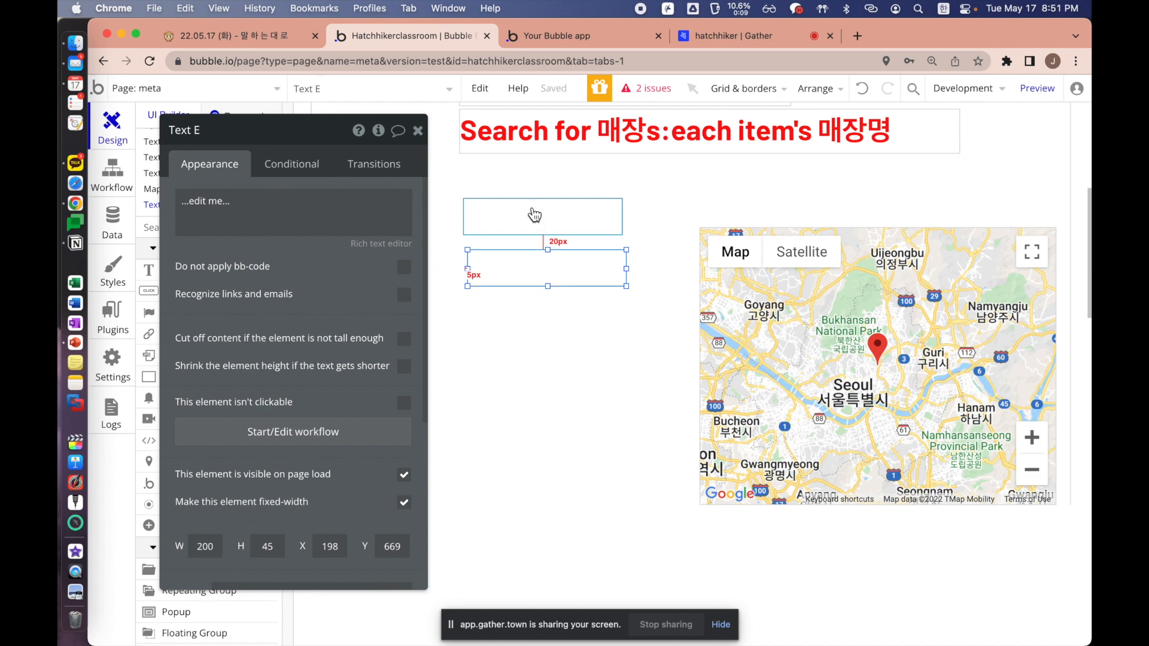
pyautogui.click(847, 313)
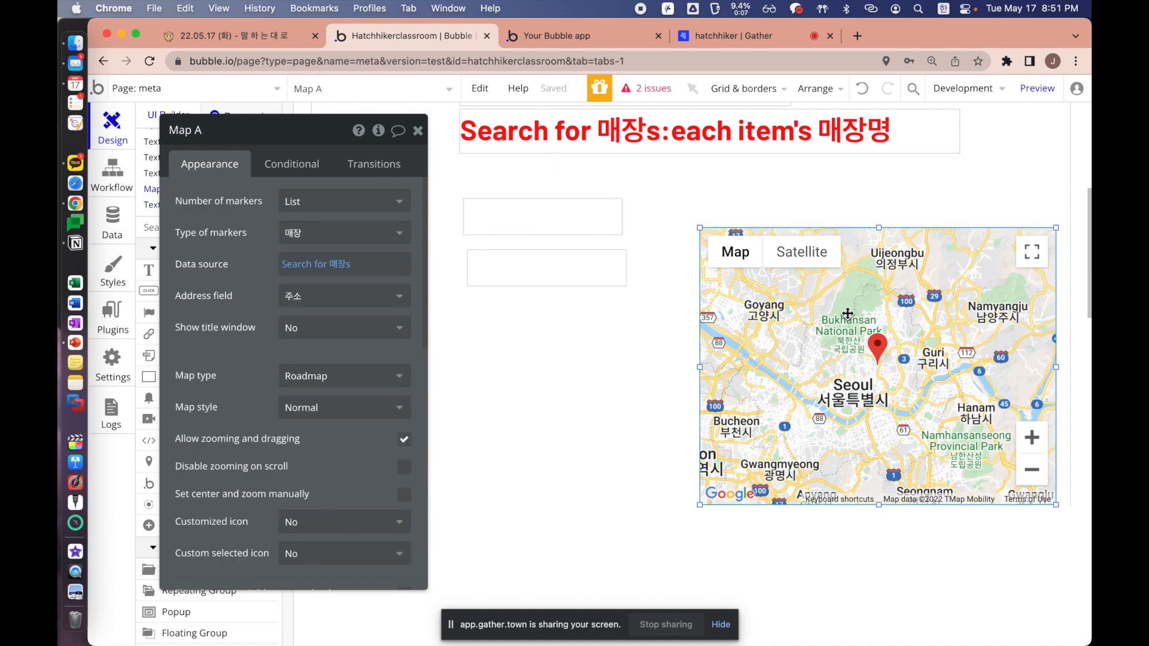
# Check the elements above the map and enlarge the "We build the metaverse." text above the button to 215 by 59
pyautogui.scroll(5, 595, 334)
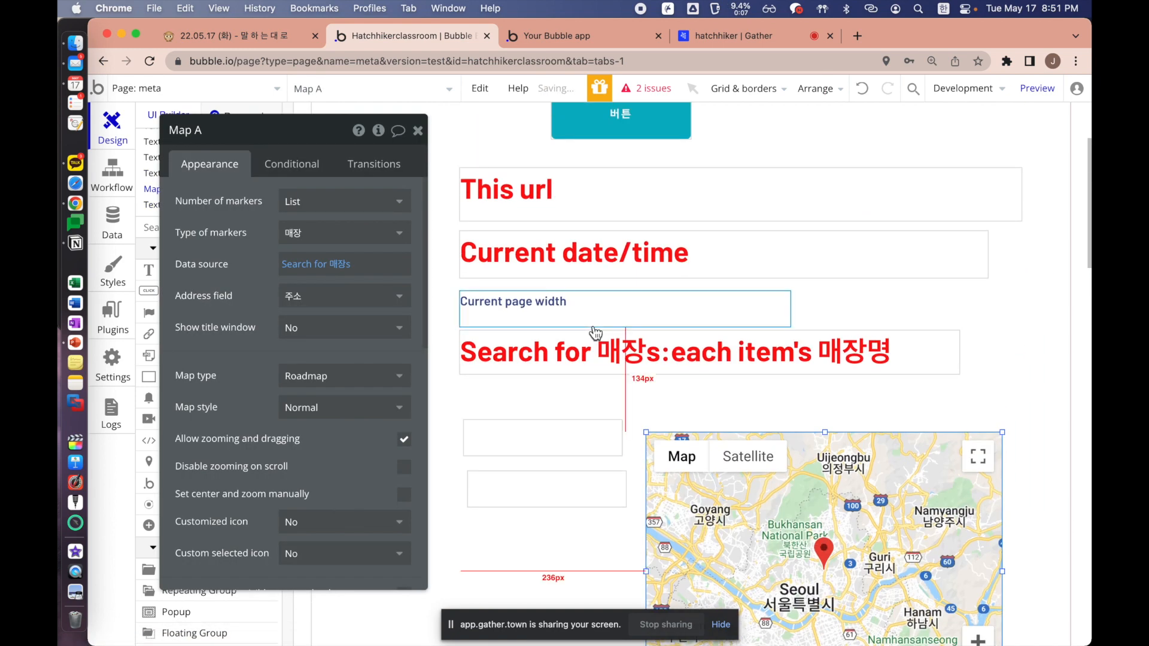
pyautogui.click(611, 366)
pyautogui.click(536, 311)
pyautogui.scroll(4, 537, 311)
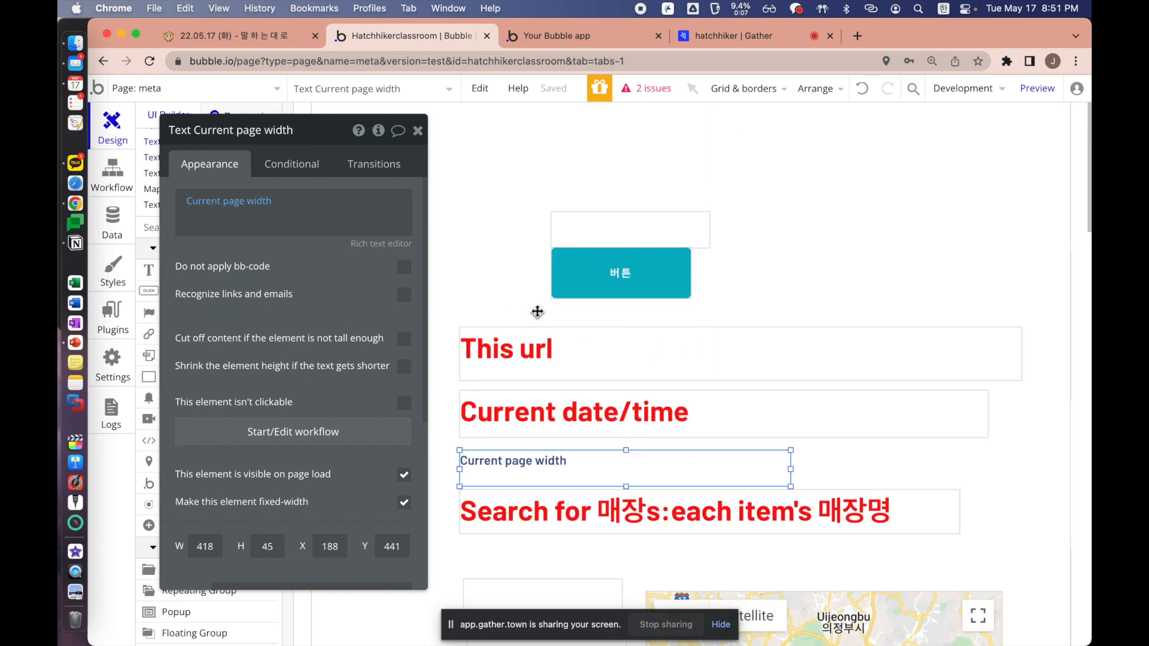
pyautogui.click(604, 277)
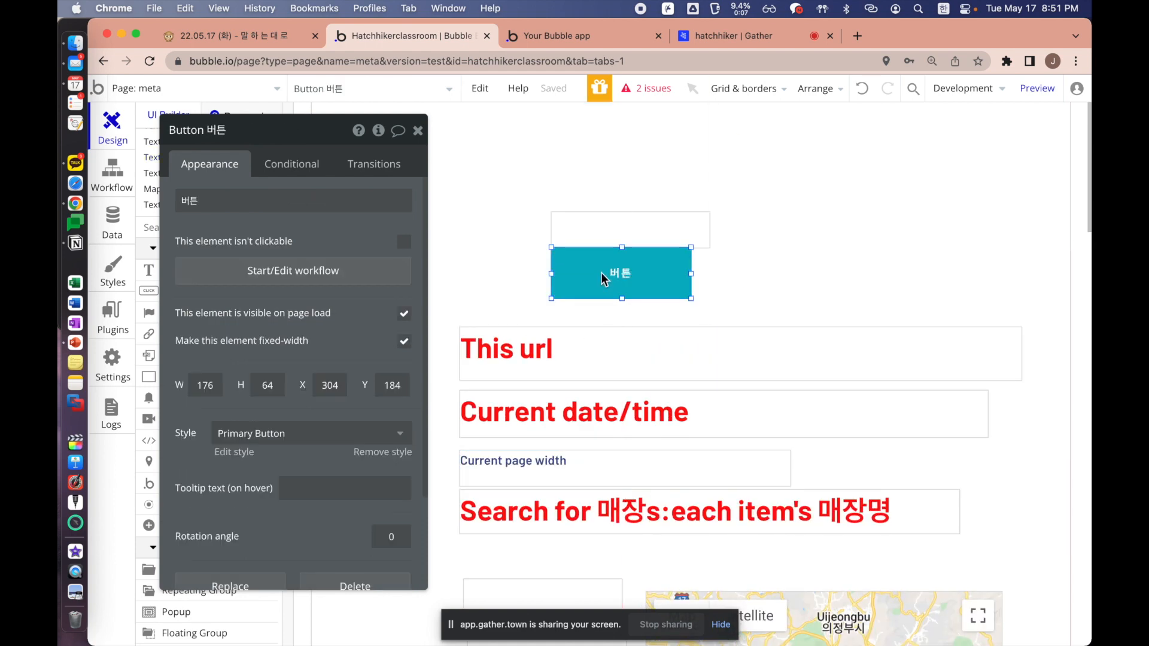
pyautogui.click(644, 236)
pyautogui.moveTo(710, 212); pyautogui.dragTo(724, 201)
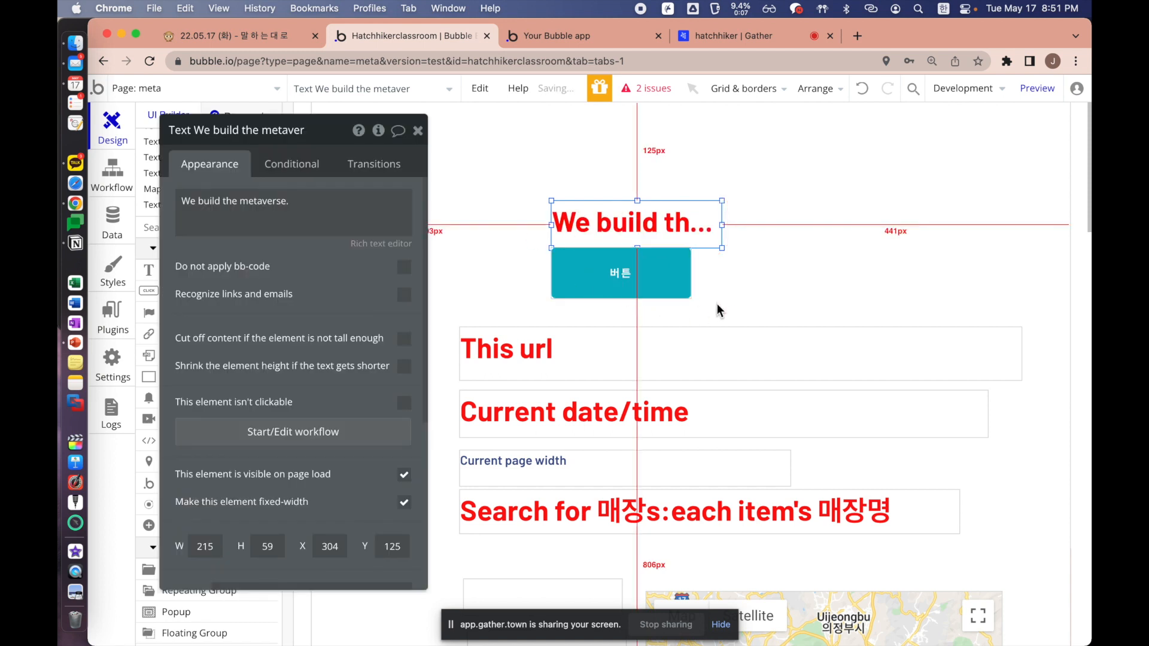
# Inspect the button, the This url and Current date/time texts, and the metaverse text one after another
pyautogui.click(636, 301)
pyautogui.click(623, 295)
pyautogui.click(520, 364)
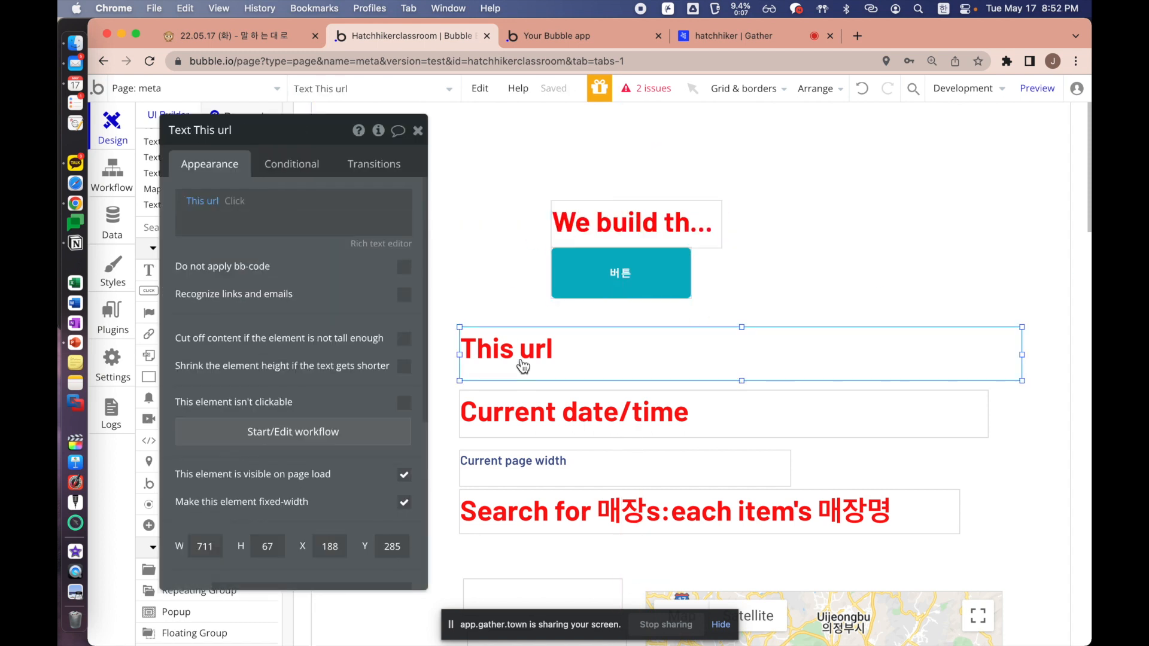
pyautogui.click(526, 424)
pyautogui.click(628, 222)
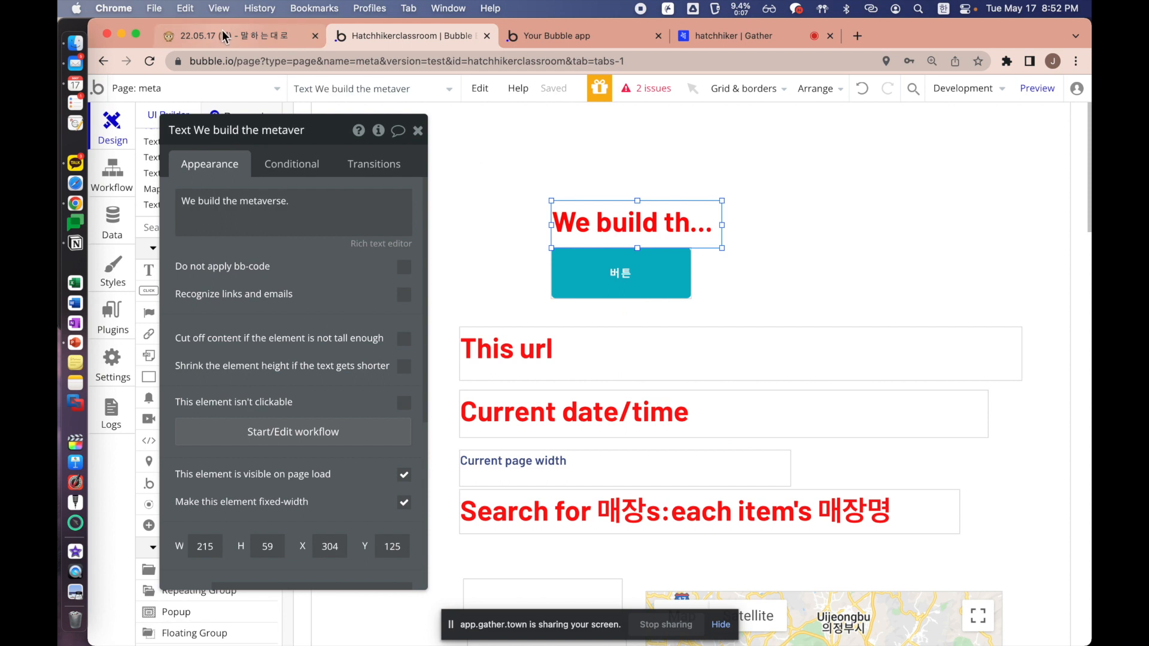
# Return to the Notion notes and highlight the heading 엘레먼트는, 사람이다. again
pyautogui.click(221, 36)
pyautogui.moveTo(536, 348); pyautogui.dragTo(166, 331)
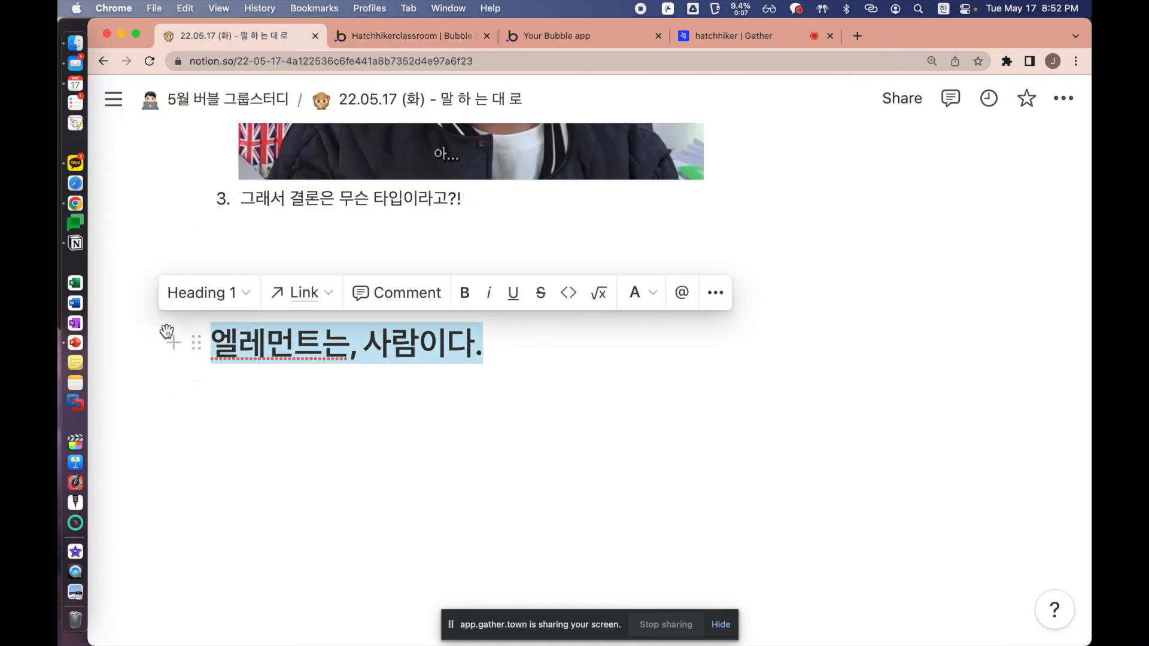
pyautogui.click(505, 360)
# Switch back to Bubble and inspect the properties of the meta page, its button and its text elements down to Current page width
pyautogui.click(389, 37)
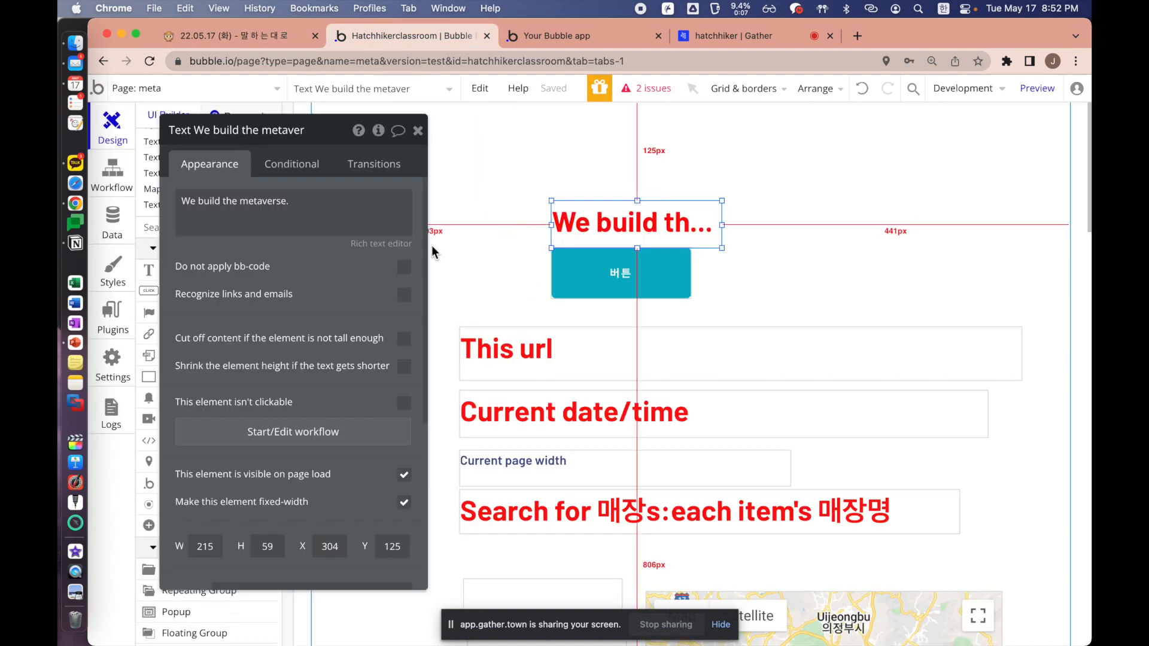
pyautogui.moveTo(248, 252); pyautogui.dragTo(329, 244)
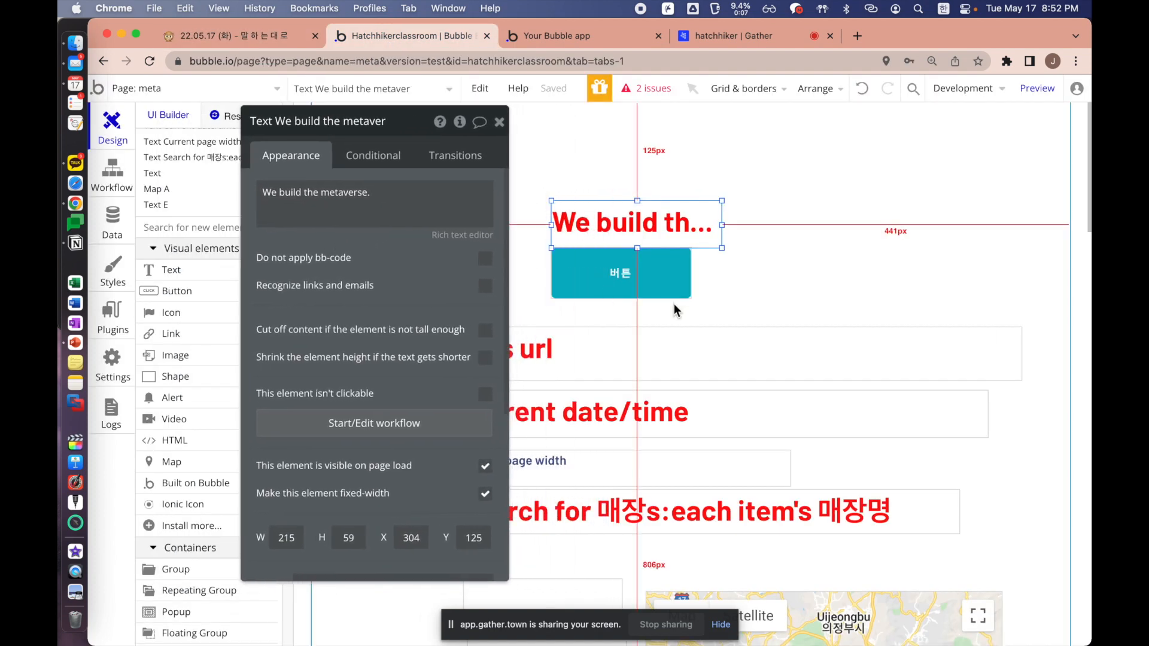
pyautogui.click(747, 302)
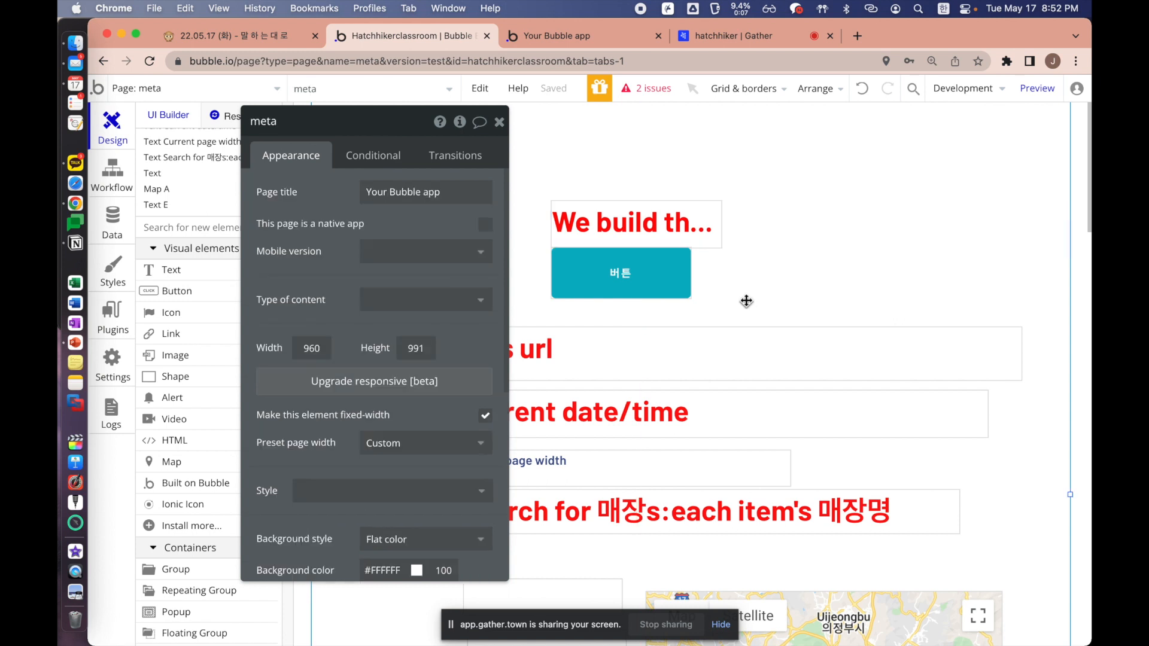
pyautogui.click(634, 225)
pyautogui.click(623, 275)
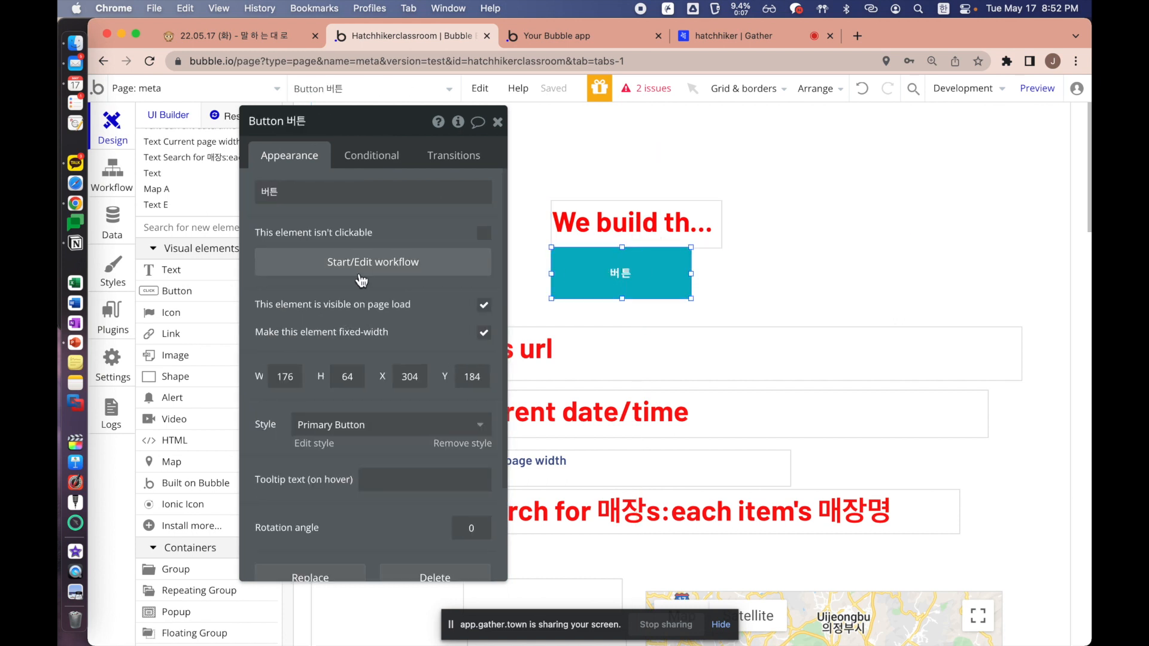
pyautogui.click(519, 348)
pyautogui.click(520, 412)
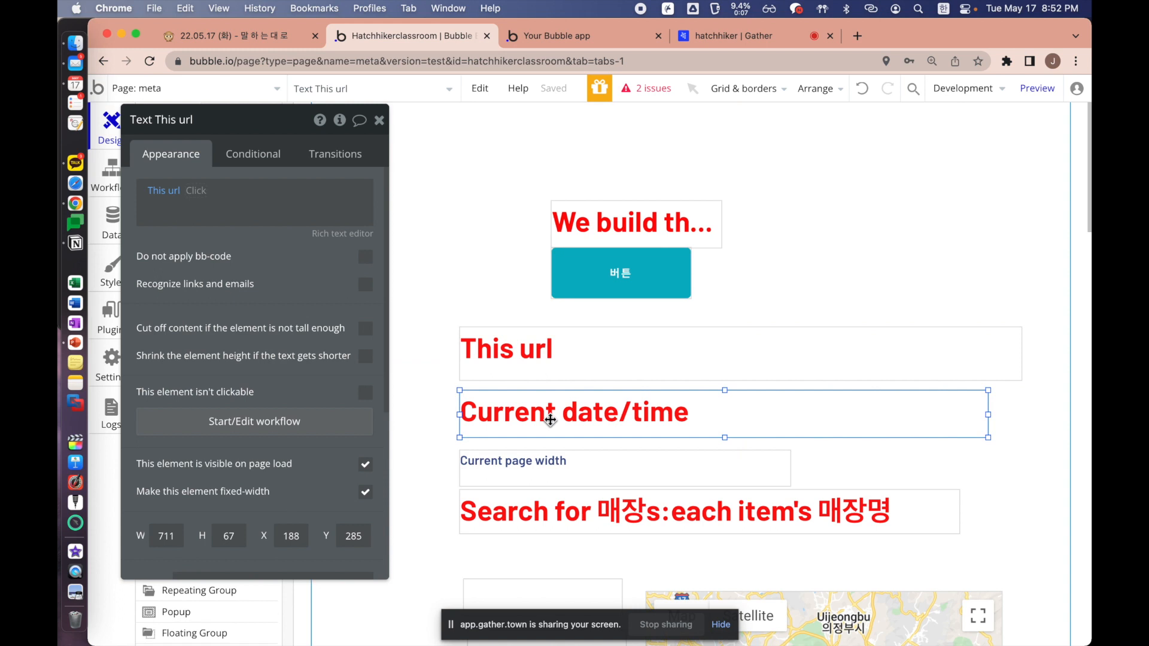
pyautogui.click(572, 471)
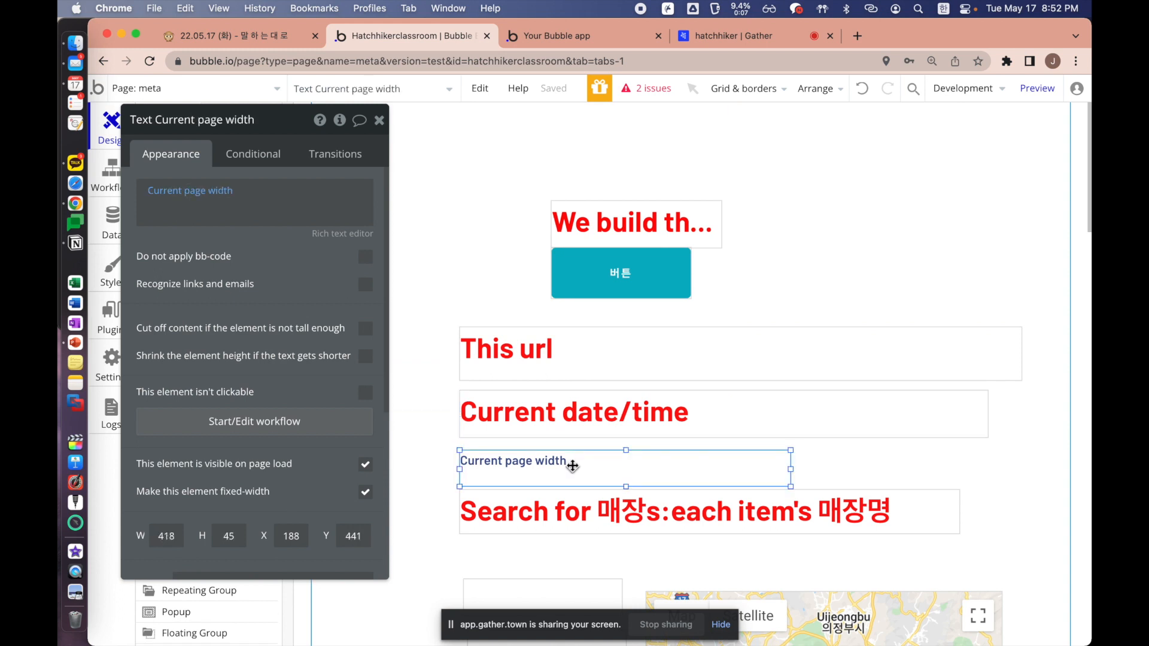
# Compare the element names of the metaverse text, the button and the dynamic texts by selecting each in turn
pyautogui.click(509, 373)
pyautogui.click(595, 219)
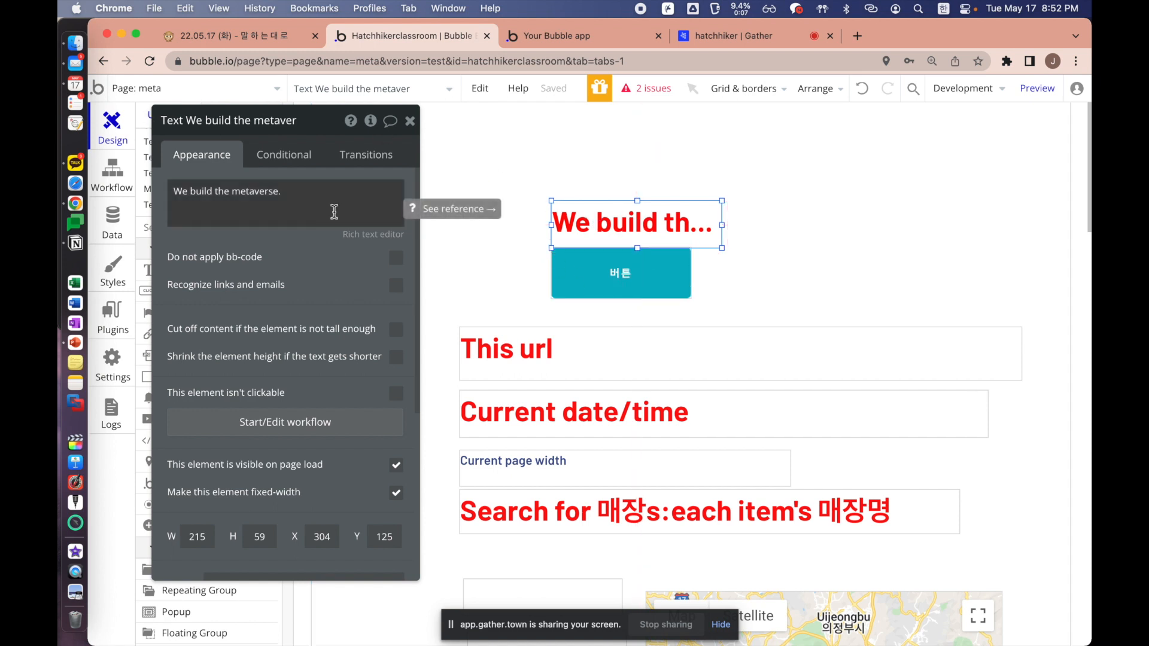
pyautogui.click(590, 258)
pyautogui.click(531, 348)
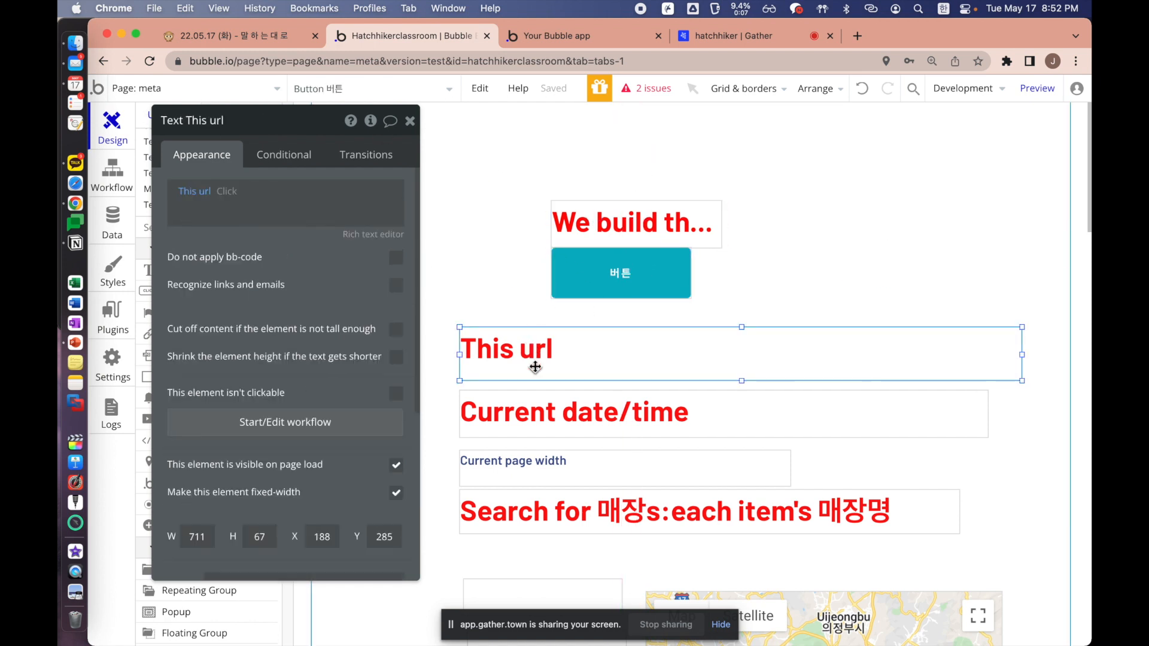
pyautogui.click(543, 417)
pyautogui.click(546, 483)
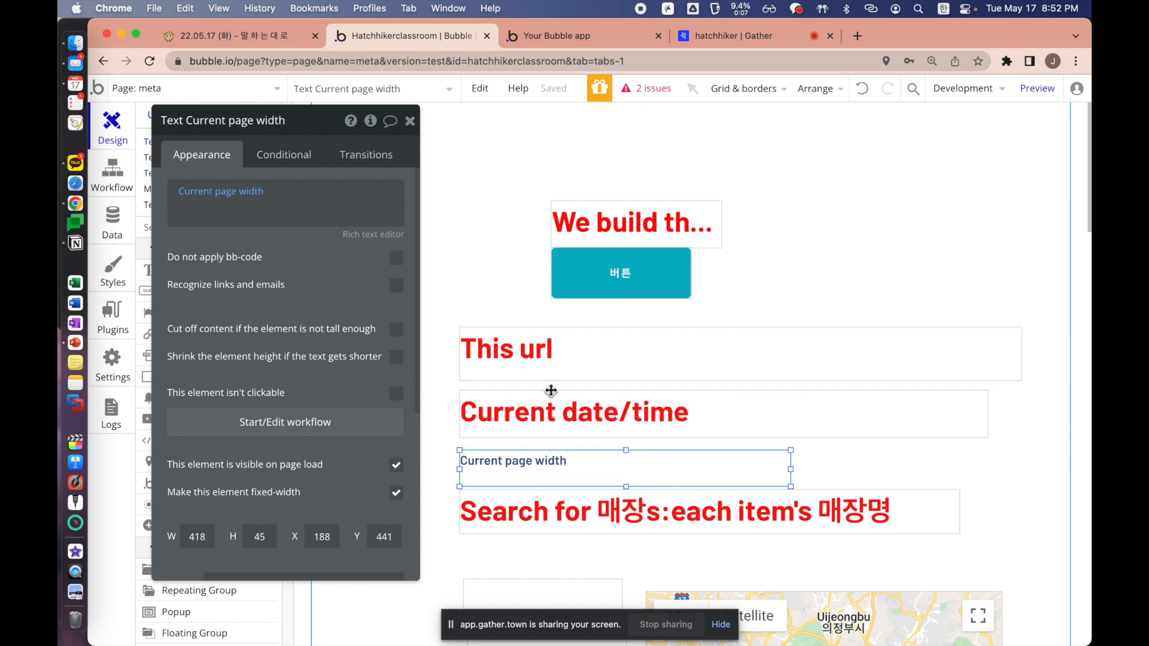
pyautogui.click(548, 366)
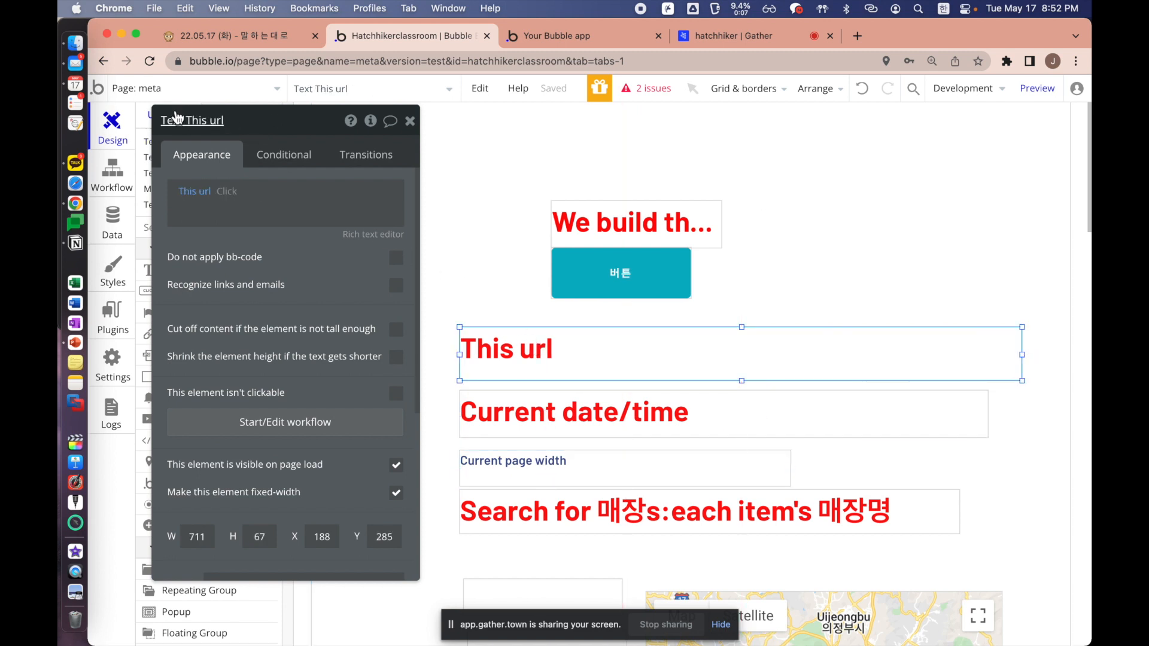
# Highlight the element name in the This url text's properties and compare it with the Current date/time text
pyautogui.click(546, 419)
pyautogui.click(498, 356)
pyautogui.click(217, 121)
pyautogui.moveTo(246, 121); pyautogui.dragTo(144, 123)
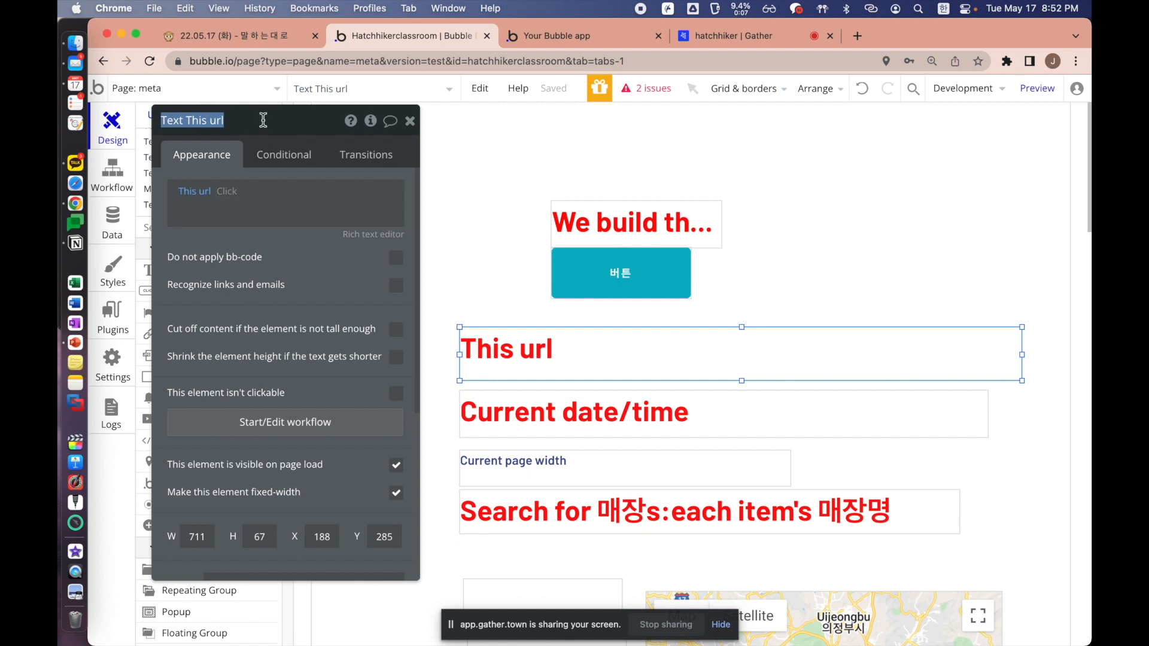
pyautogui.click(568, 363)
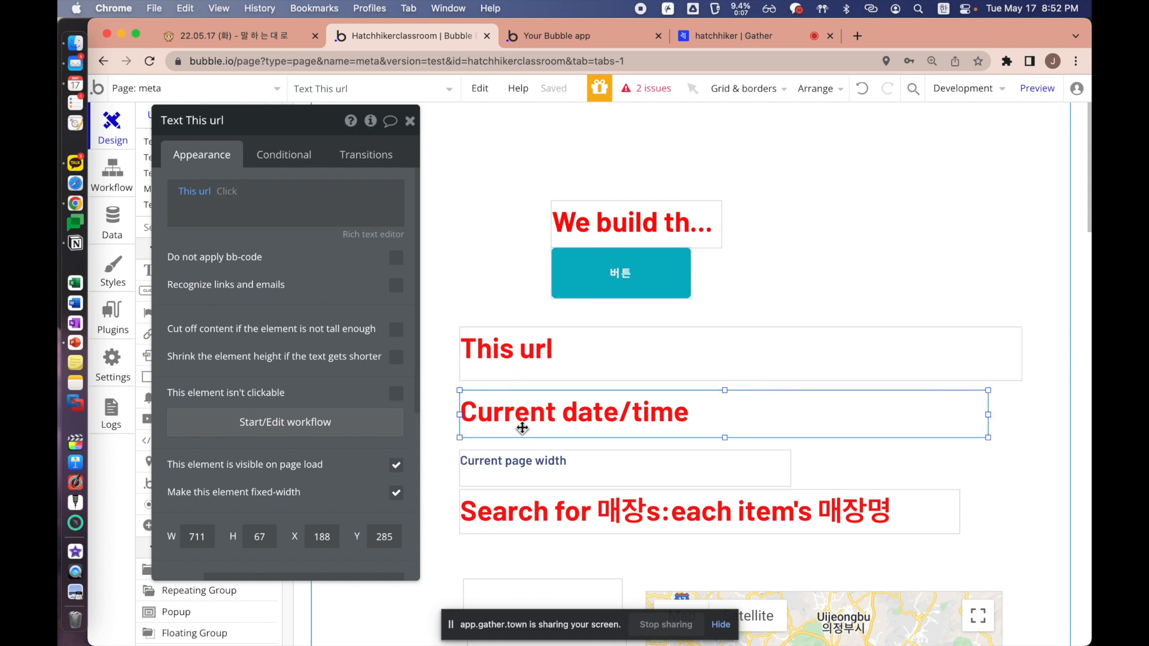
# Rename the button element as 클릭하고싶은버튼, keeping its 버튼 caption
pyautogui.click(619, 281)
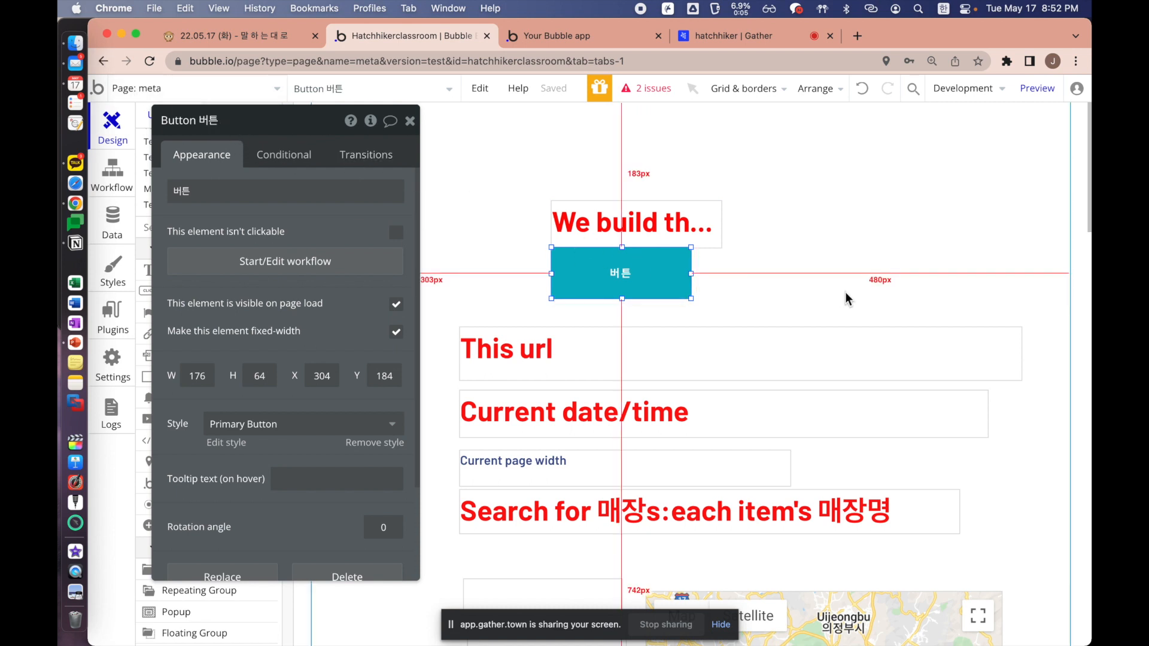
pyautogui.moveTo(261, 120); pyautogui.dragTo(309, 128)
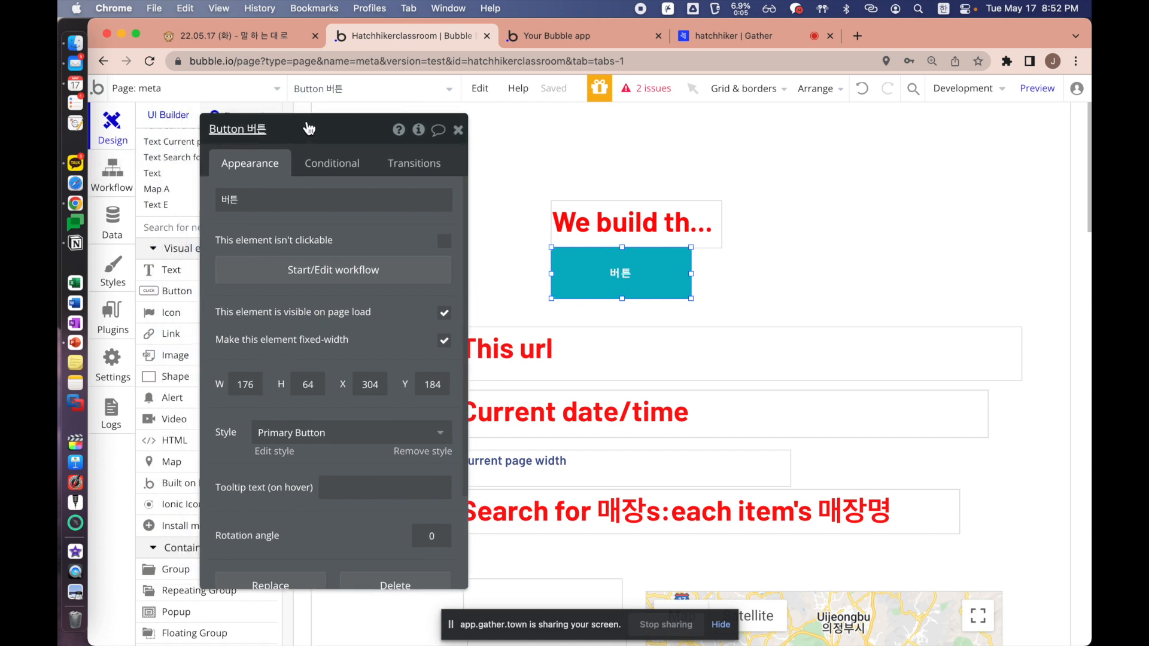
pyautogui.click(289, 129)
pyautogui.press('BackSpace')
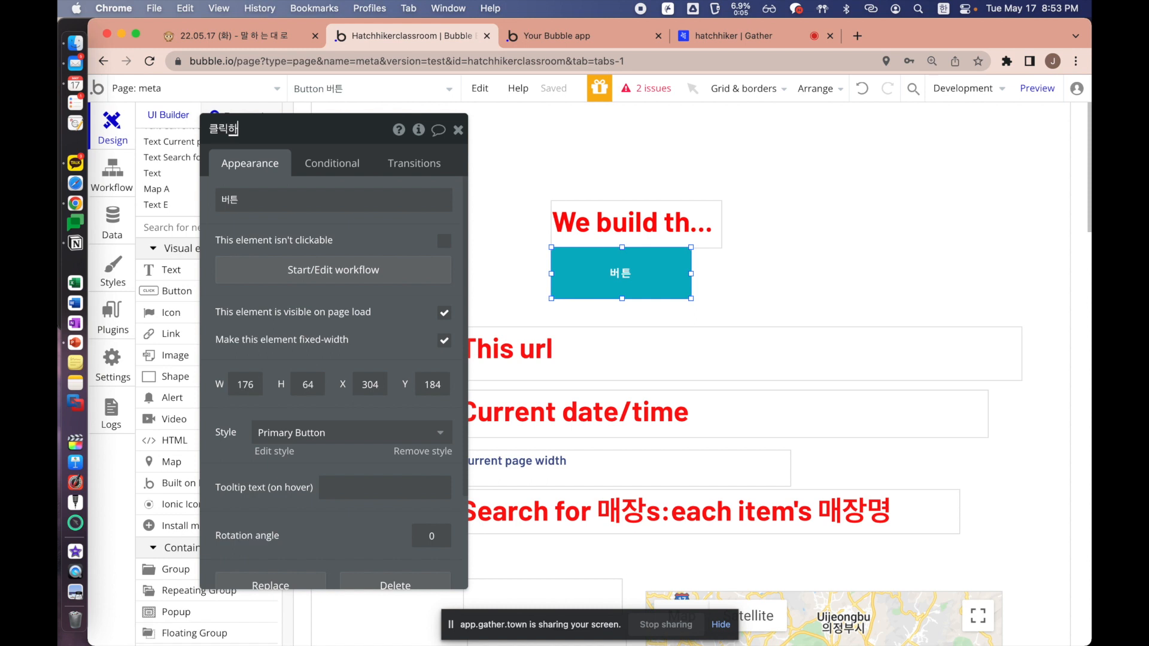
pyautogui.click(263, 197)
pyautogui.click(334, 223)
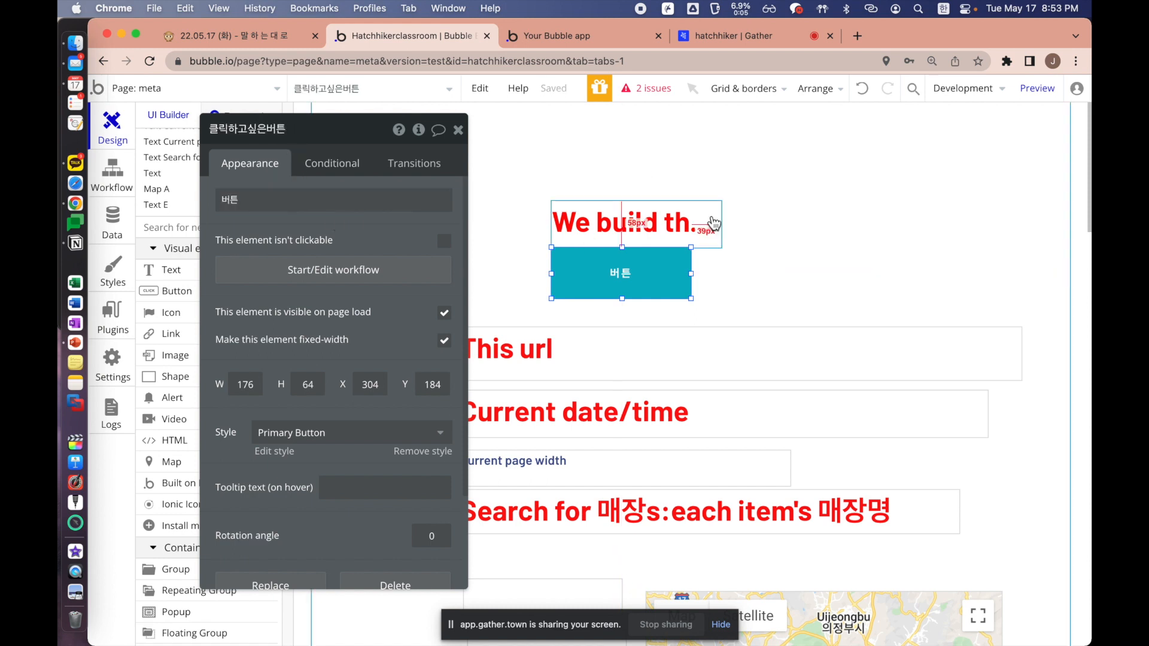
# Reselect the renamed button and highlight its element name
pyautogui.click(713, 225)
pyautogui.click(617, 289)
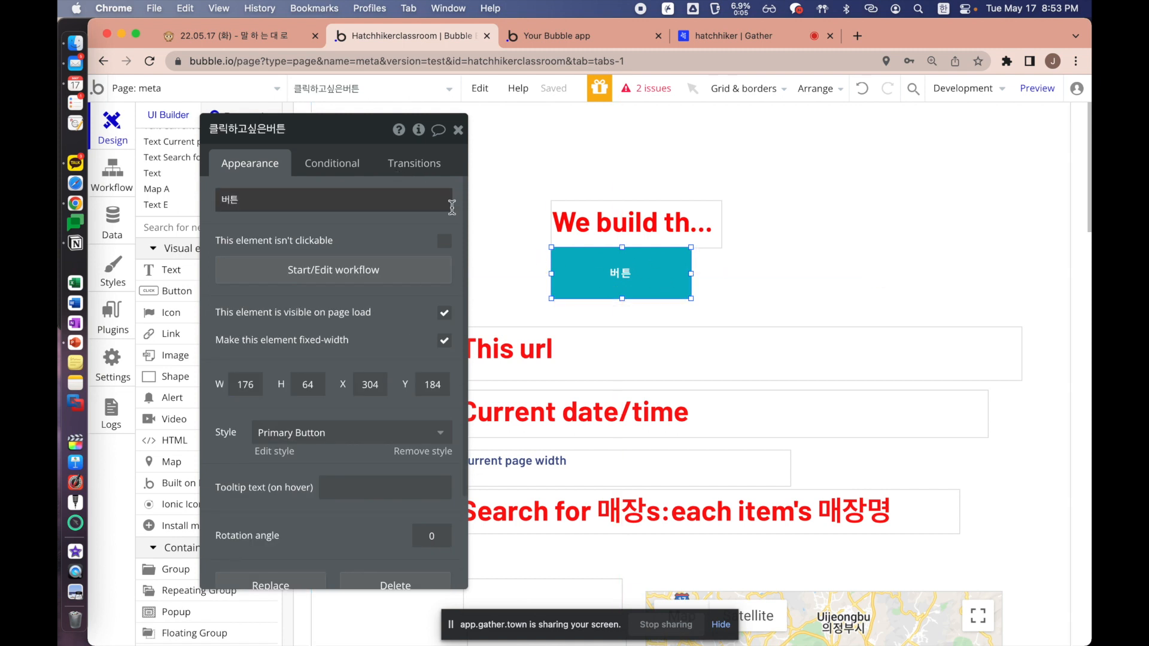
pyautogui.click(280, 138)
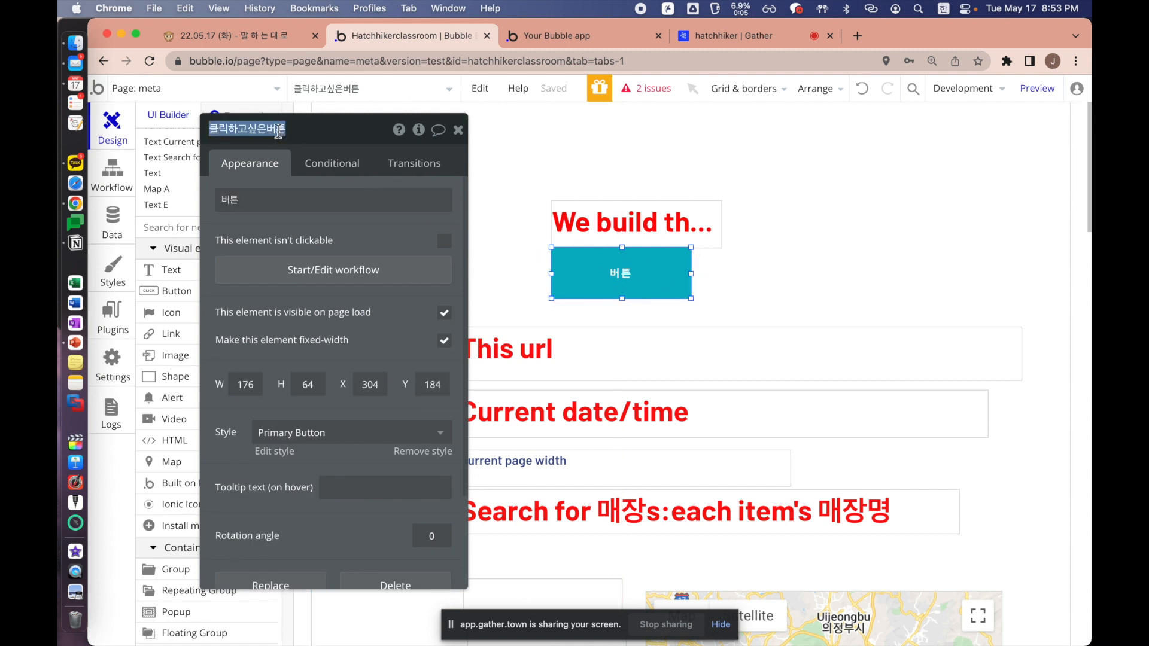
# Rename the button element as 로그인버튼_로그인화면
pyautogui.write('ㅇ로그인버튼')
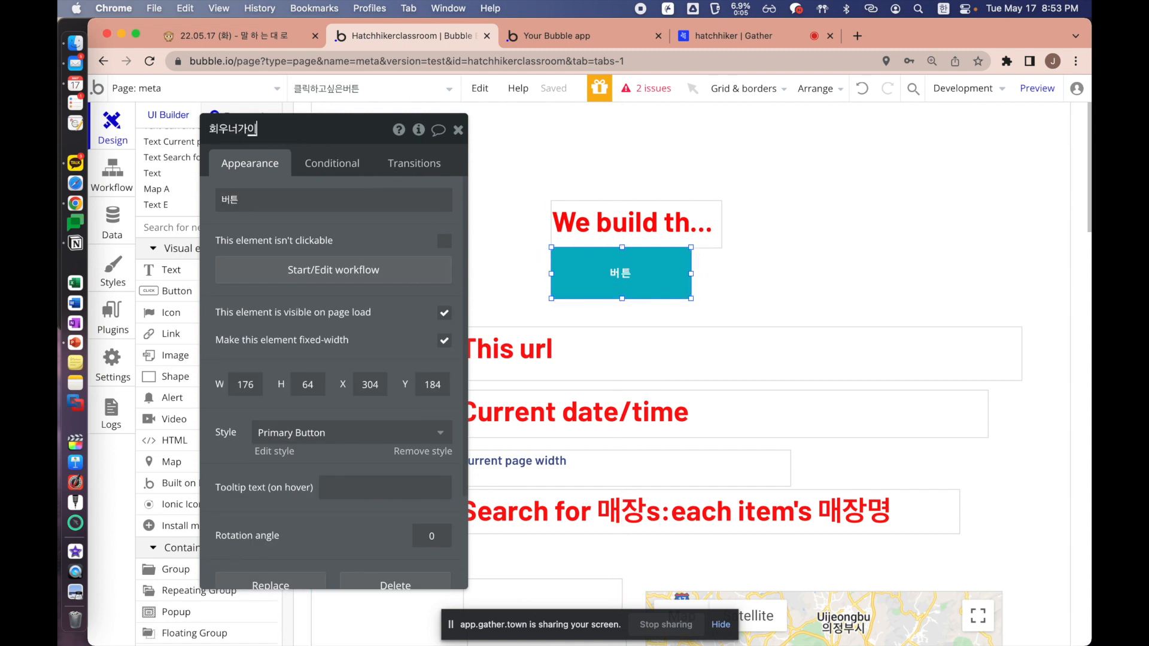
pyautogui.press('BackSpace')
pyautogui.press('BackSpace')
pyautogui.press('BackSpace')
pyautogui.press('BackSpace')
pyautogui.press('BackSpace')
pyautogui.write('로그인버튼_로그인화면')
pyautogui.click(298, 182)
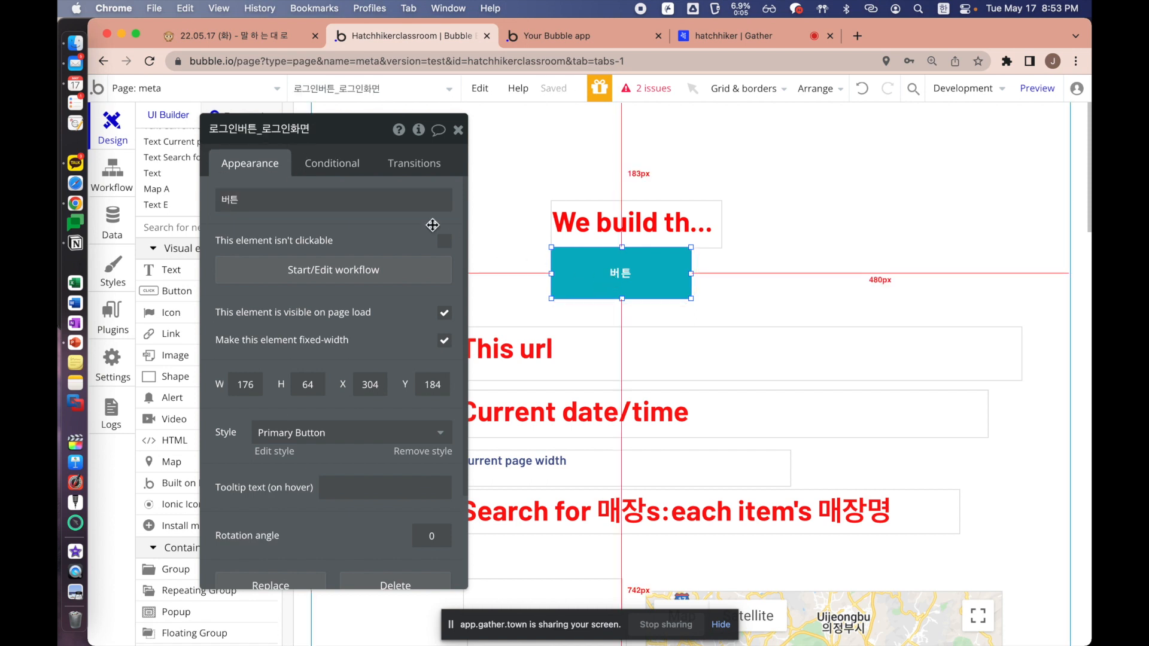
# Highlight the button's element name and compare it with the metaverse text's element name
pyautogui.doubleClick(236, 134)
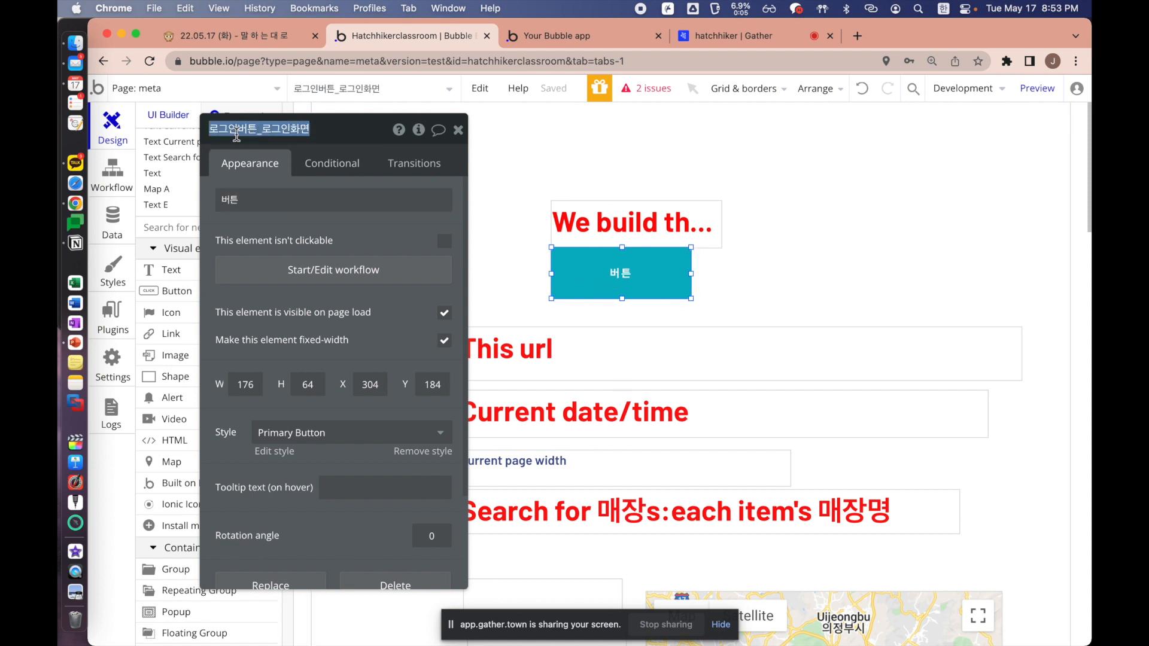
pyautogui.click(236, 135)
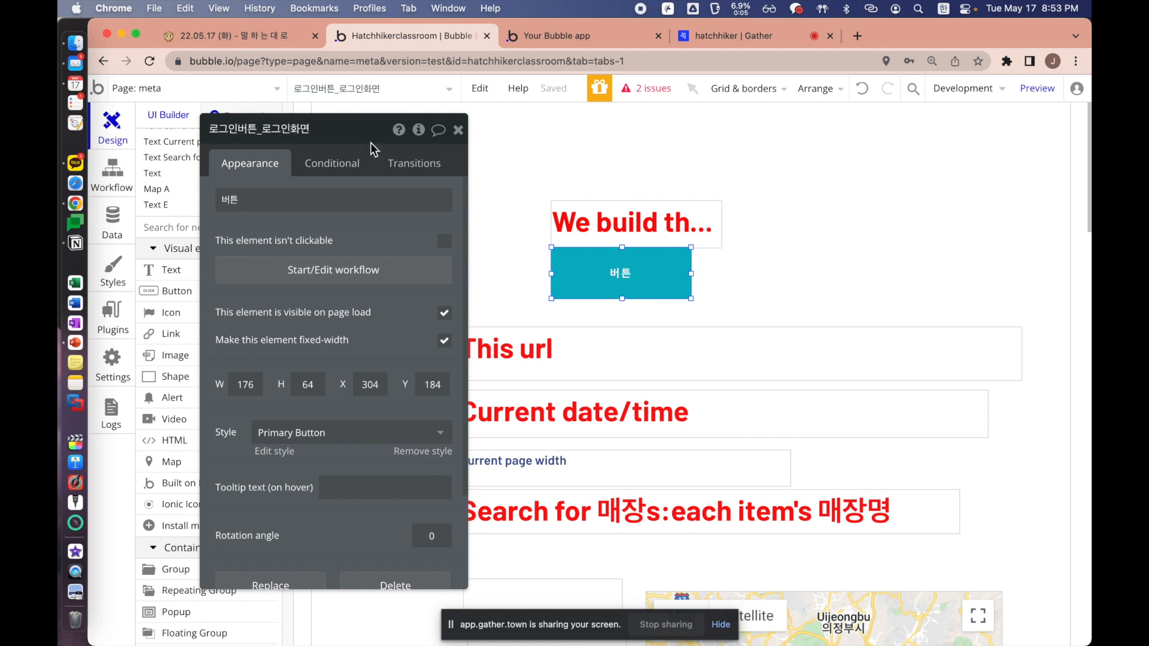
pyautogui.click(616, 231)
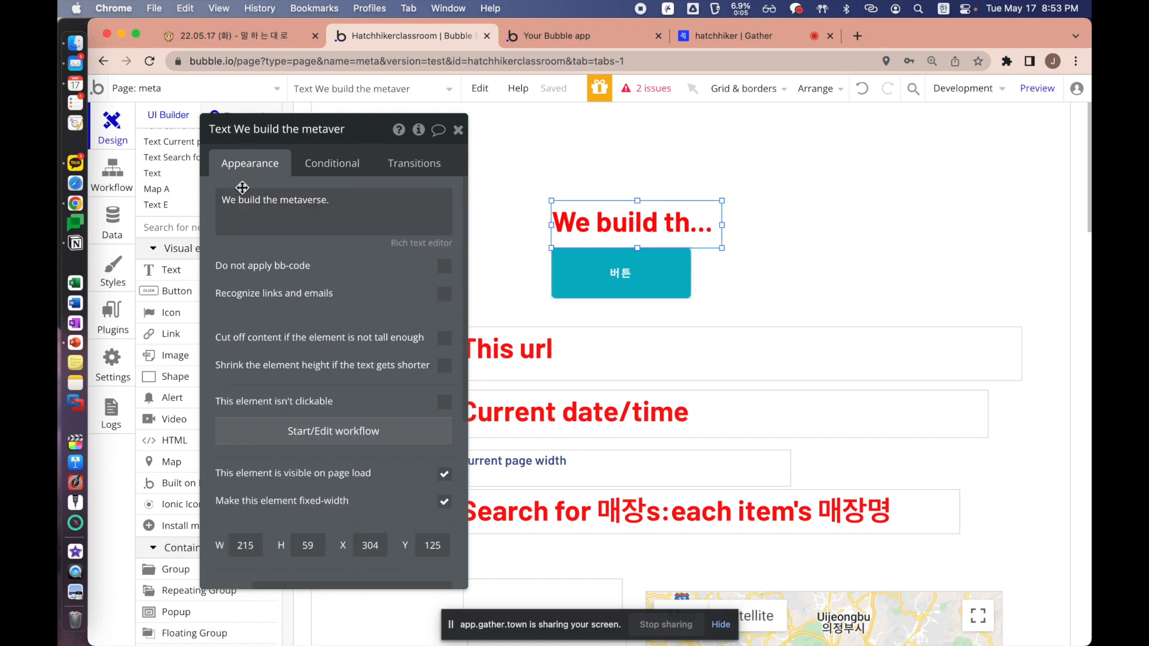
pyautogui.click(477, 317)
pyautogui.scroll(-4, 477, 317)
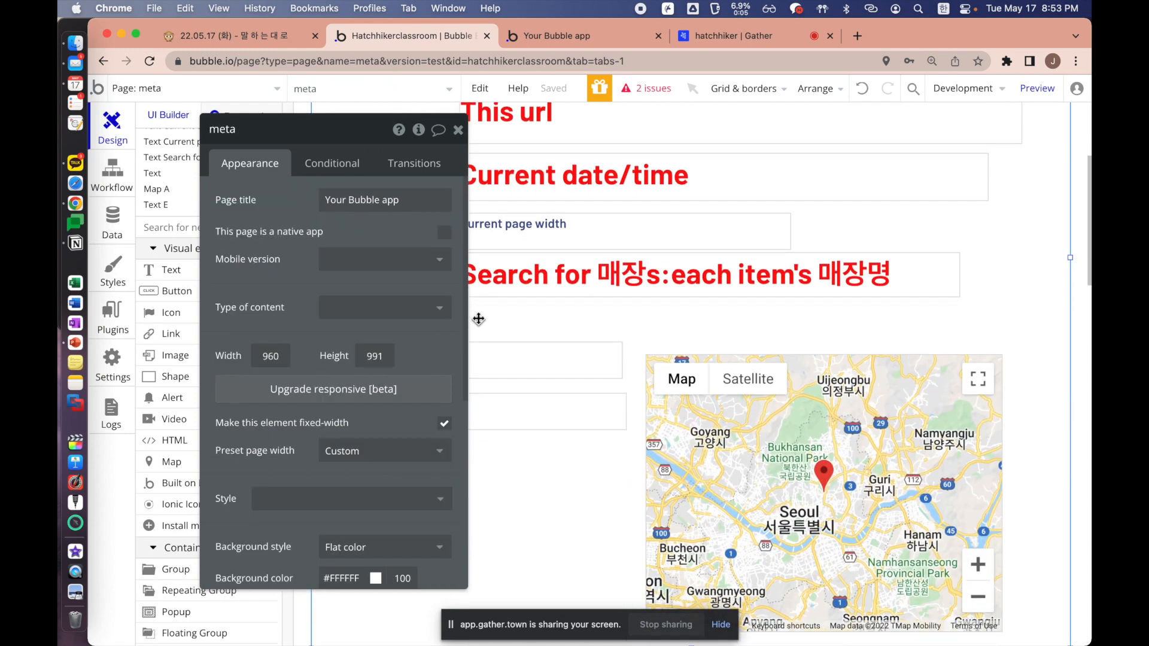
# Rename the Map A element as 편의점지도)_ㅈ
pyautogui.click(157, 188)
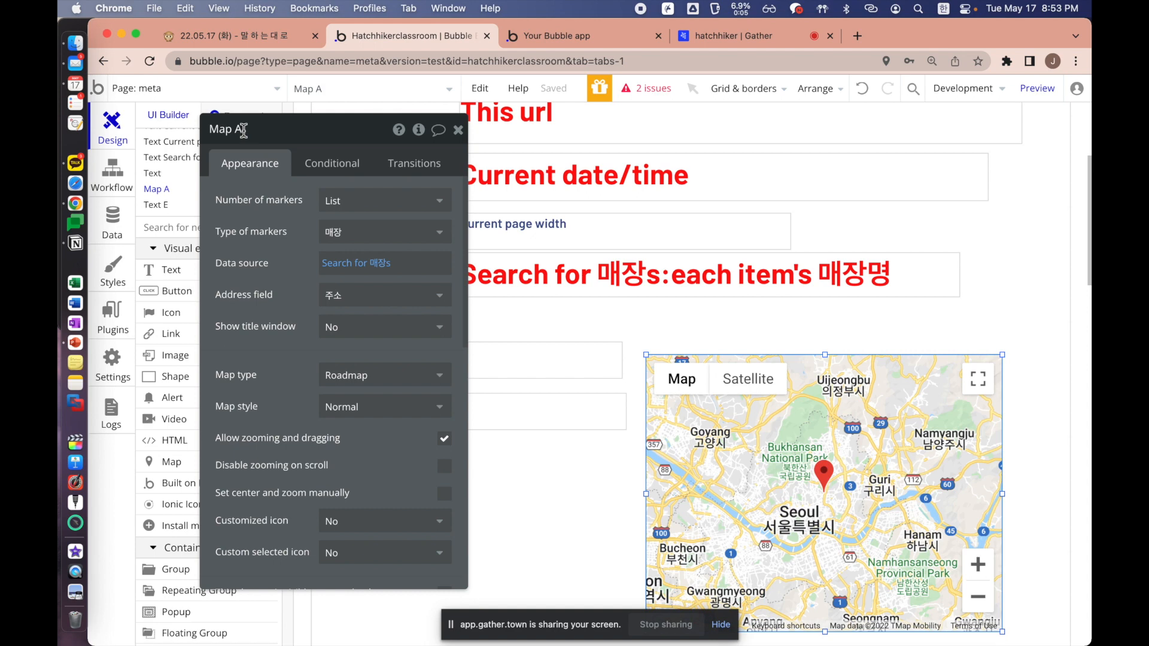
pyautogui.press('BackSpace')
pyautogui.write('편의점지도)_지')
pyautogui.press('Return')
pyautogui.click(752, 322)
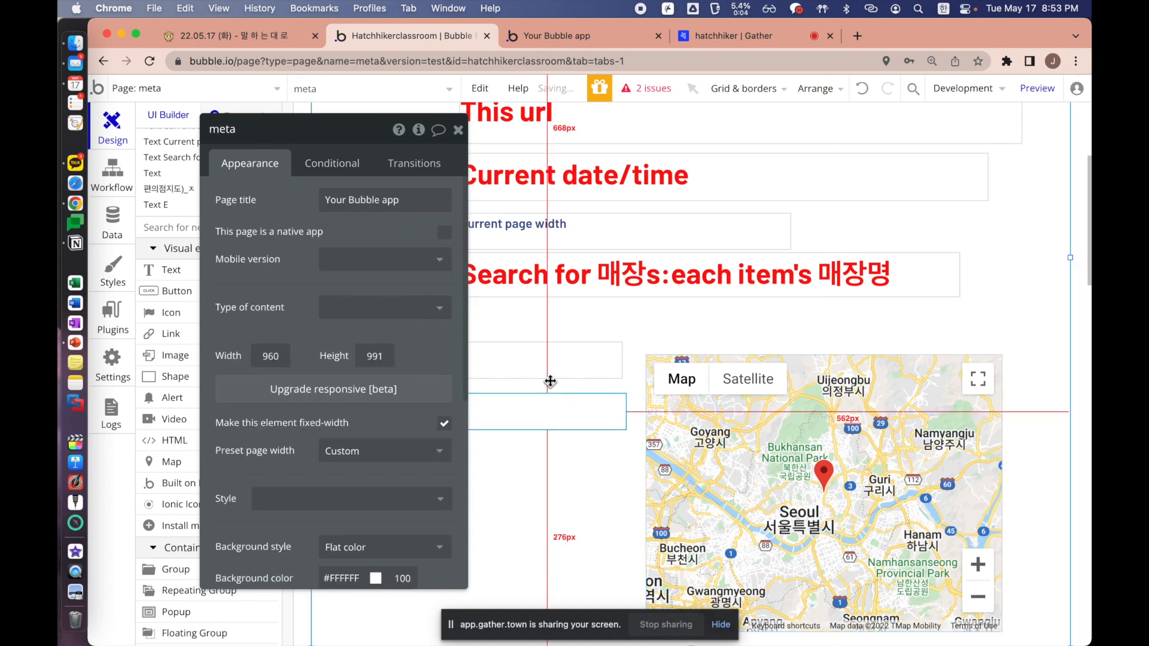
# Compare the element names of the empty texts, the dynamic texts and the renamed map by selecting each in turn
pyautogui.click(549, 358)
pyautogui.click(592, 412)
pyautogui.click(726, 419)
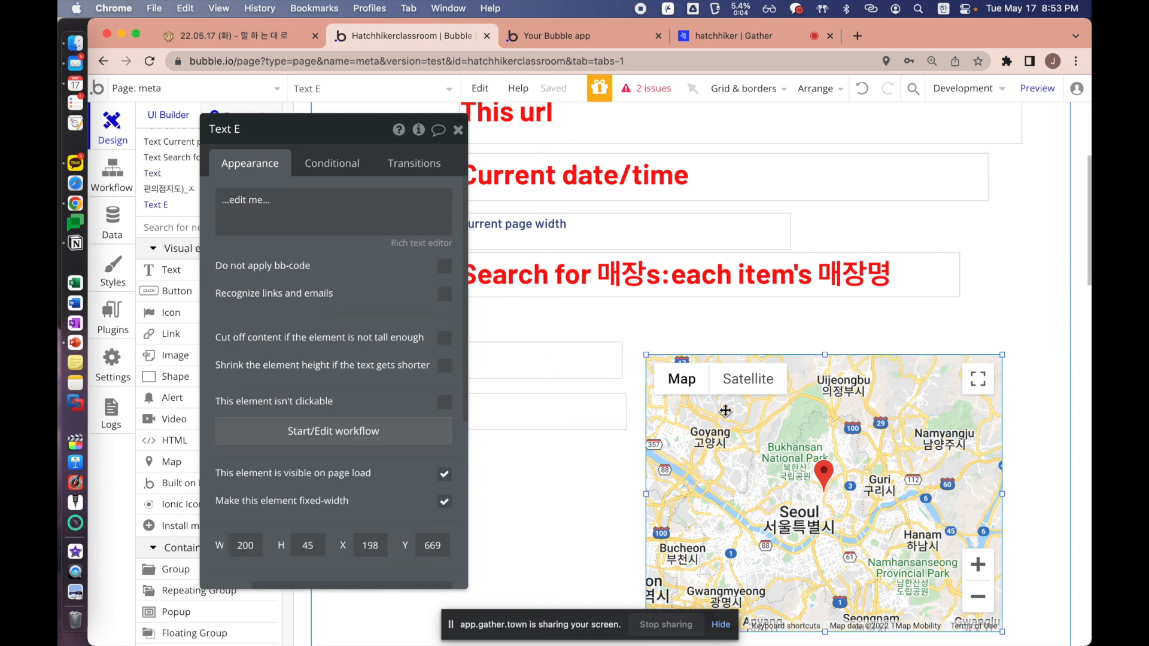
pyautogui.click(639, 285)
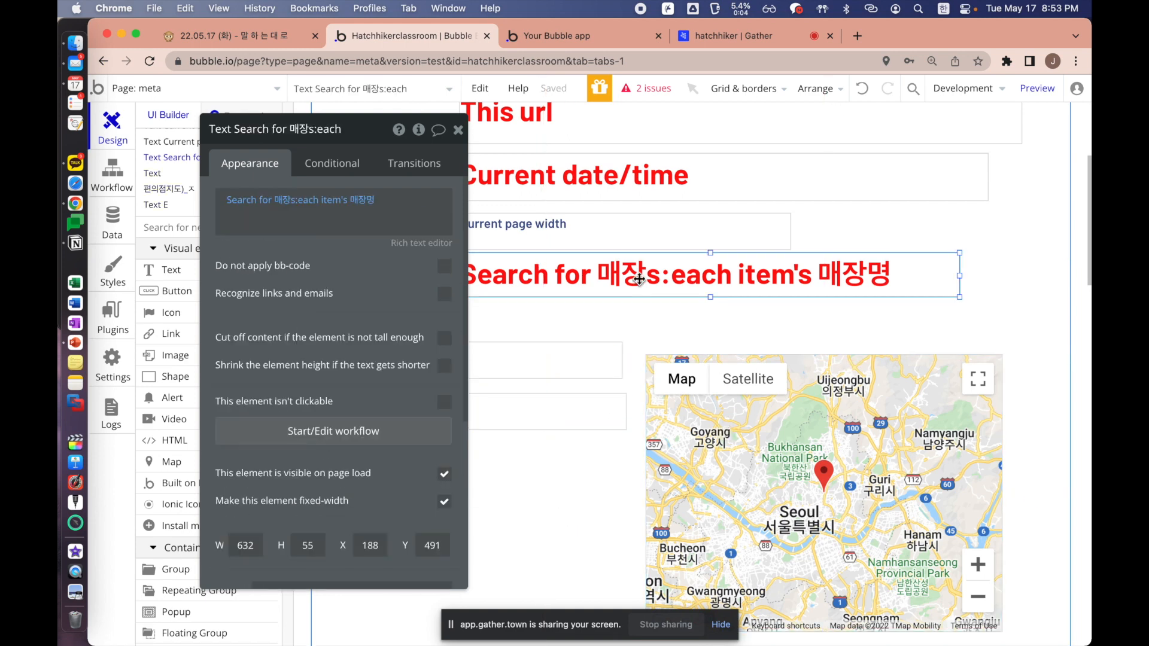
pyautogui.click(616, 223)
pyautogui.click(685, 311)
pyautogui.click(708, 397)
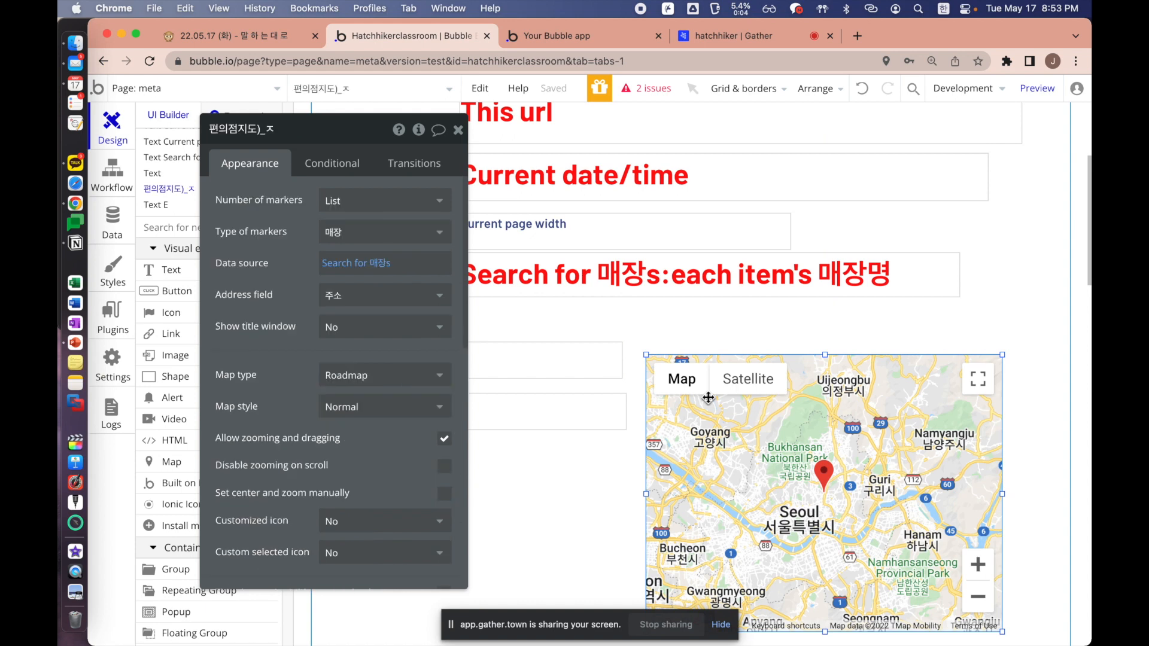
# Clear the map element's custom name and reselect the map to check its name
pyautogui.click(269, 129)
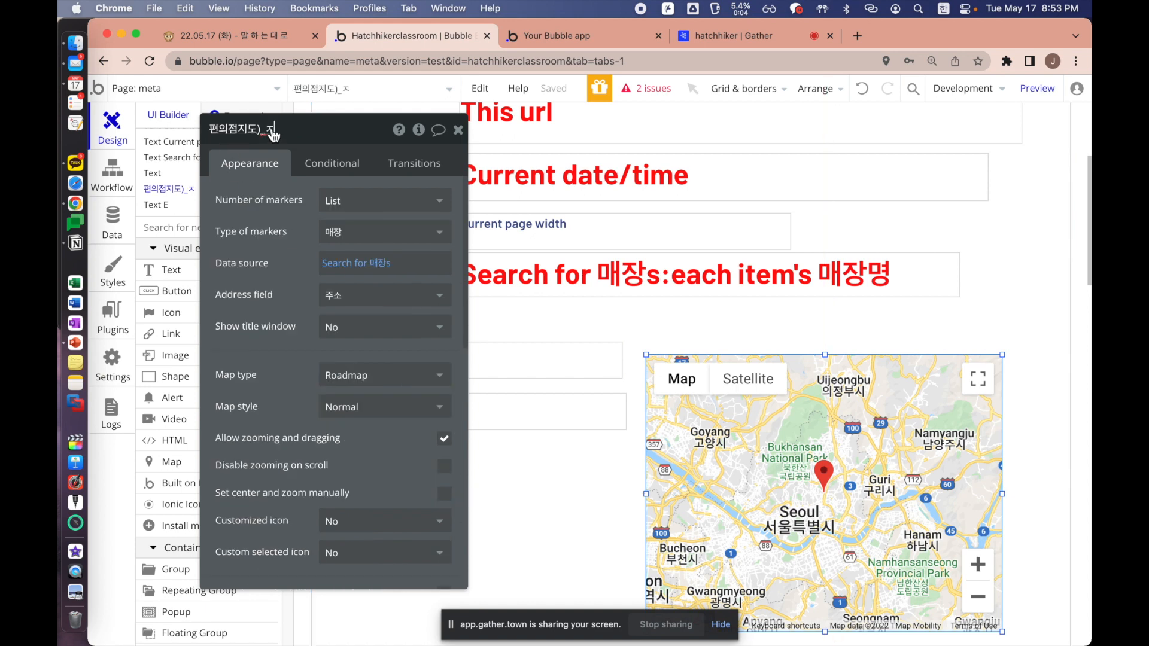
pyautogui.press('BackSpace')
pyautogui.press('BackSpace')
pyautogui.press('BackSpace')
pyautogui.press('BackSpace')
pyautogui.press('BackSpace')
pyautogui.press('BackSpace')
pyautogui.press('BackSpace')
pyautogui.press('BackSpace')
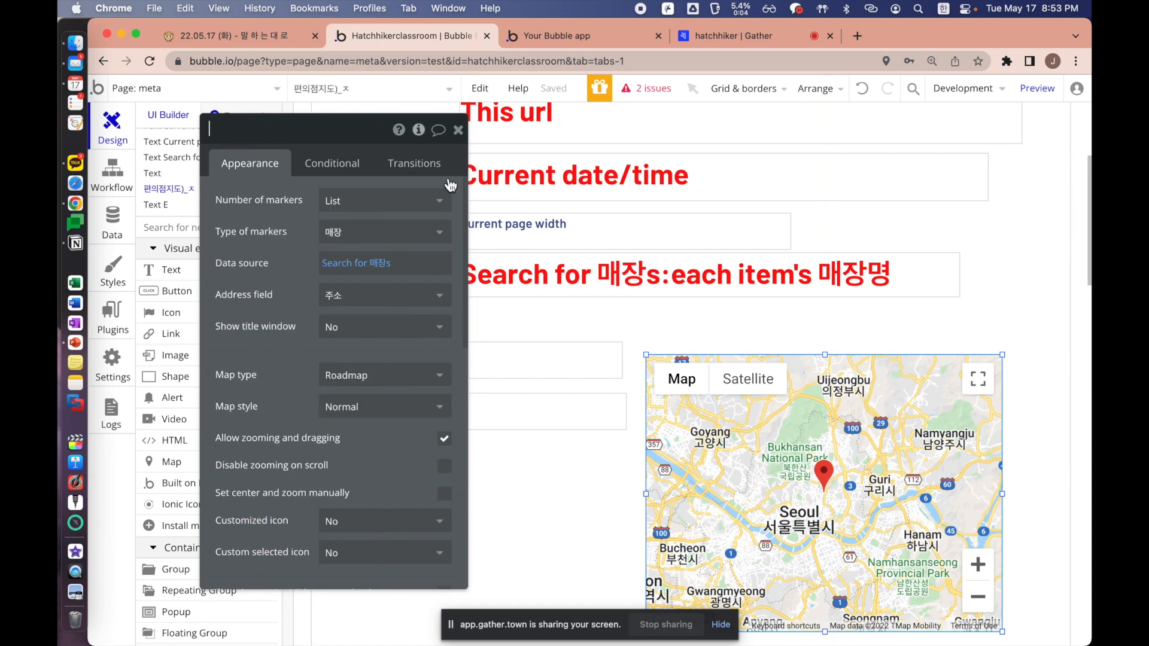
pyautogui.click(562, 316)
pyautogui.click(743, 444)
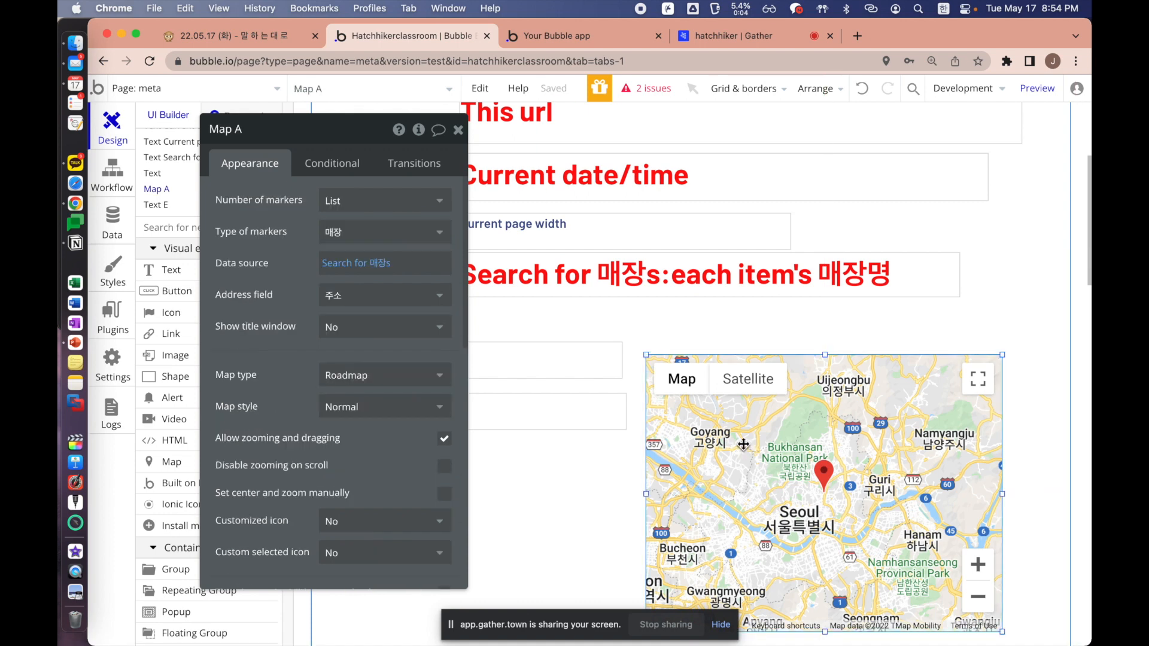
# Select the meta page and the map alternately to compare their element names
pyautogui.click(681, 337)
pyautogui.click(822, 422)
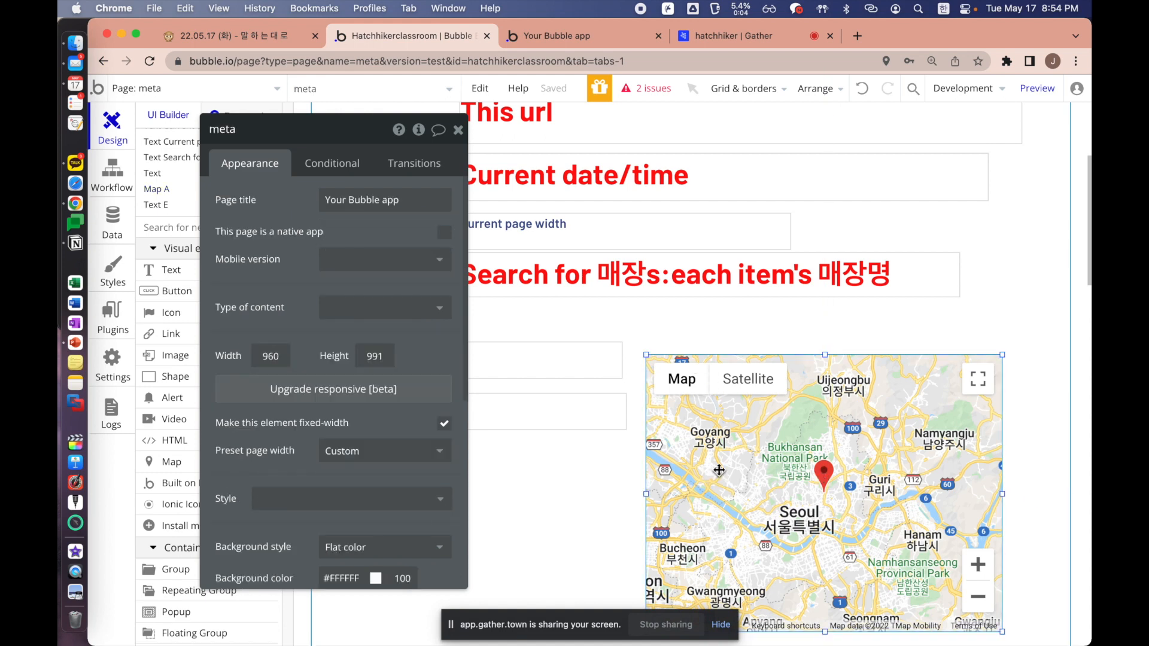
pyautogui.scroll(-2, 843, 504)
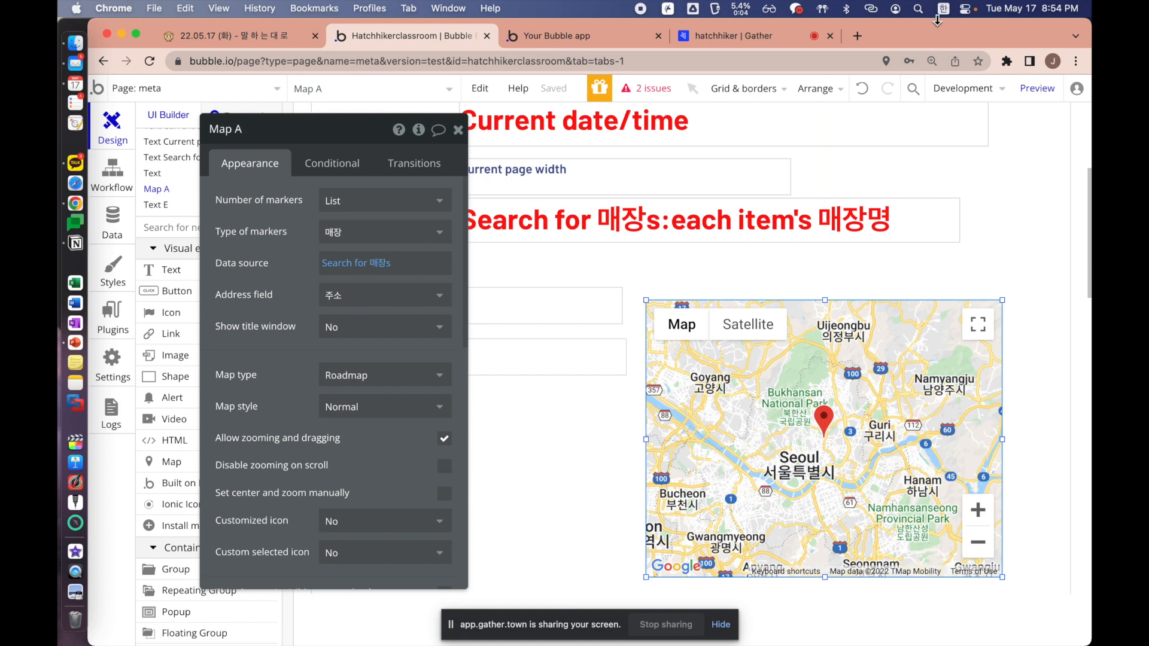
pyautogui.click(1021, 149)
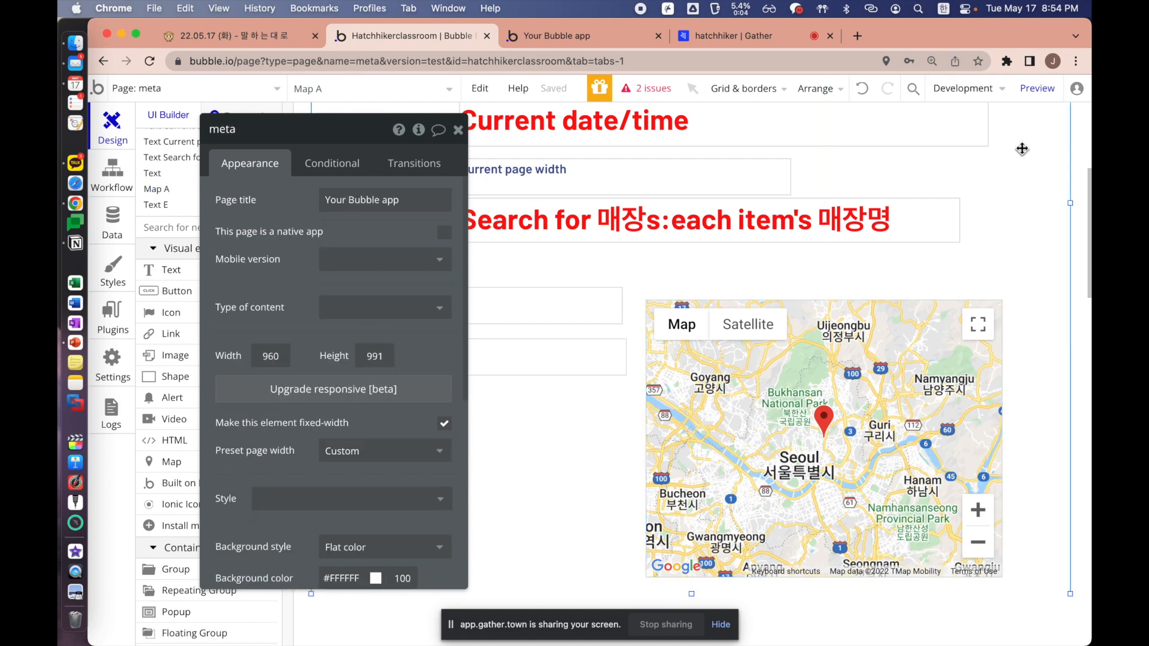
pyautogui.click(793, 348)
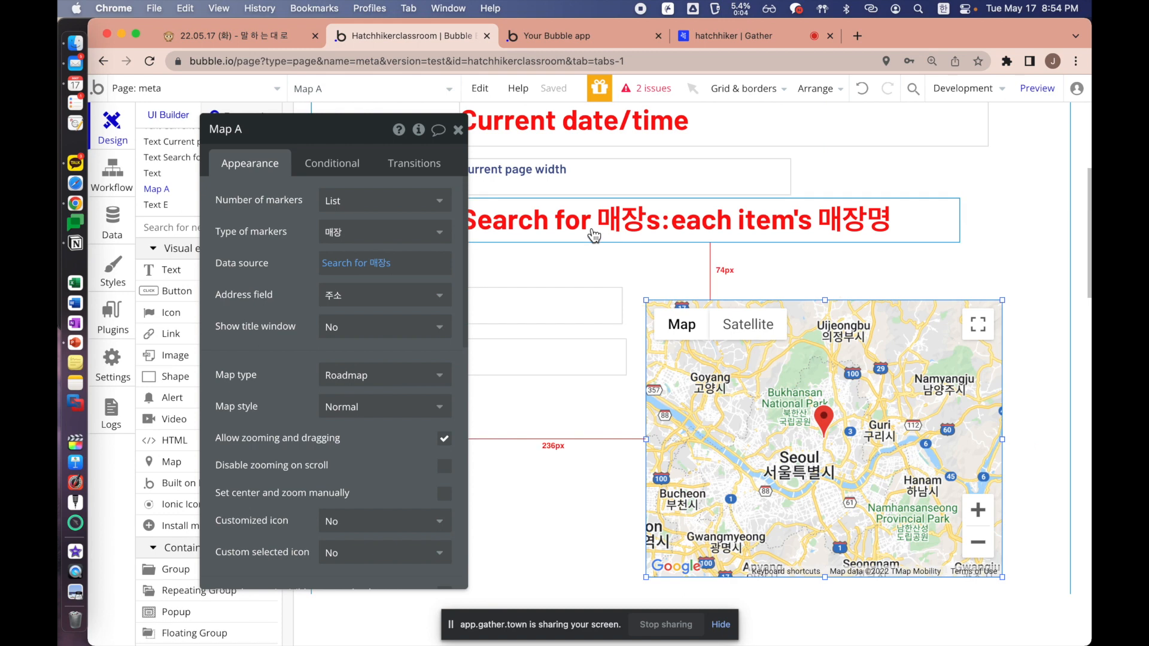
# Switch to the Notion notes and highlight the heading 엘레먼트는, 사람이다
pyautogui.click(239, 34)
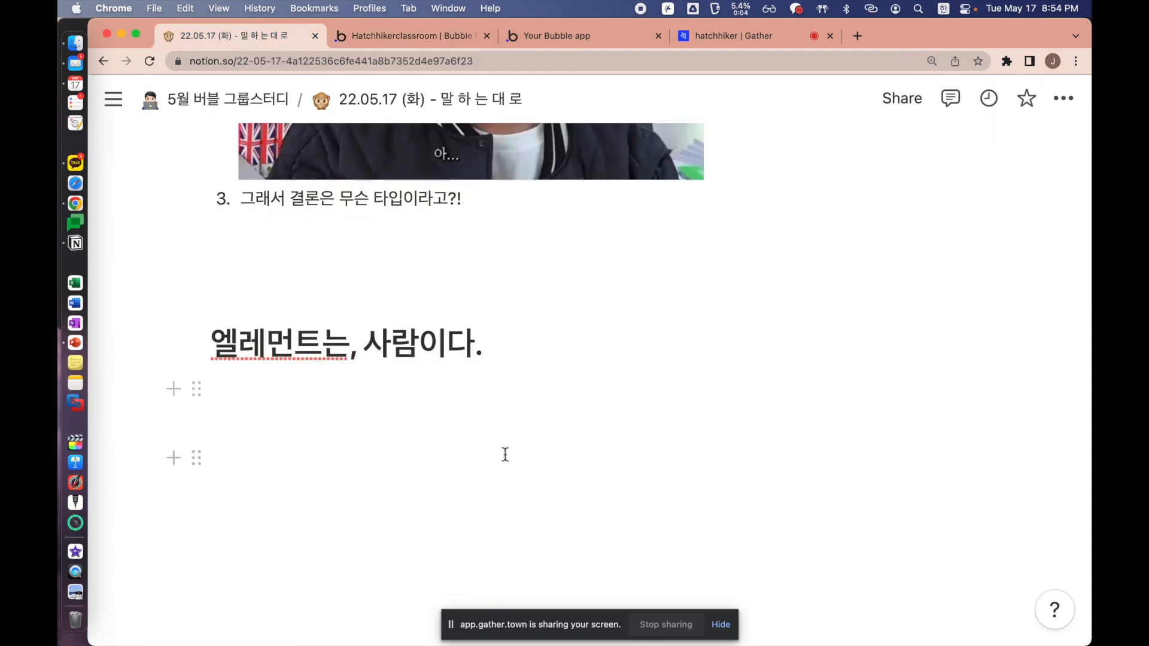
pyautogui.moveTo(511, 351); pyautogui.dragTo(185, 349)
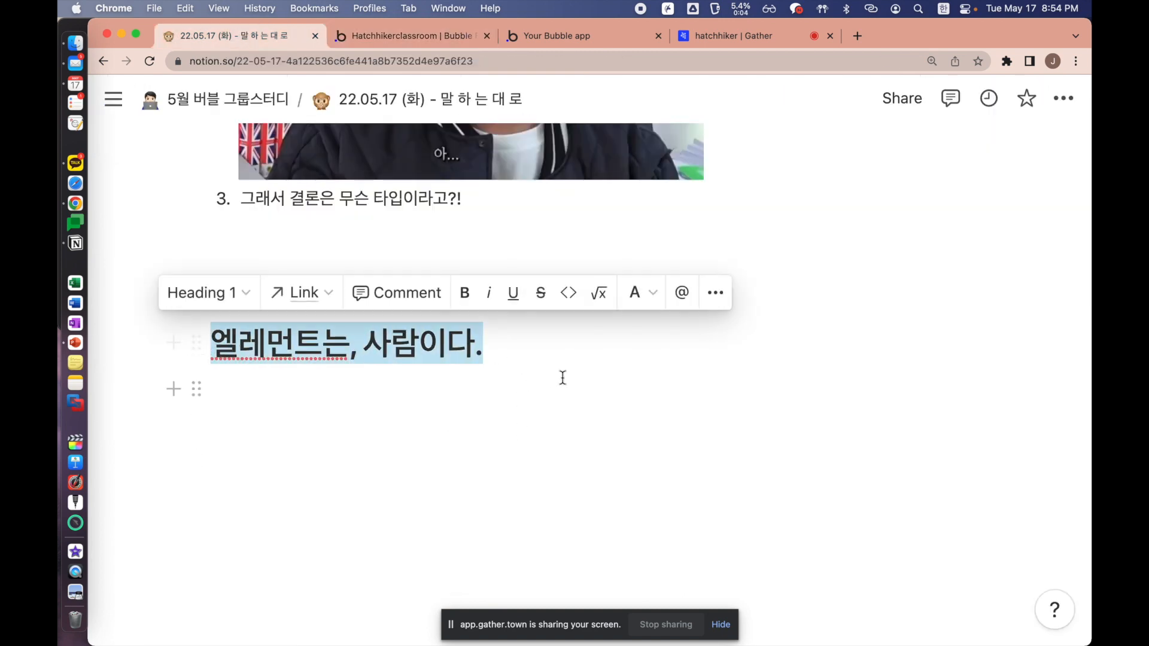
pyautogui.click(527, 346)
pyautogui.moveTo(528, 345); pyautogui.dragTo(185, 349)
pyautogui.click(482, 361)
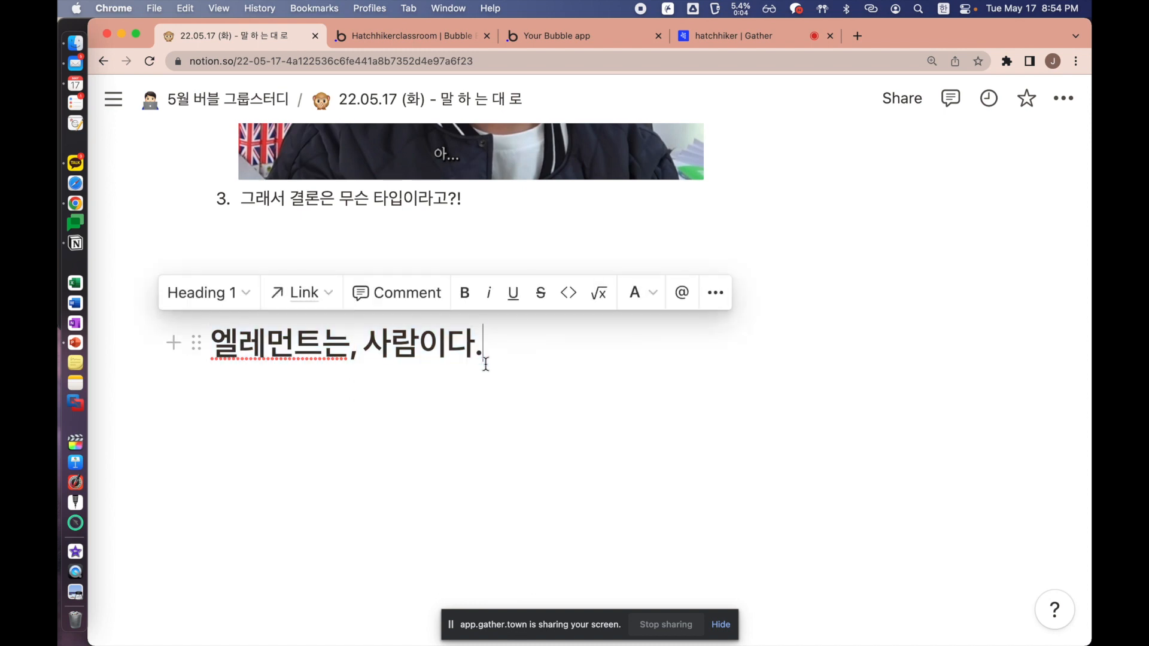
pyautogui.moveTo(482, 362); pyautogui.dragTo(590, 348)
pyautogui.click(212, 353)
pyautogui.click(590, 348)
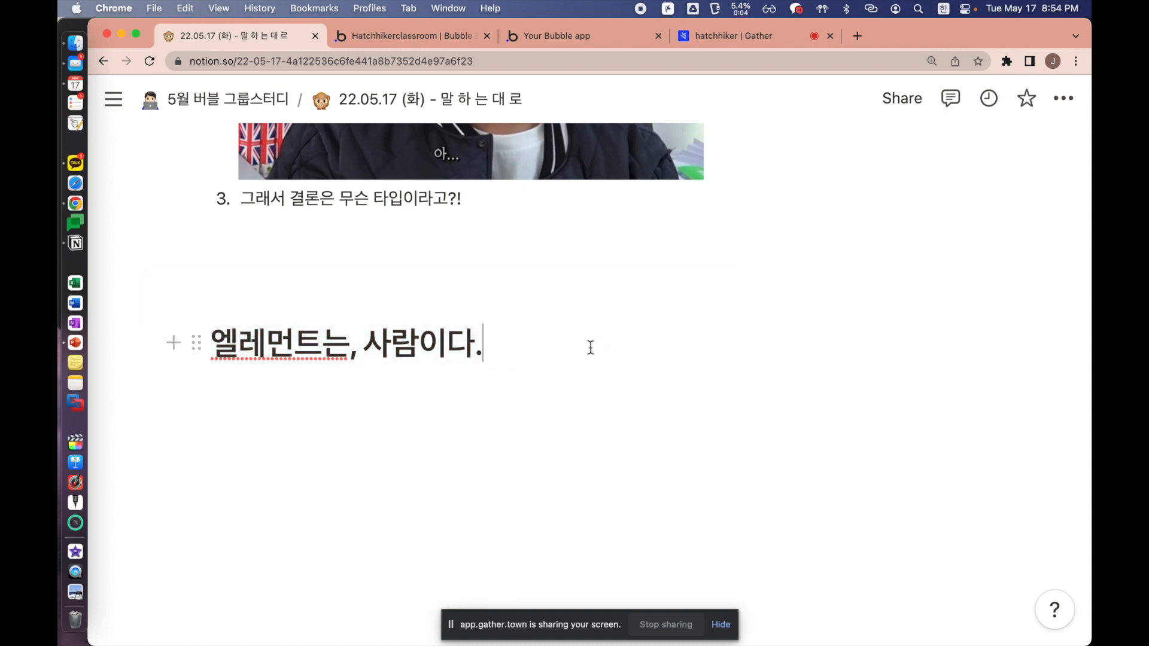
# Return to the Bubble editor, shift the map slightly up and to the right, and reposition the page's property editor
pyautogui.click(393, 38)
pyautogui.click(686, 256)
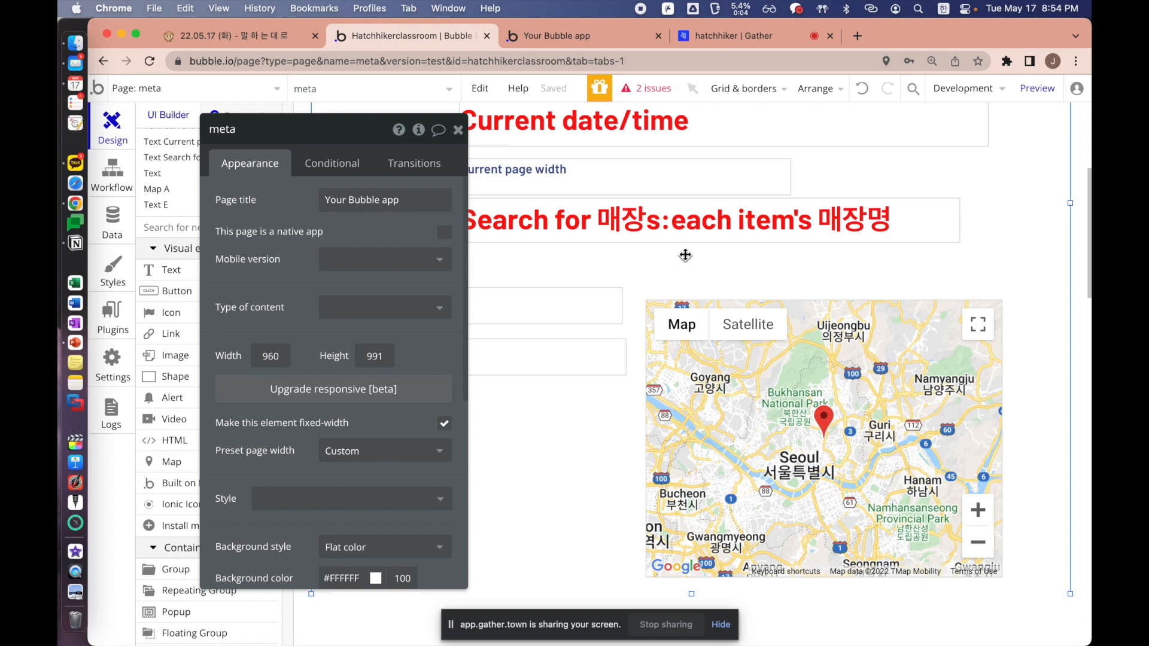
pyautogui.moveTo(691, 331)
pyautogui.mouseDown()
pyautogui.moveTo(688, 367)
pyautogui.moveTo(690, 311)
pyautogui.moveTo(696, 318)
pyautogui.mouseUp()
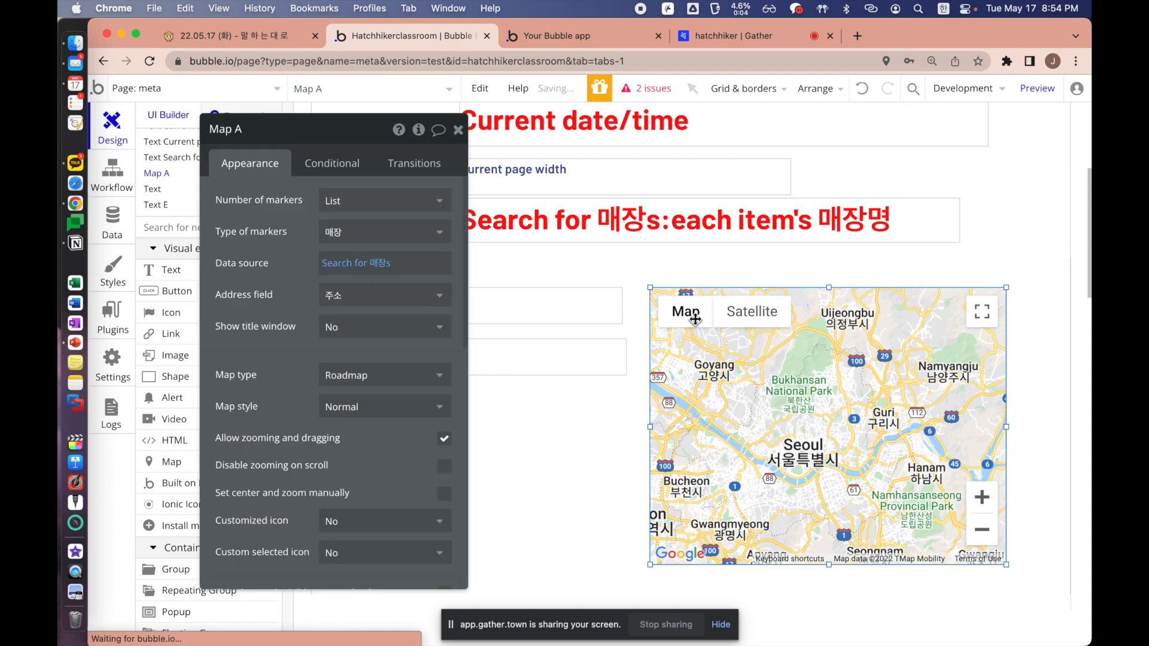
pyautogui.click(551, 453)
pyautogui.moveTo(274, 240); pyautogui.dragTo(317, 286)
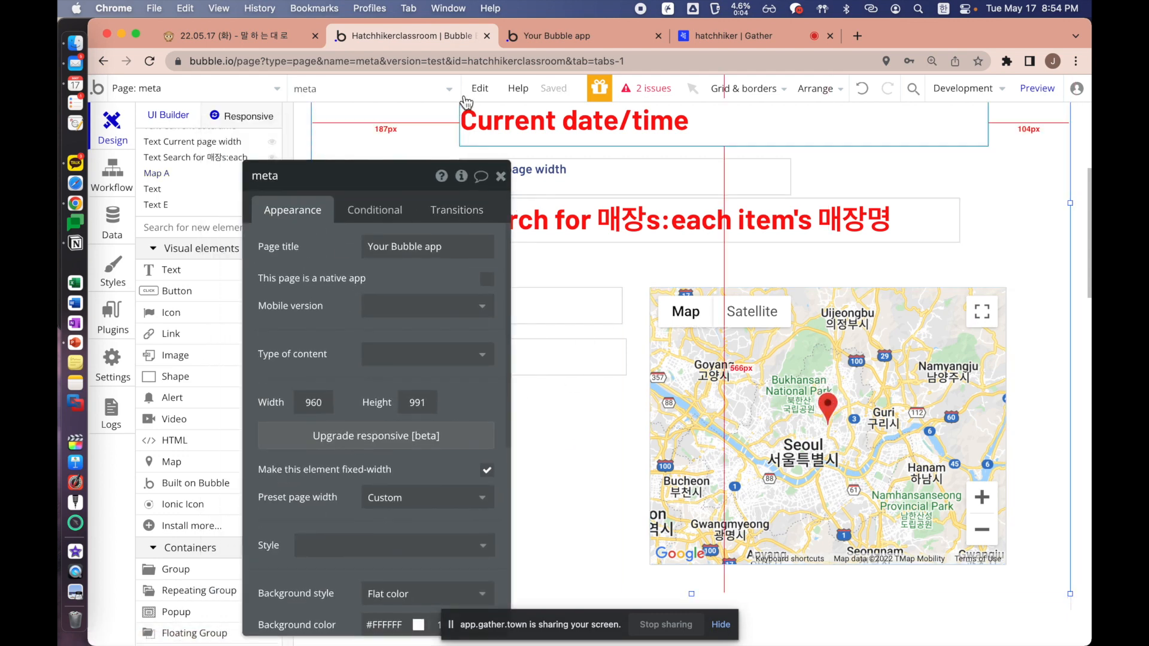
# Go back to the Notion notes and highlight the heading 넌 무슨 타입이니?? near the beginning
pyautogui.click(240, 41)
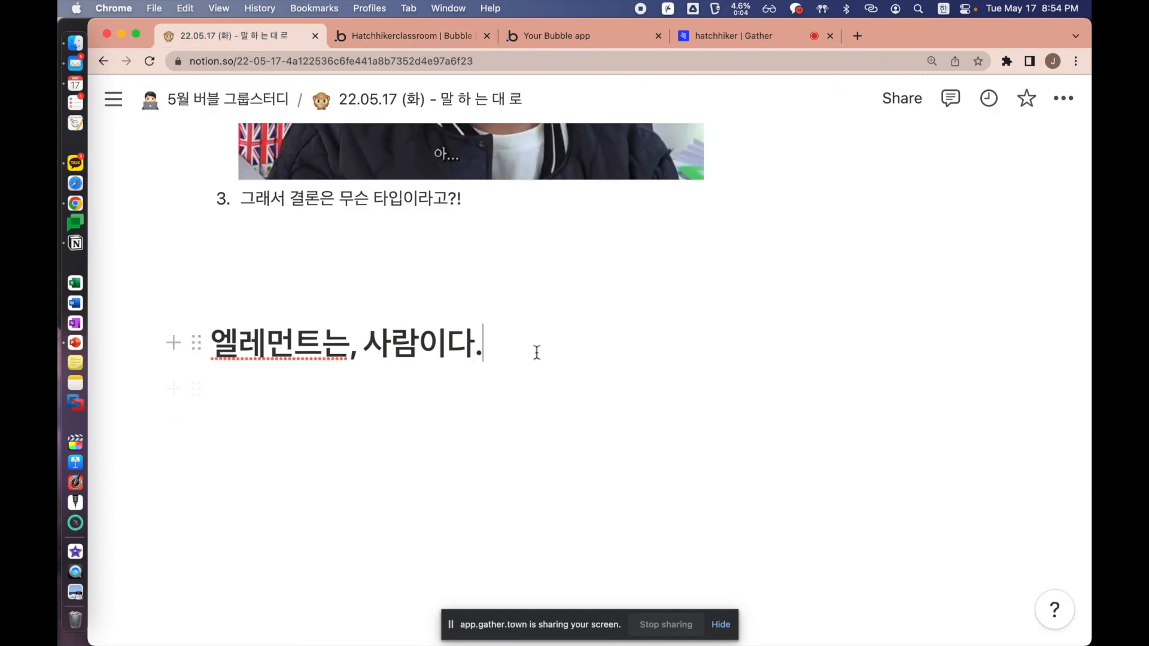
pyautogui.scroll(10, 537, 353)
pyautogui.scroll(-3, 536, 351)
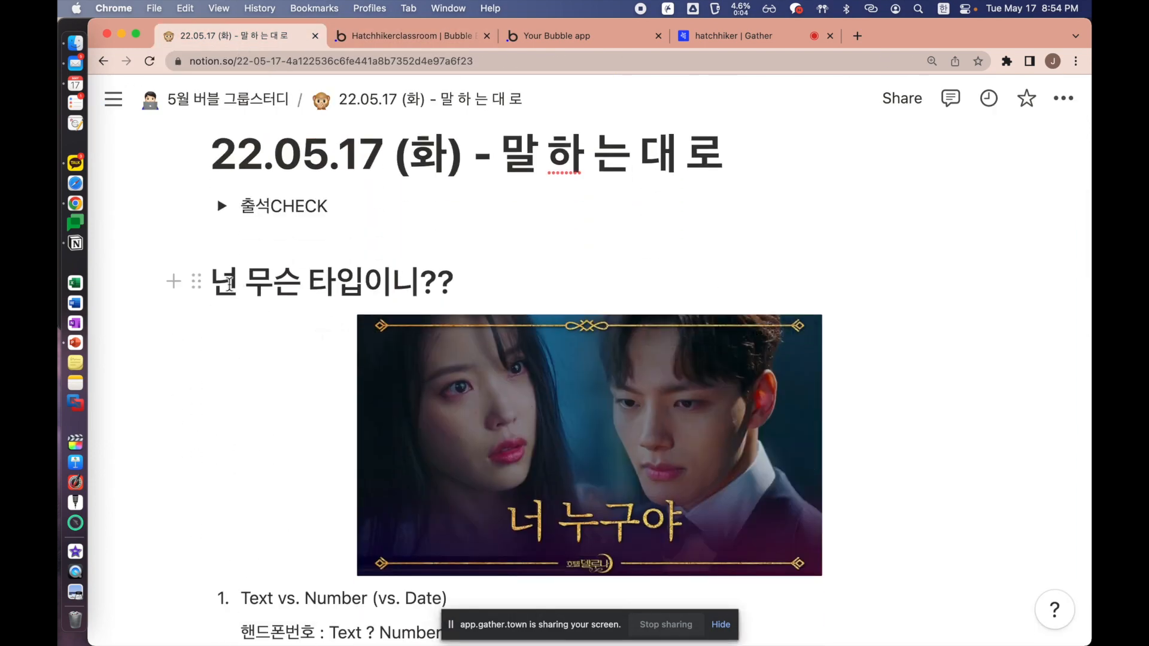
pyautogui.moveTo(238, 282); pyautogui.dragTo(474, 283)
pyautogui.click(475, 283)
pyautogui.moveTo(215, 280); pyautogui.dragTo(483, 279)
# Review the Text vs. Number entry and its phone number question in the data type list
pyautogui.scroll(-10, 482, 281)
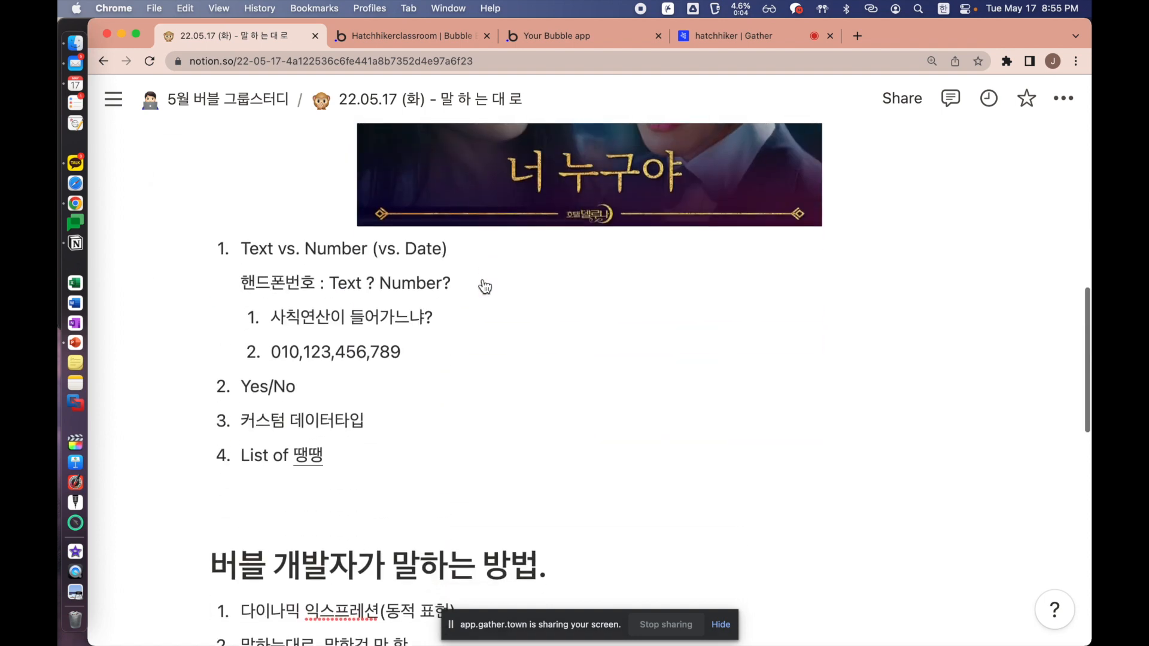
pyautogui.doubleClick(257, 246)
pyautogui.doubleClick(336, 248)
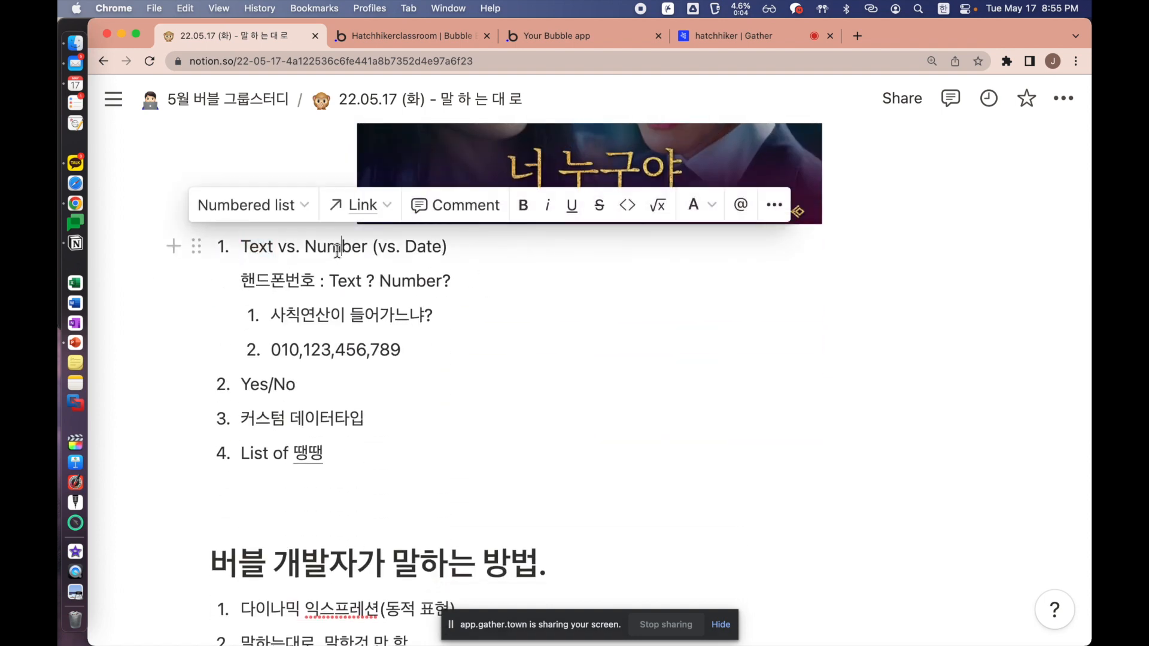
pyautogui.moveTo(284, 280); pyautogui.dragTo(399, 281)
pyautogui.click(399, 282)
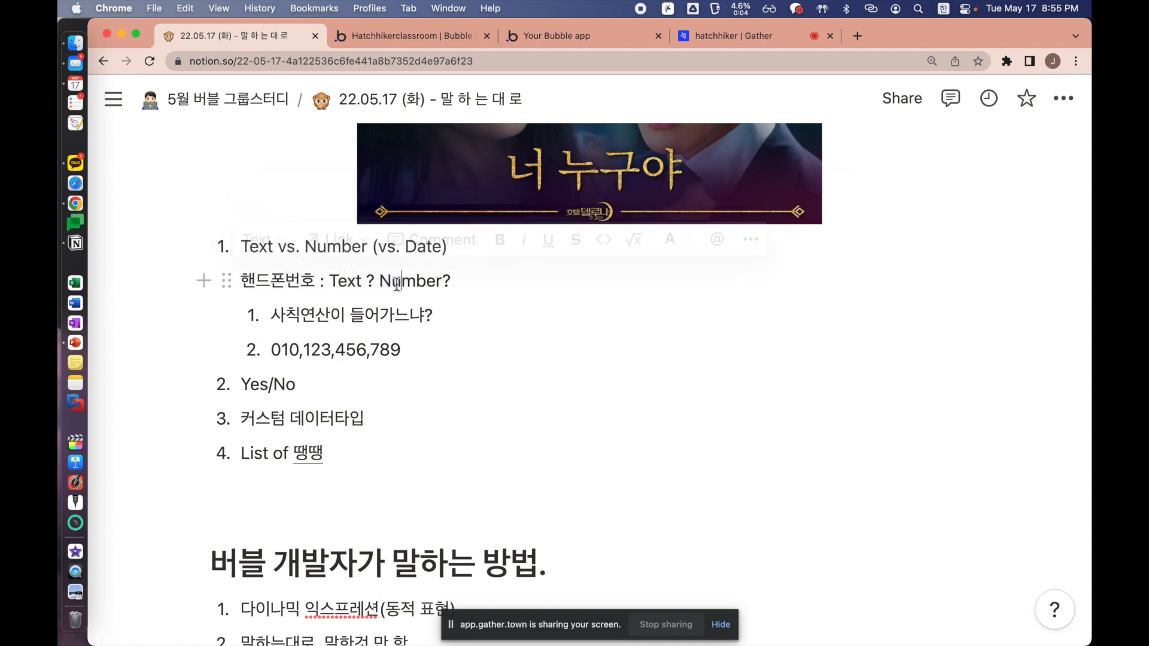
# Highlight the Yes/No, 커스텀 데이터타입 and List of 땡땡 entries in the data type list
pyautogui.scroll(-1, 465, 333)
pyautogui.scroll(-2, 465, 332)
pyautogui.moveTo(241, 300); pyautogui.dragTo(372, 339)
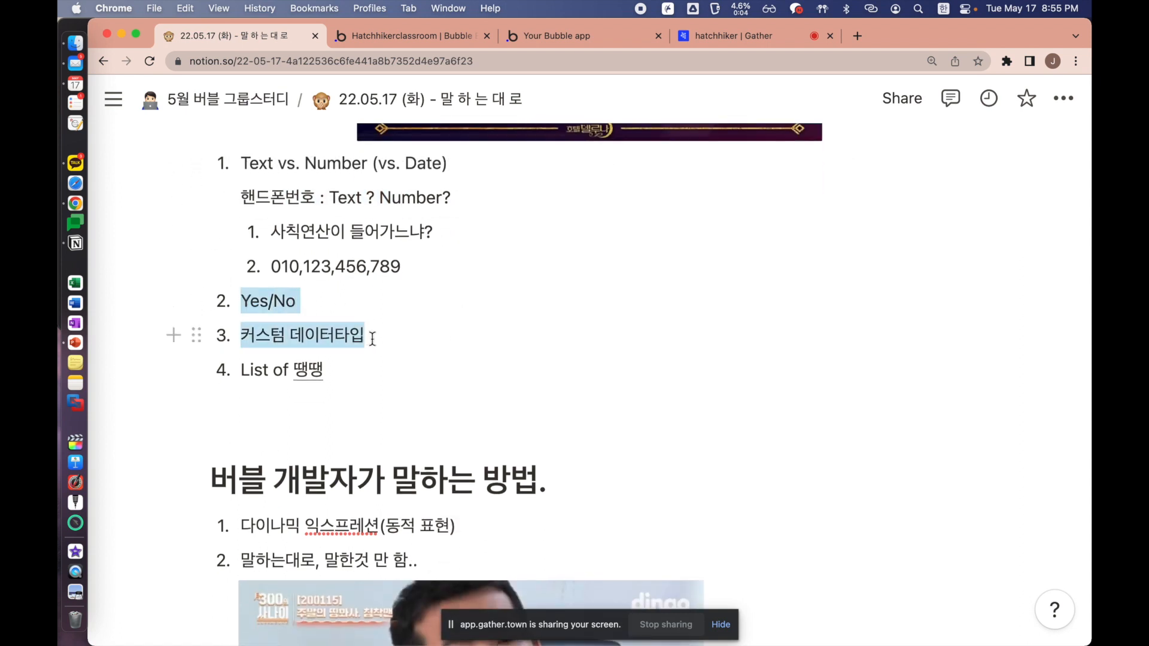
pyautogui.click(372, 339)
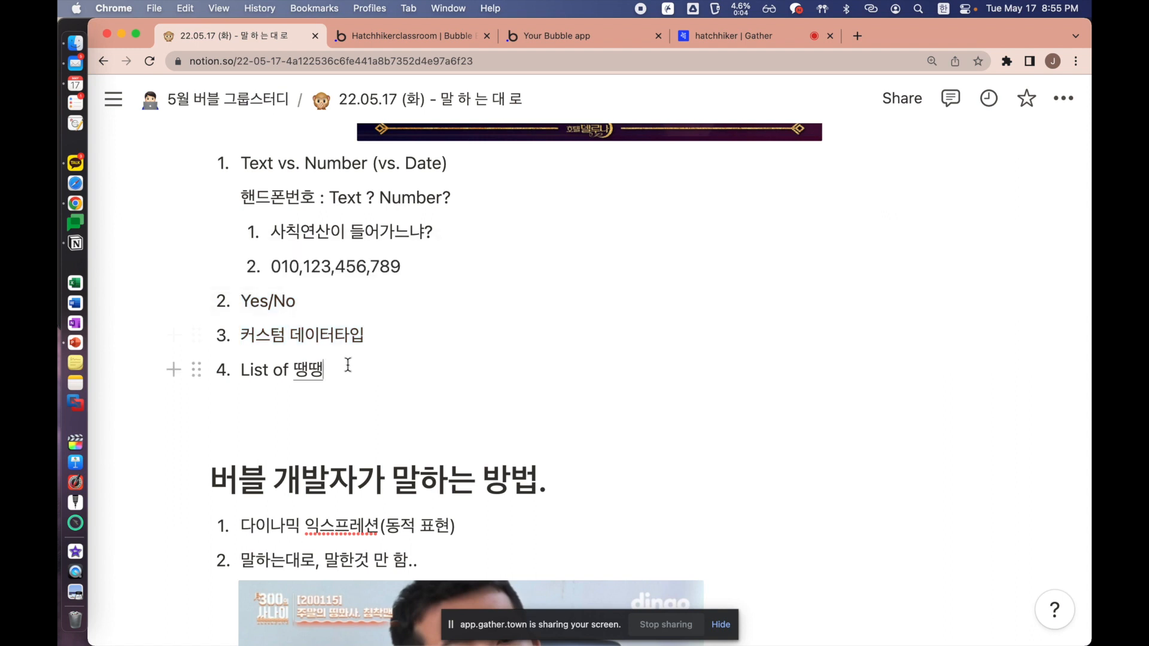
pyautogui.moveTo(346, 365); pyautogui.dragTo(234, 365)
pyautogui.doubleClick(244, 371)
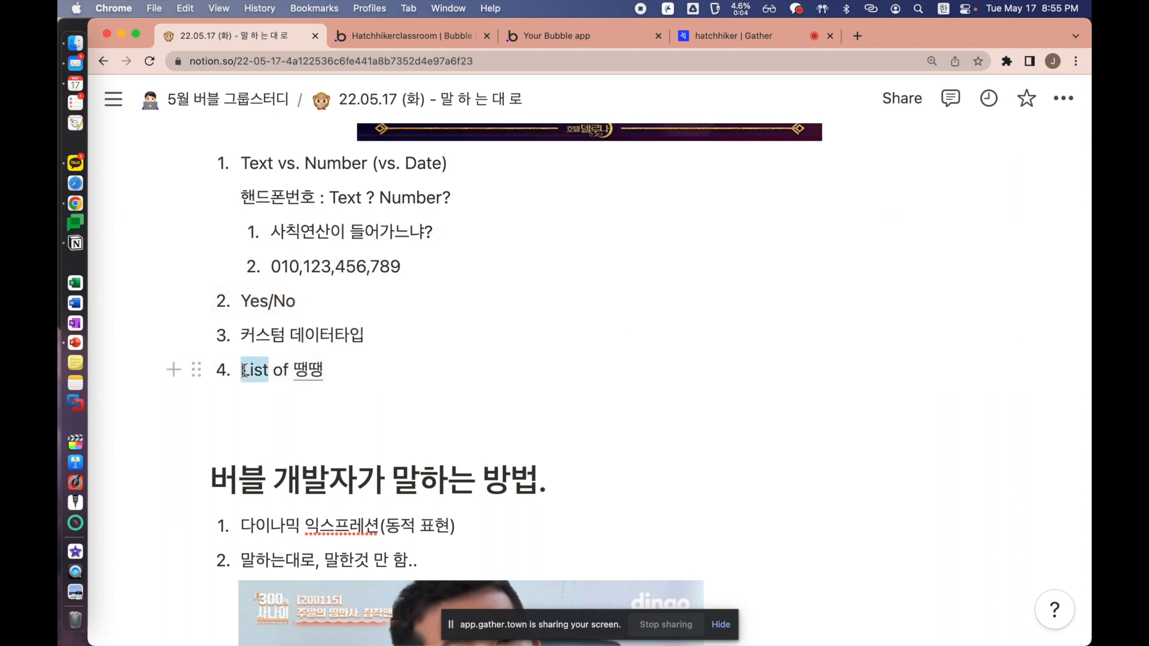
pyautogui.click(336, 371)
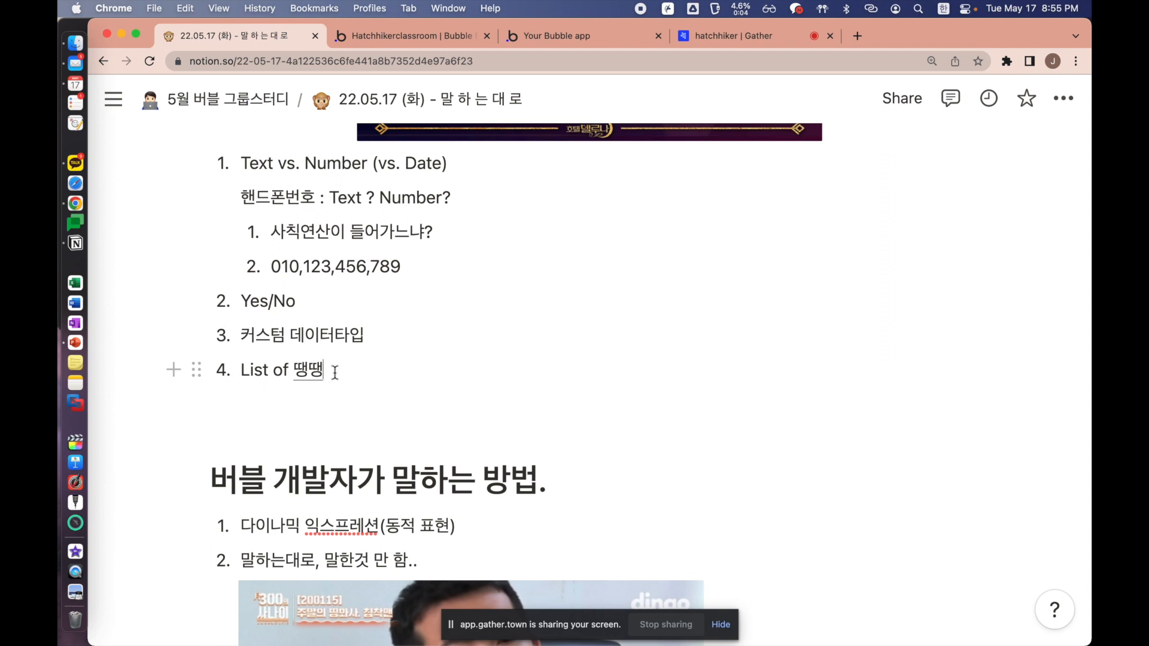
pyautogui.doubleClick(253, 370)
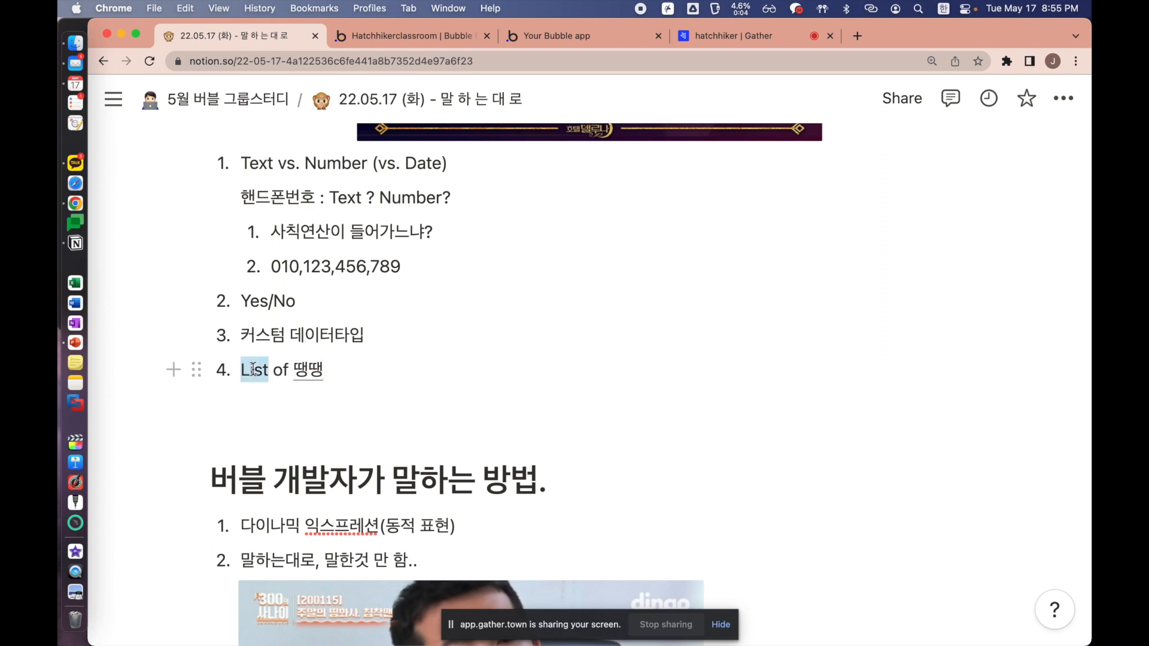
# Highlight 땡땡 in the List of 땡땡 entry and go over the data type list again from Text vs. Number
pyautogui.click(315, 374)
pyautogui.moveTo(299, 374); pyautogui.dragTo(335, 372)
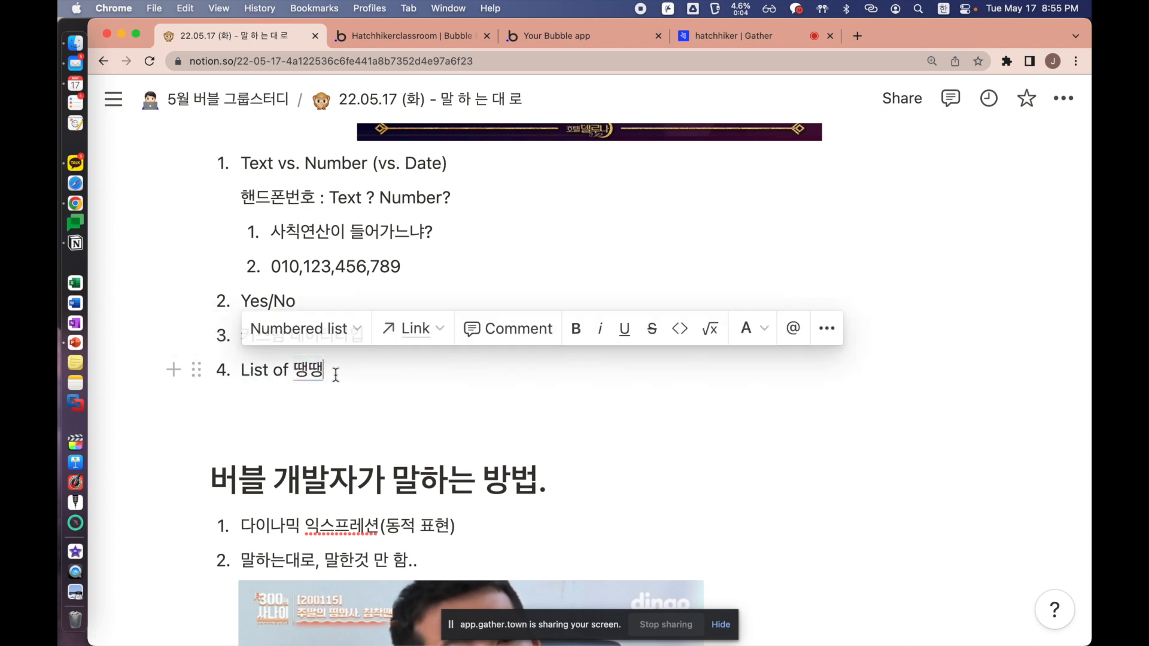
pyautogui.click(336, 372)
pyautogui.moveTo(243, 157); pyautogui.dragTo(250, 158)
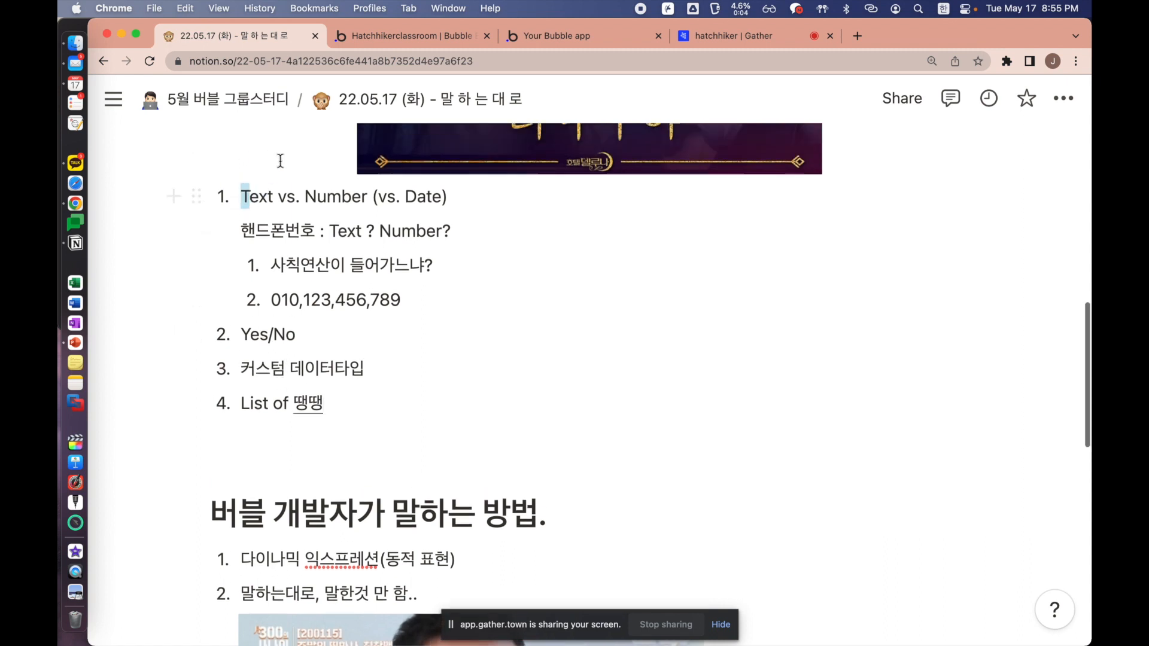
pyautogui.click(341, 214)
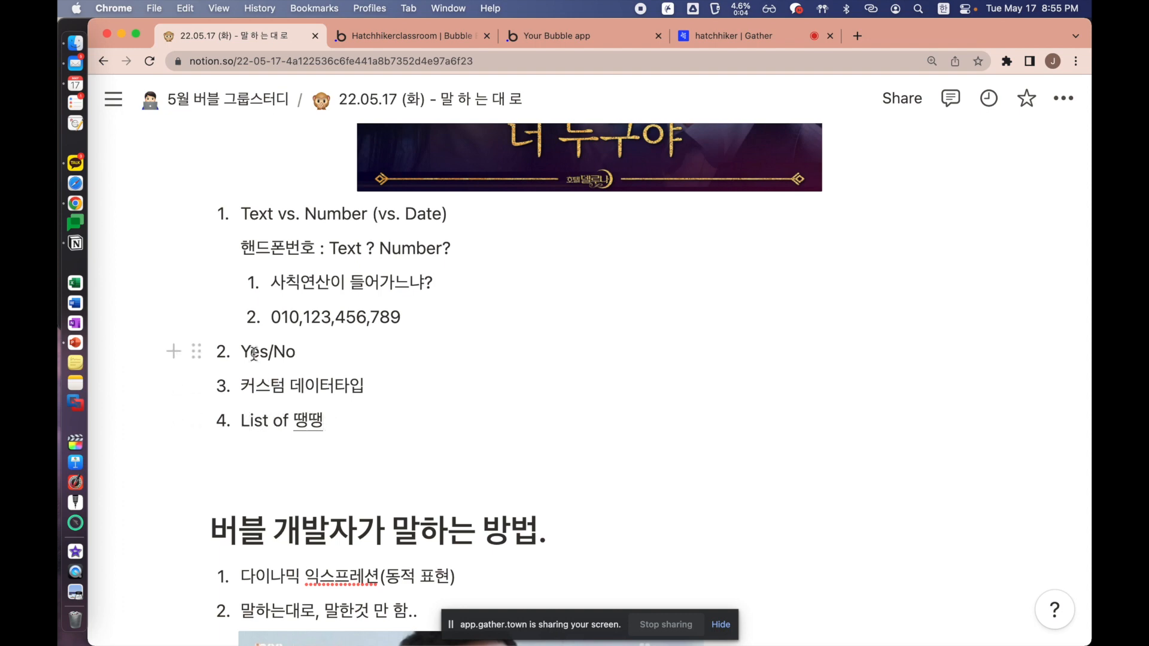
pyautogui.click(321, 353)
pyautogui.click(356, 443)
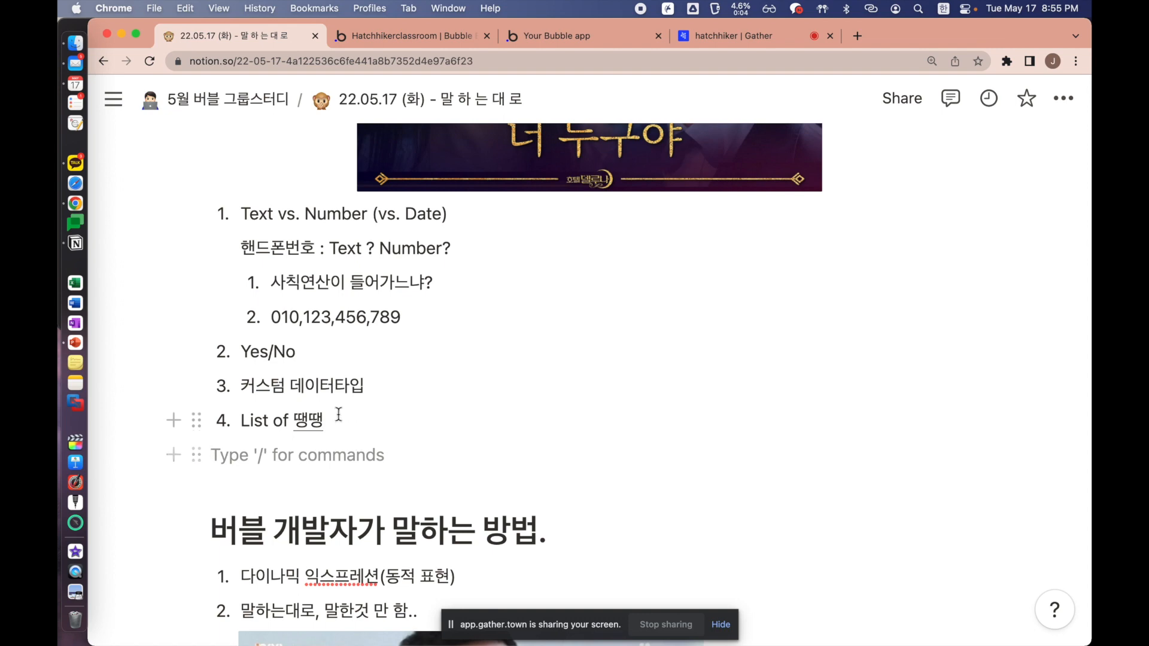
pyautogui.click(337, 412)
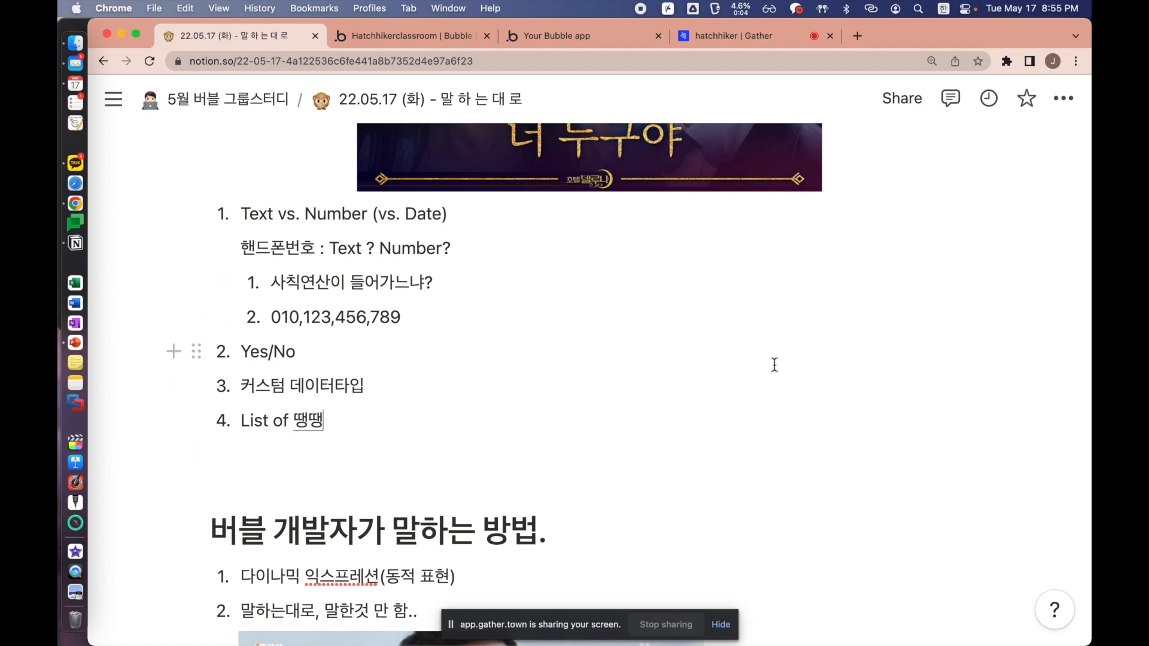
# Move on to the section 버블 개발자가 말하는 방법. and highlight its heading
pyautogui.scroll(-5, 774, 364)
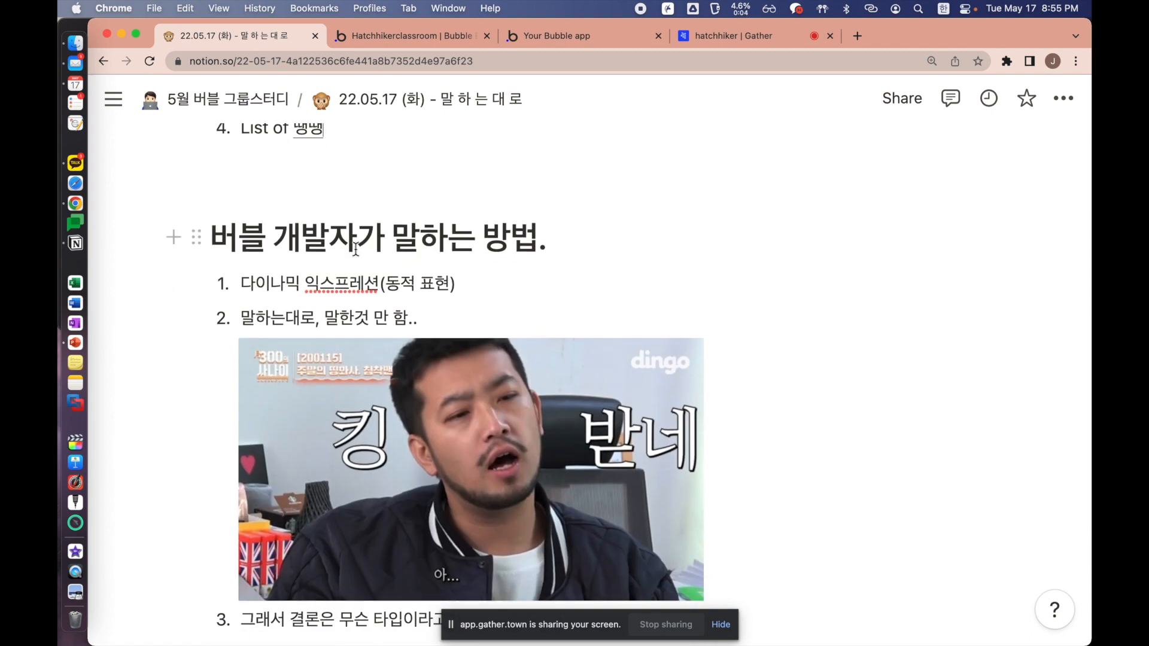
pyautogui.moveTo(239, 243); pyautogui.dragTo(256, 283)
pyautogui.click(494, 250)
pyautogui.click(256, 283)
pyautogui.scroll(-2, 500, 289)
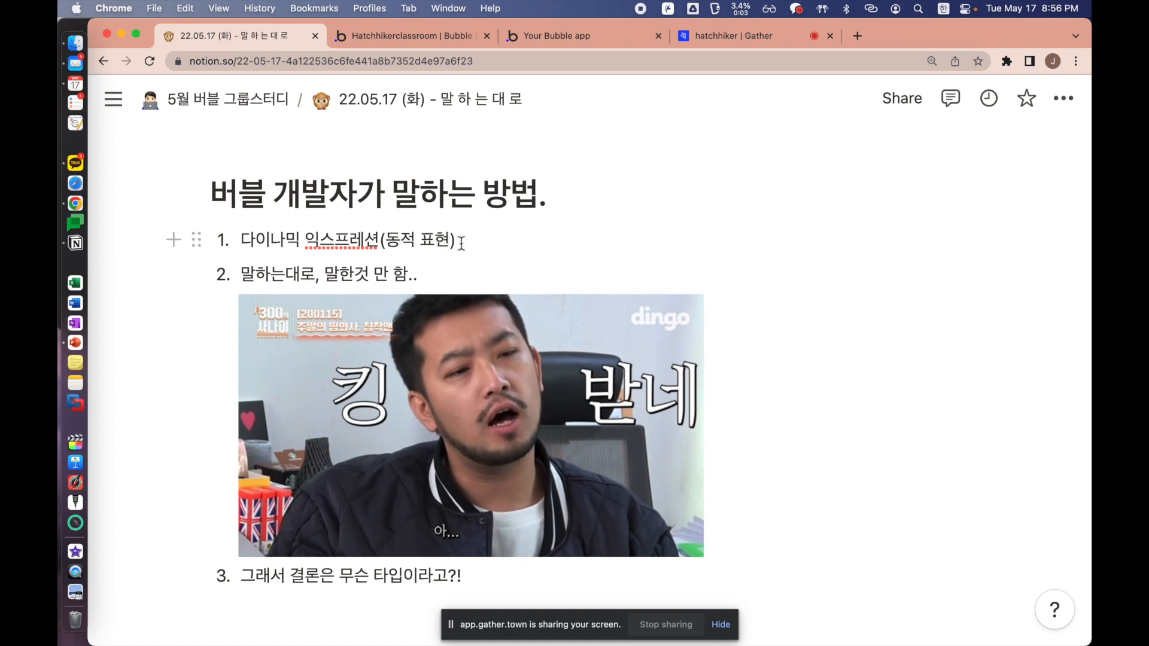
# Highlight the second entry of the section and the first entry, 다이나믹 익스프레션(동적 표현)
pyautogui.moveTo(258, 274); pyautogui.dragTo(449, 277)
pyautogui.click(450, 277)
pyautogui.moveTo(249, 241); pyautogui.dragTo(480, 239)
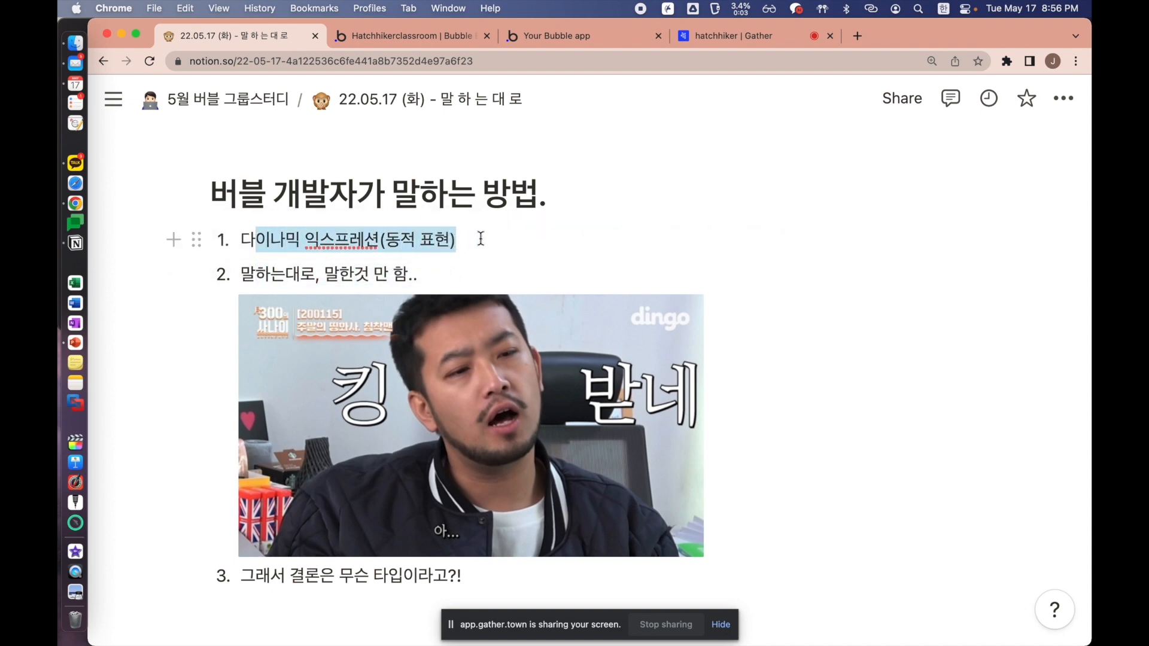
pyautogui.click(479, 238)
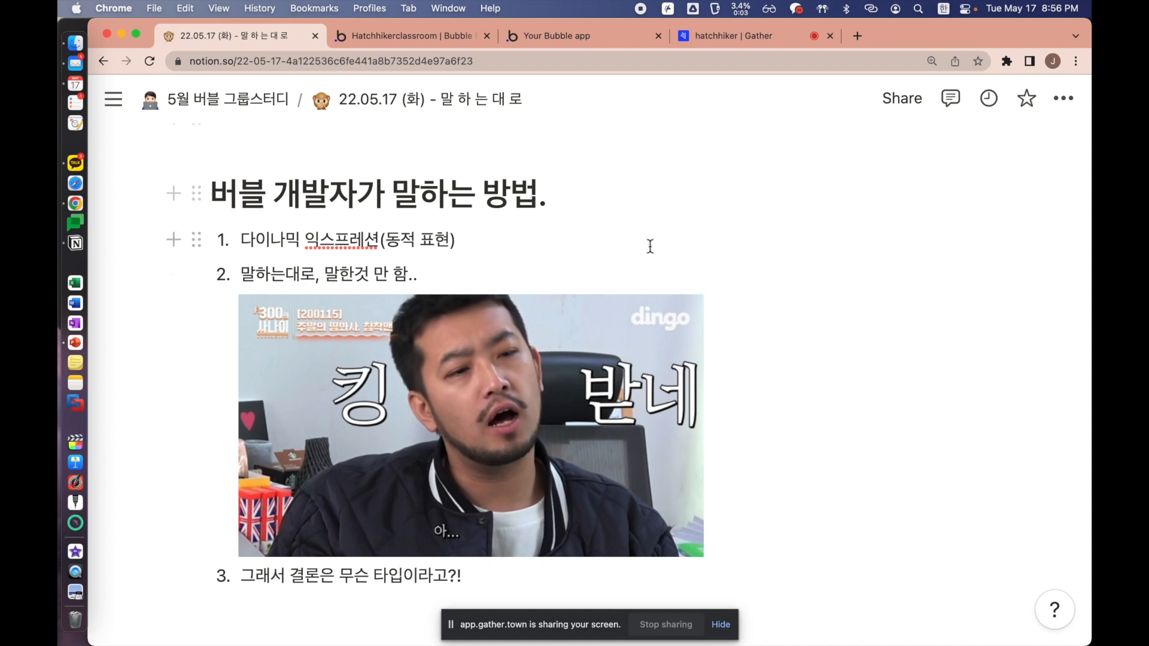
# Highlight the words 말하는대로 and 말한것 in the section's second entry
pyautogui.scroll(-2, 640, 238)
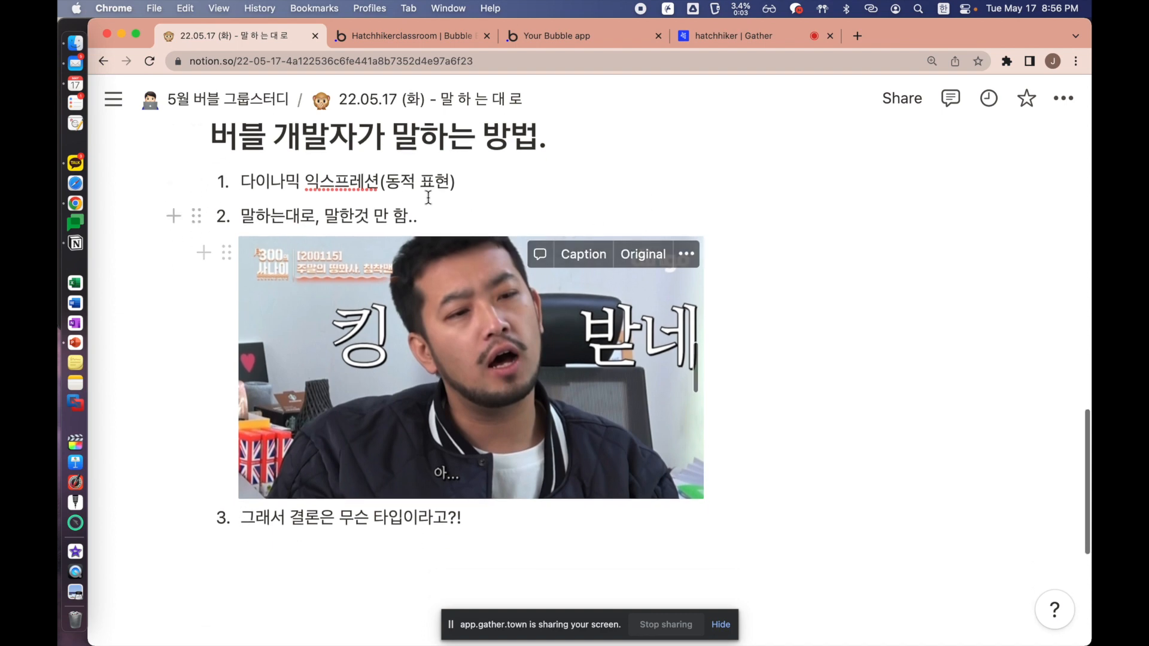
pyautogui.doubleClick(249, 216)
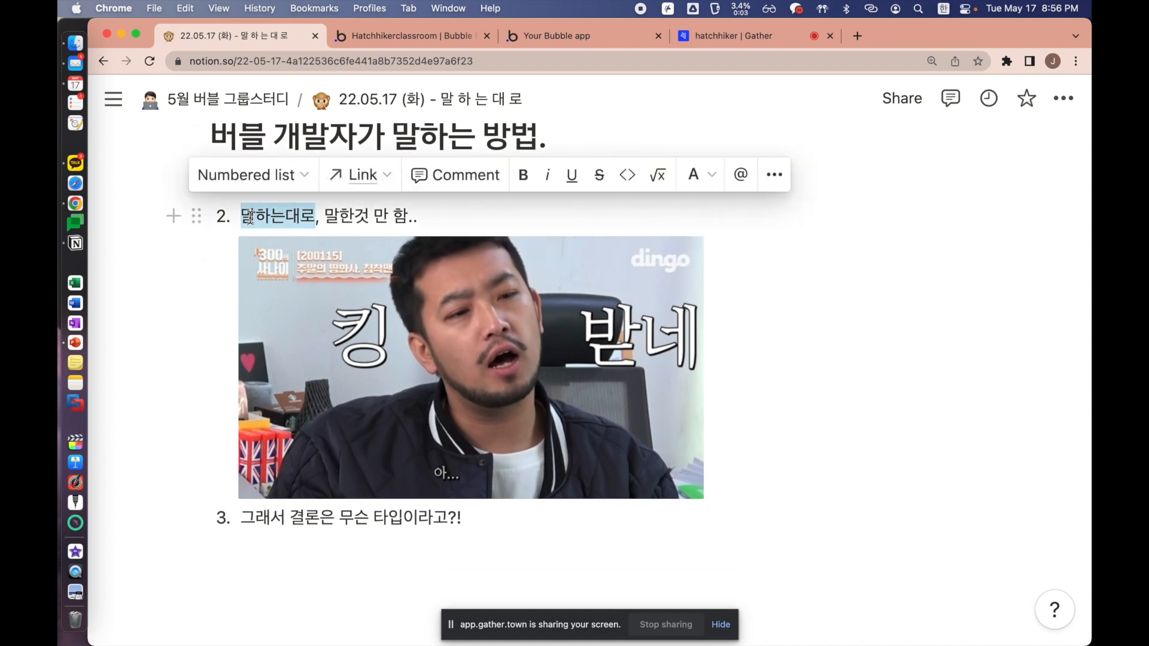
pyautogui.doubleClick(348, 216)
pyautogui.click(438, 217)
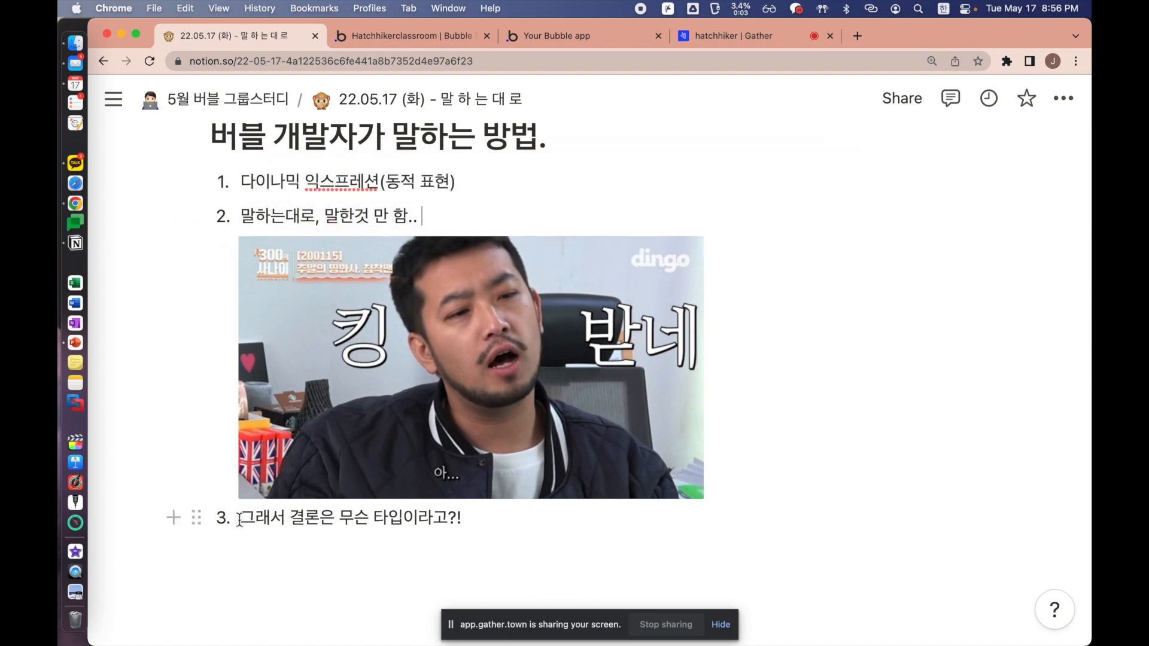
# Highlight the third entry, 그래서 결론은 무슨 타입이라고?!, below the picture, then clear the highlight
pyautogui.moveTo(241, 517); pyautogui.dragTo(482, 518)
pyautogui.scroll(-3, 480, 516)
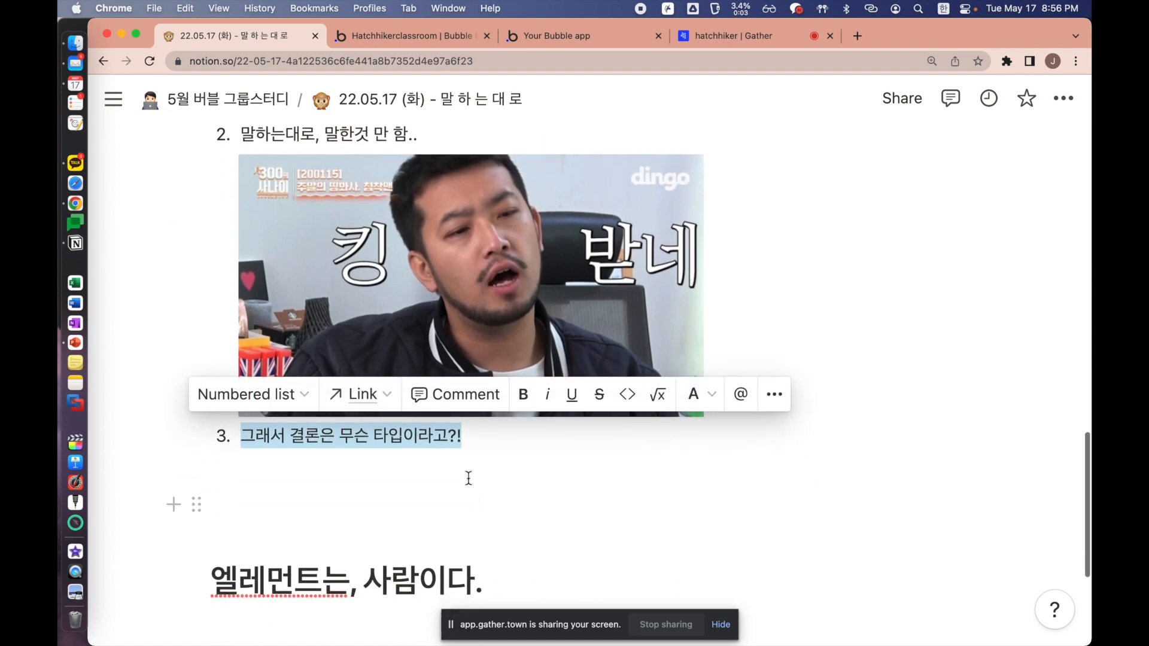
pyautogui.click(465, 466)
pyautogui.click(477, 436)
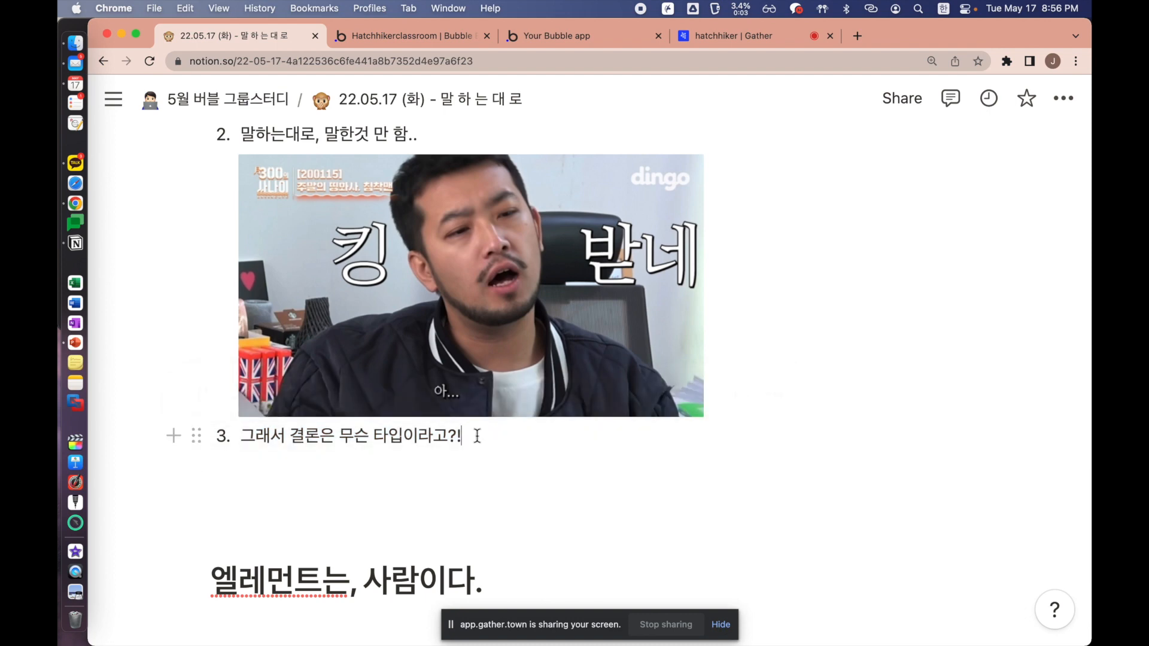
# Return to the data type list and highlight Text, Number and List in its entries
pyautogui.scroll(5, 477, 435)
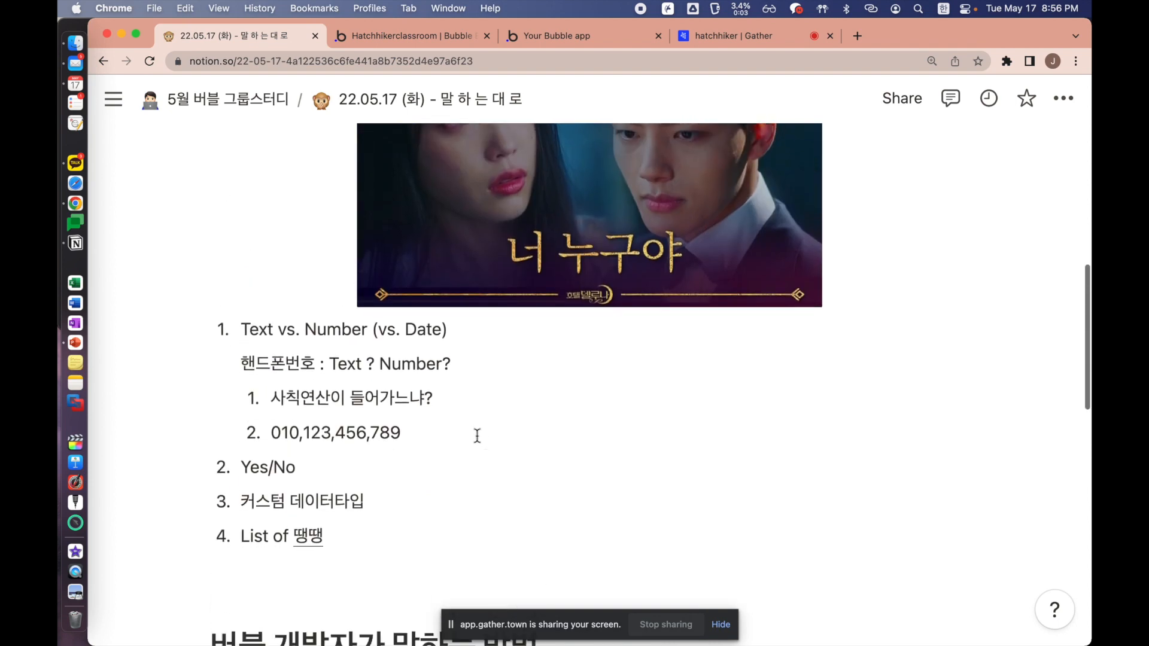
pyautogui.doubleClick(264, 295)
pyautogui.doubleClick(350, 295)
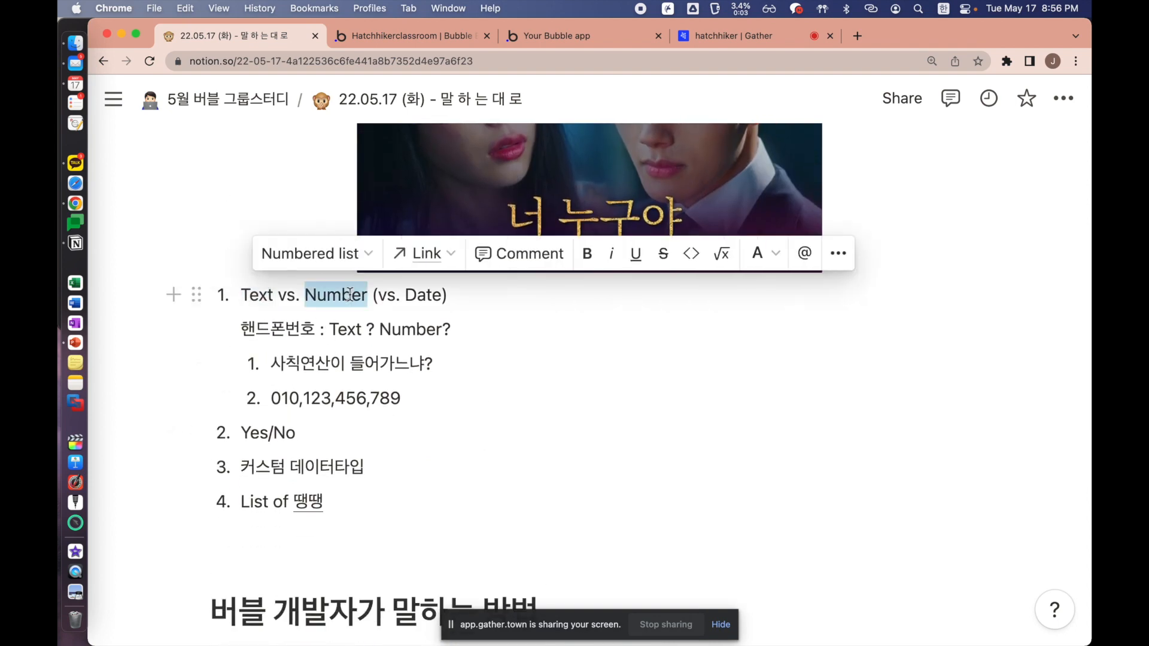
pyautogui.doubleClick(263, 502)
pyautogui.click(361, 503)
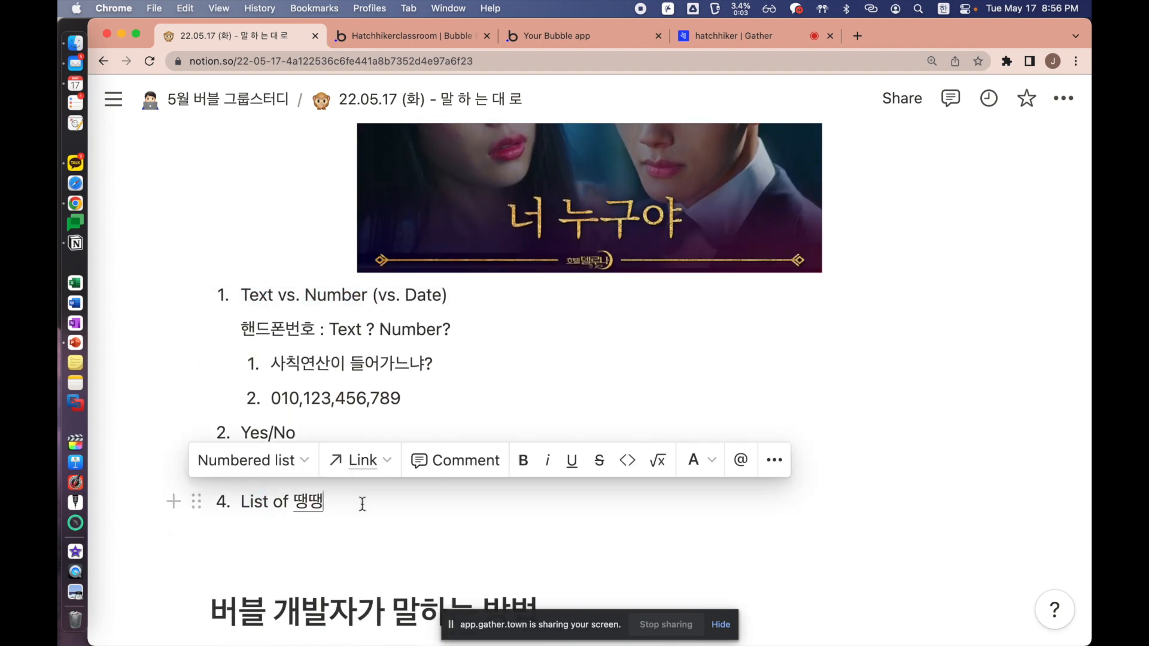
pyautogui.scroll(-3, 459, 431)
# Switch to the Bubble editor, move the property editor off the text elements, and open the Search for 매장s:each item's 매장명 text's properties
pyautogui.click(410, 37)
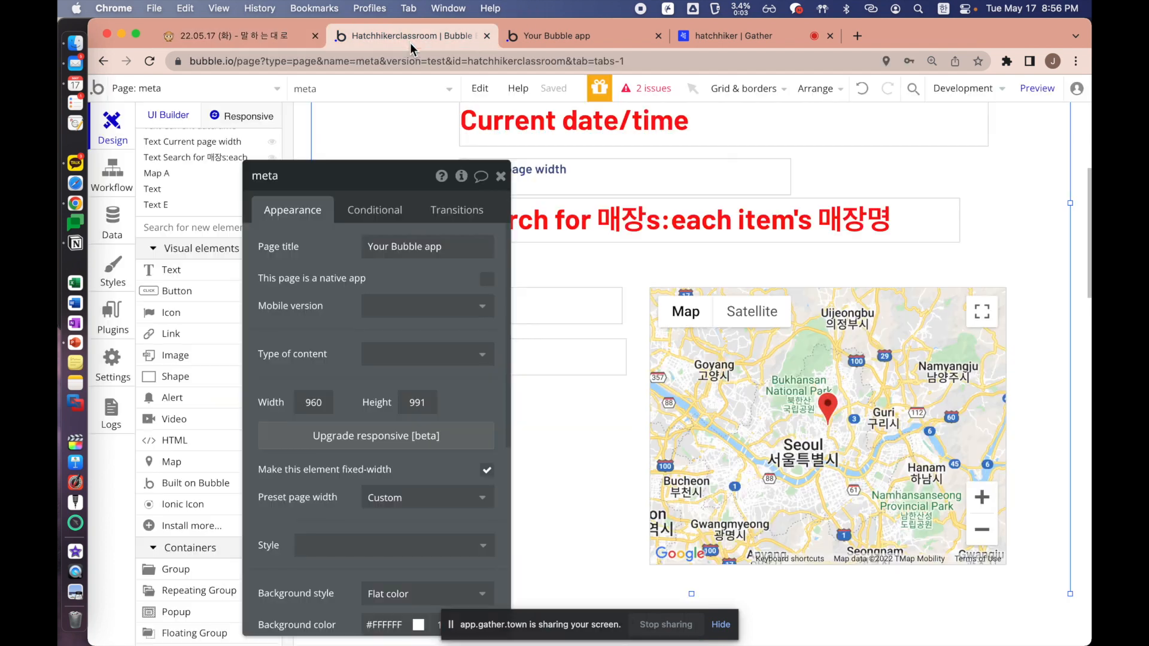
pyautogui.moveTo(381, 170); pyautogui.dragTo(324, 119)
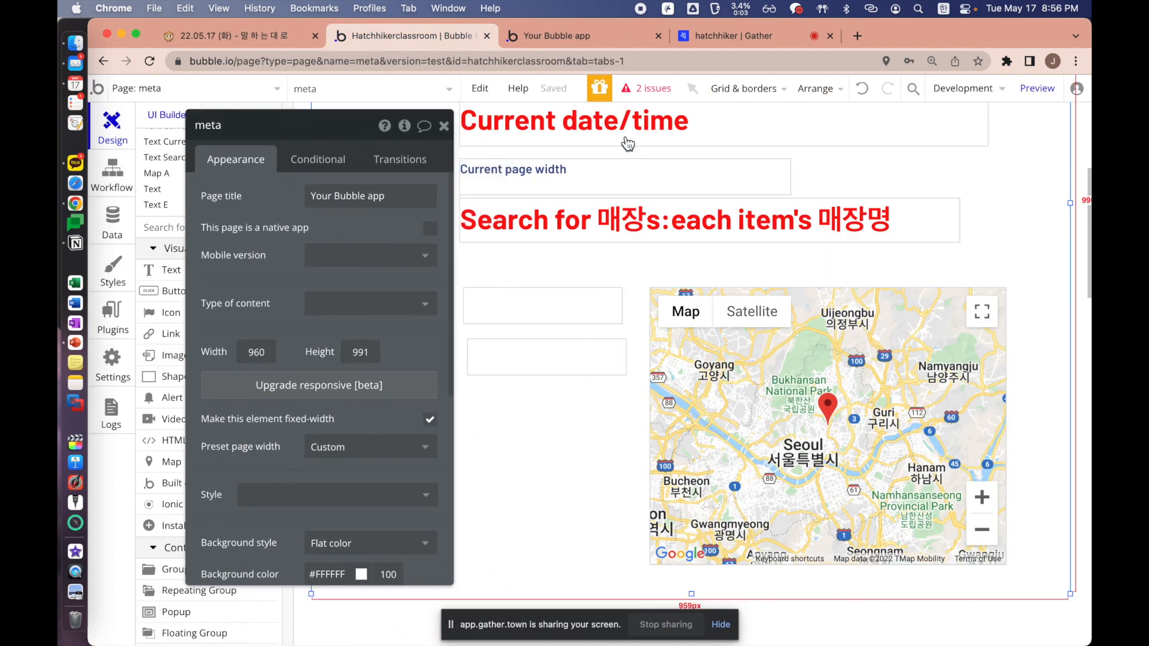
pyautogui.click(571, 235)
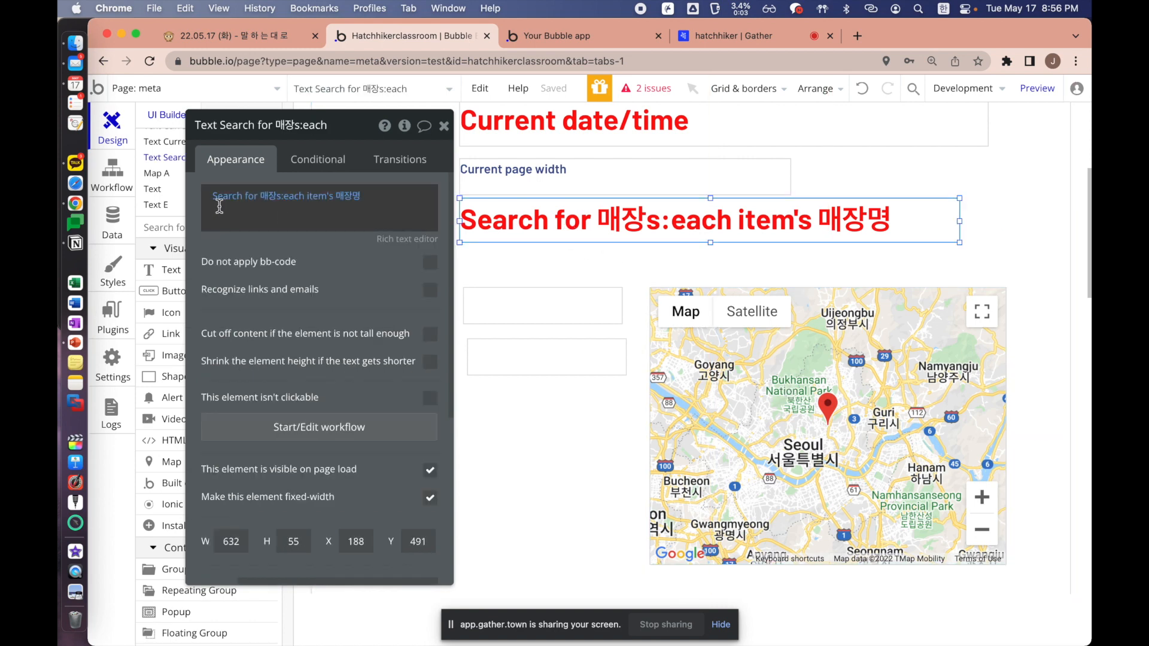